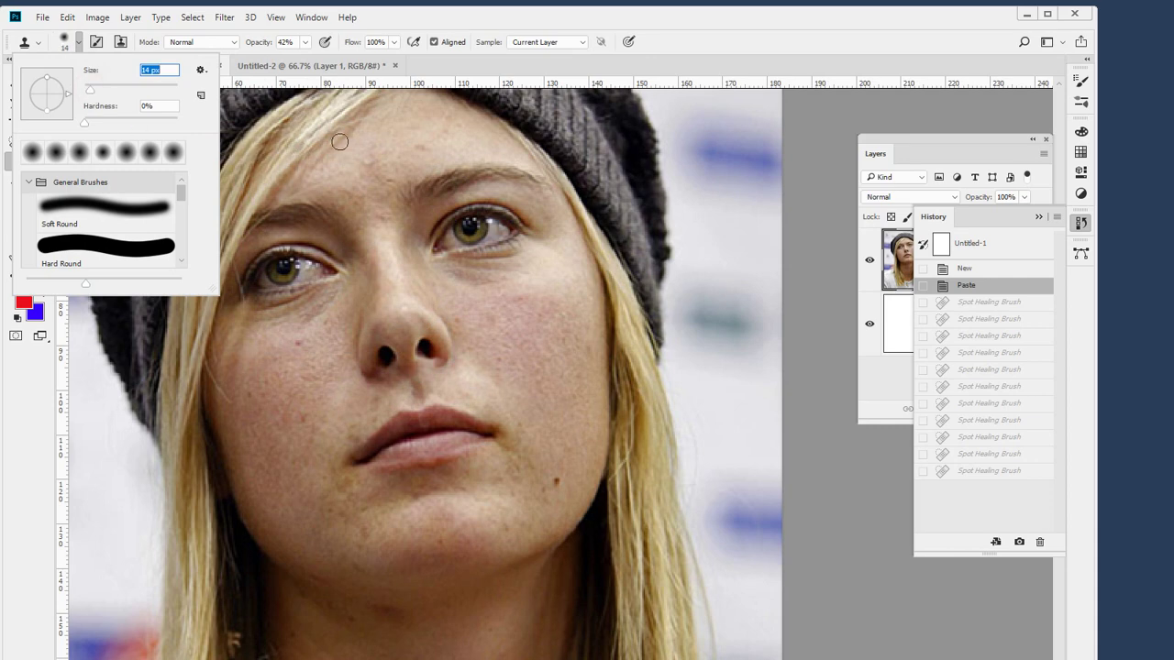
# Clone clean skin over the dark mole on the lower right cheek of the portrait with the Clone Stamp.
pyautogui.keyDown('alt'); pyautogui.click(564, 464); pyautogui.keyUp('alt')
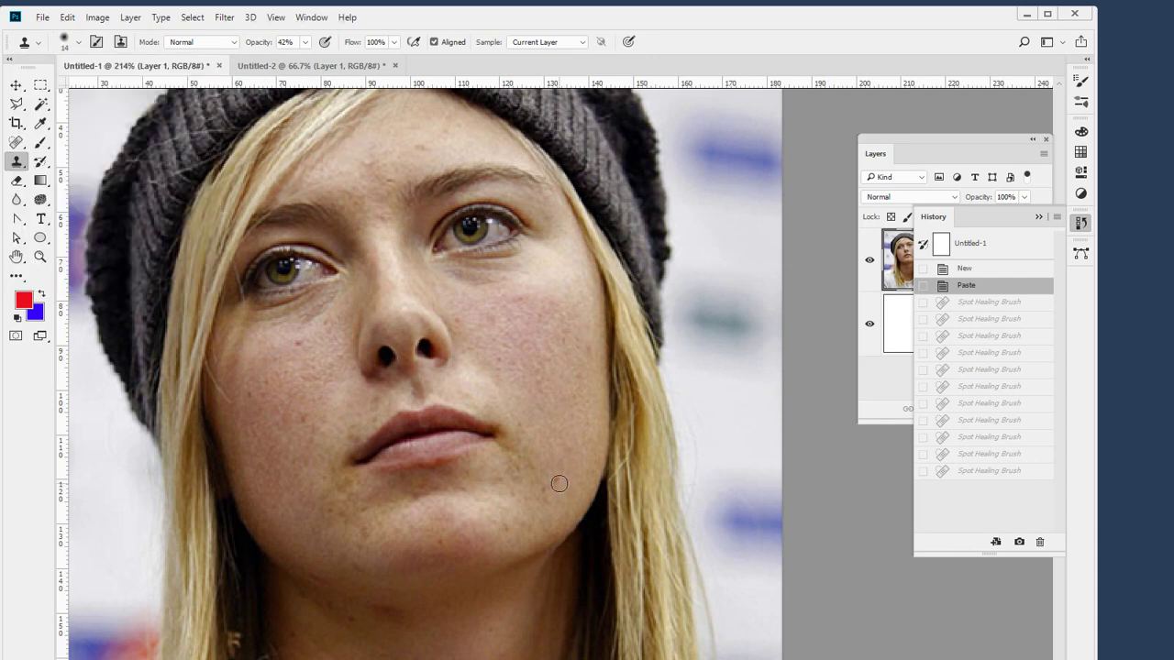
pyautogui.click(558, 479)
pyautogui.click(559, 479)
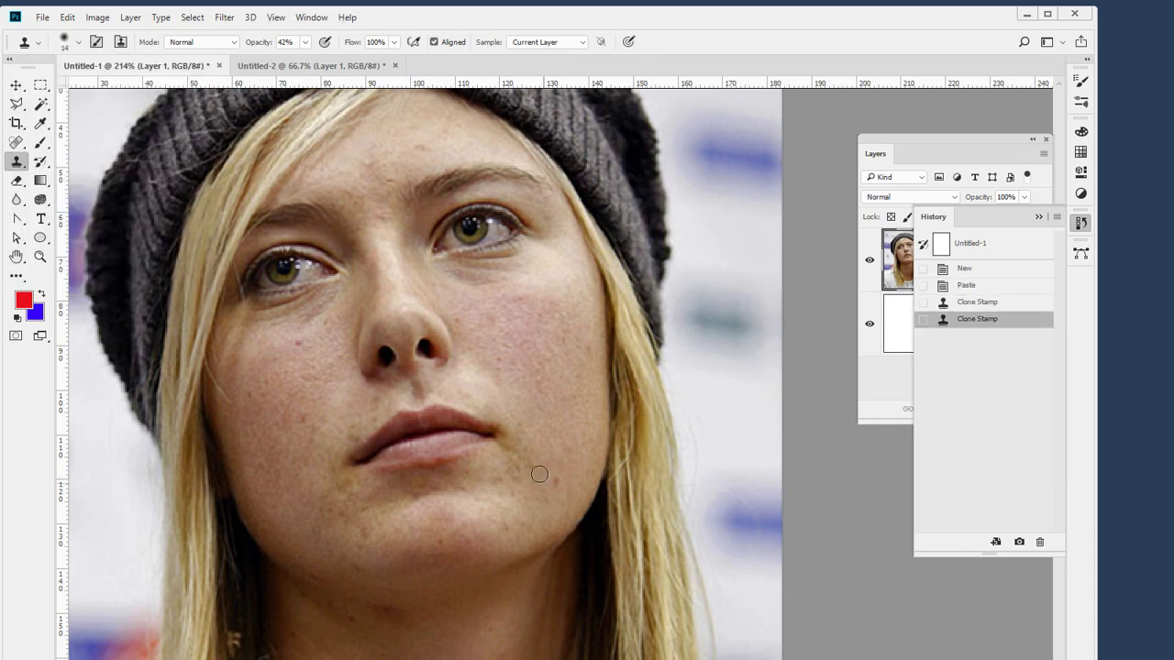
# Enlarge the Clone Stamp brush to 21 px and cover the mole's remaining traces with skin sampled just above it.
pyautogui.click(78, 42)
pyautogui.moveTo(95, 92); pyautogui.dragTo(96, 90)
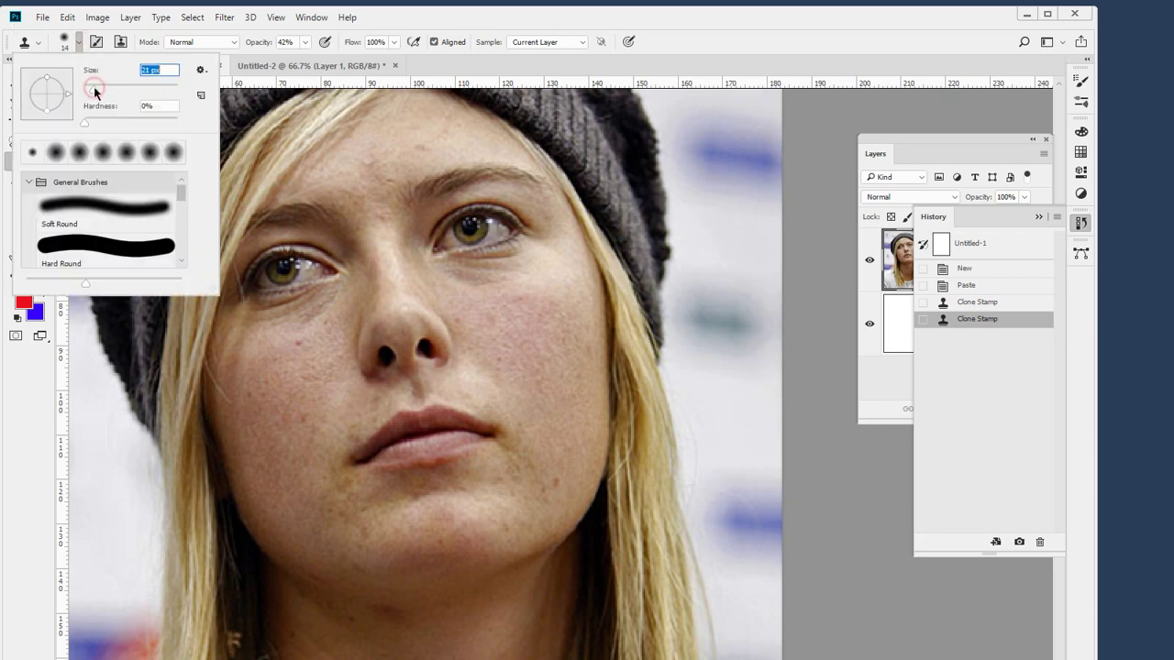
pyautogui.click(669, 18)
pyautogui.keyDown('alt'); pyautogui.click(559, 460); pyautogui.keyUp('alt')
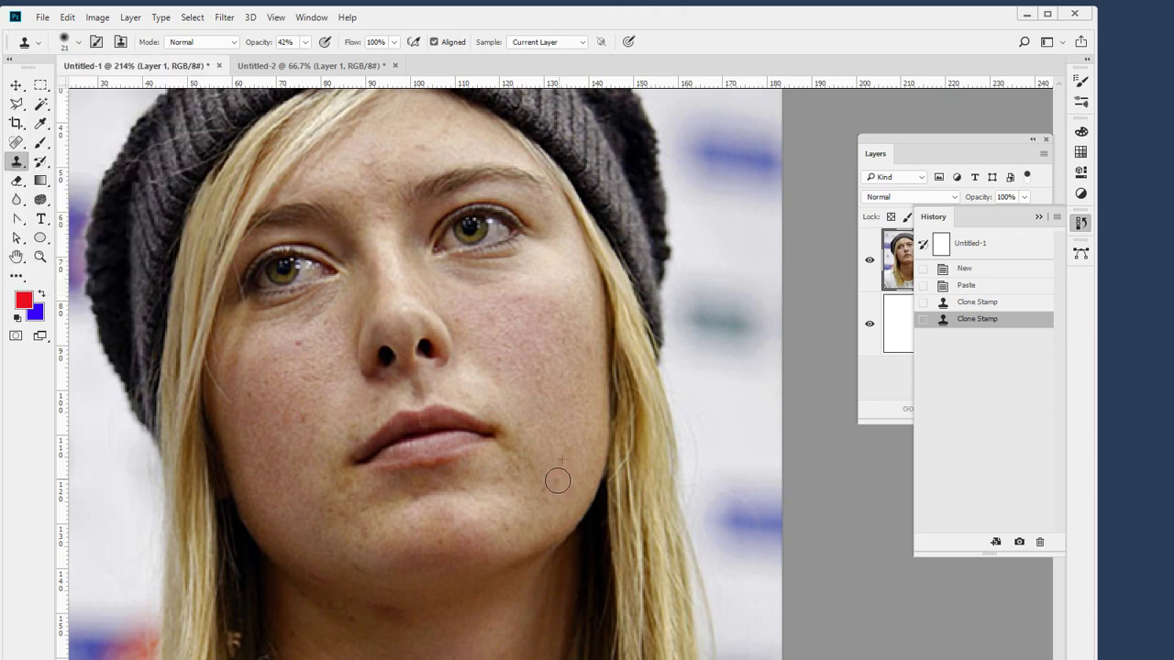
pyautogui.click(556, 486)
pyautogui.click(554, 483)
pyautogui.click(558, 477)
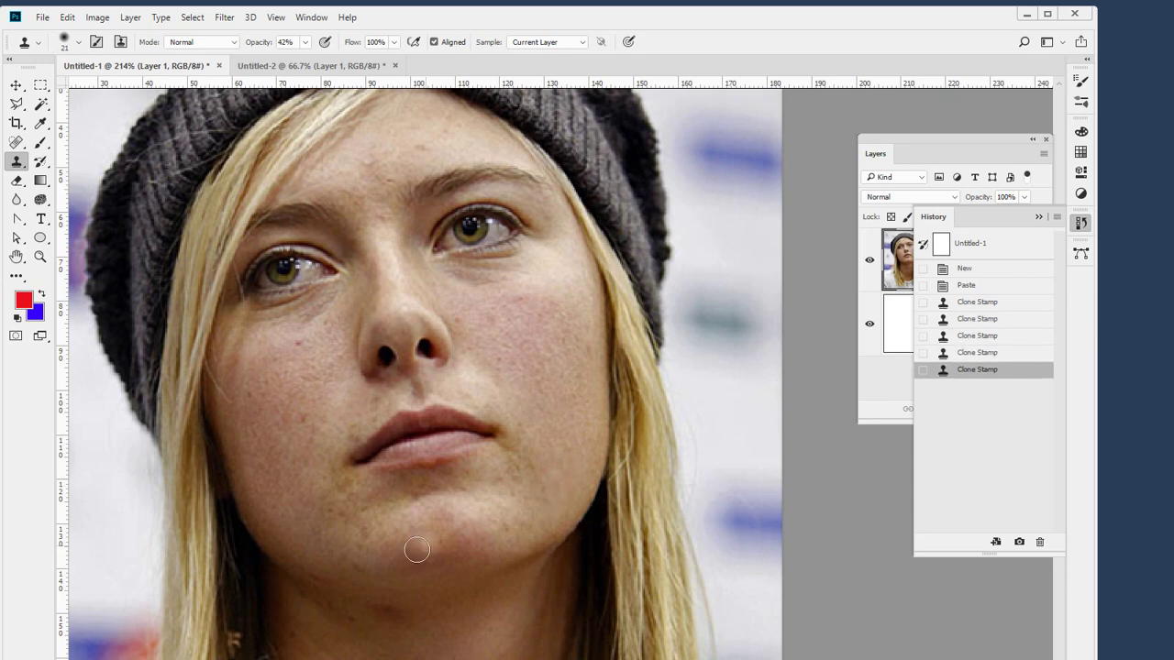
# Clone Stamp over the blemishes on the outer left cheek of the portrait near the hair.
pyautogui.click(302, 420)
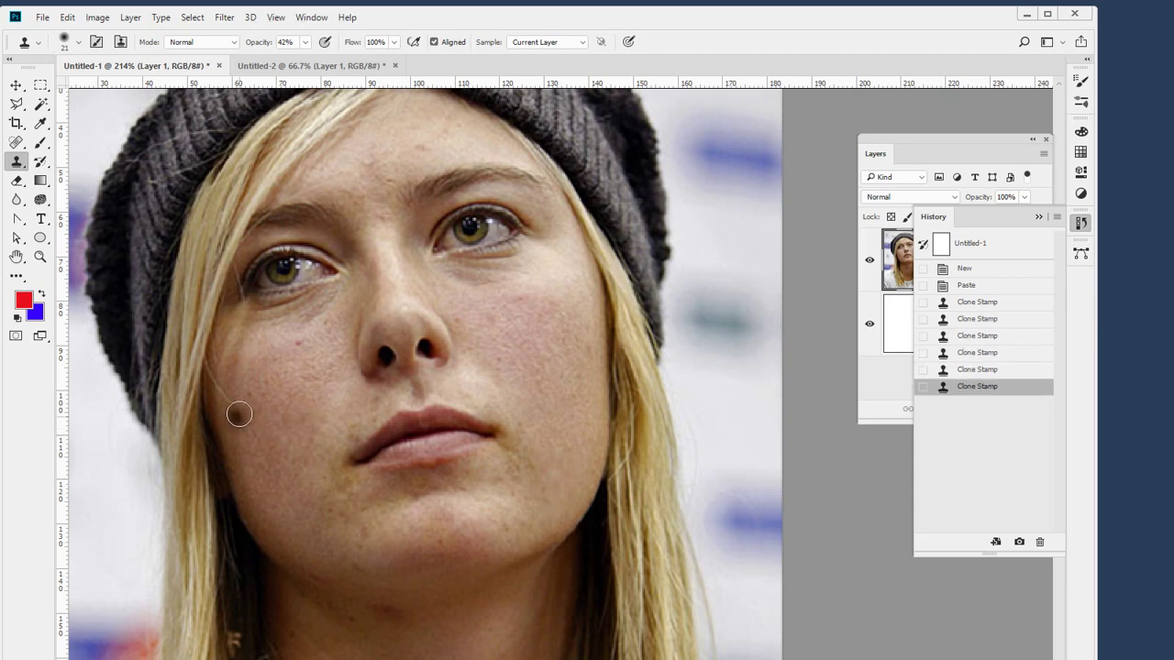
pyautogui.click(246, 393)
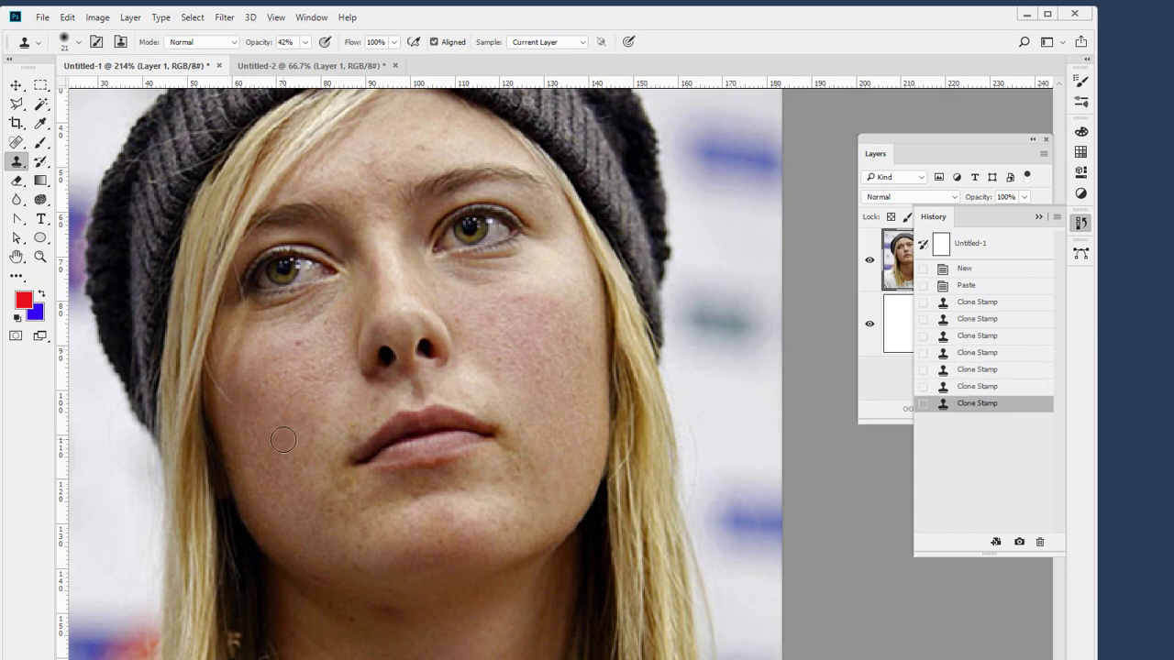
pyautogui.click(254, 391)
pyautogui.click(275, 370)
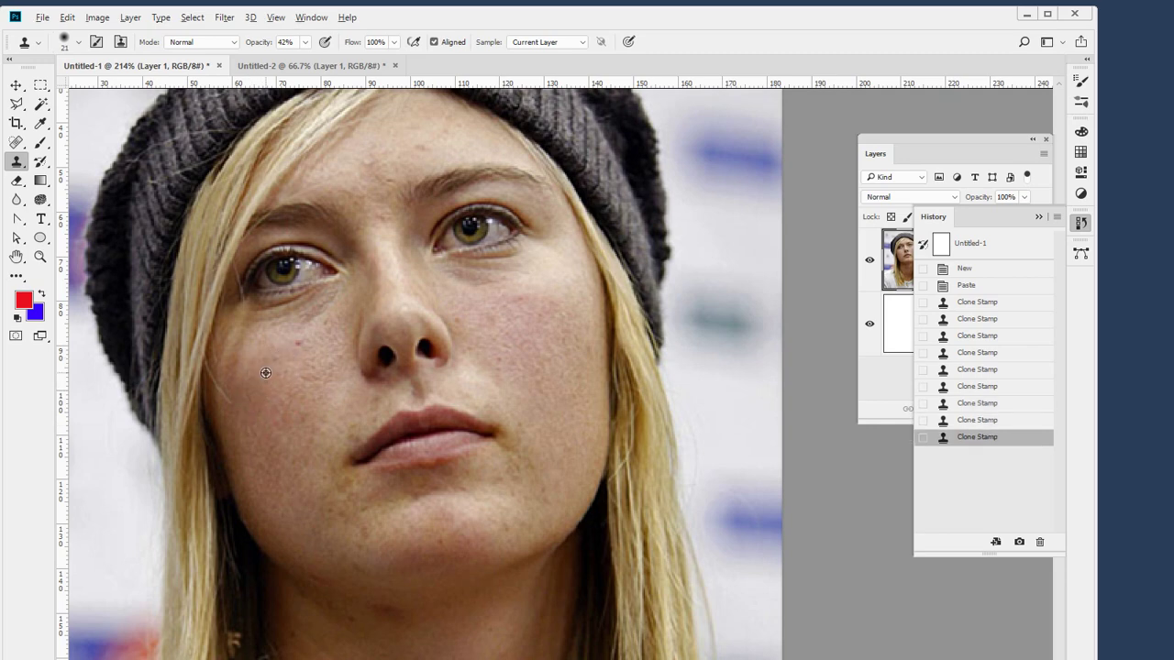
# Clone Stamp over the spots on the left cheek below the eye and beside the nose.
pyautogui.click(293, 349)
pyautogui.click(299, 343)
pyautogui.click(299, 345)
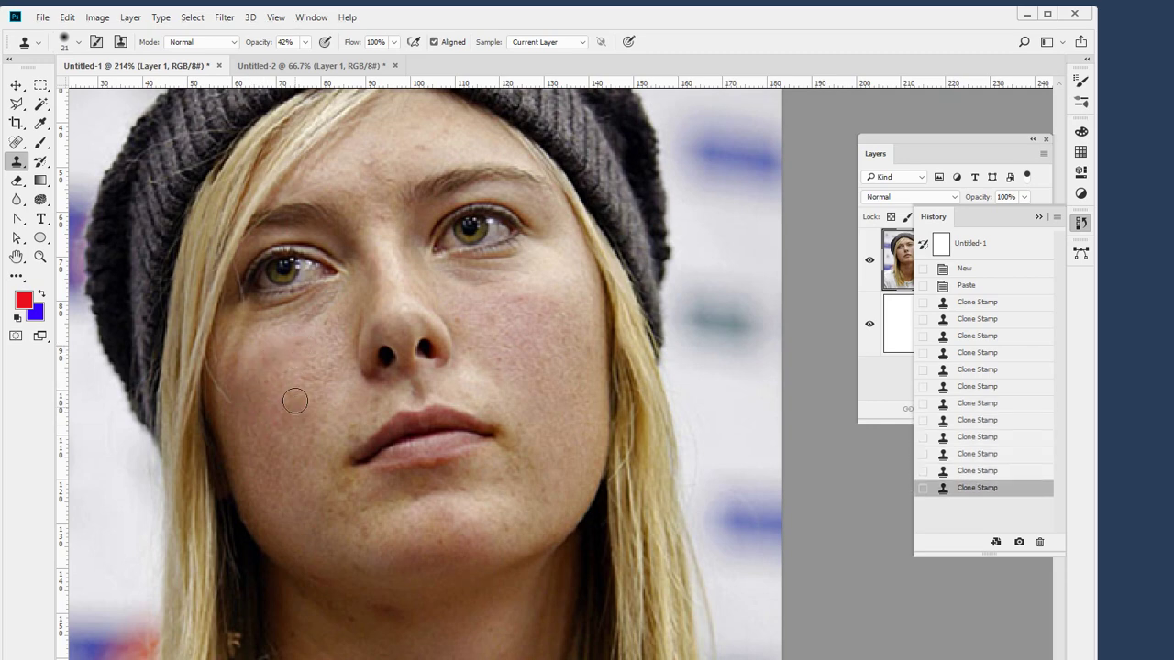
pyautogui.click(281, 359)
pyautogui.click(307, 342)
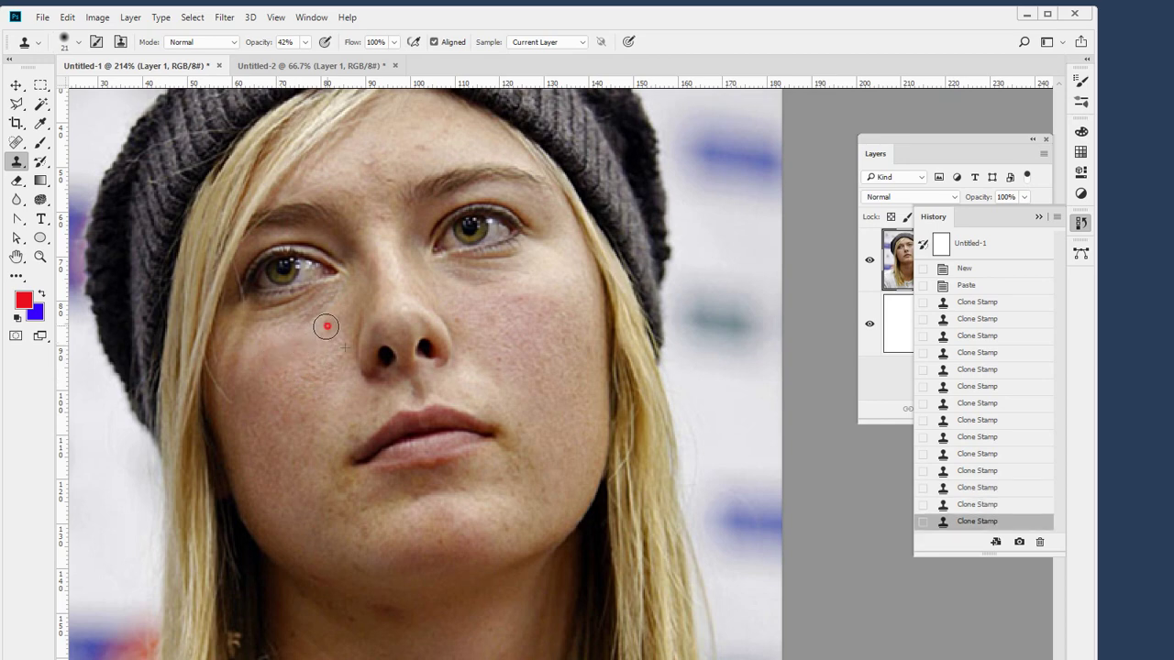
pyautogui.click(321, 329)
pyautogui.click(306, 345)
# Clone Stamp over the skin spots beside the mouth, on the chin and on the neck below the jaw.
pyautogui.click(339, 487)
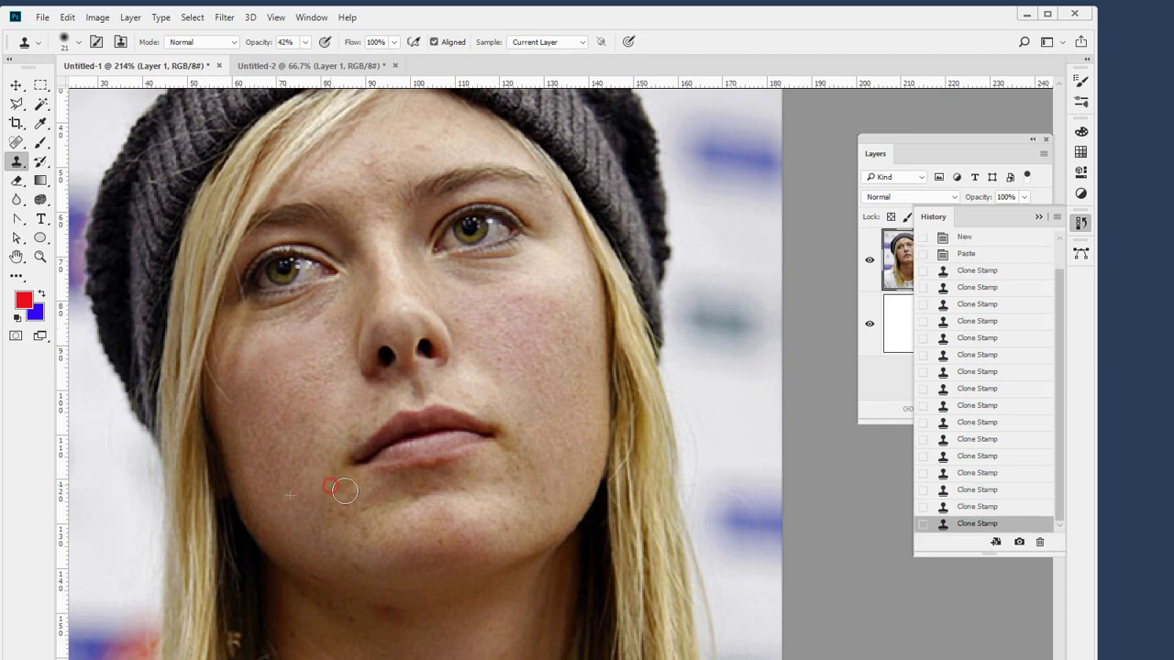
pyautogui.click(357, 518)
pyautogui.moveTo(336, 541); pyautogui.dragTo(322, 385)
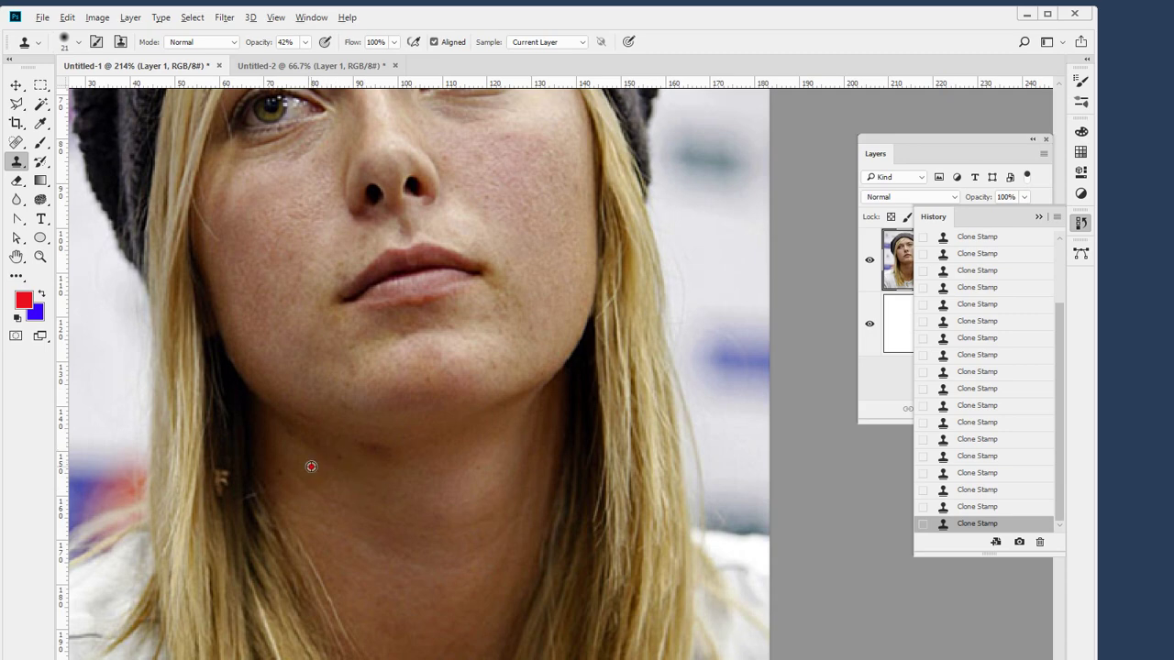
pyautogui.moveTo(359, 448)
pyautogui.mouseDown()
pyautogui.moveTo(376, 448)
pyautogui.moveTo(306, 446)
pyautogui.mouseUp()
pyautogui.click(300, 438)
# Clone Stamp over the blemishes on the forehead above the eyebrows.
pyautogui.moveTo(491, 317); pyautogui.dragTo(430, 509)
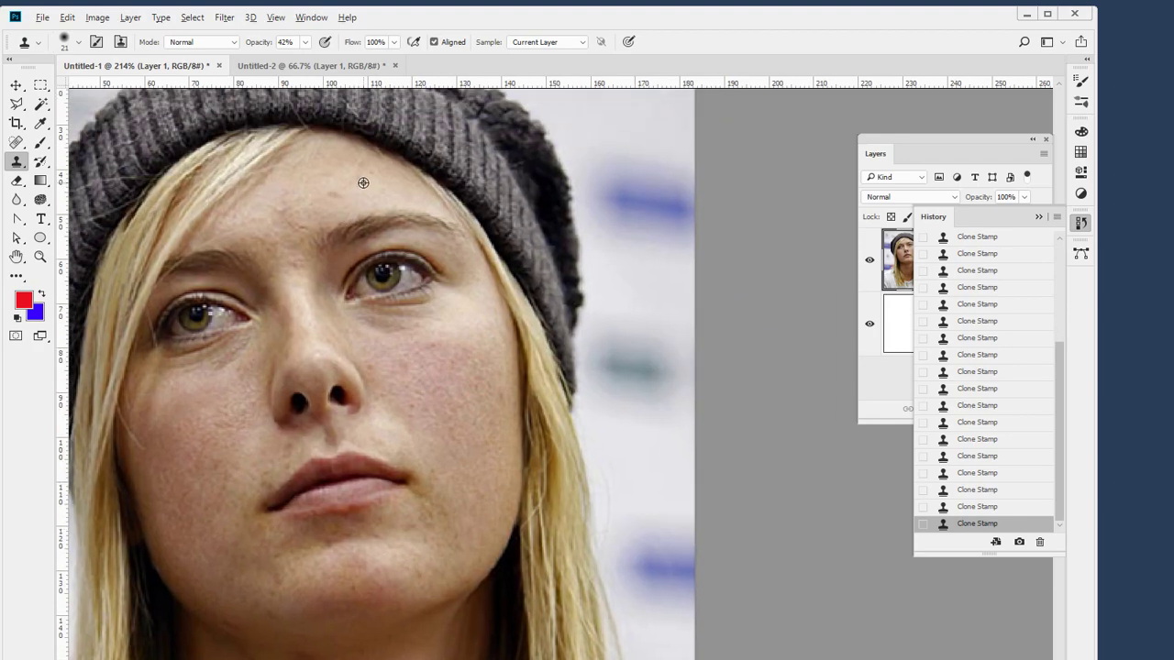
pyautogui.click(330, 186)
pyautogui.click(285, 202)
pyautogui.click(278, 200)
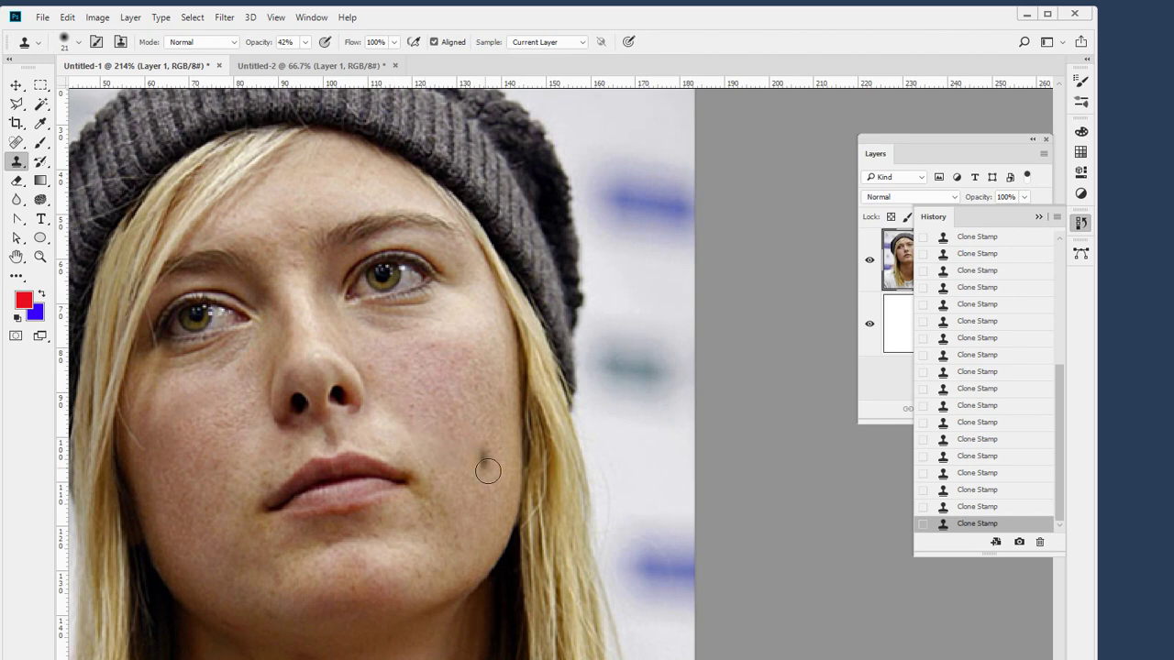
pyautogui.moveTo(486, 489); pyautogui.dragTo(492, 440)
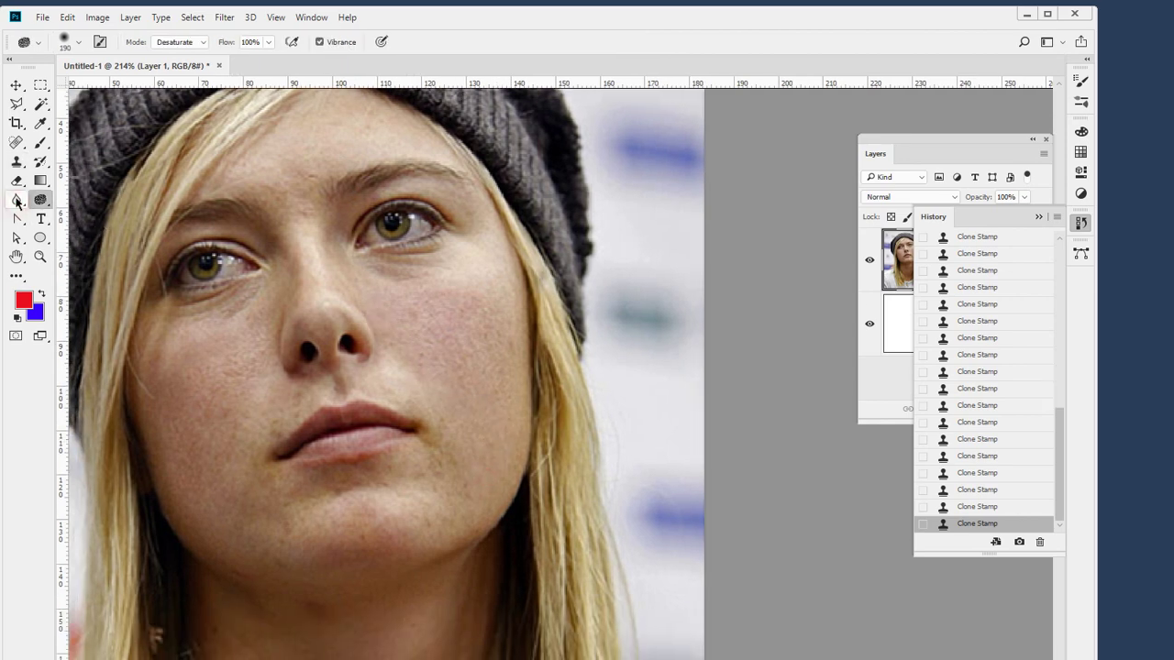
# Try the Blur tool at 100% strength over the portrait's right eye, undoing each blur stroke.
pyautogui.click(16, 200)
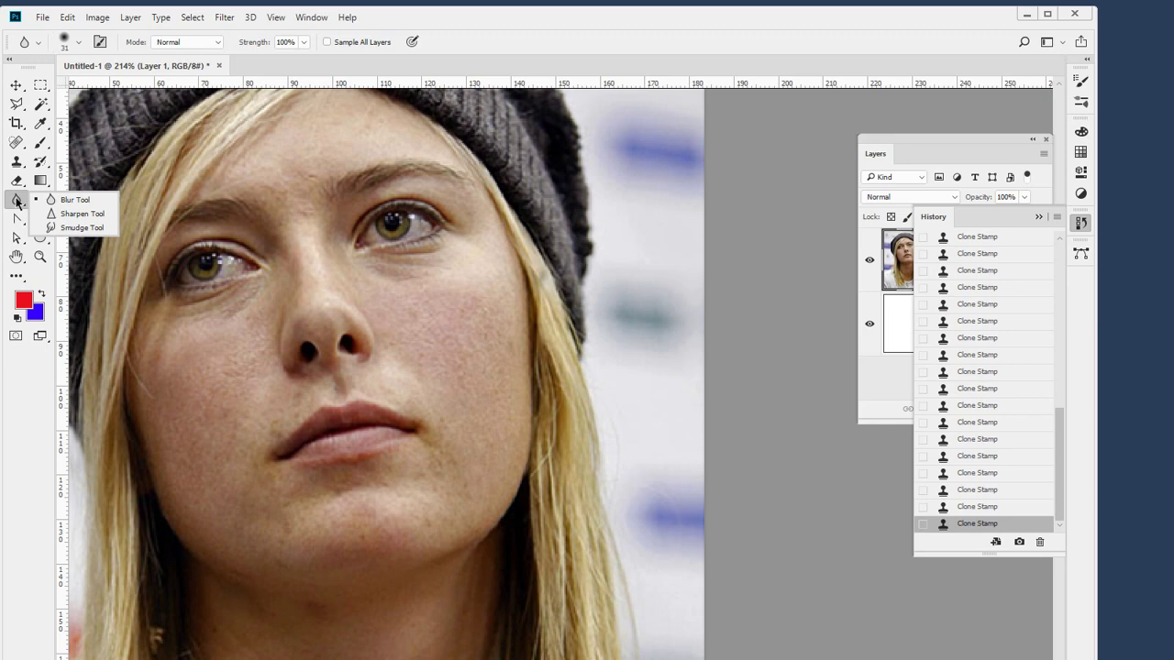
pyautogui.click(65, 200)
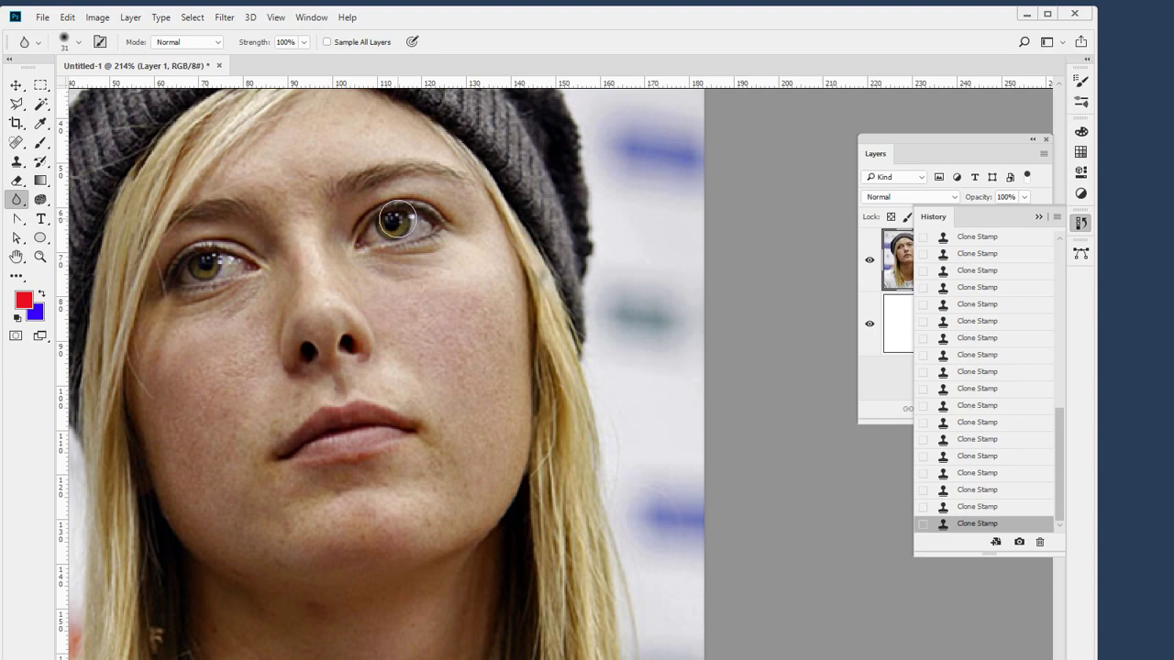
pyautogui.keyDown('ctrl'); pyautogui.click(396, 225); pyautogui.keyUp('ctrl')
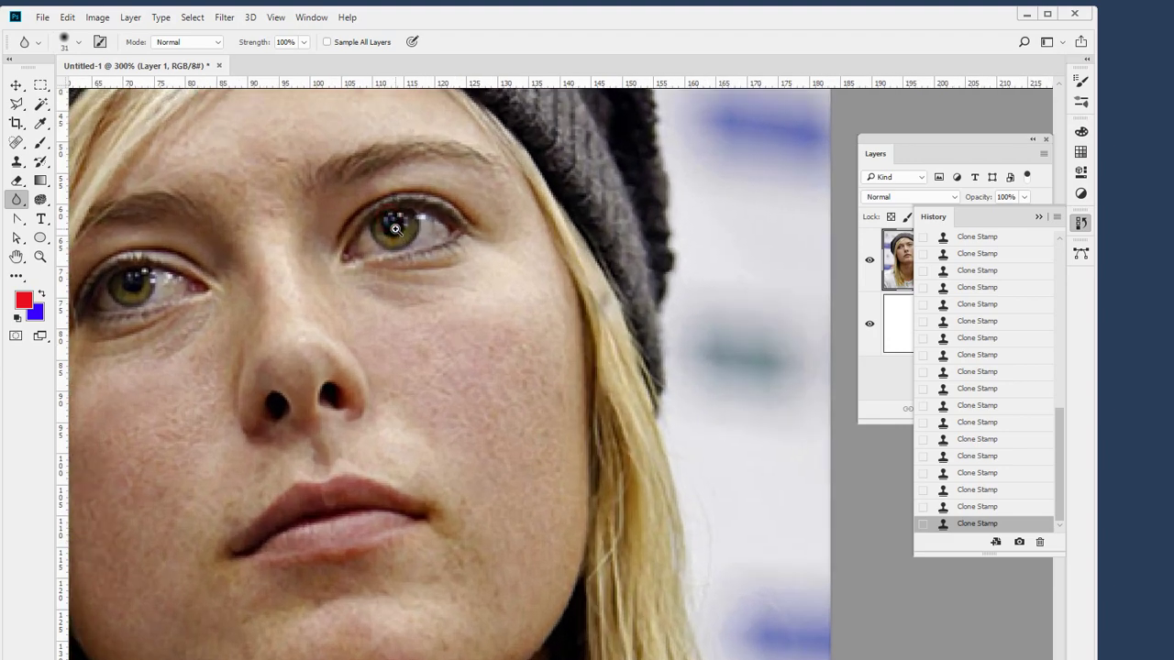
pyautogui.keyDown('ctrl'); pyautogui.click(395, 225); pyautogui.keyUp('ctrl')
pyautogui.moveTo(395, 225)
pyautogui.mouseDown()
pyautogui.moveTo(443, 261)
pyautogui.moveTo(406, 243)
pyautogui.moveTo(378, 296)
pyautogui.moveTo(504, 245)
pyautogui.moveTo(379, 312)
pyautogui.moveTo(522, 301)
pyautogui.moveTo(417, 285)
pyautogui.moveTo(459, 318)
pyautogui.moveTo(443, 257)
pyautogui.moveTo(422, 330)
pyautogui.moveTo(481, 240)
pyautogui.moveTo(388, 294)
pyautogui.moveTo(530, 280)
pyautogui.moveTo(402, 266)
pyautogui.moveTo(489, 339)
pyautogui.moveTo(460, 272)
pyautogui.moveTo(431, 321)
pyautogui.mouseUp()
pyautogui.moveTo(358, 328); pyautogui.dragTo(471, 328)
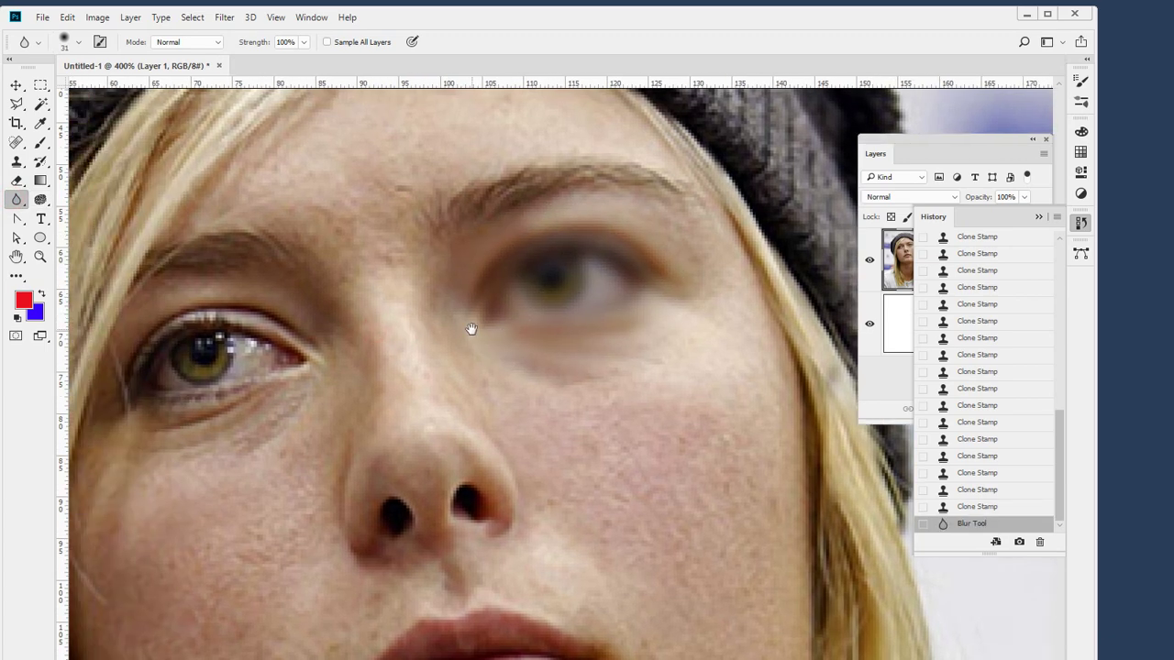
pyautogui.hotkey('ctrl', 'z')
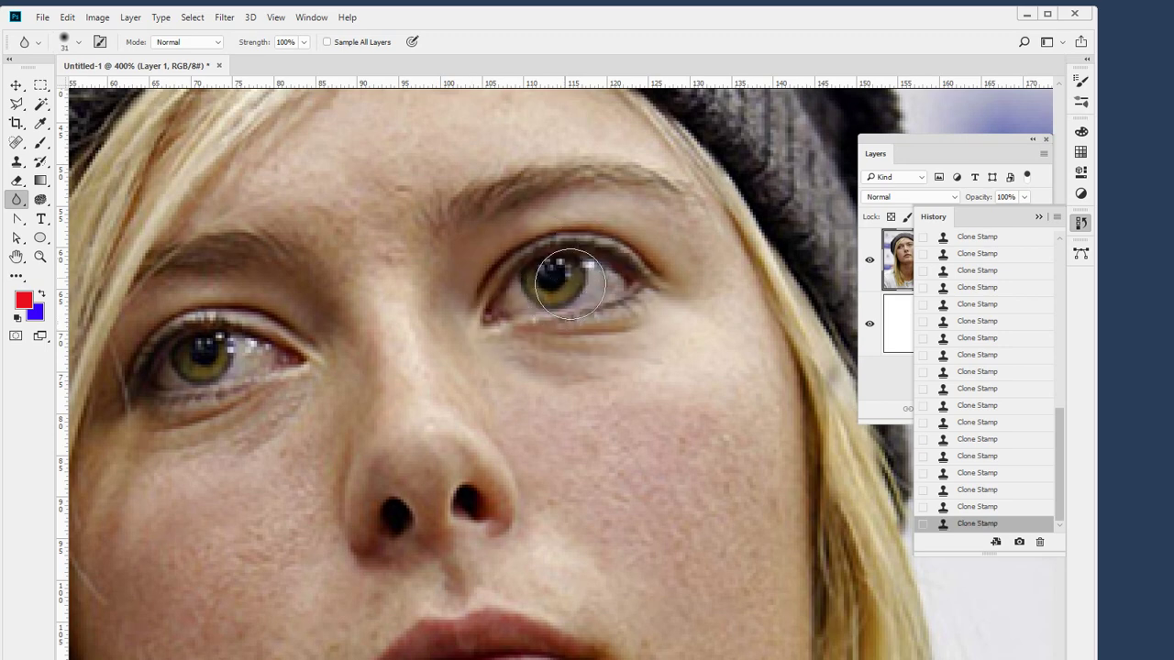
pyautogui.moveTo(550, 255)
pyautogui.mouseDown()
pyautogui.moveTo(516, 254)
pyautogui.moveTo(513, 355)
pyautogui.moveTo(598, 277)
pyautogui.moveTo(533, 339)
pyautogui.moveTo(585, 245)
pyautogui.moveTo(617, 315)
pyautogui.moveTo(546, 298)
pyautogui.moveTo(646, 277)
pyautogui.moveTo(474, 325)
pyautogui.moveTo(575, 247)
pyautogui.moveTo(557, 341)
pyautogui.moveTo(530, 312)
pyautogui.moveTo(619, 263)
pyautogui.moveTo(591, 317)
pyautogui.moveTo(513, 288)
pyautogui.mouseUp()
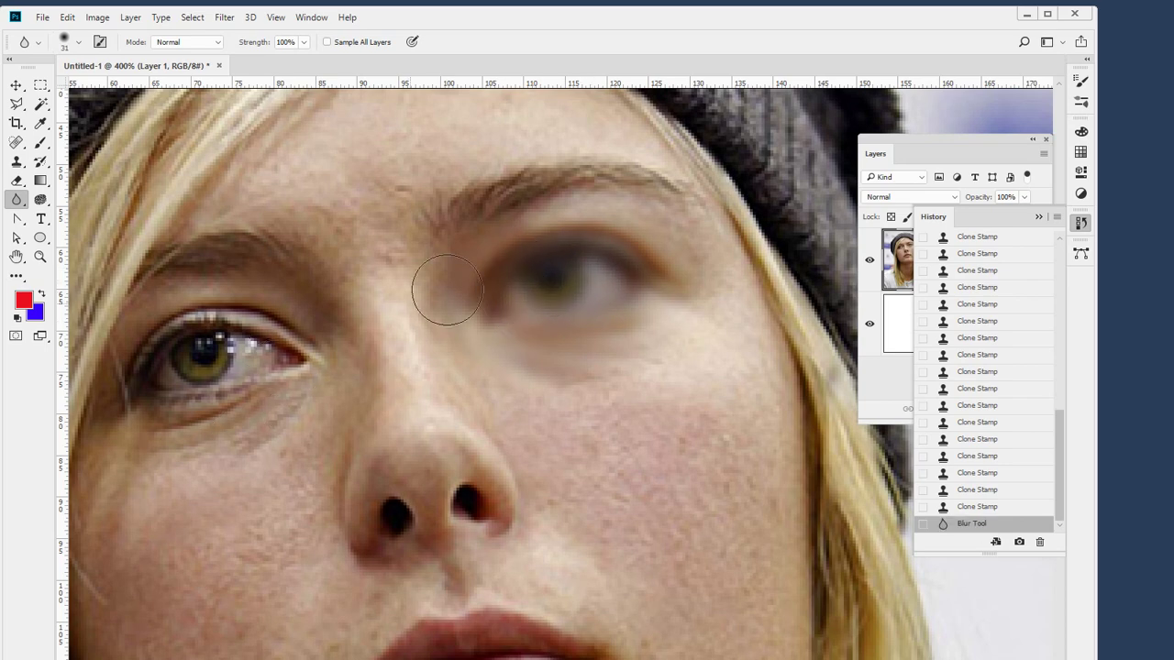
pyautogui.hotkey('ctrl', 'z')
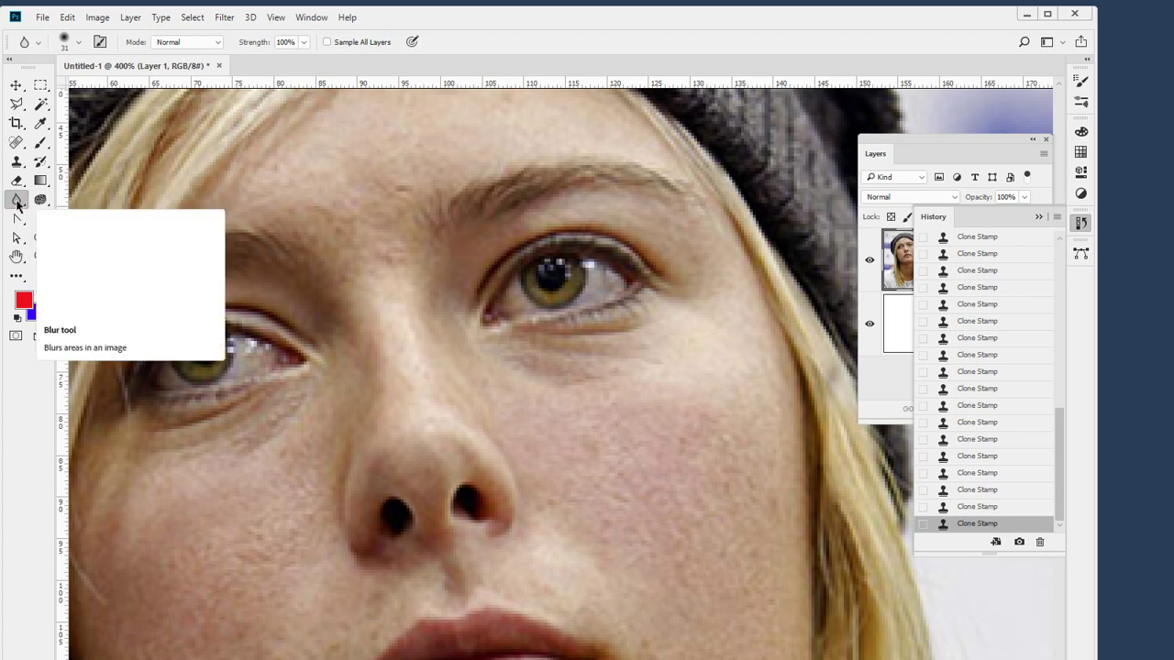
# Try the Sharpen tool at 50% strength over both eyes and the area between the brows, and undo the sharpening.
pyautogui.rightClick(17, 202)
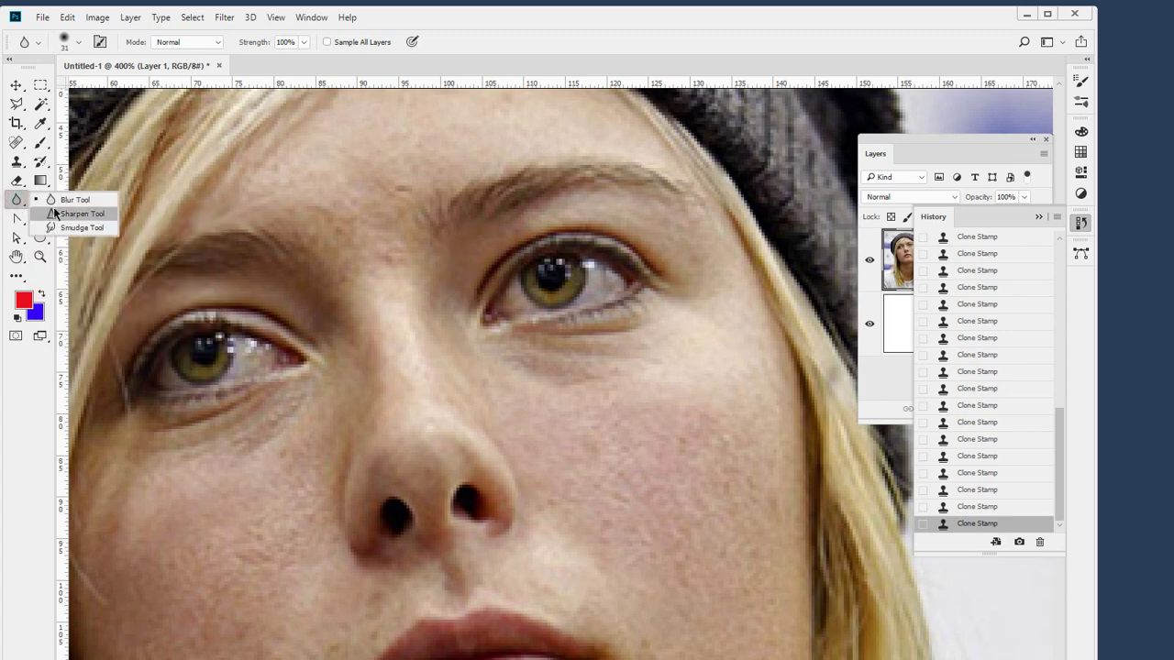
pyautogui.click(89, 214)
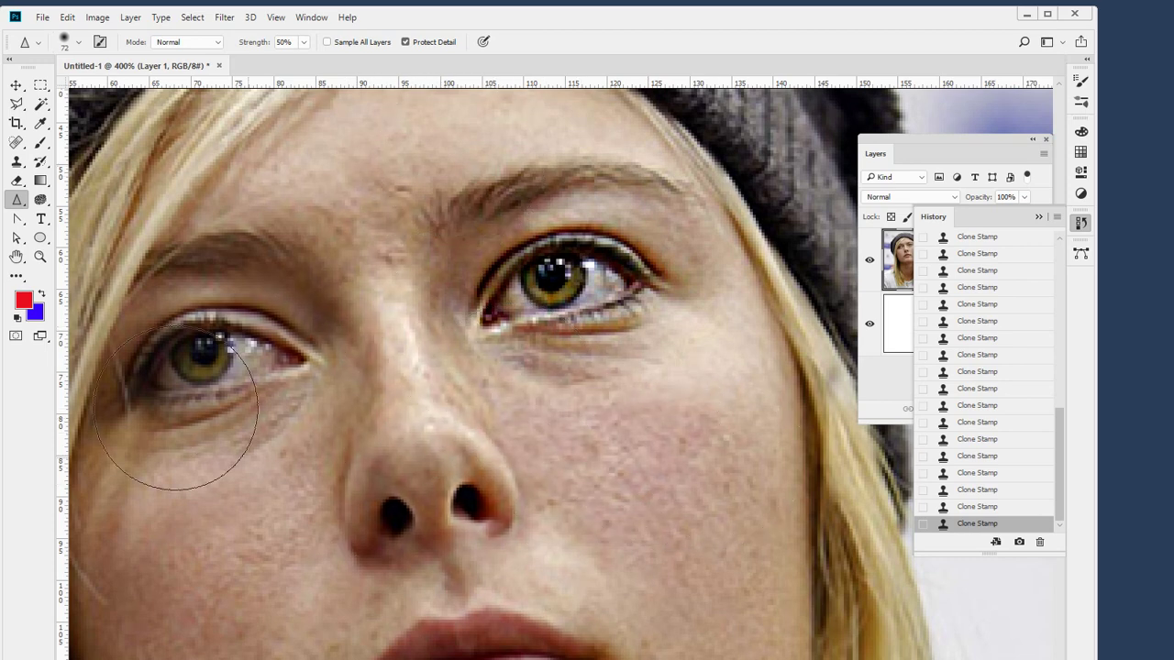
pyautogui.moveTo(293, 375); pyautogui.dragTo(464, 202)
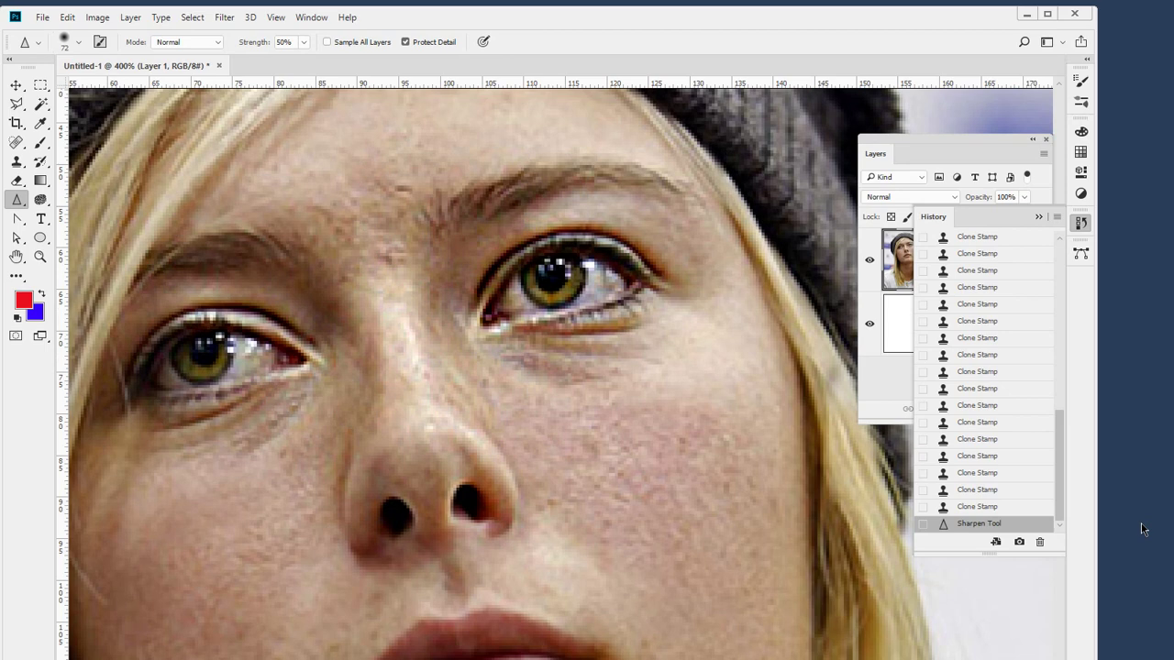
pyautogui.hotkey('ctrl', 'z')
pyautogui.hotkey('ctrl', 'z')
pyautogui.hotkey('ctrl', 'z')
pyautogui.hotkey('ctrl', 'z')
pyautogui.hotkey('ctrl', 'z')
pyautogui.hotkey('ctrl', 'z')
pyautogui.hotkey('ctrl', 'z')
pyautogui.hotkey('ctrl', 'z')
pyautogui.hotkey('ctrl', 'z')
pyautogui.hotkey('ctrl', 'z')
pyautogui.hotkey('ctrl', 'z')
pyautogui.hotkey('ctrl', 'z')
pyautogui.hotkey('ctrl', 'z')
pyautogui.hotkey('ctrl', 'z')
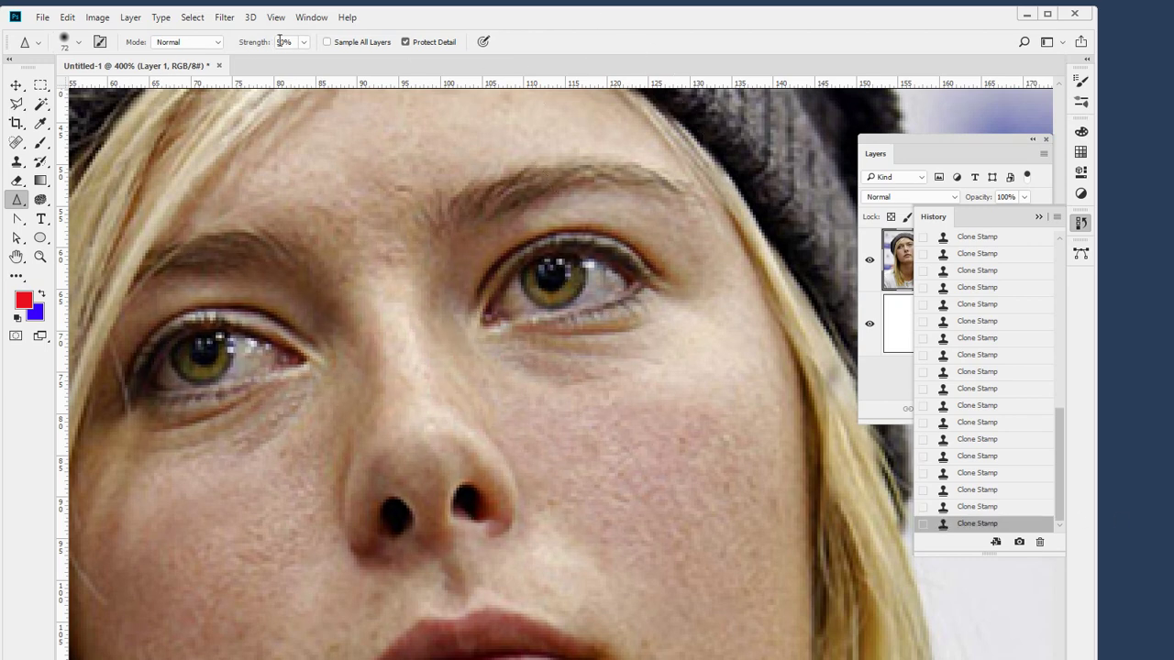
# Set the Sharpen strength to 24%, sharpen both eyes and compare the image before and after the stroke.
pyautogui.click(303, 42)
pyautogui.moveTo(277, 56); pyautogui.dragTo(288, 65)
pyautogui.moveTo(230, 358)
pyautogui.mouseDown()
pyautogui.moveTo(163, 403)
pyautogui.moveTo(302, 275)
pyautogui.moveTo(275, 293)
pyautogui.moveTo(285, 302)
pyautogui.mouseUp()
pyautogui.hotkey('ctrl', 'z')
pyautogui.hotkey('ctrl', 'shift', 'z')
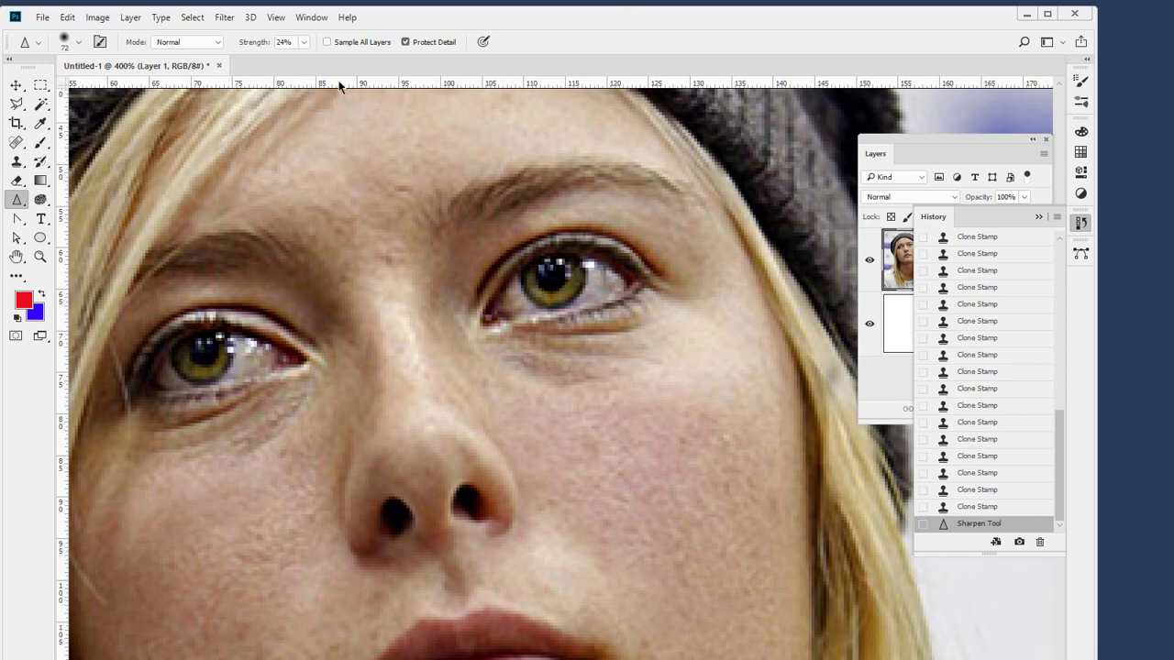
# Try sharpening the eyes and nose bridge at 100% strength, and undo that stroke.
pyautogui.click(302, 42)
pyautogui.moveTo(308, 54); pyautogui.dragTo(391, 54)
pyautogui.moveTo(529, 296)
pyautogui.mouseDown()
pyautogui.moveTo(566, 260)
pyautogui.moveTo(596, 295)
pyautogui.moveTo(558, 337)
pyautogui.moveTo(533, 320)
pyautogui.moveTo(477, 330)
pyautogui.moveTo(487, 346)
pyautogui.moveTo(526, 271)
pyautogui.moveTo(524, 304)
pyautogui.moveTo(587, 257)
pyautogui.moveTo(684, 358)
pyautogui.moveTo(516, 426)
pyautogui.moveTo(414, 436)
pyautogui.moveTo(356, 373)
pyautogui.moveTo(302, 409)
pyautogui.moveTo(316, 371)
pyautogui.moveTo(260, 387)
pyautogui.moveTo(266, 348)
pyautogui.moveTo(239, 331)
pyautogui.mouseUp()
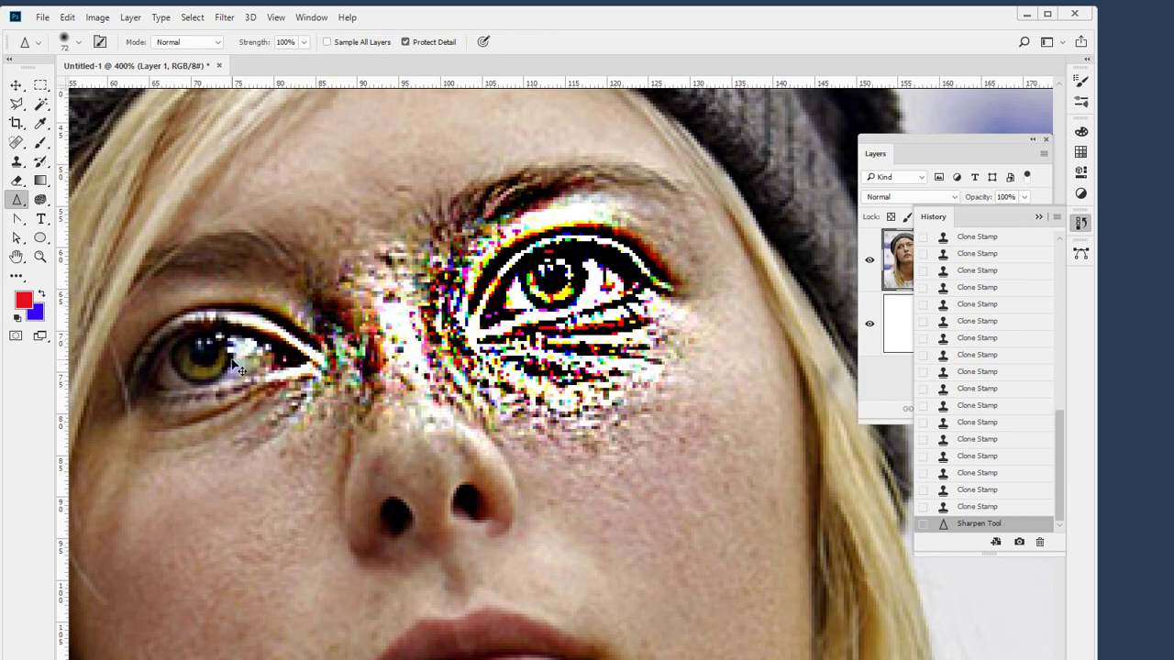
pyautogui.hotkey('ctrl', 'z')
pyautogui.hotkey('ctrl', 'z')
# Set the Sharpen strength to 9% and lightly sharpen the right eye and cheek.
pyautogui.click(302, 42)
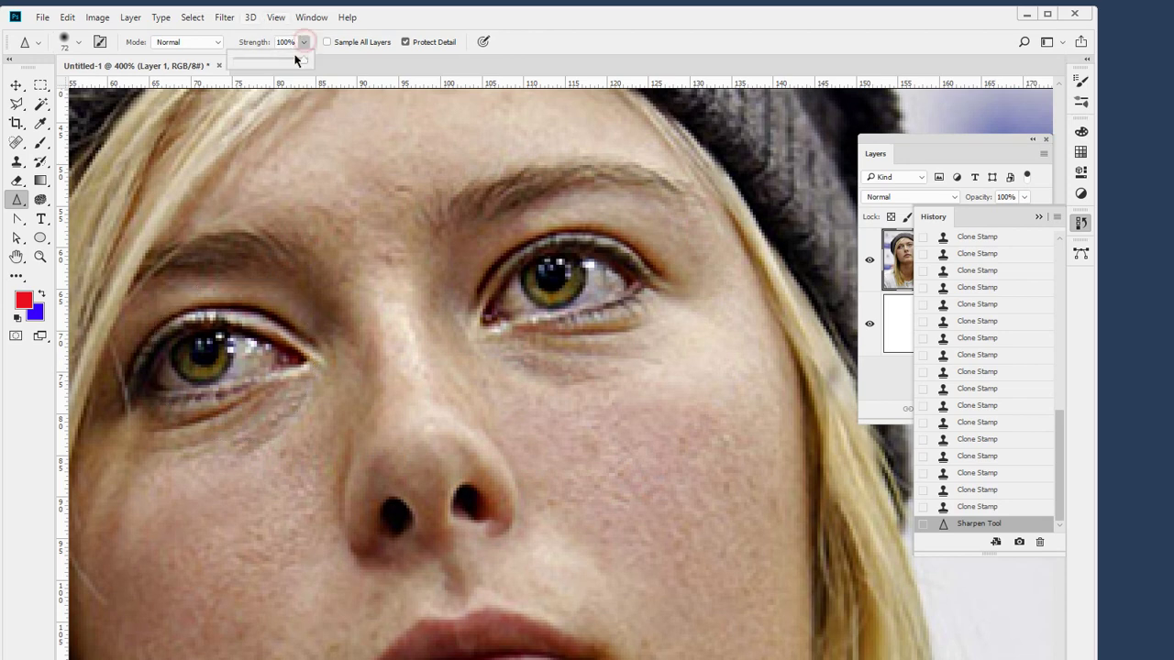
pyautogui.moveTo(303, 60); pyautogui.dragTo(242, 60)
pyautogui.click(548, 261)
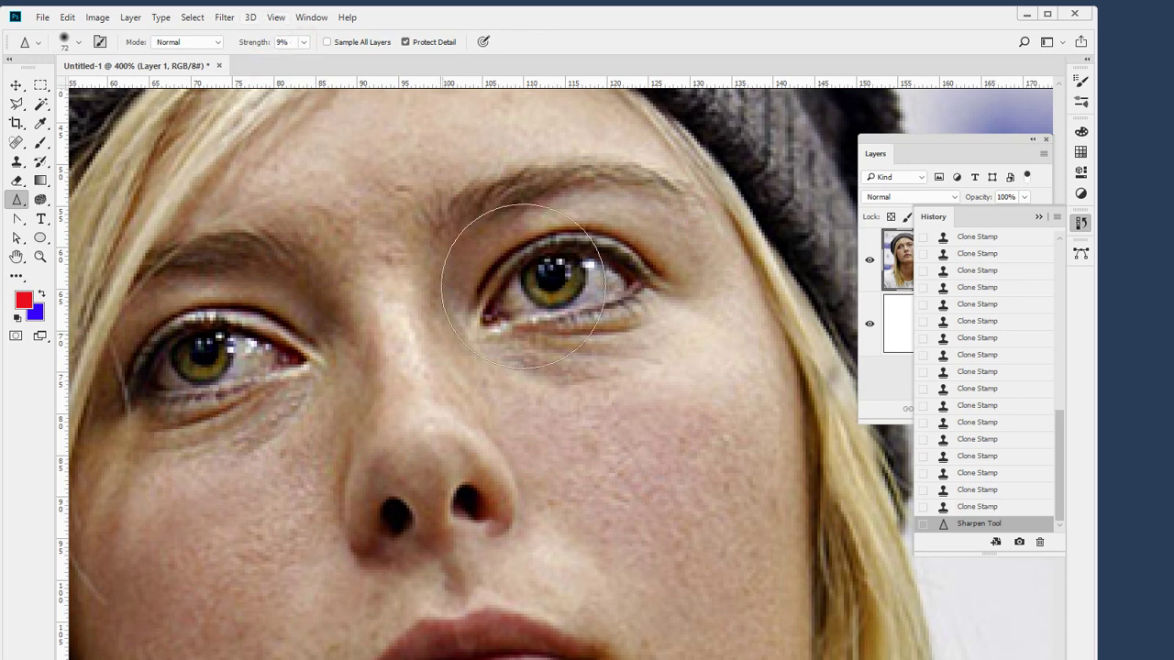
pyautogui.click(513, 428)
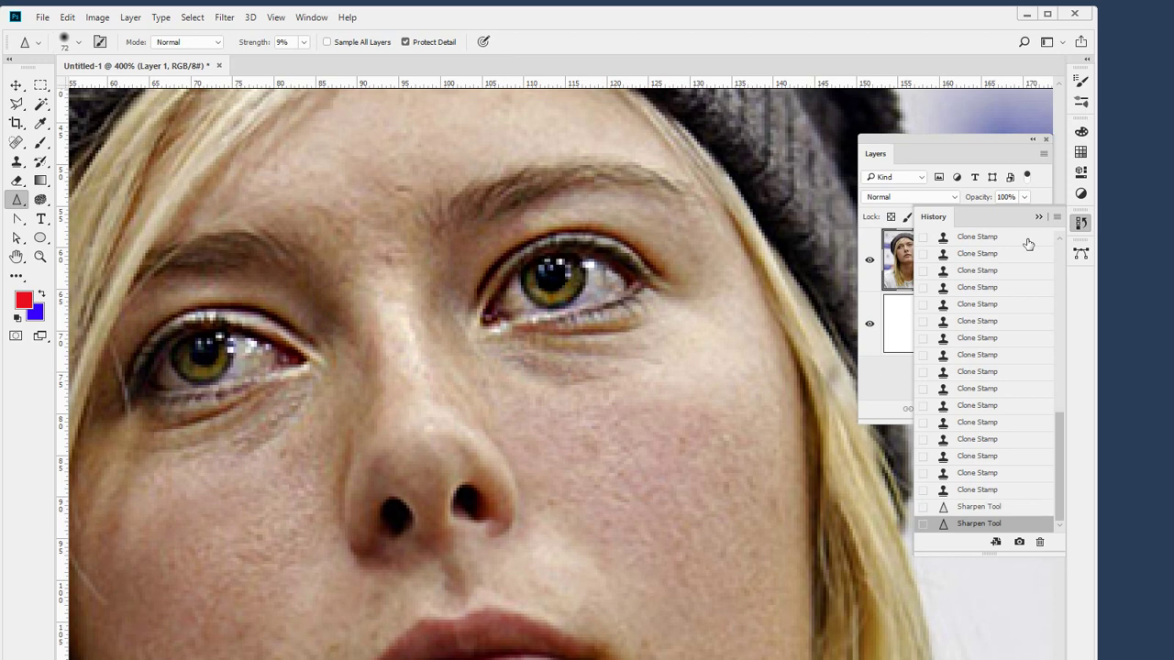
# Sharpen the nose area at 25% strength, compare before and after, and revert the image to its Paste history state.
pyautogui.moveTo(303, 42); pyautogui.dragTo(314, 63)
pyautogui.press('Escape')
pyautogui.moveTo(374, 316)
pyautogui.mouseDown()
pyautogui.moveTo(92, 563)
pyautogui.moveTo(131, 589)
pyautogui.moveTo(422, 569)
pyautogui.mouseUp()
pyautogui.hotkey('ctrl', 'z')
pyautogui.hotkey('ctrl', 'shift', 'z')
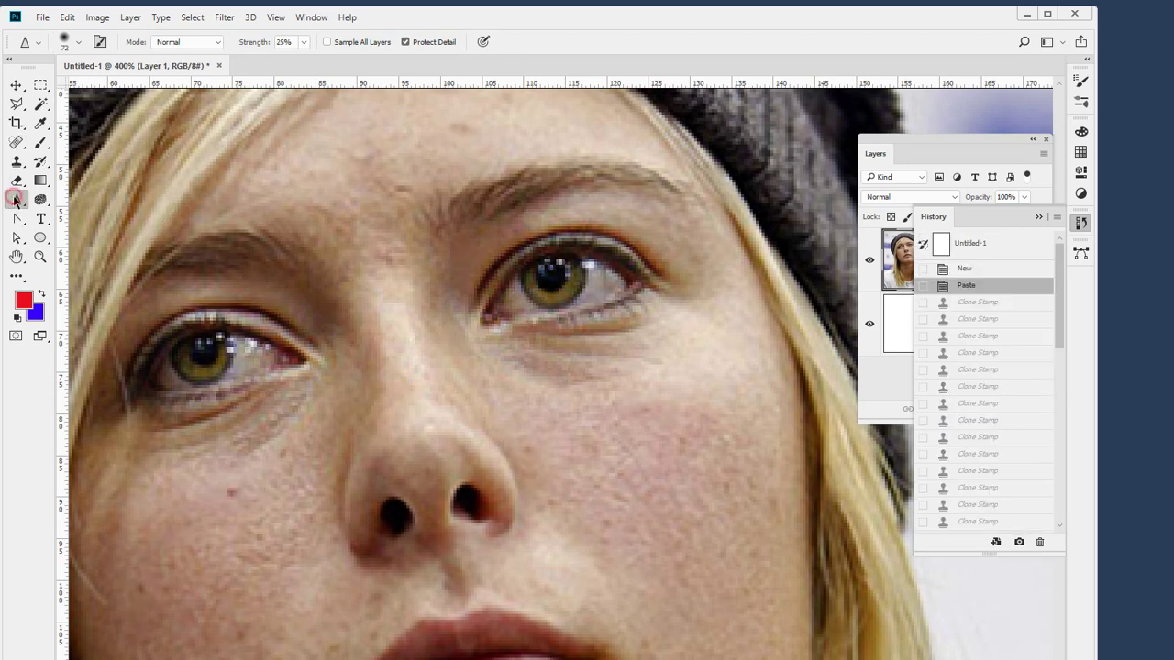
# Smudge the eyebrow, forehead, cheek and hat edge with the Smudge tool at 16% strength, and revert to the Paste history state.
pyautogui.click(15, 200)
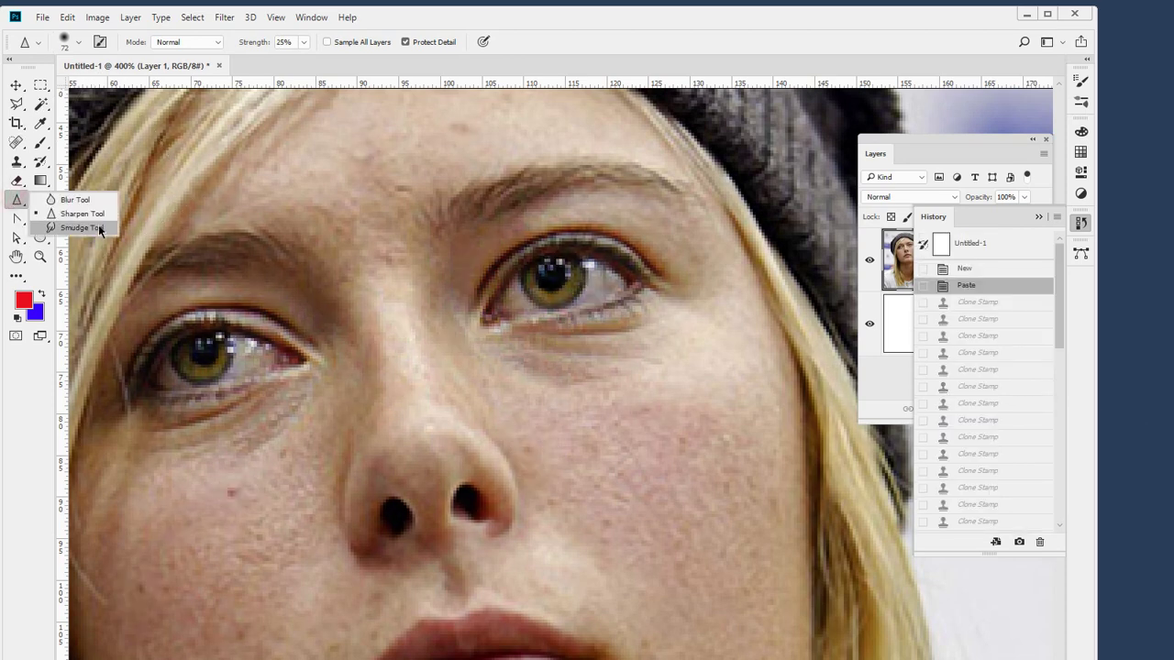
pyautogui.click(83, 227)
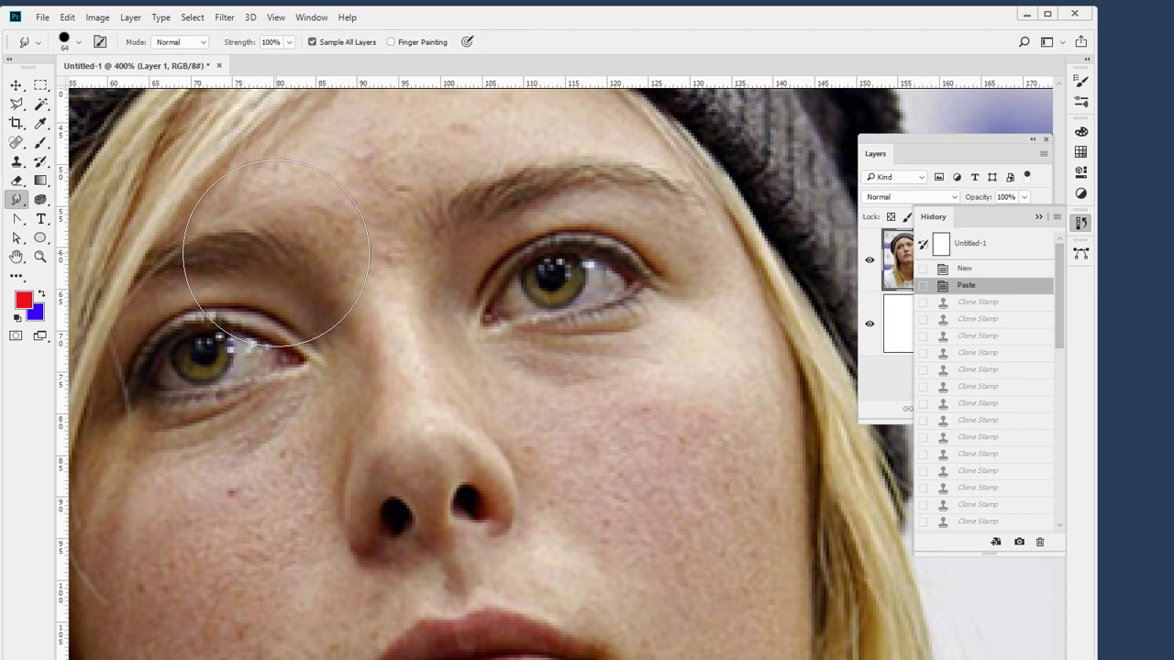
pyautogui.moveTo(318, 228); pyautogui.dragTo(259, 321)
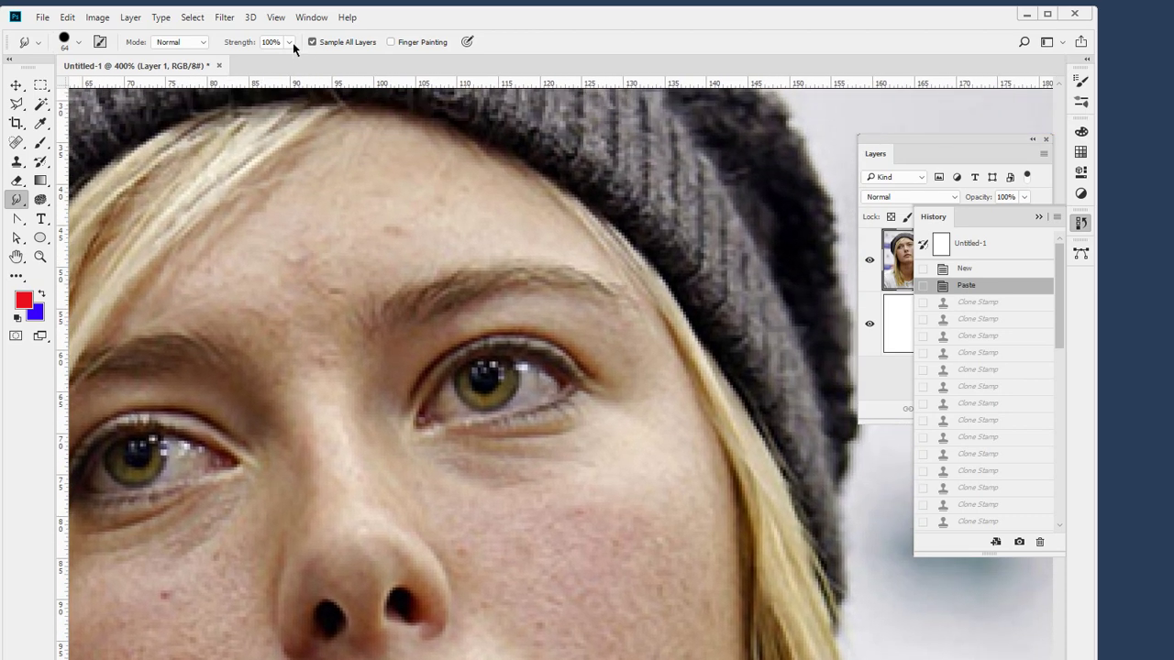
pyautogui.click(290, 42)
pyautogui.moveTo(383, 308); pyautogui.dragTo(383, 194)
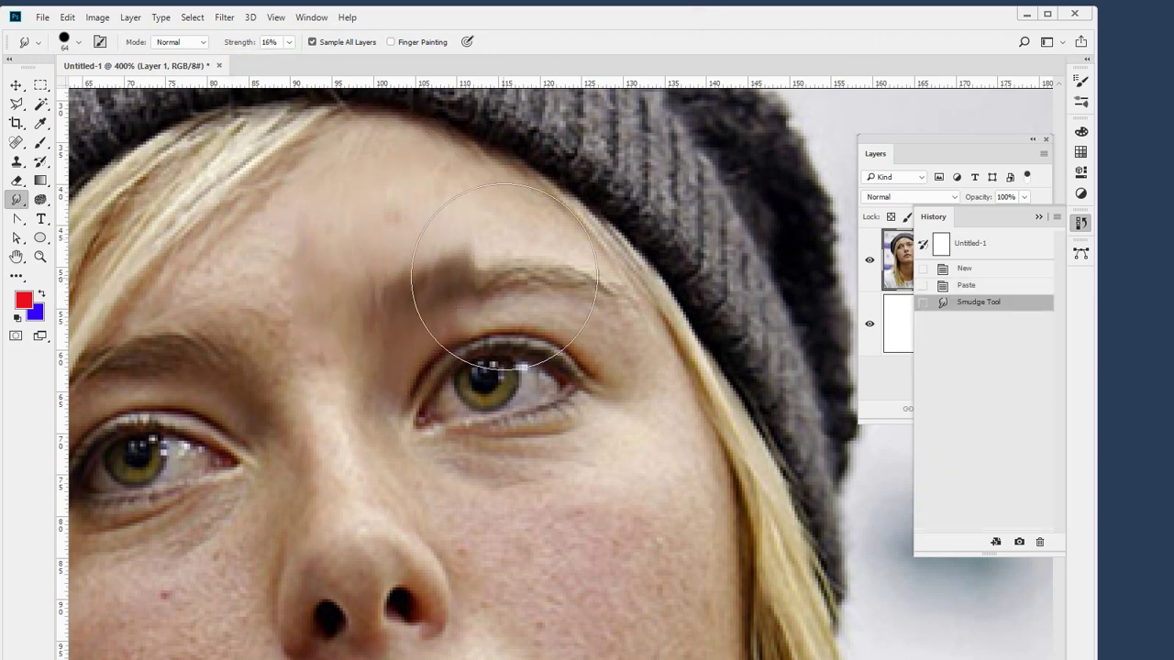
pyautogui.moveTo(486, 293); pyautogui.dragTo(514, 146)
pyautogui.moveTo(615, 326)
pyautogui.mouseDown()
pyautogui.moveTo(686, 145)
pyautogui.moveTo(722, 110)
pyautogui.mouseUp()
pyautogui.moveTo(652, 496); pyautogui.dragTo(825, 165)
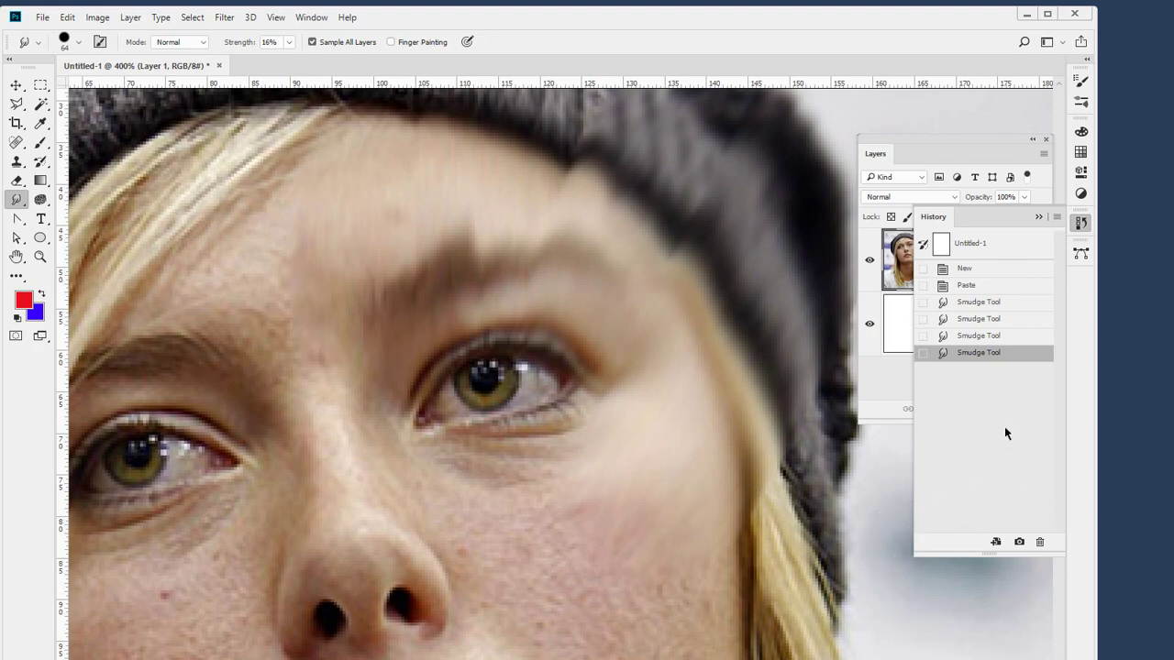
pyautogui.click(987, 288)
# Smudge the outer edge of the knitted hat into the background with several strokes, and revert to the Paste history state.
pyautogui.moveTo(657, 300)
pyautogui.mouseDown()
pyautogui.moveTo(479, 411)
pyautogui.moveTo(642, 196)
pyautogui.moveTo(577, 236)
pyautogui.mouseUp()
pyautogui.moveTo(477, 303)
pyautogui.mouseDown()
pyautogui.moveTo(393, 328)
pyautogui.moveTo(321, 252)
pyautogui.mouseUp()
pyautogui.moveTo(364, 210)
pyautogui.mouseDown()
pyautogui.moveTo(379, 144)
pyautogui.moveTo(238, 220)
pyautogui.mouseUp()
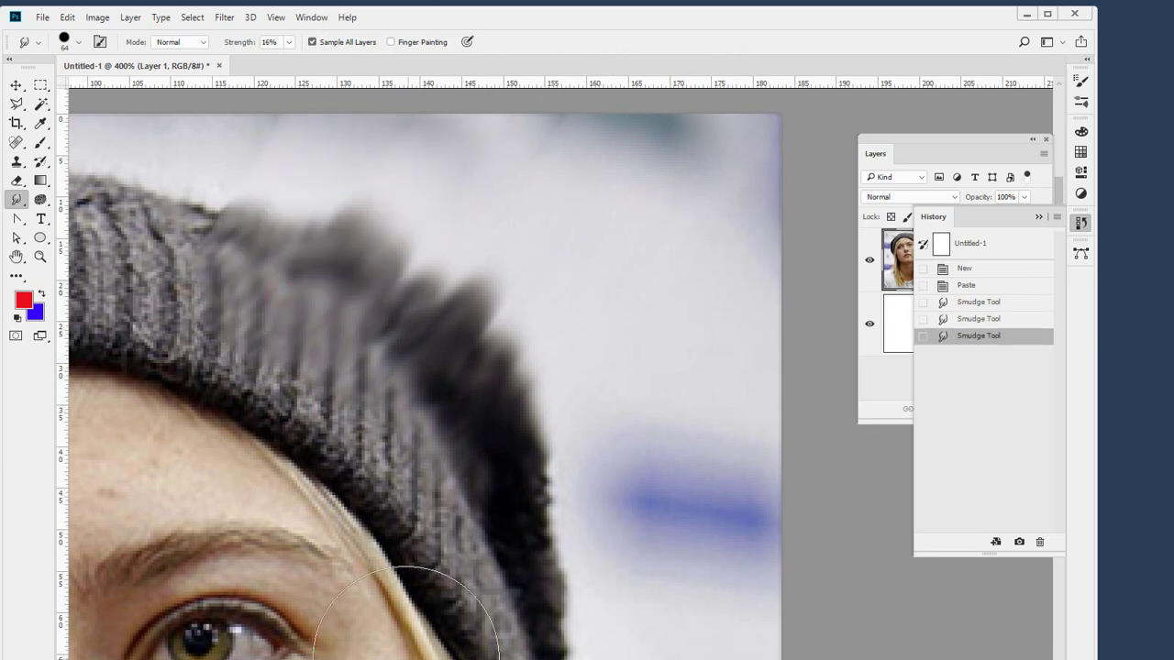
pyautogui.moveTo(511, 507); pyautogui.dragTo(597, 386)
pyautogui.moveTo(309, 388)
pyautogui.mouseDown()
pyautogui.moveTo(263, 144)
pyautogui.moveTo(184, 156)
pyautogui.mouseUp()
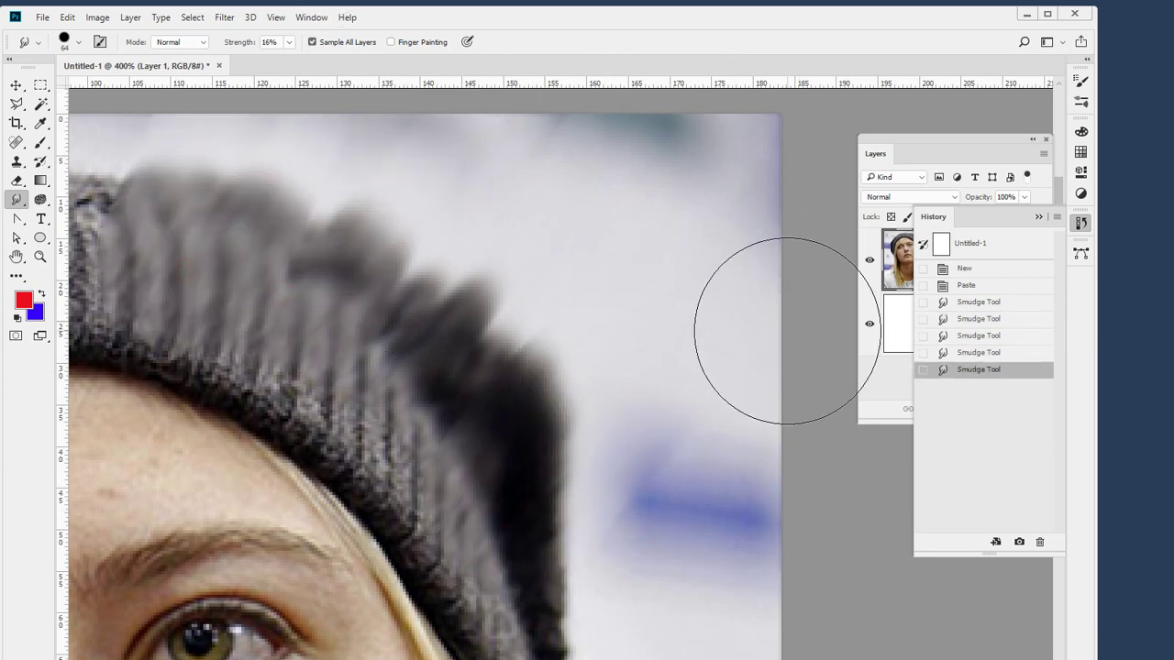
pyautogui.hotkey('ctrl', 'z')
pyautogui.click(997, 287)
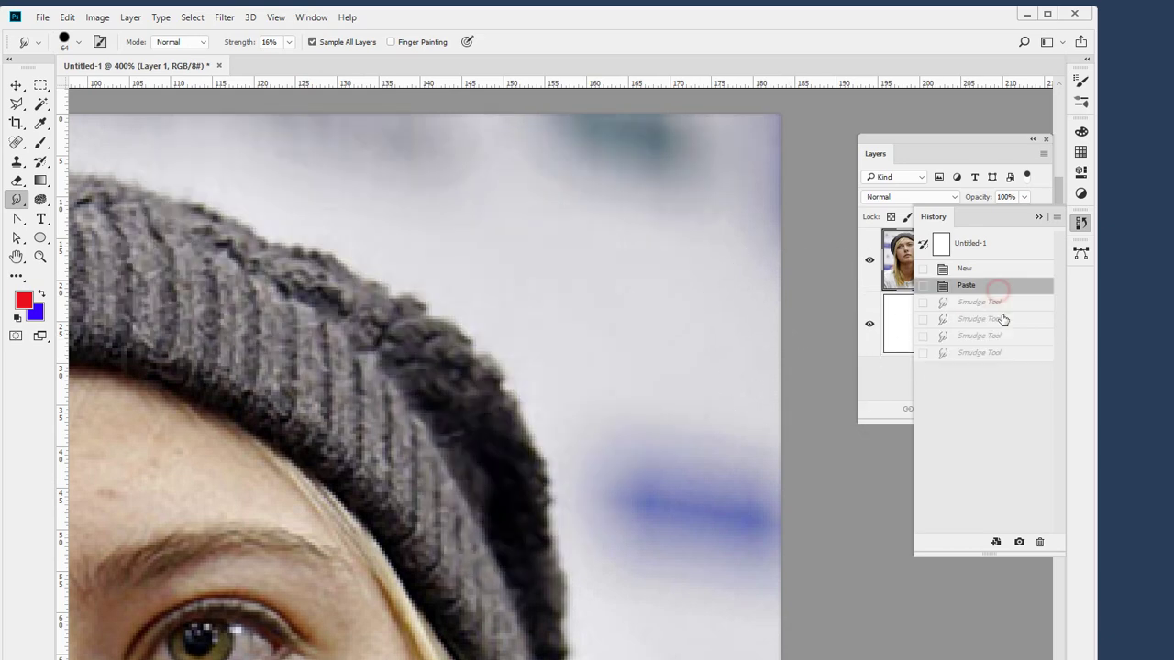
# Create a new white 800 x 800 pixel RGB document at 72 pixels per inch.
pyautogui.click(43, 17)
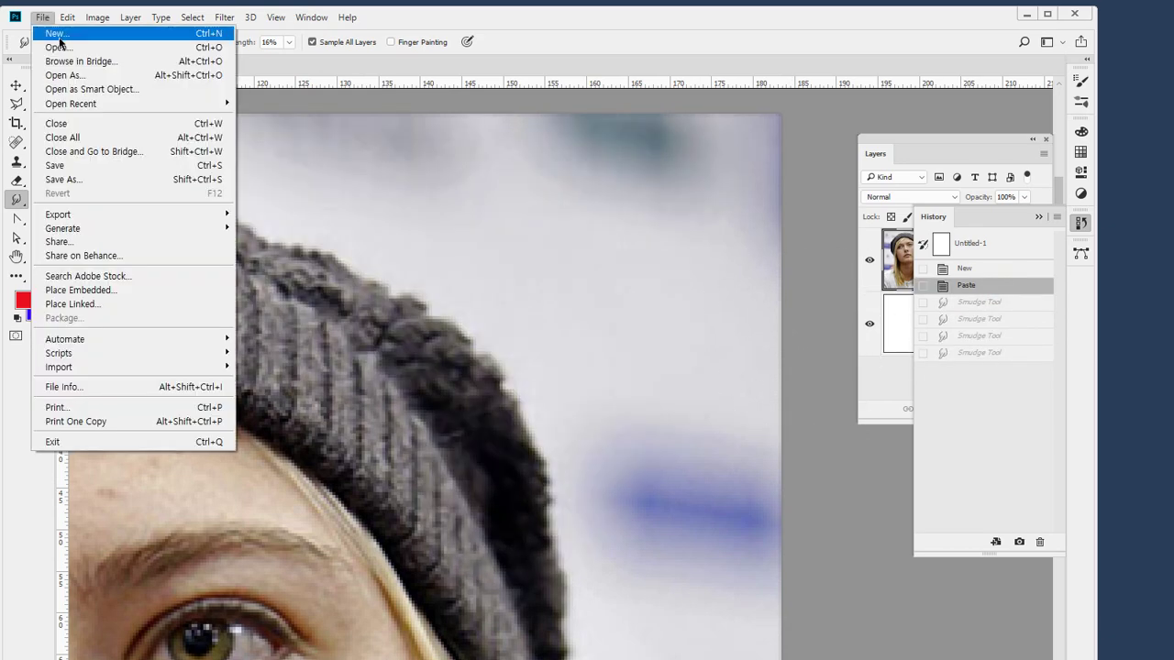
pyautogui.click(55, 33)
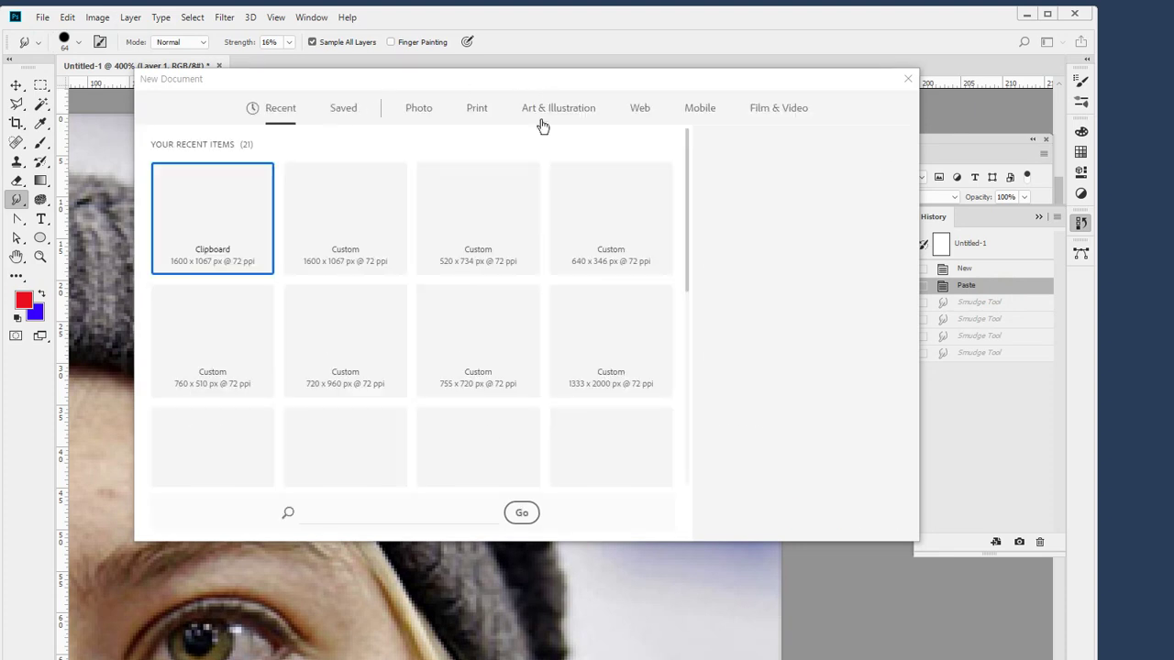
pyautogui.doubleClick(739, 218)
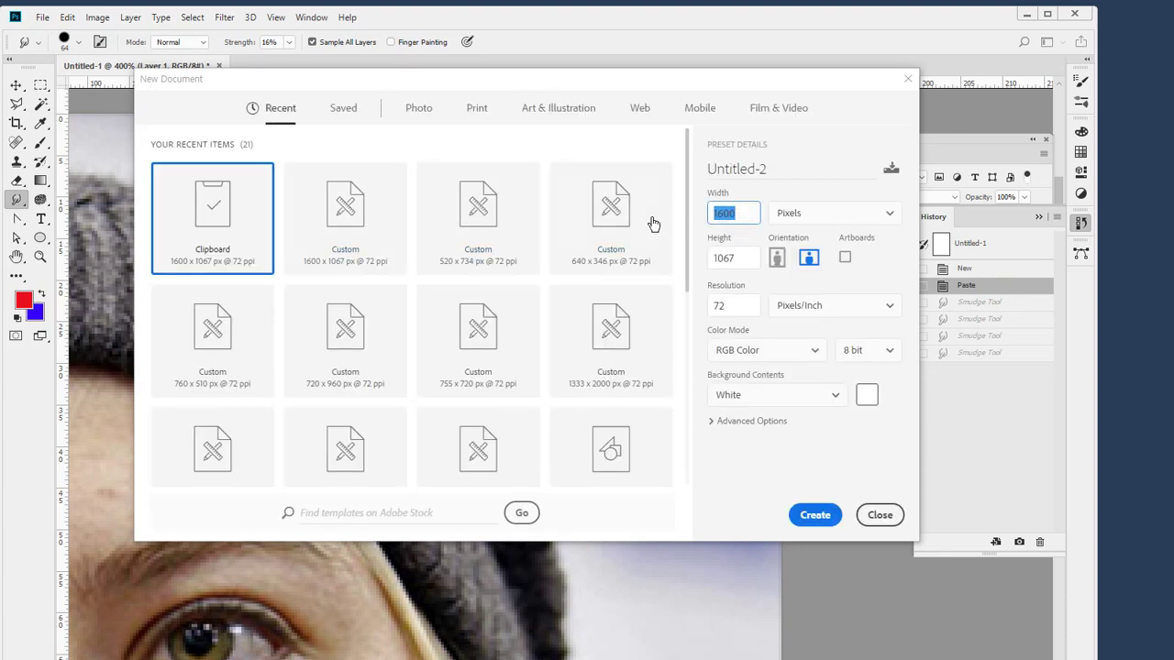
pyautogui.write('800')
pyautogui.press('Tab')
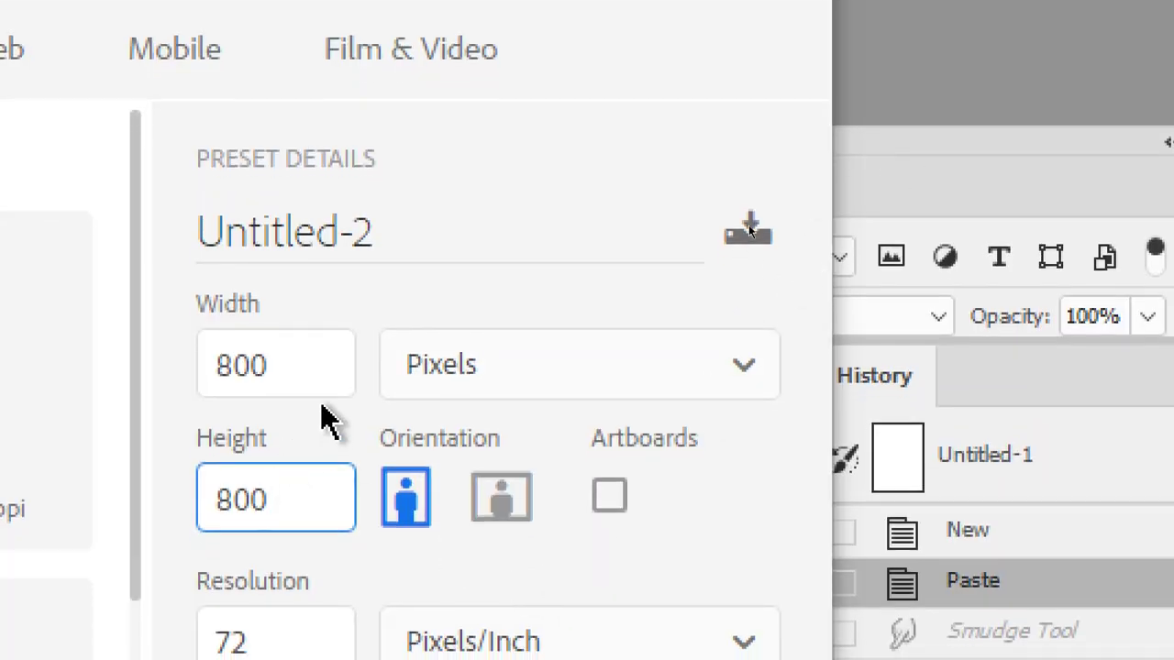
pyautogui.click(309, 375)
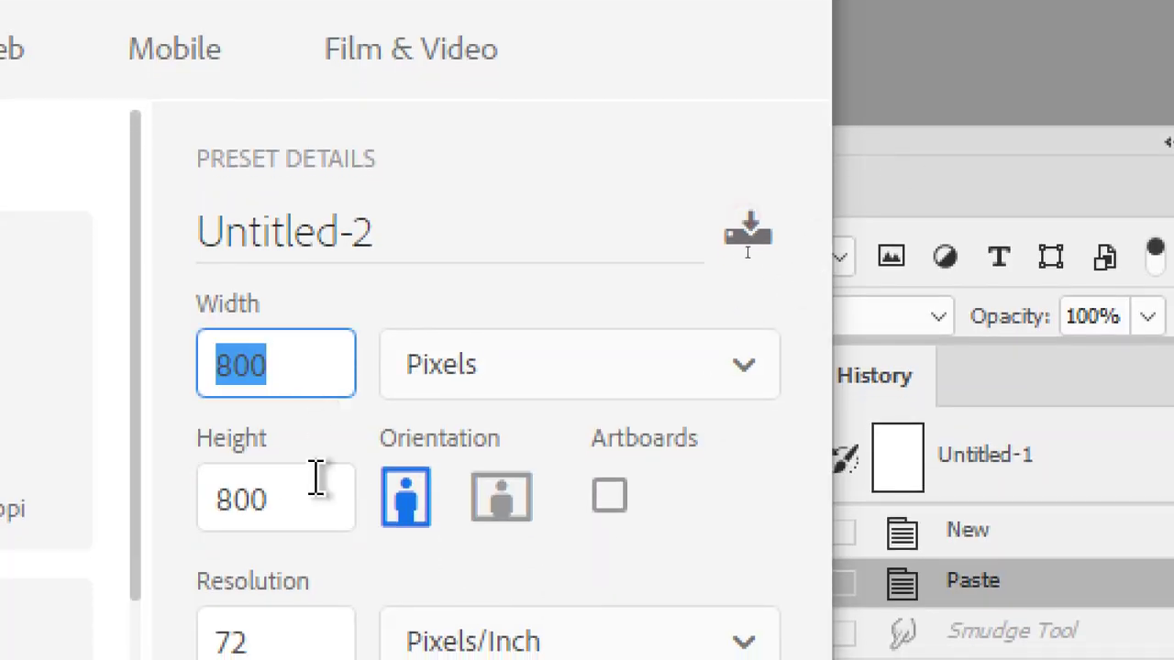
pyautogui.click(317, 482)
pyautogui.doubleClick(321, 508)
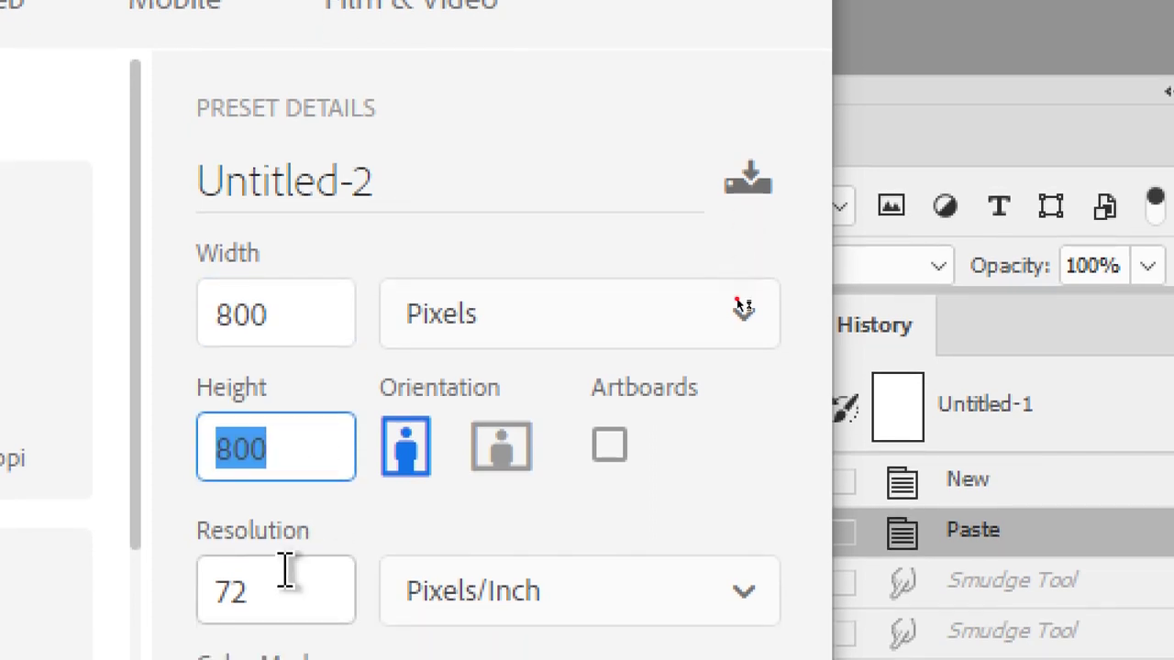
pyautogui.click(288, 623)
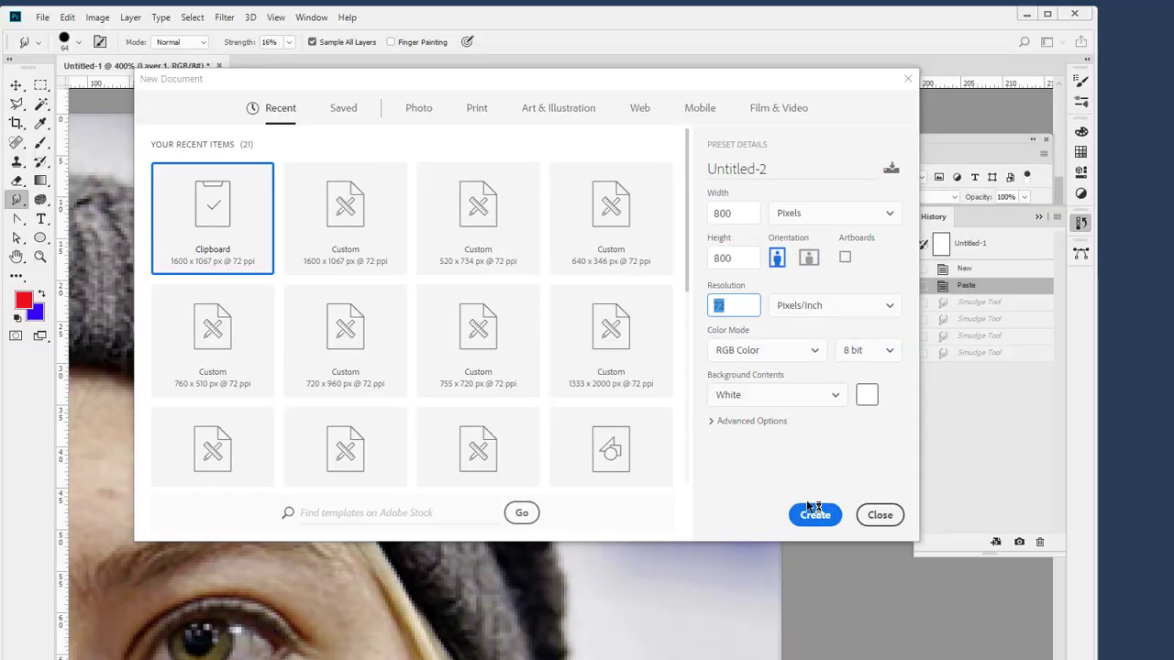
pyautogui.click(812, 511)
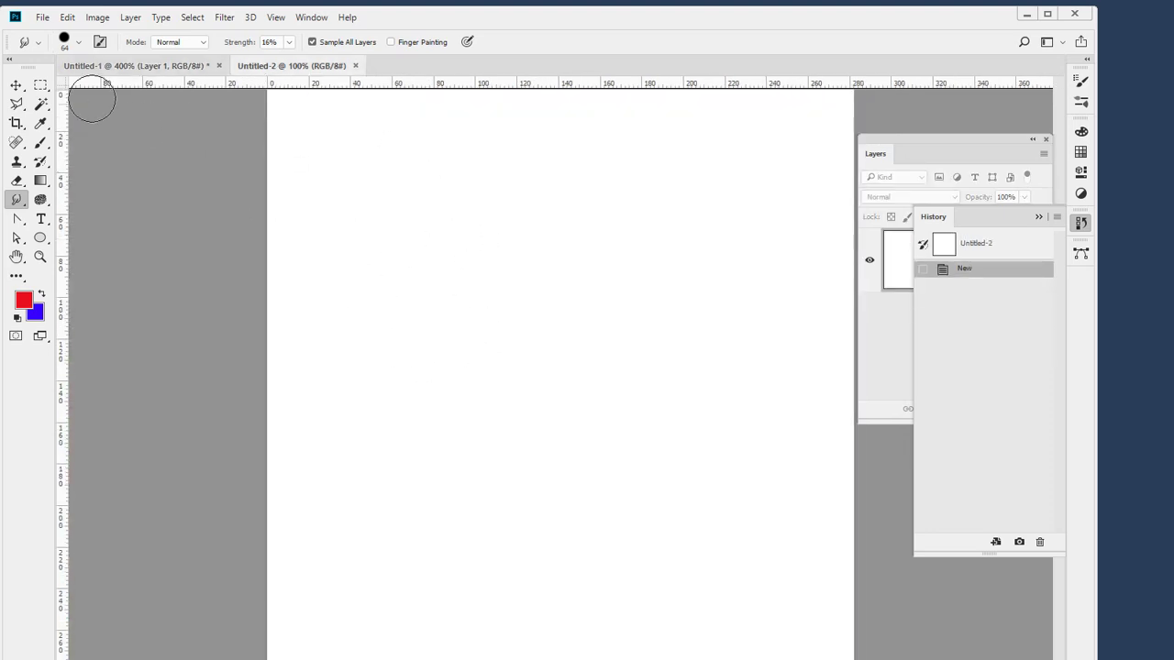
# Activate the Gradient tool, view its presets and swap the foreground and background colors back and forth to compare the gradient preview.
pyautogui.press('g')
pyautogui.click(110, 43)
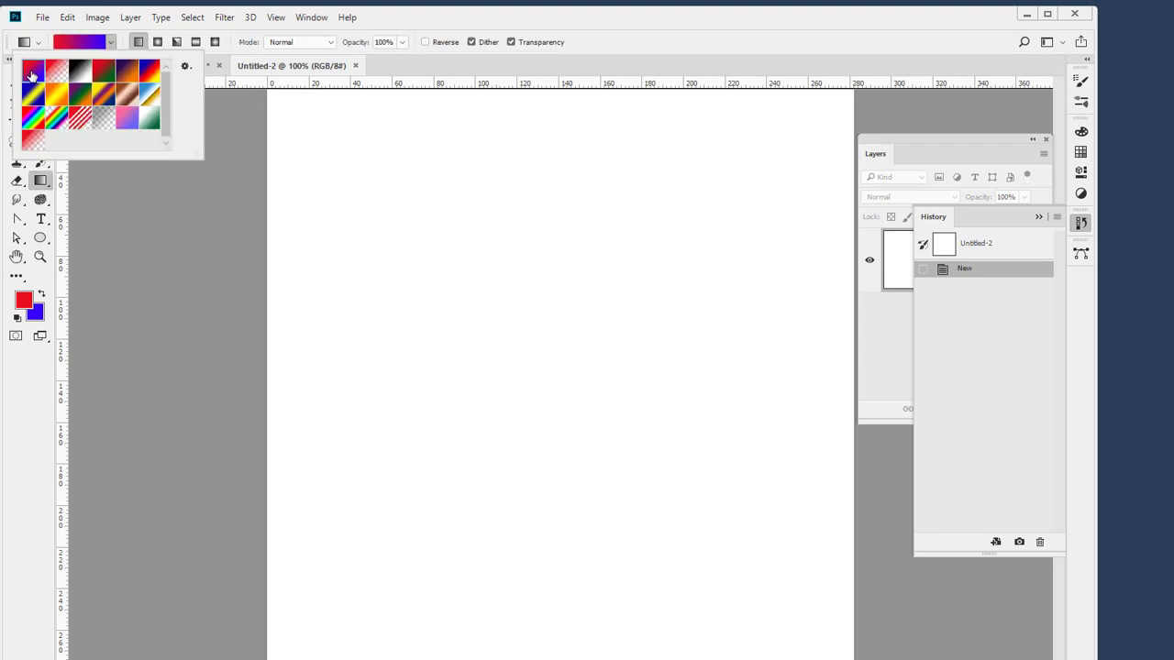
pyautogui.click(41, 294)
pyautogui.click(41, 294)
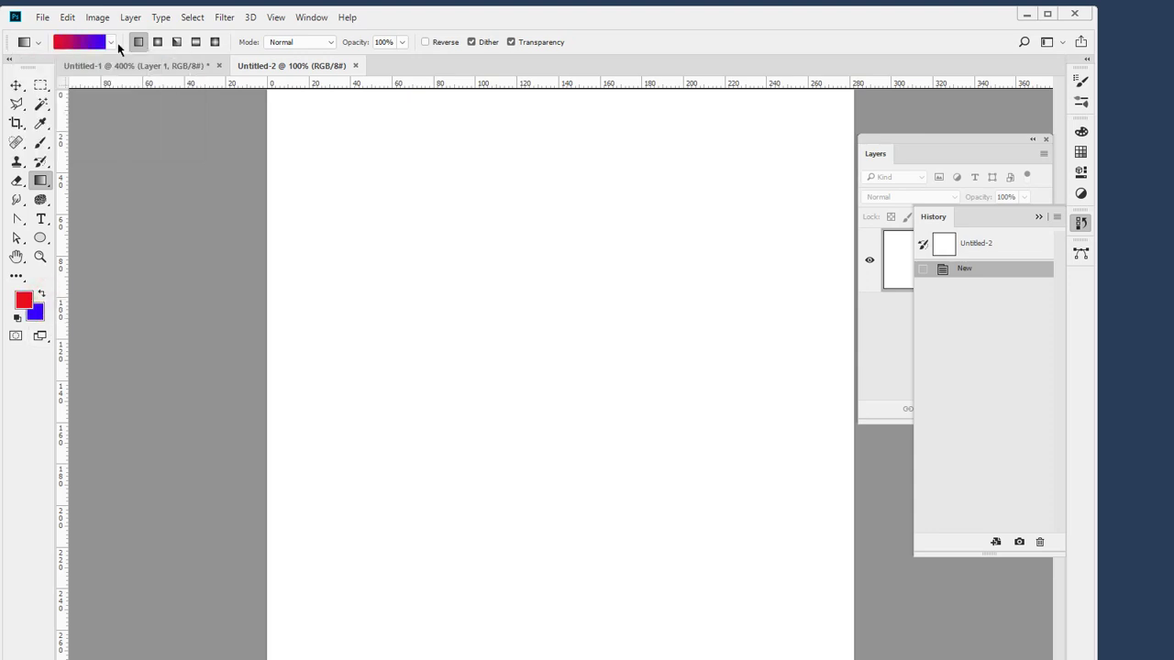
pyautogui.click(41, 294)
pyautogui.click(42, 293)
pyautogui.click(22, 307)
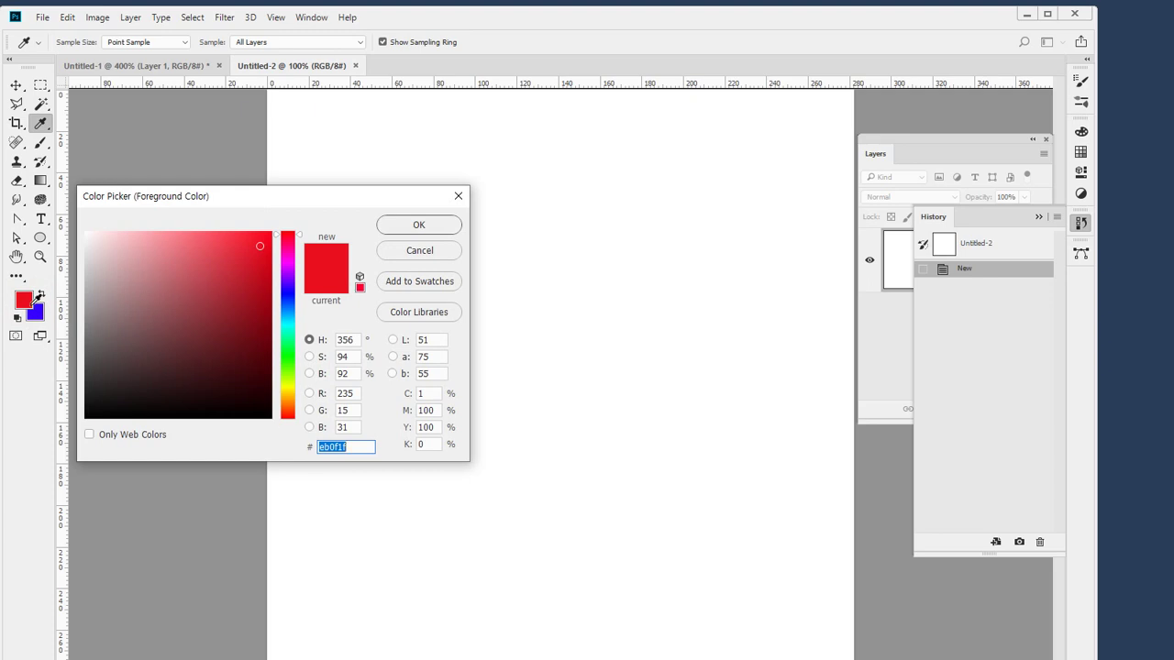
pyautogui.click(41, 313)
pyautogui.click(404, 248)
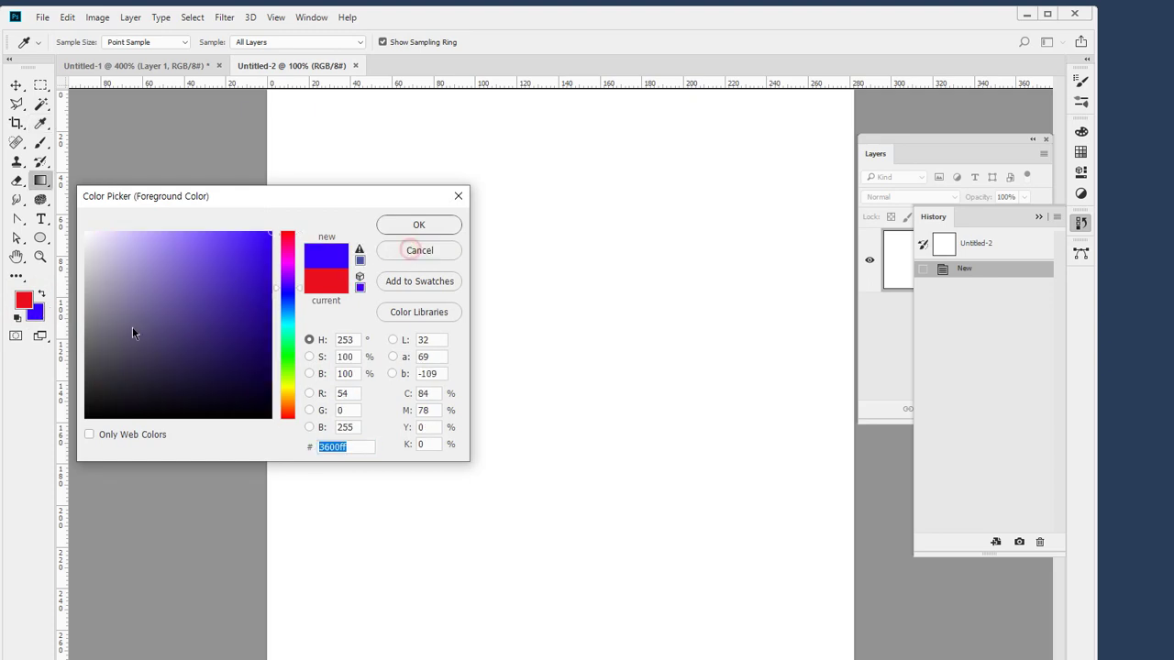
# Change the background color to a bright yellow.
pyautogui.click(37, 314)
pyautogui.moveTo(278, 359); pyautogui.dragTo(287, 389)
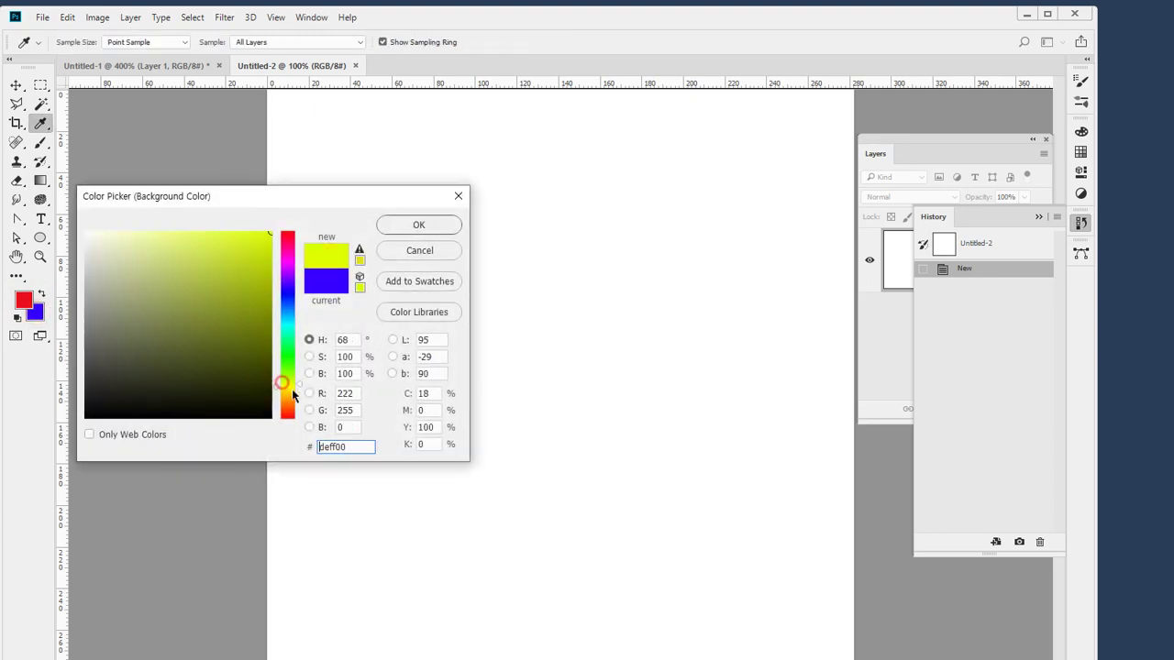
pyautogui.click(259, 236)
pyautogui.click(392, 228)
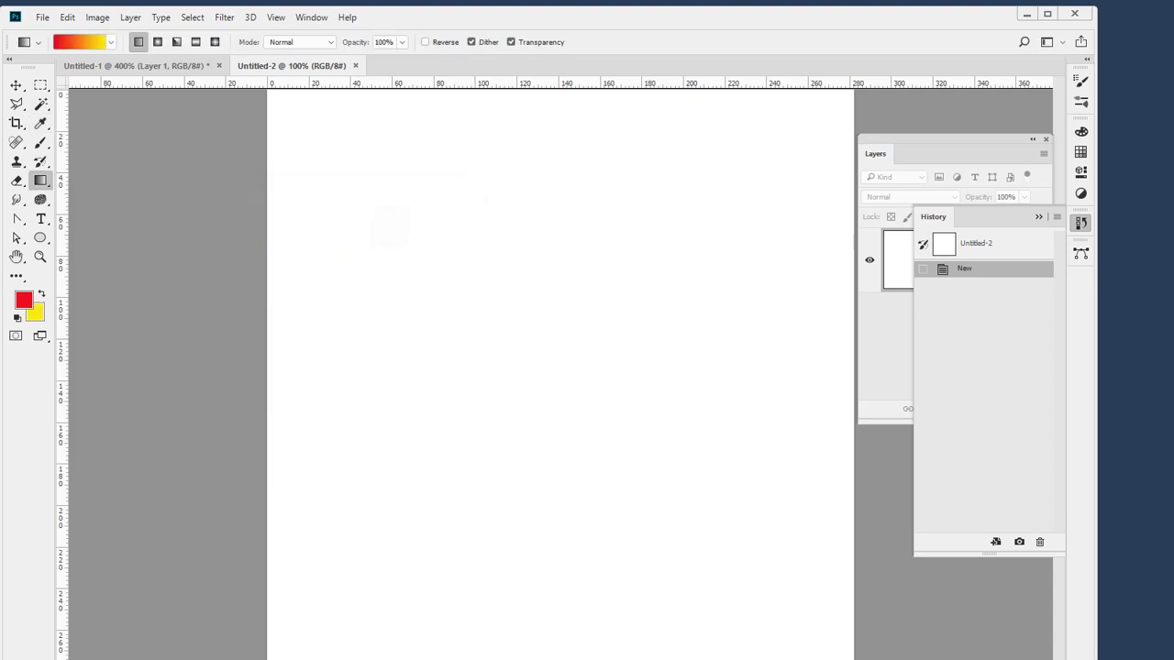
pyautogui.moveTo(136, 68)
pyautogui.mouseDown()
pyautogui.moveTo(46, 60)
pyautogui.moveTo(109, 31)
pyautogui.moveTo(136, 68)
pyautogui.mouseUp()
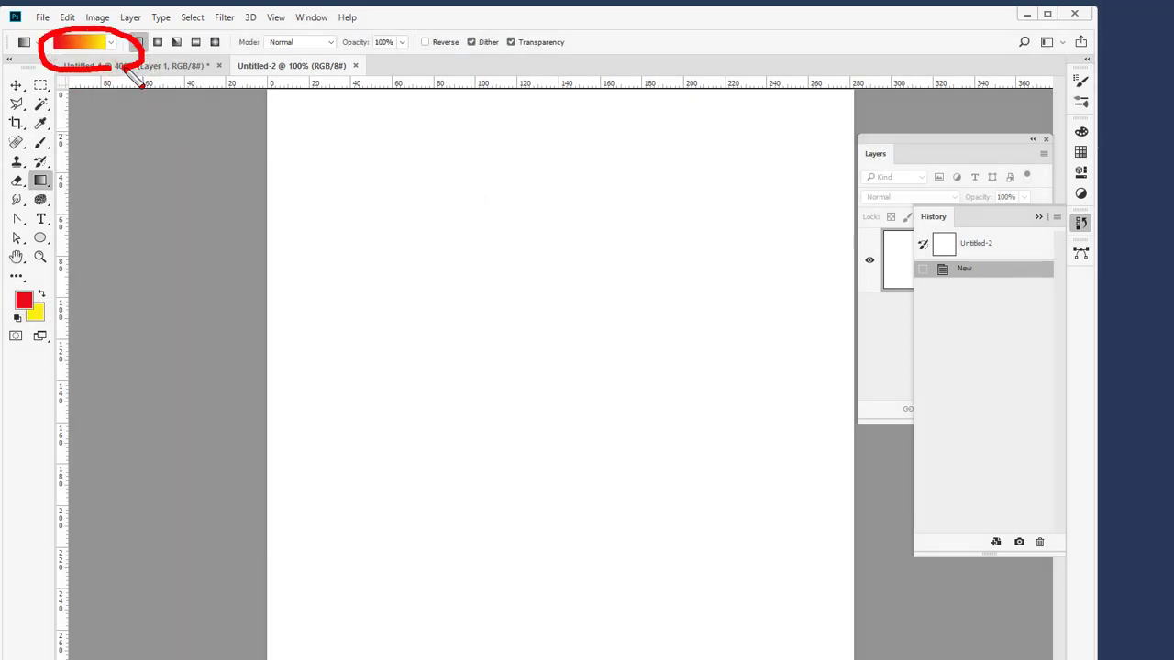
pyautogui.moveTo(24, 353)
pyautogui.mouseDown()
pyautogui.moveTo(2, 311)
pyautogui.moveTo(38, 260)
pyautogui.moveTo(59, 344)
pyautogui.moveTo(27, 358)
pyautogui.mouseUp()
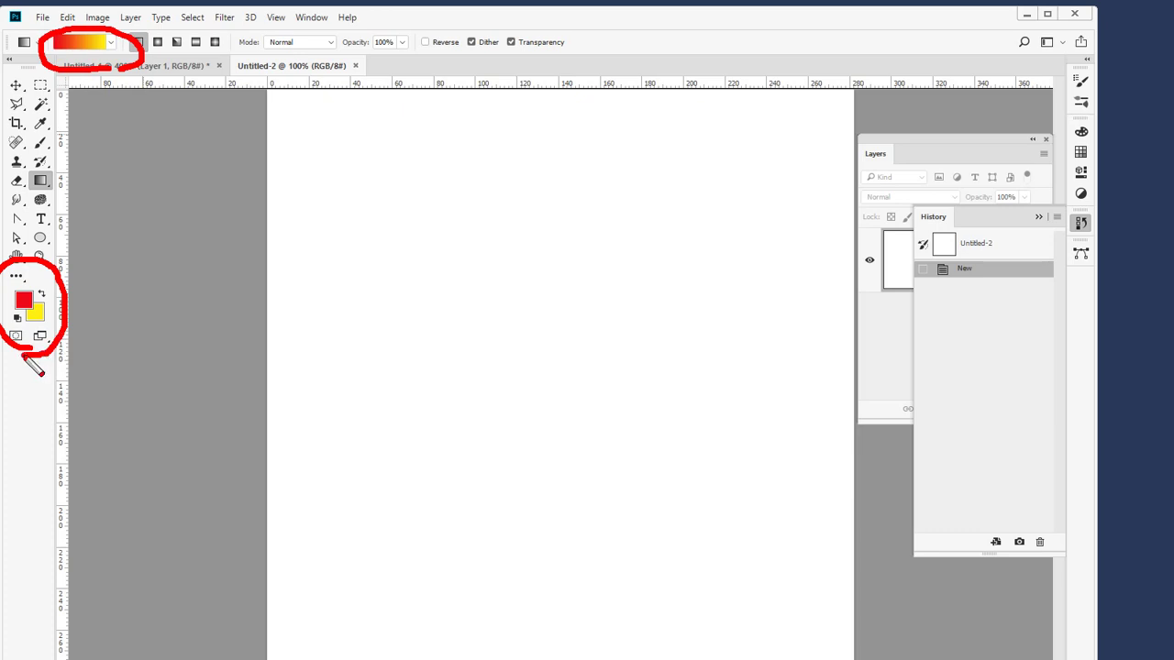
pyautogui.press('Escape')
pyautogui.click(111, 43)
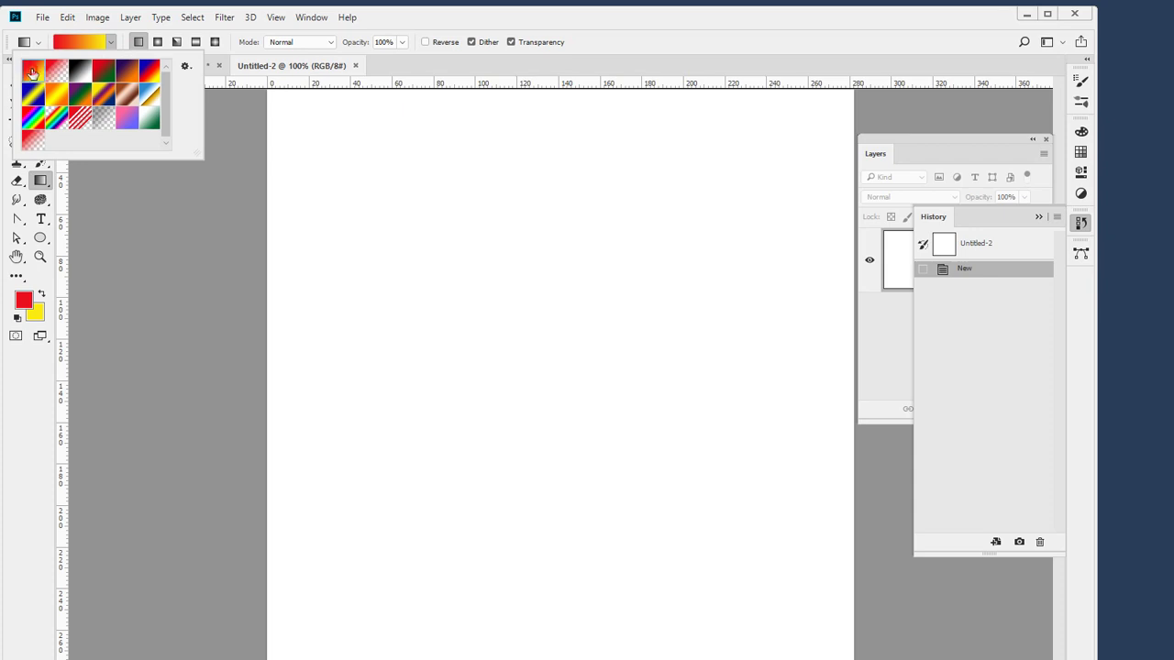
pyautogui.click(568, 21)
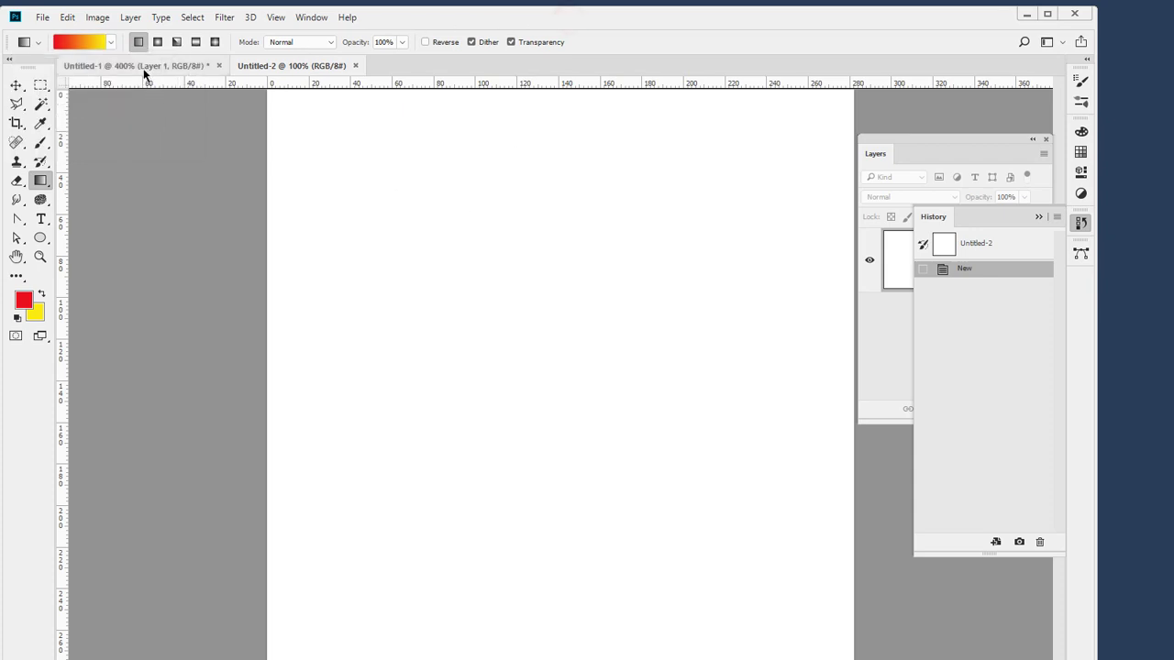
pyautogui.moveTo(233, 61)
pyautogui.mouseDown()
pyautogui.moveTo(154, 71)
pyautogui.moveTo(119, 52)
pyautogui.moveTo(167, 12)
pyautogui.moveTo(241, 33)
pyautogui.moveTo(237, 53)
pyautogui.moveTo(217, 88)
pyautogui.mouseUp()
pyautogui.press('Escape')
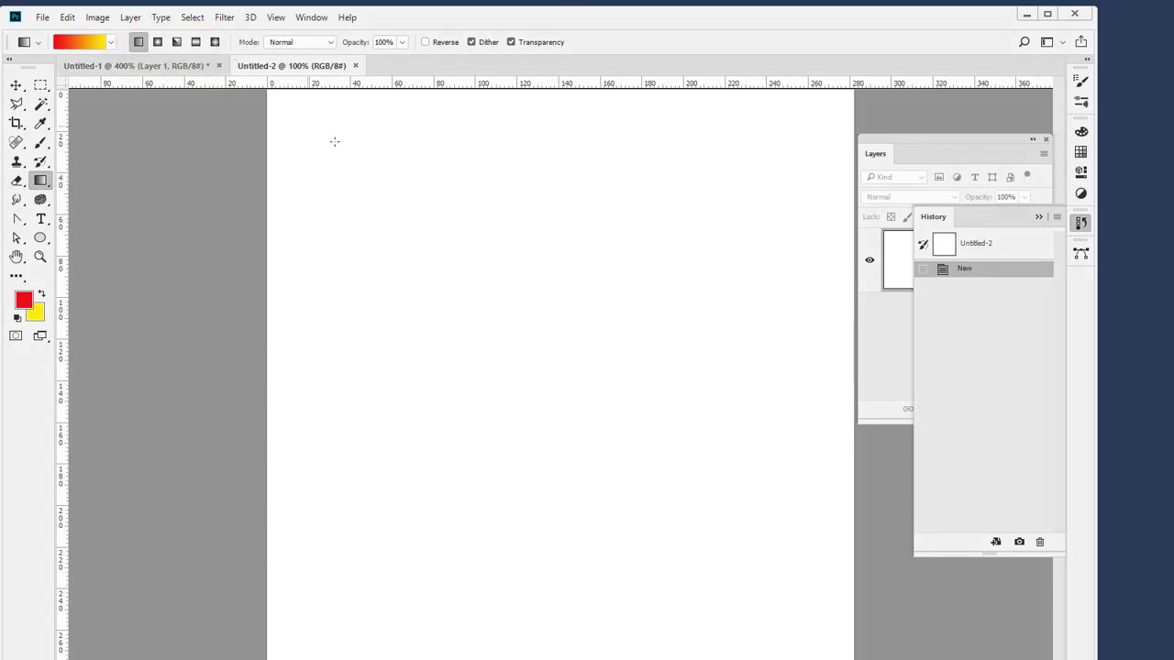
# Fill the canvas with an upward linear gradient from red to yellow, and undo it.
pyautogui.moveTo(462, 379); pyautogui.dragTo(453, 218)
pyautogui.hotkey('ctrl', '2')
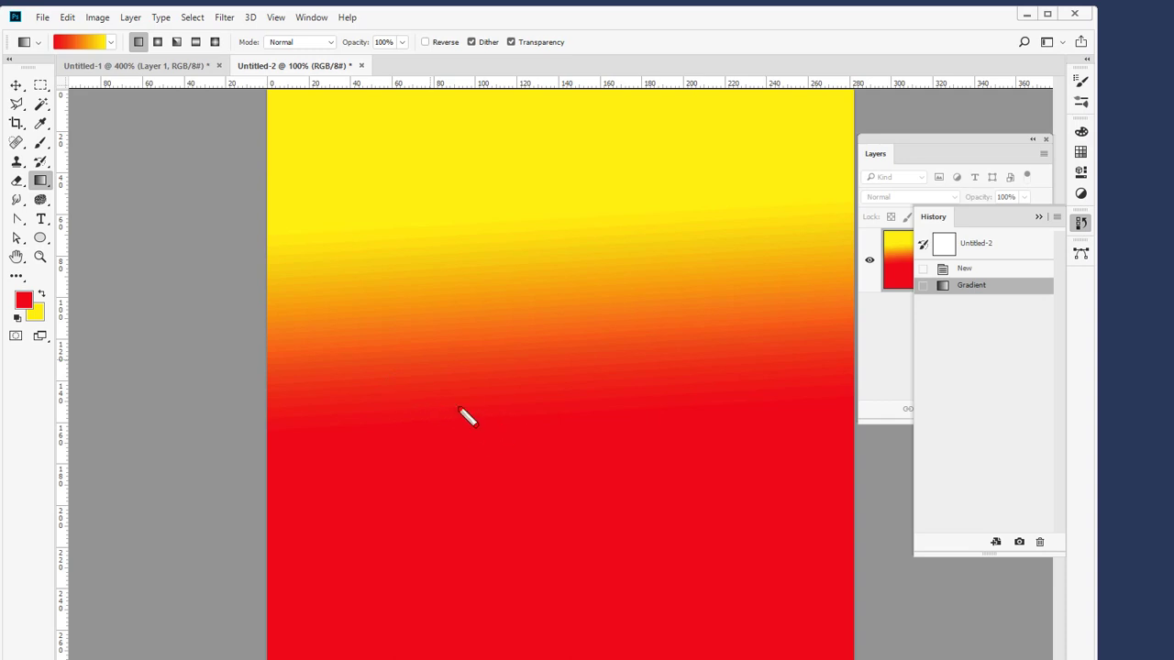
pyautogui.press('Escape')
pyautogui.hotkey('ctrl', 'z')
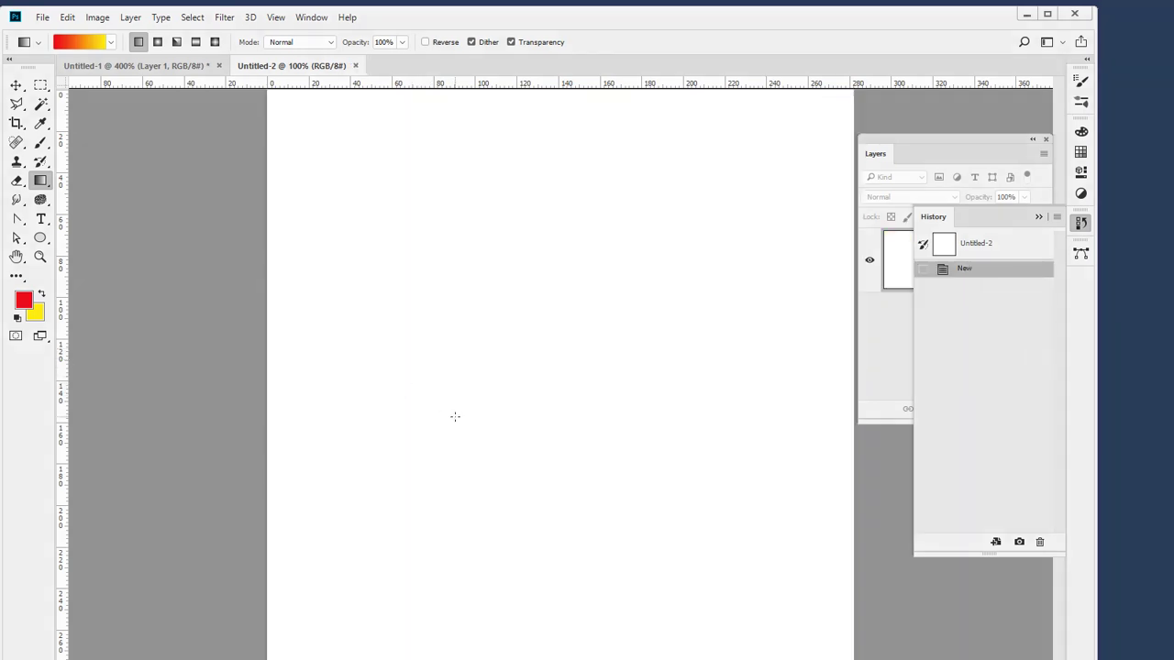
pyautogui.hotkey('ctrl', '2')
pyautogui.moveTo(484, 419)
pyautogui.mouseDown()
pyautogui.moveTo(511, 438)
pyautogui.moveTo(500, 431)
pyautogui.mouseUp()
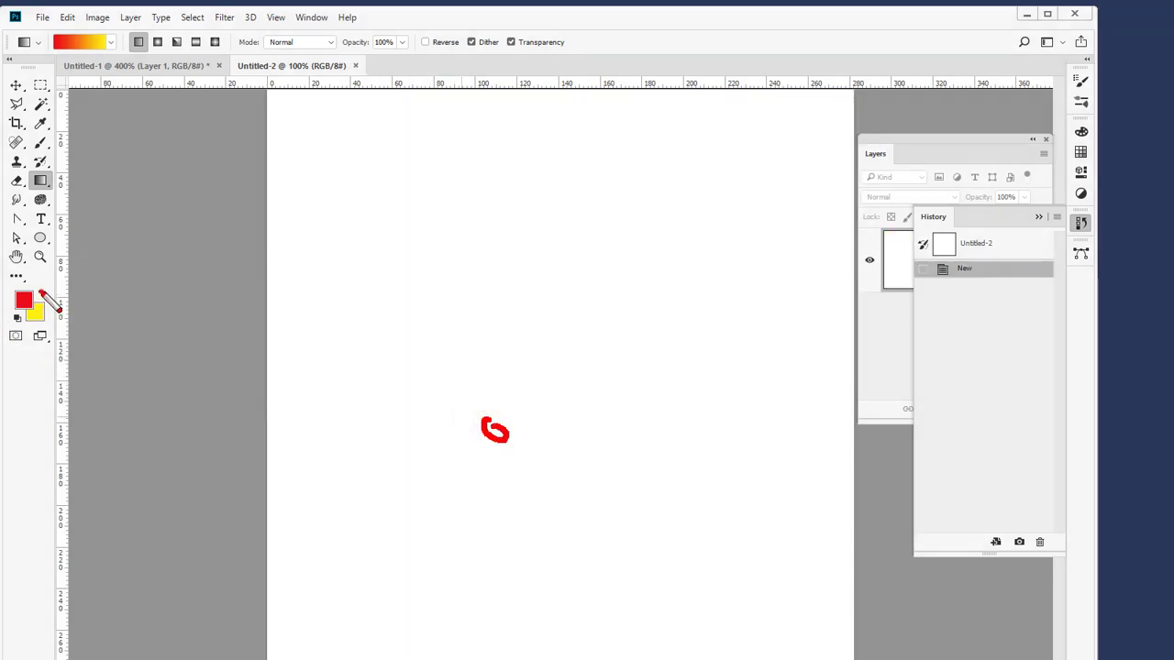
pyautogui.moveTo(40, 292)
pyautogui.mouseDown()
pyautogui.moveTo(242, 370)
pyautogui.moveTo(454, 429)
pyautogui.mouseUp()
pyautogui.moveTo(504, 376)
pyautogui.mouseDown()
pyautogui.moveTo(520, 197)
pyautogui.moveTo(499, 206)
pyautogui.moveTo(537, 207)
pyautogui.moveTo(500, 188)
pyautogui.mouseUp()
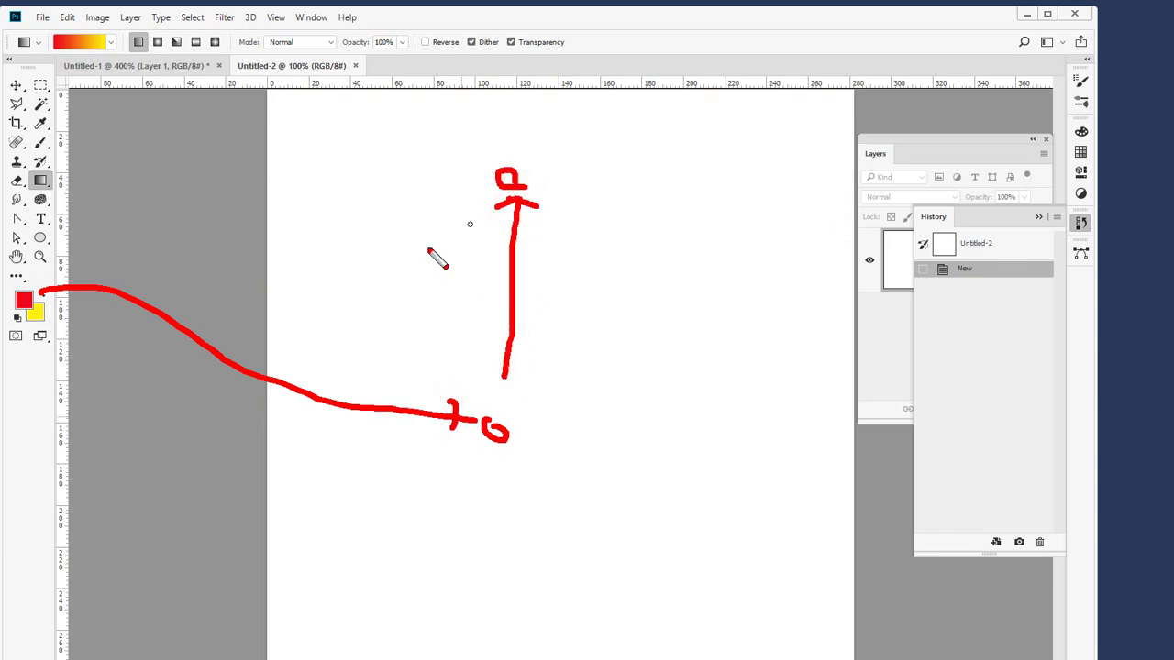
pyautogui.moveTo(38, 314)
pyautogui.mouseDown()
pyautogui.moveTo(285, 254)
pyautogui.moveTo(440, 186)
pyautogui.moveTo(492, 330)
pyautogui.moveTo(484, 449)
pyautogui.mouseUp()
pyautogui.press('Escape')
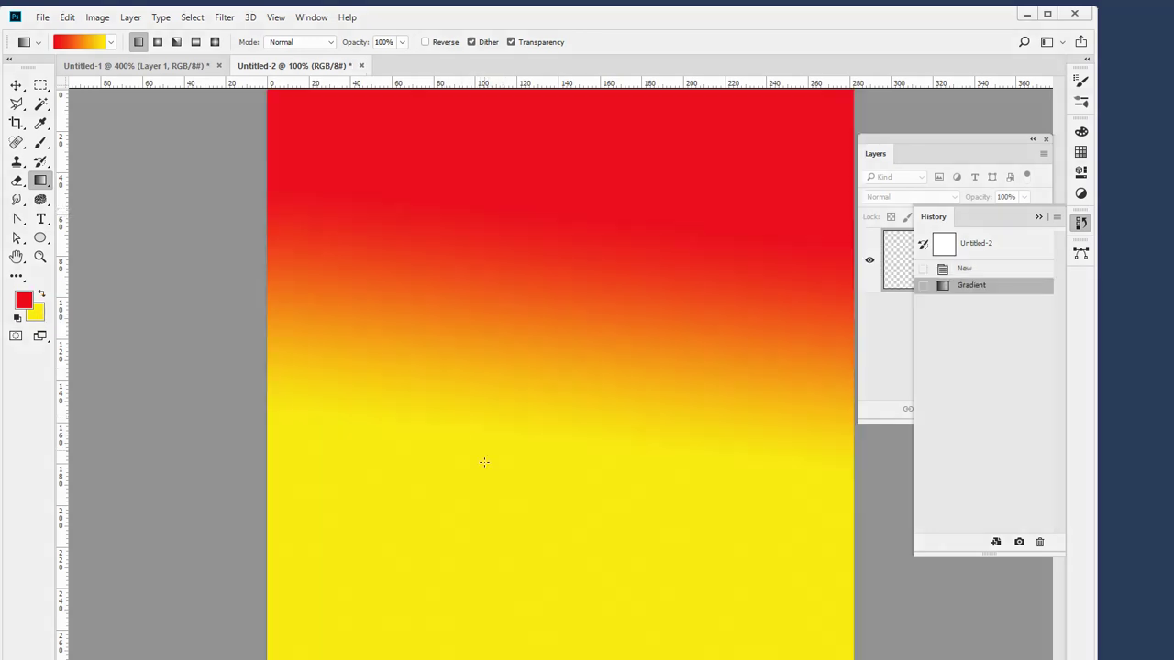
# Fill the canvas repeatedly with red-to-yellow linear gradients of different directions and lengths, and undo the last one.
pyautogui.moveTo(441, 328); pyautogui.dragTo(617, 510)
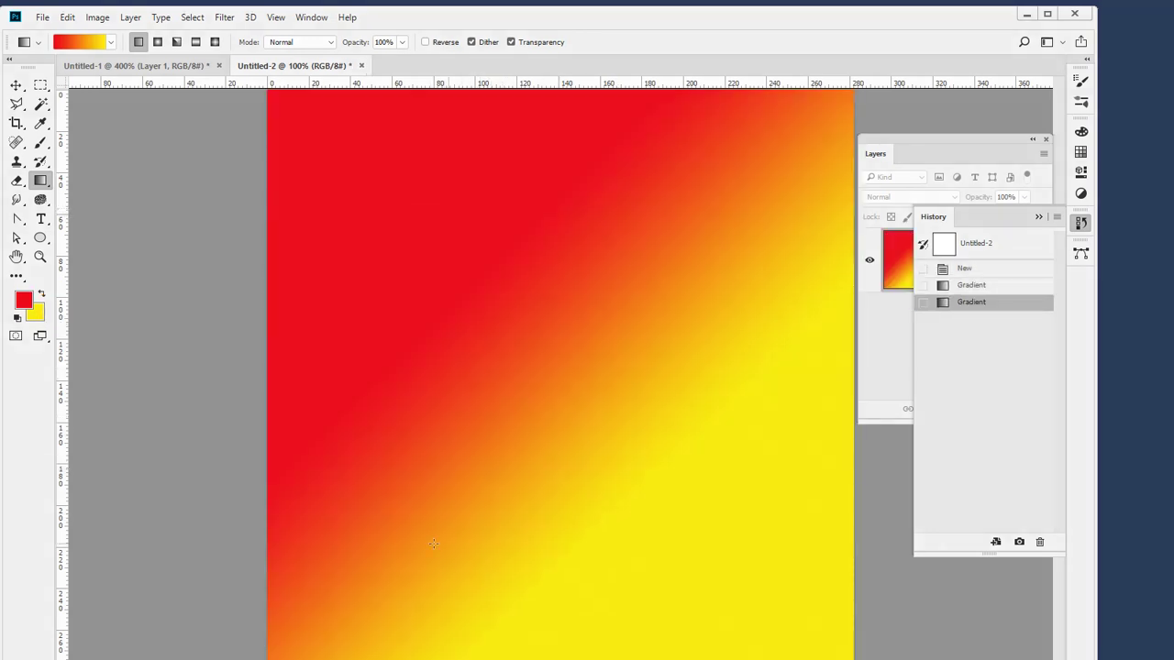
pyautogui.moveTo(608, 563); pyautogui.dragTo(454, 174)
pyautogui.moveTo(424, 541); pyautogui.dragTo(524, 249)
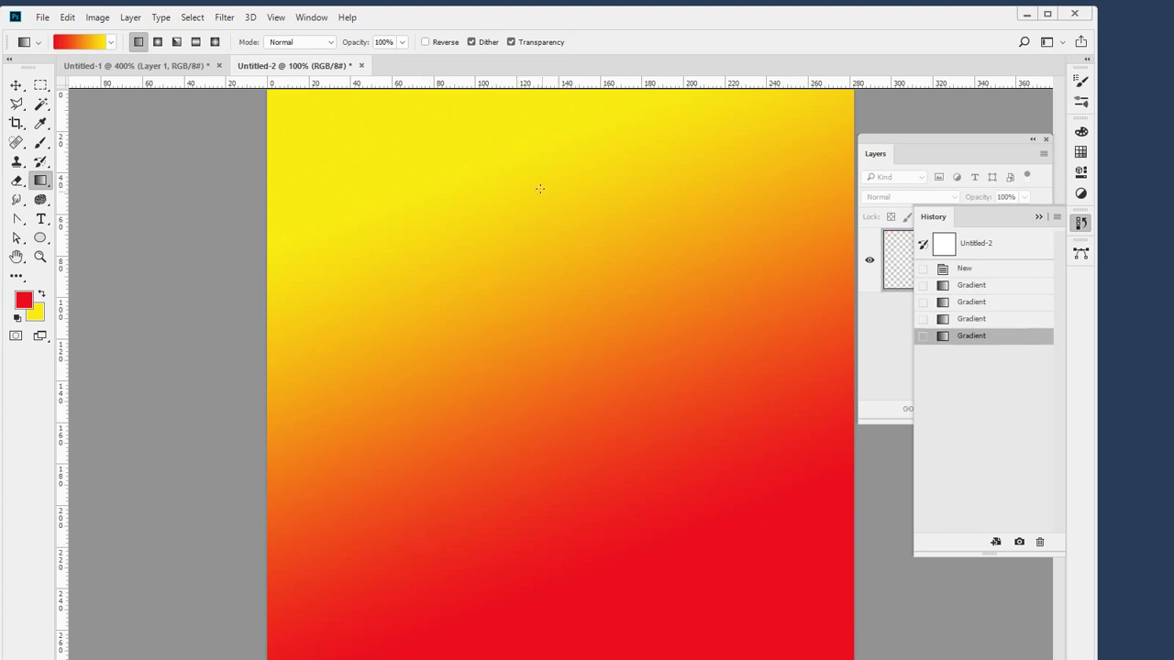
pyautogui.moveTo(459, 162); pyautogui.dragTo(551, 349)
pyautogui.moveTo(695, 243); pyautogui.dragTo(335, 656)
pyautogui.moveTo(378, 204); pyautogui.dragTo(642, 605)
pyautogui.hotkey('ctrl', 'z')
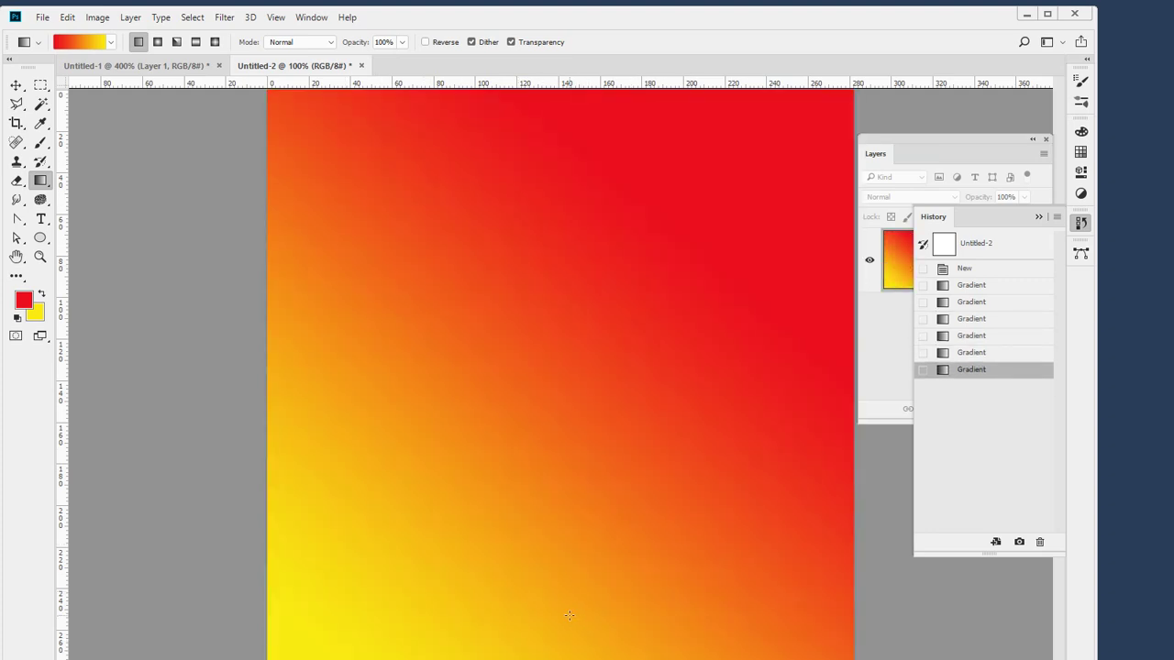
# Revert the canvas to its New history state and fill it repeatedly with red-to-yellow radial gradients of different centers and sizes.
pyautogui.click(965, 269)
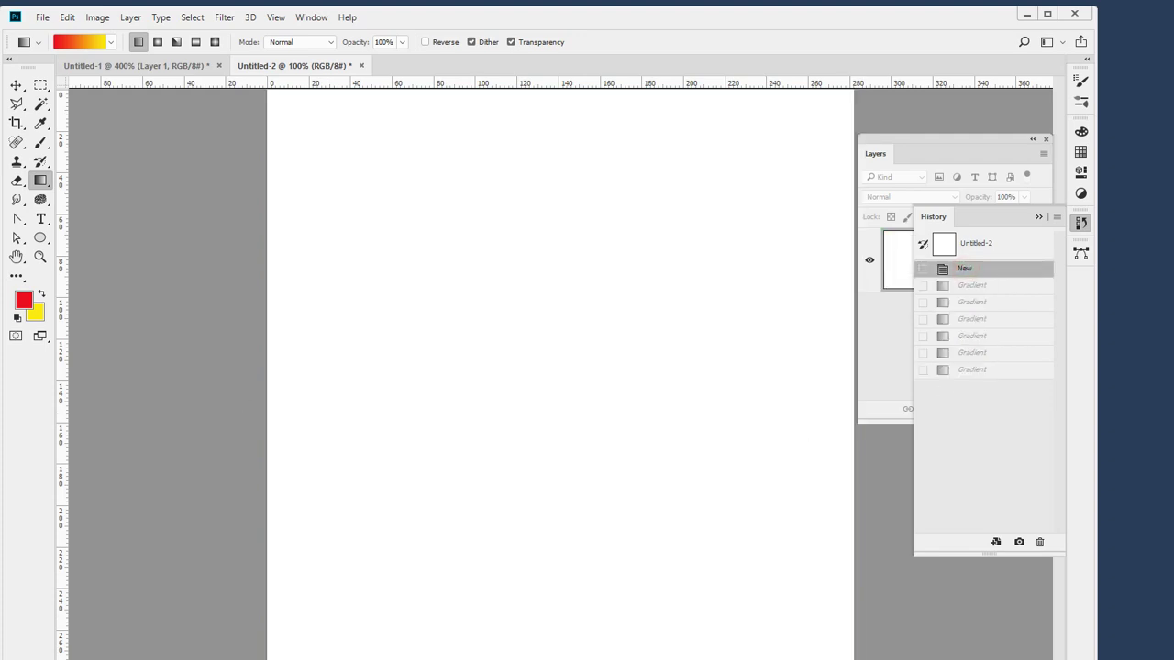
pyautogui.click(159, 44)
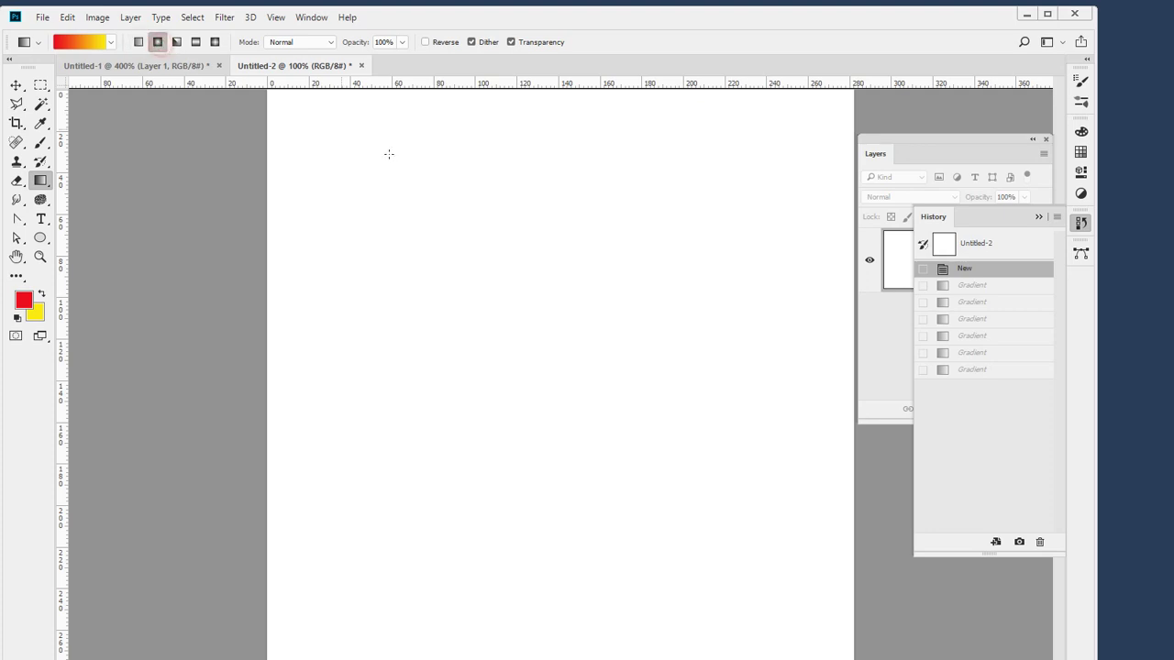
pyautogui.moveTo(508, 324); pyautogui.dragTo(559, 177)
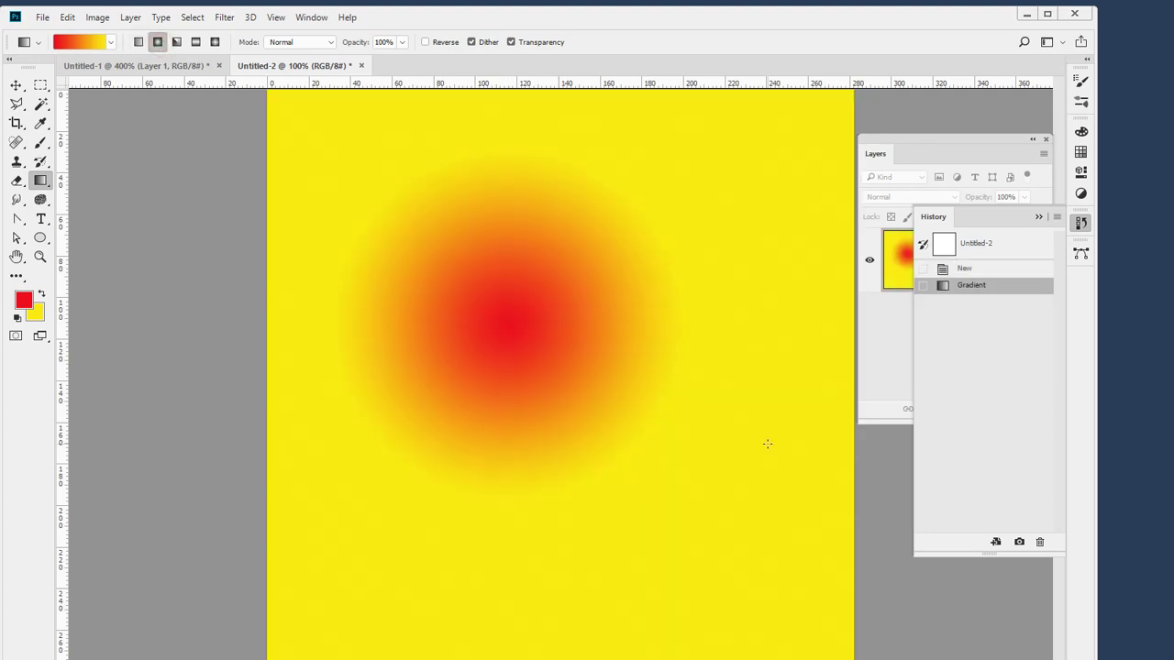
pyautogui.moveTo(618, 313); pyautogui.dragTo(431, 156)
pyautogui.moveTo(406, 191); pyautogui.dragTo(469, 264)
# Fill the canvas with diagonal red-to-yellow angle gradients and undo the last one.
pyautogui.click(176, 42)
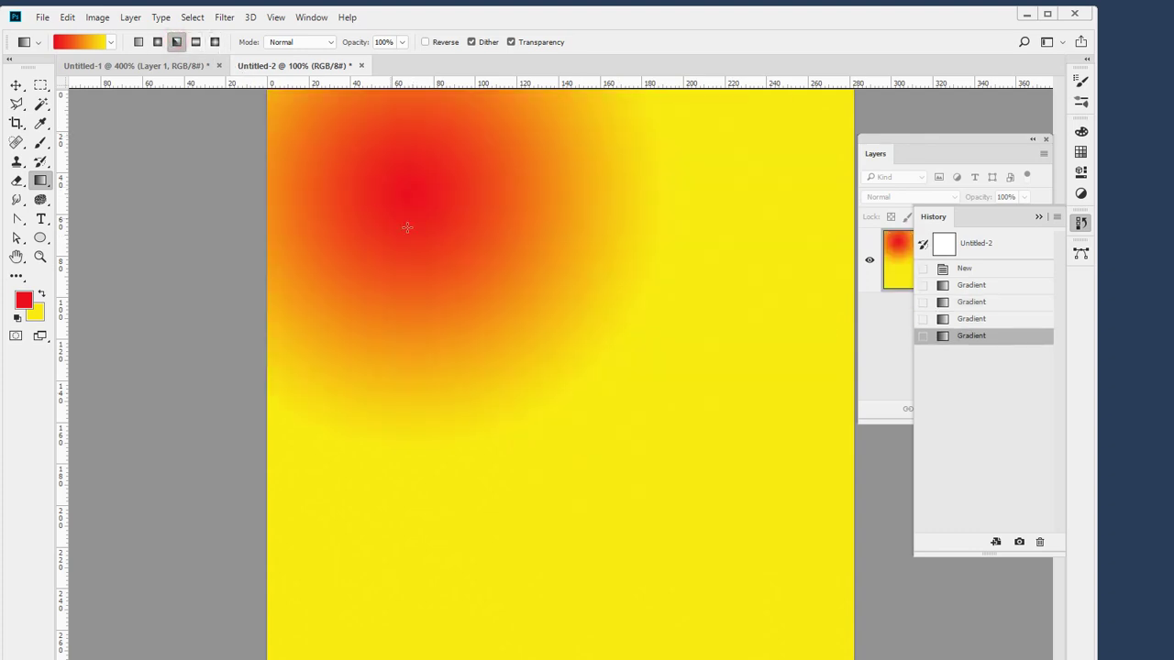
pyautogui.moveTo(526, 357); pyautogui.dragTo(586, 440)
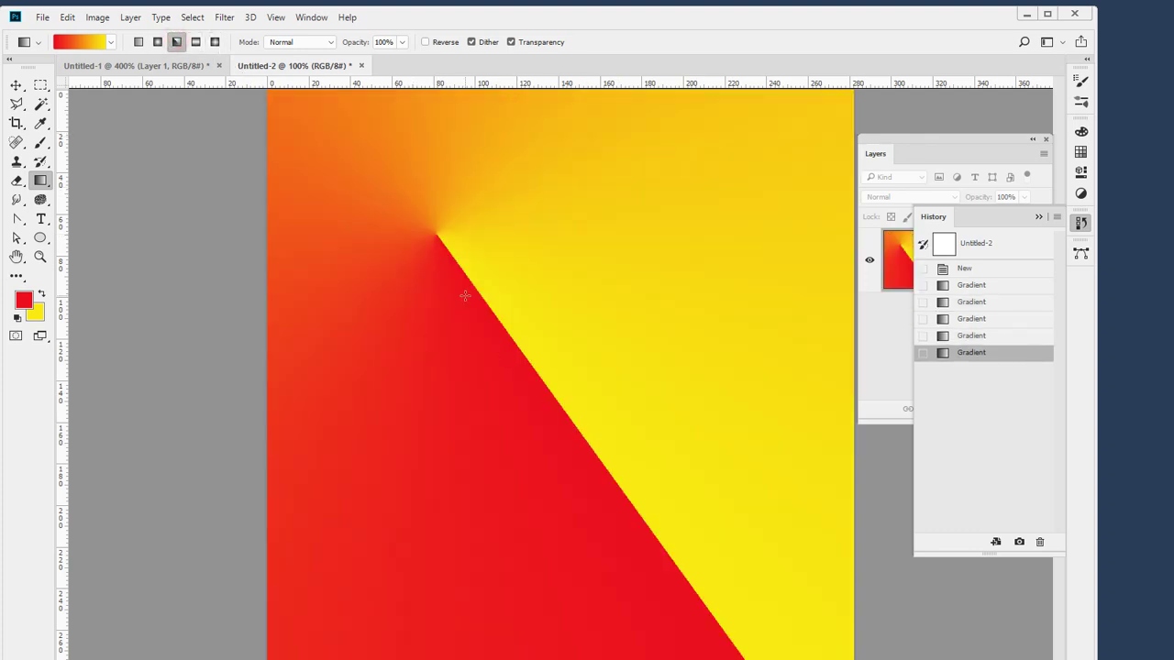
pyautogui.moveTo(470, 307)
pyautogui.mouseDown()
pyautogui.moveTo(317, 265)
pyautogui.moveTo(548, 226)
pyautogui.moveTo(516, 261)
pyautogui.moveTo(459, 270)
pyautogui.mouseUp()
pyautogui.hotkey('ctrl', 'z')
# Fill the canvas with red-to-yellow reflected gradients, first a wide horizontal one across the canvas and then shorter ones.
pyautogui.click(195, 42)
pyautogui.moveTo(363, 384); pyautogui.dragTo(736, 383)
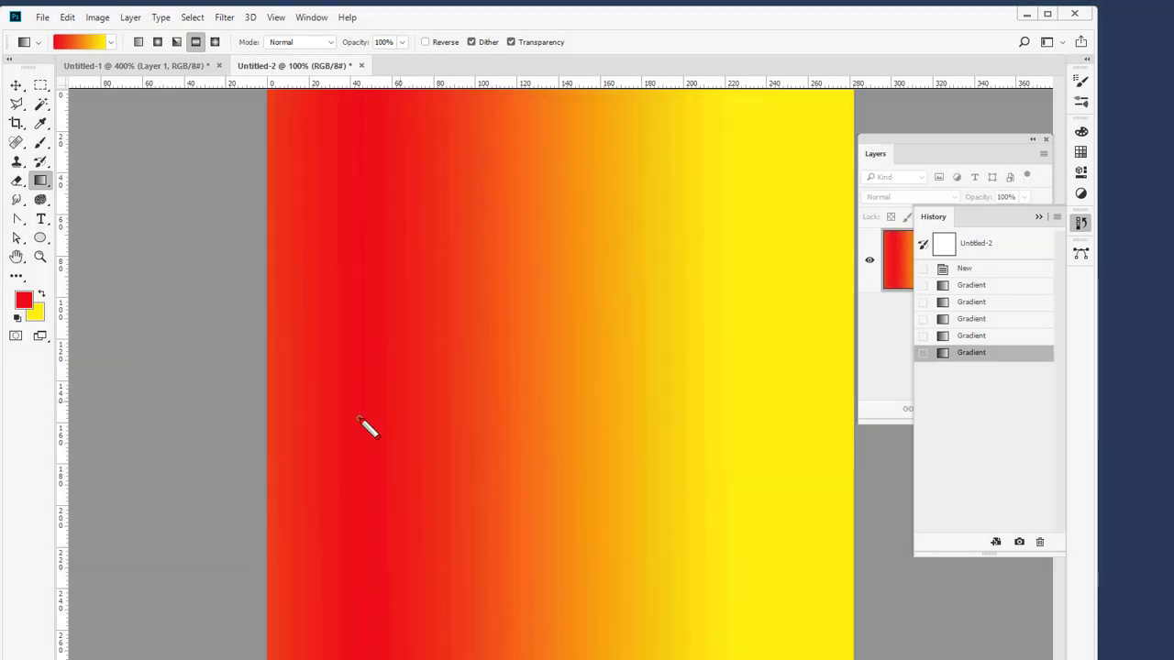
pyautogui.moveTo(358, 419)
pyautogui.mouseDown()
pyautogui.moveTo(644, 322)
pyautogui.moveTo(739, 374)
pyautogui.moveTo(724, 395)
pyautogui.mouseUp()
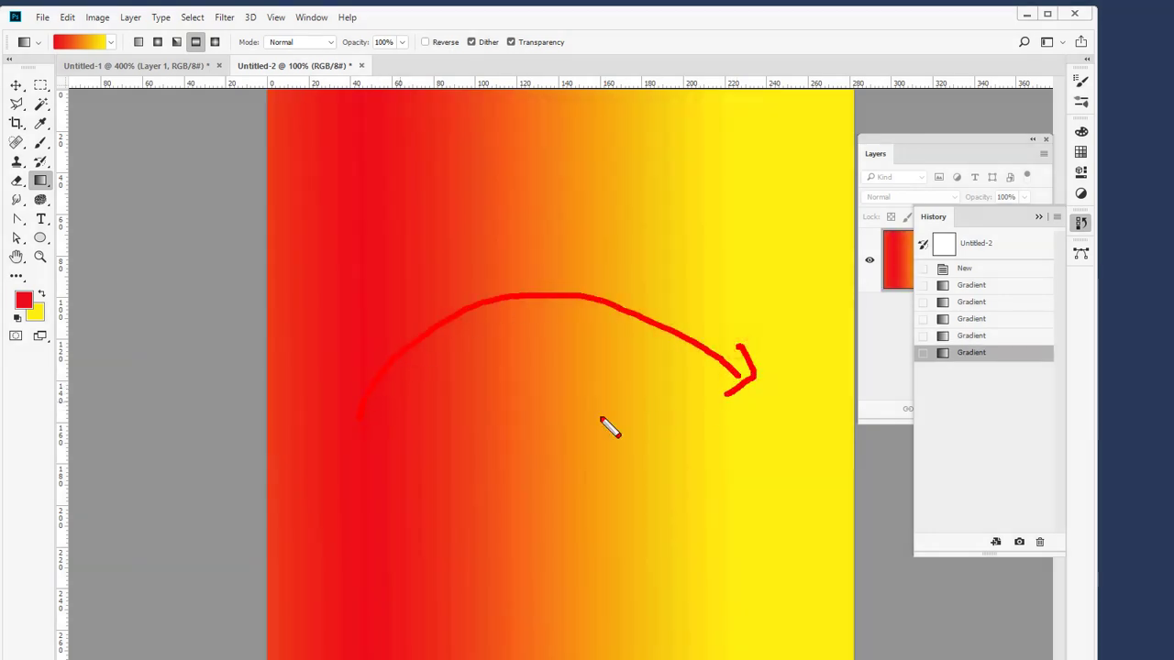
pyautogui.press('Escape')
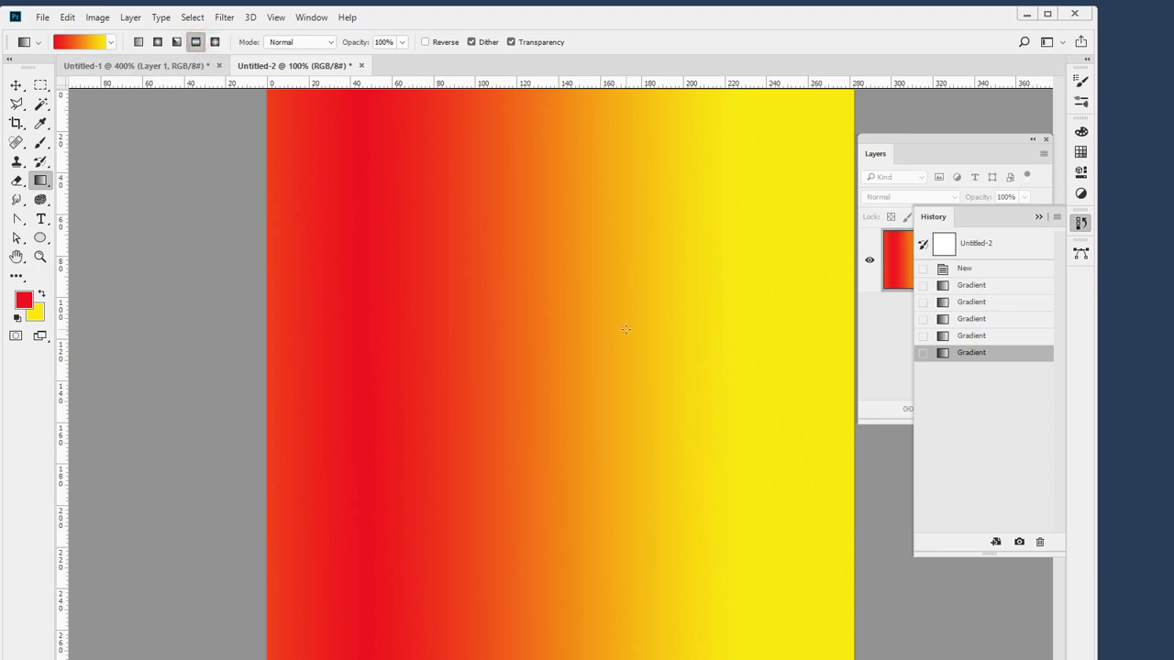
pyautogui.moveTo(628, 415); pyautogui.dragTo(702, 411)
pyautogui.moveTo(550, 365)
pyautogui.mouseDown()
pyautogui.moveTo(593, 316)
pyautogui.moveTo(679, 320)
pyautogui.moveTo(691, 331)
pyautogui.moveTo(675, 354)
pyautogui.mouseUp()
pyautogui.press('Escape')
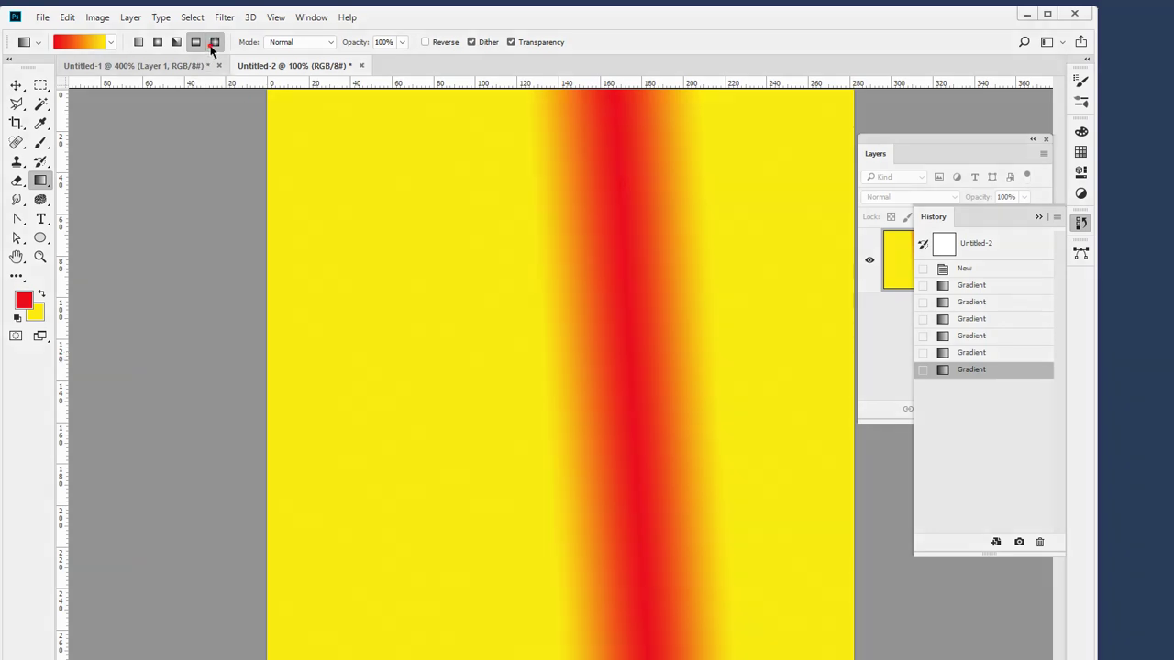
# Fill the canvas repeatedly with red-to-yellow diamond gradients of different centers, angles and sizes.
pyautogui.click(215, 42)
pyautogui.moveTo(420, 330); pyautogui.dragTo(514, 262)
pyautogui.moveTo(623, 400); pyautogui.dragTo(651, 236)
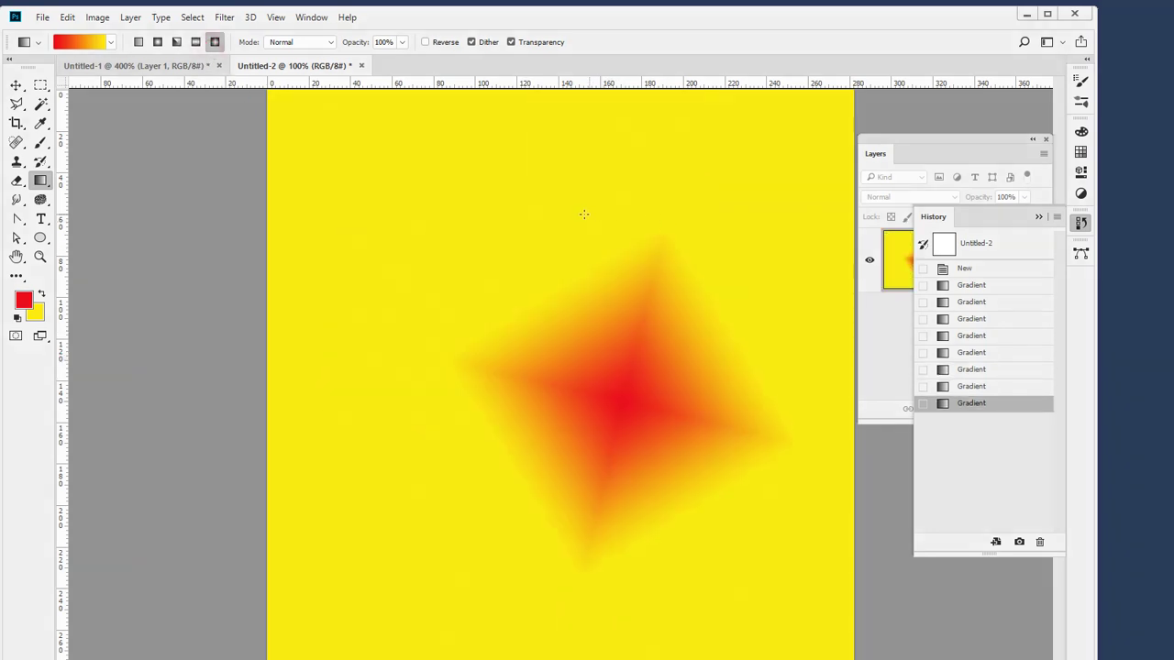
pyautogui.moveTo(505, 244); pyautogui.dragTo(498, 93)
pyautogui.moveTo(645, 448); pyautogui.dragTo(639, 275)
pyautogui.moveTo(485, 254); pyautogui.dragTo(485, 165)
pyautogui.moveTo(443, 415); pyautogui.dragTo(456, 255)
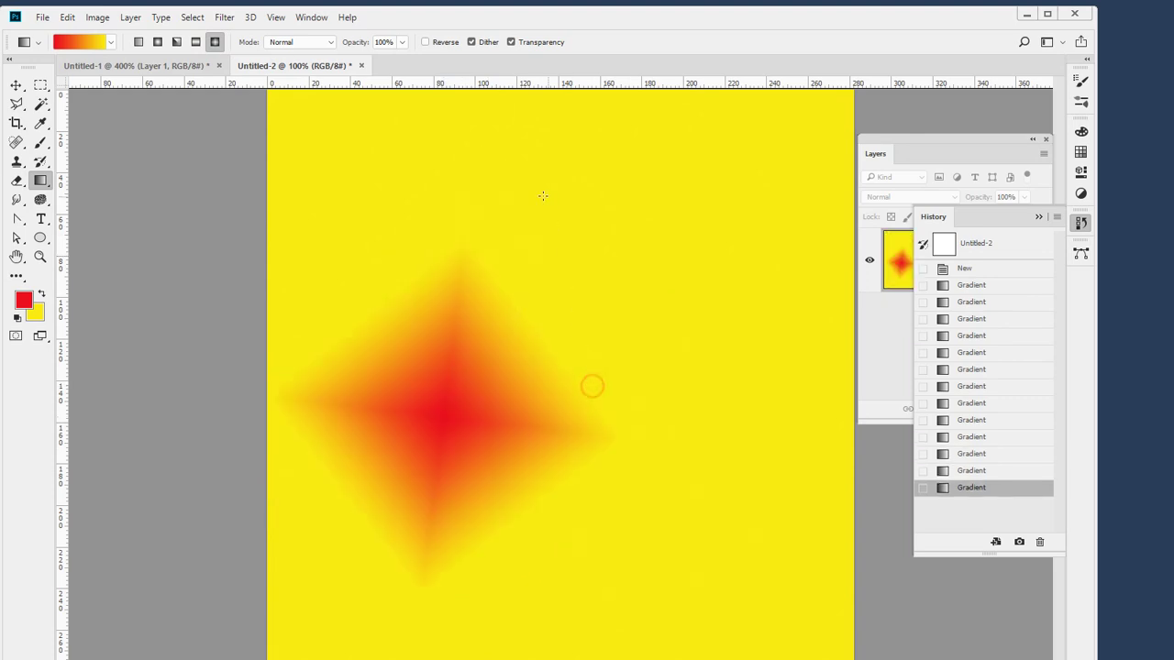
pyautogui.moveTo(543, 195); pyautogui.dragTo(543, 196)
pyautogui.moveTo(388, 194); pyautogui.dragTo(306, 247)
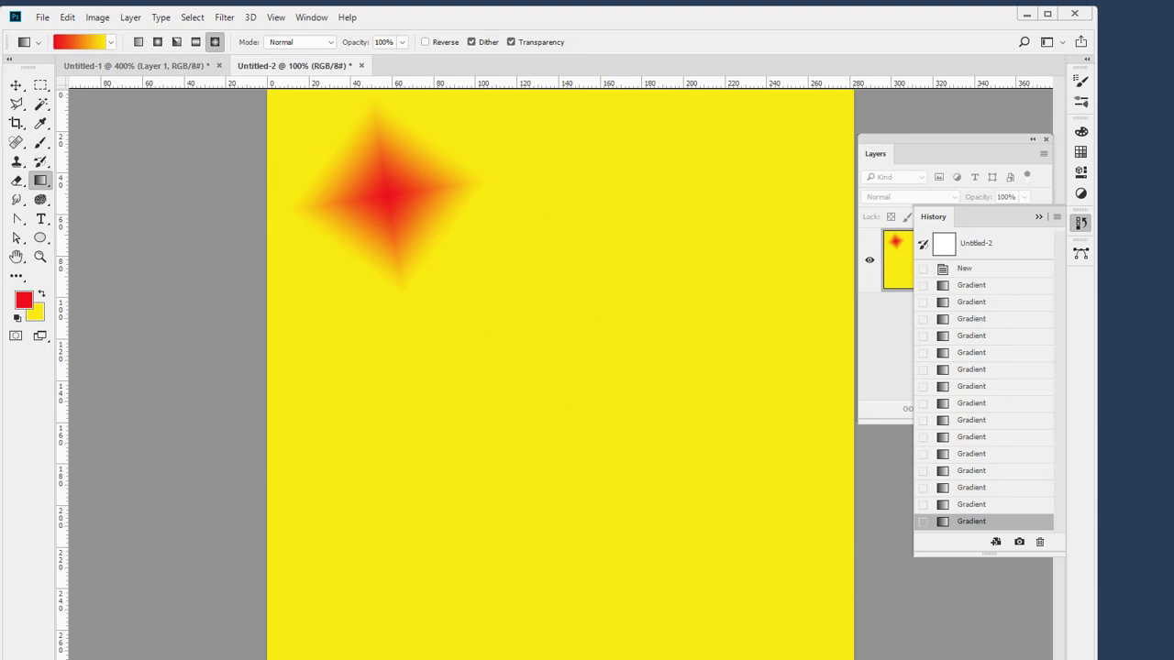
# Revert the canvas to its New history state and set the foreground color to dark gray #2e2e2e.
pyautogui.click(980, 270)
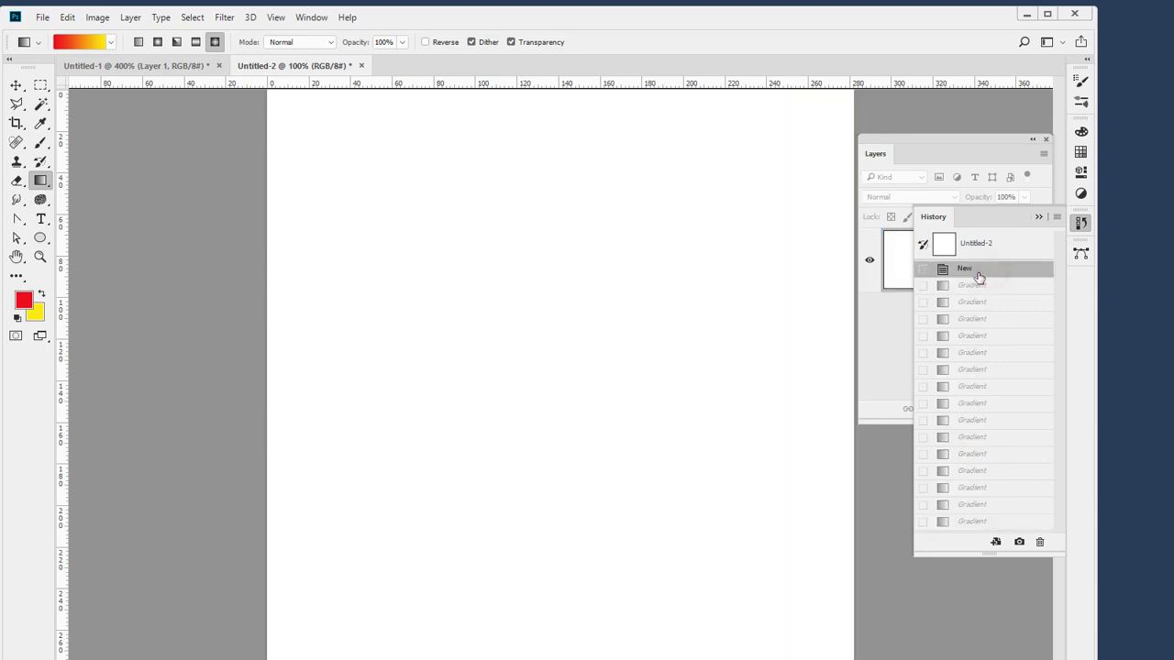
pyautogui.click(25, 302)
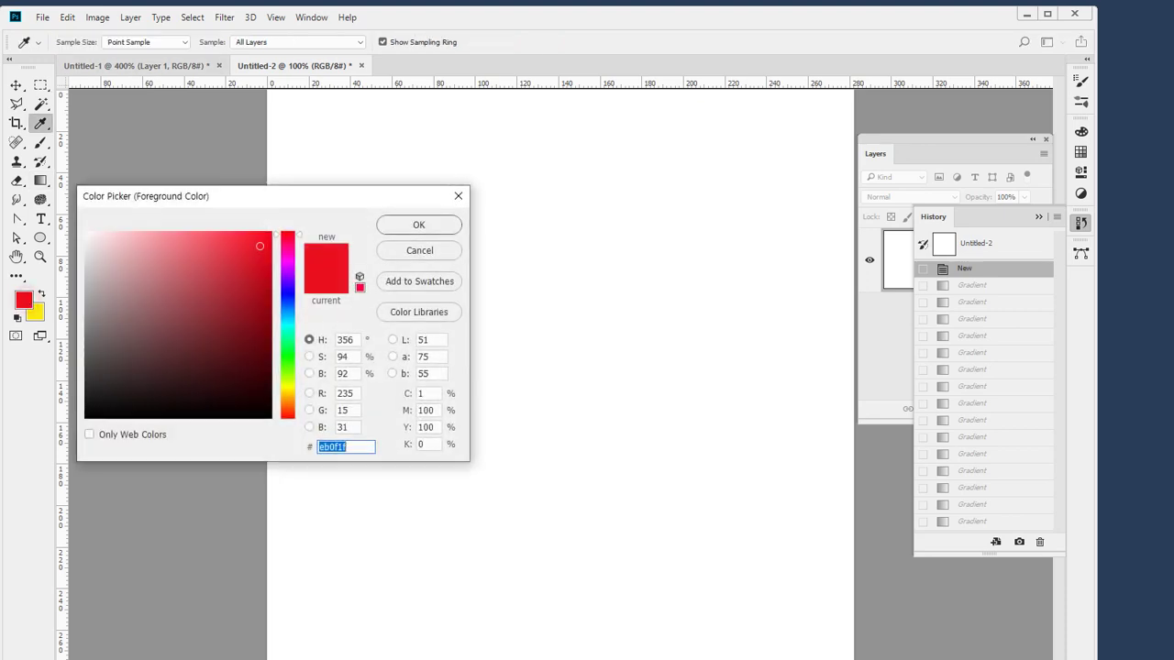
pyautogui.moveTo(184, 303); pyautogui.dragTo(69, 383)
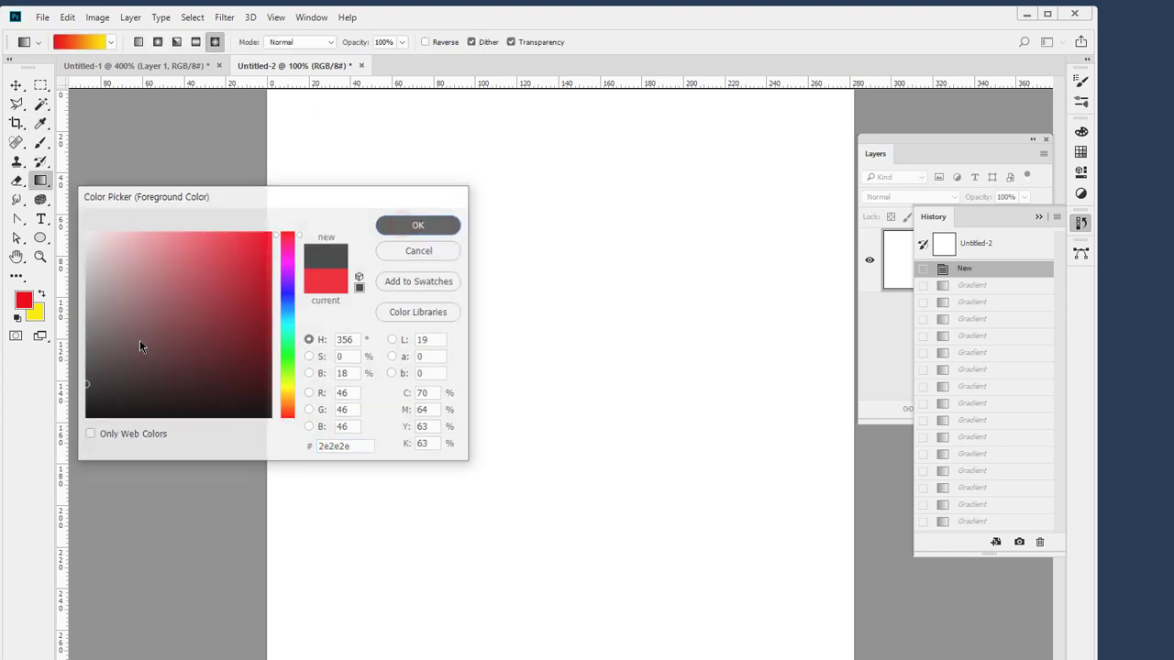
pyautogui.press('Return')
# Set the background color to white #ffffff and reset the foreground and background to the default black and white.
pyautogui.press('i')
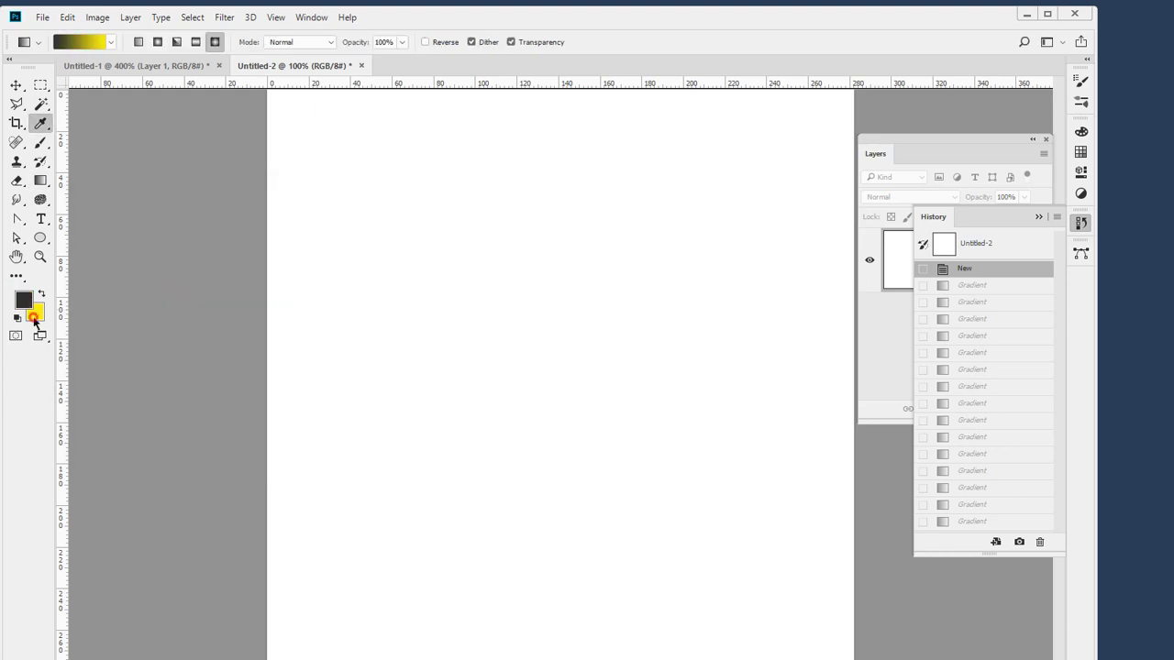
pyautogui.click(35, 312)
pyautogui.click(86, 231)
pyautogui.click(419, 228)
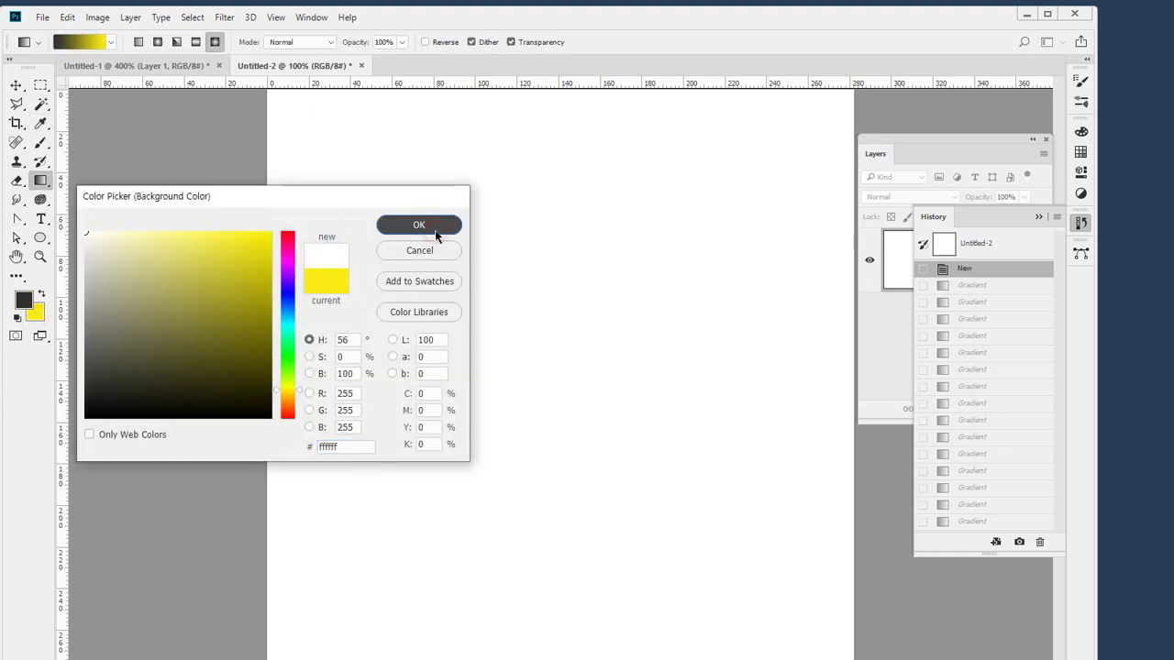
pyautogui.press('d')
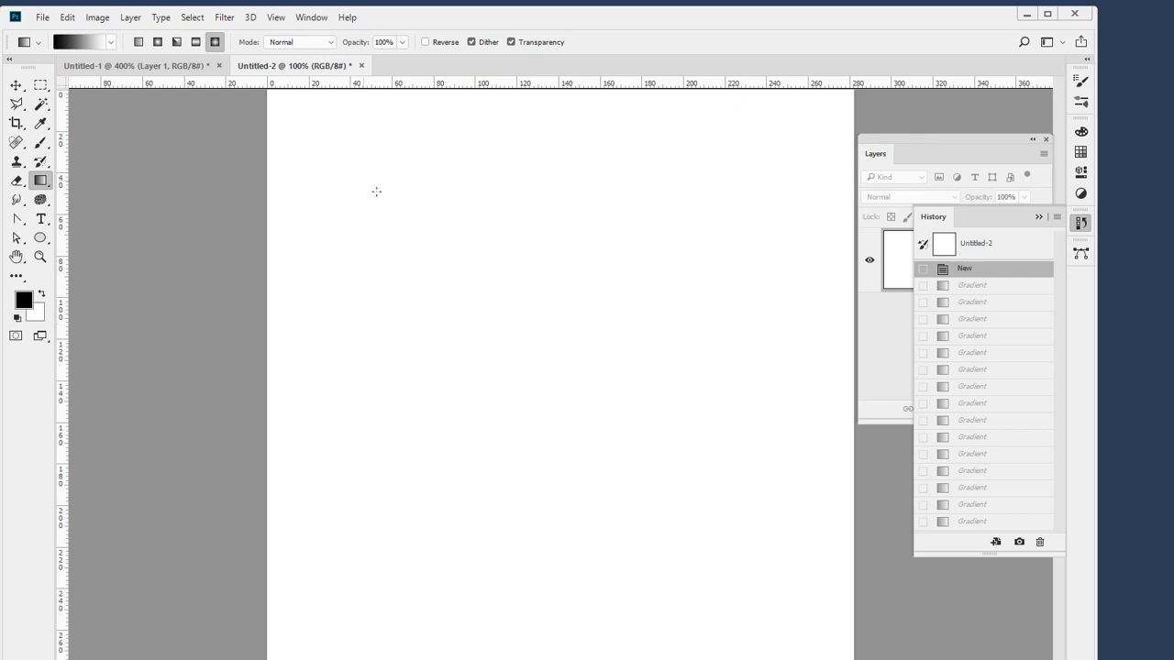
# Fill the canvas repeatedly with black-to-white radial gradients in Normal mode, placing each at a different center.
pyautogui.click(156, 42)
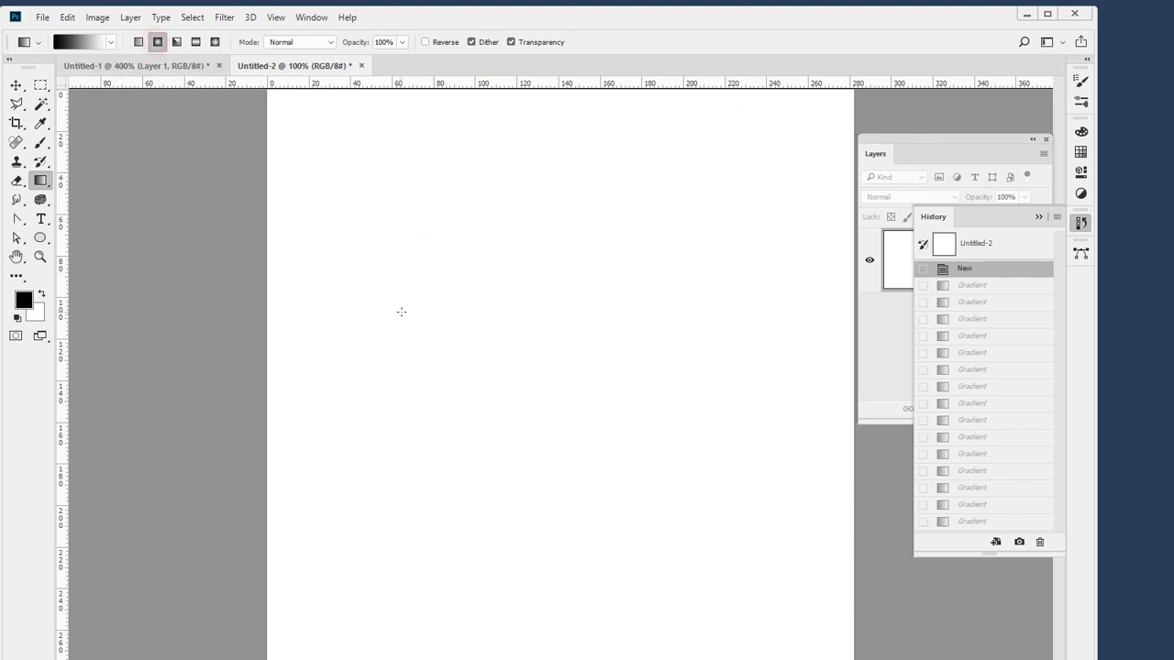
pyautogui.moveTo(459, 328); pyautogui.dragTo(417, 192)
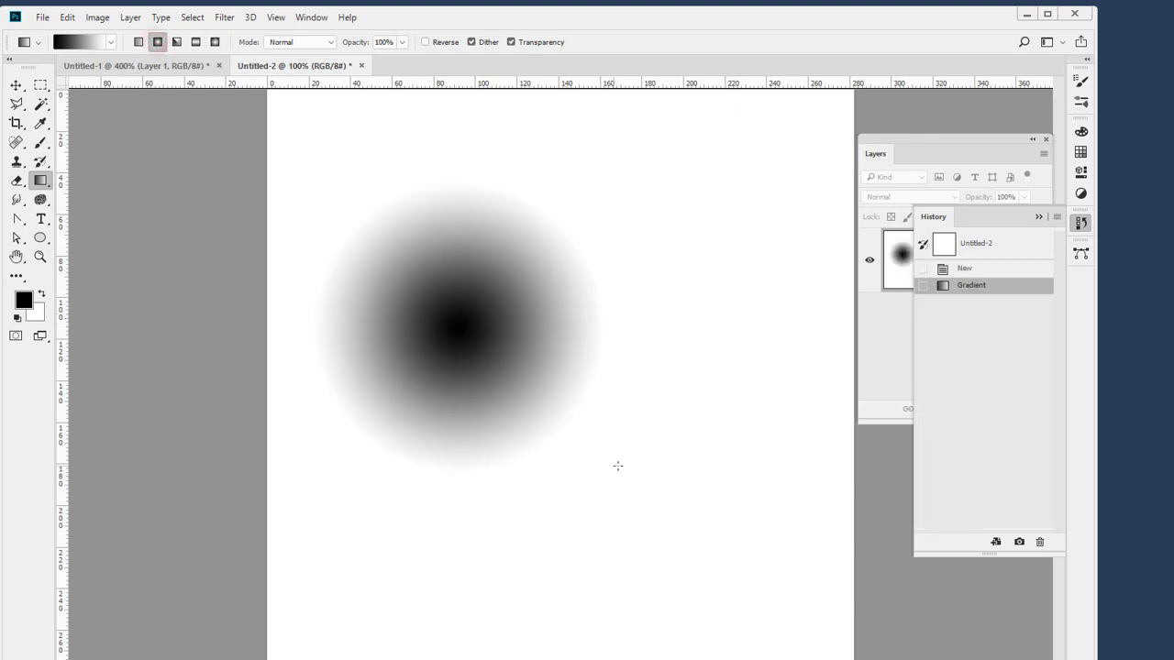
pyautogui.moveTo(618, 465); pyautogui.dragTo(638, 262)
pyautogui.moveTo(653, 156); pyautogui.dragTo(537, 340)
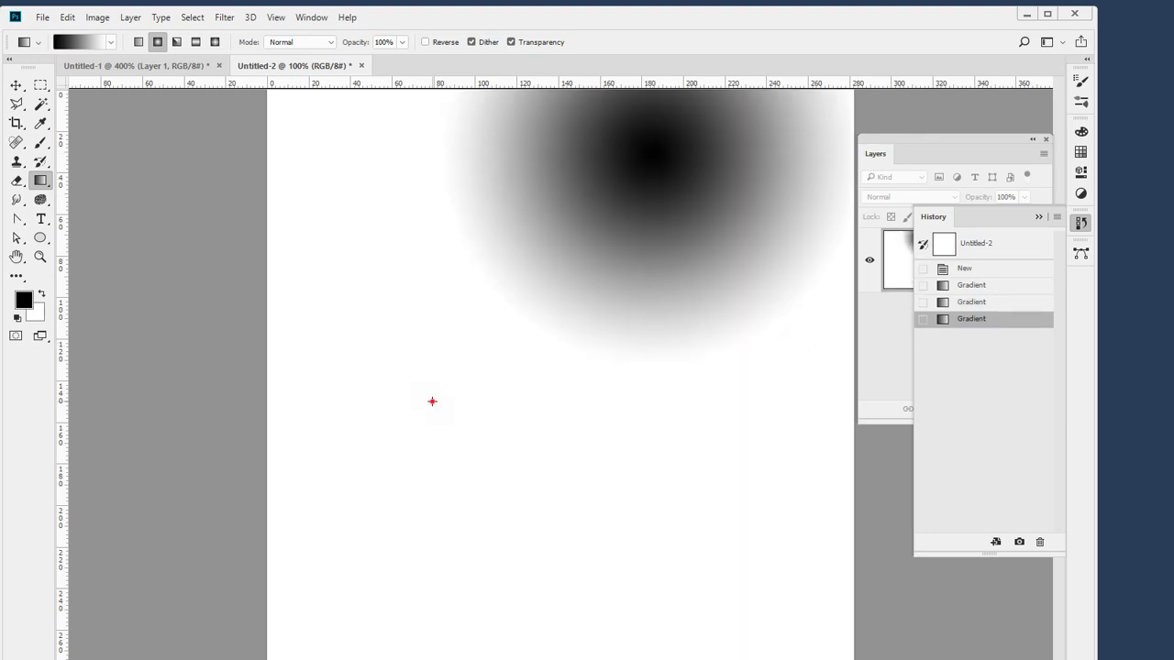
pyautogui.moveTo(432, 400); pyautogui.dragTo(278, 310)
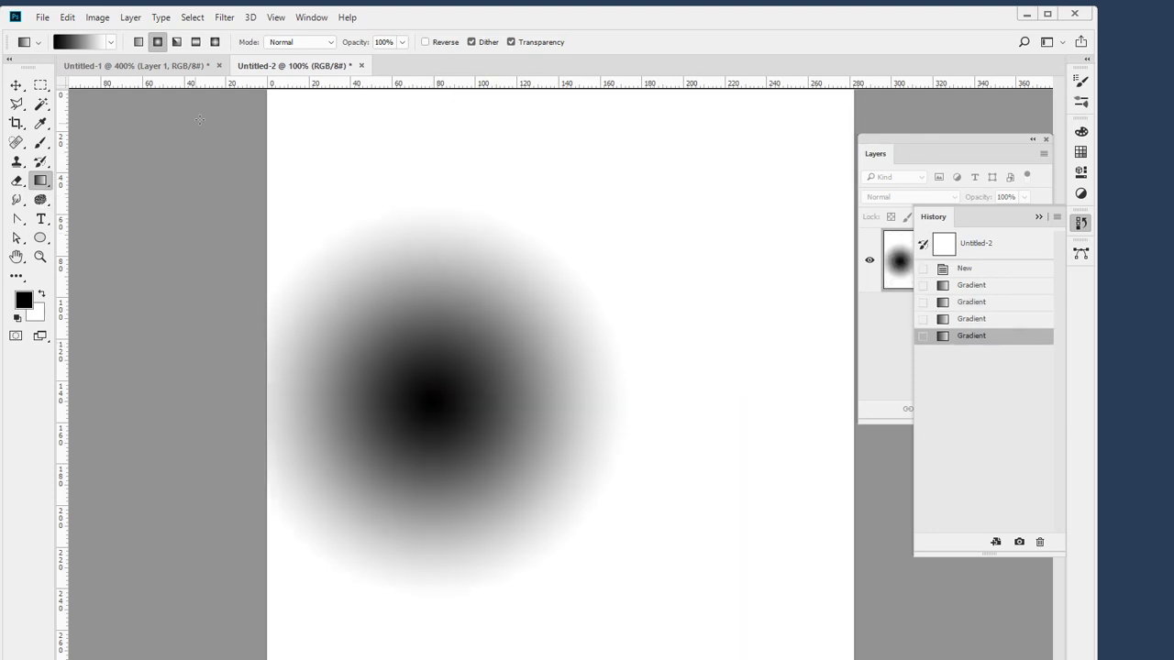
# Set the gradient blending mode to Overlay and apply a radial gradient over the existing black spot.
pyautogui.click(326, 43)
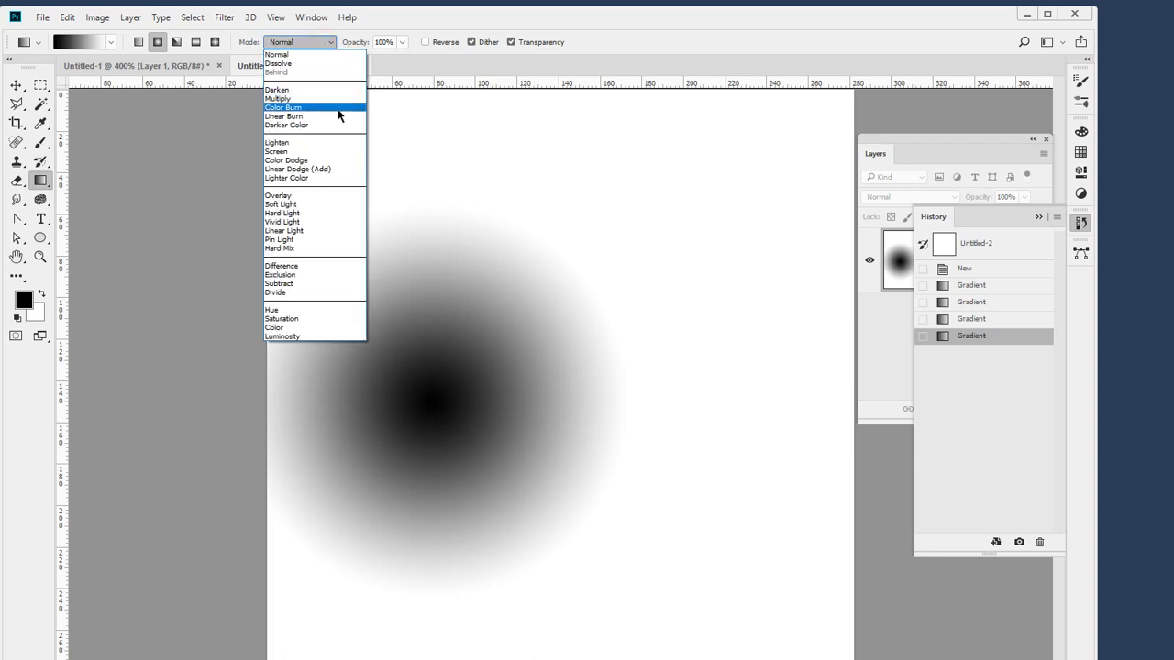
pyautogui.click(313, 197)
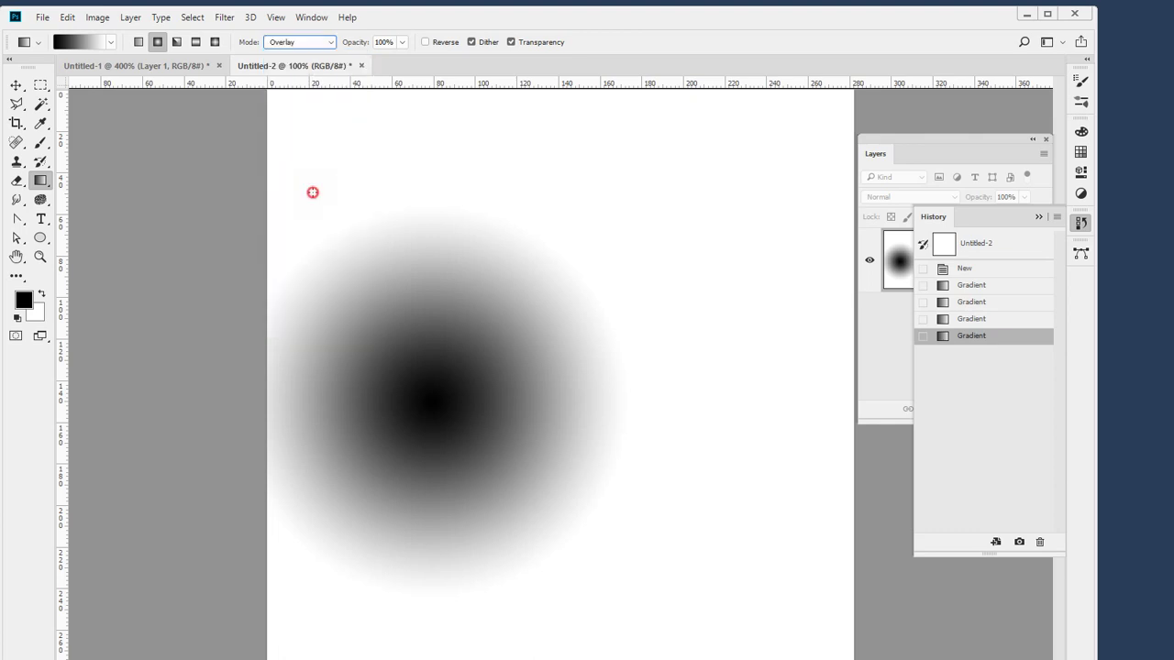
pyautogui.moveTo(555, 186); pyautogui.dragTo(436, 346)
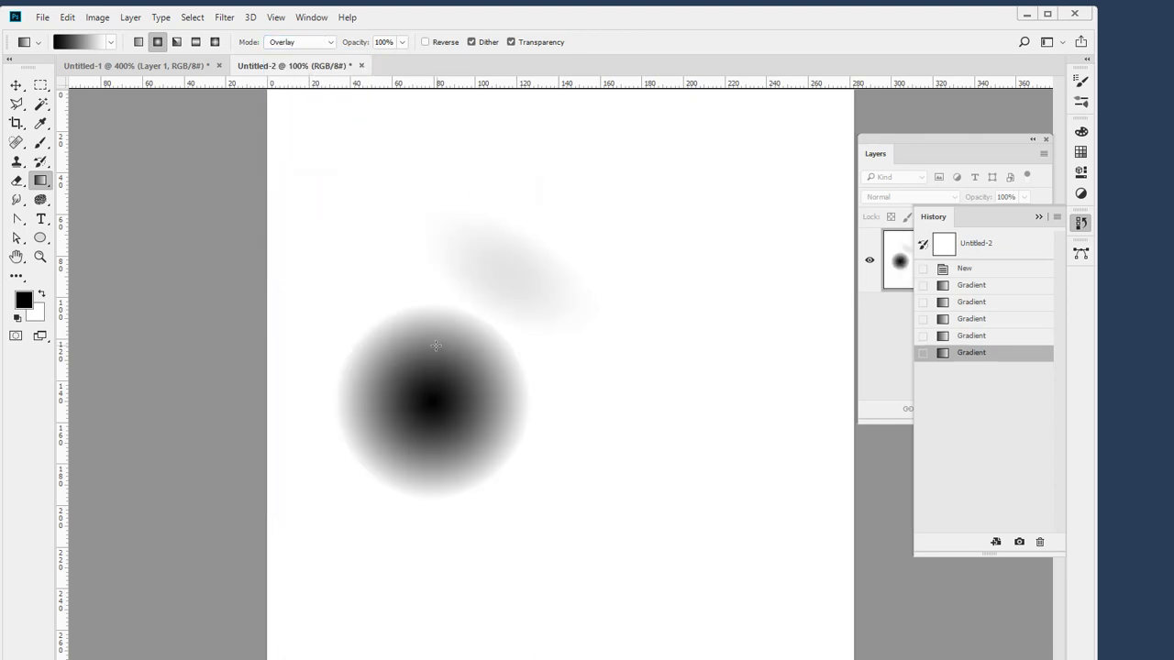
# Set the gradient blending mode to Darken and cover the canvas with many overlapping black-to-white radial gradients to build a cell-like pattern.
pyautogui.click(282, 45)
pyautogui.click(315, 93)
pyautogui.moveTo(578, 251); pyautogui.dragTo(407, 396)
pyautogui.moveTo(681, 474)
pyautogui.mouseDown()
pyautogui.moveTo(648, 419)
pyautogui.moveTo(330, 196)
pyautogui.moveTo(441, 273)
pyautogui.mouseUp()
pyautogui.moveTo(753, 184); pyautogui.dragTo(733, 220)
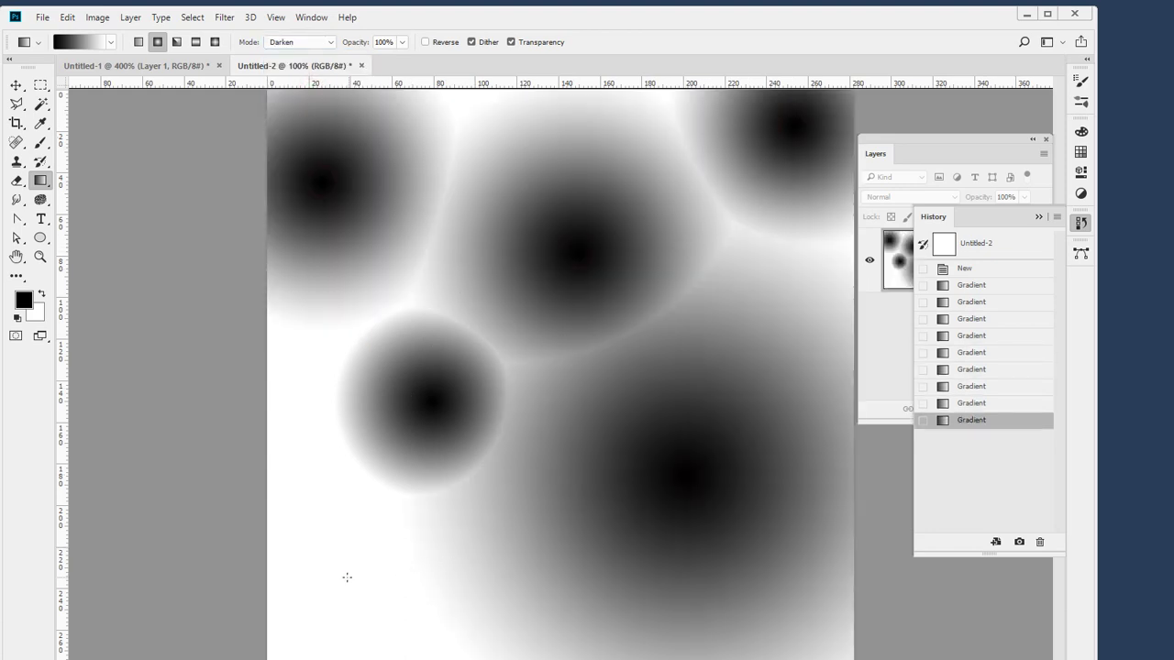
pyautogui.moveTo(347, 577); pyautogui.dragTo(376, 415)
pyautogui.moveTo(303, 343); pyautogui.dragTo(451, 193)
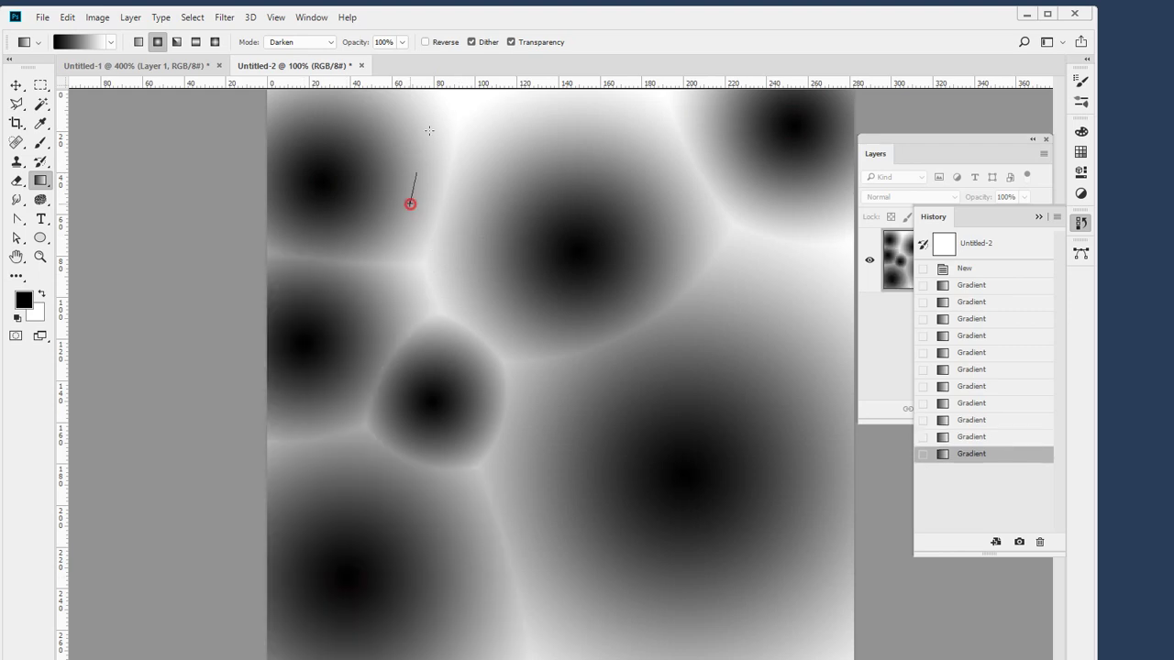
pyautogui.moveTo(429, 130); pyautogui.dragTo(440, 131)
pyautogui.moveTo(671, 38); pyautogui.dragTo(671, 38)
pyautogui.moveTo(728, 270); pyautogui.dragTo(649, 396)
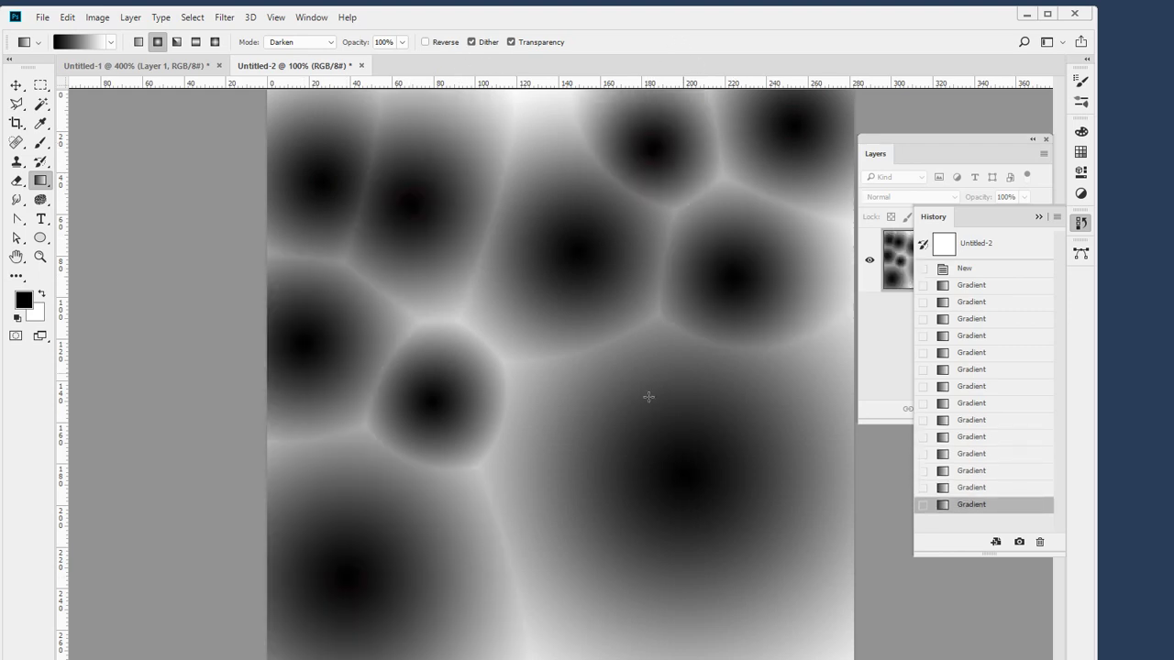
pyautogui.moveTo(476, 480); pyautogui.dragTo(425, 506)
pyautogui.moveTo(290, 454); pyautogui.dragTo(290, 454)
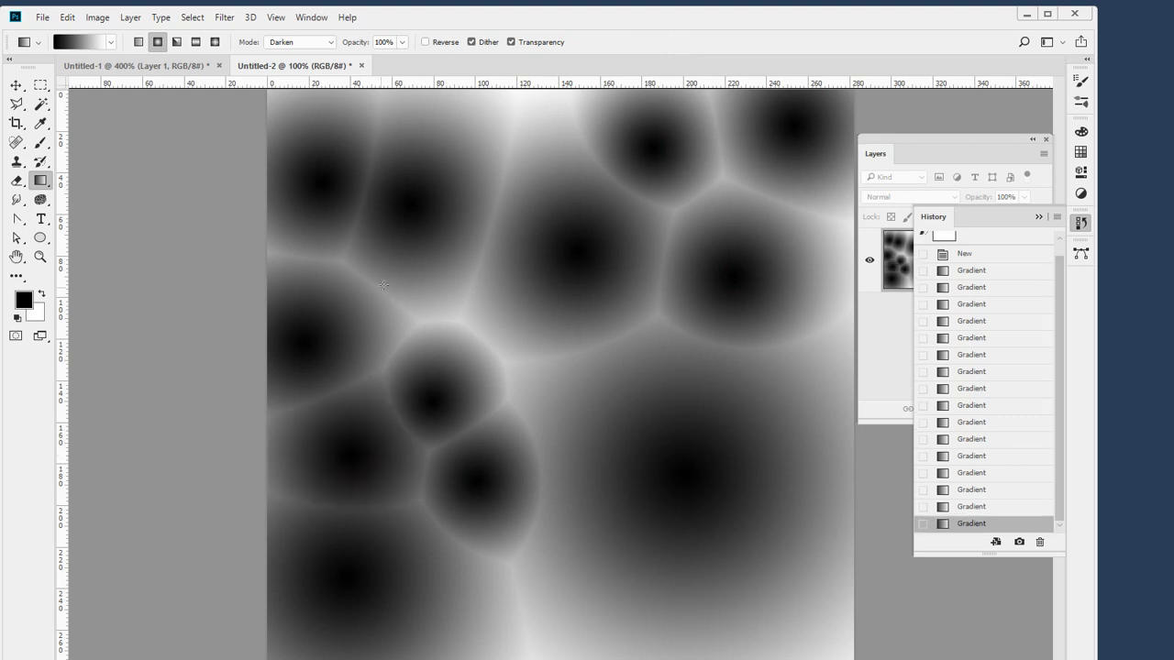
pyautogui.moveTo(392, 283); pyautogui.dragTo(496, 317)
pyautogui.moveTo(544, 400); pyautogui.dragTo(601, 477)
pyautogui.moveTo(667, 345); pyautogui.dragTo(677, 221)
pyautogui.moveTo(527, 639); pyautogui.dragTo(535, 419)
pyautogui.moveTo(511, 179); pyautogui.dragTo(603, 9)
pyautogui.moveTo(810, 344); pyautogui.dragTo(766, 378)
pyautogui.moveTo(746, 306); pyautogui.dragTo(637, 428)
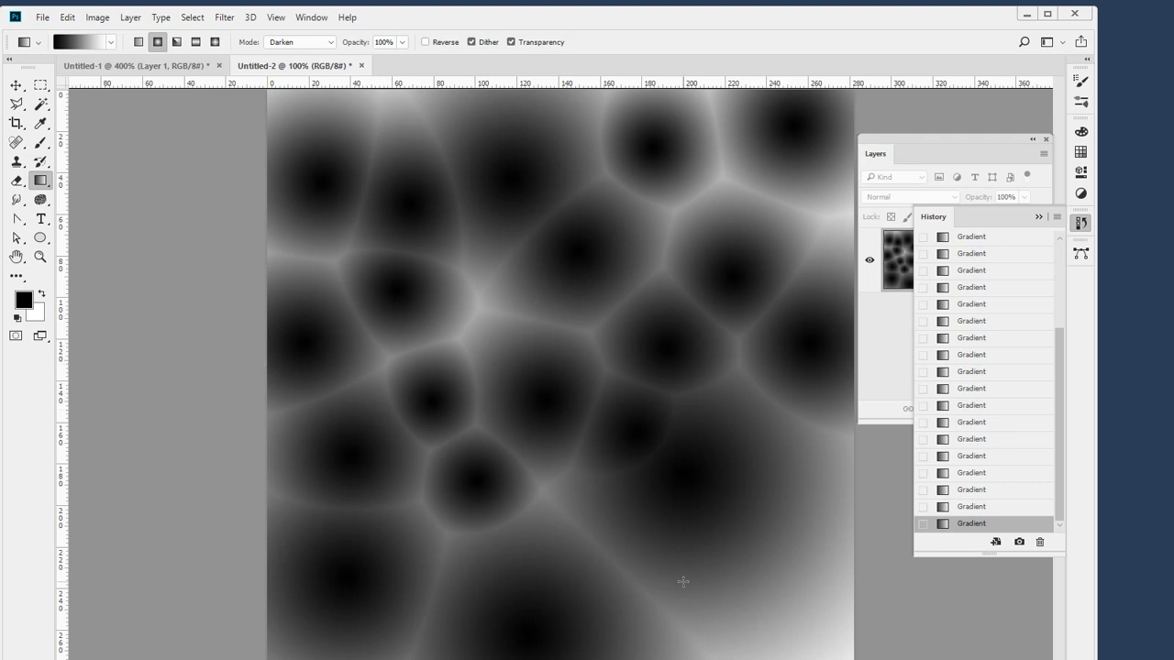
pyautogui.moveTo(723, 633); pyautogui.dragTo(624, 510)
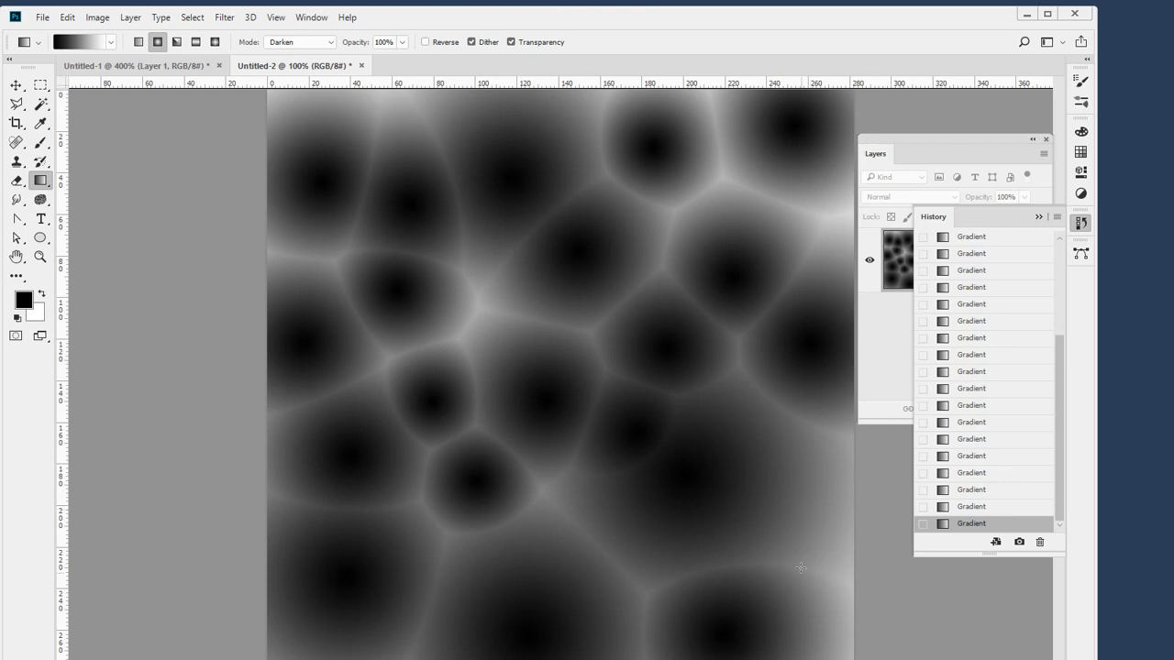
pyautogui.moveTo(844, 555); pyautogui.dragTo(754, 435)
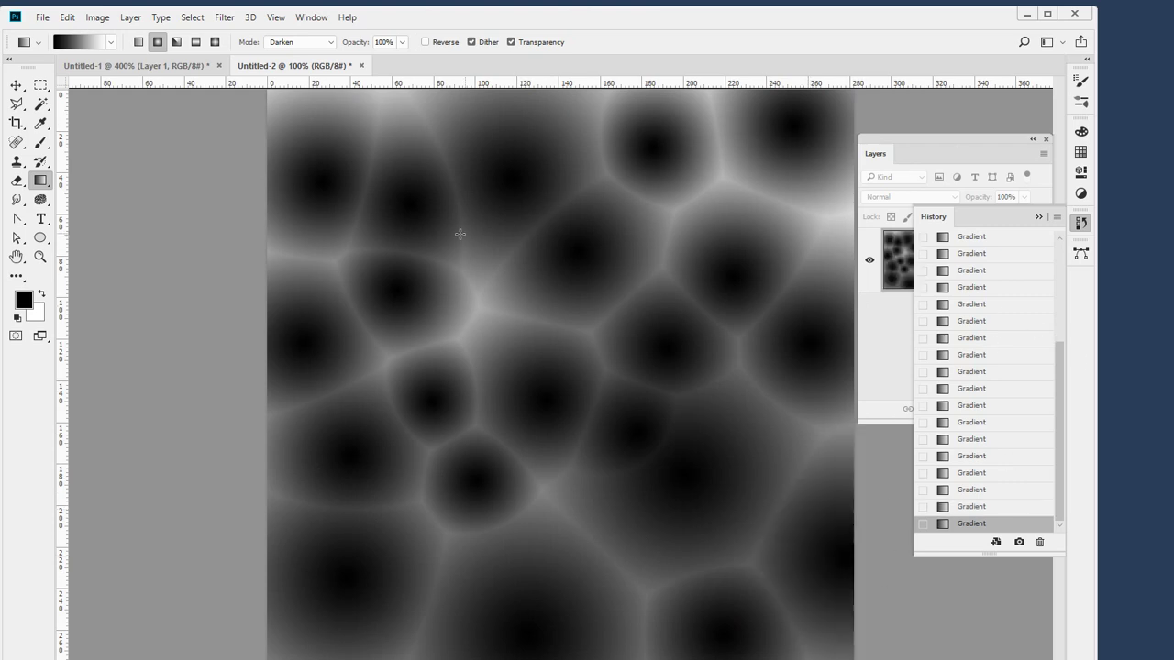
pyautogui.moveTo(473, 297); pyautogui.dragTo(635, 182)
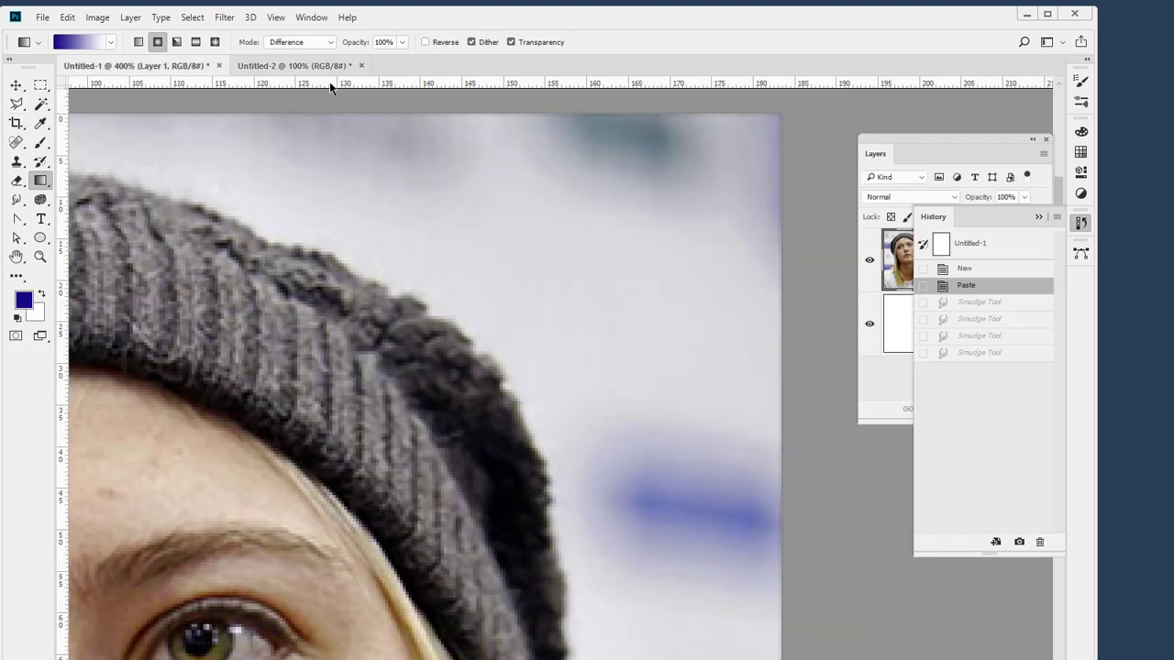
# Switch to the Untitled-2 document and draw a tall elliptical marquee selection about 130 by 175 mm near the canvas center.
pyautogui.click(286, 66)
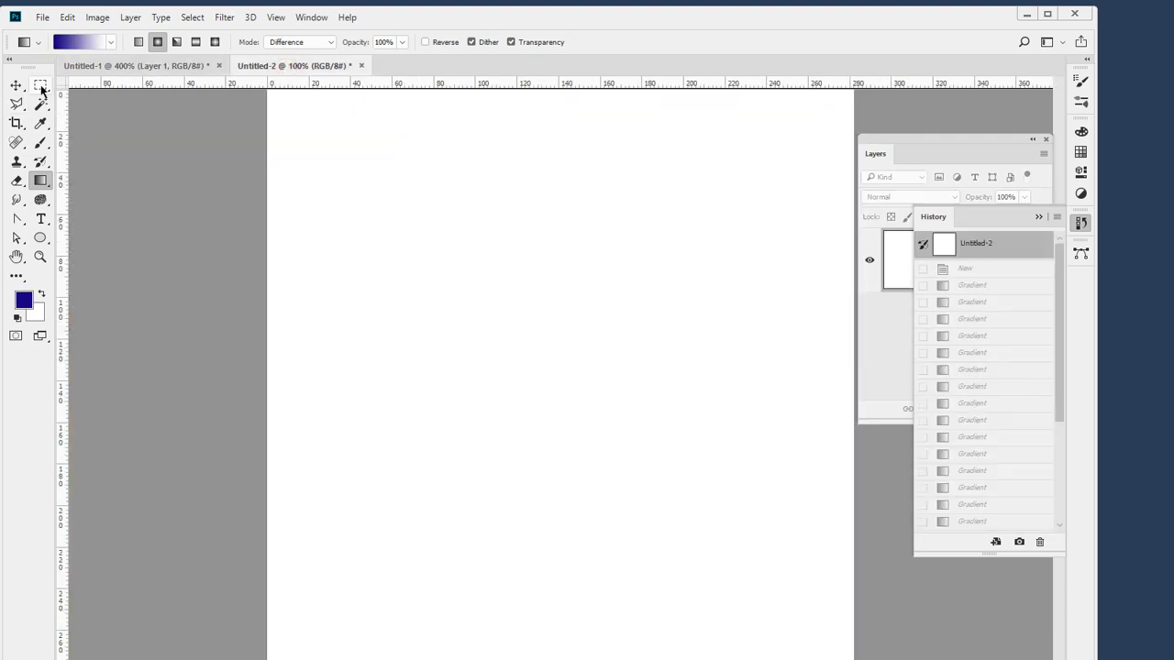
pyautogui.moveTo(40, 85); pyautogui.dragTo(90, 103)
pyautogui.moveTo(410, 183); pyautogui.dragTo(686, 548)
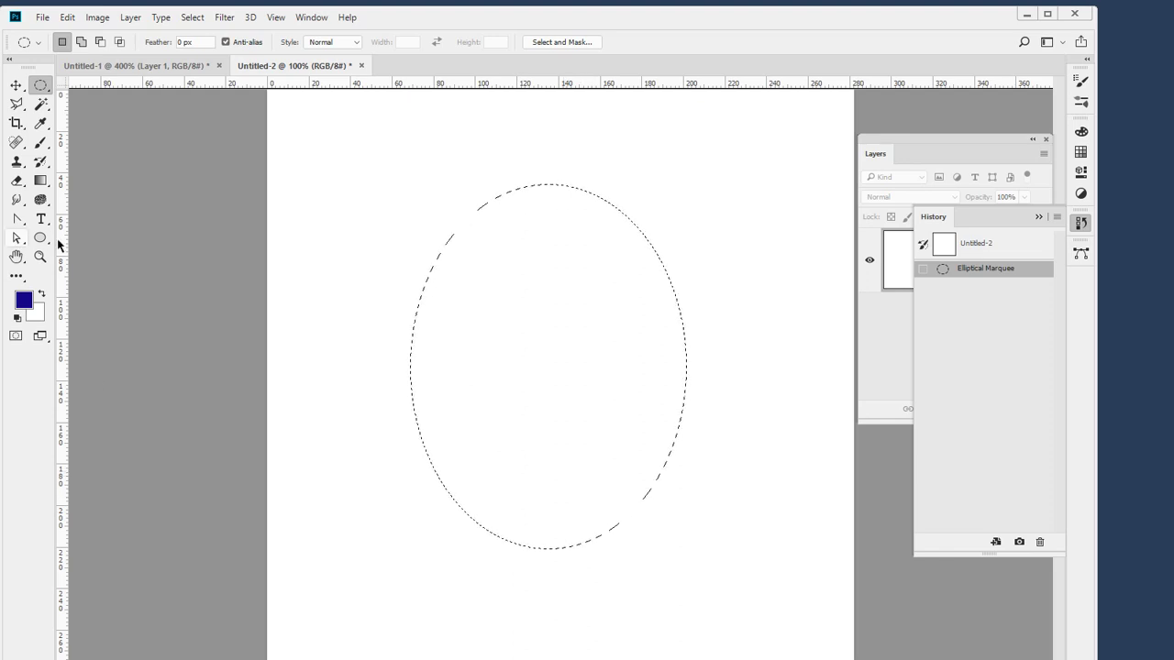
# Choose a linear gradient, set the foreground color to red ff2400, and swap colors so the gradient runs from white to red.
pyautogui.click(41, 183)
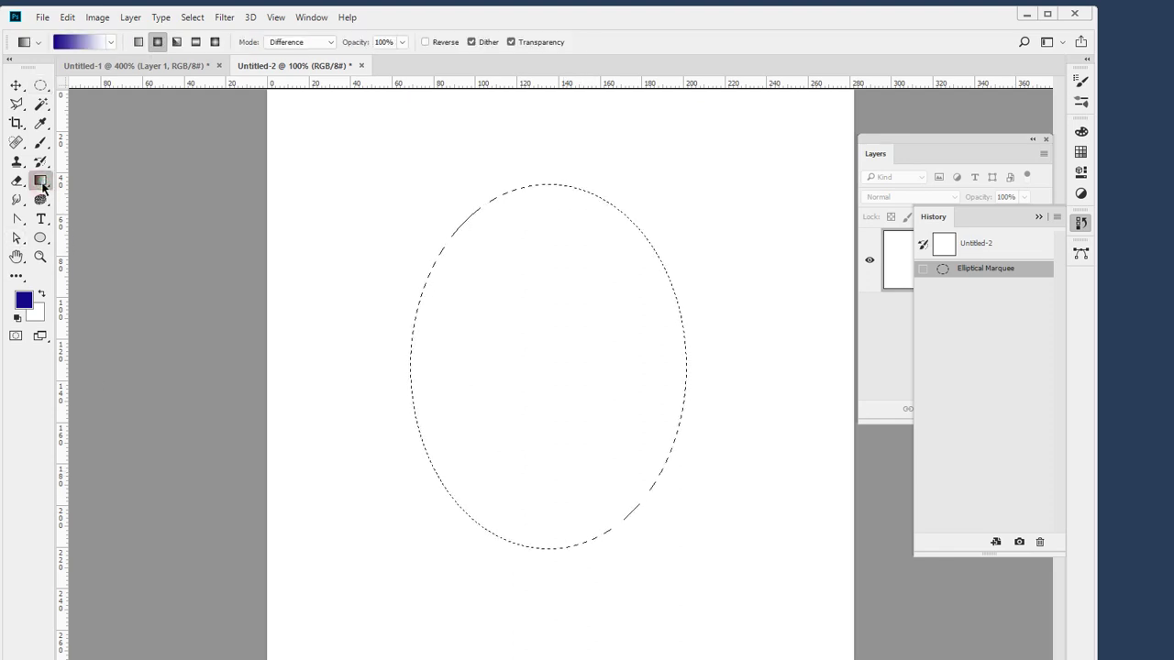
pyautogui.click(138, 42)
pyautogui.click(24, 301)
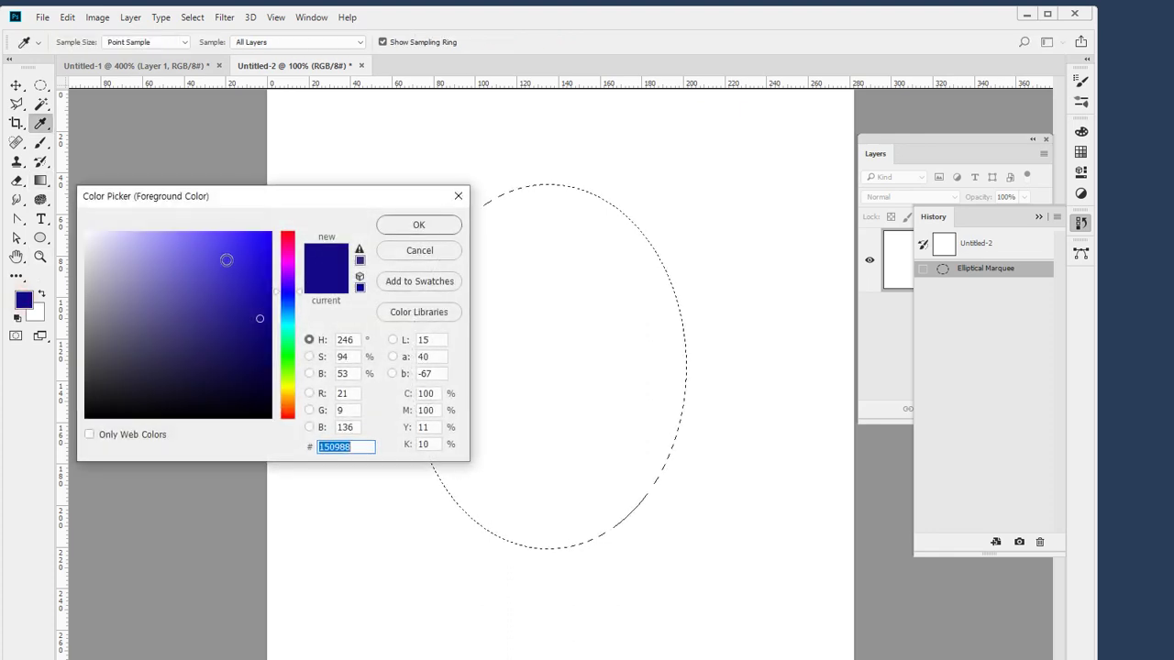
pyautogui.moveTo(289, 391); pyautogui.dragTo(289, 414)
pyautogui.moveTo(247, 255); pyautogui.dragTo(273, 230)
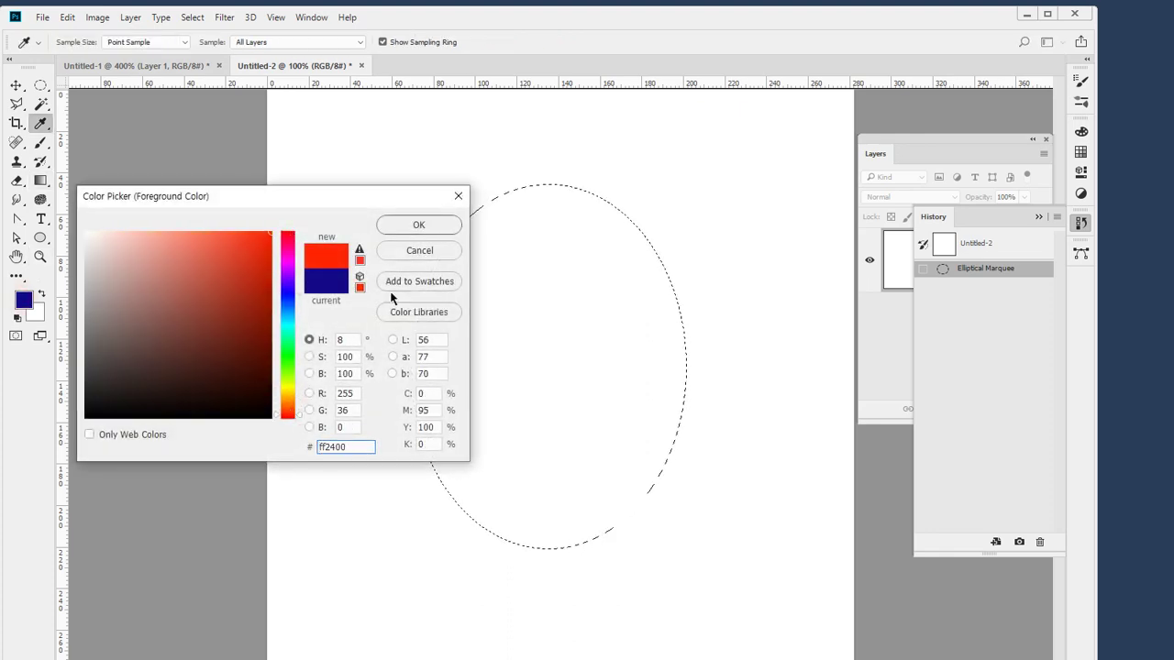
pyautogui.click(418, 225)
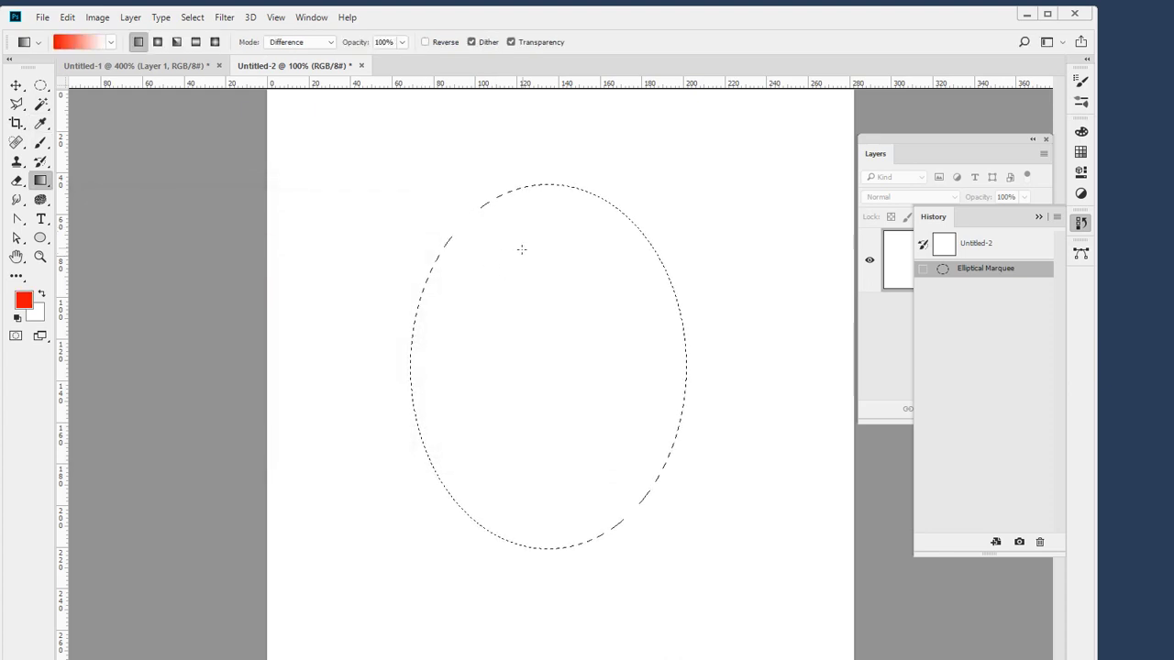
pyautogui.click(41, 294)
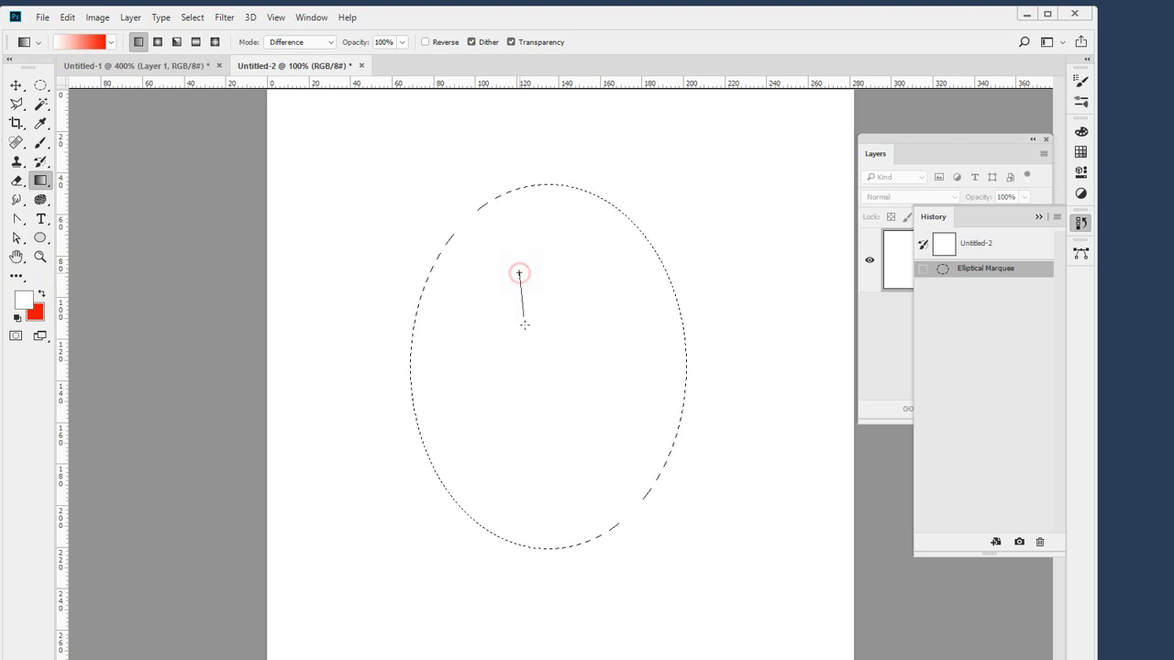
# Try a Difference-mode gradient in the ellipse, undo it, and apply the white-to-red linear gradient diagonally in Normal mode.
pyautogui.moveTo(572, 497); pyautogui.dragTo(572, 497)
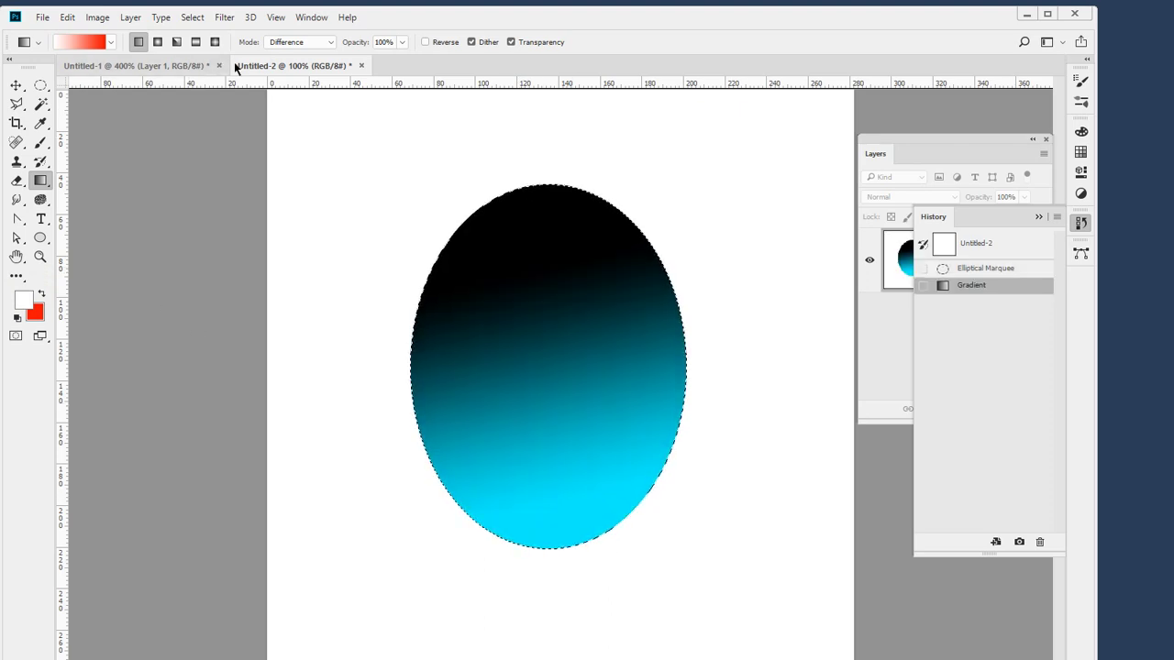
pyautogui.hotkey('ctrl', 'z')
pyautogui.click(323, 44)
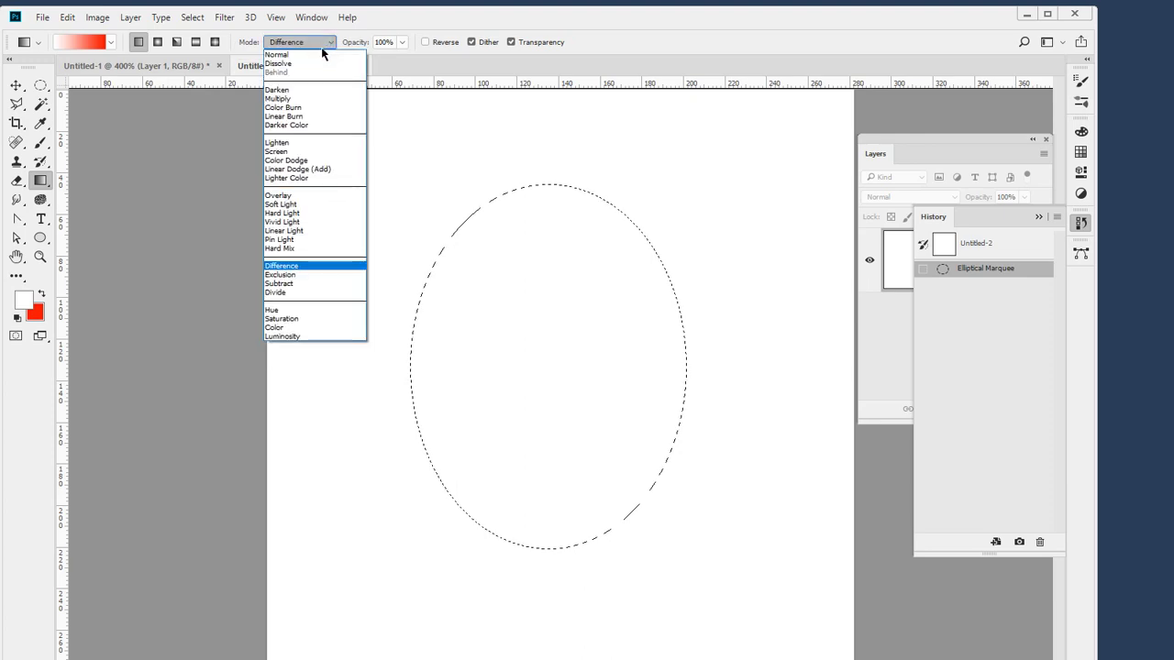
pyautogui.click(276, 54)
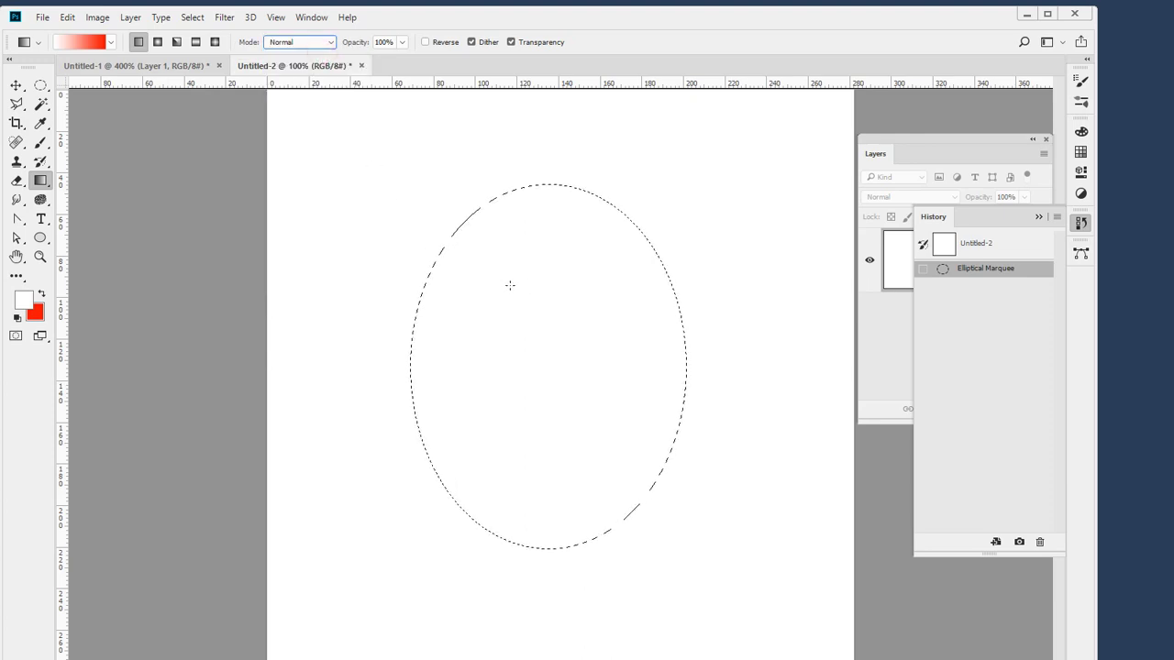
pyautogui.moveTo(494, 282); pyautogui.dragTo(575, 454)
pyautogui.moveTo(582, 500); pyautogui.dragTo(581, 500)
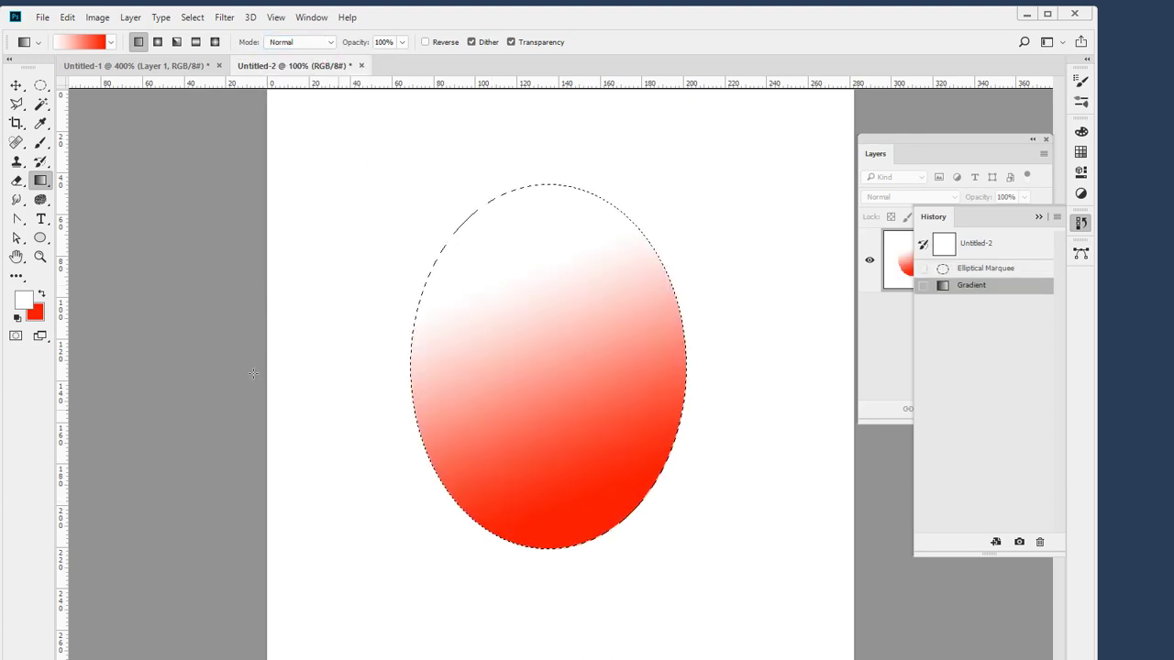
# Undo the linear fill and refill the ellipse several times with white-to-red radial gradients, placing the highlight in its upper-left area.
pyautogui.click(157, 42)
pyautogui.hotkey('ctrl', 'z')
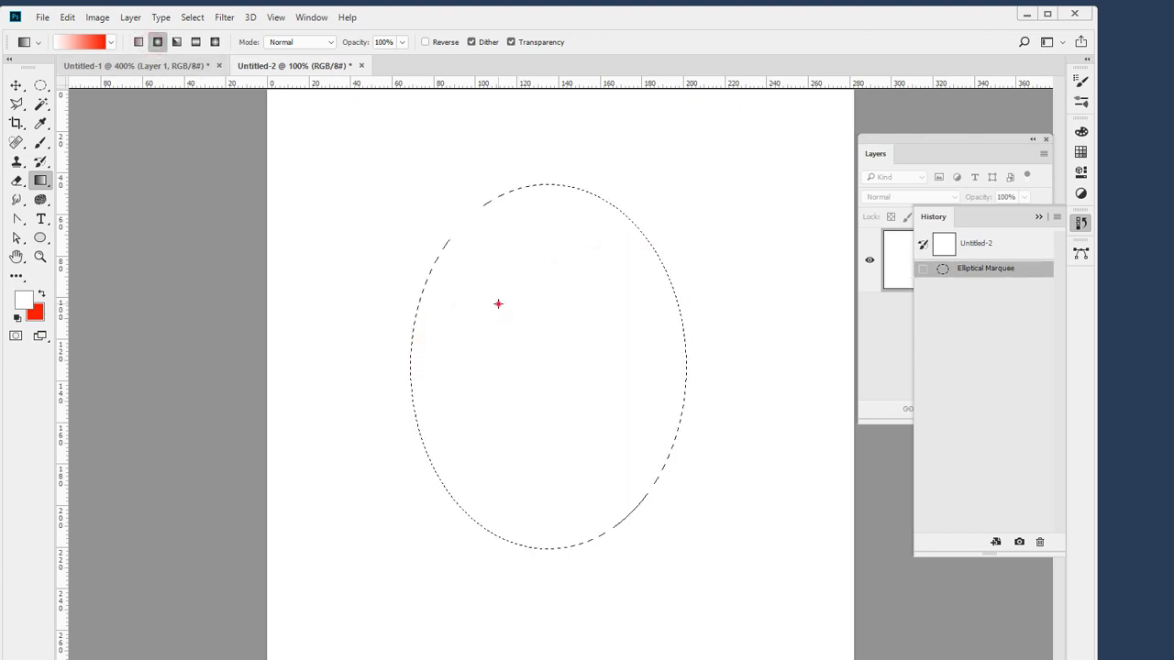
pyautogui.moveTo(598, 501); pyautogui.dragTo(599, 505)
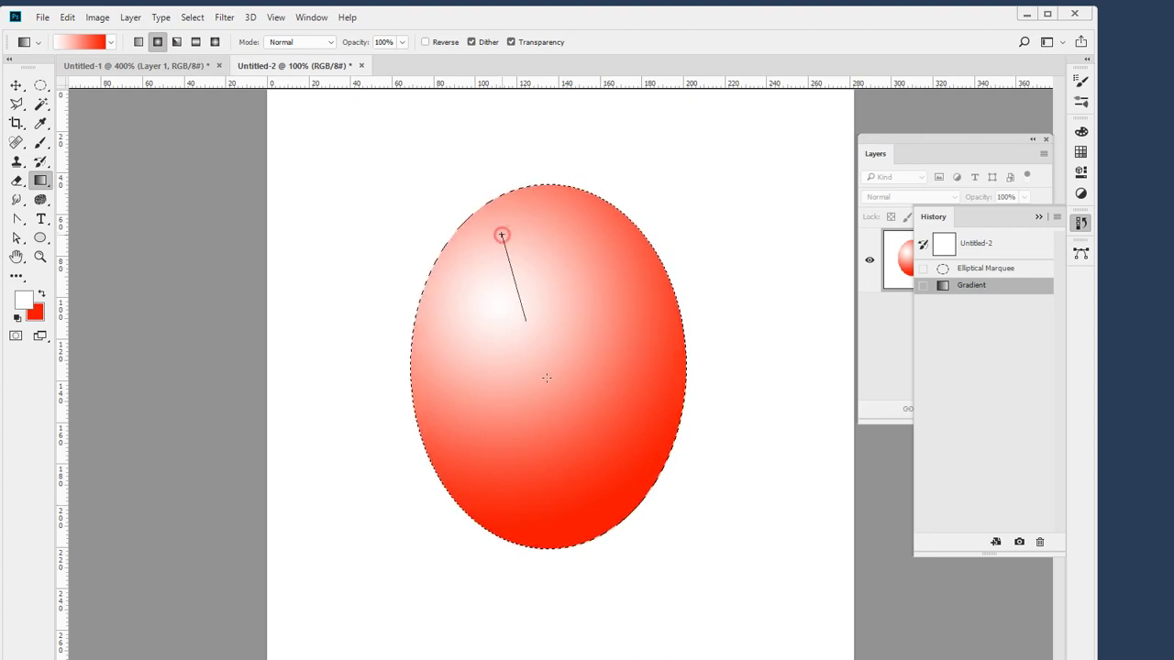
pyautogui.moveTo(571, 538); pyautogui.dragTo(572, 540)
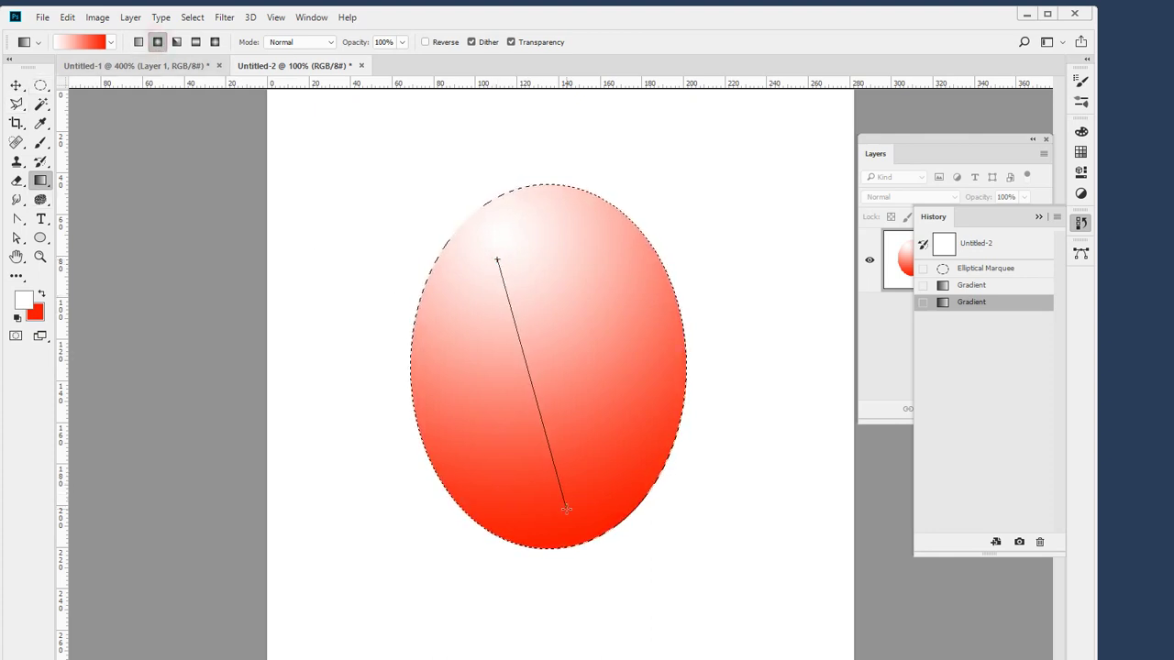
pyautogui.moveTo(497, 260); pyautogui.dragTo(566, 509)
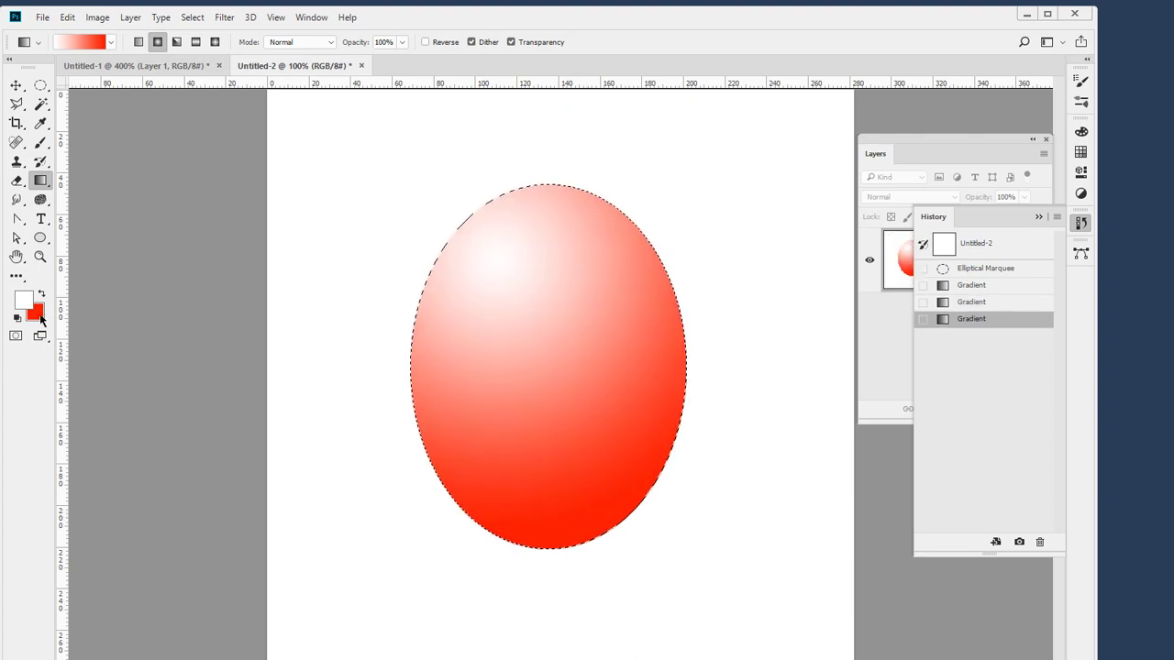
# Set the background color to dark red 6c1608 and refill the ellipse with a radial gradient starting at its upper-left area.
pyautogui.click(39, 317)
pyautogui.click(261, 338)
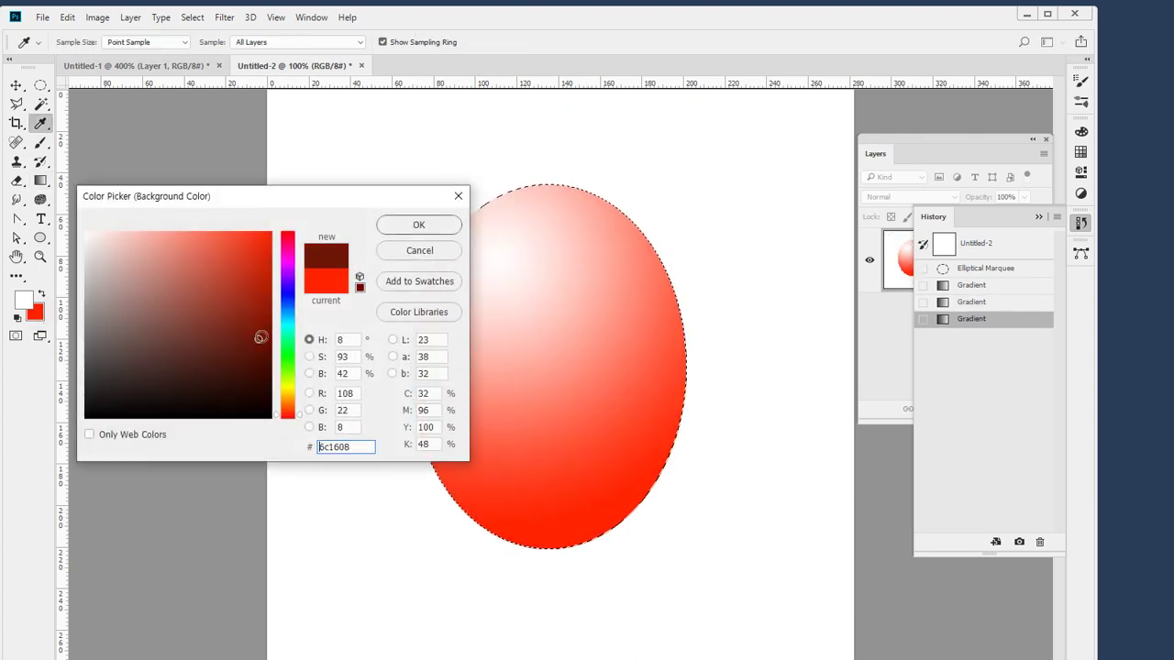
pyautogui.click(419, 226)
pyautogui.moveTo(503, 245); pyautogui.dragTo(566, 389)
pyautogui.moveTo(587, 521); pyautogui.dragTo(587, 523)
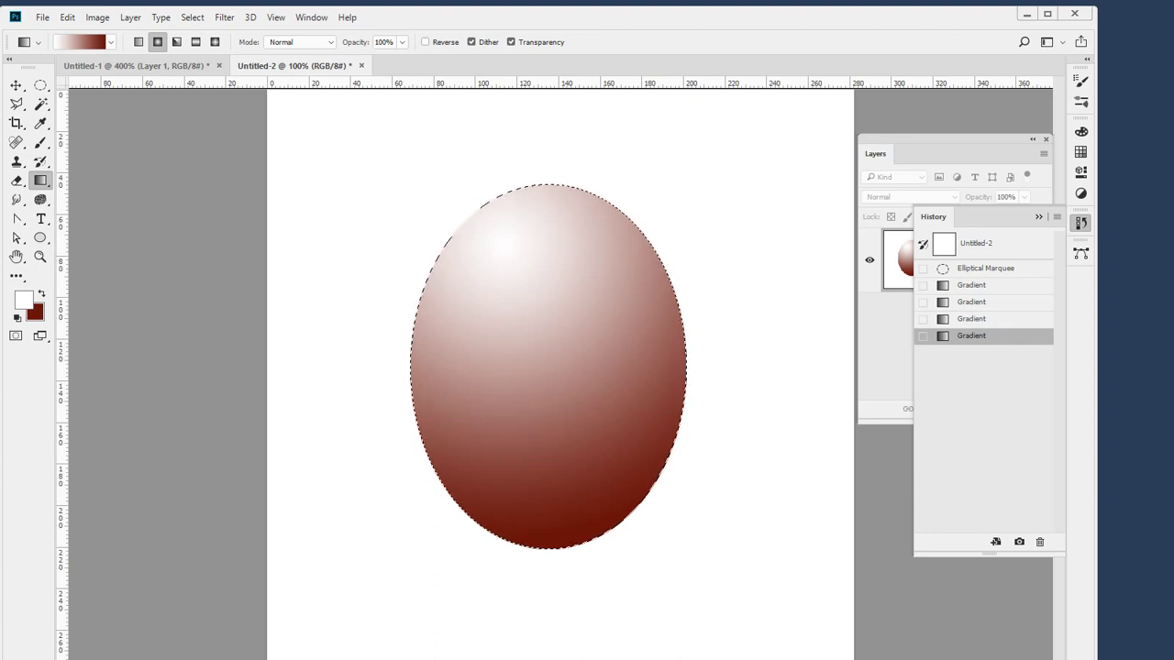
# Restore the document to its original blank state with no selection, and set a linear gradient with foreground and background colors swapped.
pyautogui.hotkey('ctrl', 'd')
pyautogui.click(976, 247)
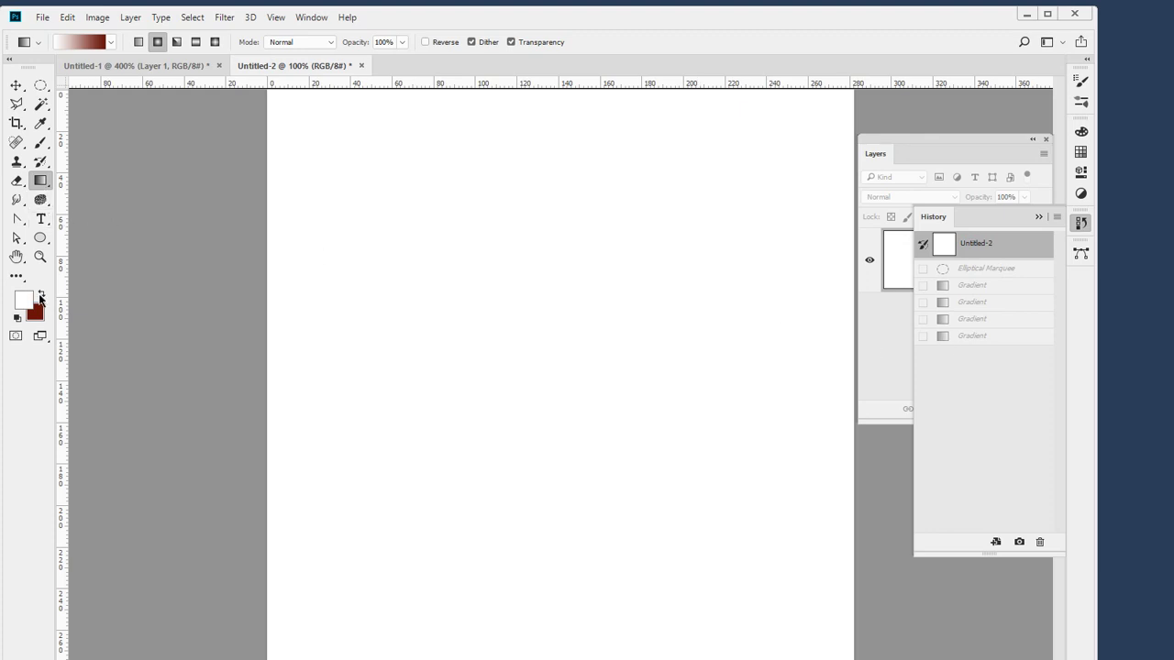
pyautogui.click(139, 42)
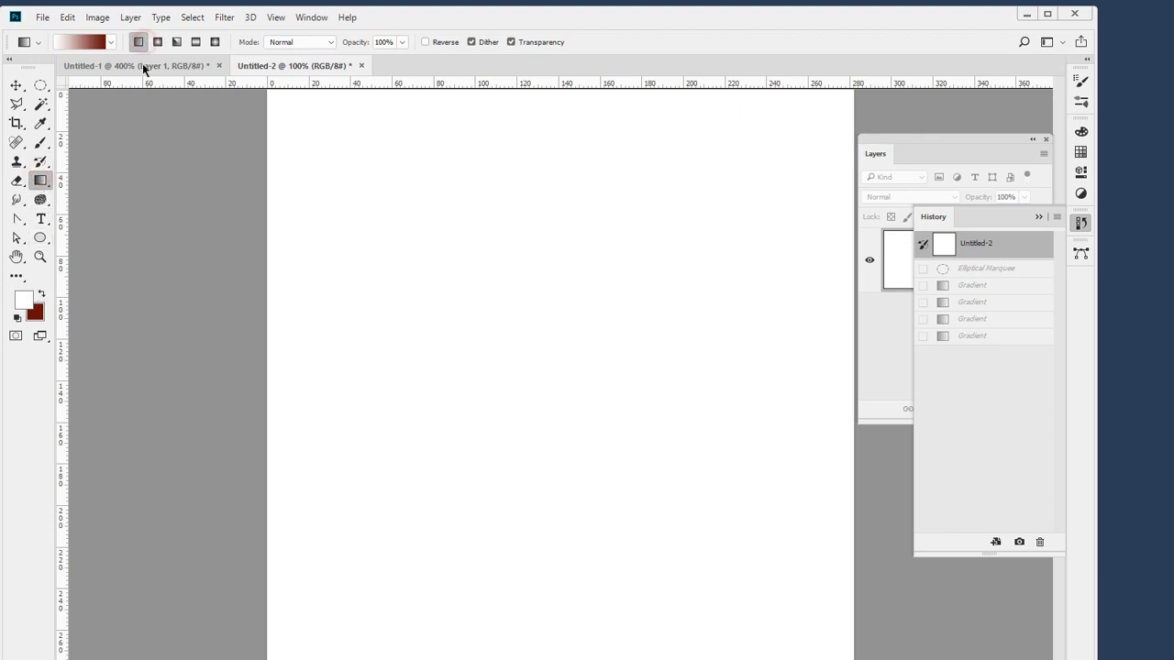
pyautogui.click(39, 295)
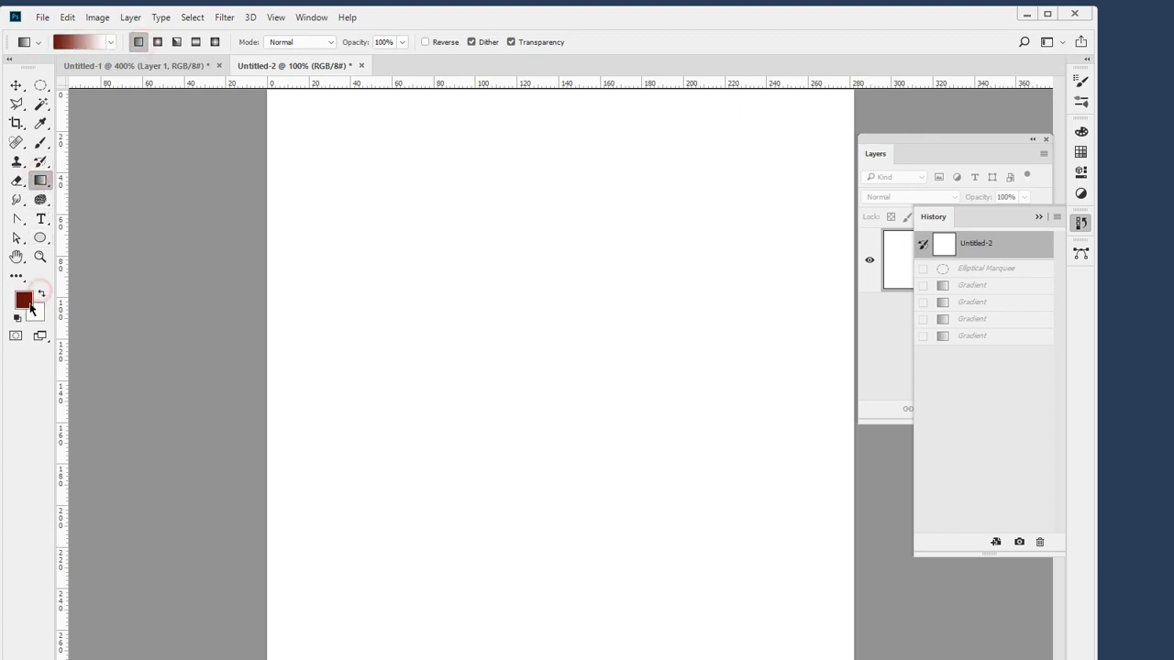
# Try the dark-red-to-transparent and black-to-white gradient presets on the blank canvas.
pyautogui.click(109, 44)
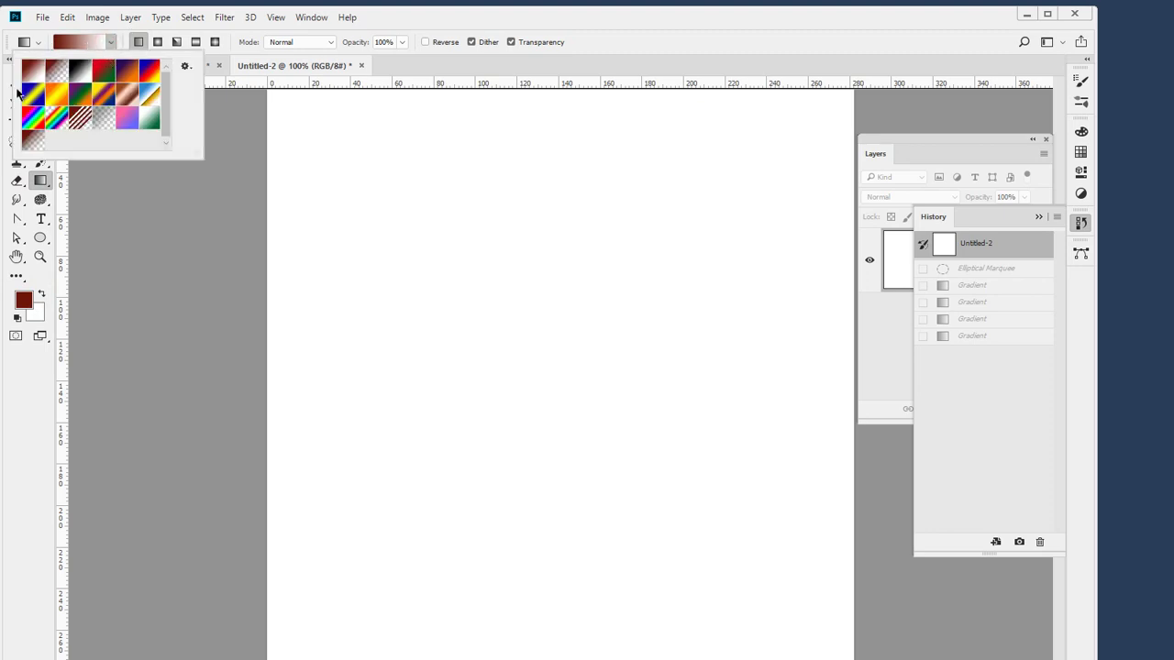
pyautogui.click(62, 72)
pyautogui.moveTo(346, 139); pyautogui.dragTo(455, 370)
pyautogui.hotkey('ctrl', 'z')
pyautogui.hotkey('ctrl', 'z')
pyautogui.hotkey('ctrl', 'z')
pyautogui.hotkey('ctrl', 'z')
pyautogui.hotkey('ctrl', 'z')
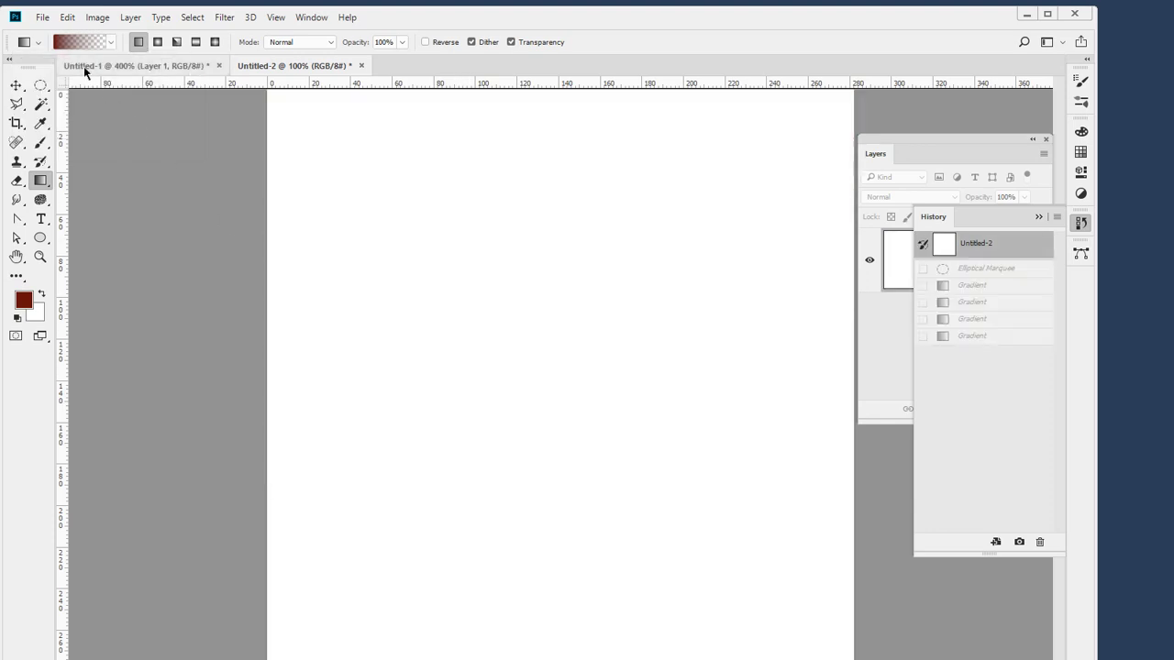
pyautogui.click(111, 42)
pyautogui.click(80, 74)
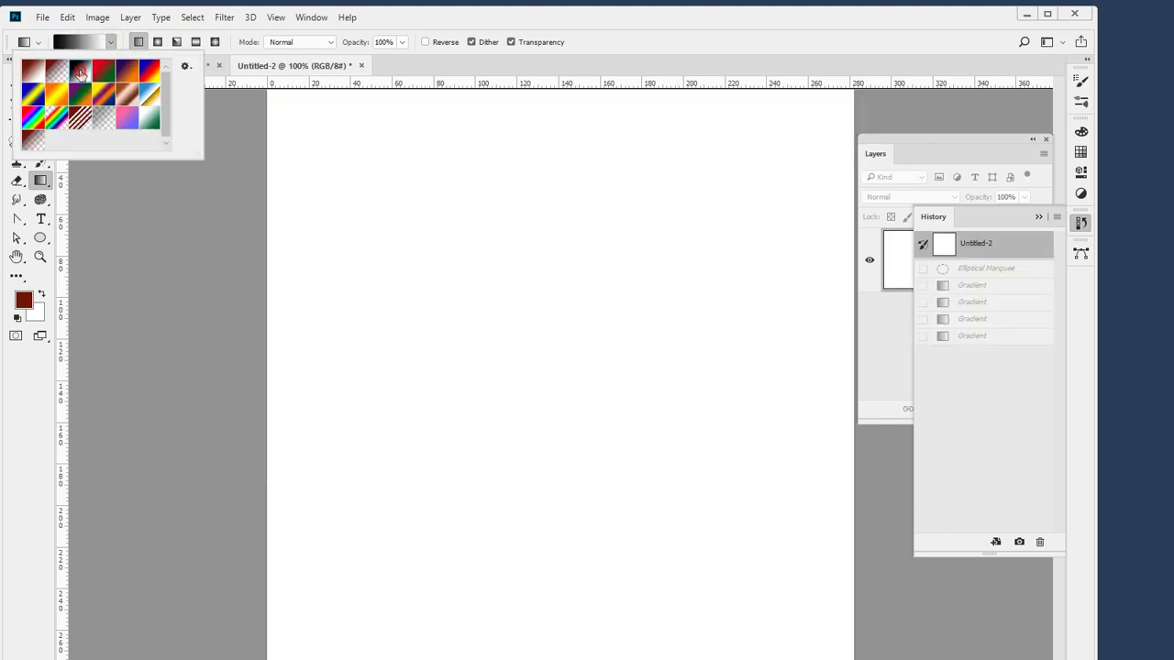
pyautogui.moveTo(397, 230); pyautogui.dragTo(529, 400)
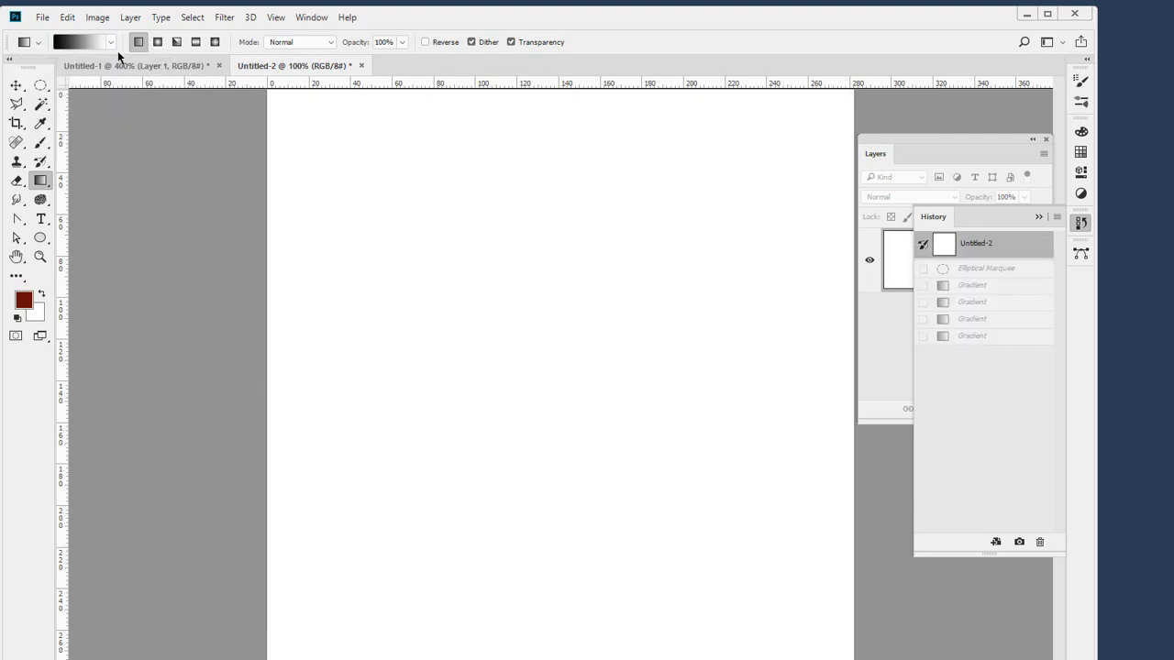
# Try the yellow-violet-orange-blue, transparent rainbow and Spectrum gradient presets in turn.
pyautogui.click(111, 42)
pyautogui.click(126, 94)
pyautogui.moveTo(477, 233); pyautogui.dragTo(608, 419)
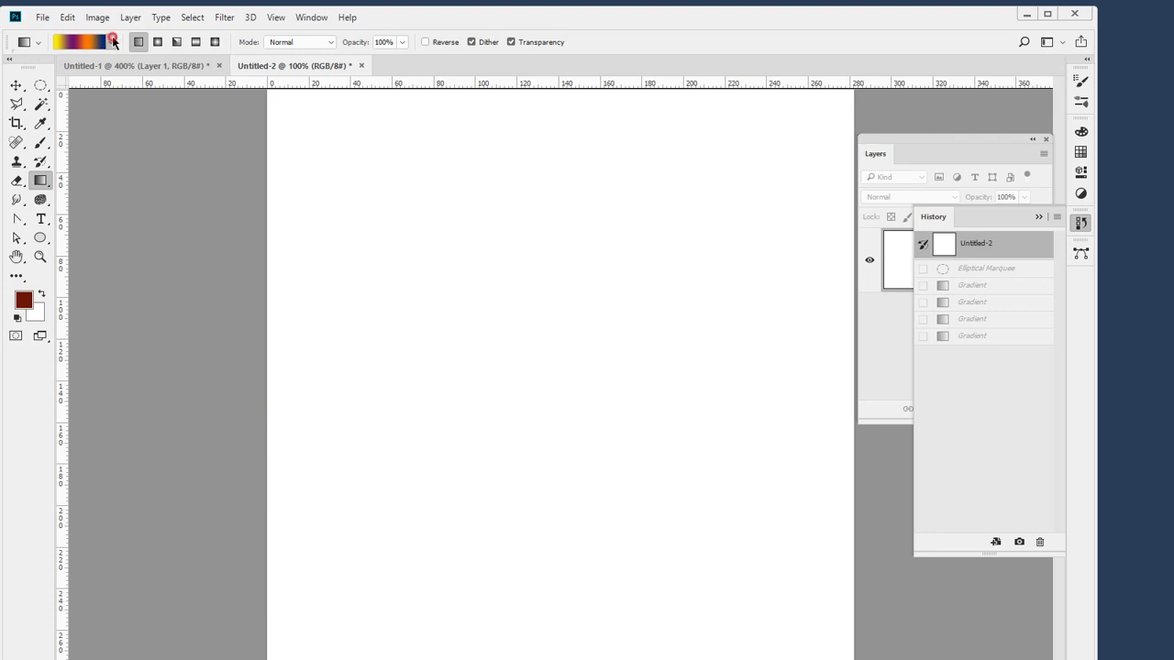
pyautogui.click(111, 42)
pyautogui.click(60, 117)
pyautogui.moveTo(607, 417); pyautogui.dragTo(635, 600)
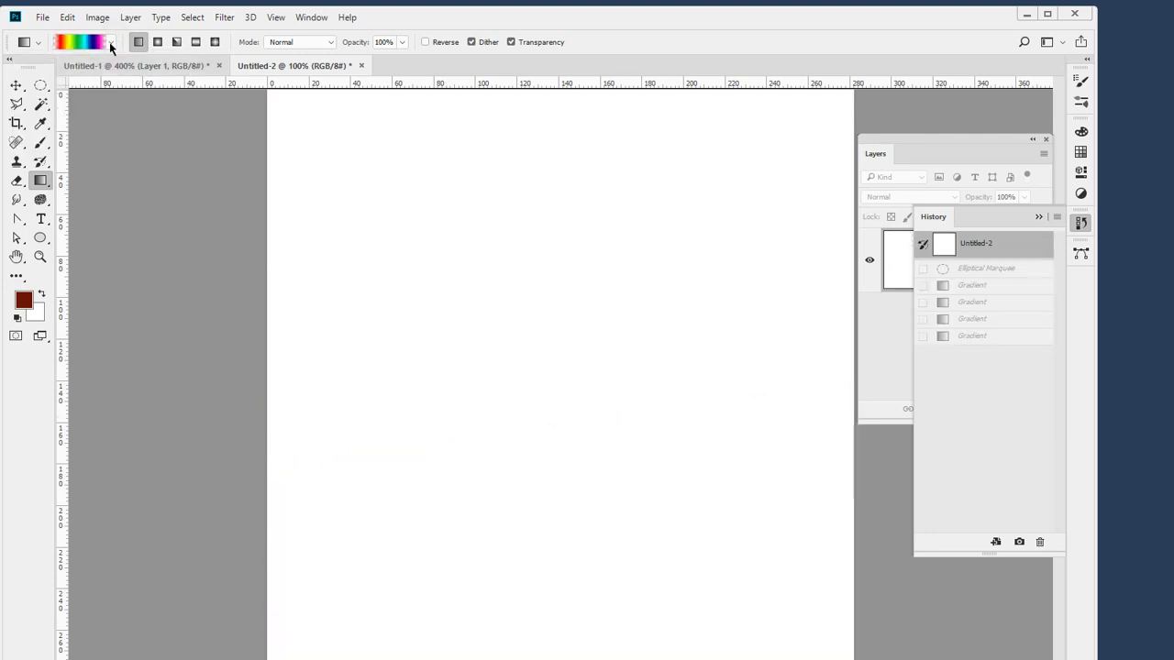
pyautogui.click(111, 42)
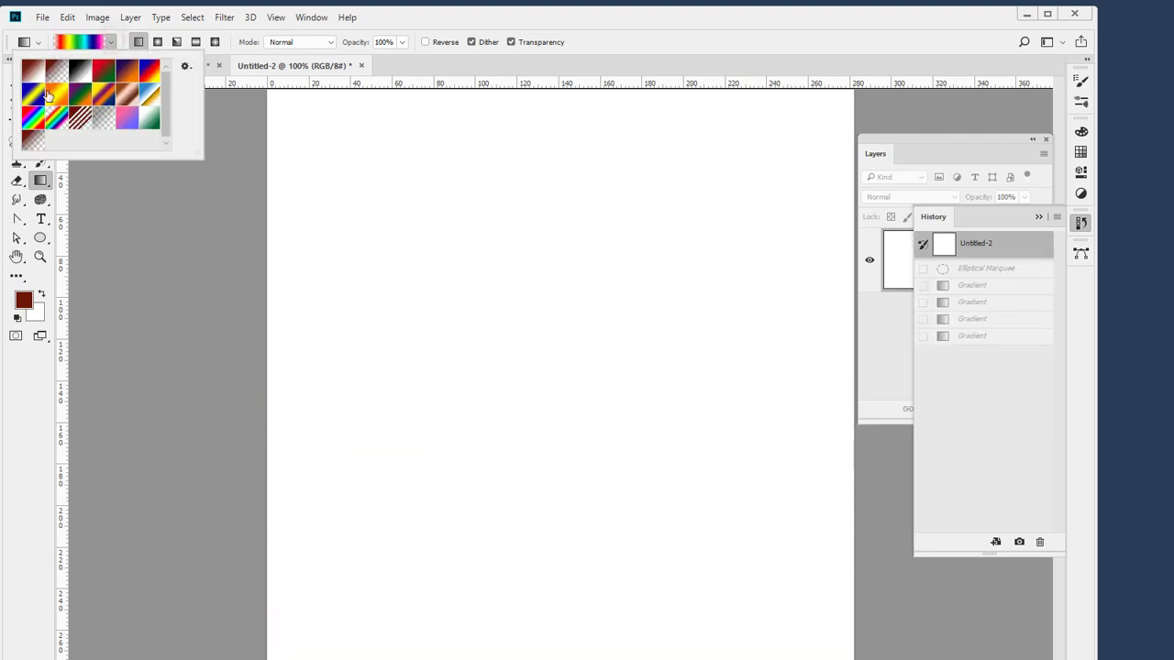
pyautogui.click(32, 118)
pyautogui.moveTo(542, 291); pyautogui.dragTo(542, 499)
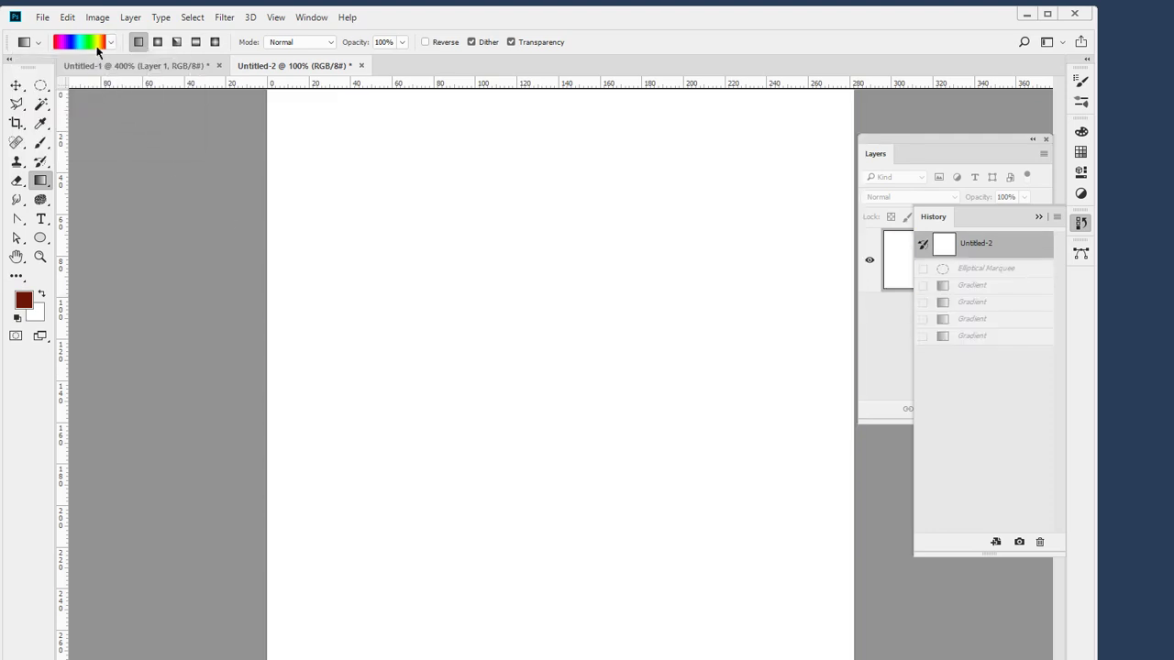
# Examine the Spectrum gradient in the Gradient Editor and close the editor without changes.
pyautogui.click(83, 43)
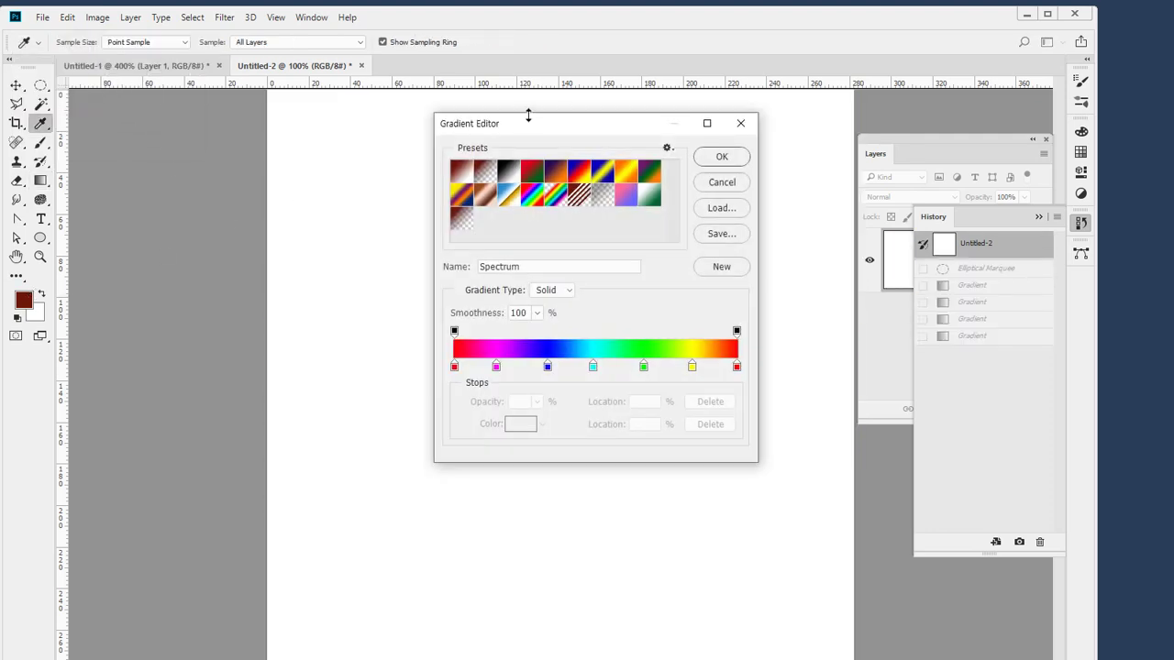
pyautogui.click(729, 184)
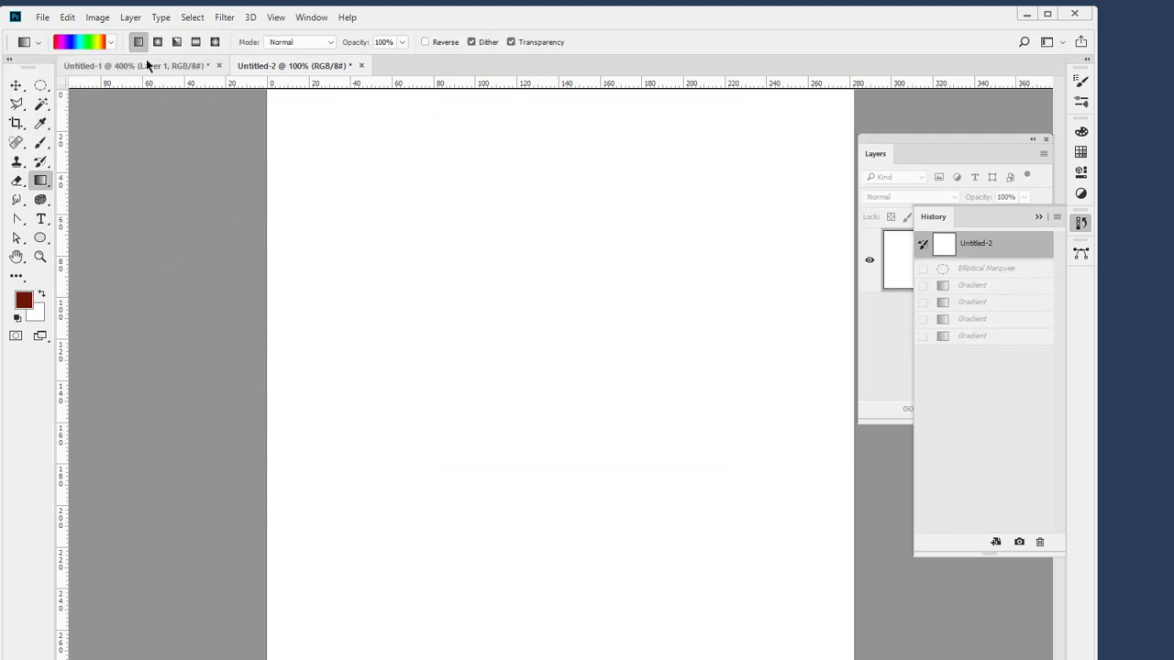
pyautogui.moveTo(74, 52)
pyautogui.mouseDown()
pyautogui.moveTo(64, 40)
pyautogui.moveTo(88, 31)
pyautogui.moveTo(91, 70)
pyautogui.moveTo(61, 39)
pyautogui.moveTo(105, 39)
pyautogui.moveTo(71, 48)
pyautogui.moveTo(87, 38)
pyautogui.mouseUp()
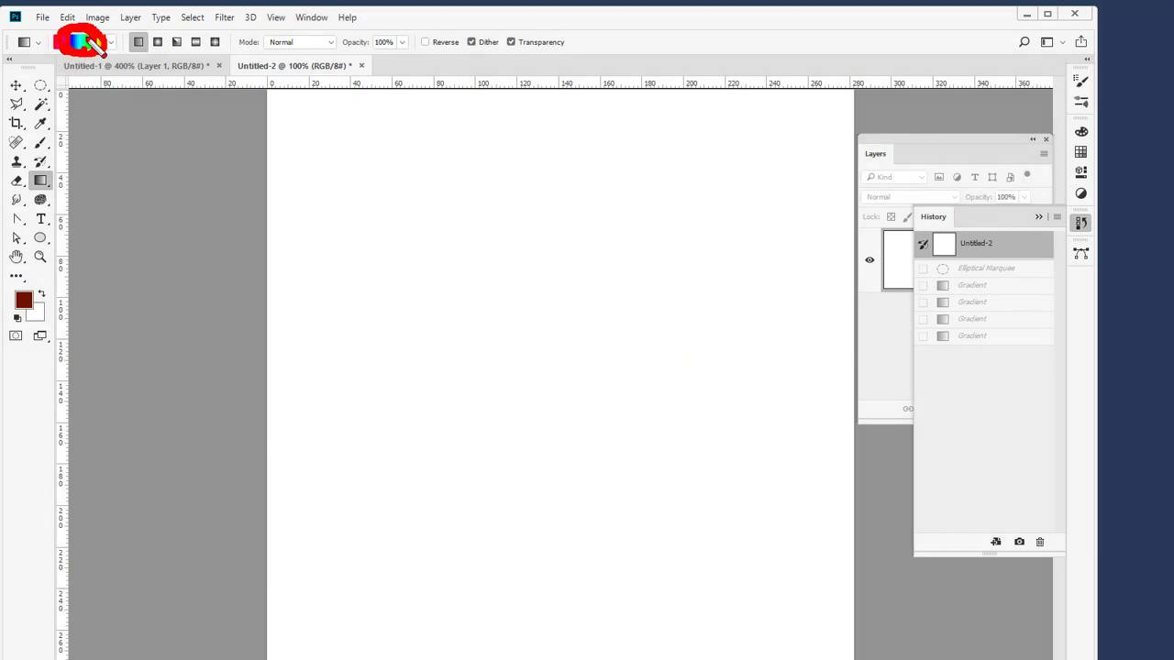
pyautogui.press('Escape')
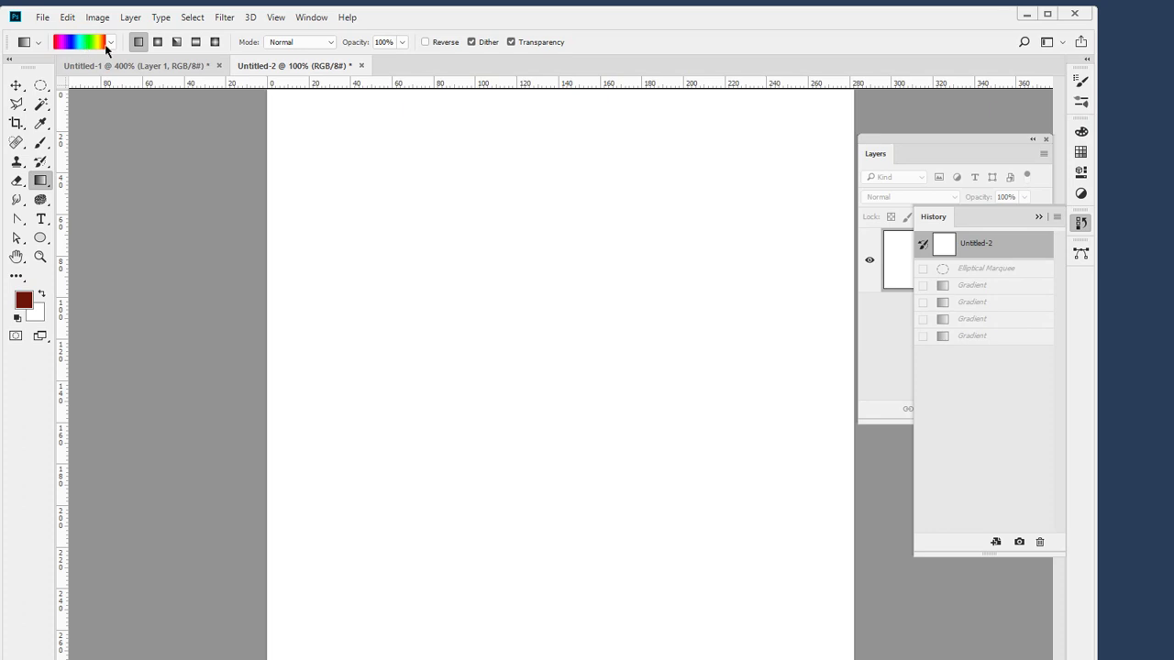
# Select the dark-red-to-white gradient preset, open it in the Gradient Editor, and move the dialog aside.
pyautogui.click(107, 43)
pyautogui.click(34, 74)
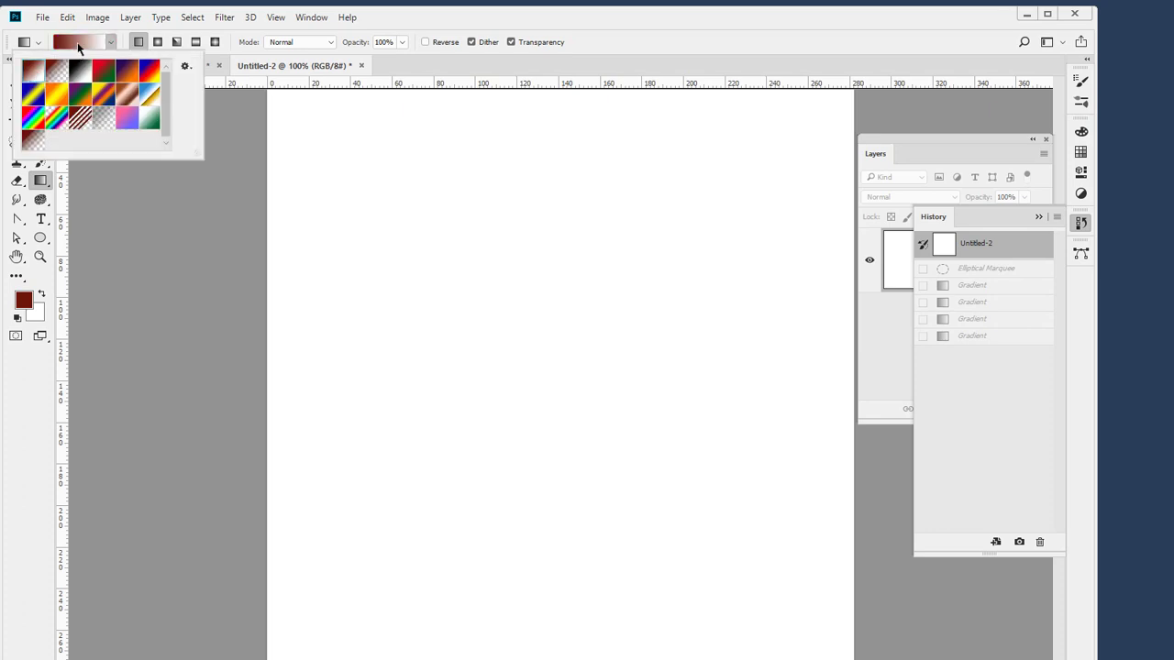
pyautogui.click(78, 46)
pyautogui.moveTo(515, 129); pyautogui.dragTo(421, 133)
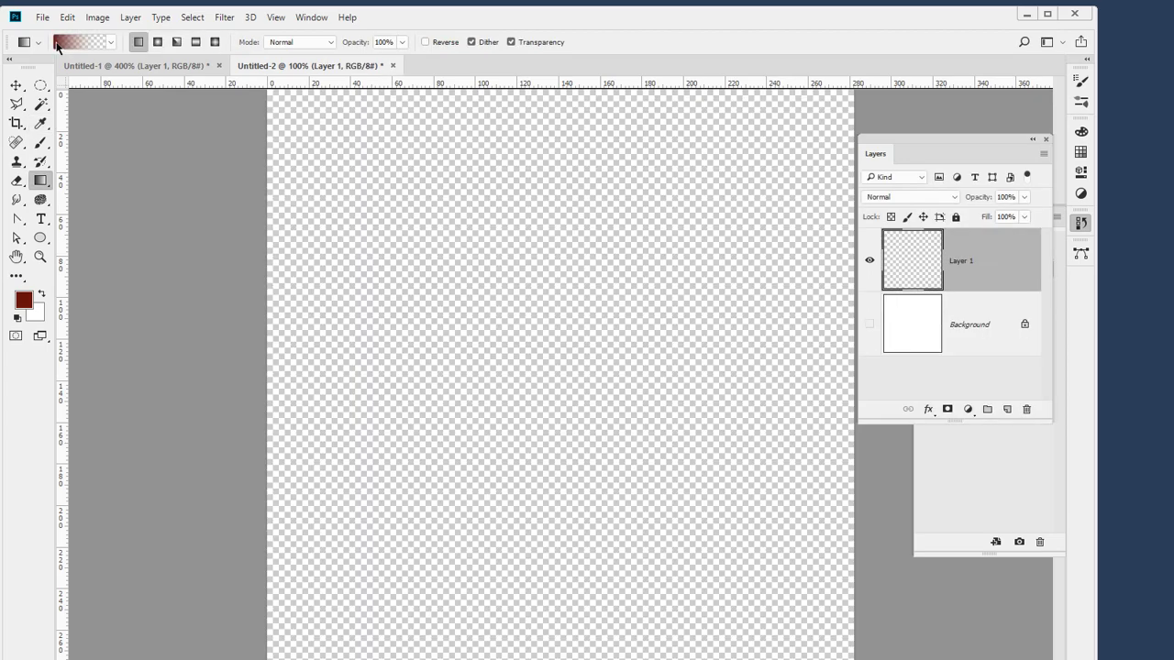
# Open the dark-red-to-transparent gradient in the Gradient Editor and add a 100% opacity stop at location 51%.
pyautogui.click(73, 66)
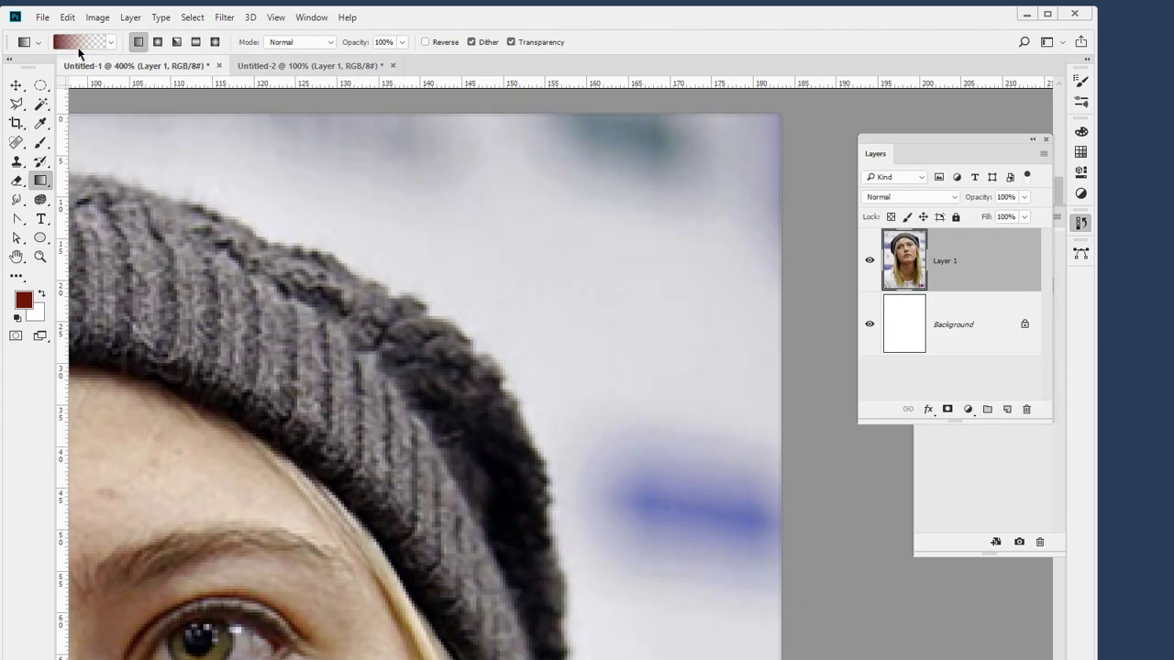
pyautogui.click(262, 65)
pyautogui.click(86, 42)
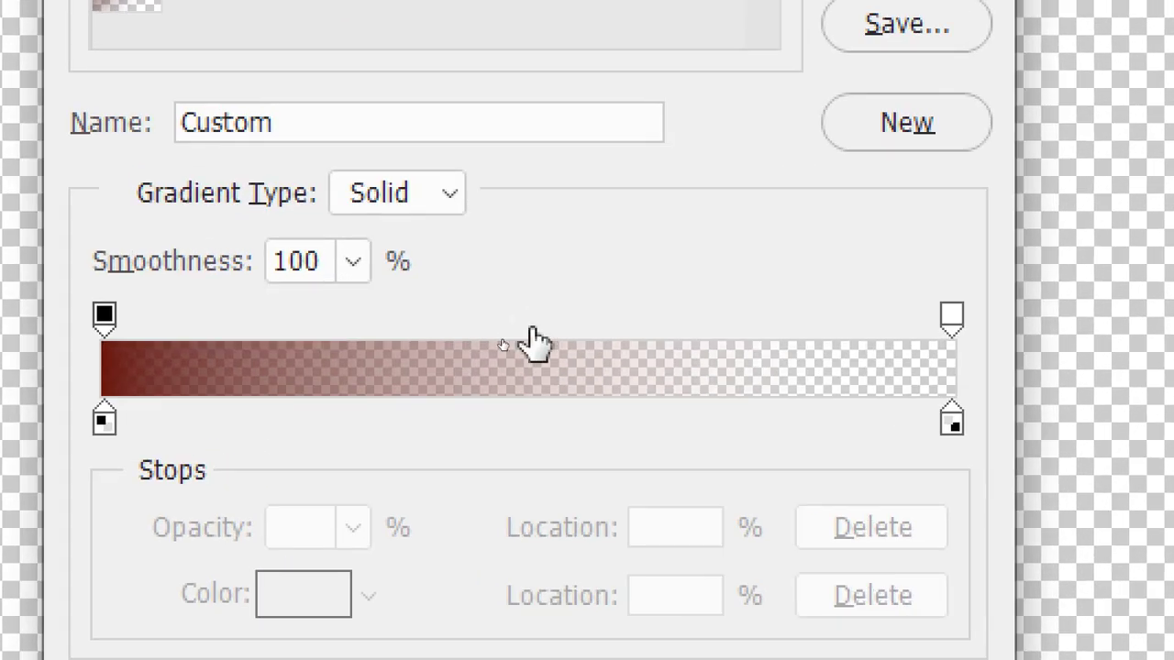
pyautogui.click(504, 336)
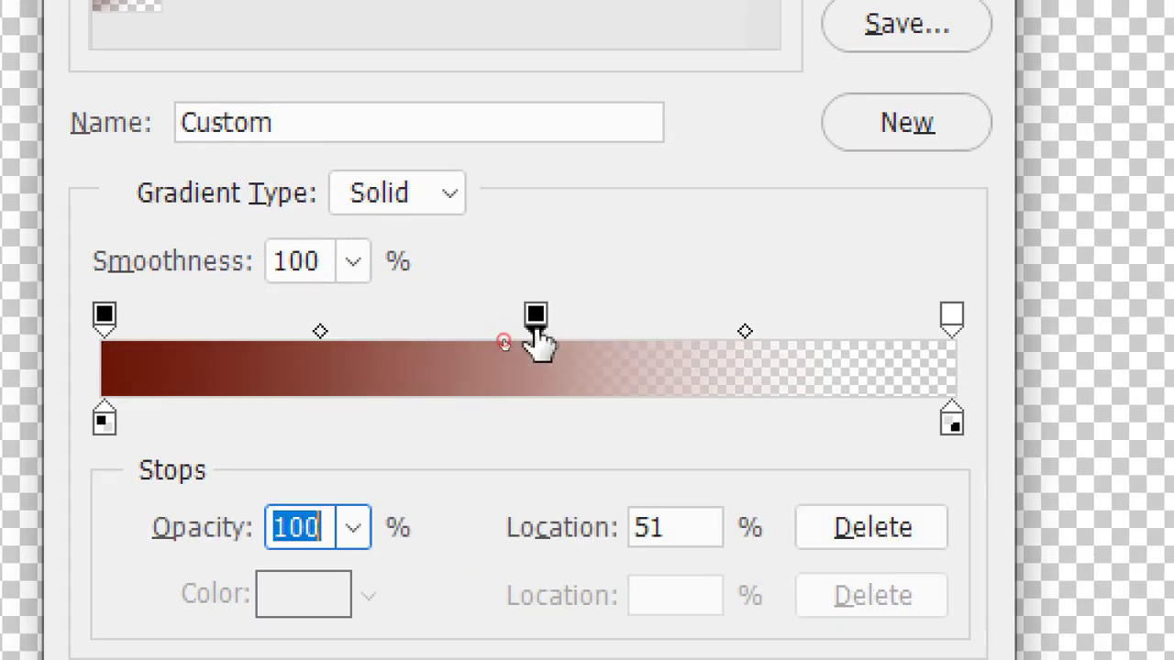
# Move the middle opacity stop to location 30%, add another 100% opacity stop at 66%, and undo the extra stop at 98%.
pyautogui.moveTo(535, 335); pyautogui.dragTo(365, 362)
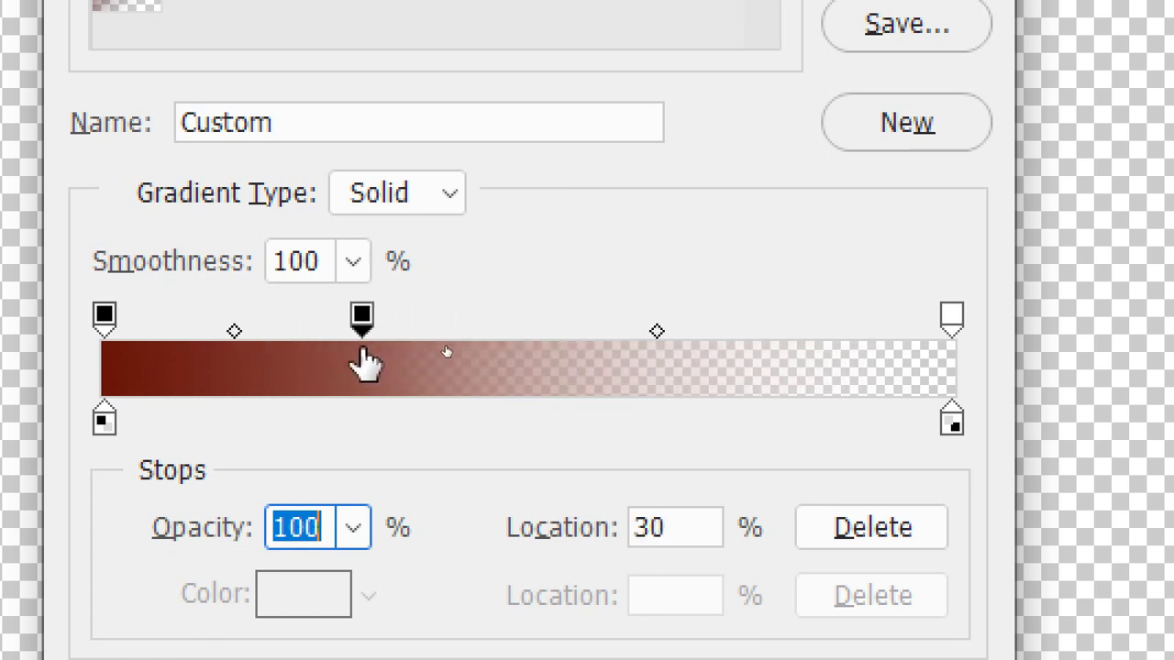
pyautogui.moveTo(587, 338); pyautogui.dragTo(664, 353)
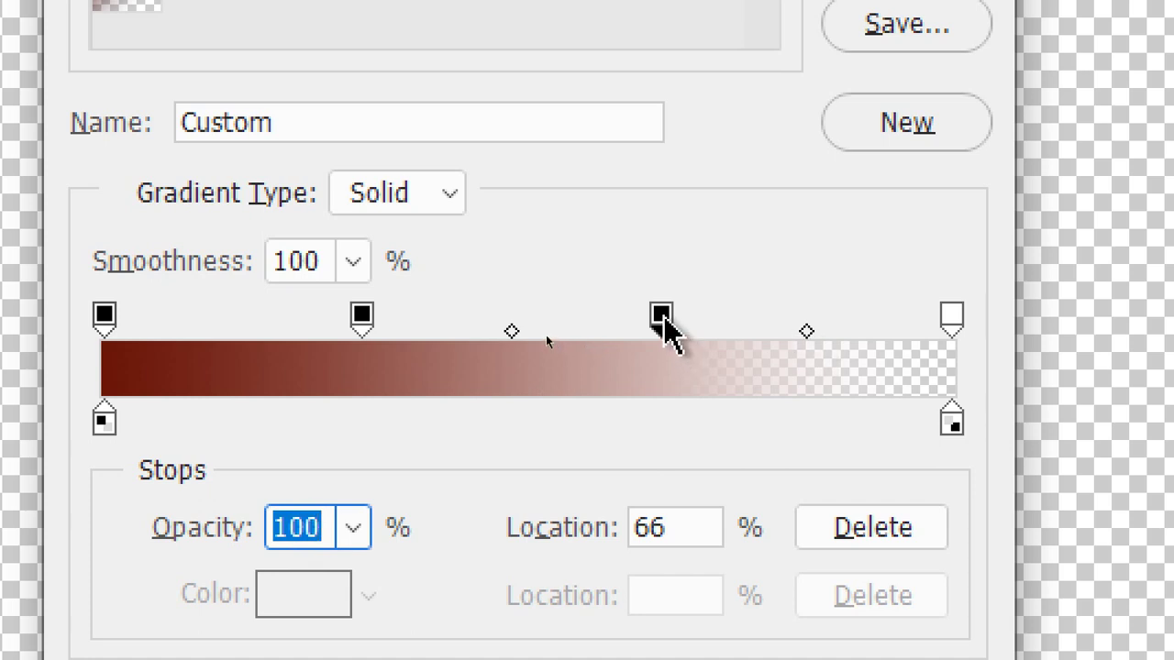
pyautogui.click(936, 318)
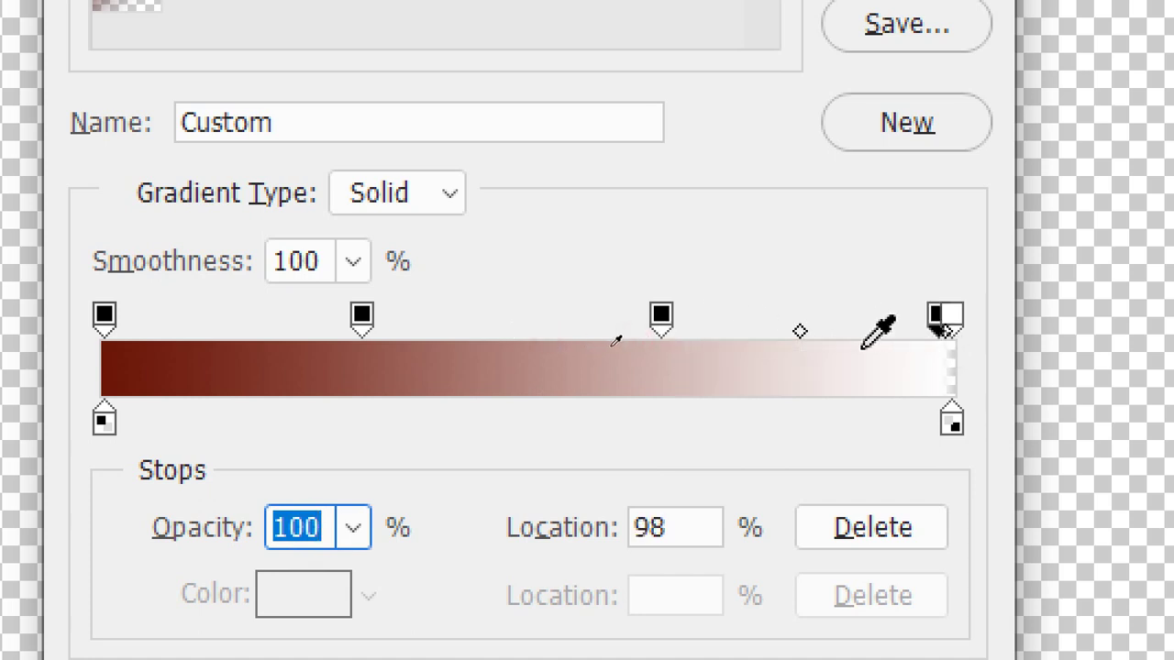
pyautogui.hotkey('ctrl', 'z')
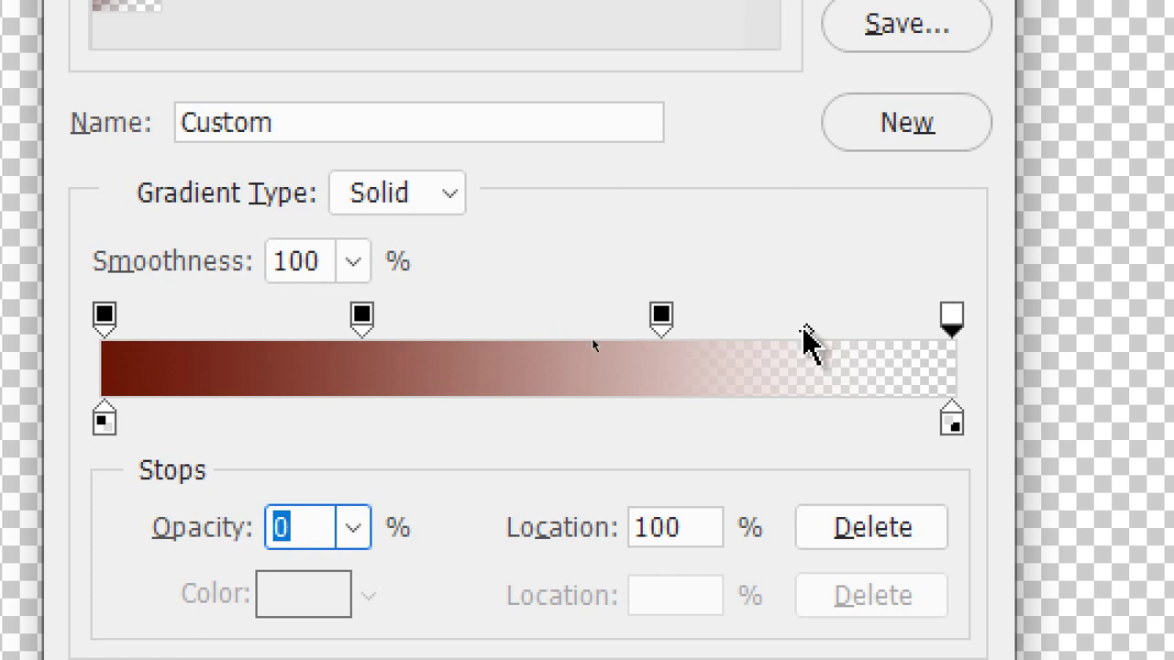
# Shift the opacity midpoint between the 66% stop and the transparent end stop to location 62%.
pyautogui.click(806, 332)
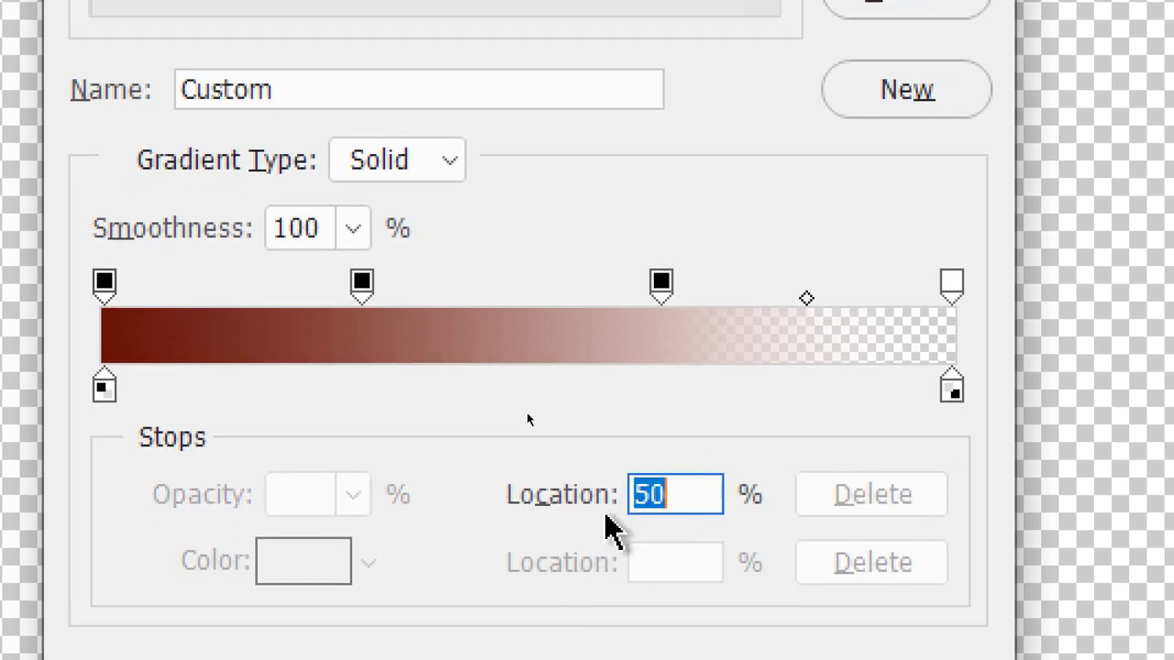
pyautogui.click(659, 284)
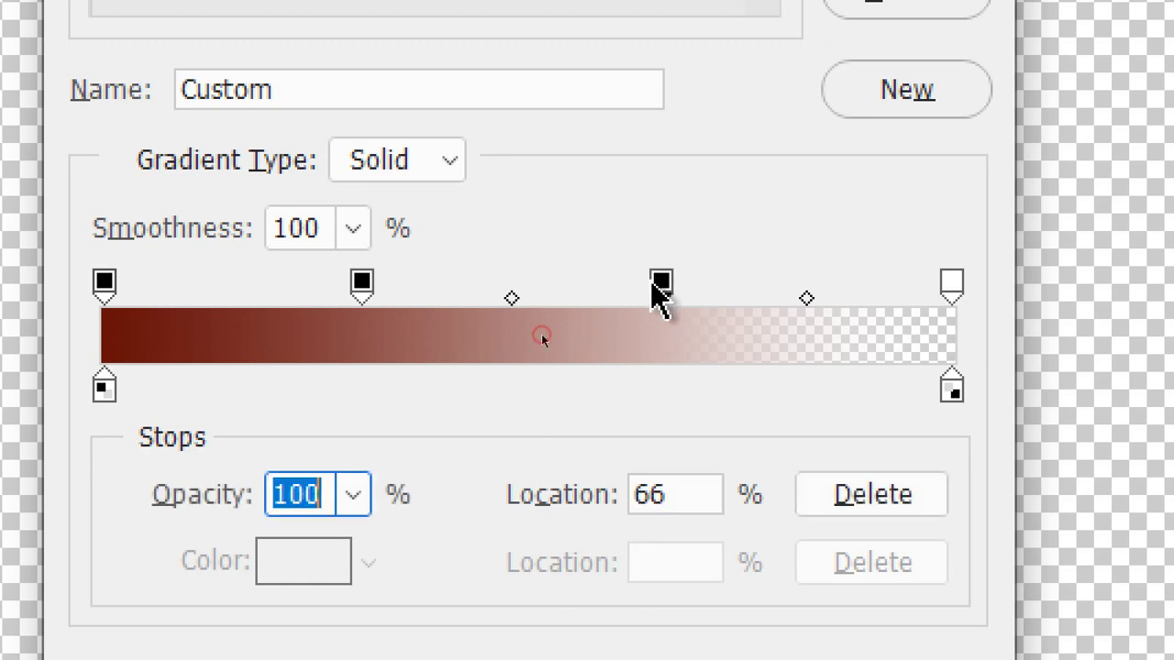
pyautogui.click(954, 286)
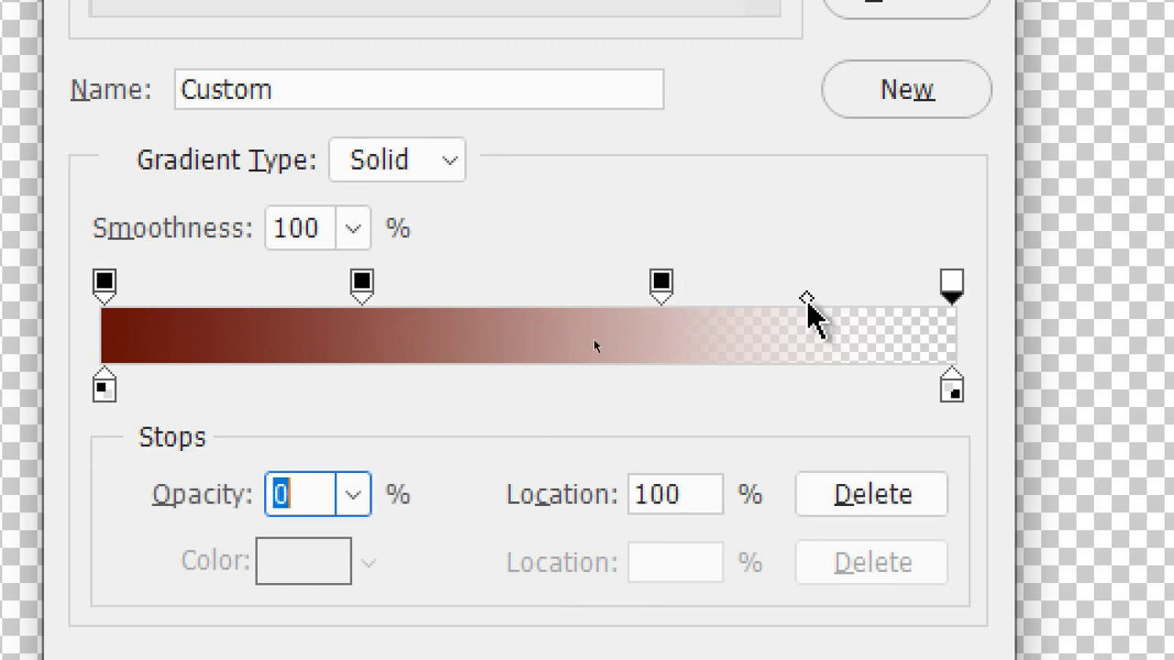
pyautogui.moveTo(806, 299); pyautogui.dragTo(844, 303)
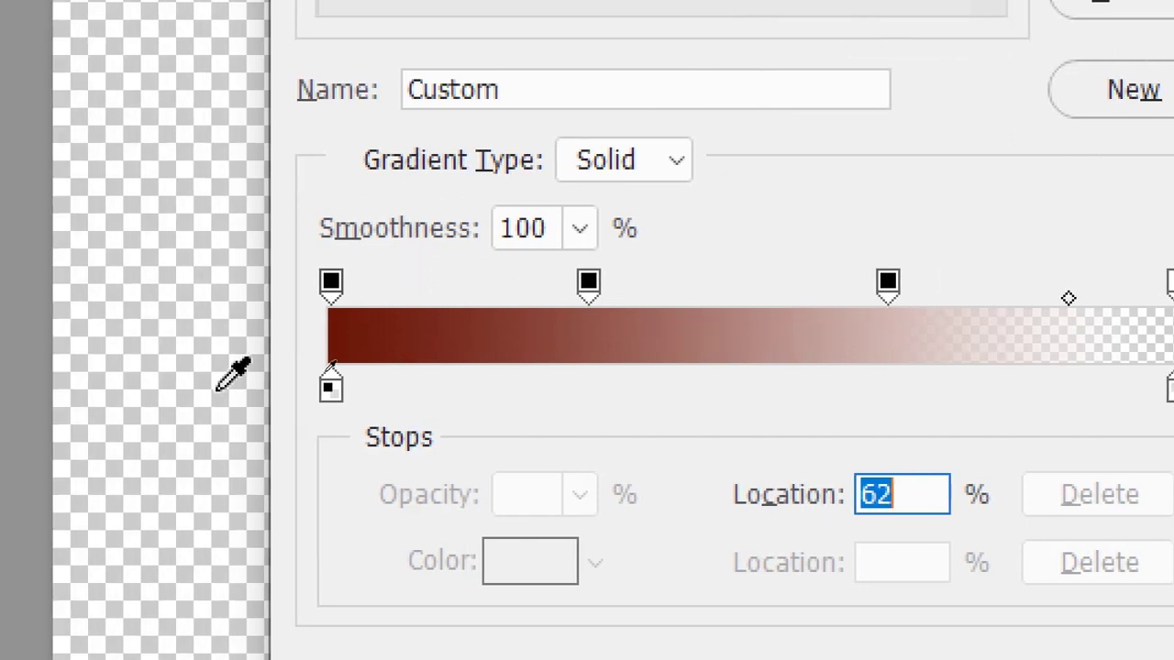
# Change the color stop at location 0% to bright, fully saturated red.
pyautogui.click(329, 391)
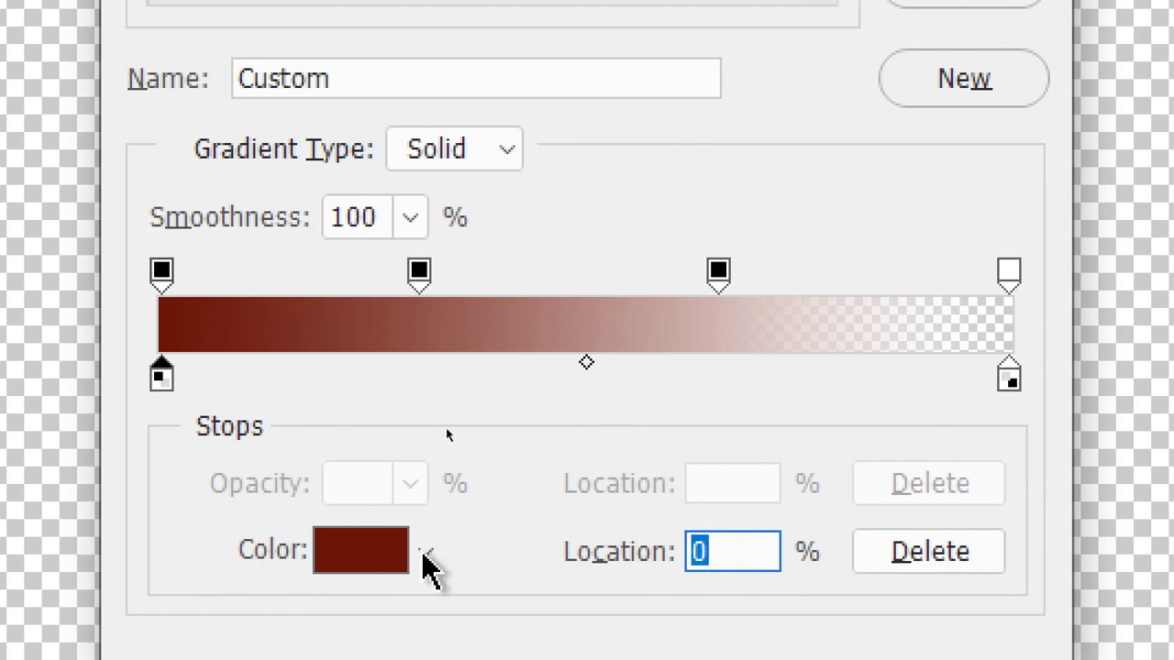
pyautogui.click(423, 554)
pyautogui.click(384, 562)
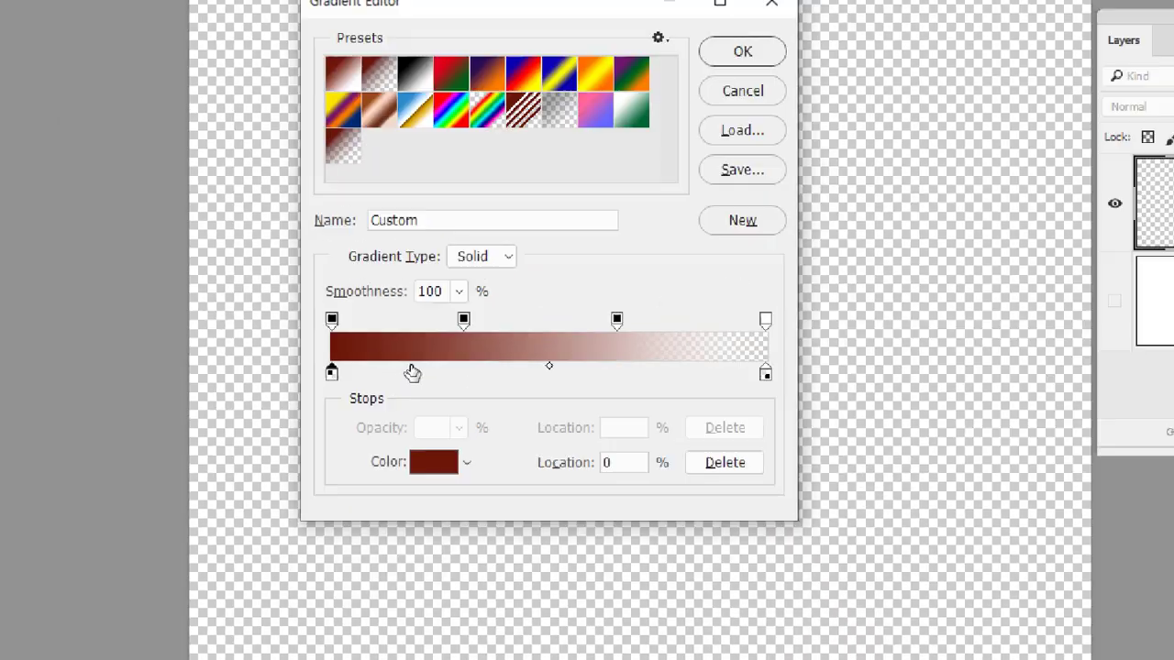
pyautogui.click(434, 462)
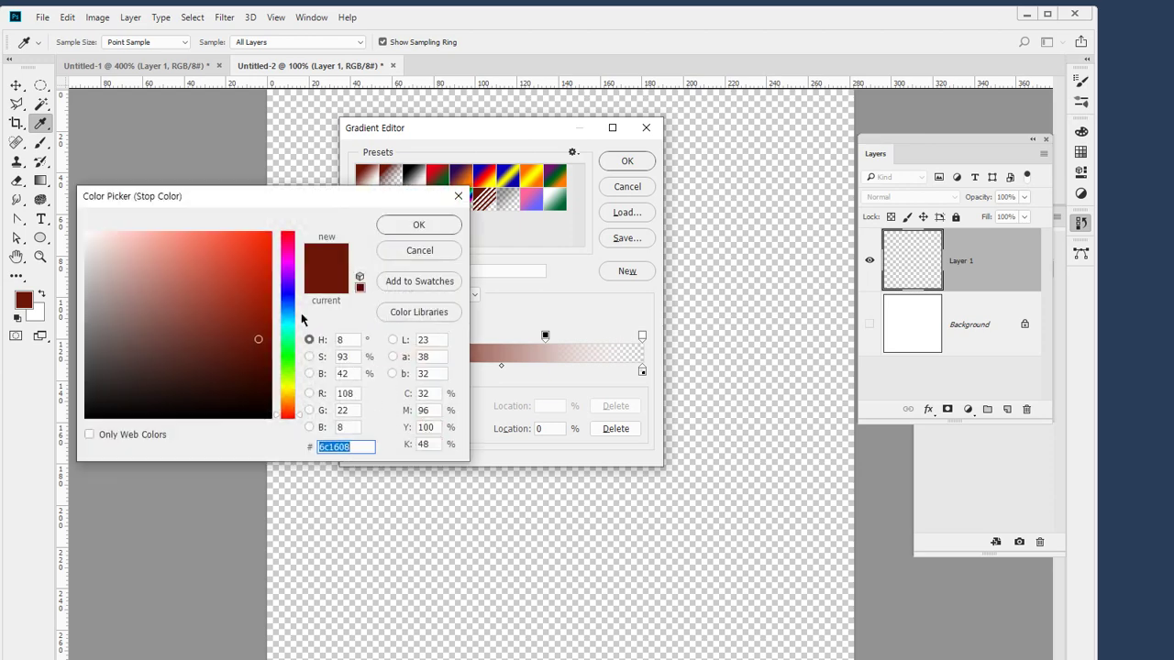
pyautogui.moveTo(293, 385); pyautogui.dragTo(294, 418)
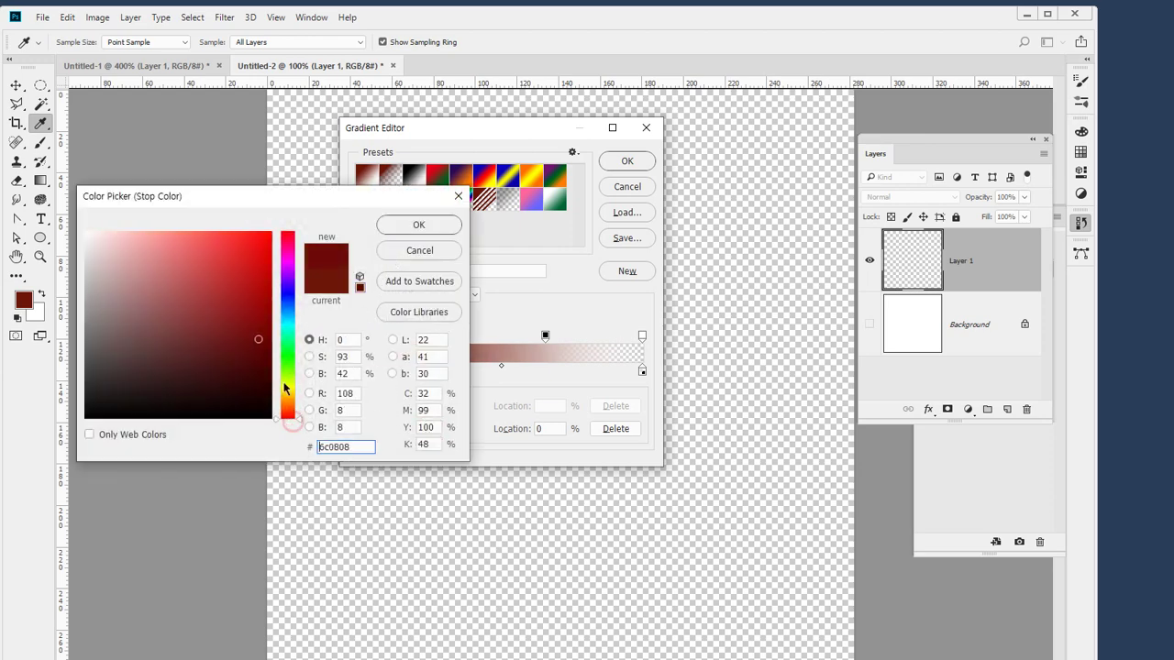
pyautogui.moveTo(261, 332); pyautogui.dragTo(274, 231)
pyautogui.click(418, 225)
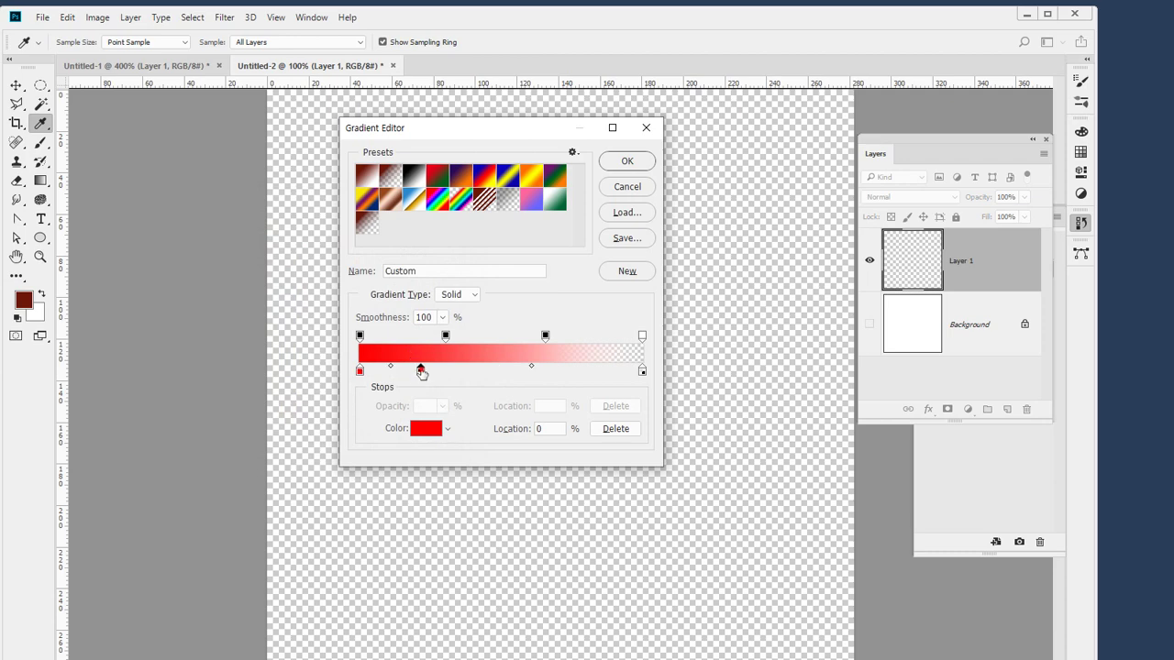
# Add a color stop at location 22% and set its color to yellow f0ff00.
pyautogui.click(421, 369)
pyautogui.click(426, 430)
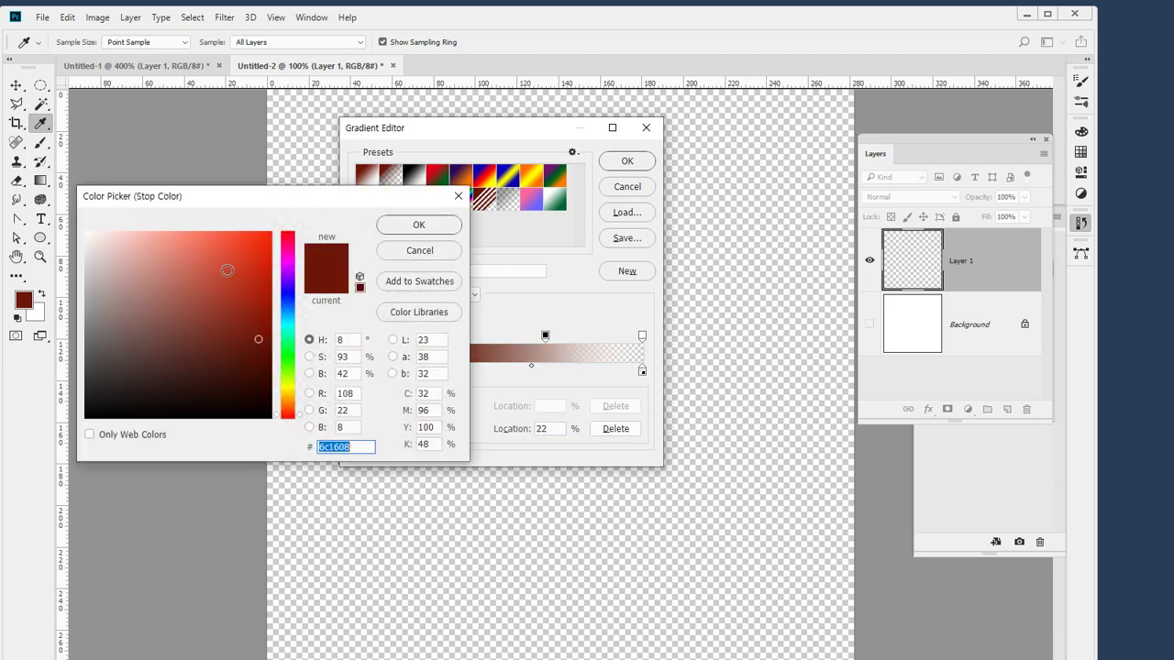
pyautogui.moveTo(299, 401); pyautogui.dragTo(290, 387)
pyautogui.click(255, 259)
pyautogui.click(418, 224)
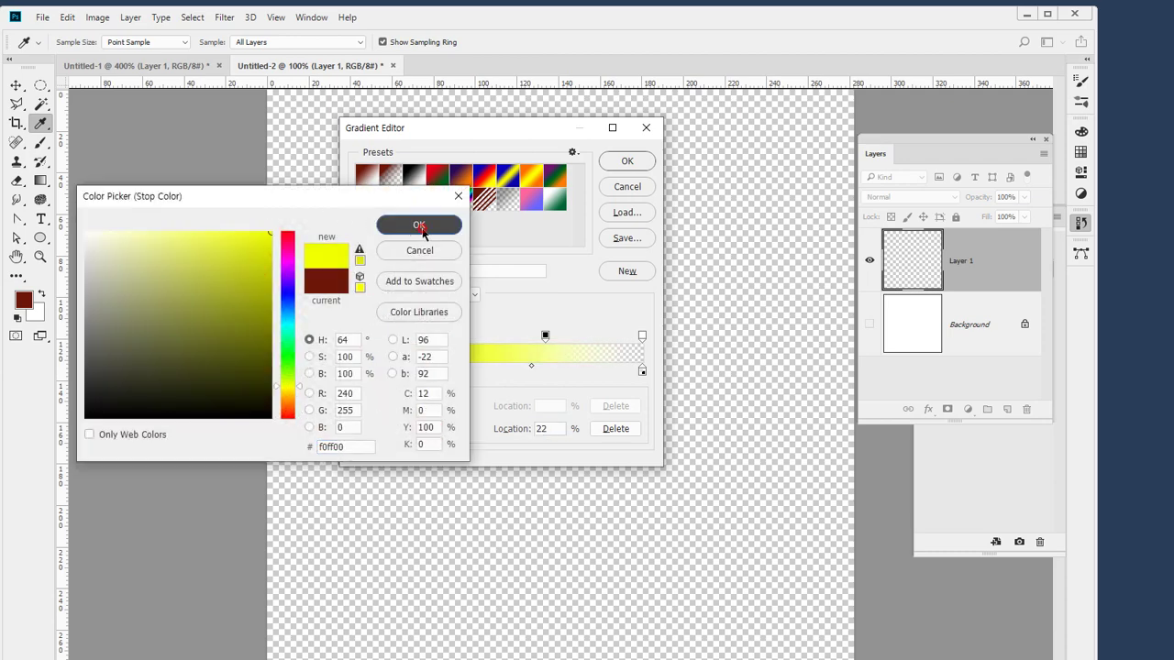
# Add a color stop at location 41% and set its color to bright, saturated blue.
pyautogui.click(474, 371)
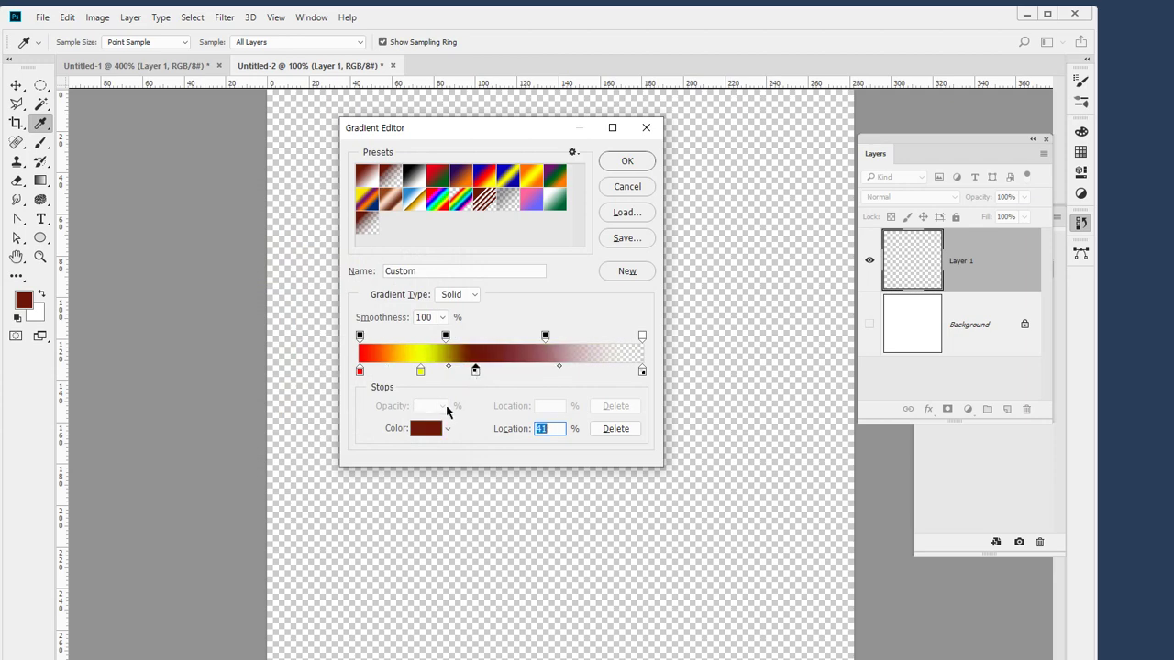
pyautogui.click(423, 428)
pyautogui.click(287, 293)
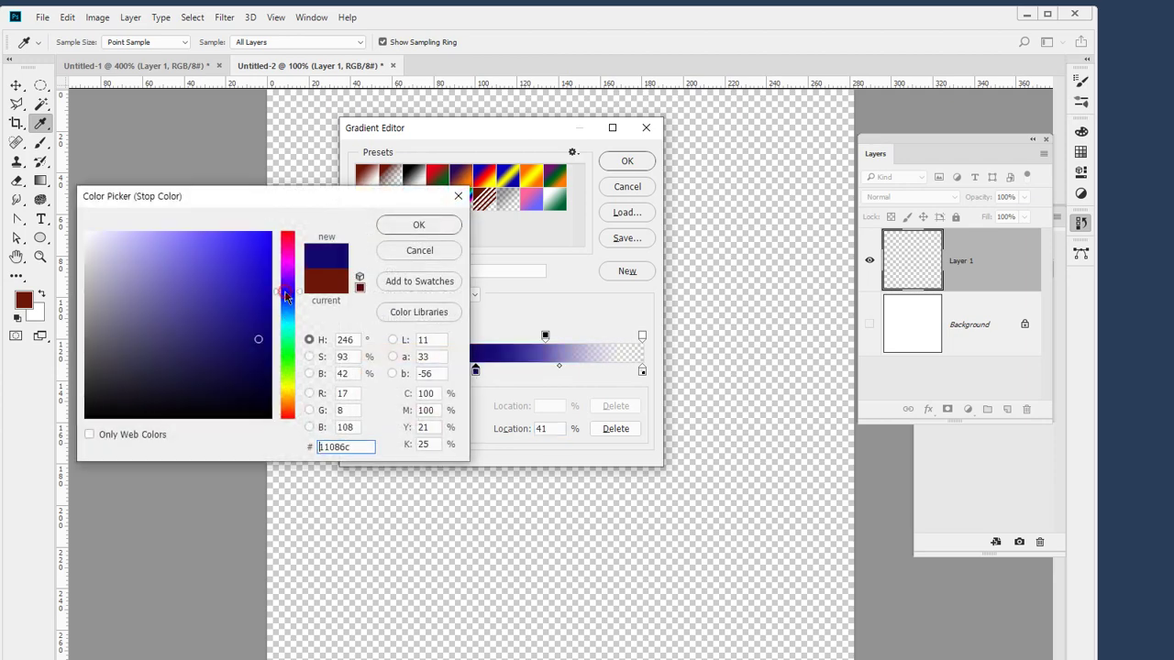
pyautogui.click(254, 259)
pyautogui.click(271, 232)
pyautogui.click(417, 225)
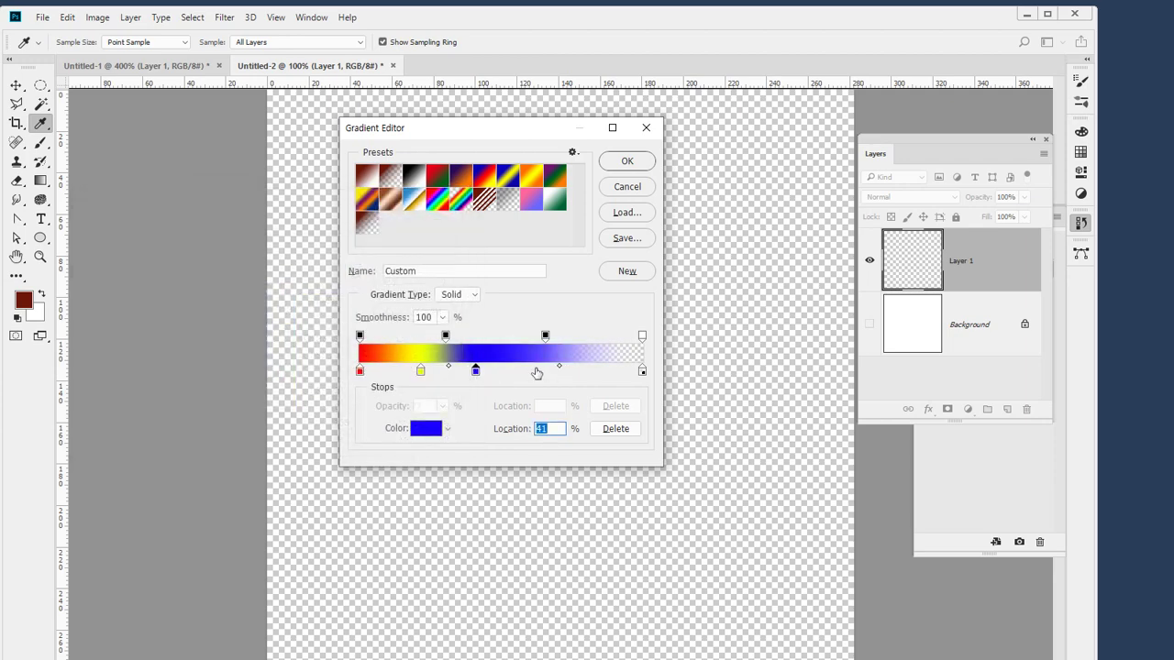
# Add a color stop at location 62% and set its color to red ff0000.
pyautogui.click(535, 371)
pyautogui.click(428, 430)
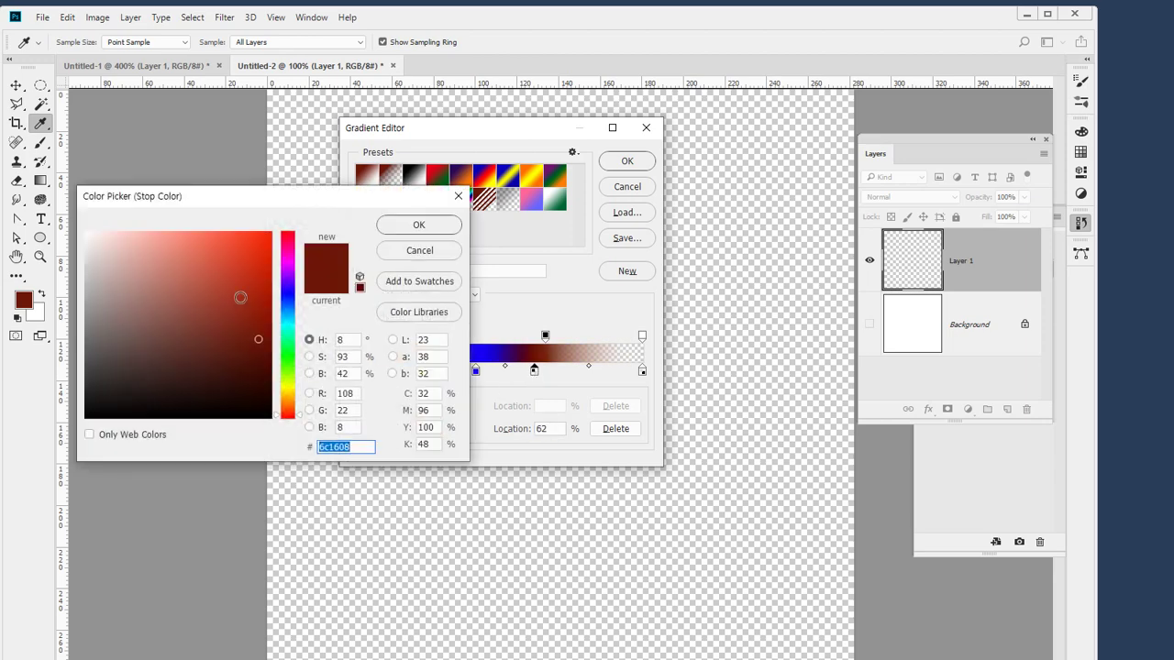
pyautogui.click(270, 232)
pyautogui.moveTo(291, 396); pyautogui.dragTo(296, 430)
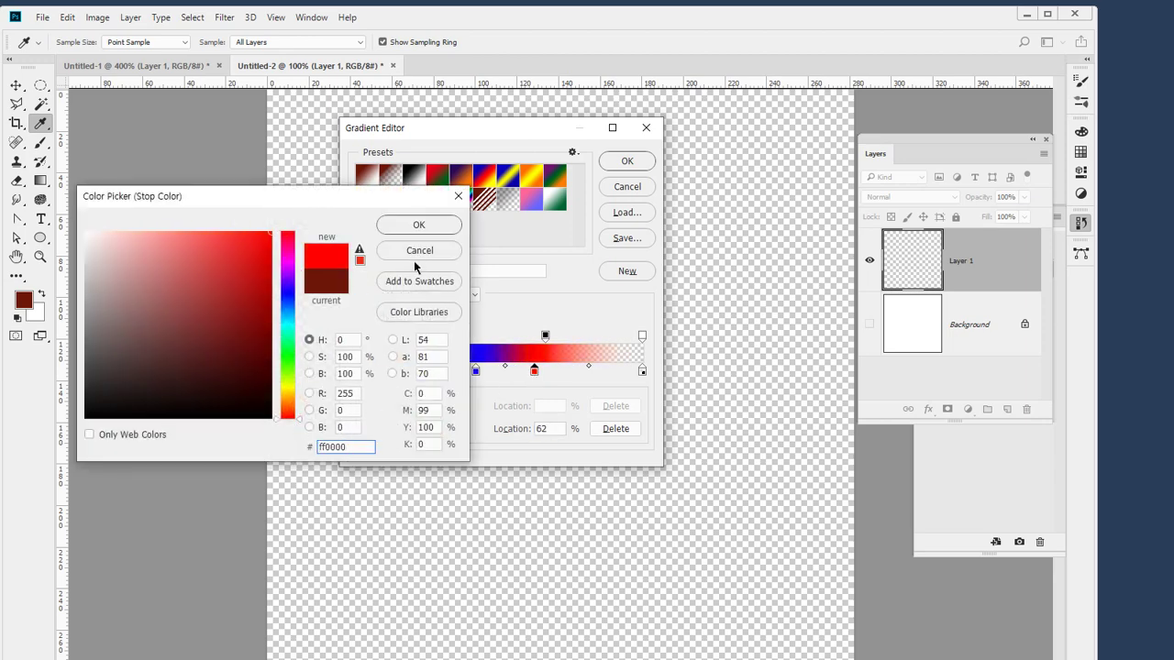
pyautogui.click(418, 225)
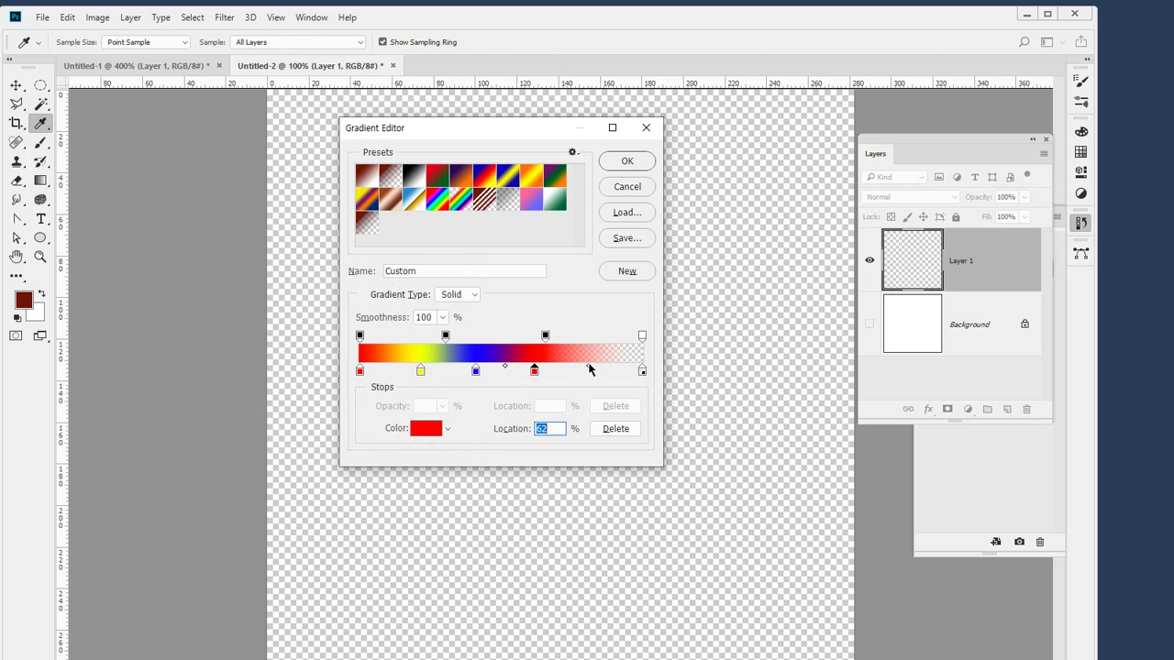
# Remove the opacity stop at 66%, move the 30% opacity stop to location 40%, and accept the custom gradient.
pyautogui.moveTo(544, 338); pyautogui.dragTo(545, 292)
pyautogui.moveTo(446, 338); pyautogui.dragTo(475, 345)
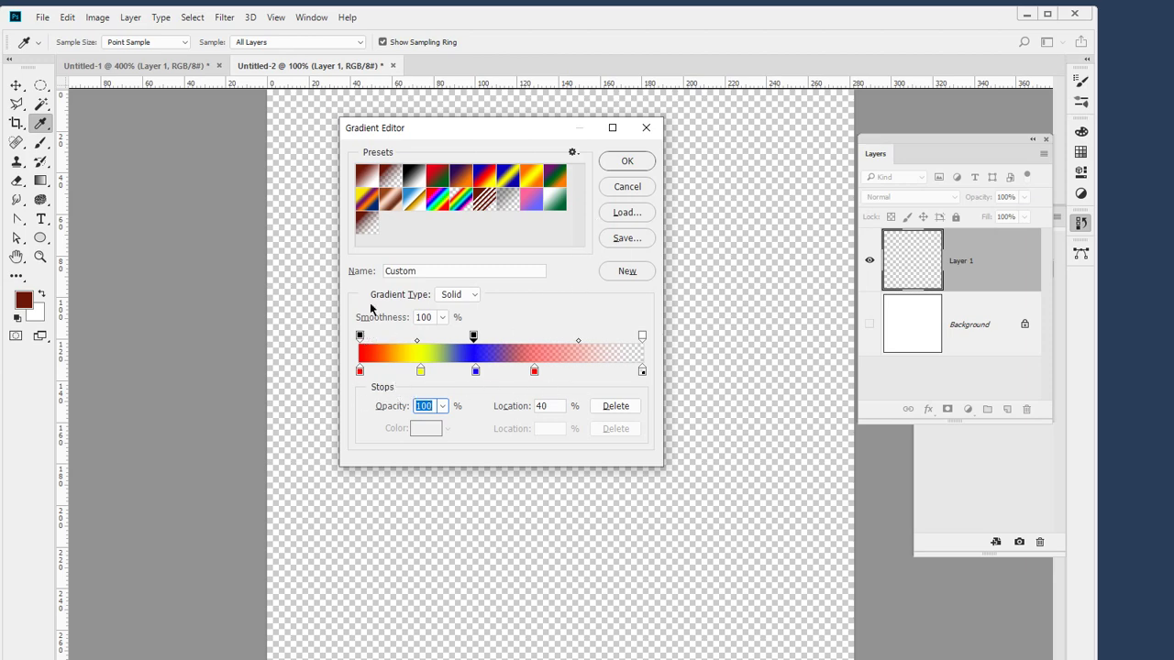
pyautogui.click(627, 161)
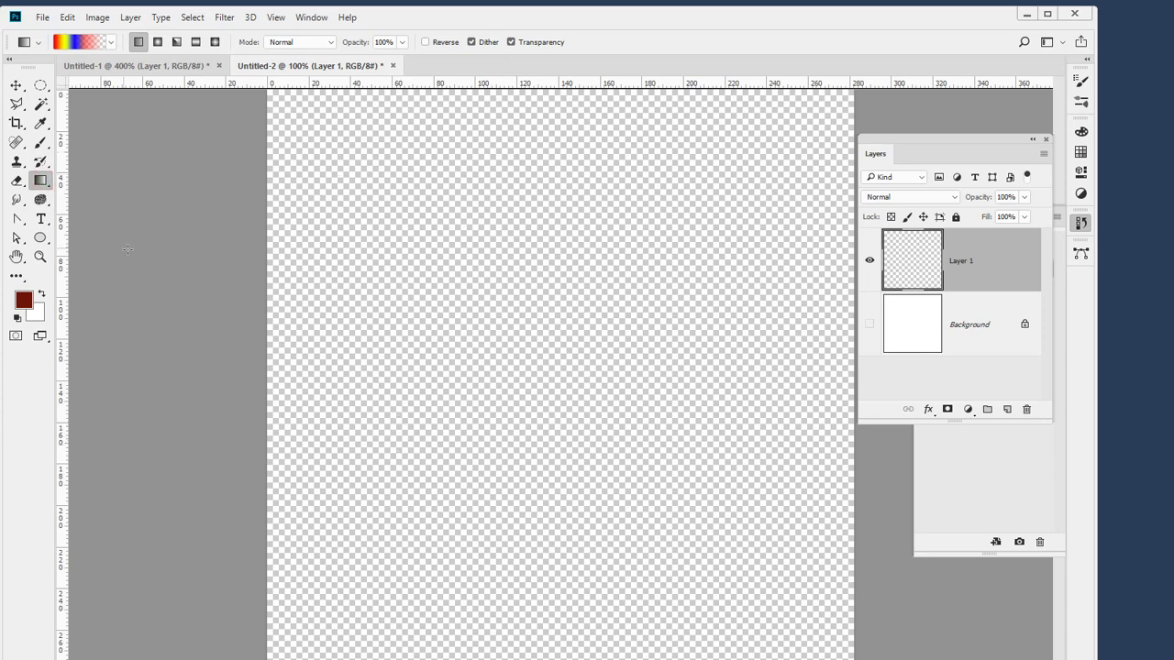
# Apply the custom linear gradient upward three times over the lower half of Layer 1, layering its color bands.
pyautogui.moveTo(531, 559); pyautogui.dragTo(525, 520)
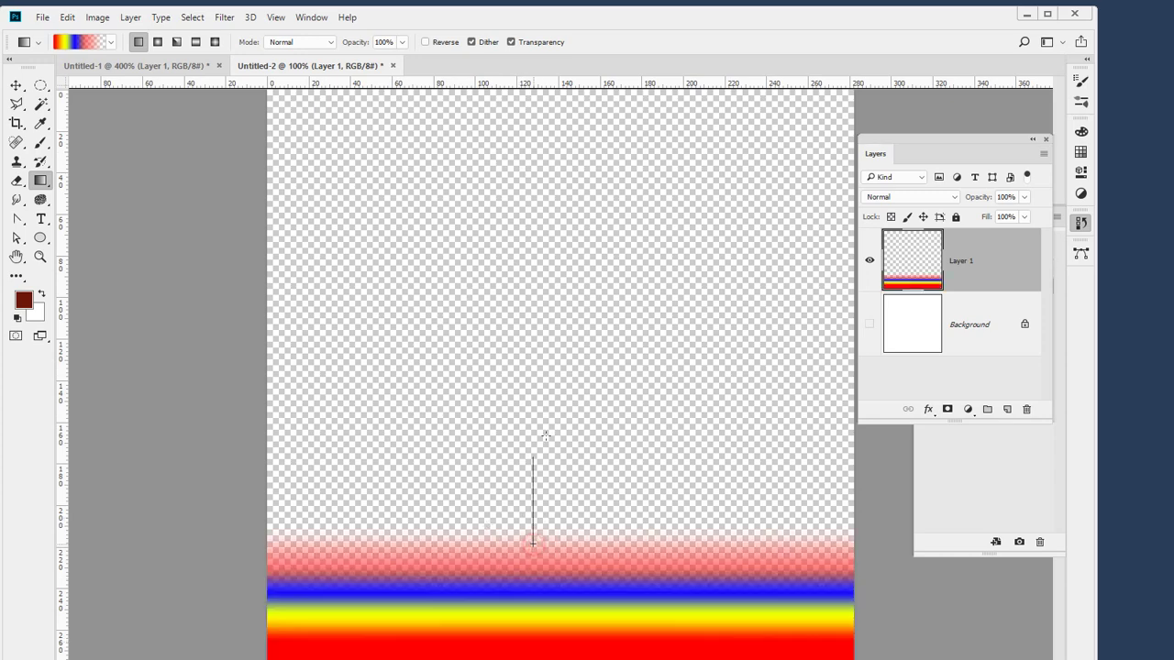
pyautogui.moveTo(545, 437); pyautogui.dragTo(536, 378)
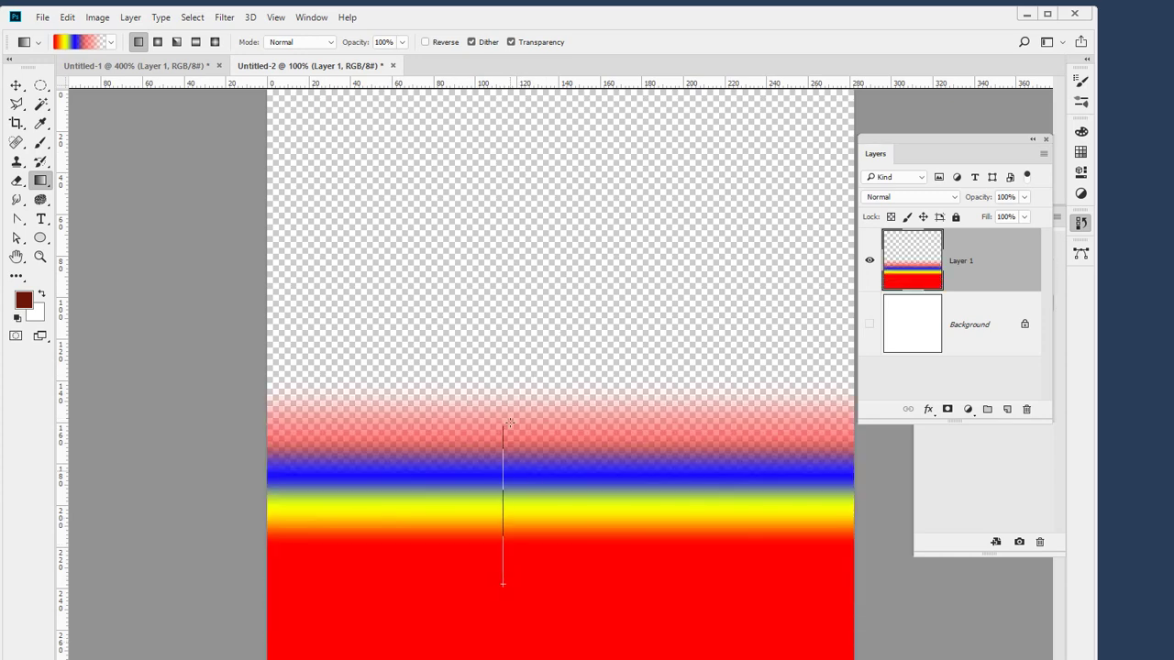
pyautogui.moveTo(510, 423); pyautogui.dragTo(510, 423)
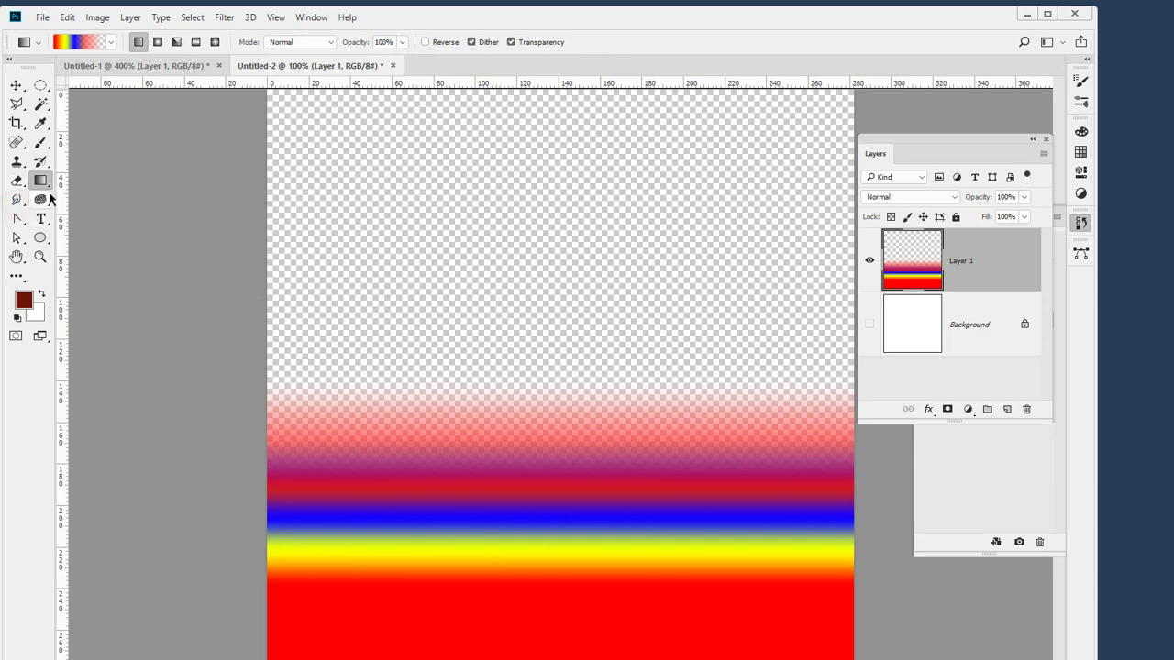
# With the Smudge tool at 36% strength, smear the color bands upward in three strokes near the canvas's left edge.
pyautogui.click(18, 200)
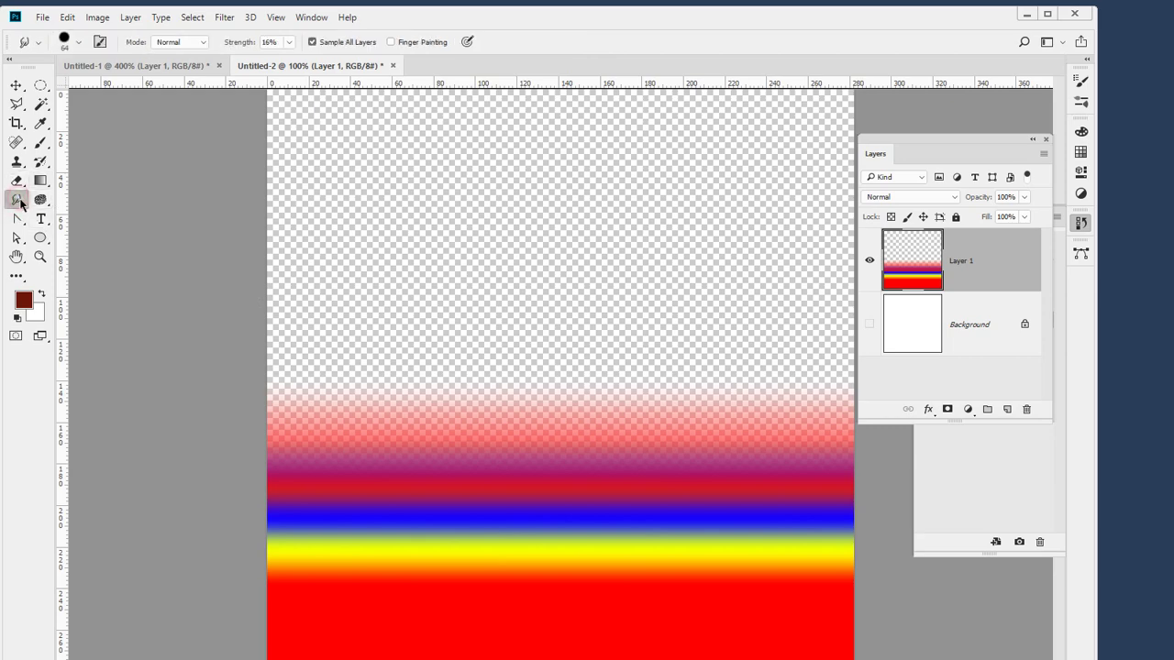
pyautogui.click(289, 44)
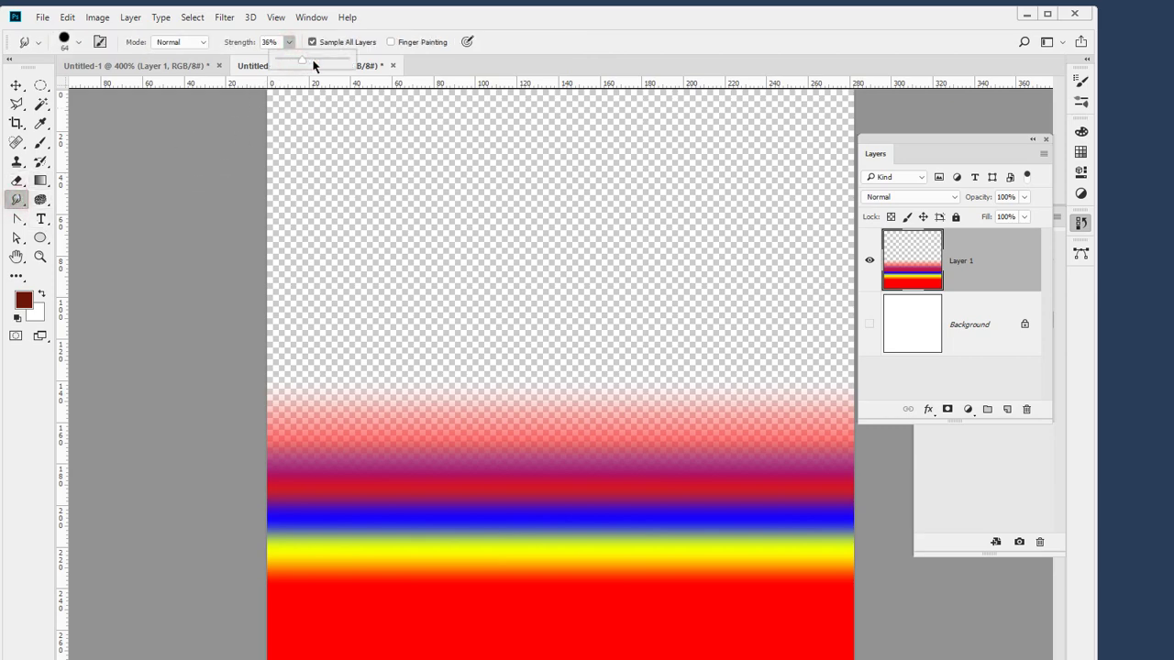
pyautogui.click(539, 36)
pyautogui.moveTo(295, 584); pyautogui.dragTo(301, 376)
pyautogui.moveTo(324, 556)
pyautogui.mouseDown()
pyautogui.moveTo(341, 552)
pyautogui.moveTo(353, 372)
pyautogui.mouseUp()
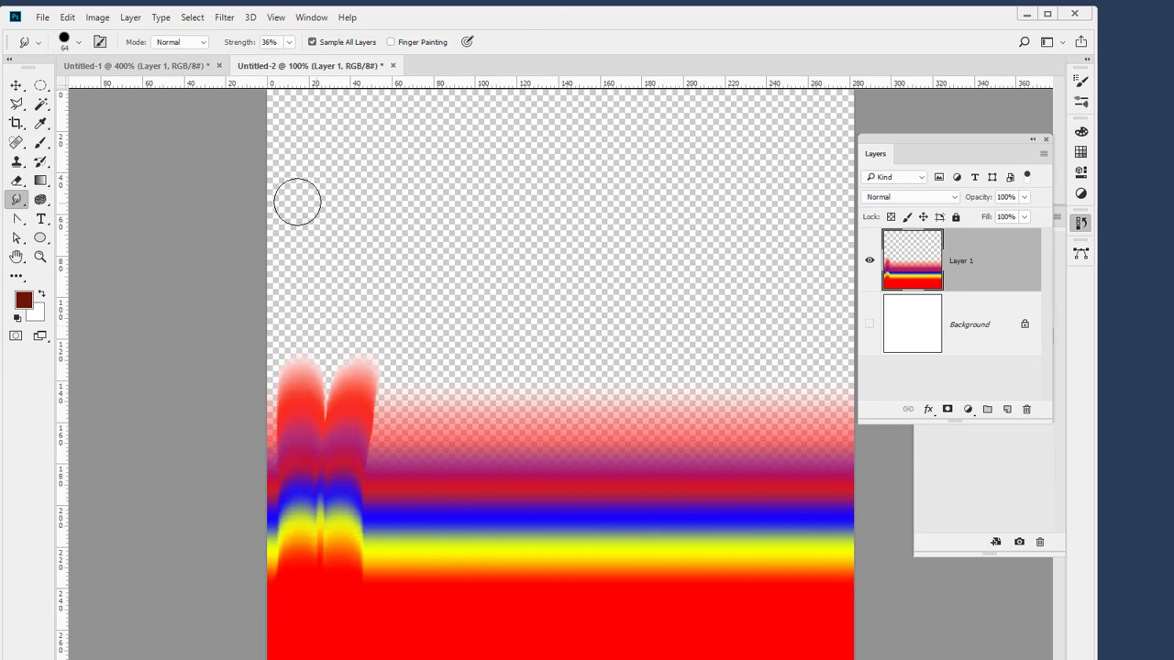
pyautogui.moveTo(383, 571); pyautogui.dragTo(412, 372)
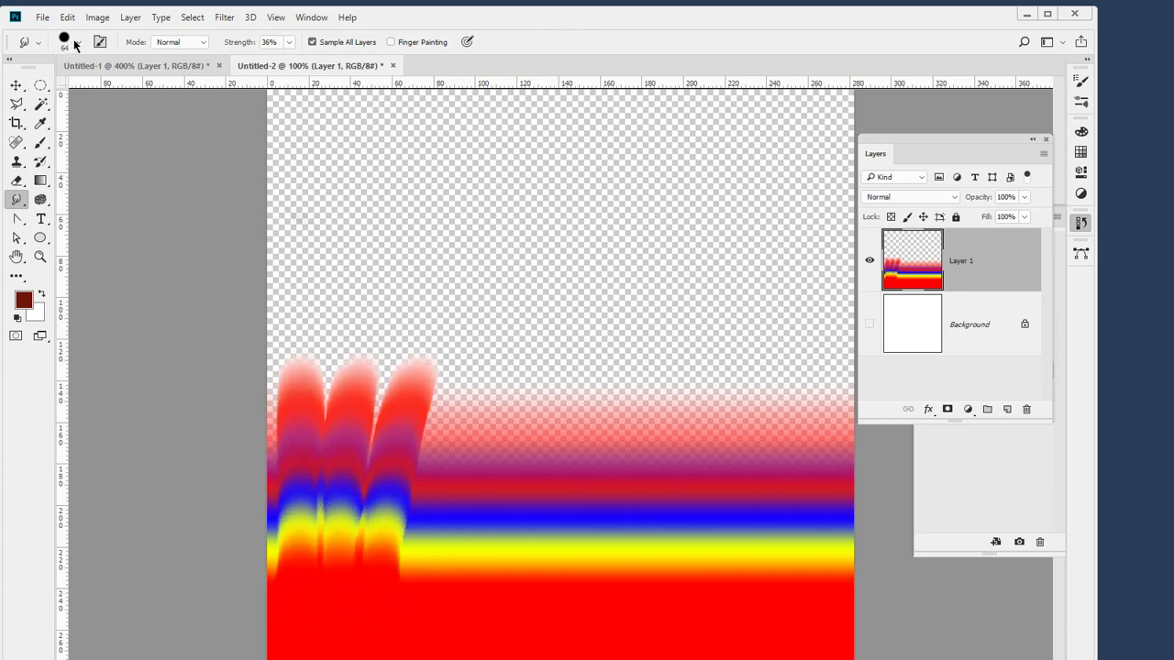
# Set the Smudge brush size to 152 px and smear the bands upward in long diagonal strokes across the left half.
pyautogui.click(78, 43)
pyautogui.moveTo(123, 95); pyautogui.dragTo(140, 95)
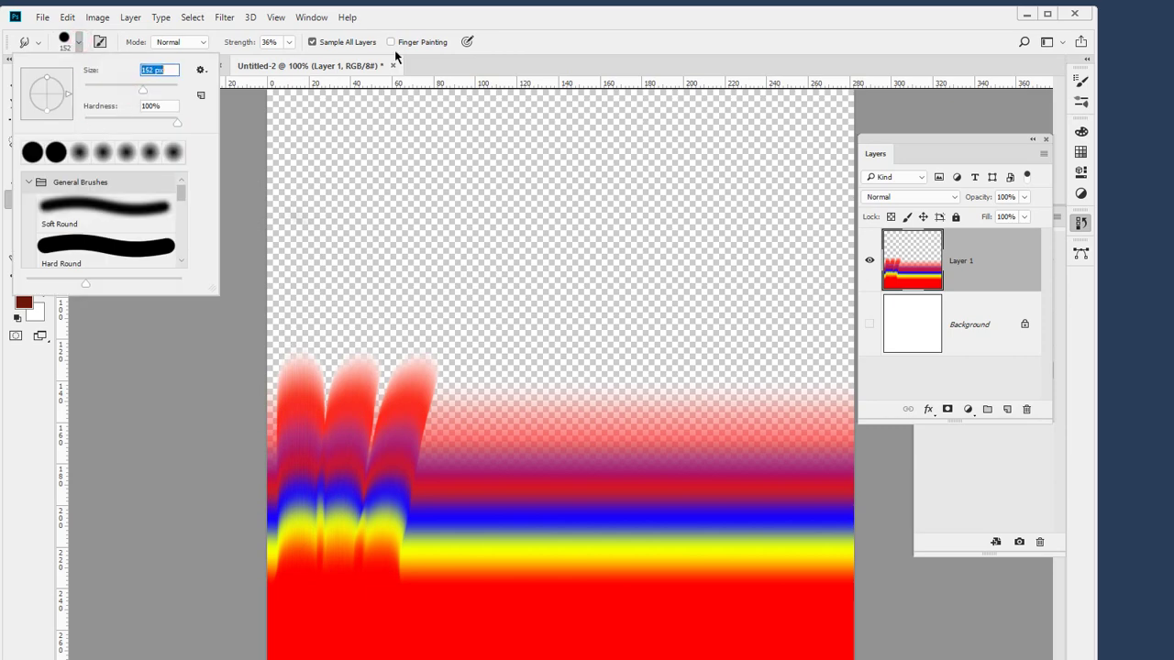
pyautogui.click(569, 39)
pyautogui.moveTo(449, 550)
pyautogui.mouseDown()
pyautogui.moveTo(417, 459)
pyautogui.moveTo(273, 202)
pyautogui.mouseUp()
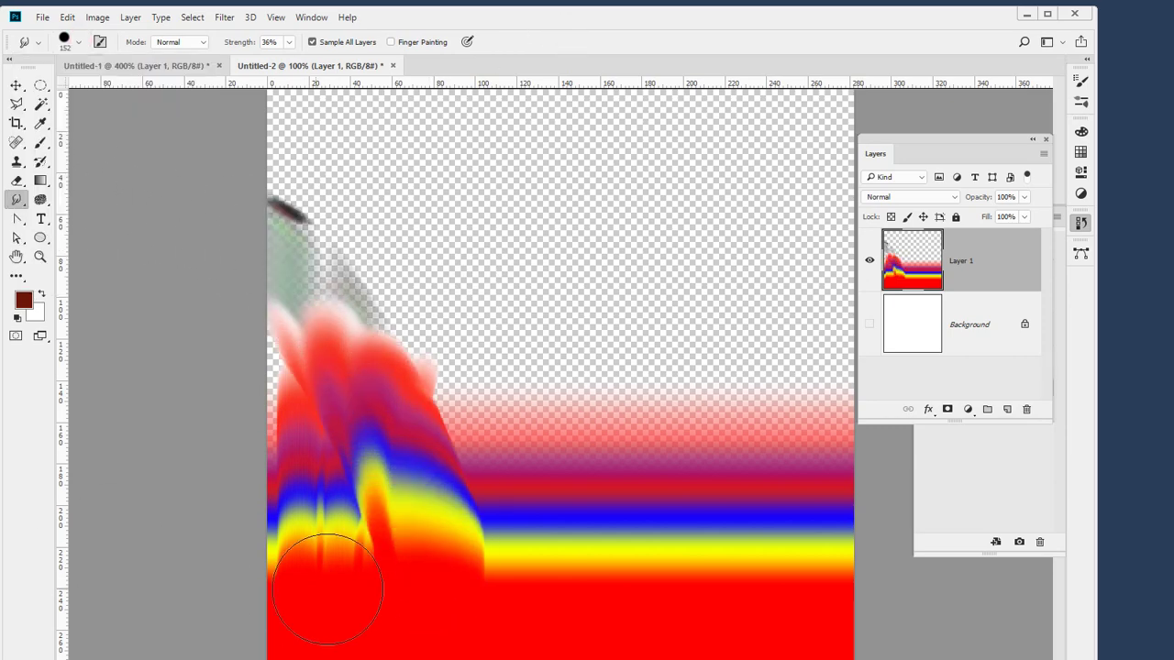
pyautogui.moveTo(419, 550); pyautogui.dragTo(511, 241)
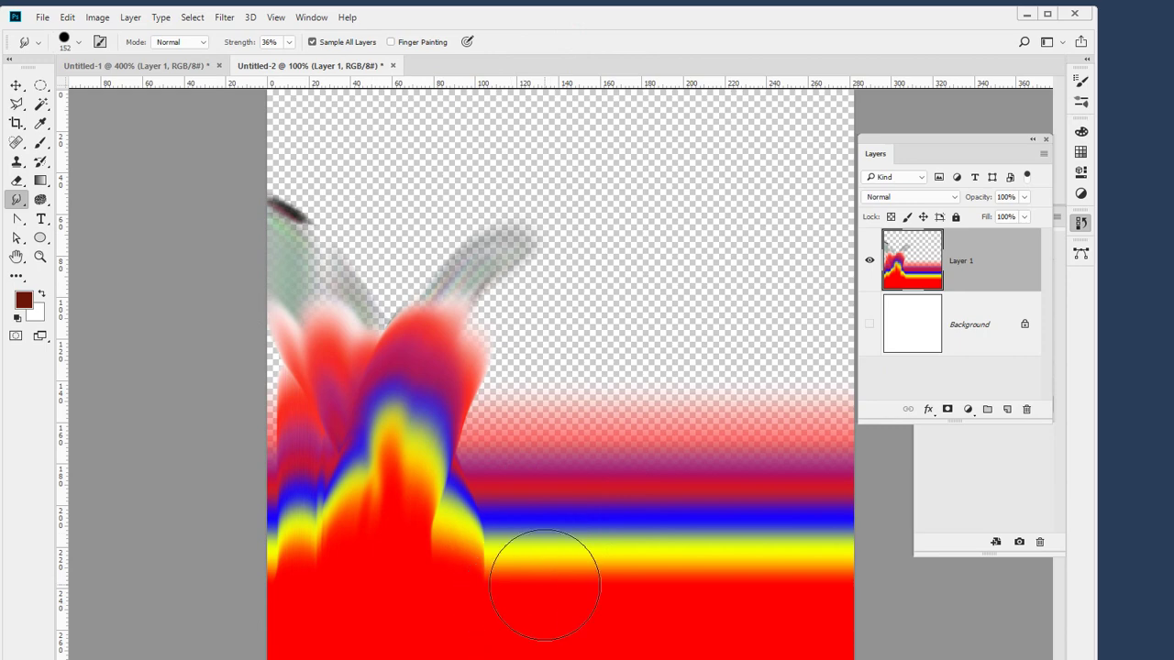
pyautogui.moveTo(545, 584)
pyautogui.mouseDown()
pyautogui.moveTo(430, 315)
pyautogui.moveTo(309, 186)
pyautogui.mouseUp()
pyautogui.moveTo(477, 561)
pyautogui.mouseDown()
pyautogui.moveTo(605, 251)
pyautogui.moveTo(603, 220)
pyautogui.mouseUp()
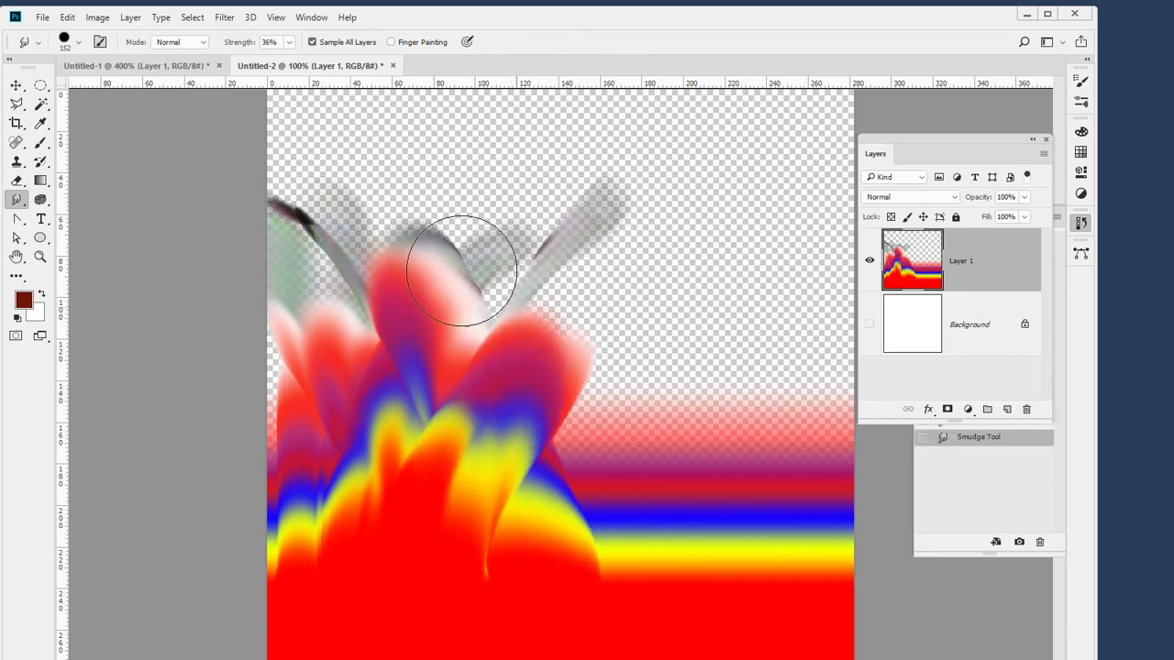
# Set the Smudge strength to 18% and smear the color bands across the right half of the canvas.
pyautogui.click(290, 42)
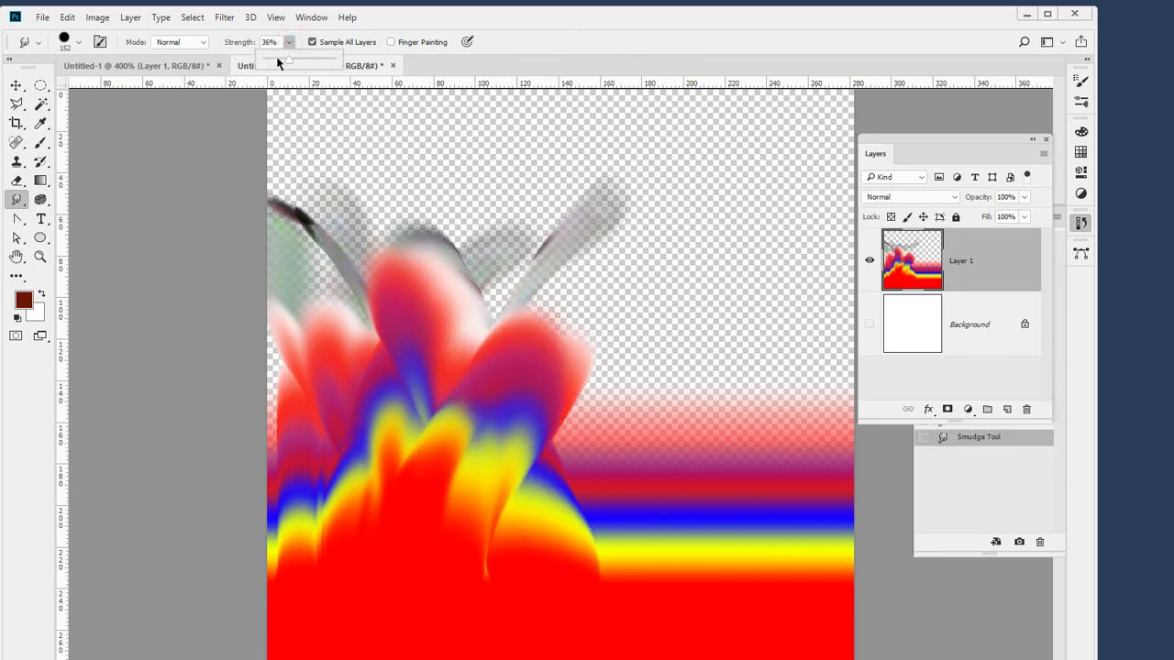
pyautogui.moveTo(630, 486)
pyautogui.mouseDown()
pyautogui.moveTo(607, 566)
pyautogui.moveTo(654, 594)
pyautogui.moveTo(666, 317)
pyautogui.moveTo(708, 504)
pyautogui.moveTo(782, 659)
pyautogui.moveTo(759, 587)
pyautogui.mouseUp()
pyautogui.moveTo(744, 341); pyautogui.dragTo(788, 362)
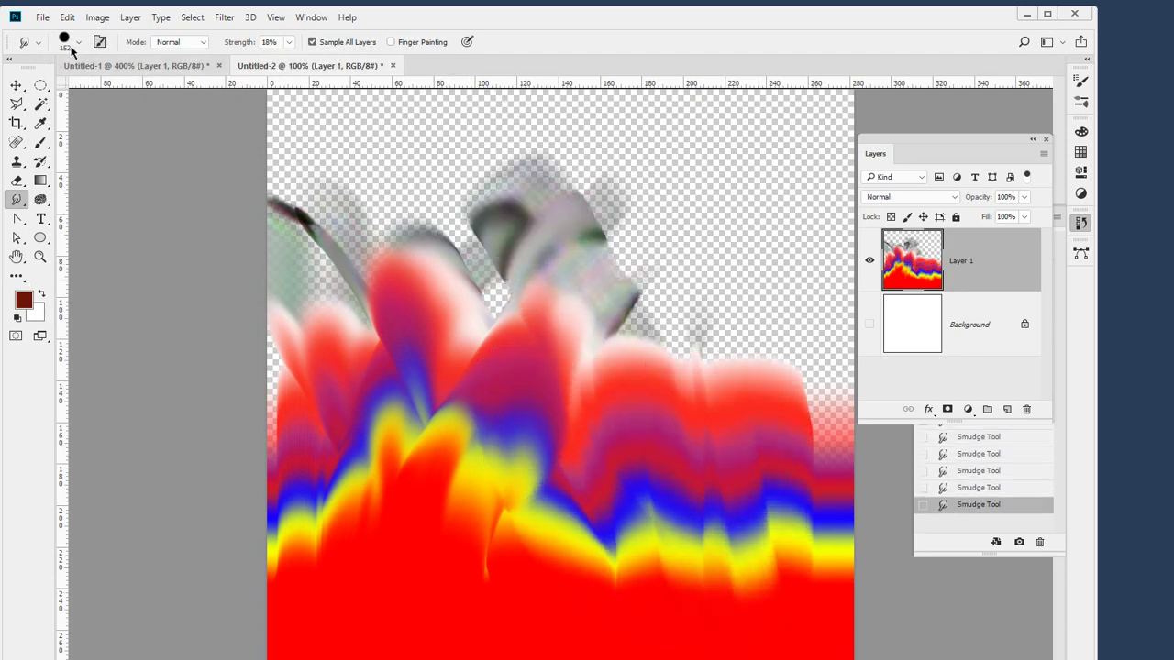
# Lower the 152 px Smudge brush's hardness and smear the bands and gray smudges in long strokes across the whole canvas.
pyautogui.click(80, 42)
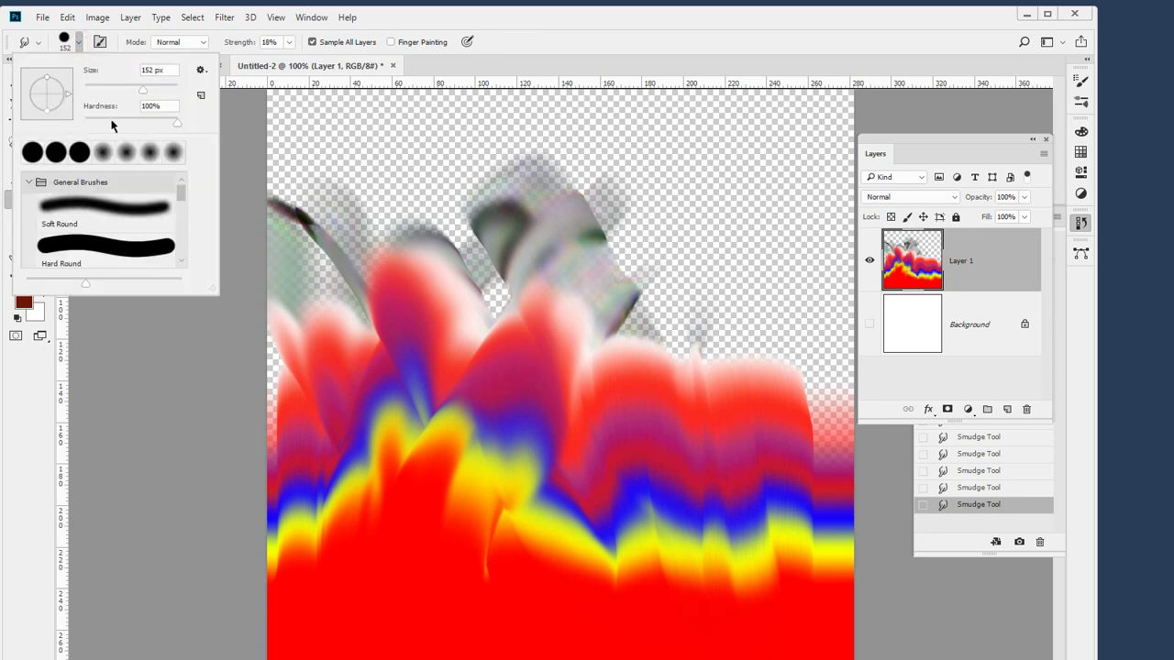
pyautogui.moveTo(112, 124); pyautogui.dragTo(66, 129)
pyautogui.click(639, 43)
pyautogui.moveTo(740, 541); pyautogui.dragTo(663, 184)
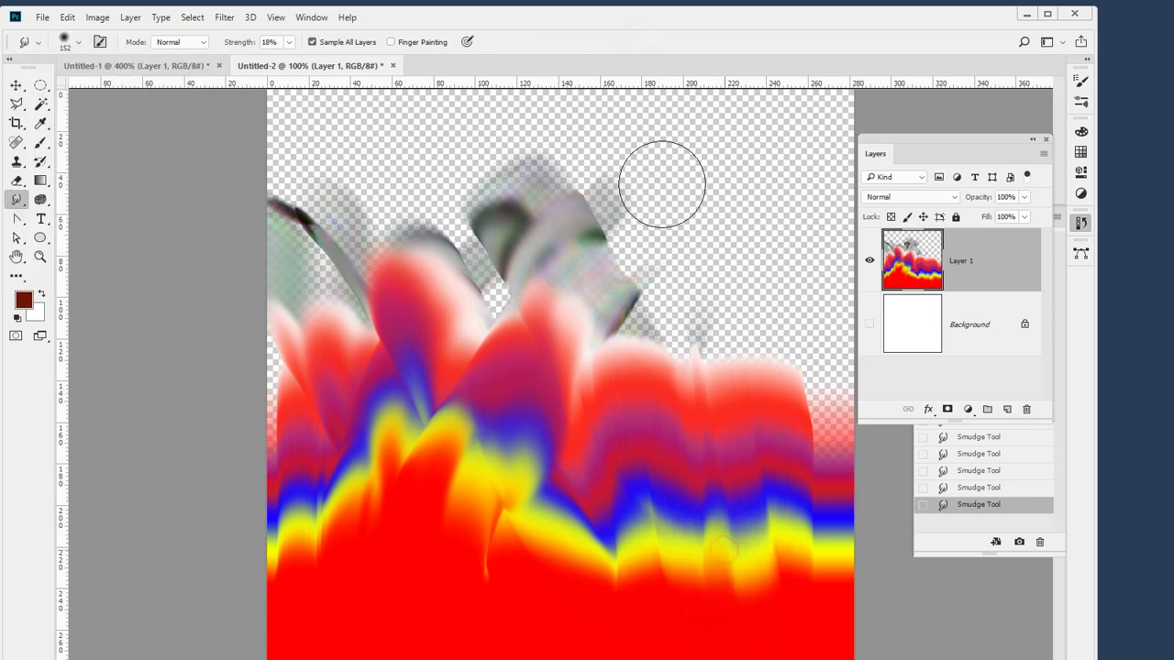
pyautogui.moveTo(584, 529)
pyautogui.mouseDown()
pyautogui.moveTo(551, 561)
pyautogui.moveTo(388, 276)
pyautogui.moveTo(230, 228)
pyautogui.mouseUp()
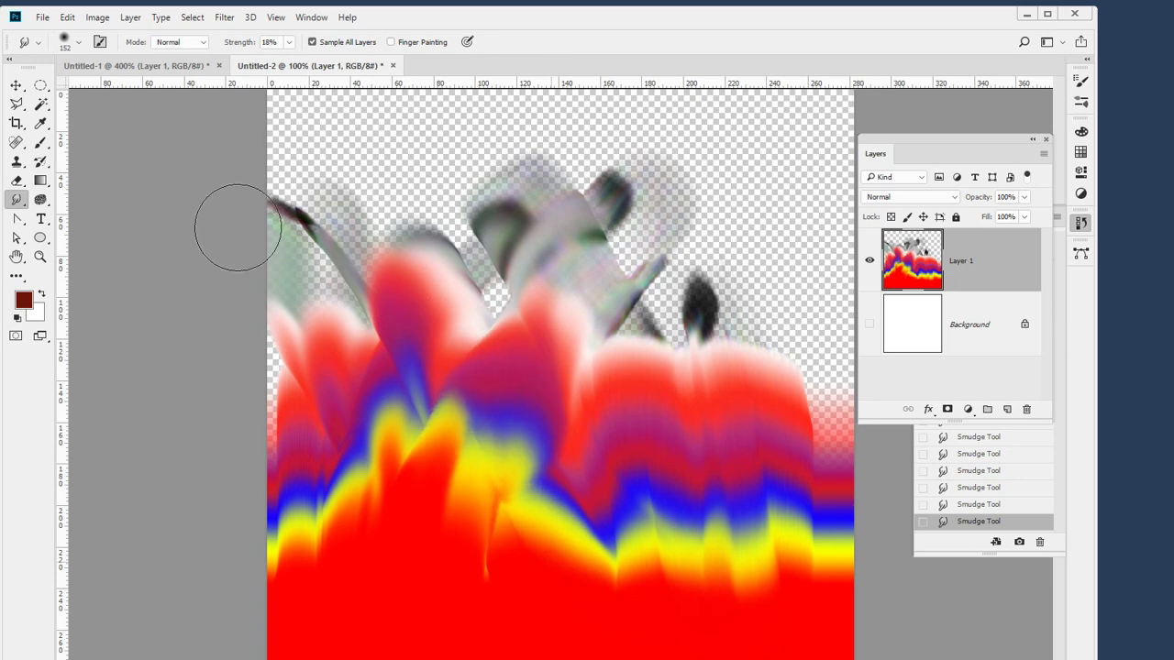
pyautogui.moveTo(396, 304)
pyautogui.mouseDown()
pyautogui.moveTo(473, 165)
pyautogui.moveTo(498, 153)
pyautogui.moveTo(523, 174)
pyautogui.mouseUp()
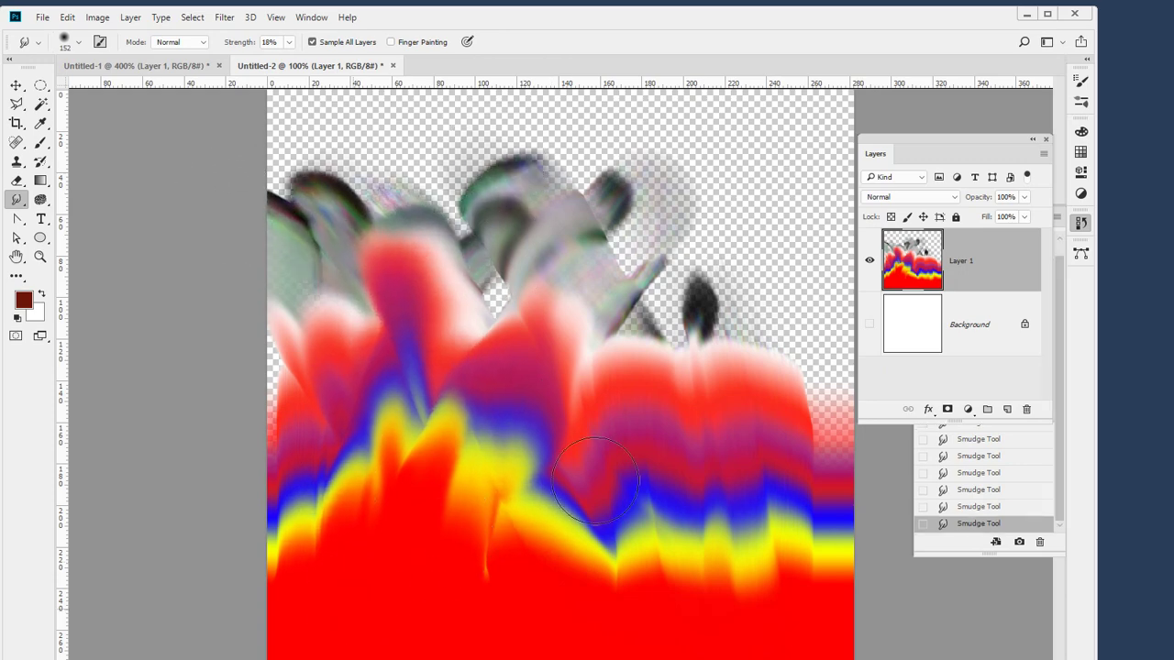
pyautogui.moveTo(626, 496)
pyautogui.mouseDown()
pyautogui.moveTo(614, 240)
pyautogui.moveTo(584, 193)
pyautogui.mouseUp()
pyautogui.moveTo(720, 541)
pyautogui.mouseDown()
pyautogui.moveTo(739, 442)
pyautogui.moveTo(860, 228)
pyautogui.mouseUp()
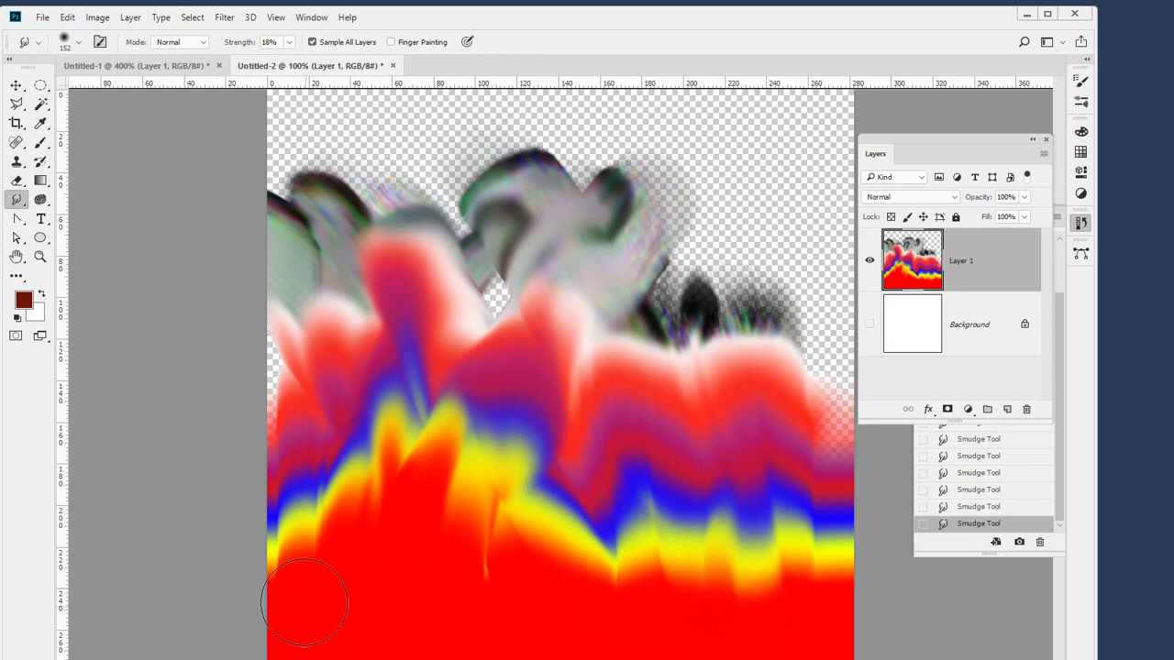
pyautogui.moveTo(298, 454); pyautogui.dragTo(362, 629)
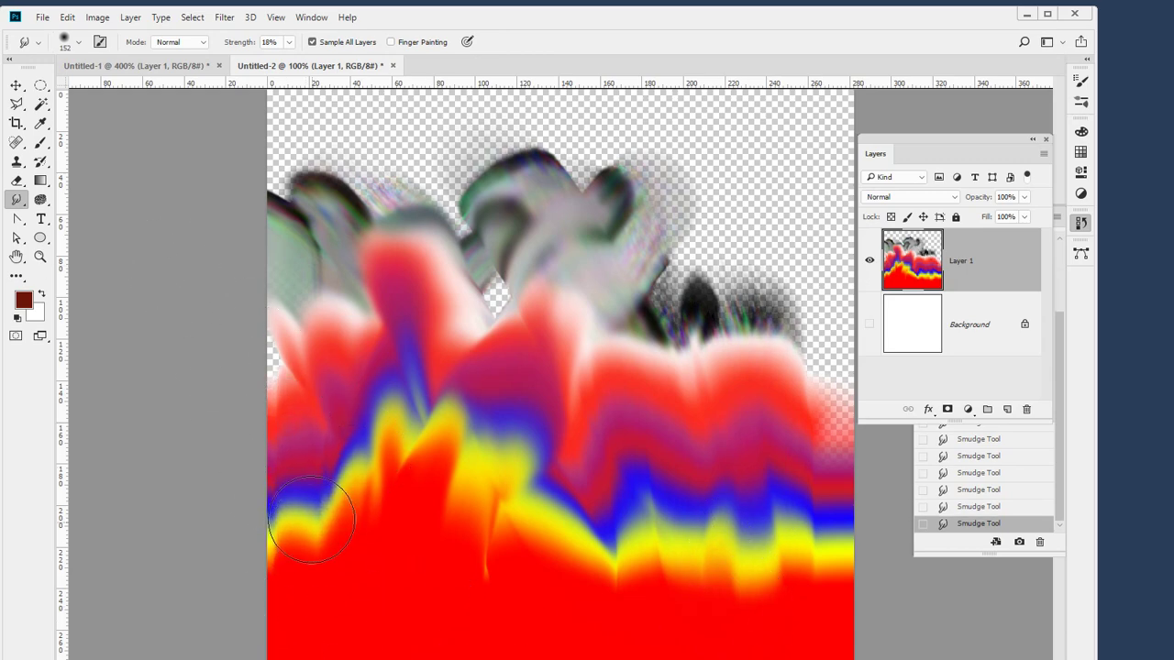
pyautogui.moveTo(312, 520); pyautogui.dragTo(414, 173)
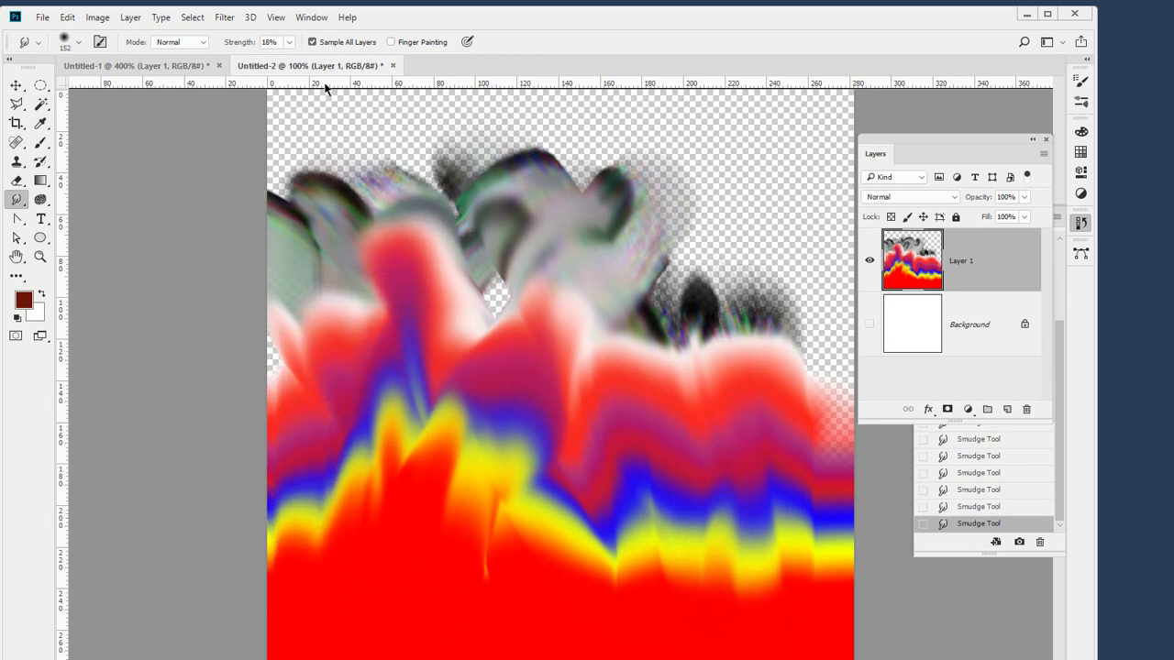
# Set the Smudge strength to 47% and smear the bands into wavy peaks across the canvas.
pyautogui.click(287, 42)
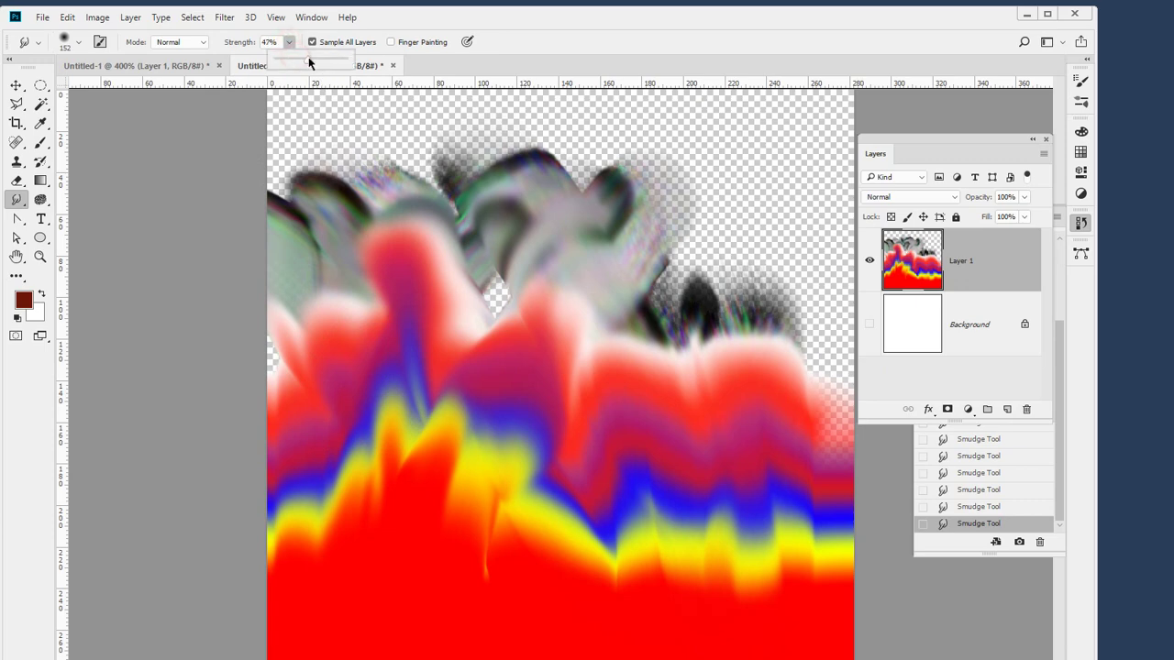
pyautogui.moveTo(415, 376); pyautogui.dragTo(523, 605)
pyautogui.moveTo(536, 458)
pyautogui.mouseDown()
pyautogui.moveTo(537, 284)
pyautogui.moveTo(440, 156)
pyautogui.moveTo(395, 161)
pyautogui.mouseUp()
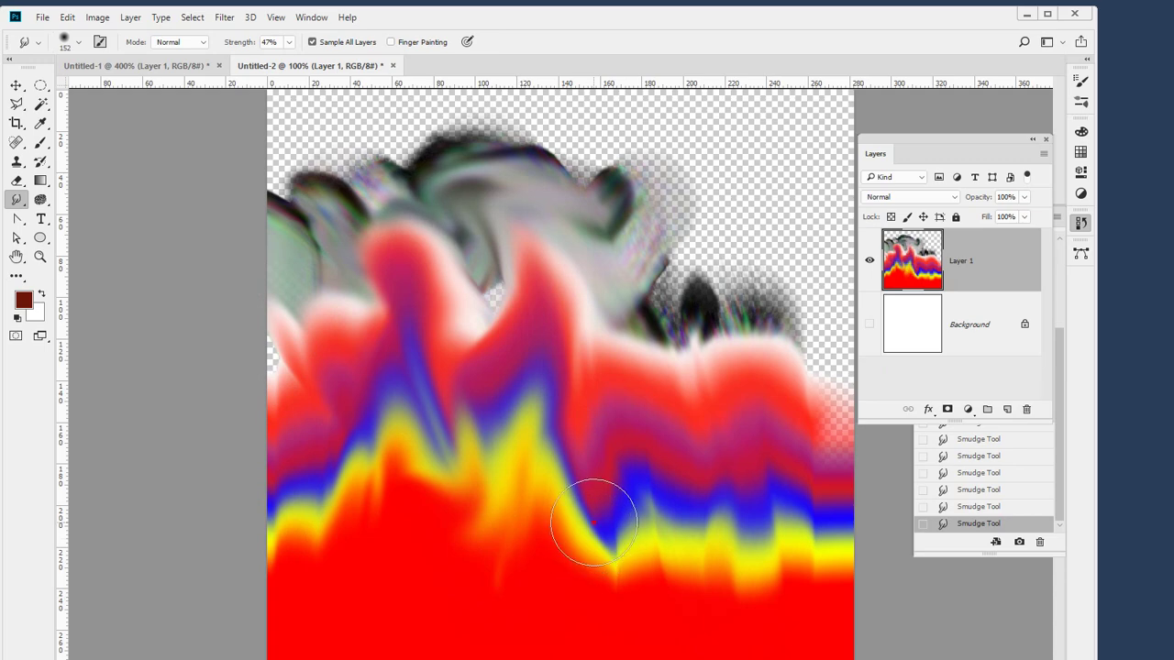
pyautogui.moveTo(663, 294); pyautogui.dragTo(733, 211)
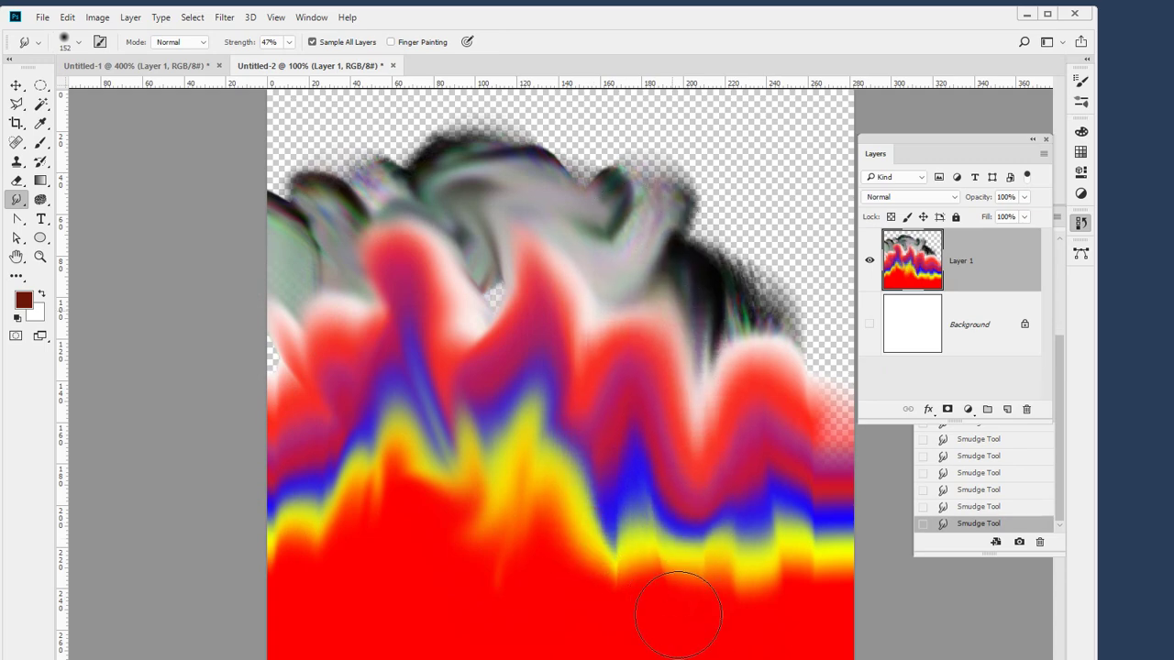
pyautogui.moveTo(473, 558)
pyautogui.mouseDown()
pyautogui.moveTo(532, 591)
pyautogui.moveTo(692, 541)
pyautogui.moveTo(706, 476)
pyautogui.moveTo(691, 275)
pyautogui.moveTo(781, 488)
pyautogui.moveTo(810, 605)
pyautogui.moveTo(794, 659)
pyautogui.moveTo(832, 364)
pyautogui.moveTo(728, 197)
pyautogui.mouseUp()
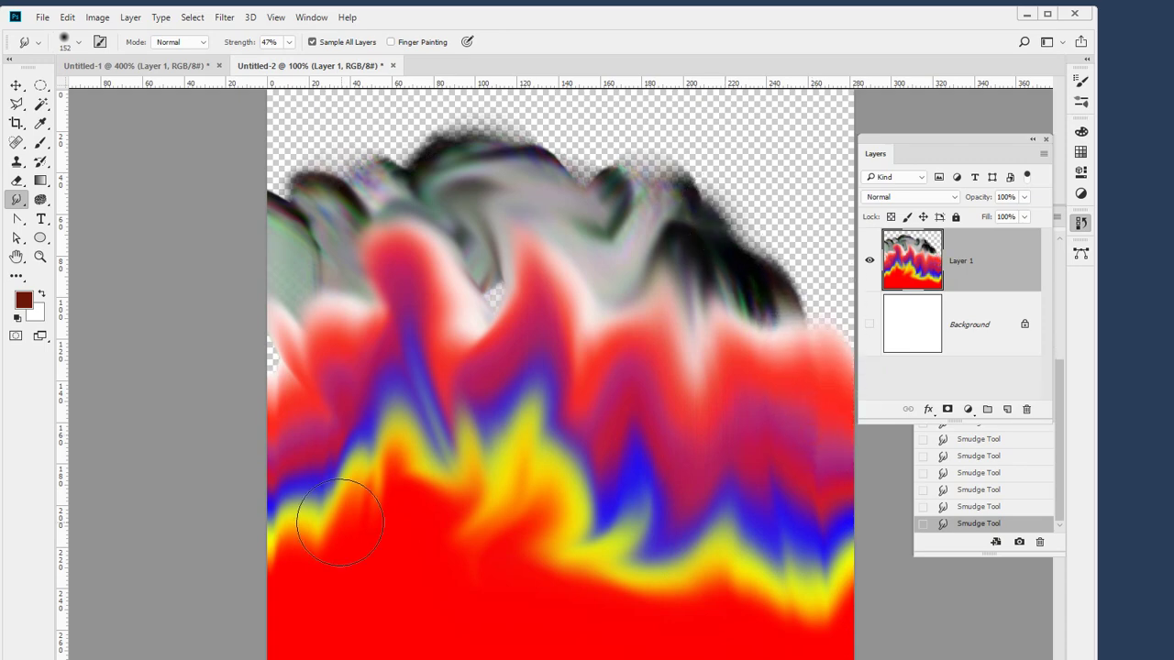
pyautogui.moveTo(333, 319)
pyautogui.mouseDown()
pyautogui.moveTo(366, 435)
pyautogui.moveTo(495, 611)
pyautogui.mouseUp()
pyautogui.moveTo(461, 449)
pyautogui.mouseDown()
pyautogui.moveTo(437, 550)
pyautogui.moveTo(483, 659)
pyautogui.moveTo(521, 659)
pyautogui.moveTo(518, 587)
pyautogui.moveTo(557, 487)
pyautogui.moveTo(577, 538)
pyautogui.moveTo(575, 659)
pyautogui.moveTo(709, 524)
pyautogui.moveTo(707, 615)
pyautogui.moveTo(682, 659)
pyautogui.moveTo(727, 539)
pyautogui.moveTo(681, 383)
pyautogui.moveTo(581, 387)
pyautogui.moveTo(462, 539)
pyautogui.moveTo(352, 519)
pyautogui.moveTo(345, 460)
pyautogui.moveTo(439, 280)
pyautogui.mouseUp()
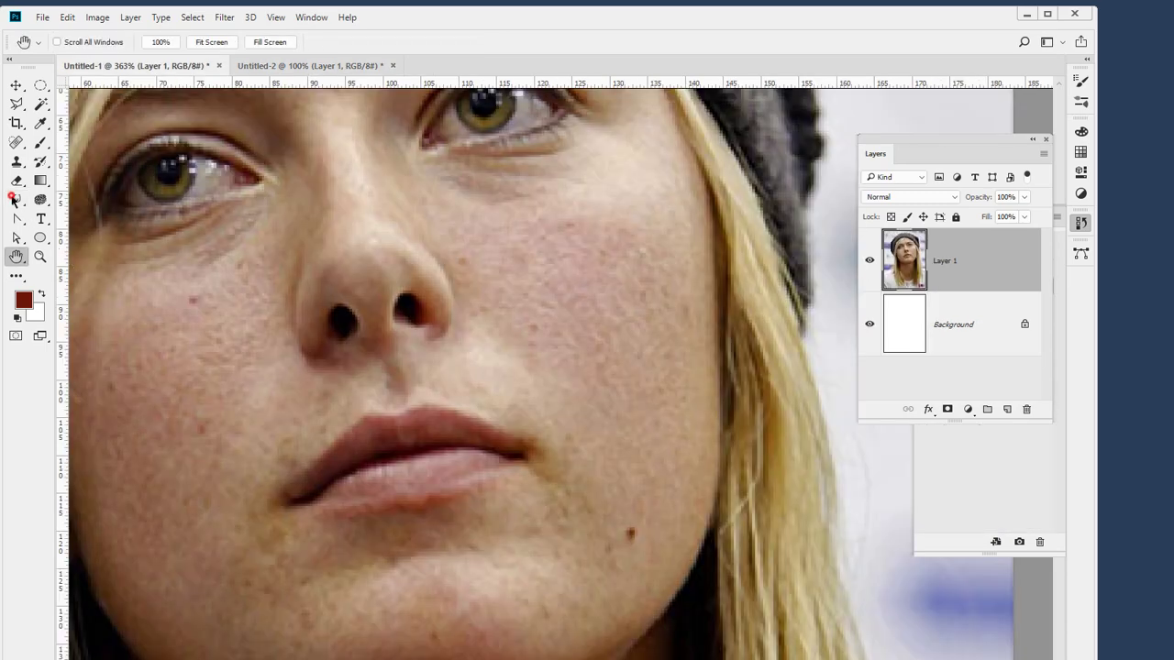
# With the Blur tool at 100% strength, soften the portrait's skin on the cheek at the image's right and on the chin.
pyautogui.click(15, 199)
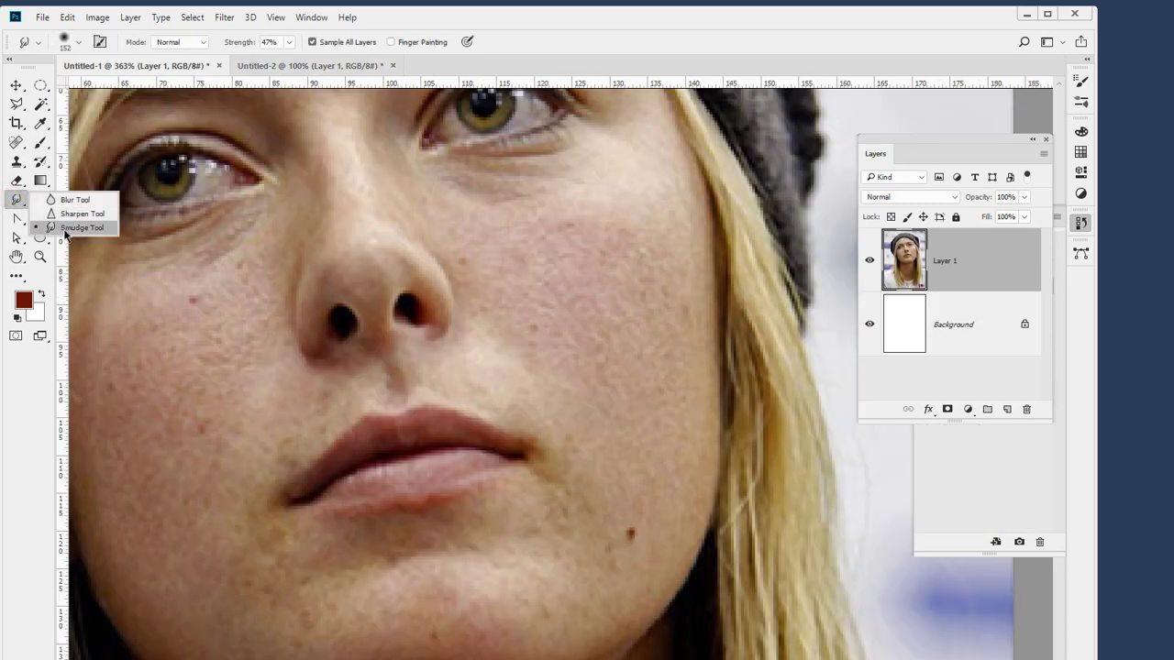
pyautogui.click(77, 200)
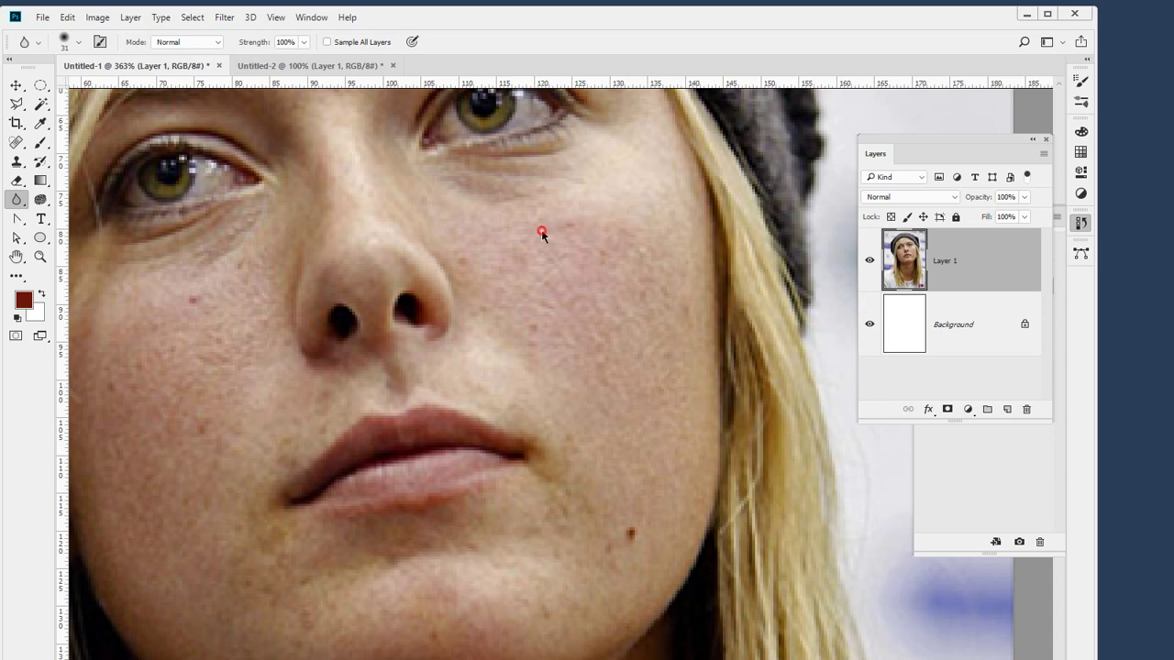
pyautogui.moveTo(542, 234)
pyautogui.mouseDown()
pyautogui.moveTo(546, 303)
pyautogui.moveTo(514, 280)
pyautogui.moveTo(517, 266)
pyautogui.moveTo(481, 252)
pyautogui.moveTo(549, 353)
pyautogui.moveTo(562, 229)
pyautogui.moveTo(529, 240)
pyautogui.moveTo(615, 246)
pyautogui.moveTo(612, 291)
pyautogui.moveTo(643, 264)
pyautogui.moveTo(609, 323)
pyautogui.moveTo(663, 273)
pyautogui.moveTo(618, 365)
pyautogui.moveTo(663, 303)
pyautogui.moveTo(611, 399)
pyautogui.moveTo(656, 347)
pyautogui.moveTo(609, 420)
pyautogui.moveTo(539, 384)
pyautogui.moveTo(494, 383)
pyautogui.moveTo(575, 418)
pyautogui.moveTo(556, 416)
pyautogui.moveTo(573, 491)
pyautogui.moveTo(580, 451)
pyautogui.moveTo(555, 527)
pyautogui.moveTo(596, 438)
pyautogui.moveTo(570, 555)
pyautogui.moveTo(640, 473)
pyautogui.moveTo(627, 520)
pyautogui.moveTo(647, 428)
pyautogui.moveTo(647, 482)
pyautogui.moveTo(670, 382)
pyautogui.moveTo(677, 225)
pyautogui.moveTo(665, 185)
pyautogui.moveTo(636, 180)
pyautogui.moveTo(489, 197)
pyautogui.moveTo(622, 176)
pyautogui.moveTo(664, 261)
pyautogui.moveTo(676, 259)
pyautogui.moveTo(676, 468)
pyautogui.moveTo(634, 561)
pyautogui.moveTo(587, 598)
pyautogui.moveTo(546, 553)
pyautogui.moveTo(574, 555)
pyautogui.mouseUp()
pyautogui.scroll(-5, 602, 440)
pyautogui.moveTo(613, 398)
pyautogui.mouseDown()
pyautogui.moveTo(493, 448)
pyautogui.moveTo(597, 400)
pyautogui.moveTo(492, 464)
pyautogui.moveTo(436, 451)
pyautogui.moveTo(585, 399)
pyautogui.moveTo(521, 402)
pyautogui.moveTo(461, 439)
pyautogui.moveTo(567, 329)
pyautogui.moveTo(472, 360)
pyautogui.moveTo(381, 363)
pyautogui.moveTo(470, 362)
pyautogui.moveTo(352, 401)
pyautogui.moveTo(487, 403)
pyautogui.moveTo(460, 445)
pyautogui.moveTo(314, 450)
pyautogui.mouseUp()
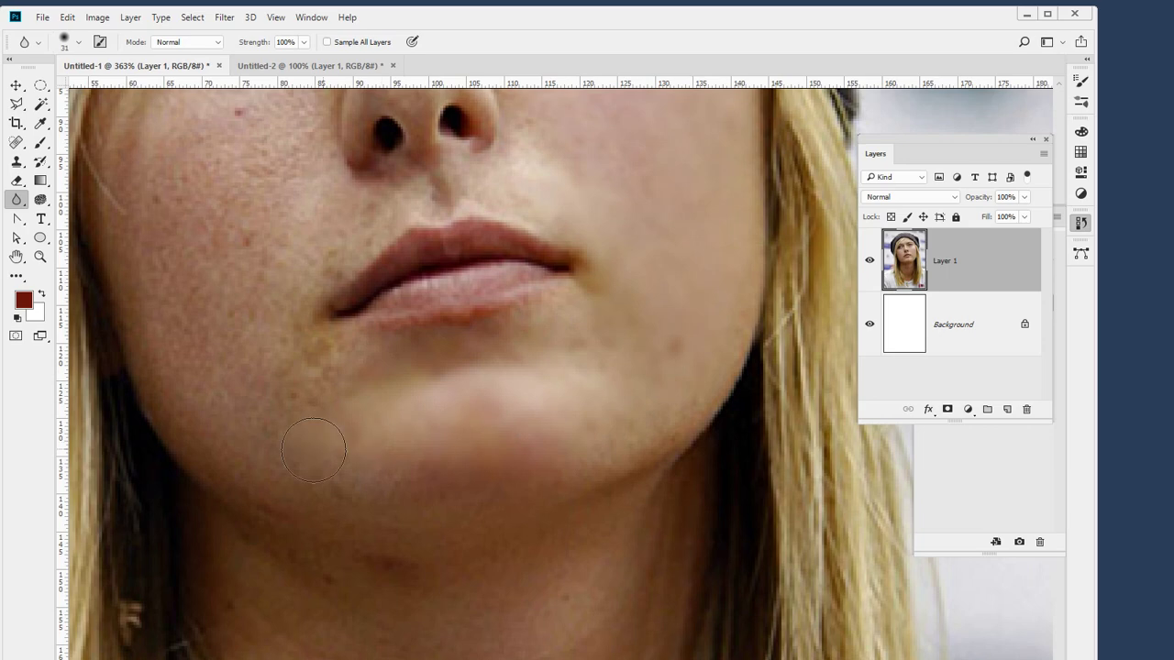
# Blur the skin on the cheek and jaw at the image's left, and touch up the opposite cheek.
pyautogui.moveTo(271, 385)
pyautogui.mouseDown()
pyautogui.moveTo(279, 309)
pyautogui.moveTo(292, 359)
pyautogui.moveTo(257, 308)
pyautogui.moveTo(199, 295)
pyautogui.moveTo(220, 407)
pyautogui.moveTo(162, 313)
pyautogui.moveTo(198, 417)
pyautogui.moveTo(157, 307)
pyautogui.moveTo(205, 399)
pyautogui.mouseUp()
pyautogui.moveTo(181, 238); pyautogui.dragTo(222, 374)
pyautogui.moveTo(204, 318)
pyautogui.mouseDown()
pyautogui.moveTo(225, 383)
pyautogui.moveTo(221, 432)
pyautogui.moveTo(257, 294)
pyautogui.moveTo(263, 346)
pyautogui.mouseUp()
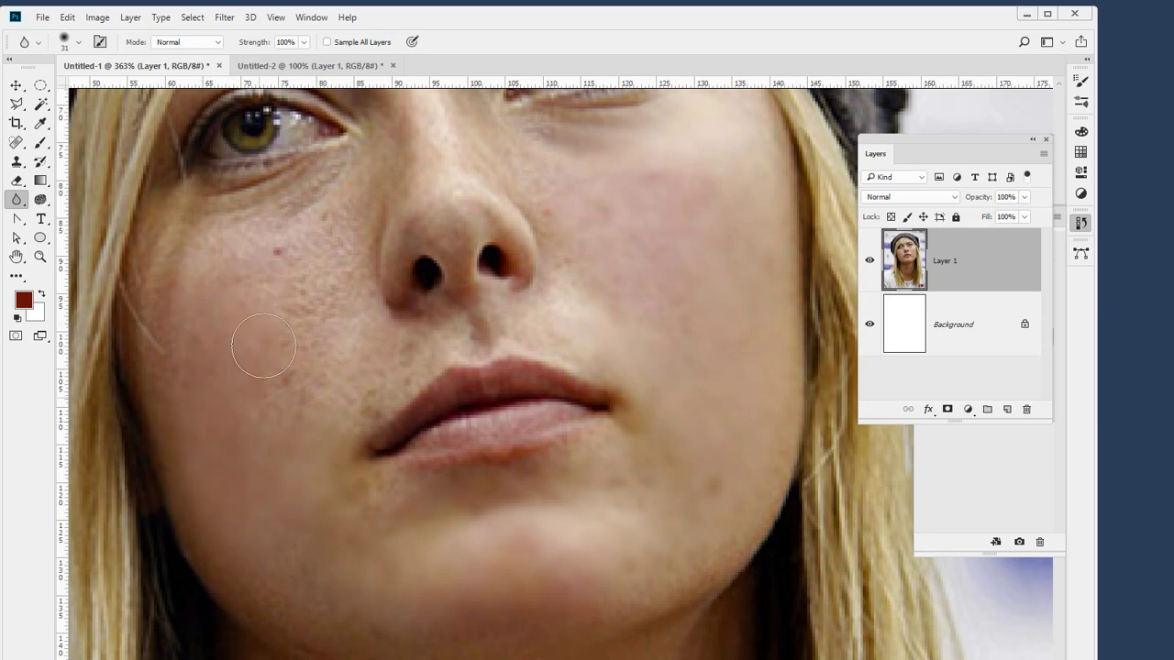
pyautogui.moveTo(283, 301)
pyautogui.mouseDown()
pyautogui.moveTo(281, 401)
pyautogui.moveTo(309, 288)
pyautogui.moveTo(310, 352)
pyautogui.moveTo(288, 425)
pyautogui.moveTo(323, 240)
pyautogui.moveTo(316, 250)
pyautogui.moveTo(348, 223)
pyautogui.moveTo(331, 295)
pyautogui.moveTo(337, 353)
pyautogui.moveTo(325, 248)
pyautogui.moveTo(253, 290)
pyautogui.moveTo(291, 253)
pyautogui.moveTo(229, 276)
pyautogui.moveTo(258, 272)
pyautogui.moveTo(308, 393)
pyautogui.moveTo(387, 356)
pyautogui.moveTo(318, 444)
pyautogui.moveTo(364, 520)
pyautogui.moveTo(408, 537)
pyautogui.moveTo(299, 506)
pyautogui.moveTo(261, 535)
pyautogui.moveTo(210, 361)
pyautogui.moveTo(216, 442)
pyautogui.moveTo(185, 429)
pyautogui.moveTo(237, 565)
pyautogui.moveTo(296, 579)
pyautogui.mouseUp()
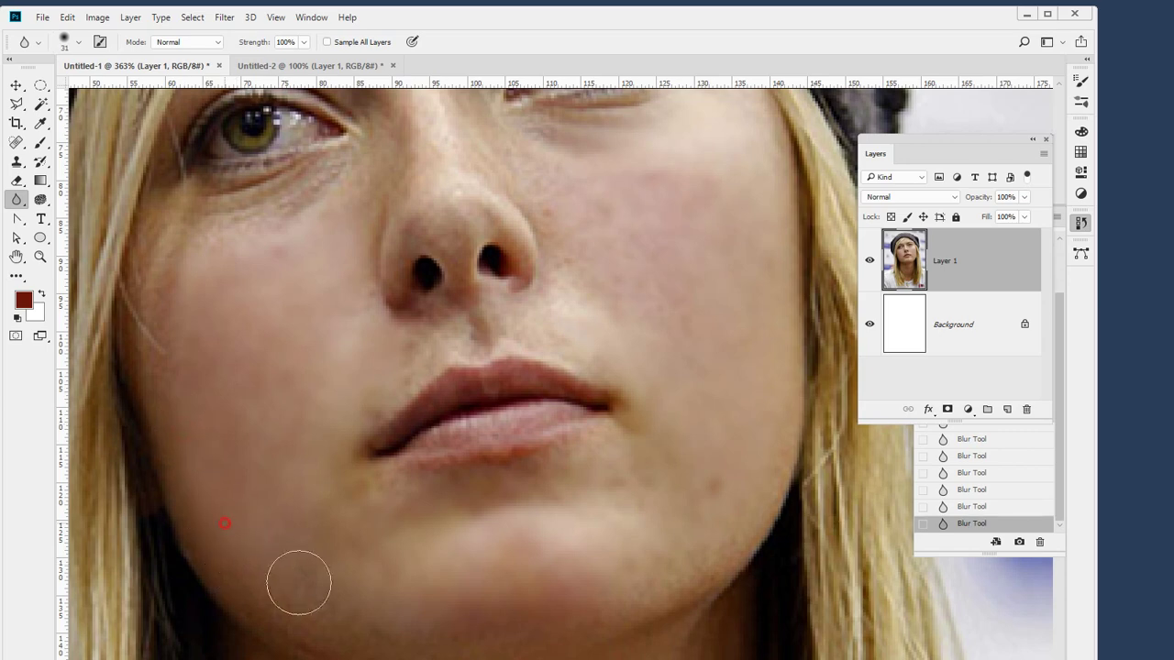
pyautogui.moveTo(616, 265)
pyautogui.mouseDown()
pyautogui.moveTo(581, 210)
pyautogui.moveTo(641, 317)
pyautogui.moveTo(595, 315)
pyautogui.moveTo(603, 304)
pyautogui.mouseUp()
# Compare the face at the Paste history state with the last Blur Tool state, and view the portrait at 100%.
pyautogui.click(965, 528)
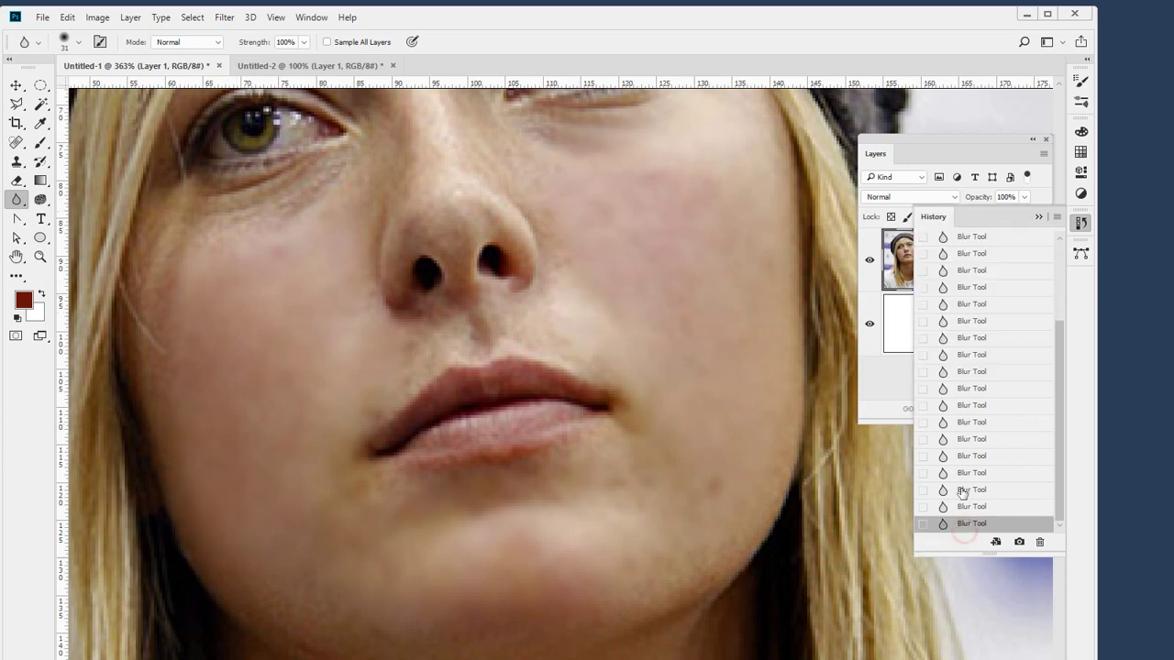
pyautogui.scroll(5, 986, 367)
pyautogui.scroll(1, 998, 303)
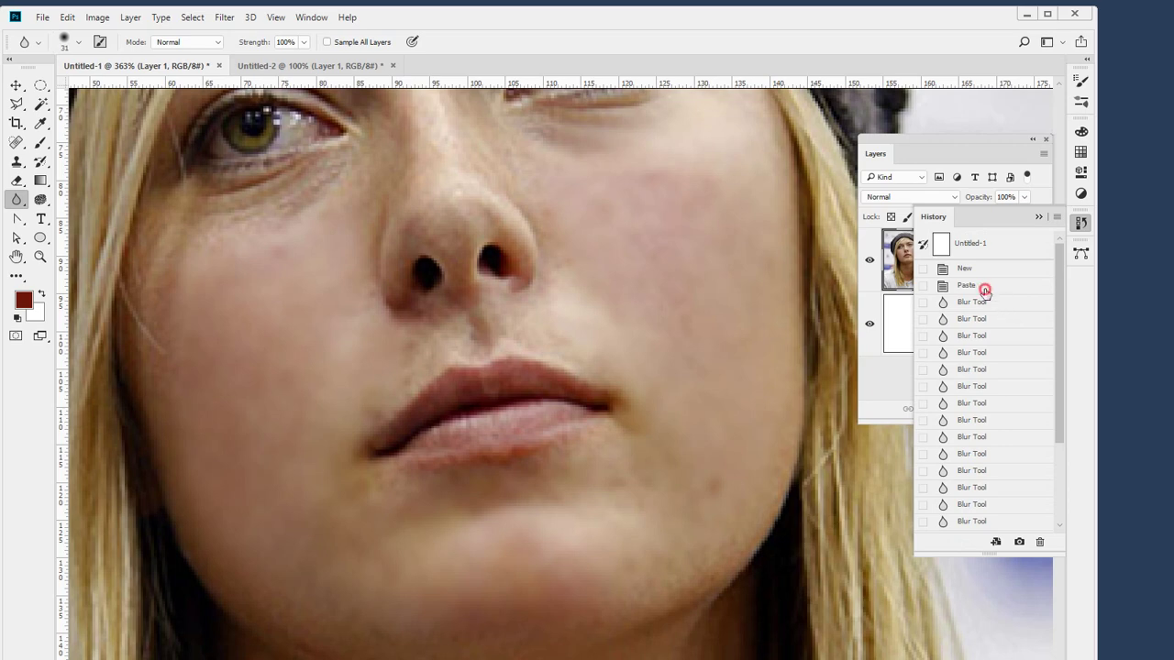
pyautogui.click(984, 290)
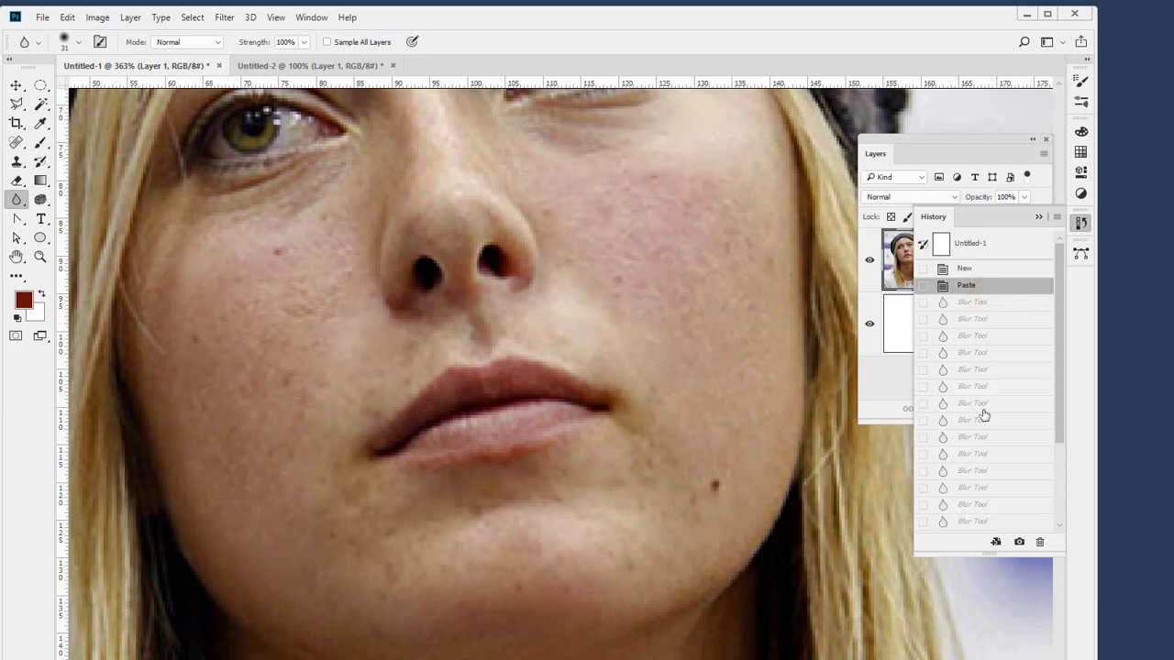
pyautogui.scroll(-3, 983, 416)
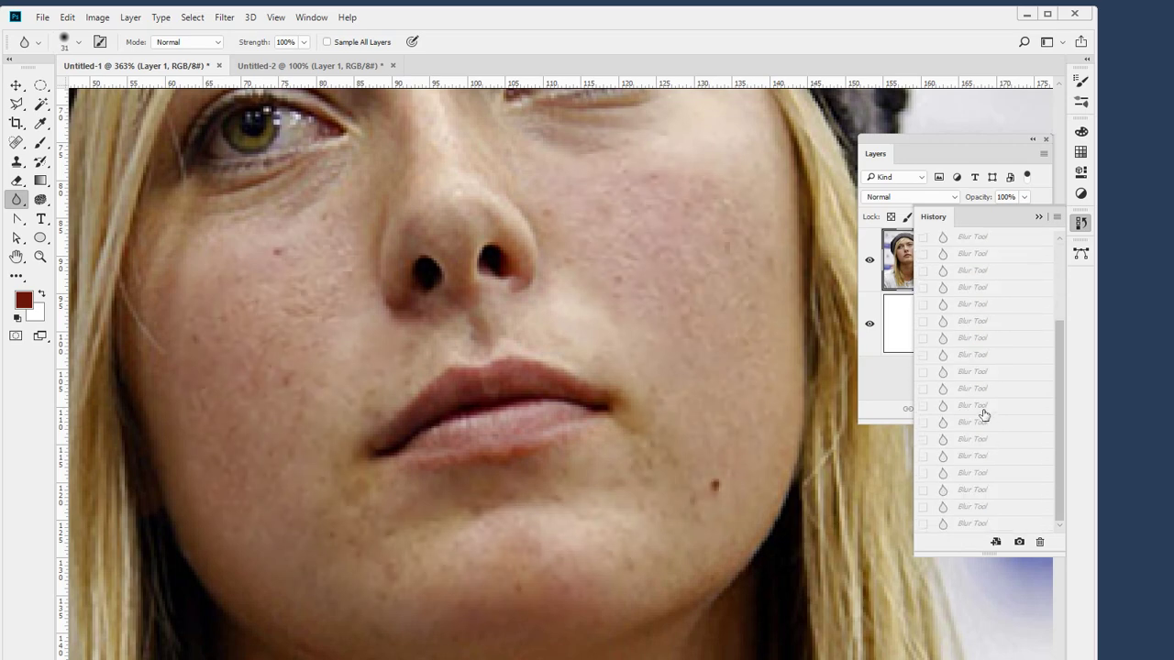
pyautogui.click(968, 524)
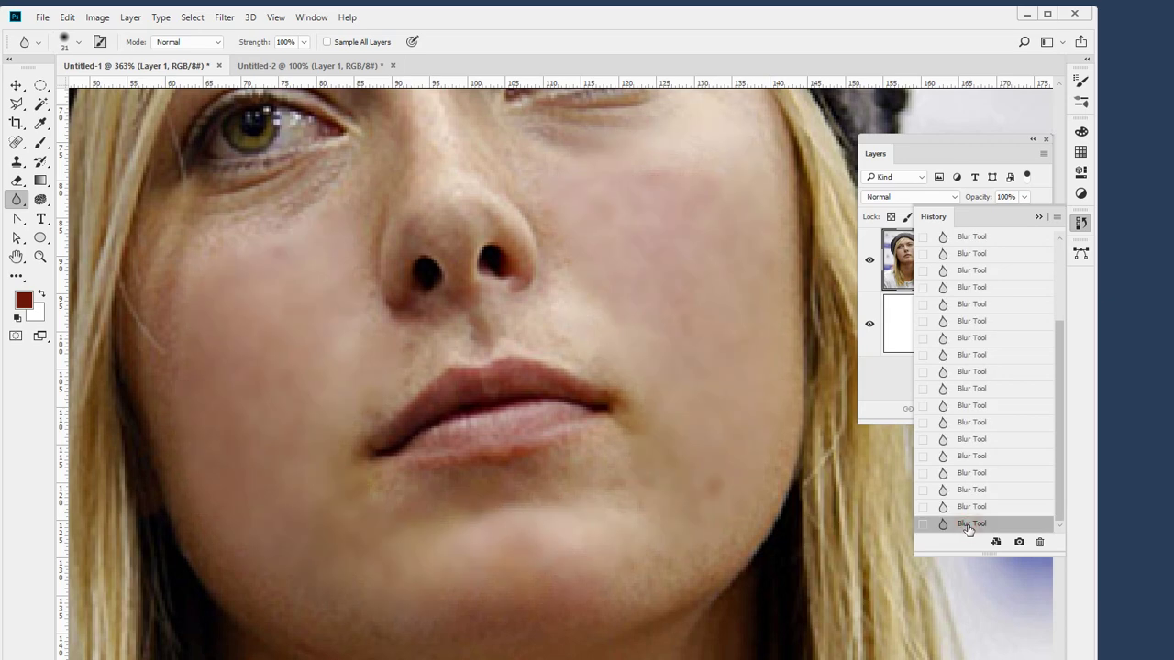
pyautogui.doubleClick(38, 257)
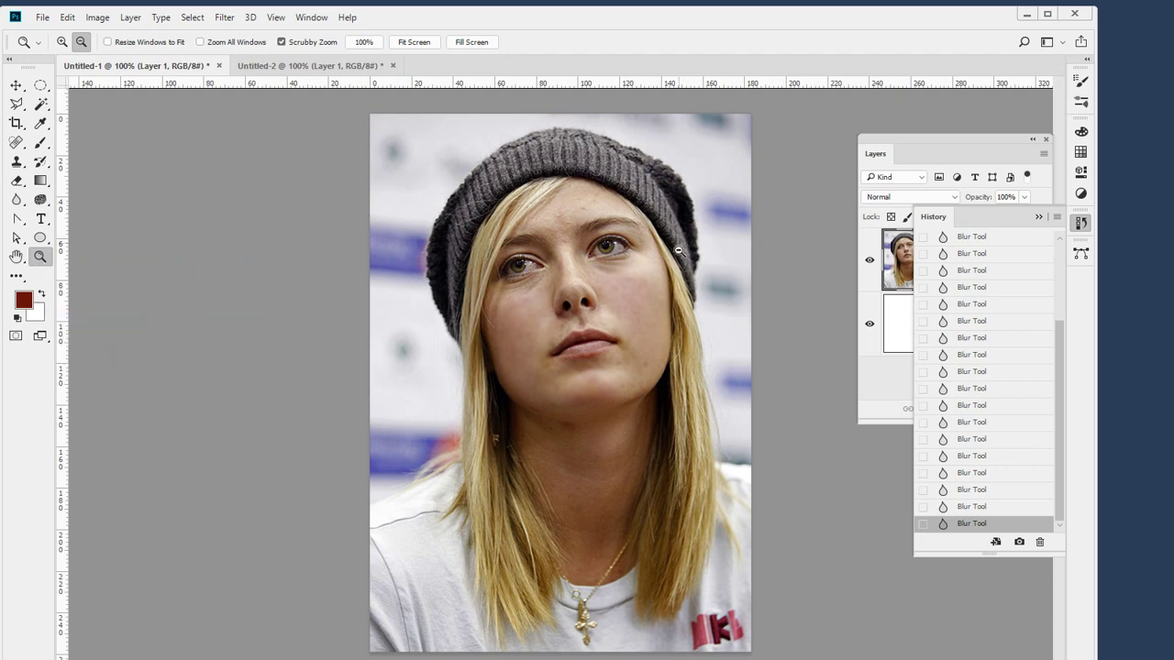
# Set the Smudge brush size to 32 px and smooth the skin on the cheek at the image's right with short strokes.
pyautogui.moveTo(589, 271); pyautogui.dragTo(587, 339)
pyautogui.press('space')
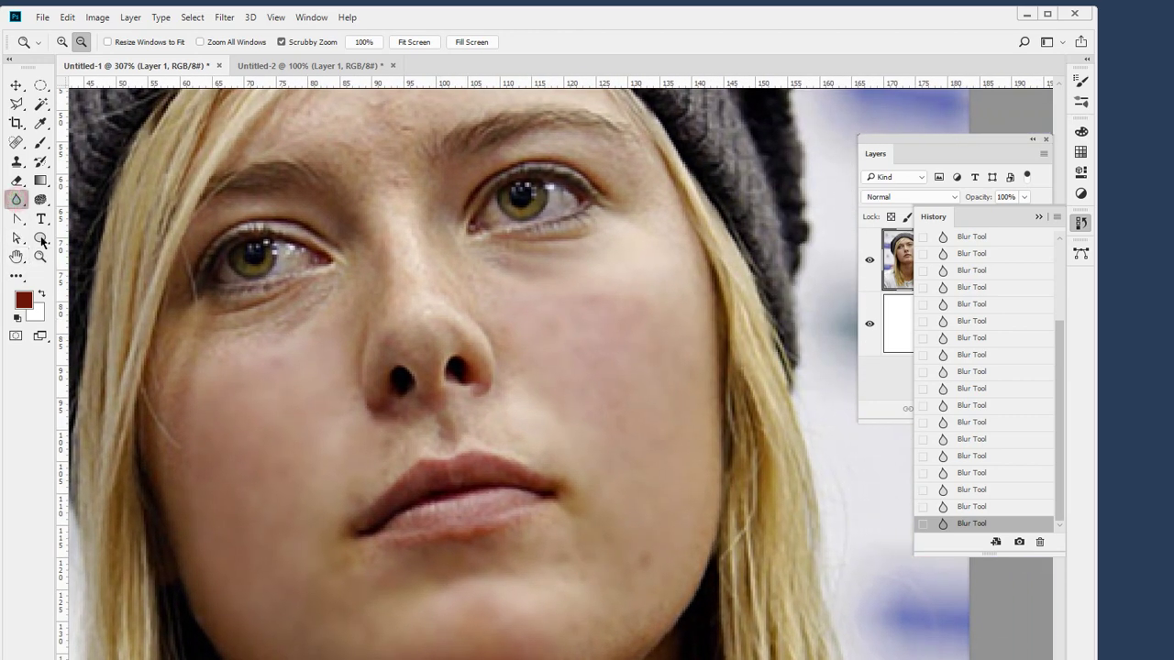
pyautogui.moveTo(16, 199); pyautogui.dragTo(79, 225)
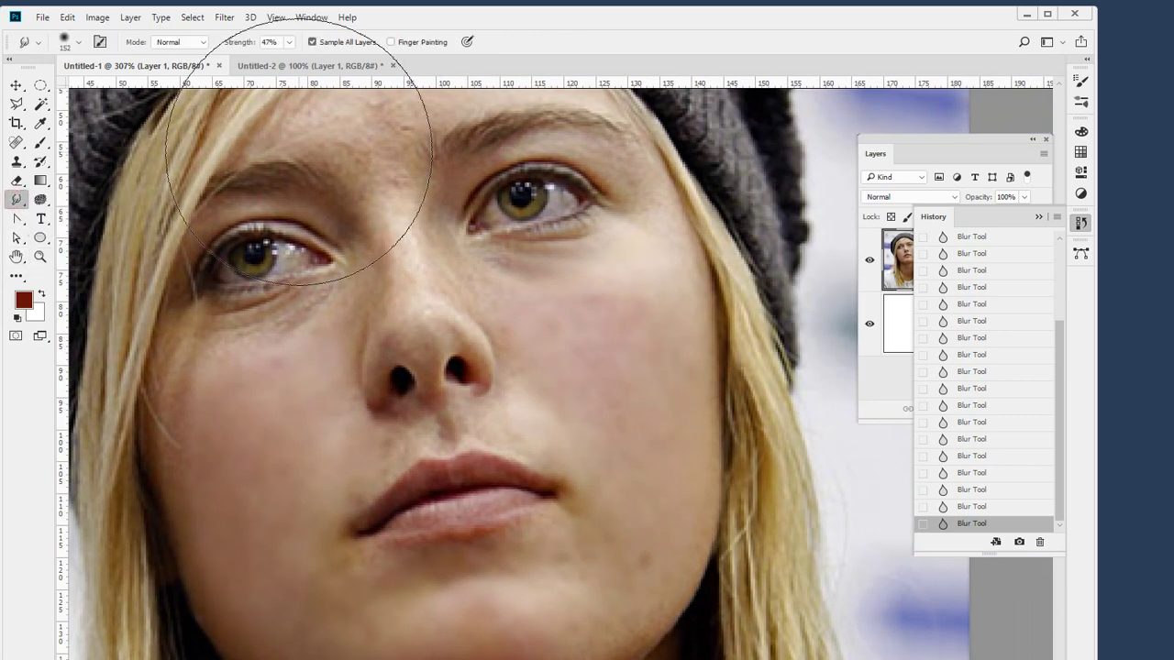
pyautogui.click(80, 43)
pyautogui.click(99, 93)
pyautogui.click(568, 28)
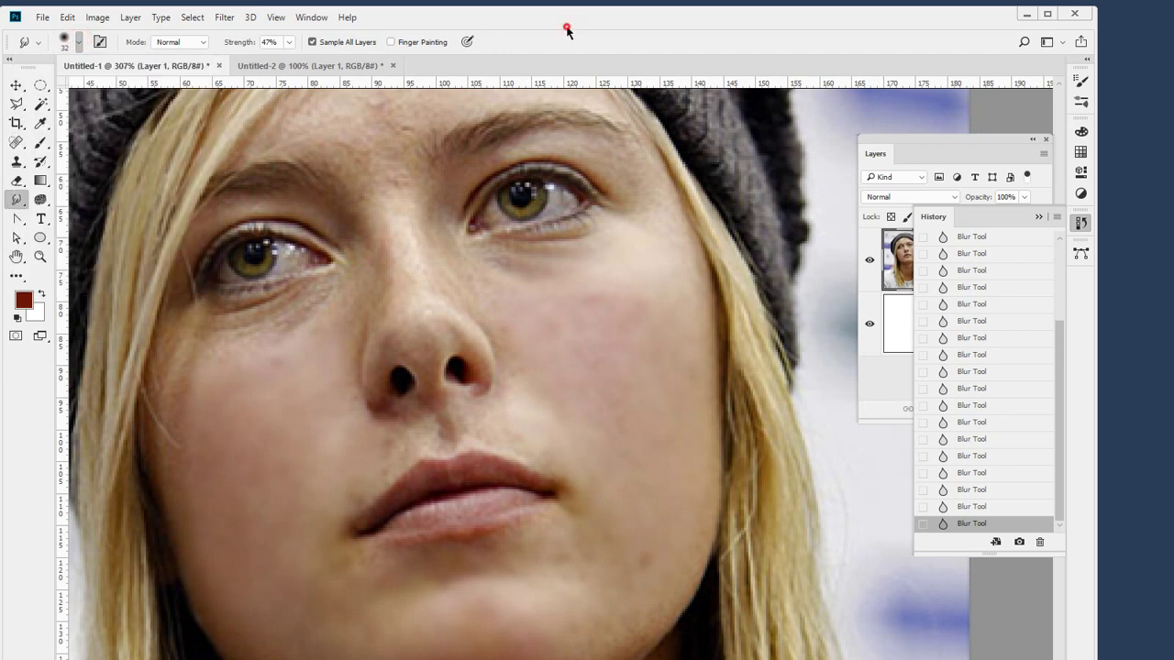
pyautogui.moveTo(604, 331); pyautogui.dragTo(607, 327)
pyautogui.click(607, 327)
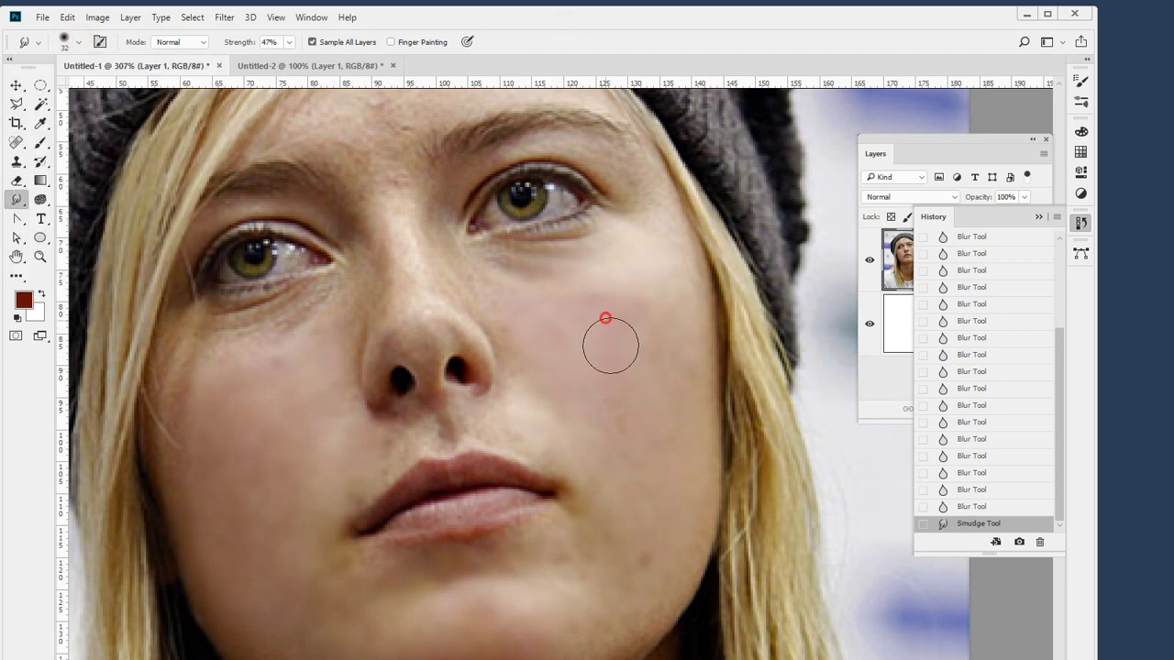
pyautogui.moveTo(634, 471)
pyautogui.mouseDown()
pyautogui.moveTo(579, 388)
pyautogui.moveTo(551, 413)
pyautogui.mouseUp()
pyautogui.moveTo(605, 449)
pyautogui.mouseDown()
pyautogui.moveTo(550, 430)
pyautogui.moveTo(561, 388)
pyautogui.moveTo(608, 359)
pyautogui.moveTo(663, 394)
pyautogui.moveTo(624, 477)
pyautogui.moveTo(642, 501)
pyautogui.moveTo(645, 560)
pyautogui.moveTo(618, 593)
pyautogui.moveTo(637, 560)
pyautogui.moveTo(642, 458)
pyautogui.moveTo(621, 446)
pyautogui.moveTo(648, 439)
pyautogui.moveTo(617, 470)
pyautogui.mouseUp()
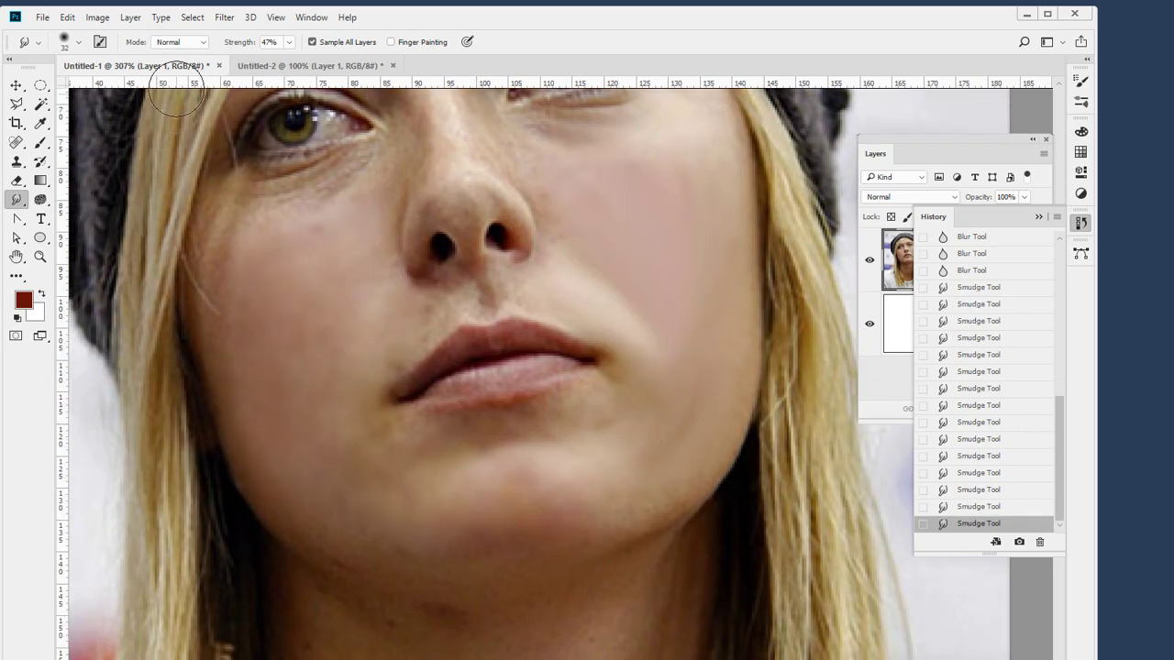
# Set the Smudge strength to 16% and smooth the skin on the chin and the cheek at the image's left.
pyautogui.click(289, 42)
pyautogui.moveTo(668, 432)
pyautogui.mouseDown()
pyautogui.moveTo(551, 458)
pyautogui.moveTo(616, 468)
pyautogui.moveTo(588, 484)
pyautogui.moveTo(634, 464)
pyautogui.moveTo(533, 500)
pyautogui.moveTo(601, 465)
pyautogui.moveTo(534, 497)
pyautogui.moveTo(477, 490)
pyautogui.mouseUp()
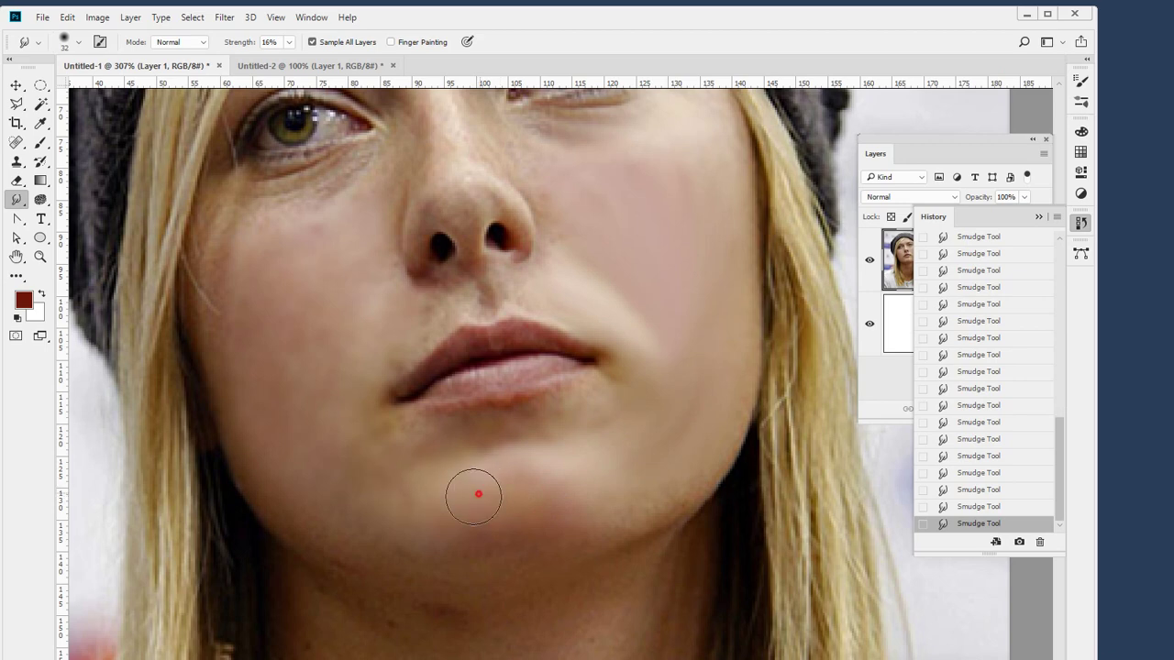
pyautogui.moveTo(376, 496); pyautogui.dragTo(362, 453)
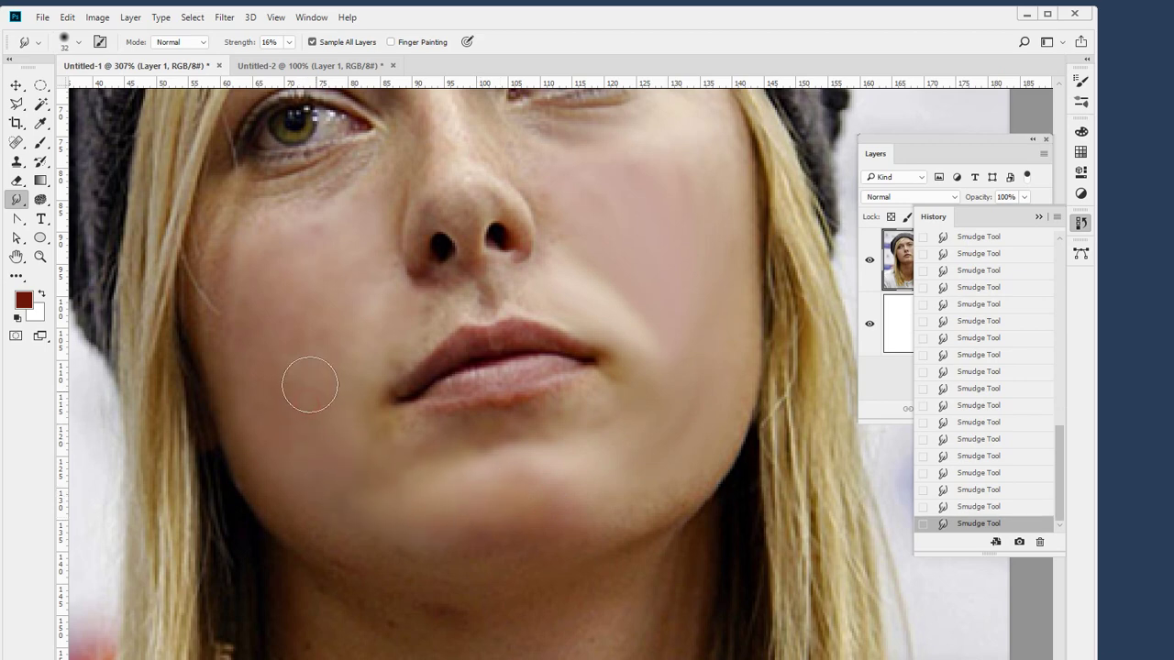
pyautogui.moveTo(303, 315)
pyautogui.mouseDown()
pyautogui.moveTo(319, 345)
pyautogui.moveTo(354, 359)
pyautogui.moveTo(302, 303)
pyautogui.moveTo(317, 385)
pyautogui.mouseUp()
pyautogui.moveTo(324, 336); pyautogui.dragTo(306, 412)
pyautogui.moveTo(349, 333); pyautogui.dragTo(372, 317)
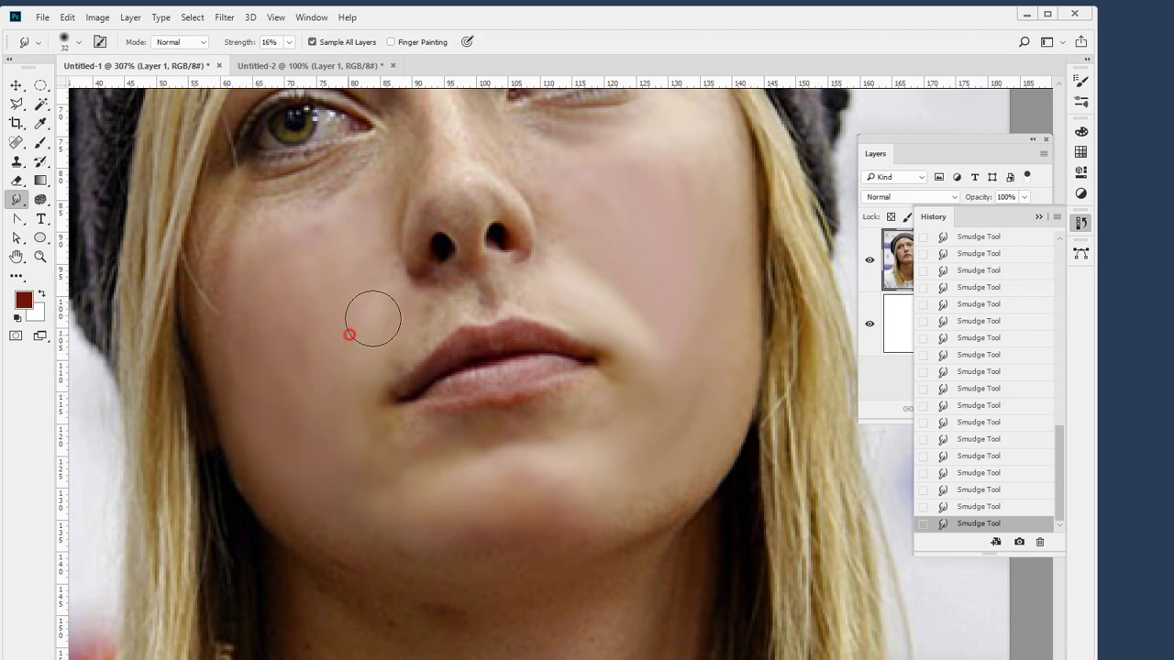
pyautogui.moveTo(335, 362); pyautogui.dragTo(401, 322)
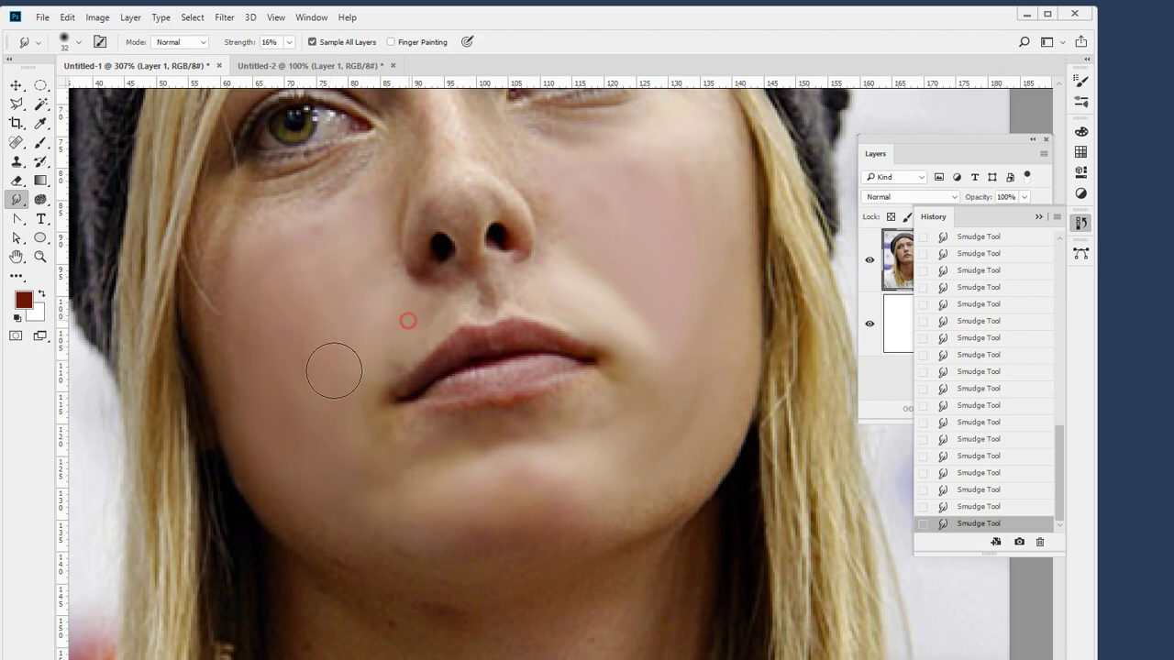
pyautogui.click(633, 391)
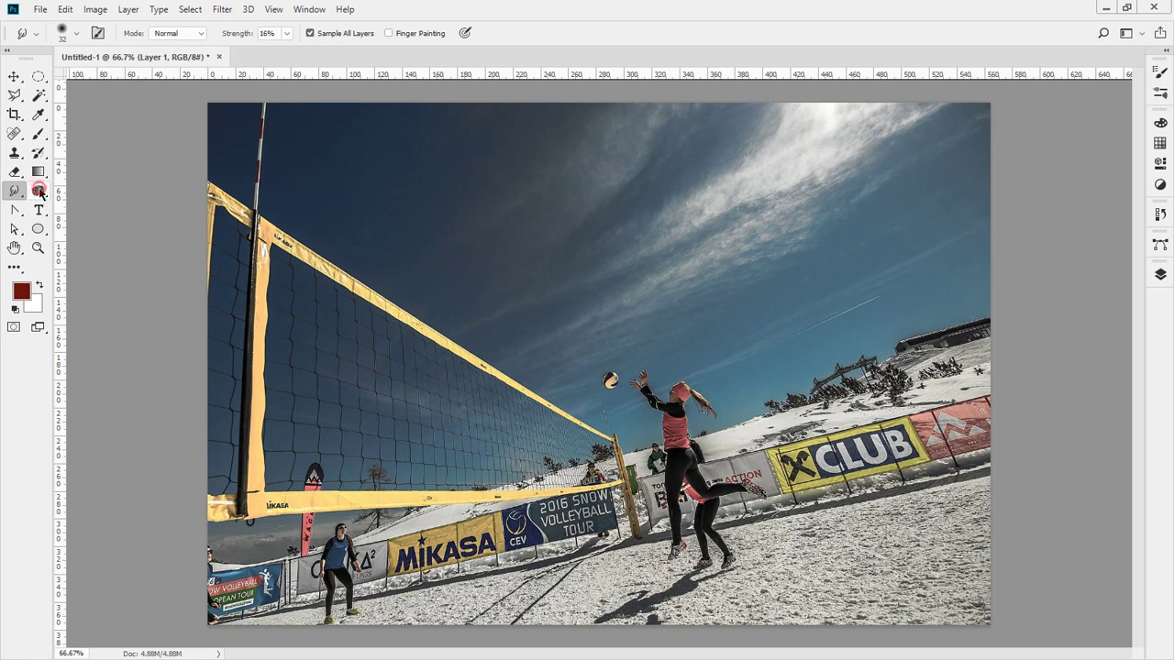
# Try desaturating the jumping player's pink top and the surrounding sky with the Sponge tool, undoing each stroke.
pyautogui.click(40, 191)
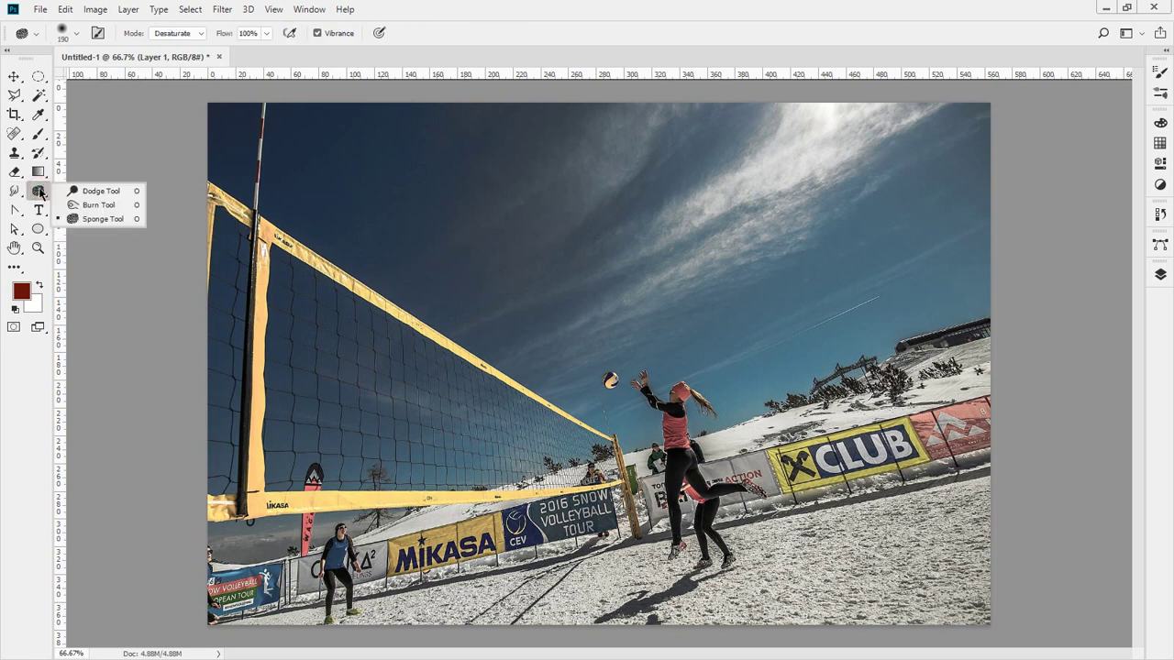
pyautogui.click(113, 220)
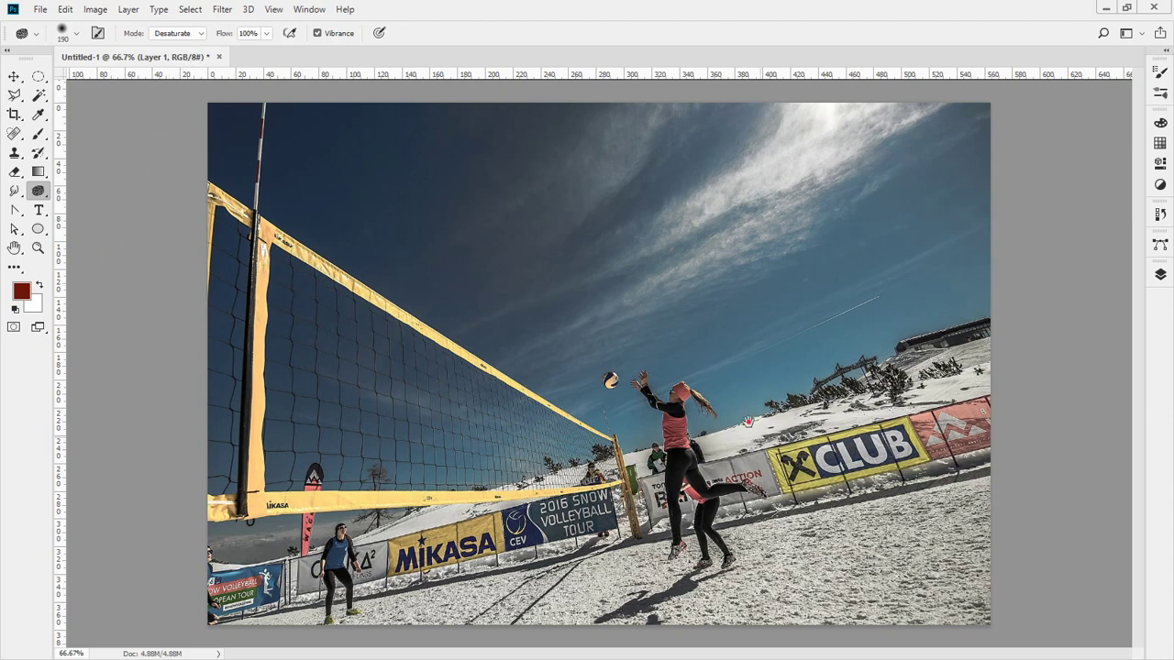
pyautogui.scroll(5, 631, 400)
pyautogui.moveTo(755, 453); pyautogui.dragTo(369, 212)
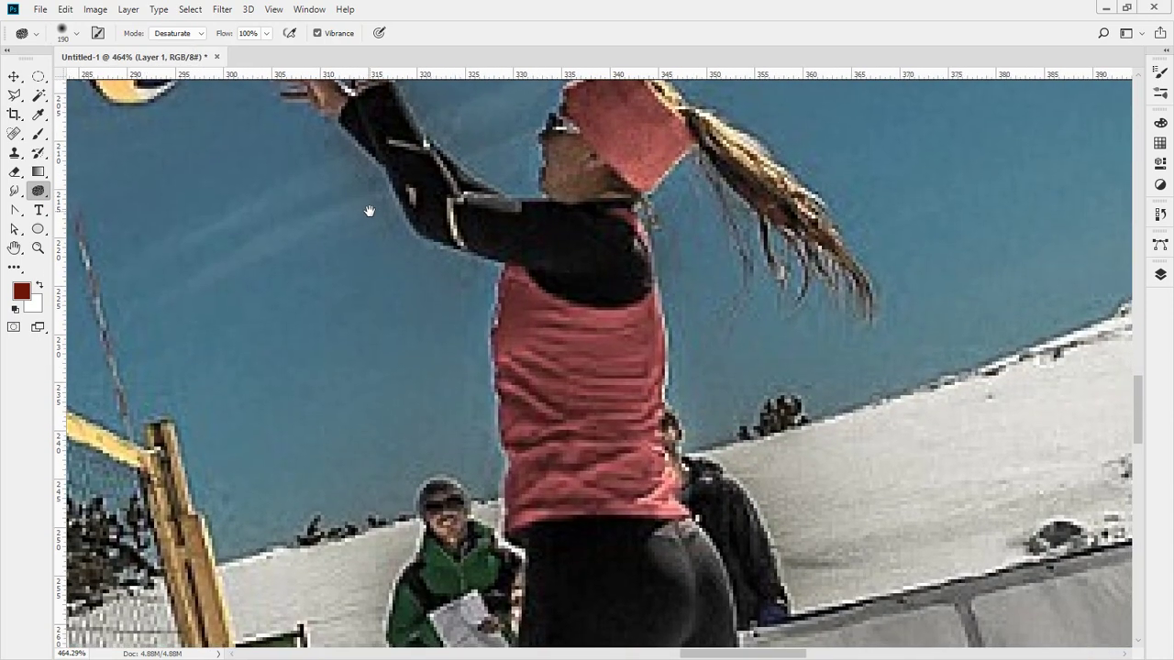
pyautogui.moveTo(600, 315)
pyautogui.mouseDown()
pyautogui.moveTo(568, 338)
pyautogui.moveTo(601, 401)
pyautogui.moveTo(475, 384)
pyautogui.moveTo(683, 361)
pyautogui.moveTo(513, 487)
pyautogui.mouseUp()
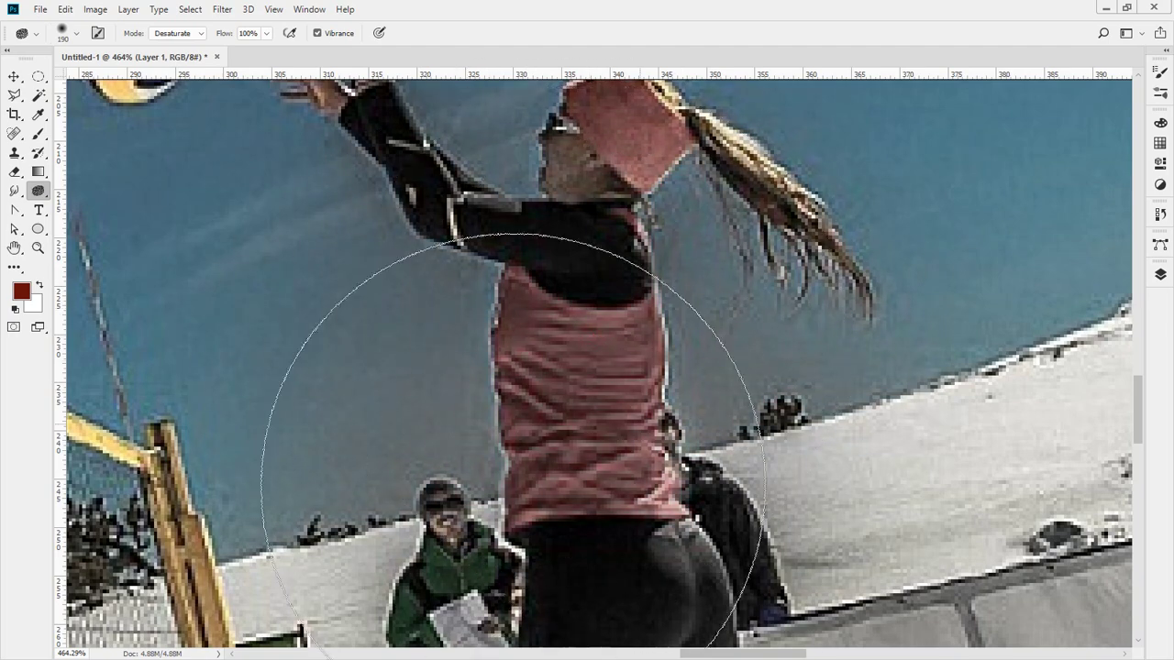
pyautogui.hotkey('ctrl', 'z')
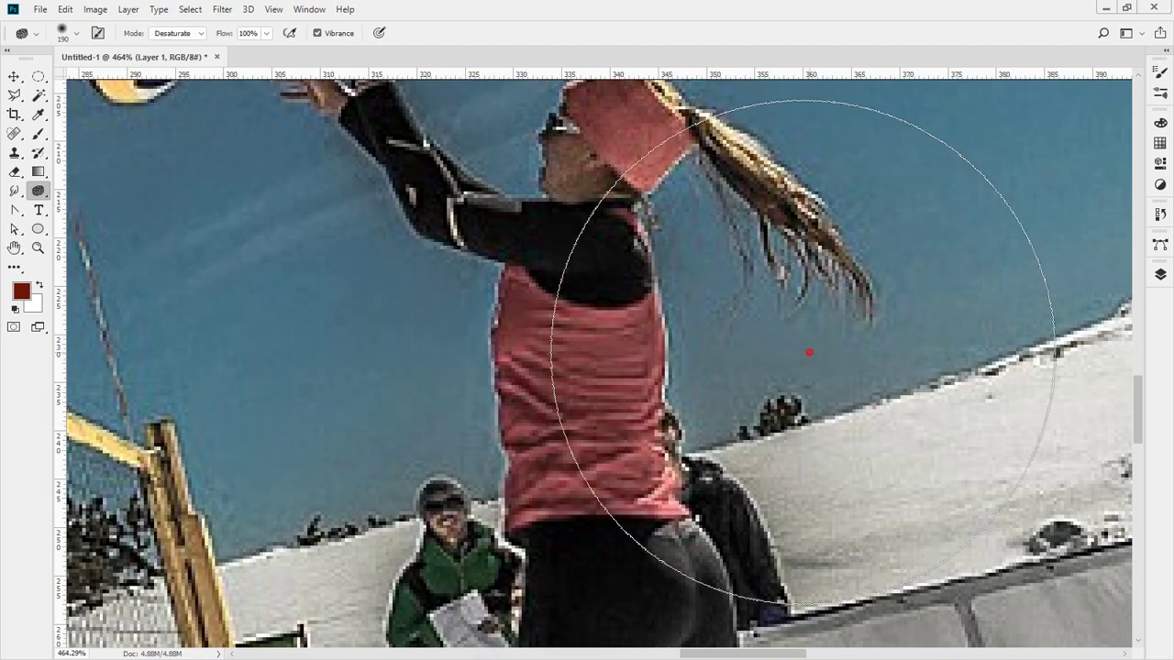
pyautogui.moveTo(808, 352)
pyautogui.mouseDown()
pyautogui.moveTo(447, 401)
pyautogui.moveTo(623, 381)
pyautogui.moveTo(477, 399)
pyautogui.moveTo(511, 320)
pyautogui.moveTo(704, 348)
pyautogui.moveTo(527, 361)
pyautogui.mouseUp()
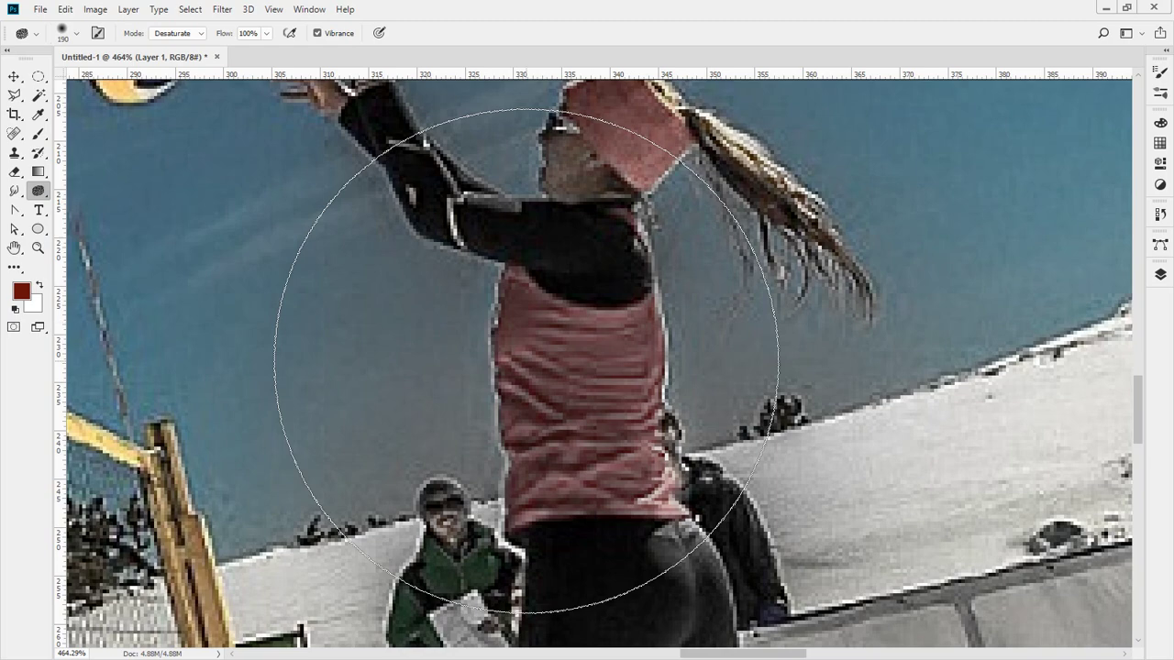
pyautogui.hotkey('ctrl', 'z')
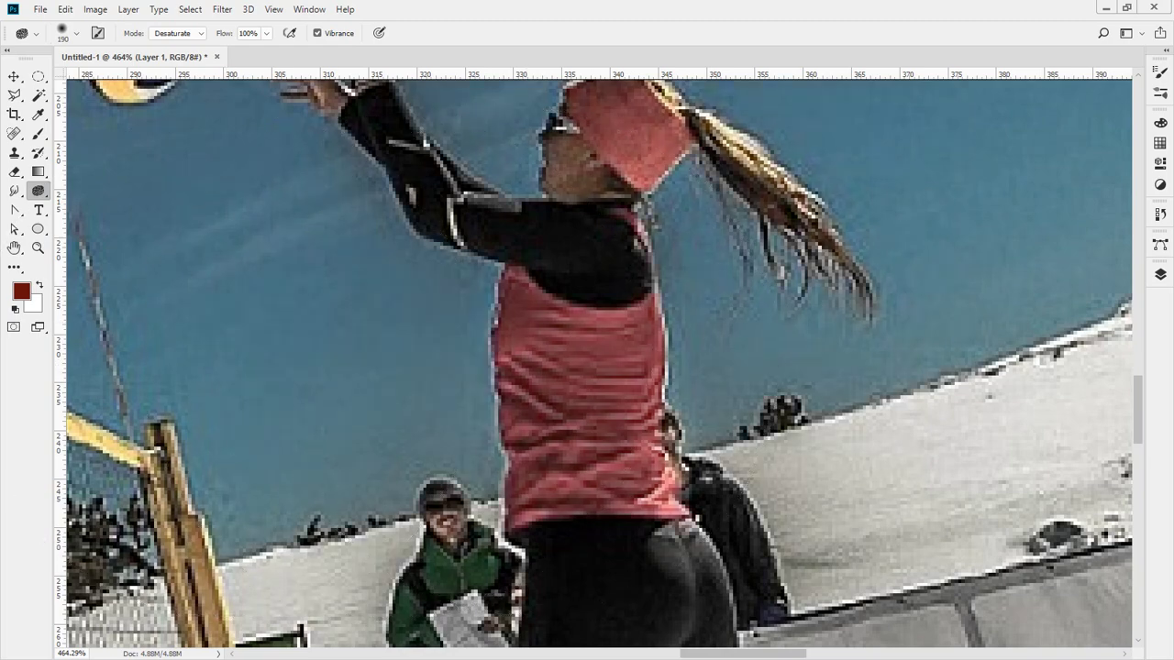
# View the photo at 100%, set the Sponge mode to Saturate and intensify the colours across the sky, net and player.
pyautogui.doubleClick(38, 248)
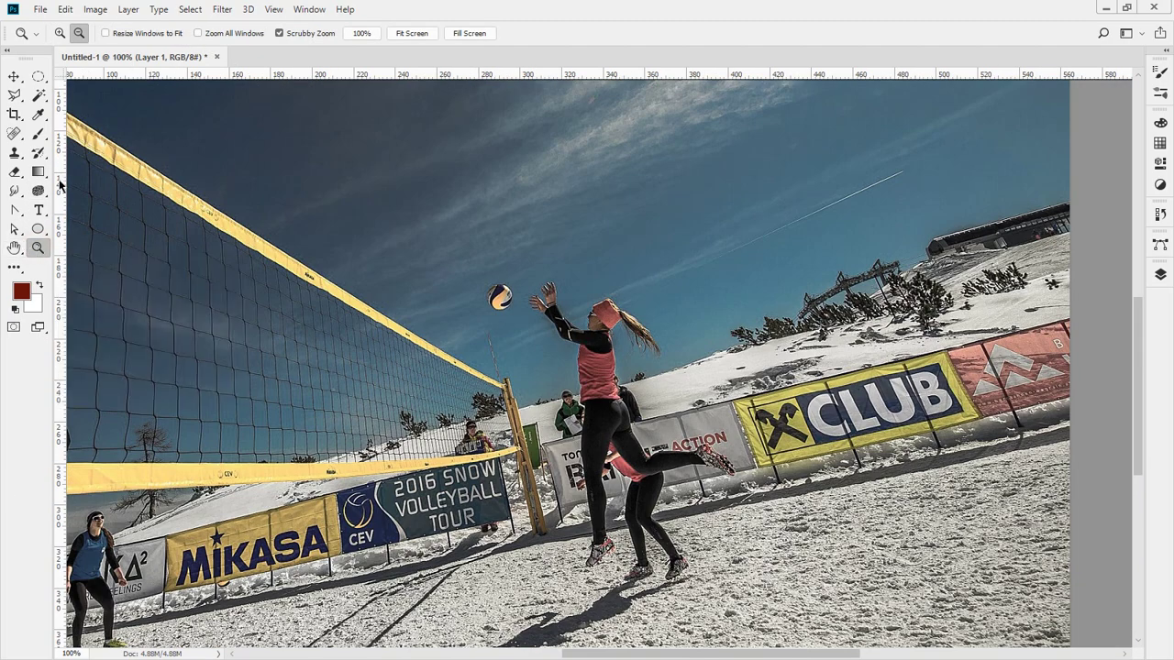
pyautogui.click(37, 192)
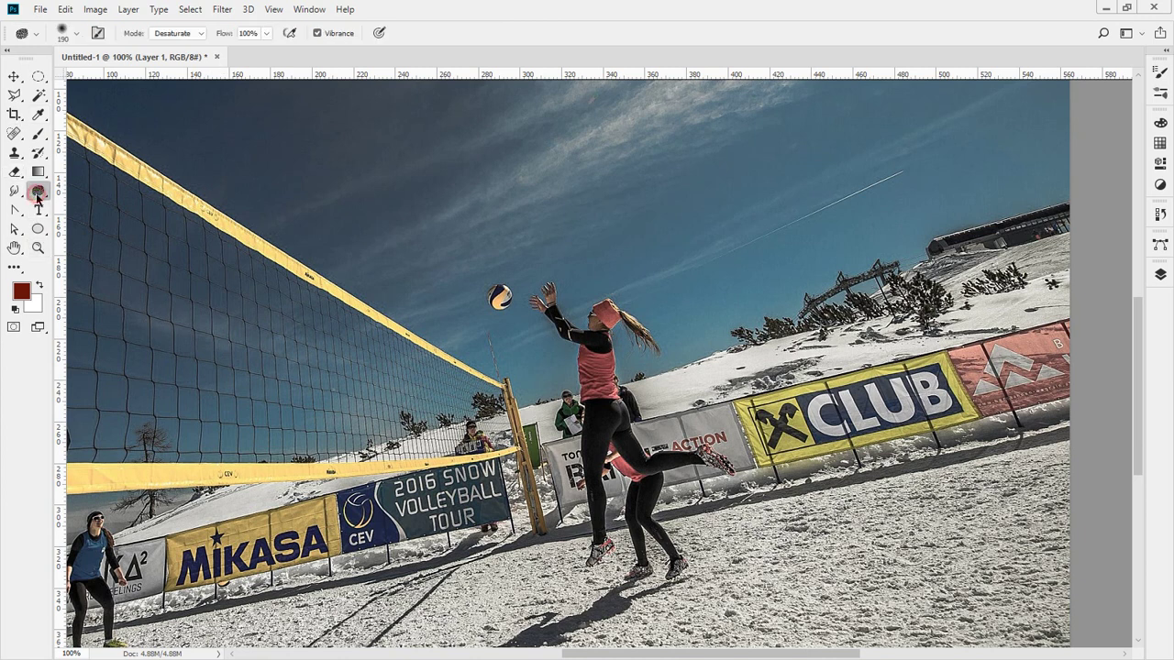
pyautogui.click(202, 35)
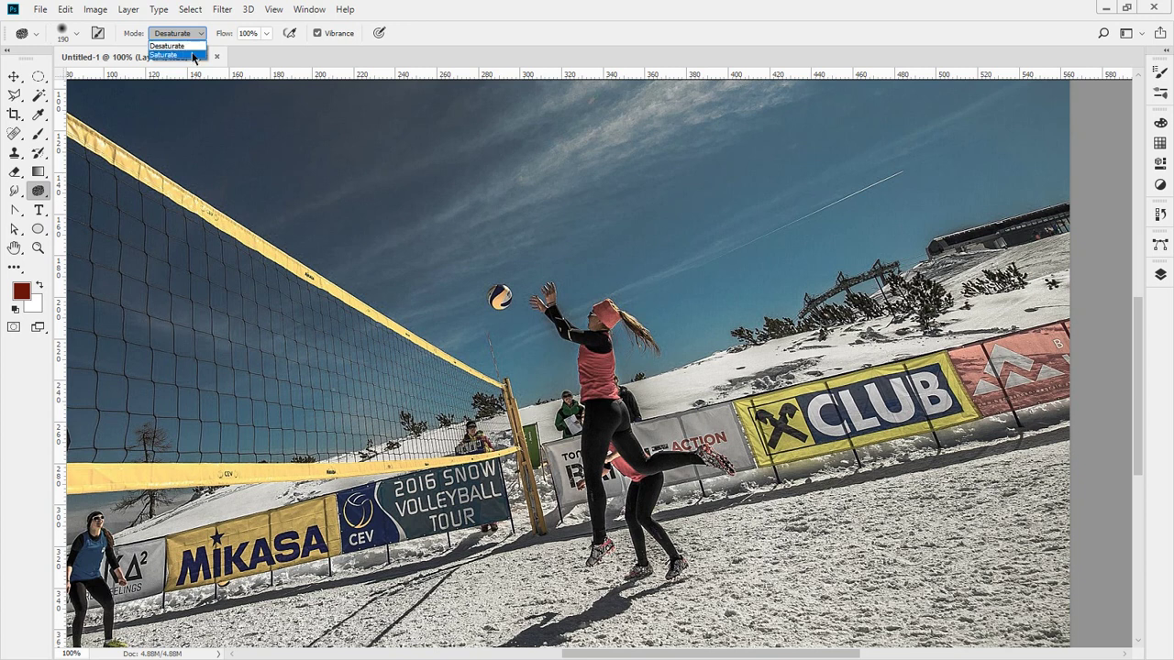
pyautogui.click(166, 55)
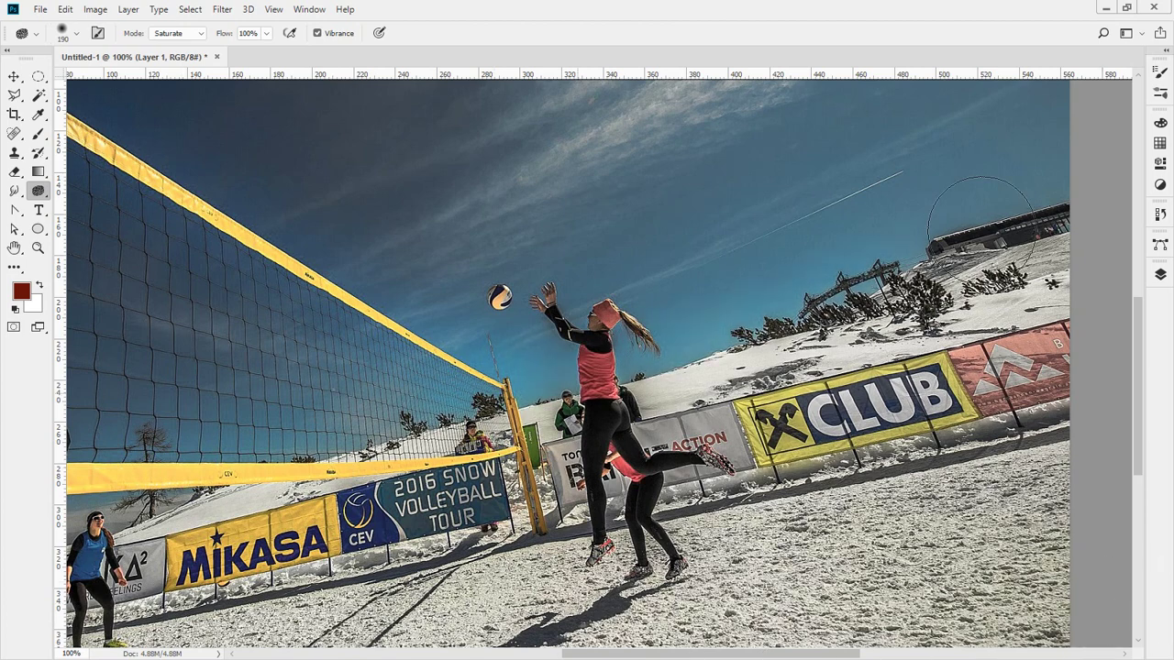
pyautogui.moveTo(924, 196); pyautogui.dragTo(551, 365)
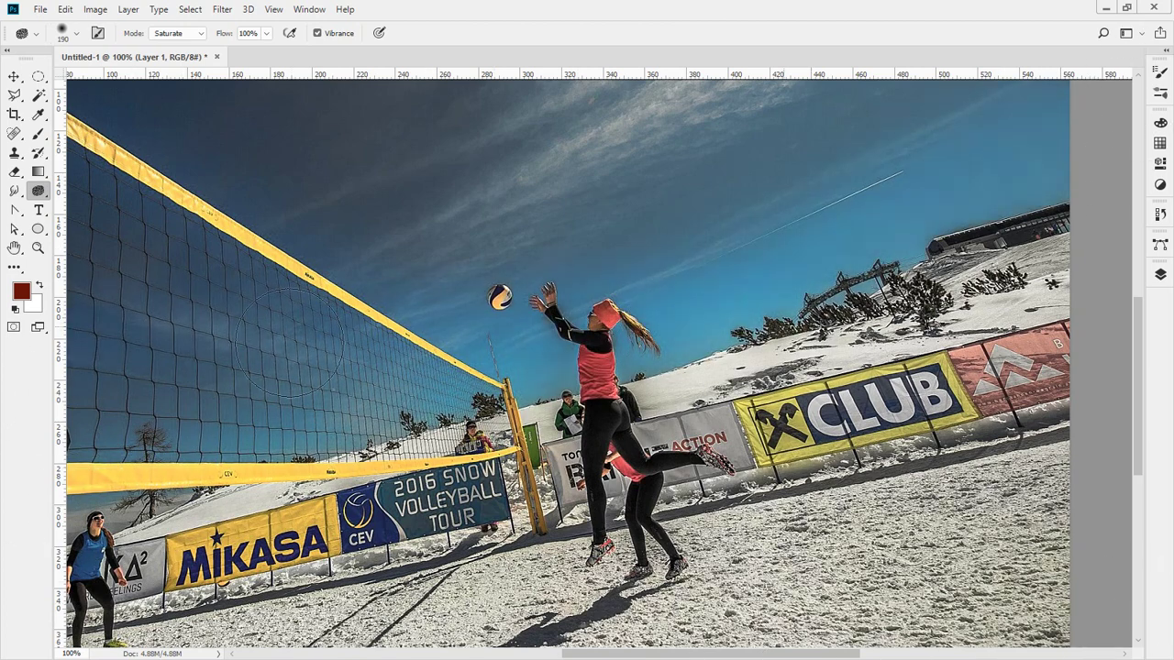
pyautogui.moveTo(904, 223)
pyautogui.mouseDown()
pyautogui.moveTo(737, 184)
pyautogui.moveTo(807, 248)
pyautogui.mouseUp()
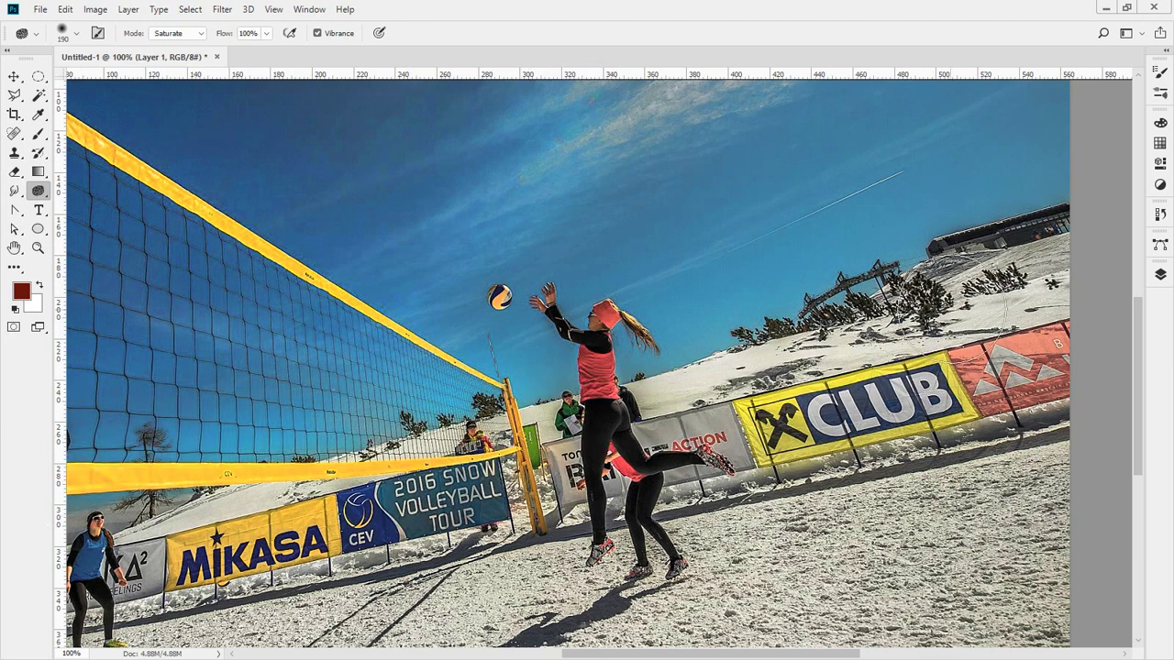
pyautogui.moveTo(865, 131); pyautogui.dragTo(682, 262)
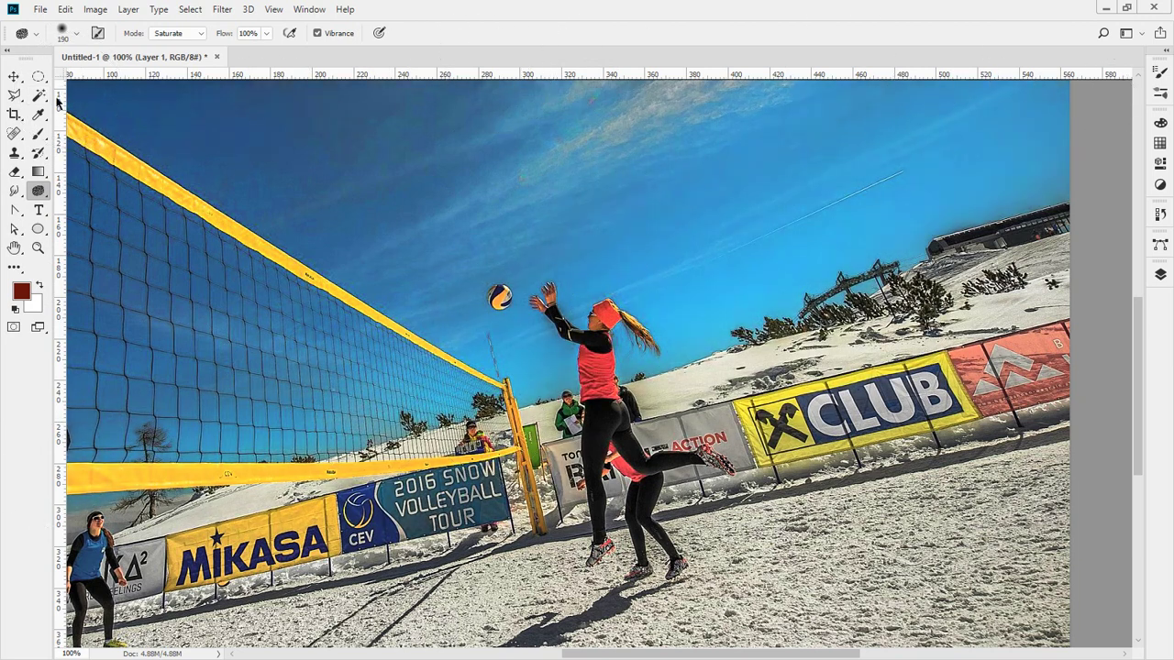
pyautogui.moveTo(518, 96)
pyautogui.mouseDown()
pyautogui.moveTo(212, 153)
pyautogui.moveTo(294, 190)
pyautogui.moveTo(252, 235)
pyautogui.moveTo(268, 278)
pyautogui.moveTo(125, 306)
pyautogui.mouseUp()
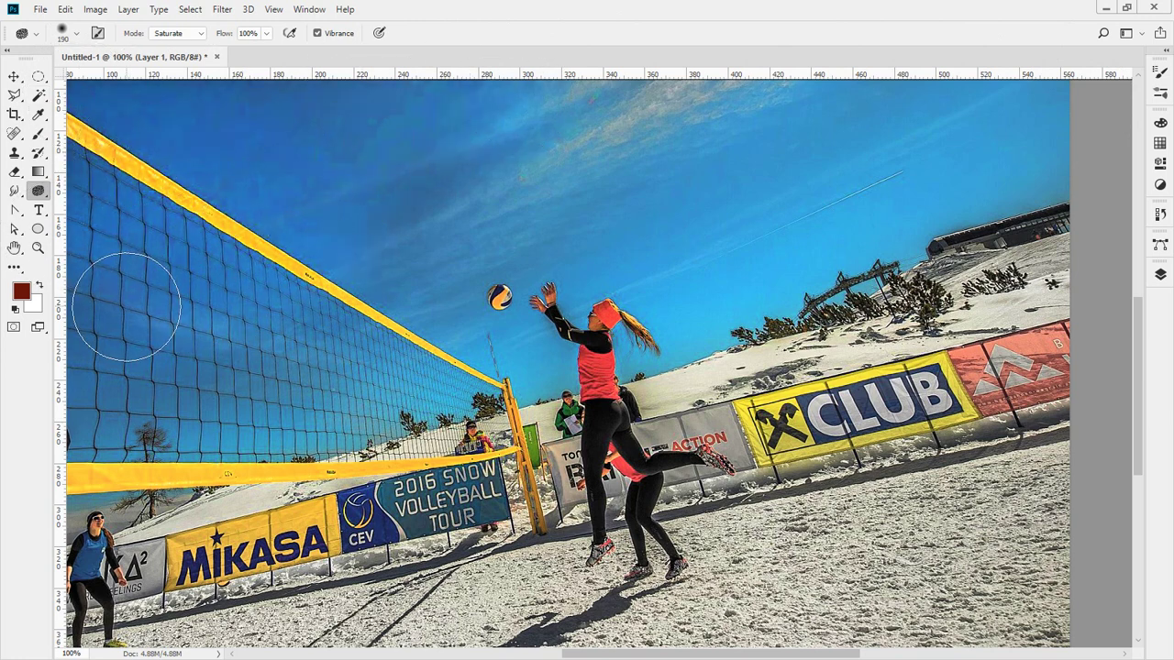
# Compare the volleyball photo at the Paste history state with the last Sponge Tool state.
pyautogui.click(1160, 275)
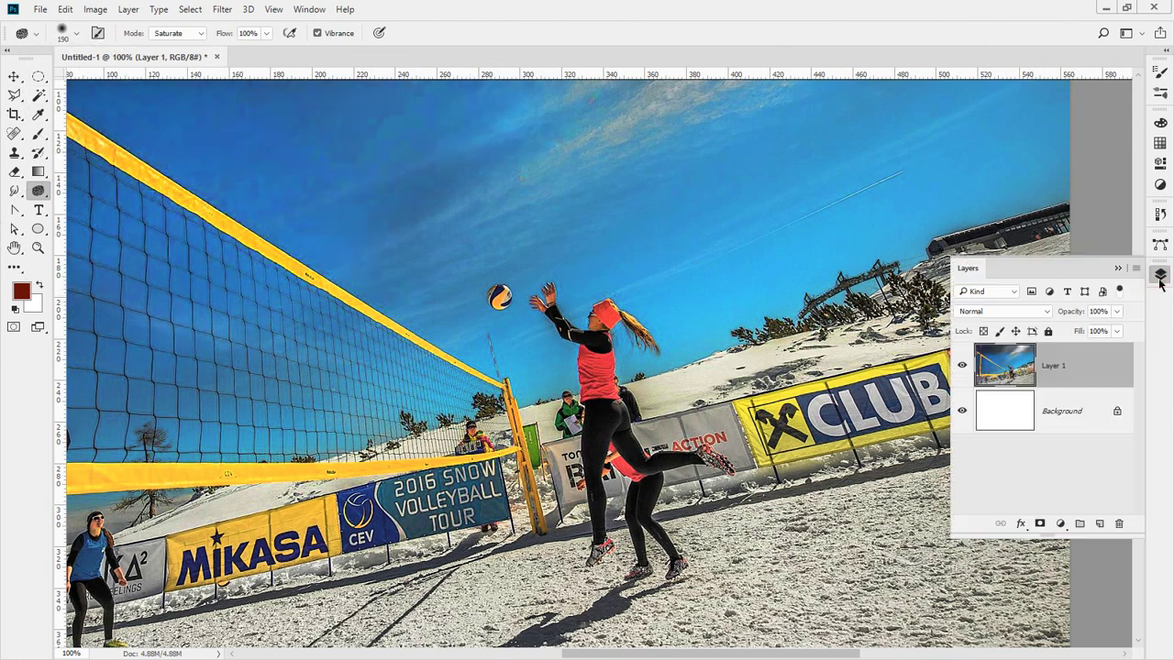
pyautogui.click(1161, 215)
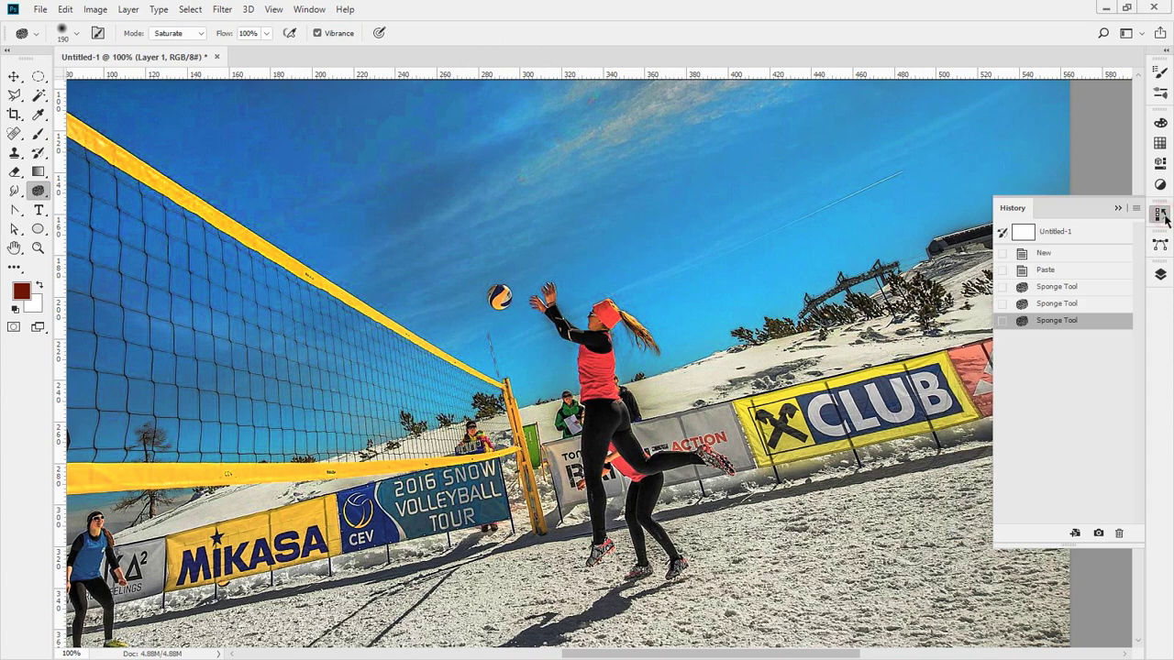
pyautogui.click(1080, 272)
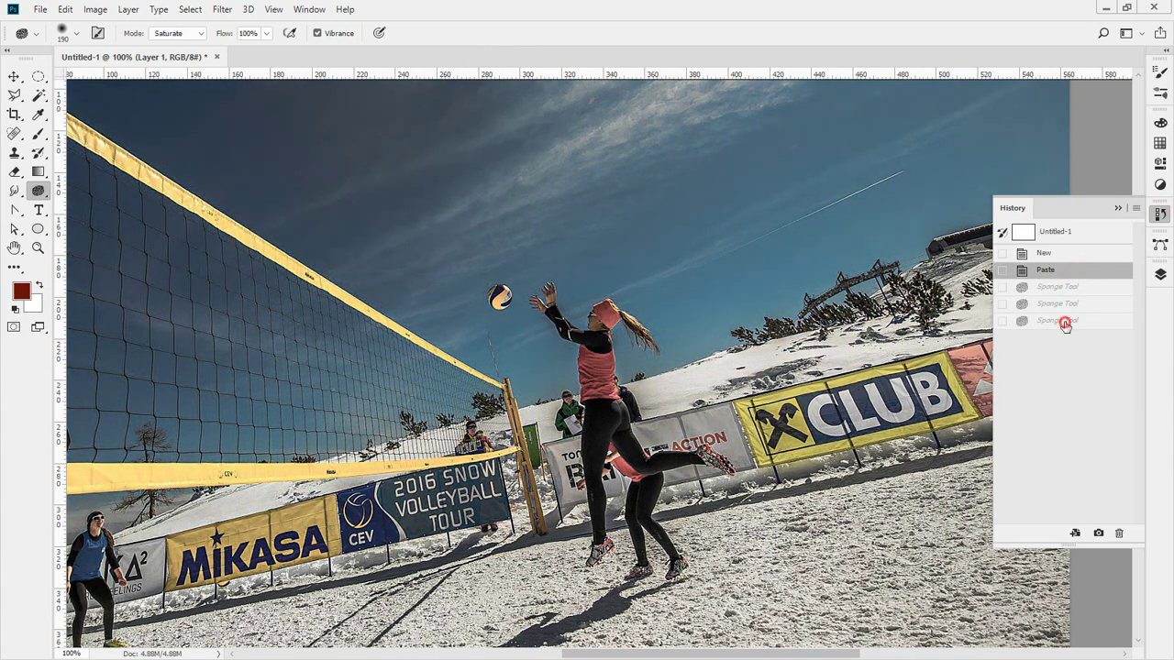
pyautogui.click(1065, 322)
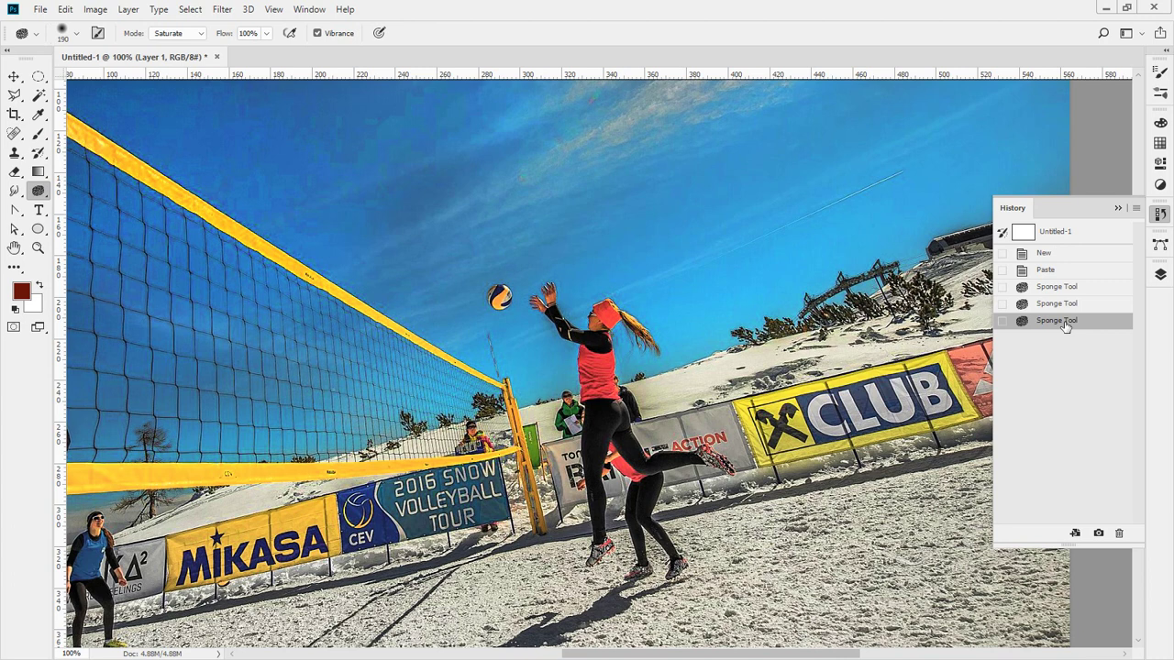
# Close the volleyball document, create a new one from the Clipboard preset at 1600 x 1077 px, and paste the sparkler photo.
pyautogui.hotkey('ctrl', 'w')
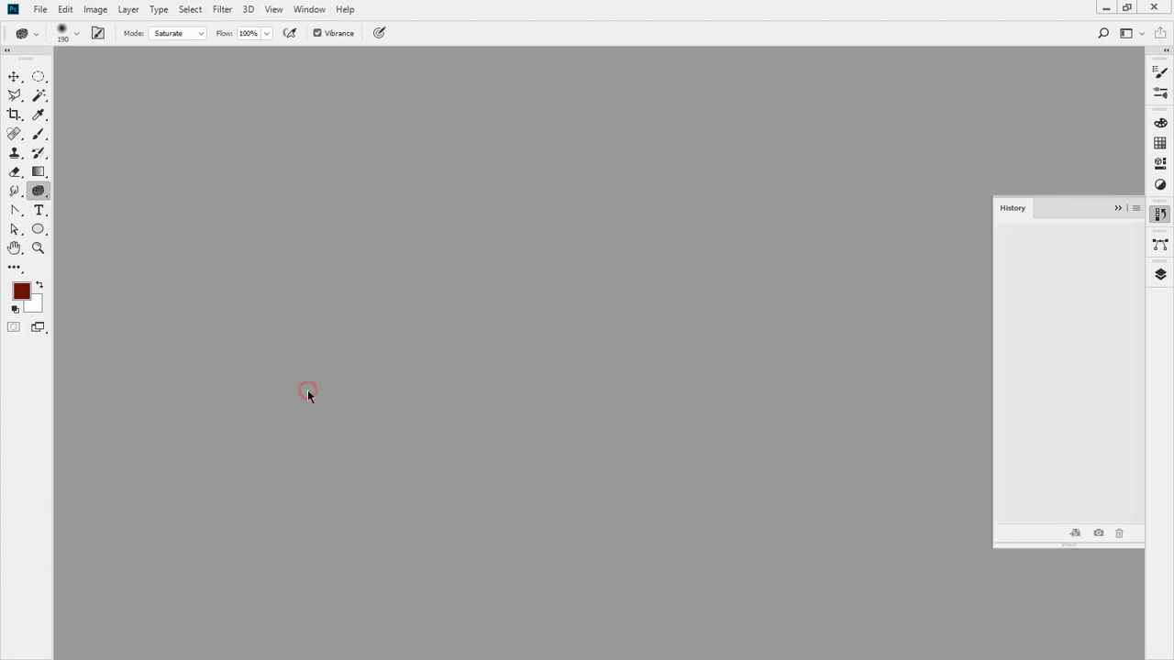
pyautogui.hotkey('ctrl', 'n')
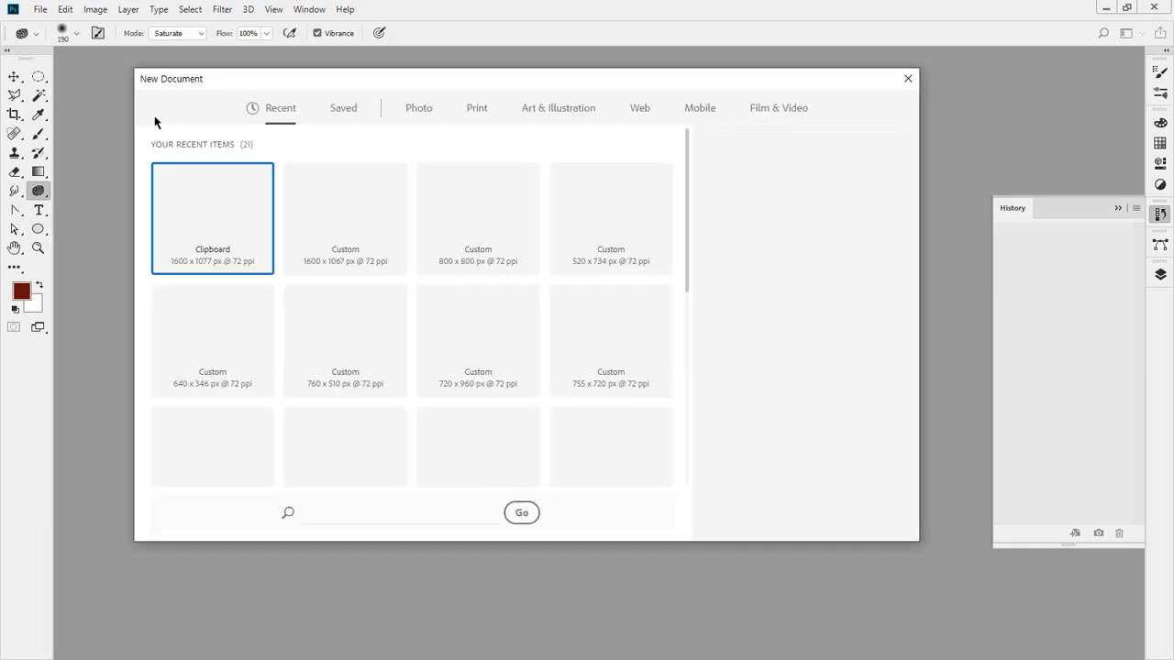
pyautogui.press('Return')
pyautogui.hotkey('ctrl', 'v')
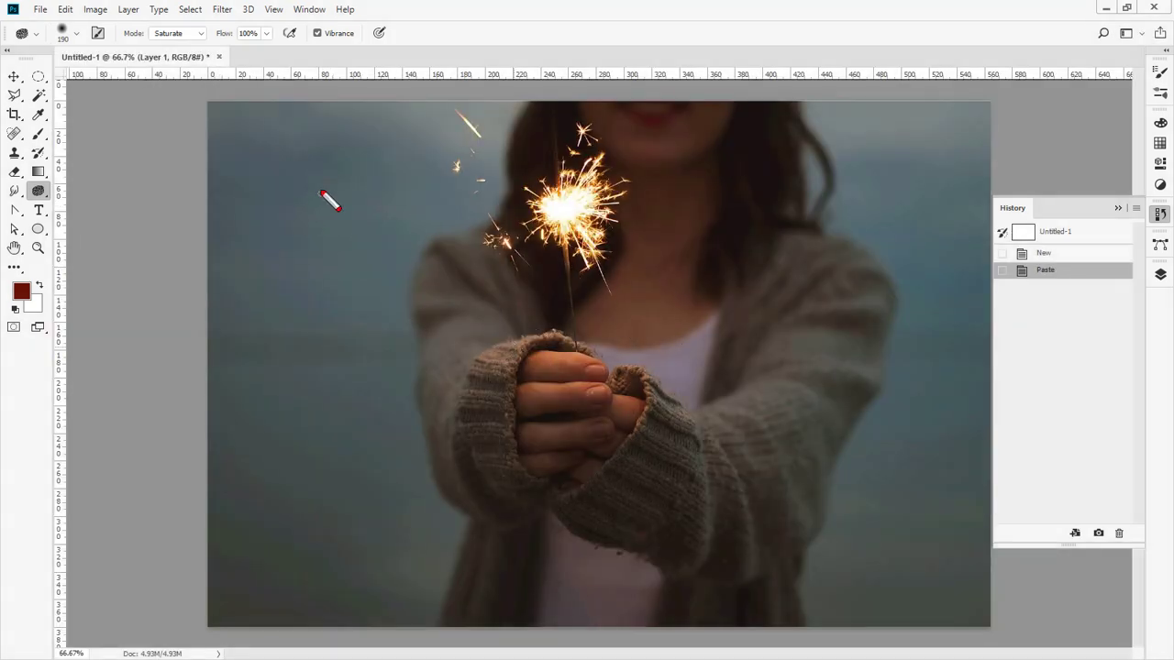
pyautogui.moveTo(336, 147)
pyautogui.mouseDown()
pyautogui.moveTo(358, 334)
pyautogui.moveTo(458, 420)
pyautogui.moveTo(641, 435)
pyautogui.moveTo(804, 367)
pyautogui.moveTo(882, 213)
pyautogui.moveTo(897, 102)
pyautogui.moveTo(899, 119)
pyautogui.moveTo(875, 292)
pyautogui.moveTo(793, 420)
pyautogui.moveTo(610, 517)
pyautogui.moveTo(419, 391)
pyautogui.moveTo(324, 137)
pyautogui.mouseUp()
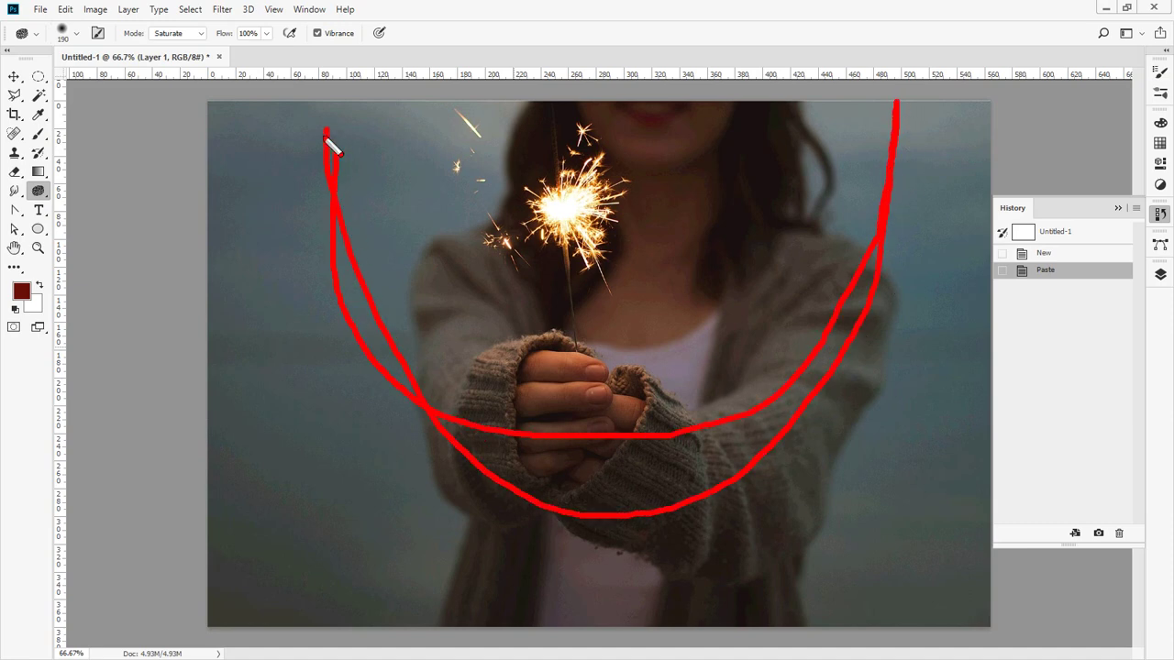
pyautogui.press('Escape')
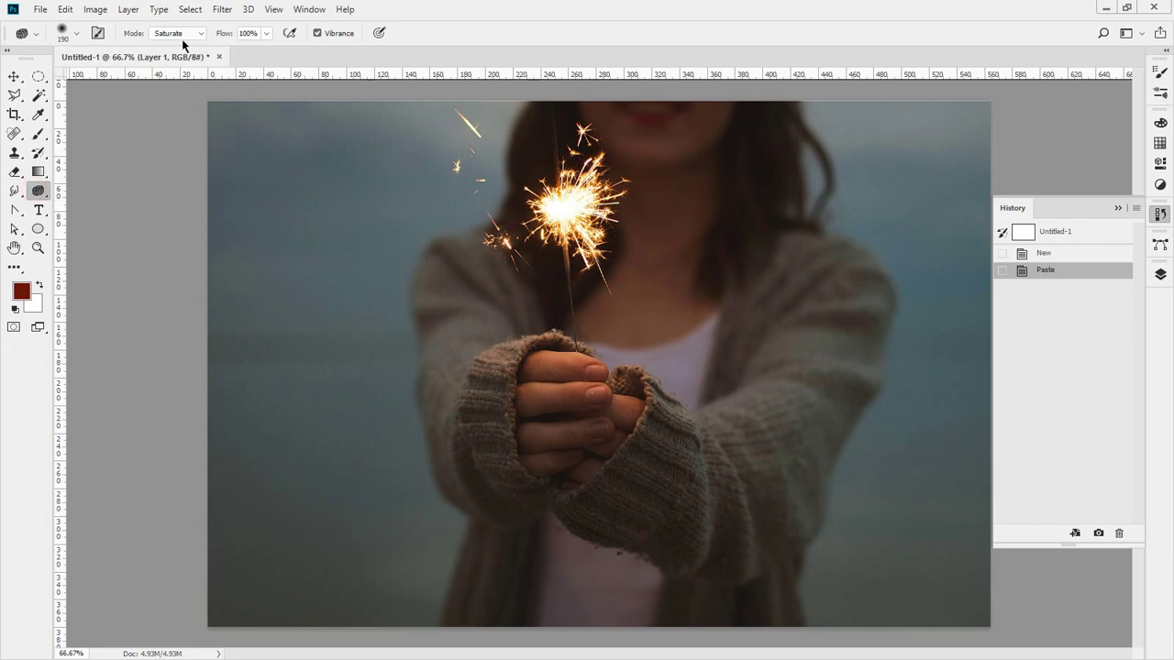
# Set the Sponge size to 480 px, saturate the sparkler, hands, sweater and background, and compare the result with the Paste history state.
pyautogui.click(76, 37)
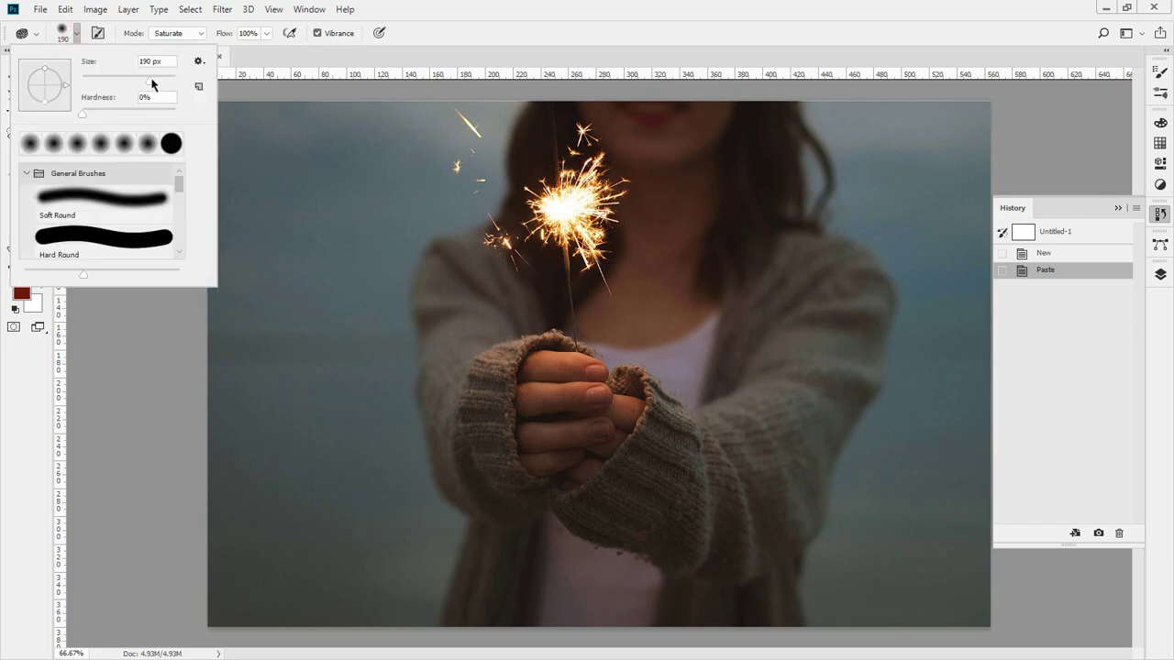
pyautogui.moveTo(153, 79); pyautogui.dragTo(160, 80)
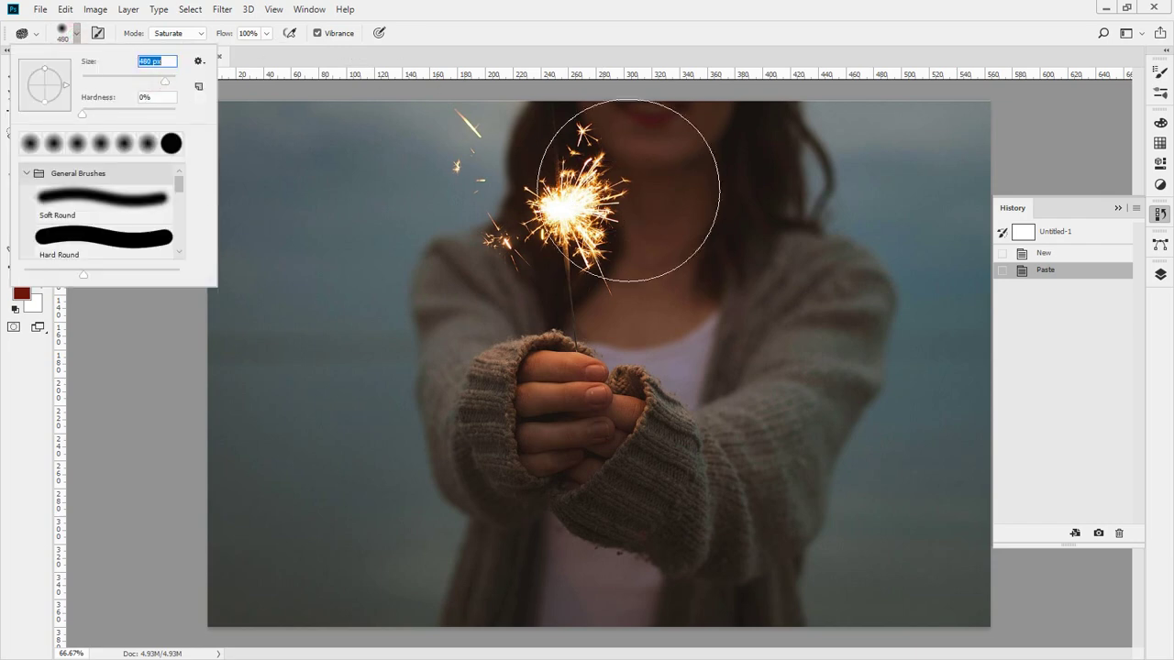
pyautogui.click(592, 234)
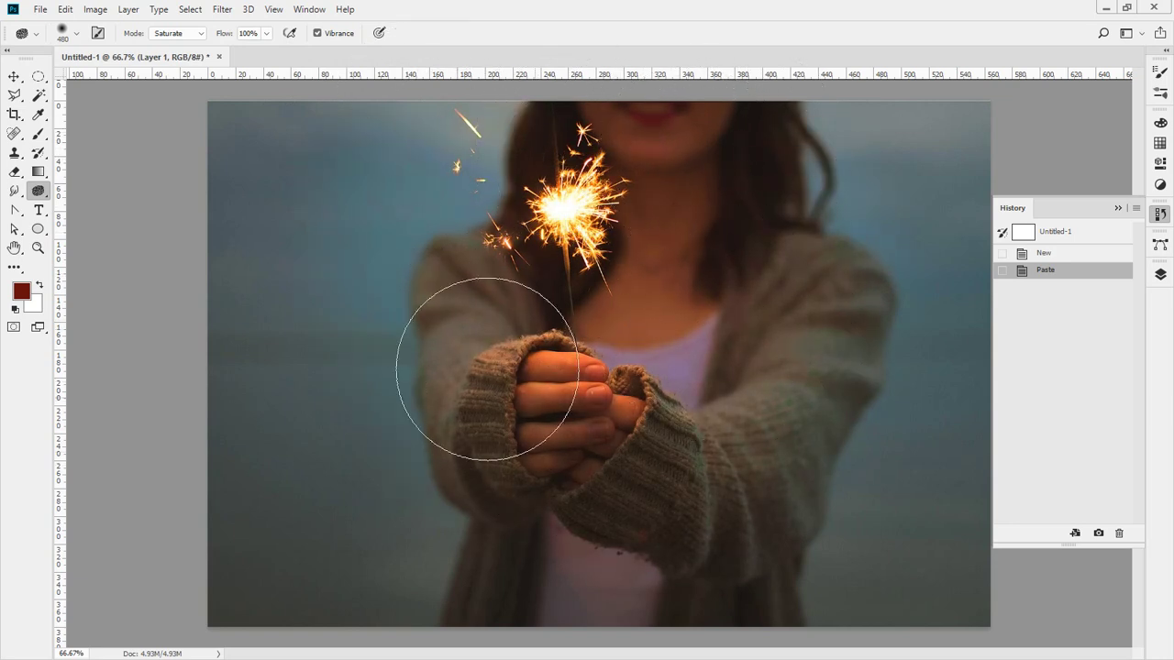
pyautogui.moveTo(472, 367); pyautogui.dragTo(575, 246)
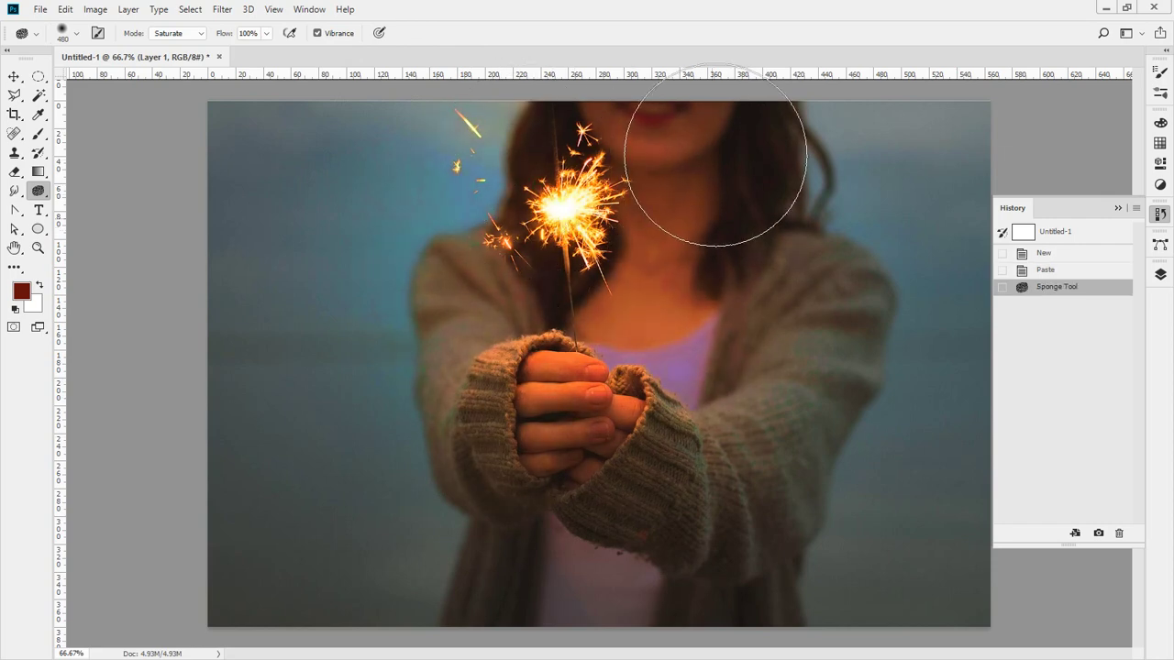
pyautogui.moveTo(377, 303)
pyautogui.mouseDown()
pyautogui.moveTo(537, 484)
pyautogui.moveTo(791, 222)
pyautogui.moveTo(801, 126)
pyautogui.moveTo(673, 290)
pyautogui.moveTo(664, 176)
pyautogui.moveTo(355, 319)
pyautogui.moveTo(703, 349)
pyautogui.moveTo(418, 110)
pyautogui.moveTo(451, 442)
pyautogui.moveTo(660, 182)
pyautogui.moveTo(541, 452)
pyautogui.mouseUp()
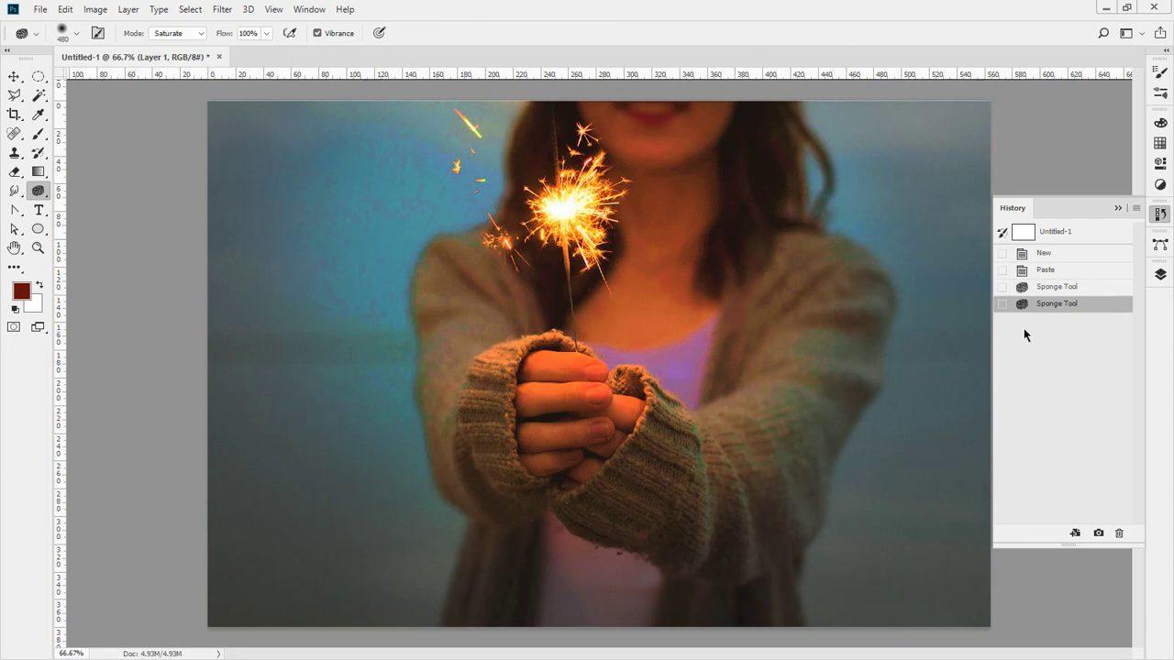
pyautogui.click(1044, 271)
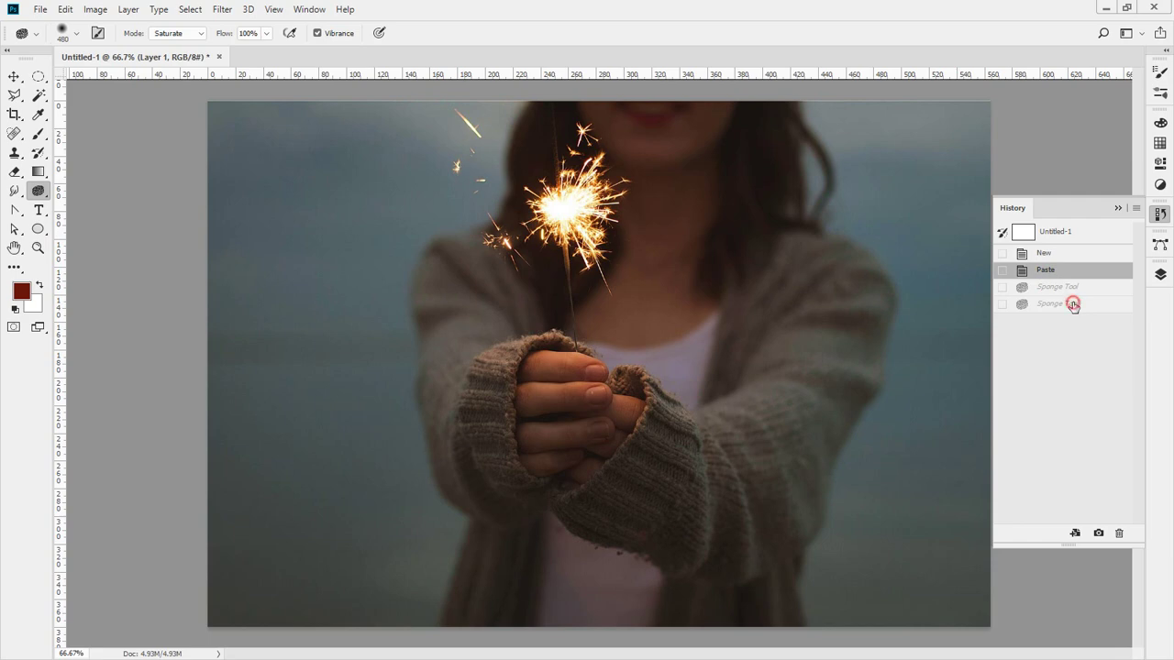
pyautogui.click(1073, 306)
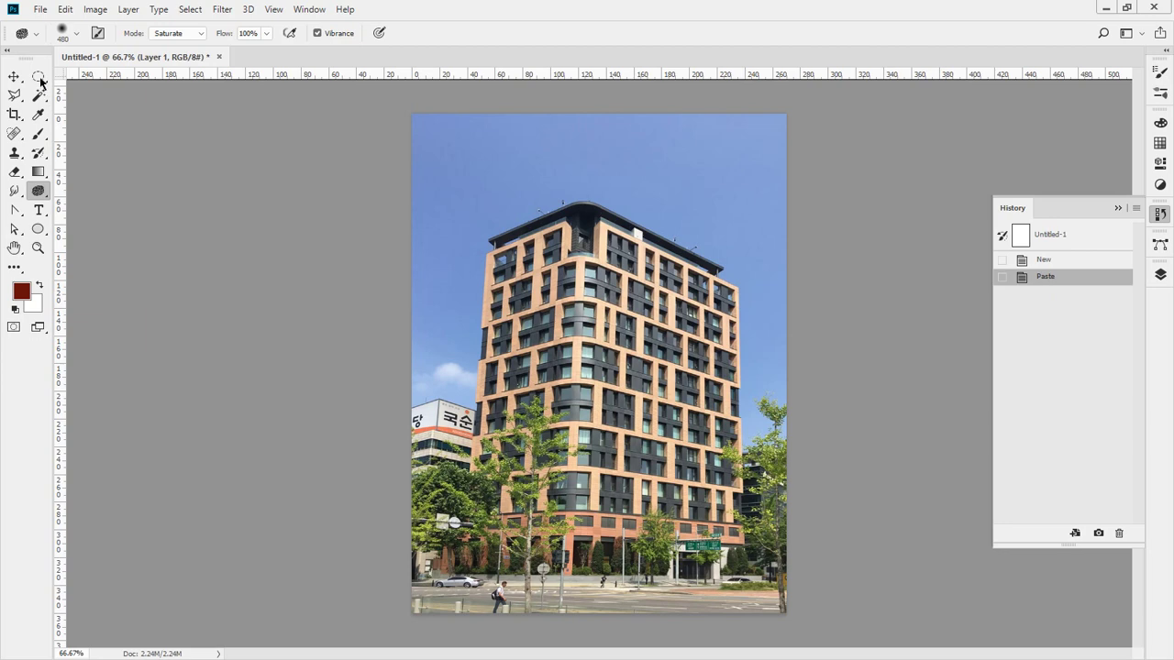
# Try flipping the pasted building photo vertically, and undo the flip.
pyautogui.click(65, 9)
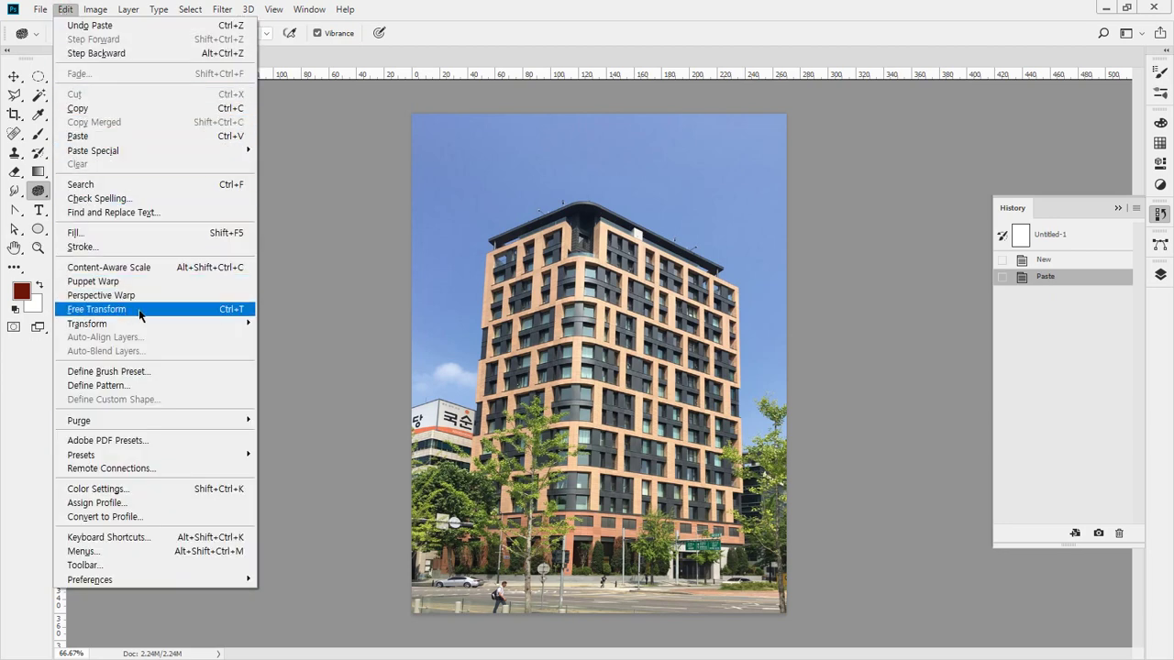
pyautogui.moveTo(149, 328)
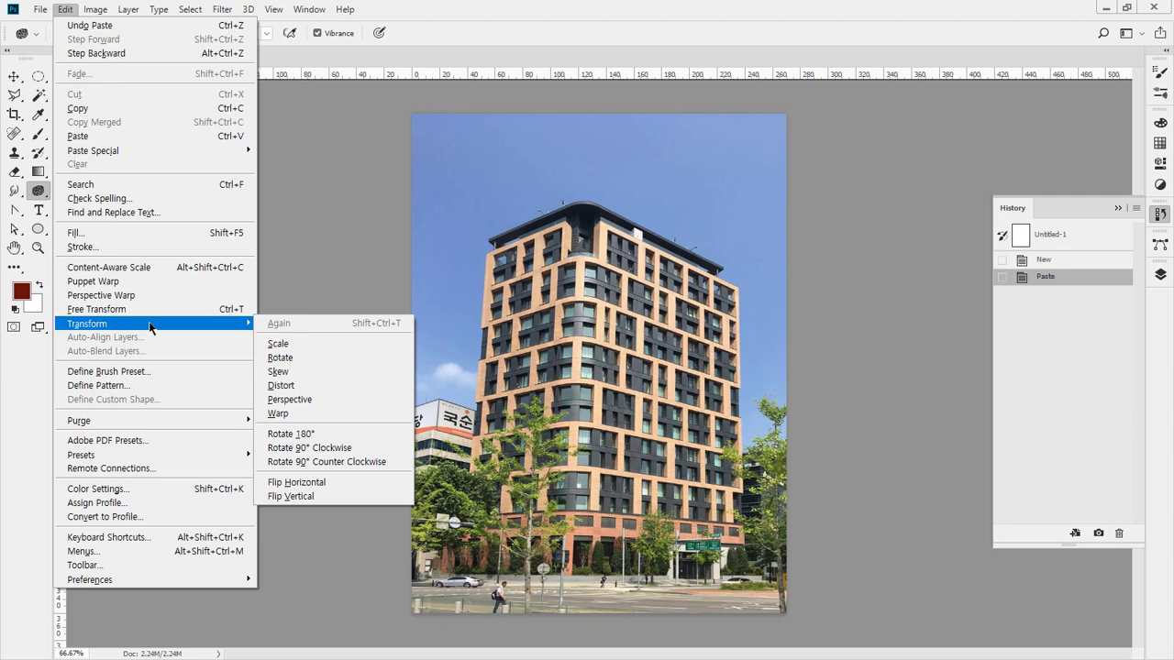
pyautogui.click(303, 496)
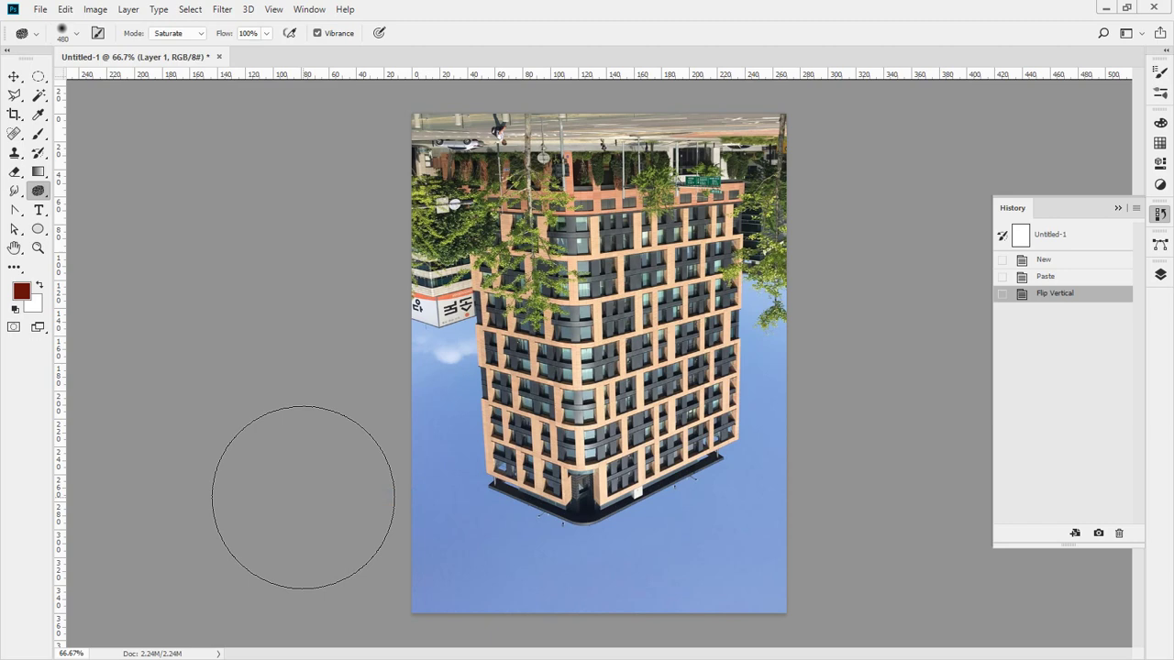
pyautogui.hotkey('ctrl', 'z')
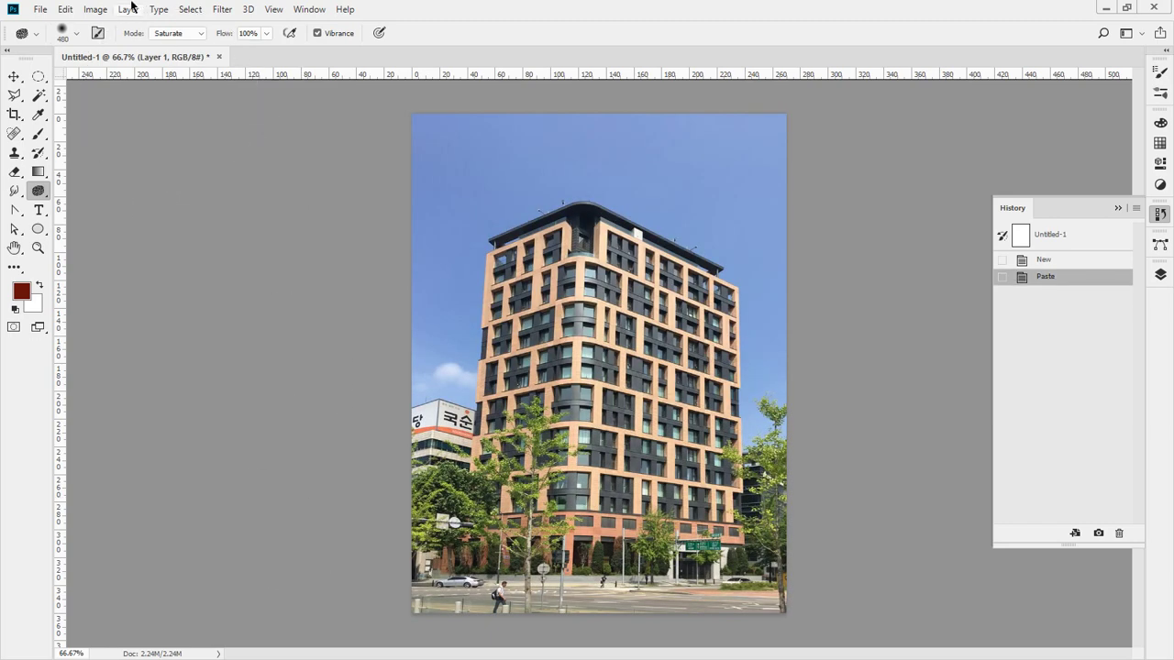
# Try flipping the building photo horizontally, compare it with the original by undoing and redoing, and leave the flip undone.
pyautogui.click(67, 10)
pyautogui.moveTo(100, 324)
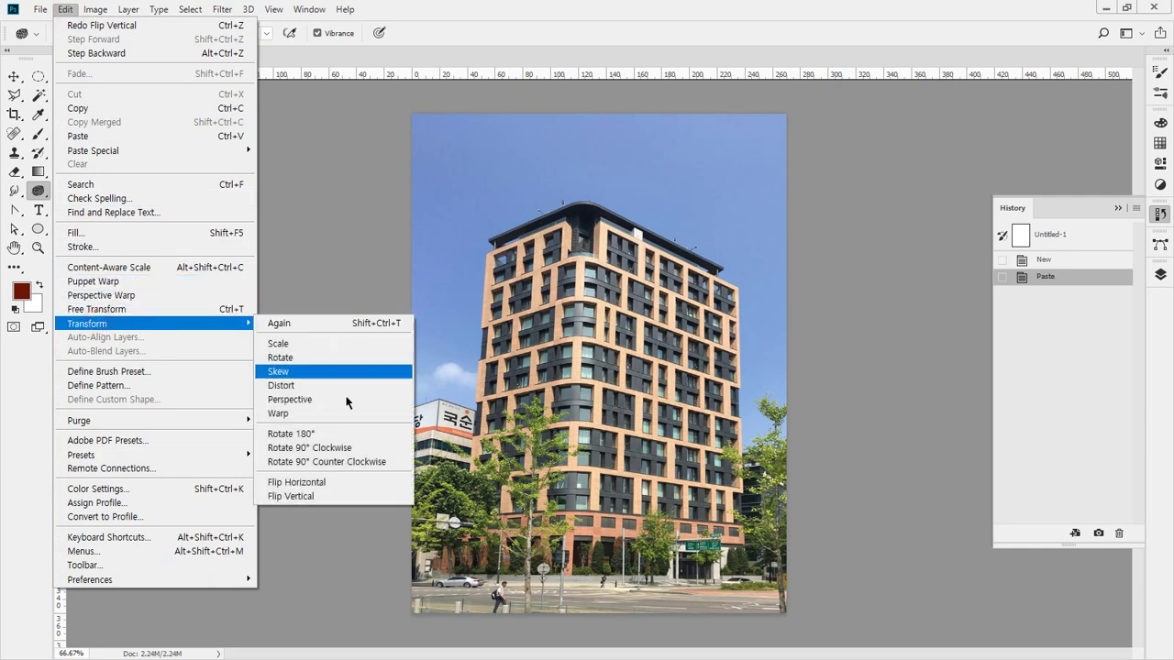
pyautogui.click(332, 487)
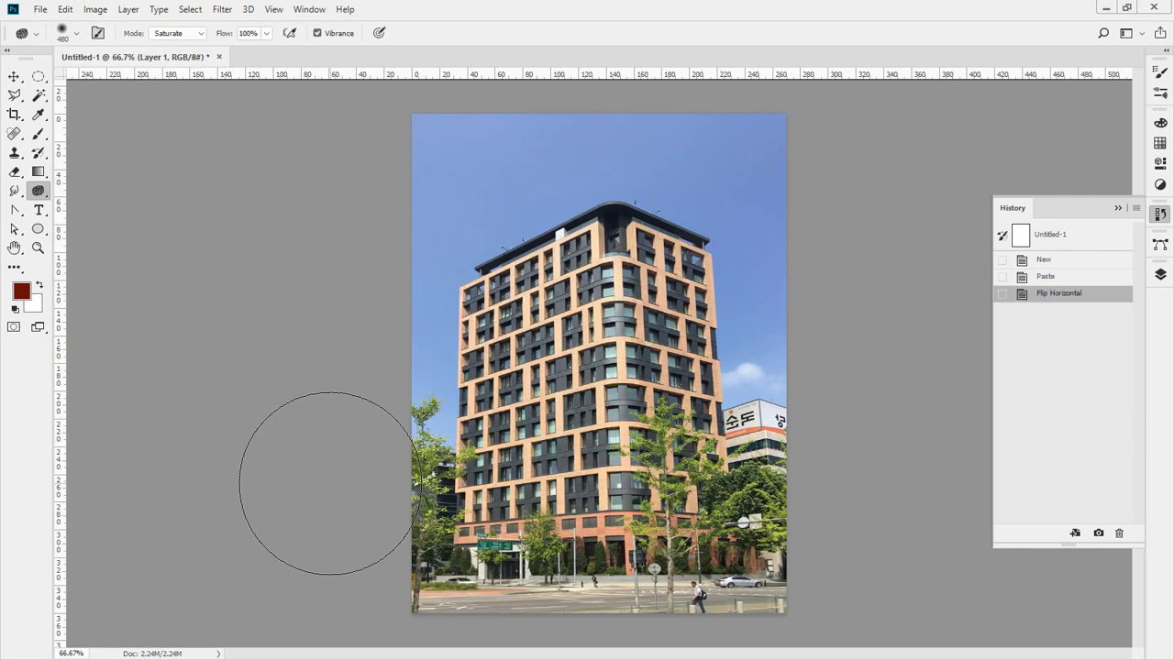
pyautogui.hotkey('ctrl', 'z')
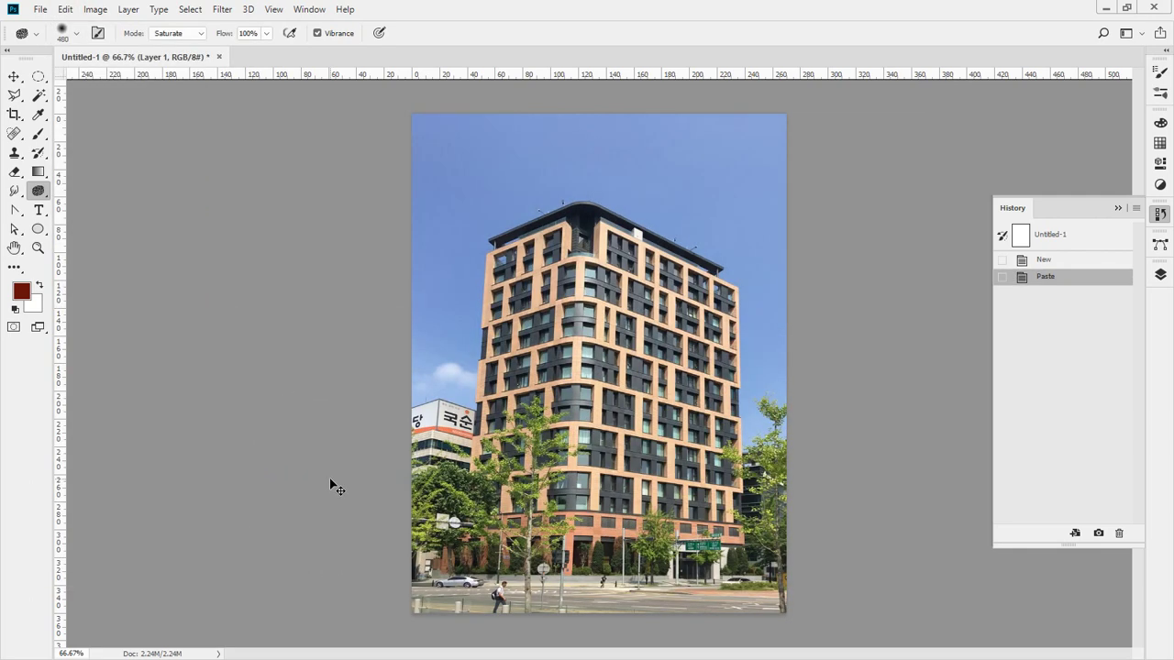
pyautogui.hotkey('ctrl', 'shift', 'z')
pyautogui.hotkey('ctrl', 'z')
# Try rotating the building photo 180°, and undo the rotation.
pyautogui.click(65, 9)
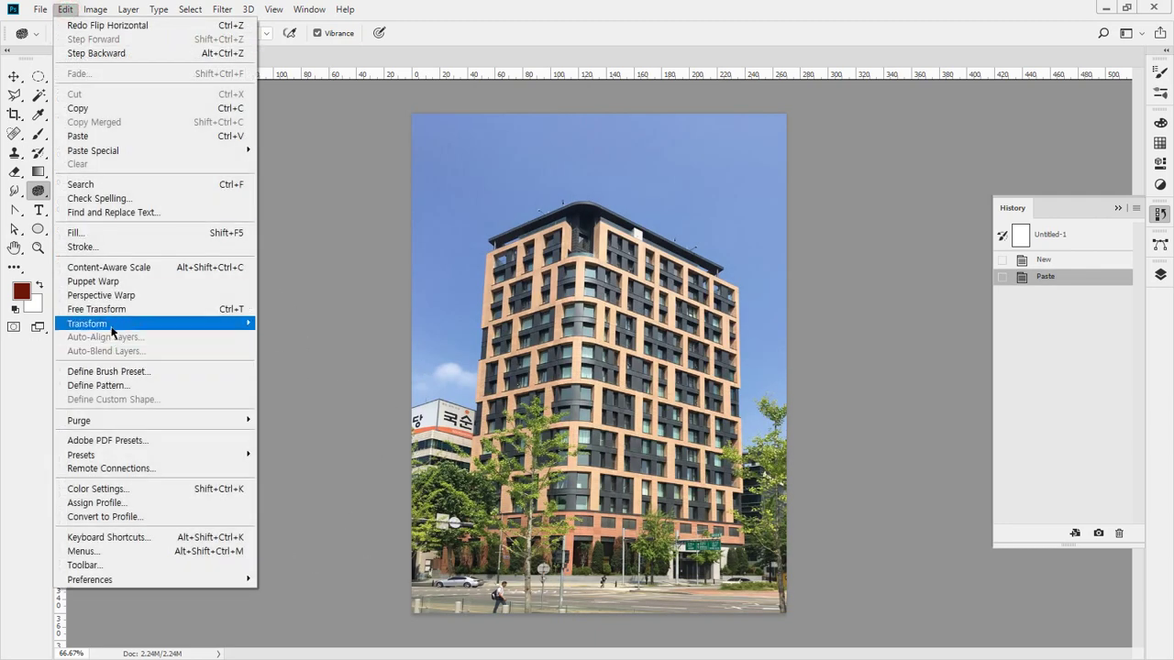
pyautogui.moveTo(110, 323)
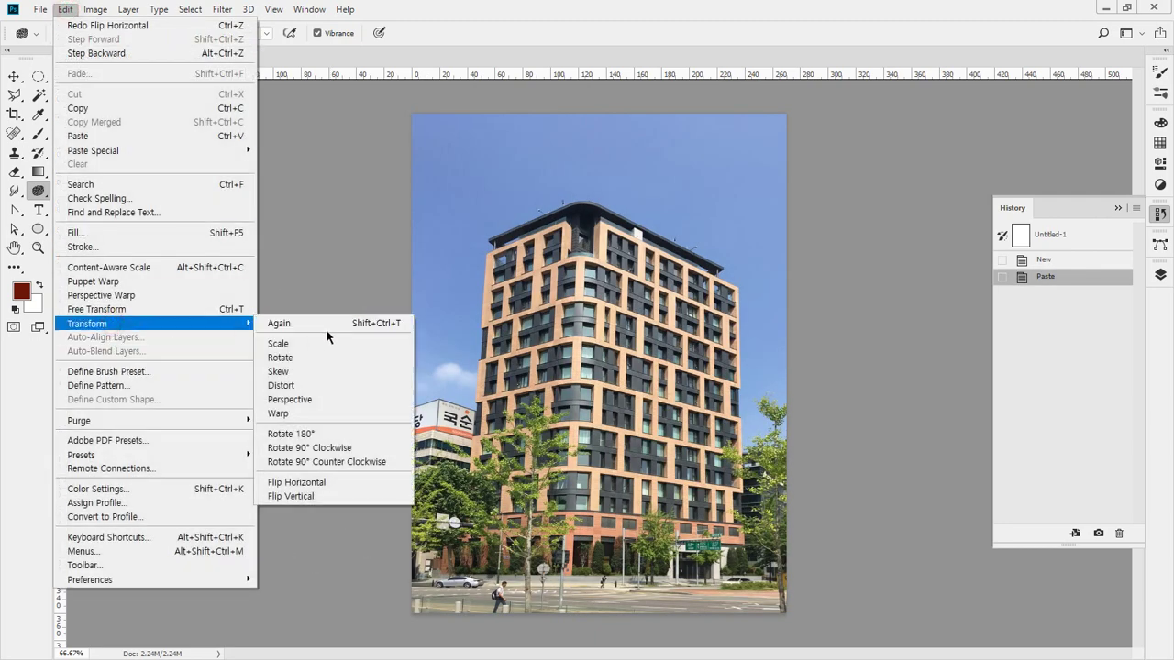
pyautogui.click(332, 435)
pyautogui.hotkey('ctrl', 'z')
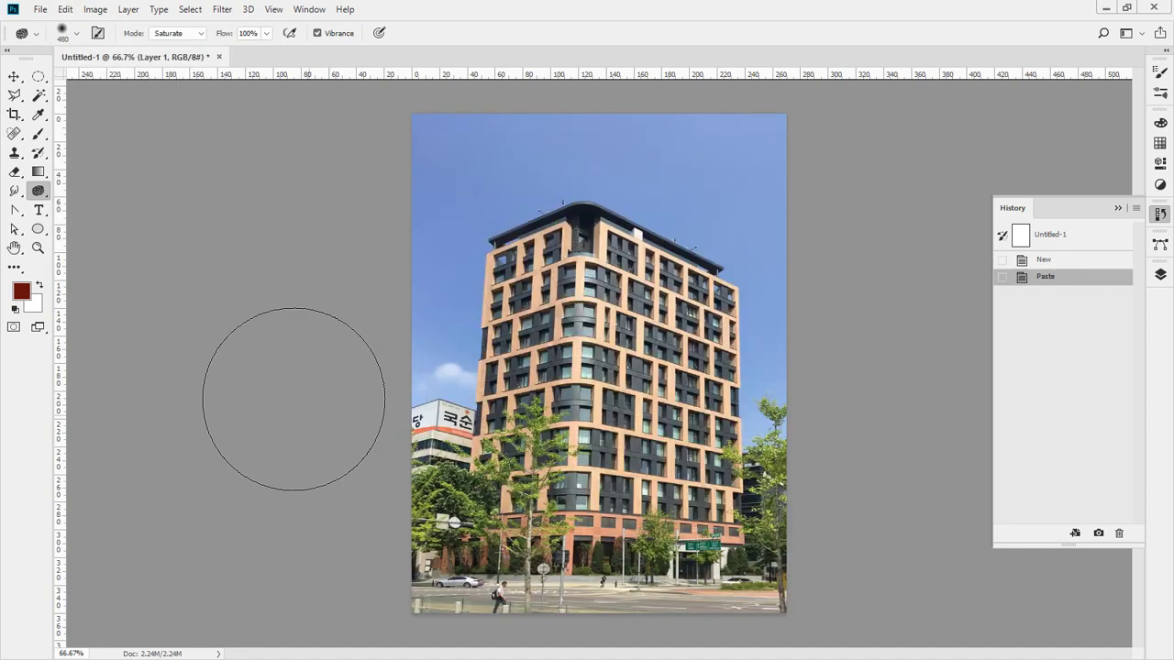
# Start Free Transform on the building photo.
pyautogui.click(66, 9)
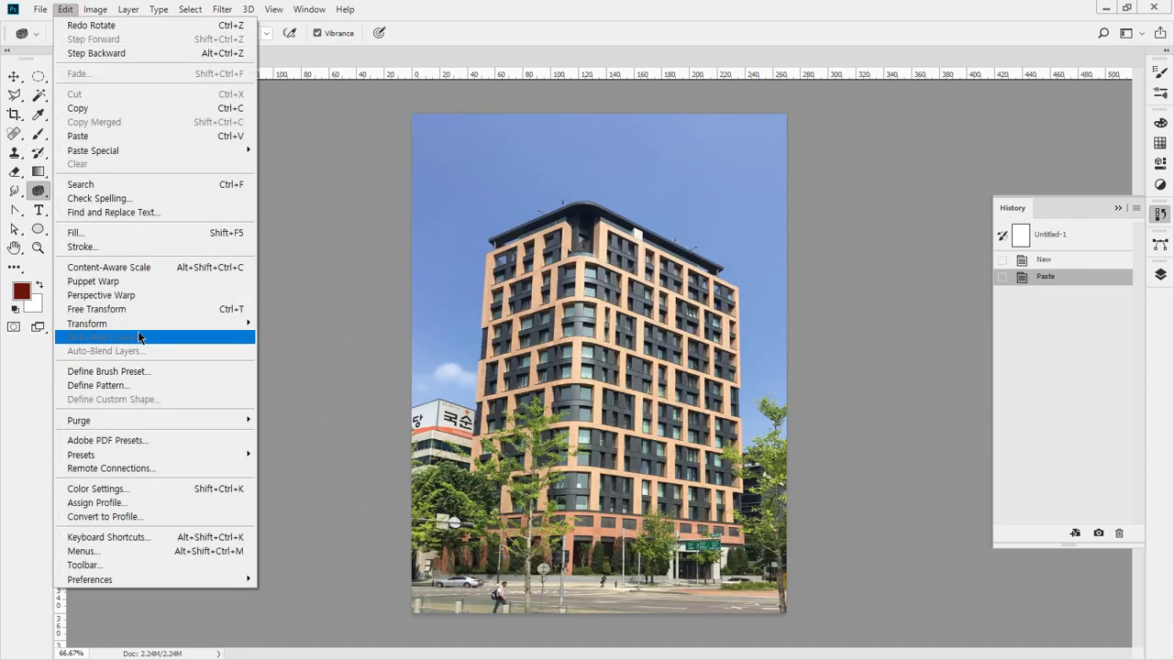
pyautogui.moveTo(138, 324)
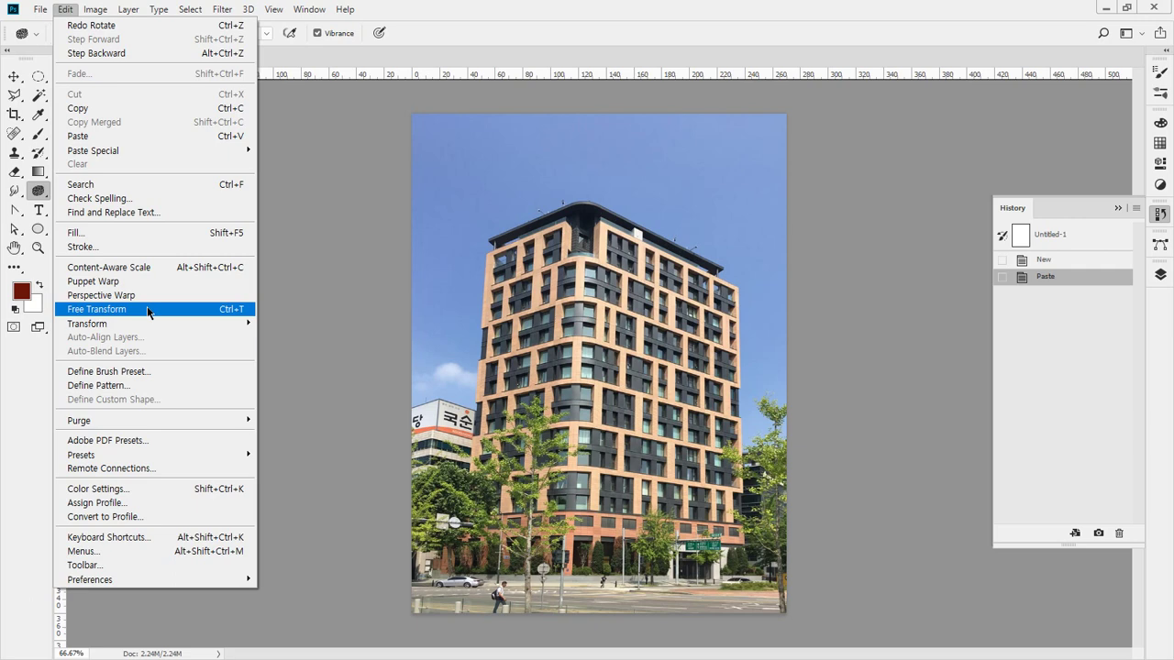
pyautogui.click(223, 314)
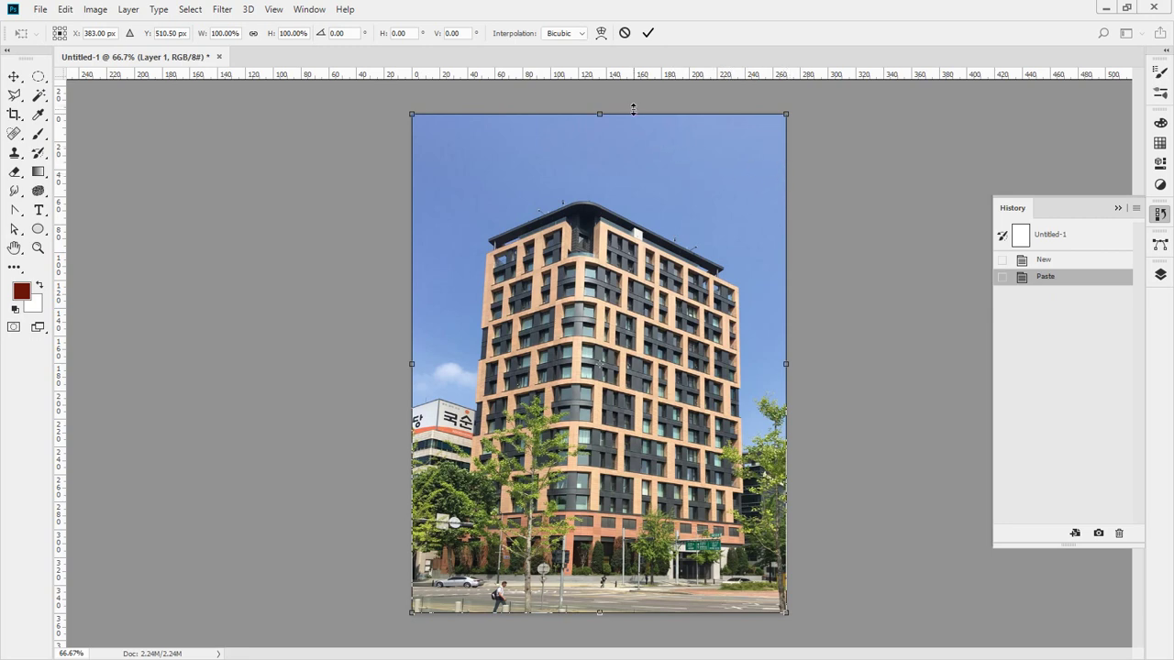
pyautogui.hotkey('ctrl', 'alt', 'd')
pyautogui.moveTo(787, 127)
pyautogui.mouseDown()
pyautogui.moveTo(772, 99)
pyautogui.moveTo(789, 135)
pyautogui.mouseUp()
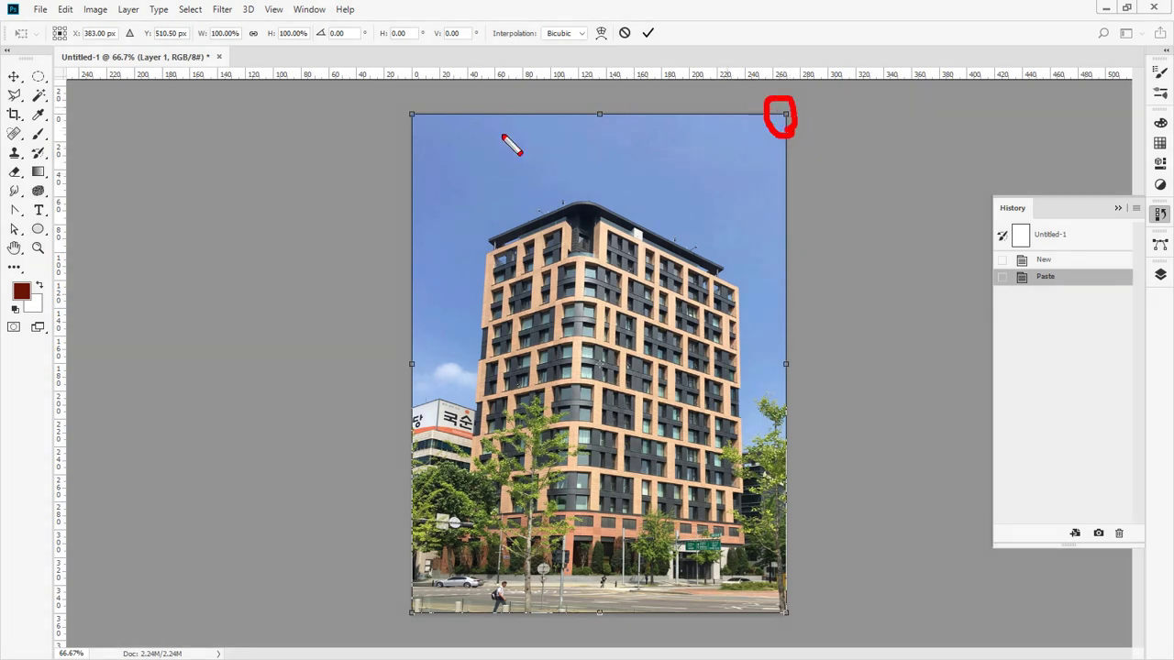
pyautogui.moveTo(425, 129); pyautogui.dragTo(426, 113)
pyautogui.moveTo(416, 603)
pyautogui.mouseDown()
pyautogui.moveTo(419, 629)
pyautogui.moveTo(429, 613)
pyautogui.mouseUp()
pyautogui.moveTo(780, 596)
pyautogui.mouseDown()
pyautogui.moveTo(770, 631)
pyautogui.moveTo(743, 569)
pyautogui.mouseUp()
pyautogui.press('Escape')
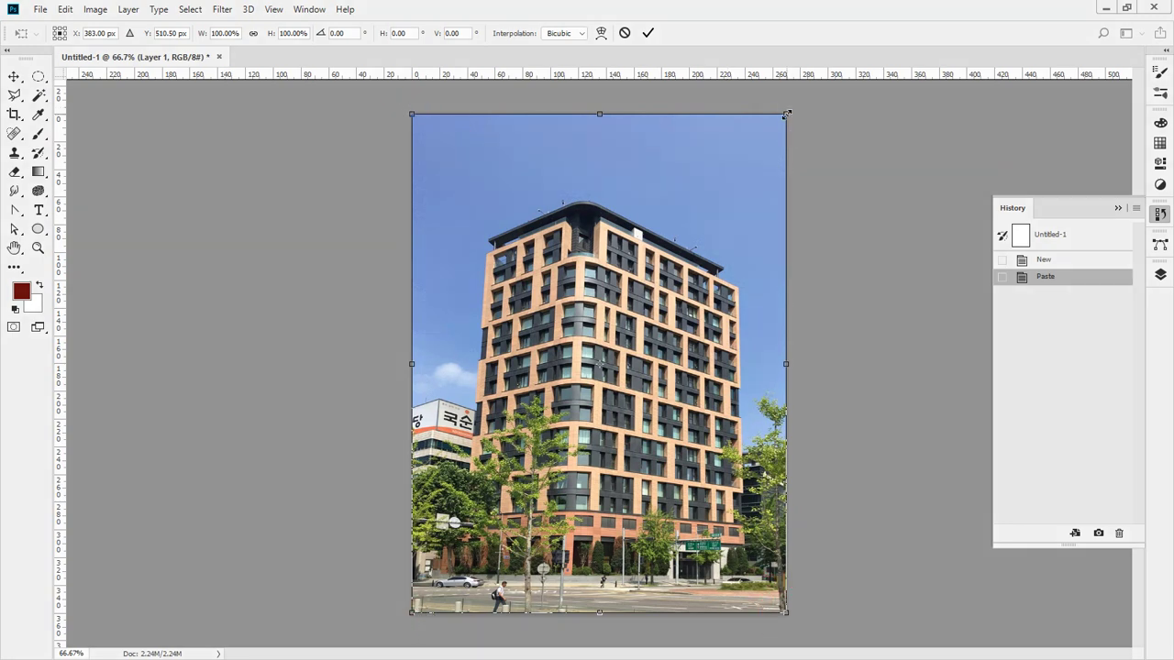
# Try scaling the building photo around its center to about 79% from a corner, and cancel the transform.
pyautogui.moveTo(786, 114)
pyautogui.mouseDown()
pyautogui.moveTo(598, 408)
pyautogui.moveTo(535, 377)
pyautogui.moveTo(547, 181)
pyautogui.moveTo(792, 152)
pyautogui.moveTo(798, 114)
pyautogui.moveTo(786, 115)
pyautogui.mouseUp()
pyautogui.moveTo(786, 118); pyautogui.dragTo(793, 204)
pyautogui.hotkey('ctrl', 'z')
pyautogui.moveTo(789, 112); pyautogui.dragTo(746, 166)
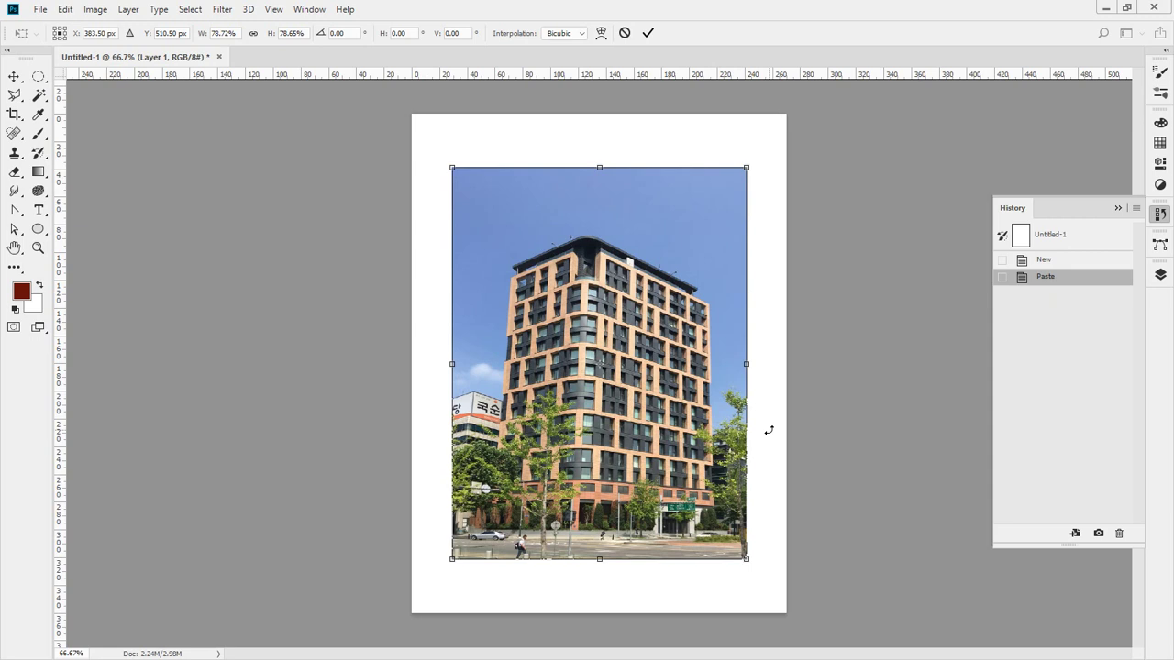
pyautogui.press('Escape')
pyautogui.press('o')
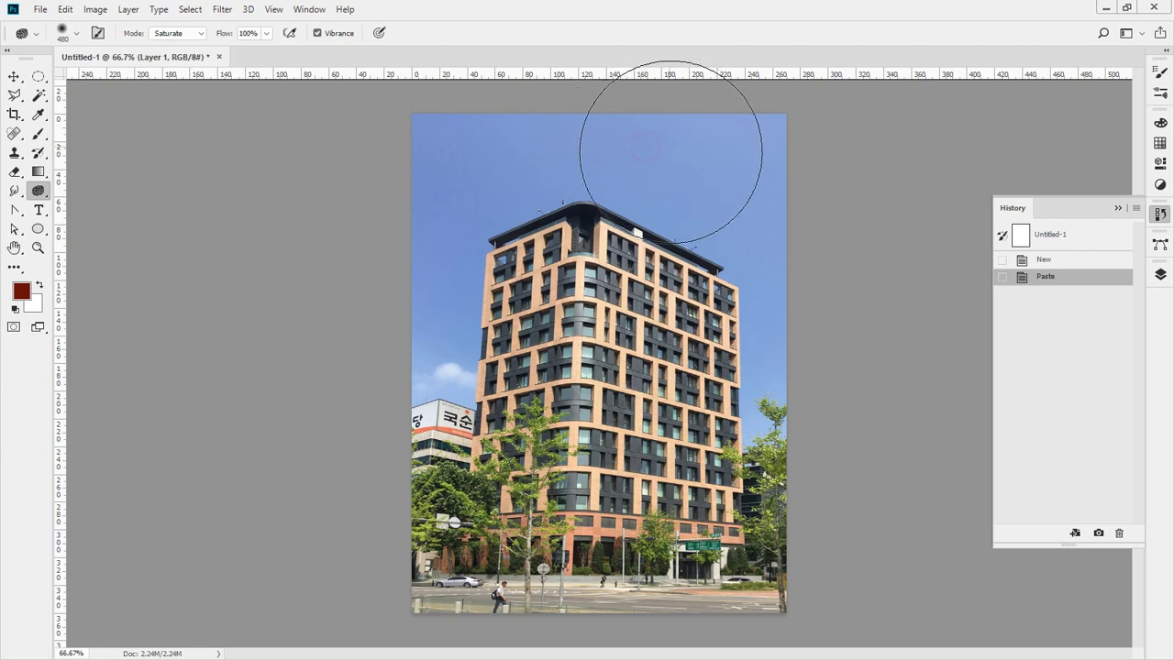
# Try skewing the building photo by lowering its upper-right corner, ending at a vertical skew of about 6.5°.
pyautogui.hotkey('ctrl', 't')
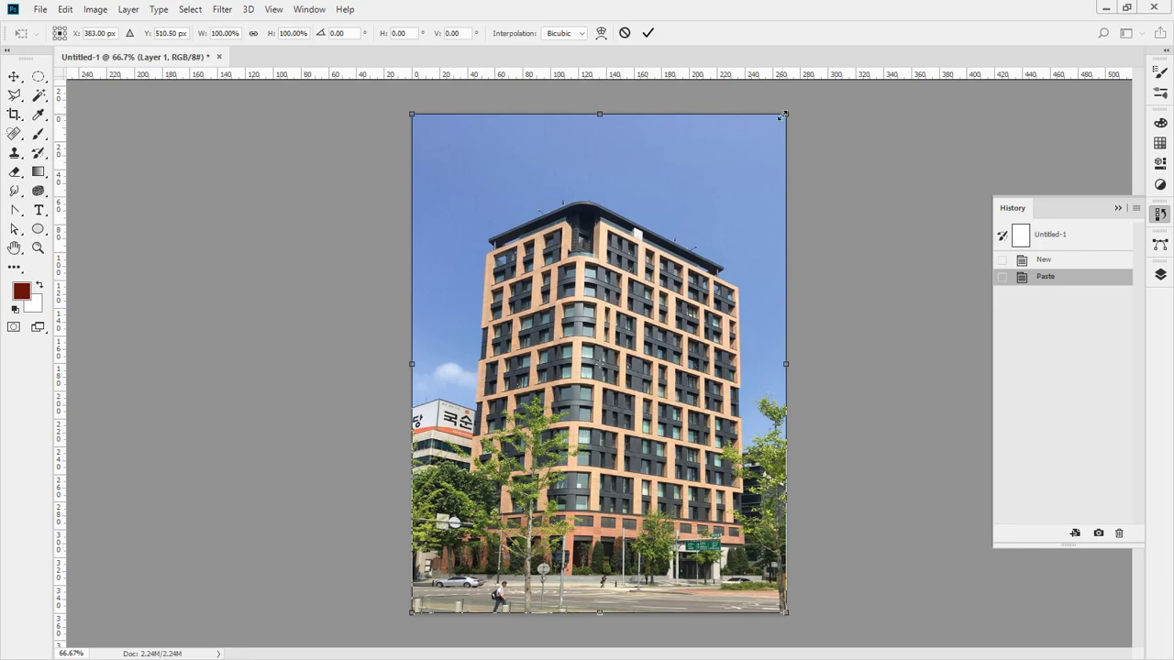
pyautogui.moveTo(791, 103); pyautogui.dragTo(746, 160)
pyautogui.rightClick(608, 161)
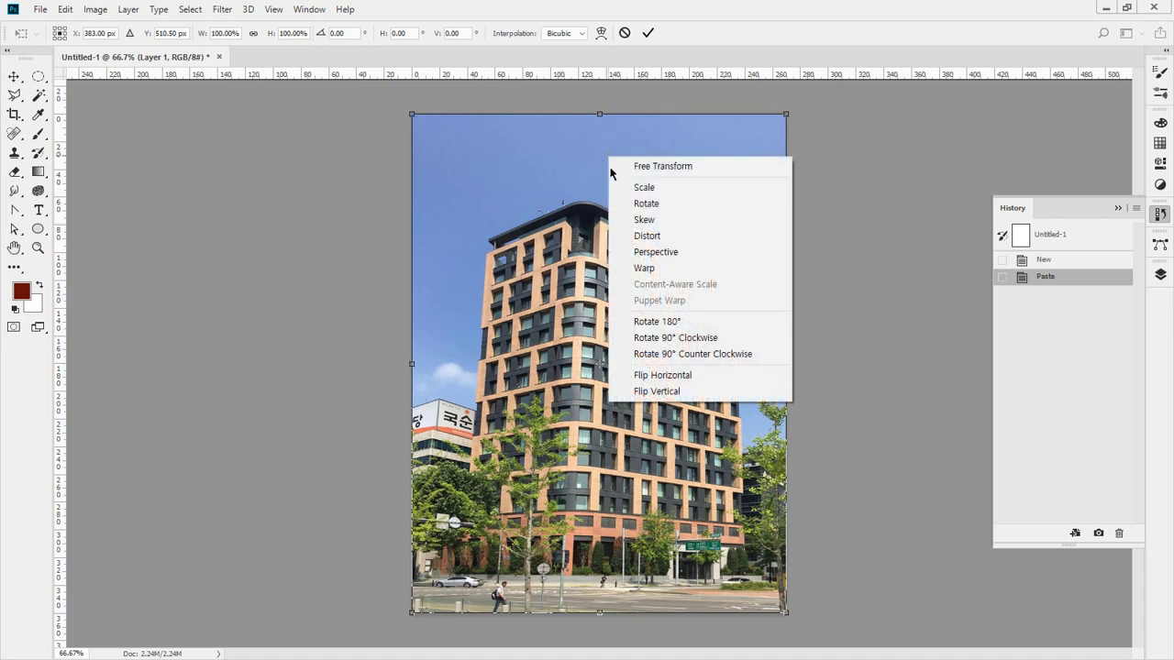
pyautogui.click(690, 219)
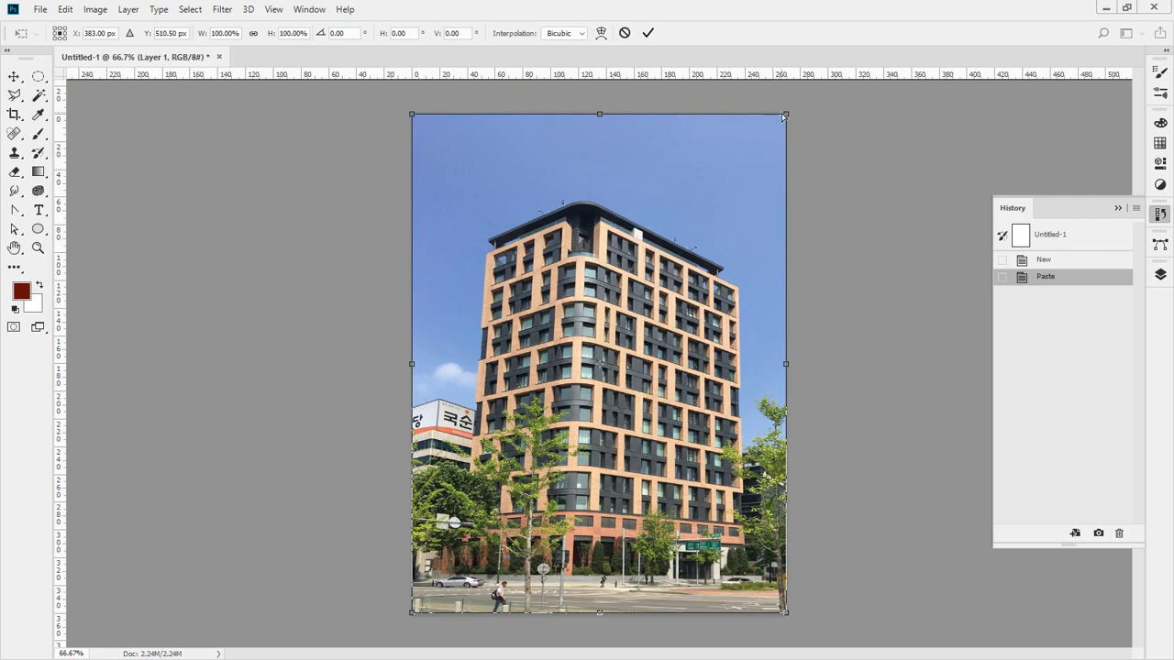
pyautogui.moveTo(784, 117); pyautogui.dragTo(725, 231)
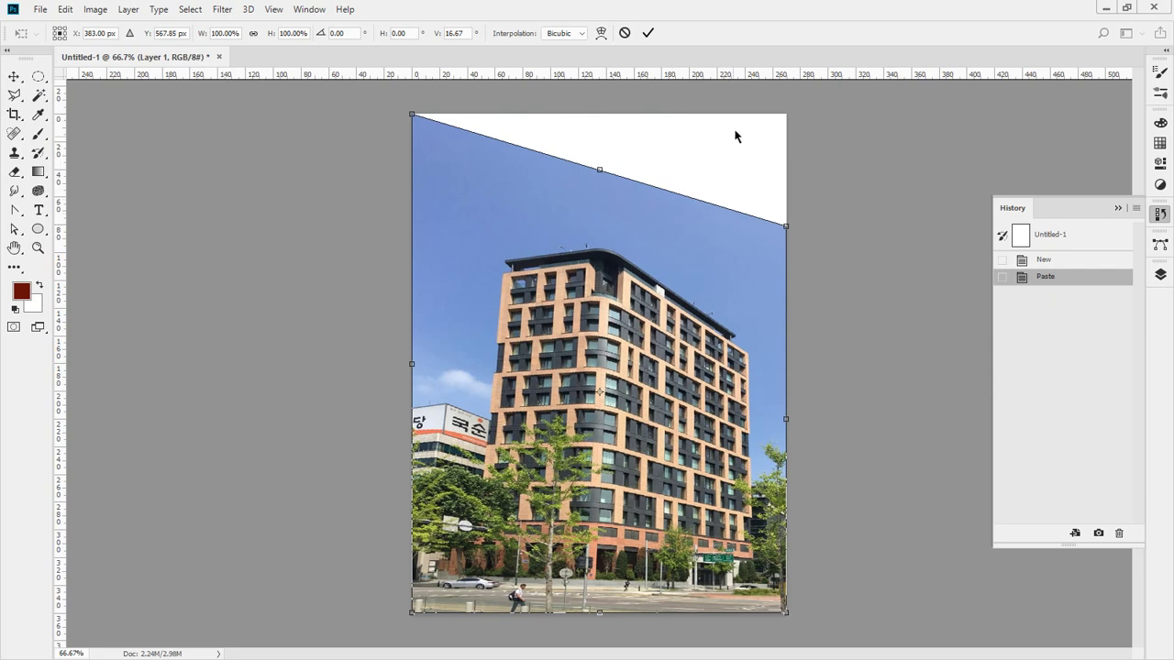
pyautogui.moveTo(764, 109)
pyautogui.mouseDown()
pyautogui.moveTo(641, 118)
pyautogui.moveTo(649, 101)
pyautogui.moveTo(668, 126)
pyautogui.mouseUp()
pyautogui.moveTo(797, 125)
pyautogui.mouseDown()
pyautogui.moveTo(792, 235)
pyautogui.moveTo(787, 115)
pyautogui.moveTo(787, 156)
pyautogui.mouseUp()
pyautogui.press('Escape')
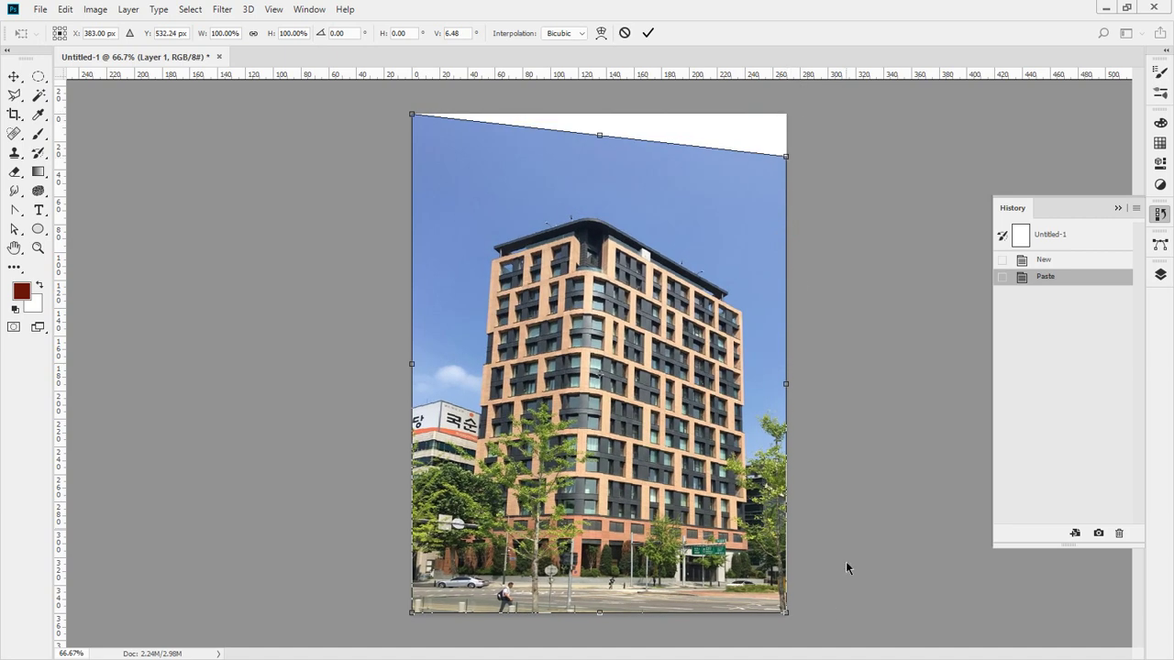
# Skew the photo's upper corners inward and level them so the image tapers toward a narrow, horizontal top edge.
pyautogui.moveTo(786, 611)
pyautogui.mouseDown()
pyautogui.moveTo(789, 476)
pyautogui.moveTo(784, 613)
pyautogui.mouseUp()
pyautogui.moveTo(785, 166); pyautogui.dragTo(724, 159)
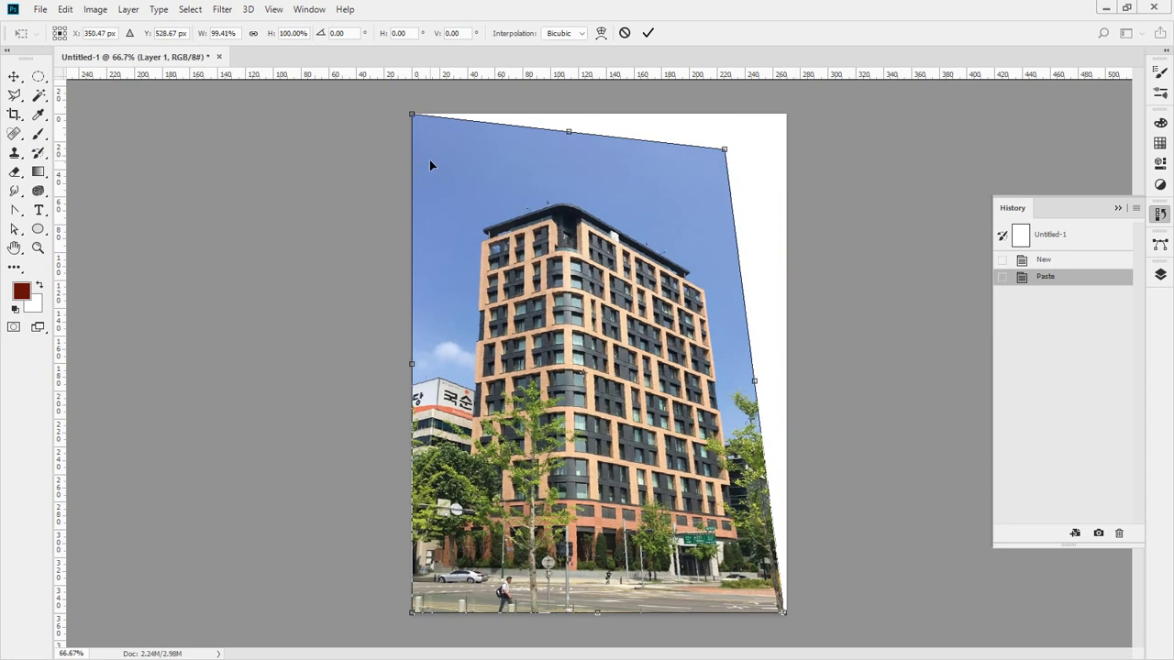
pyautogui.moveTo(413, 117); pyautogui.dragTo(509, 124)
pyautogui.moveTo(726, 151); pyautogui.dragTo(734, 126)
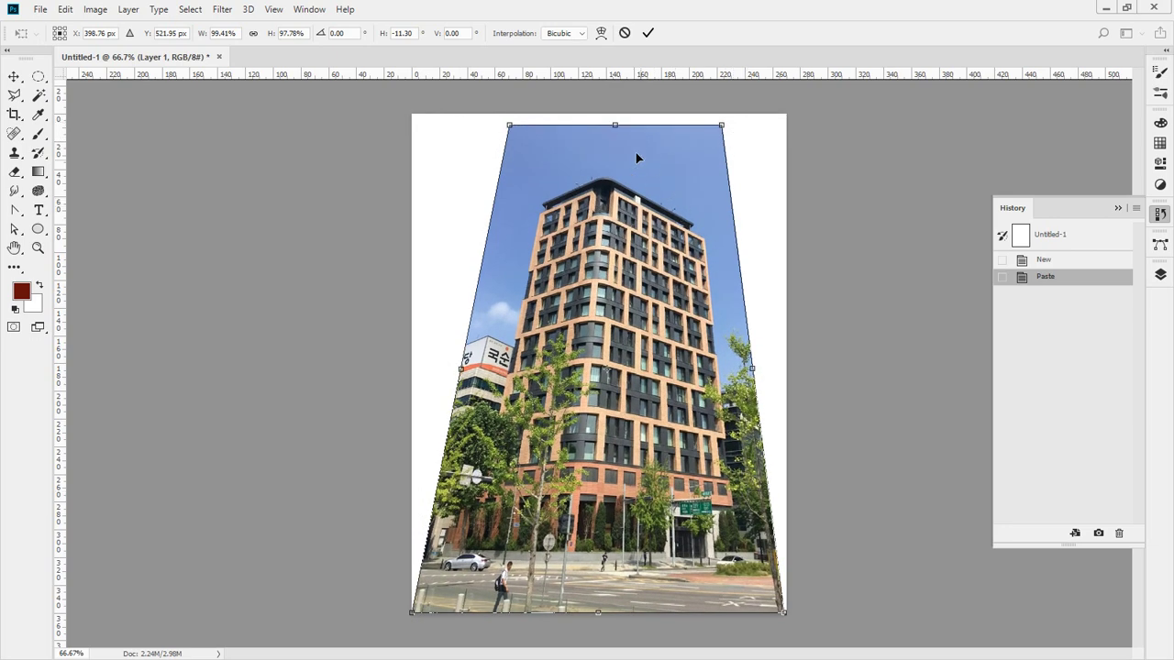
pyautogui.moveTo(617, 131); pyautogui.dragTo(577, 177)
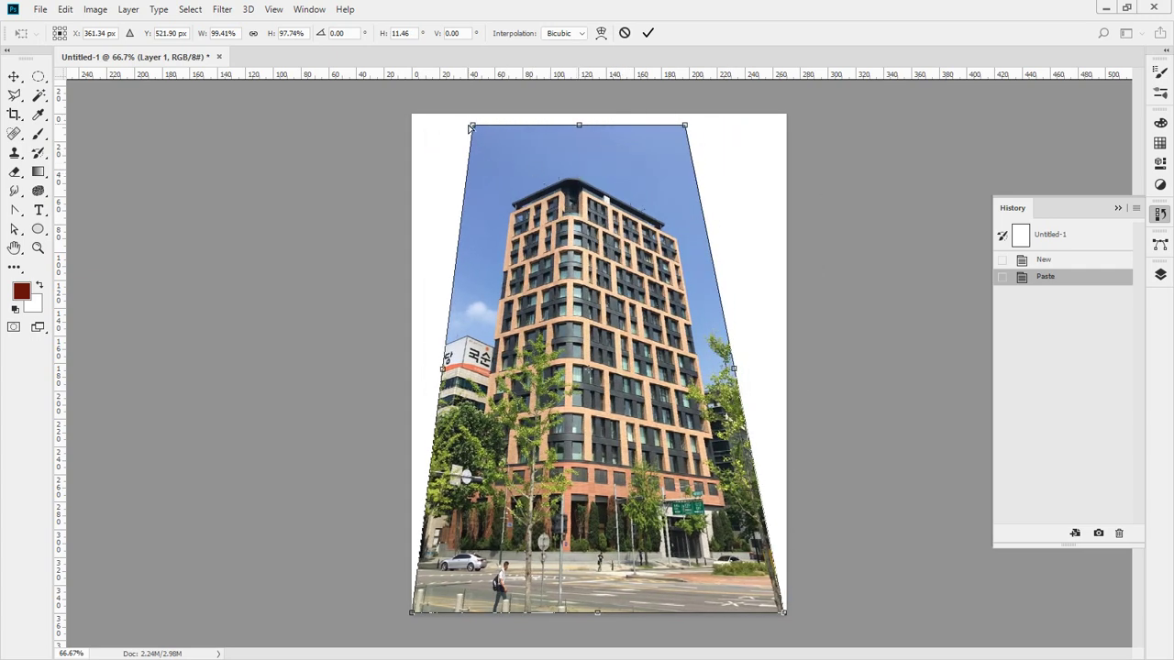
pyautogui.moveTo(470, 128); pyautogui.dragTo(502, 126)
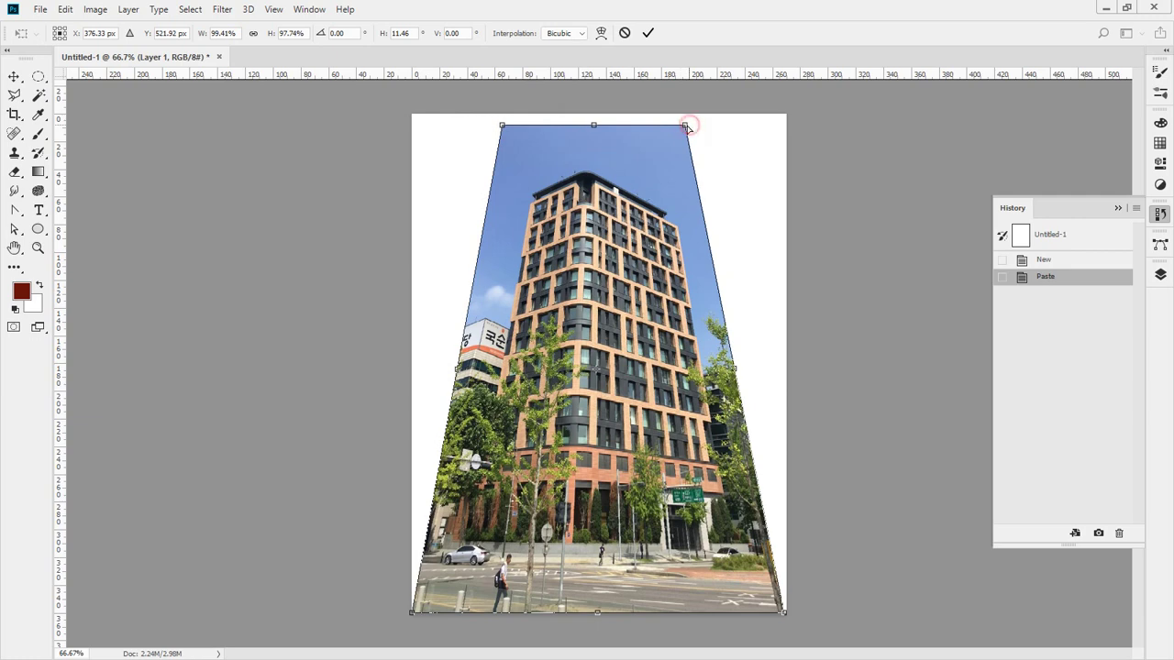
pyautogui.moveTo(686, 127); pyautogui.dragTo(679, 124)
# Scale the tapered photo down from its top edge to about 61% height, and cancel the whole transform.
pyautogui.rightClick(573, 177)
pyautogui.click(610, 208)
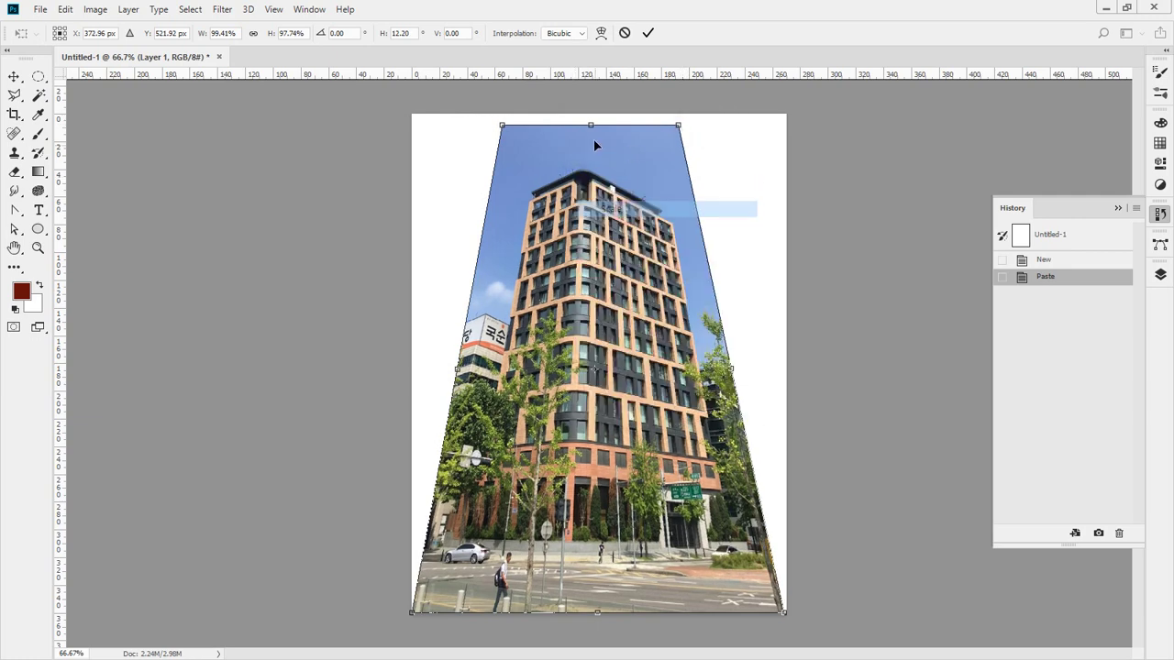
pyautogui.moveTo(592, 125); pyautogui.dragTo(595, 311)
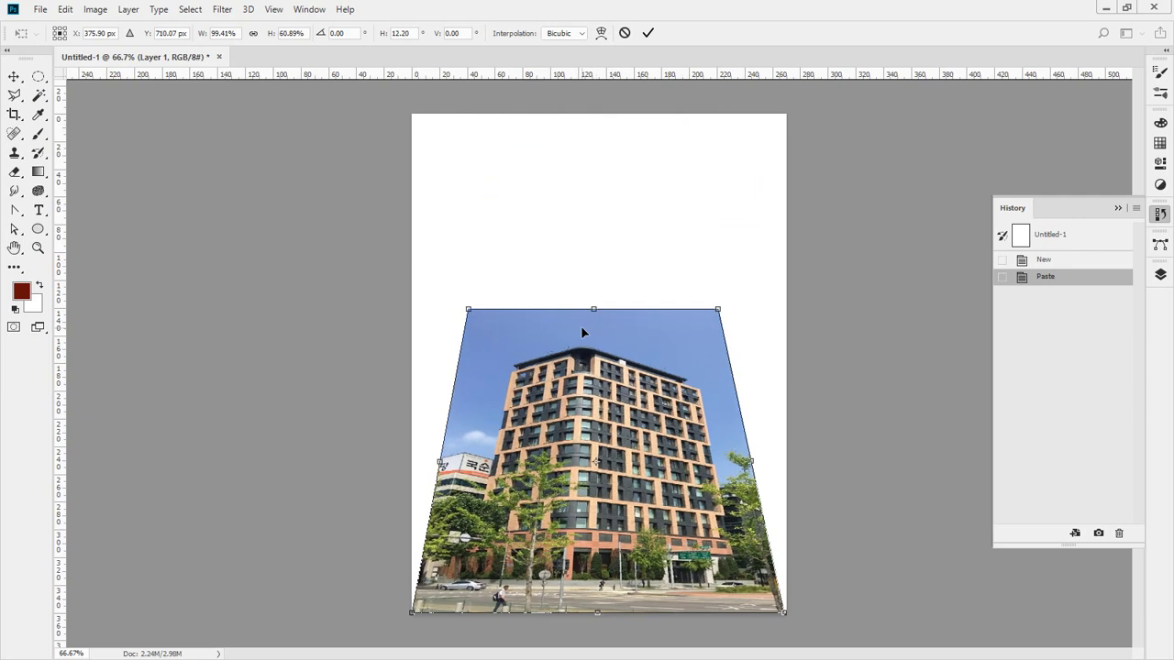
pyautogui.press('Escape')
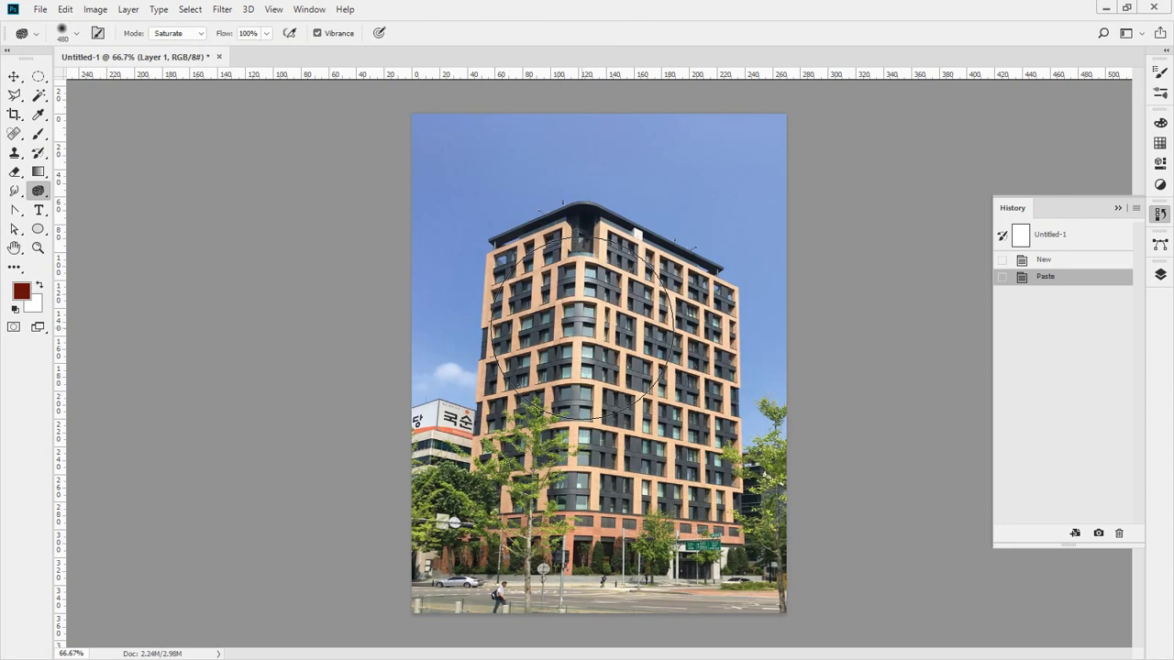
# Try the Distort transform on the building photo, pulling both upper corners and the lower-left corner inward.
pyautogui.hotkey('ctrl', 't')
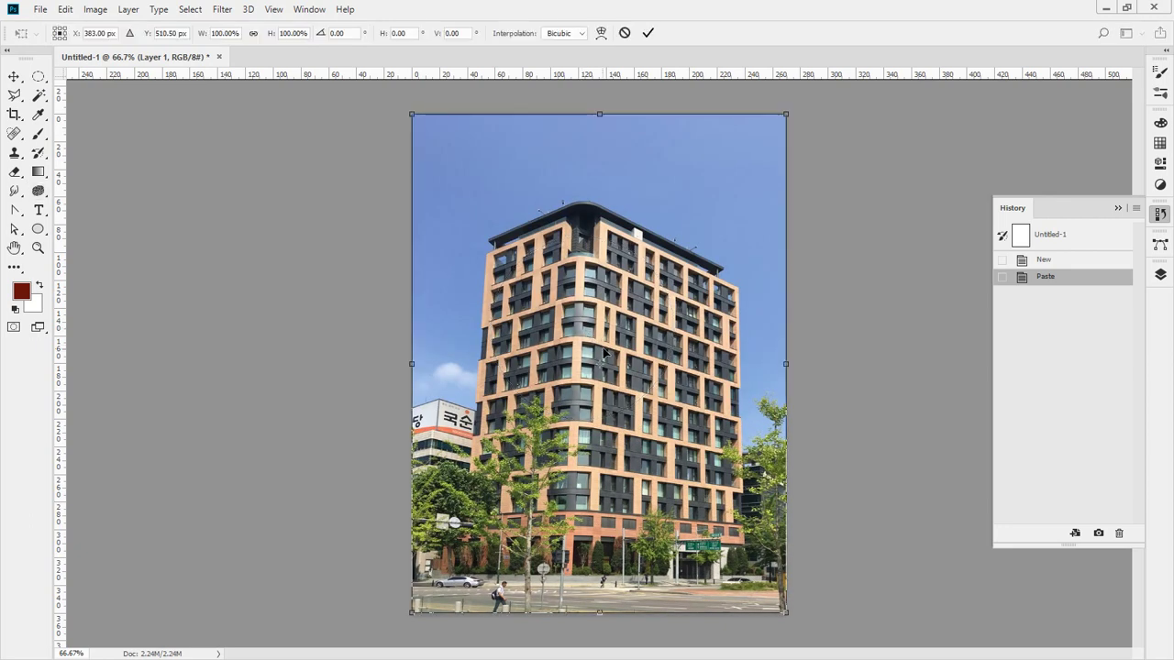
pyautogui.rightClick(517, 146)
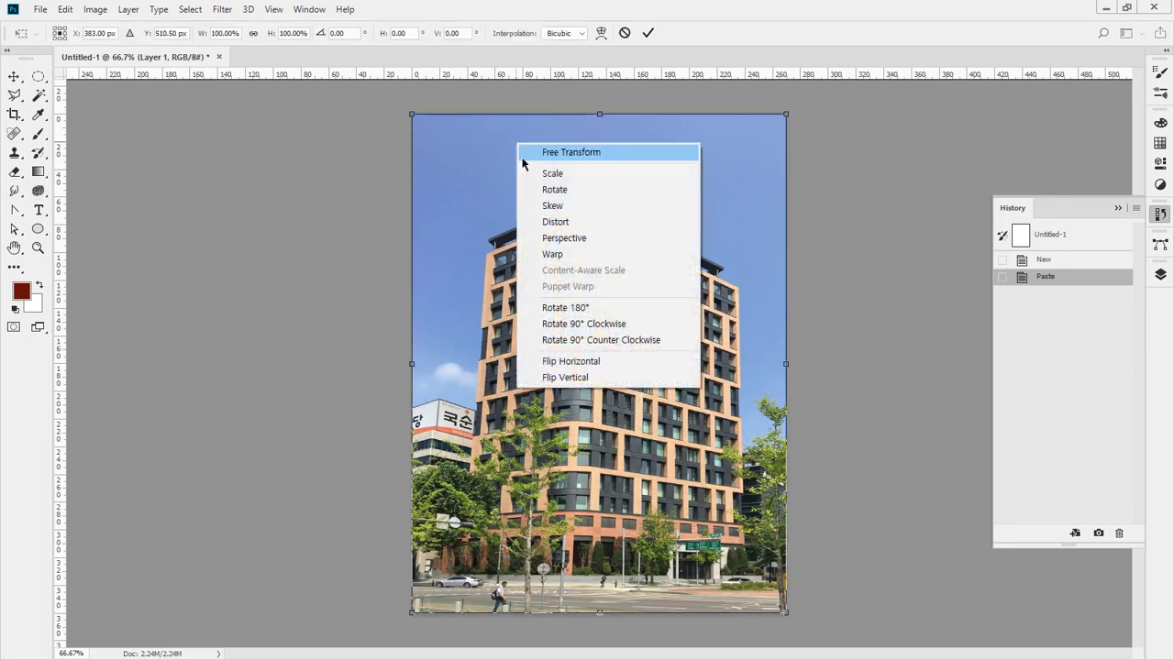
pyautogui.click(590, 223)
pyautogui.moveTo(780, 114); pyautogui.dragTo(669, 206)
pyautogui.moveTo(412, 117); pyautogui.dragTo(501, 244)
pyautogui.moveTo(413, 612); pyautogui.dragTo(525, 401)
pyautogui.moveTo(787, 614)
pyautogui.mouseDown()
pyautogui.moveTo(647, 398)
pyautogui.moveTo(654, 357)
pyautogui.moveTo(754, 361)
pyautogui.moveTo(789, 377)
pyautogui.moveTo(786, 612)
pyautogui.mouseUp()
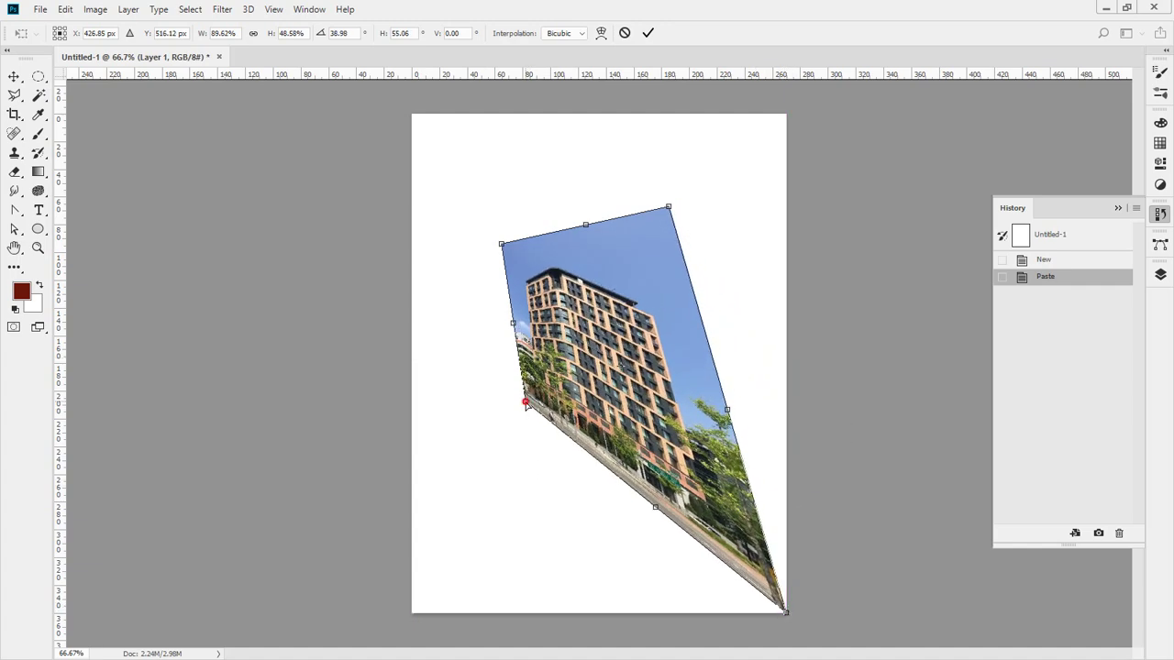
# Return the photo's two left corners to the canvas corners, shift its upper-right corner outward, and cancel the distortion.
pyautogui.moveTo(525, 404); pyautogui.dragTo(412, 613)
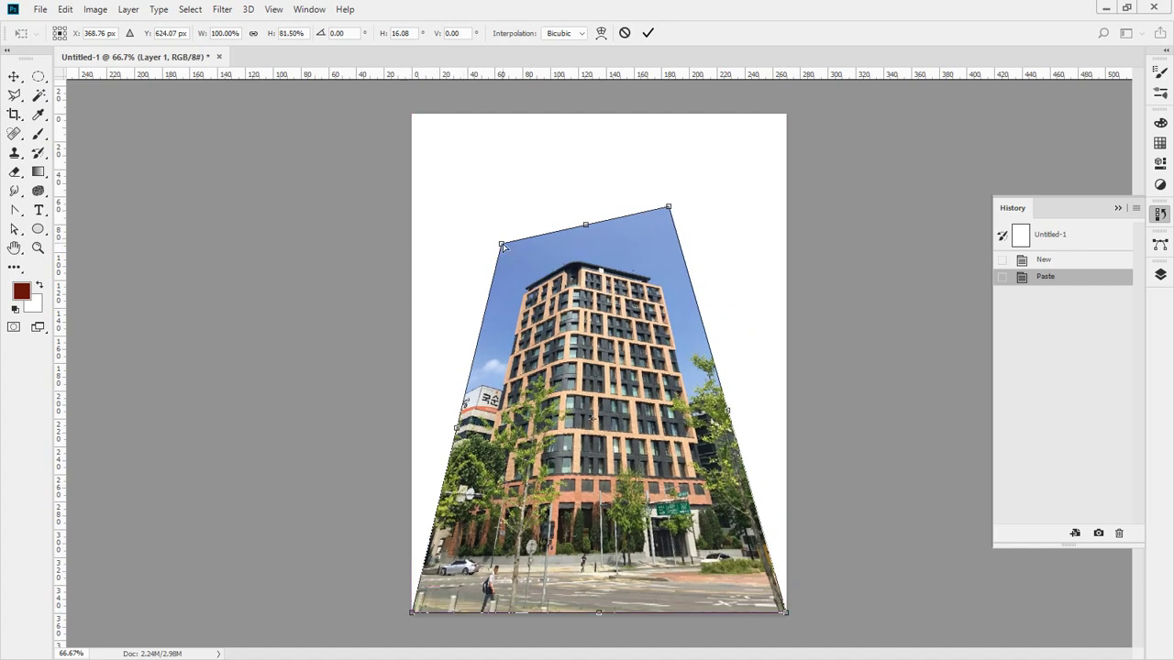
pyautogui.moveTo(502, 246); pyautogui.dragTo(412, 115)
pyautogui.moveTo(674, 207)
pyautogui.mouseDown()
pyautogui.moveTo(734, 134)
pyautogui.moveTo(786, 114)
pyautogui.moveTo(710, 177)
pyautogui.mouseUp()
pyautogui.press('Escape')
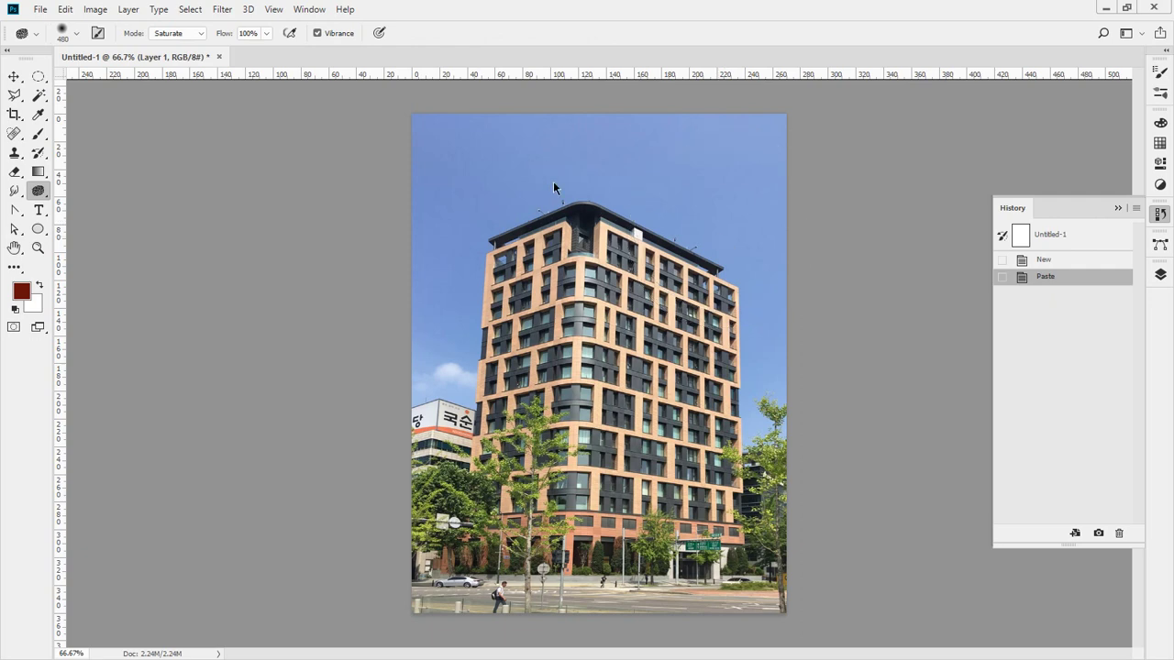
# Try the Perspective transform on the building photo, adjusting its top edge and narrowing its bottom edge symmetrically, and cancel it.
pyautogui.hotkey('ctrl', 't')
pyautogui.rightClick(551, 149)
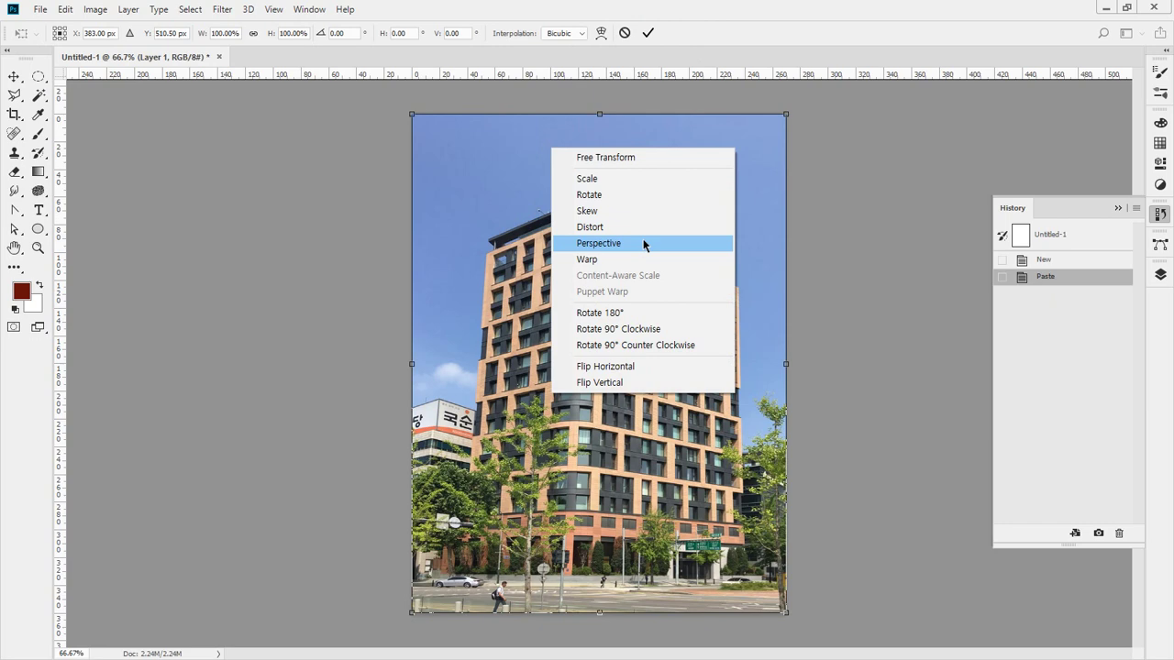
pyautogui.click(645, 245)
pyautogui.moveTo(792, 119)
pyautogui.mouseDown()
pyautogui.moveTo(676, 119)
pyautogui.moveTo(648, 133)
pyautogui.moveTo(780, 133)
pyautogui.moveTo(786, 286)
pyautogui.moveTo(778, 121)
pyautogui.moveTo(795, 117)
pyautogui.mouseUp()
pyautogui.moveTo(664, 119); pyautogui.dragTo(787, 117)
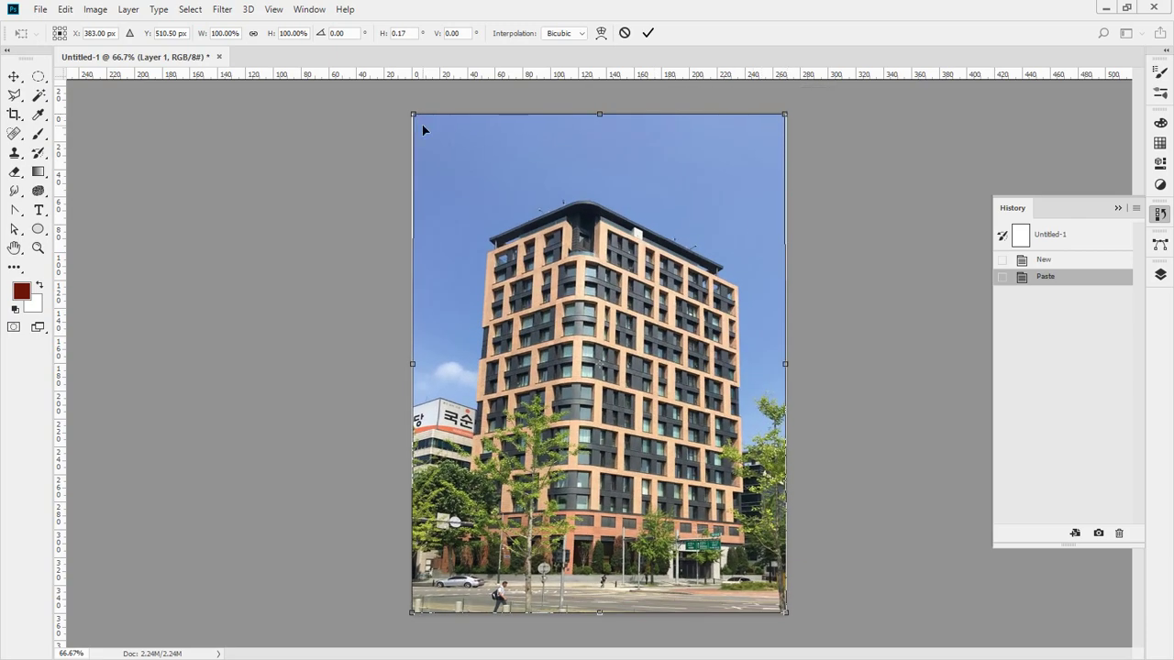
pyautogui.moveTo(414, 117)
pyautogui.mouseDown()
pyautogui.moveTo(422, 258)
pyautogui.moveTo(427, 146)
pyautogui.moveTo(444, 122)
pyautogui.moveTo(506, 116)
pyautogui.moveTo(414, 119)
pyautogui.mouseUp()
pyautogui.moveTo(413, 612); pyautogui.dragTo(505, 611)
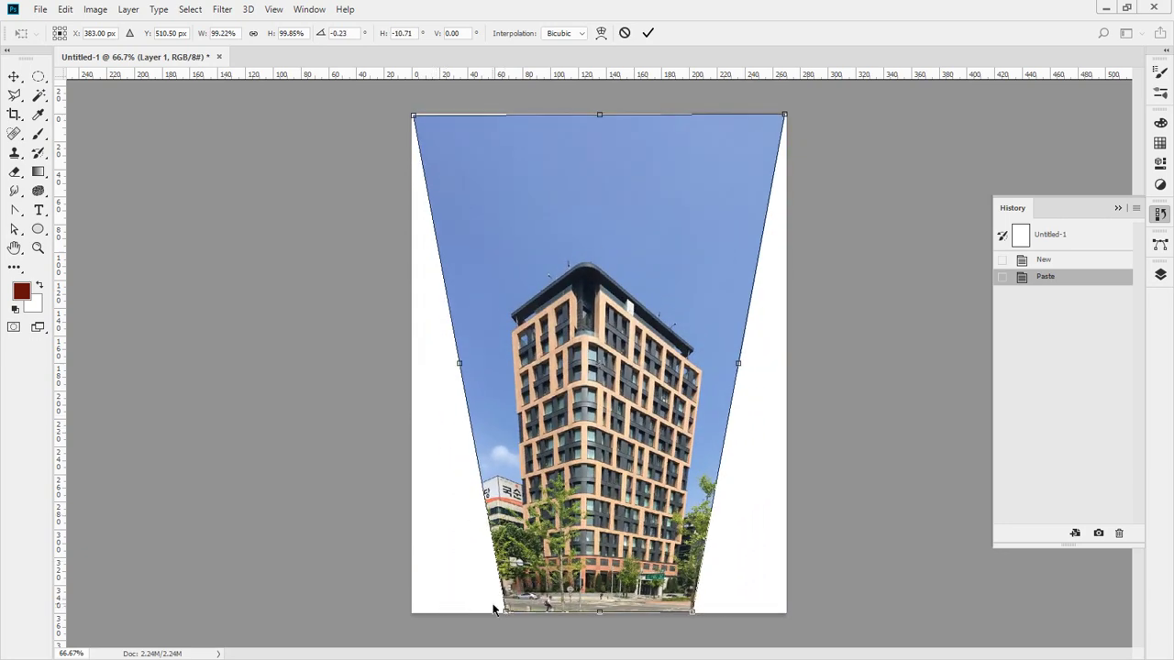
pyautogui.press('Return')
pyautogui.press('o')
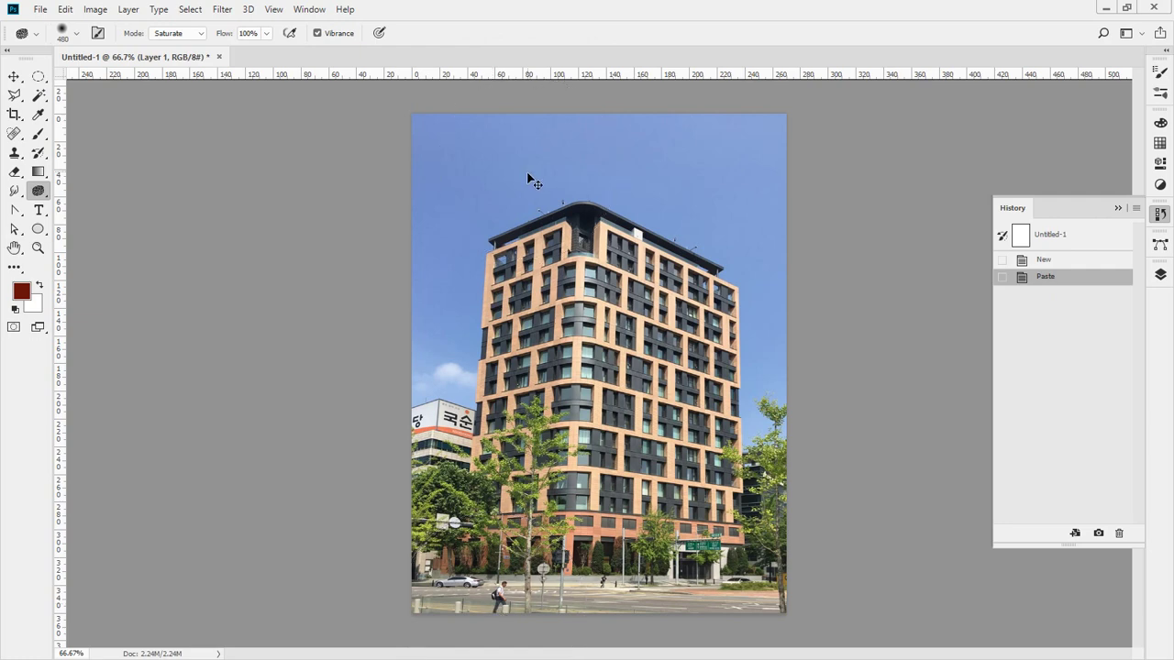
# Try the Warp transform on the building photo, pulling its upper-left corner inward and bending the top and side edges with the upper corners' handles.
pyautogui.hotkey('ctrl', 't')
pyautogui.rightClick(563, 155)
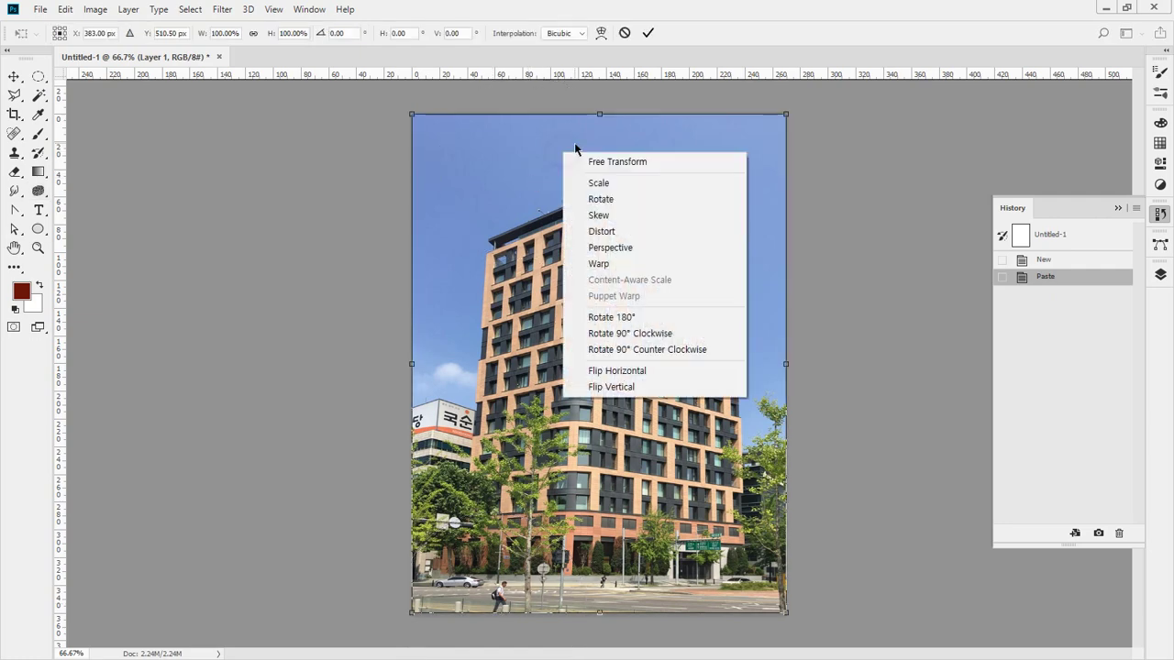
pyautogui.click(630, 265)
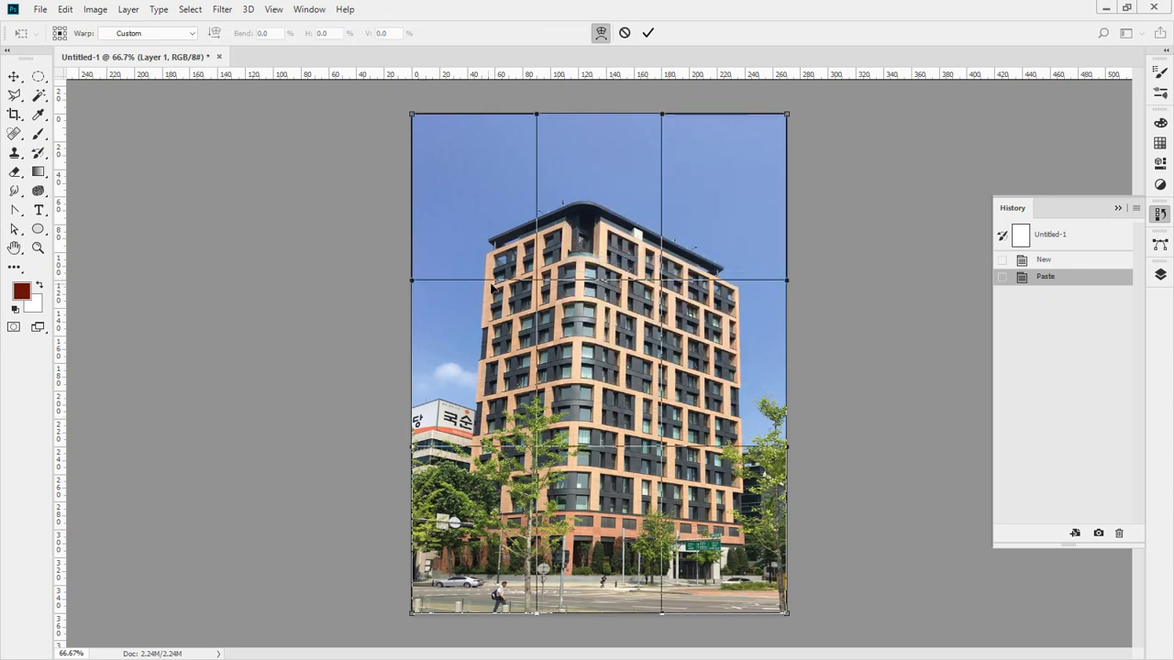
pyautogui.moveTo(411, 117); pyautogui.dragTo(446, 153)
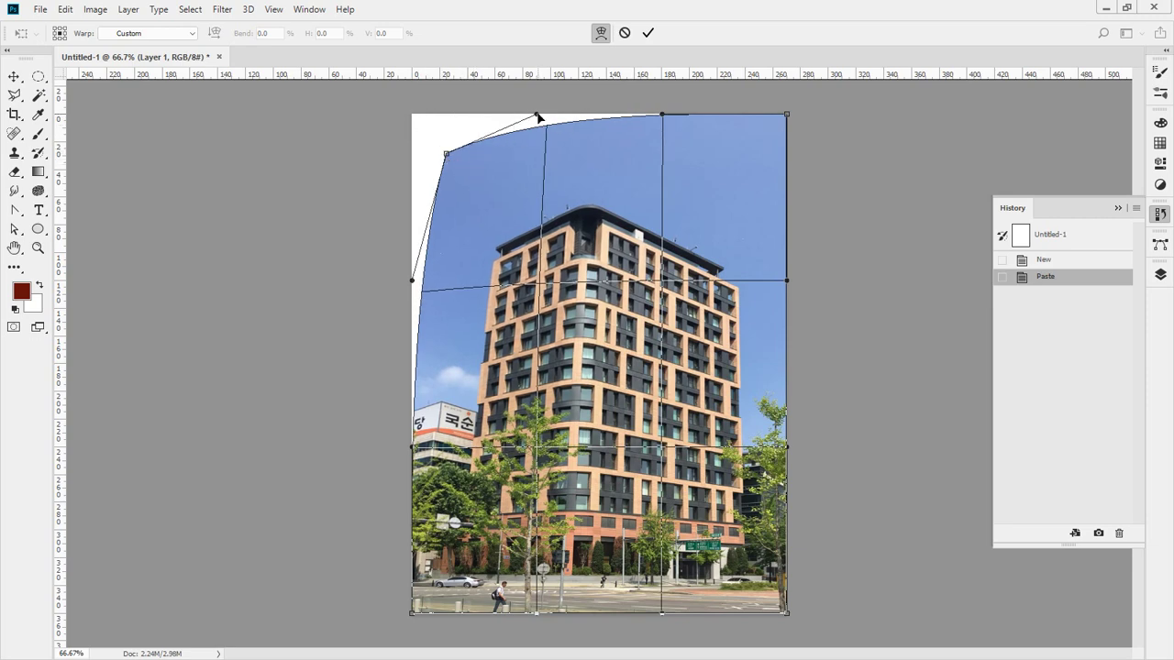
pyautogui.moveTo(539, 118); pyautogui.dragTo(549, 169)
pyautogui.moveTo(415, 275); pyautogui.dragTo(471, 256)
pyautogui.moveTo(666, 115); pyautogui.dragTo(597, 86)
pyautogui.moveTo(786, 281); pyautogui.dragTo(803, 280)
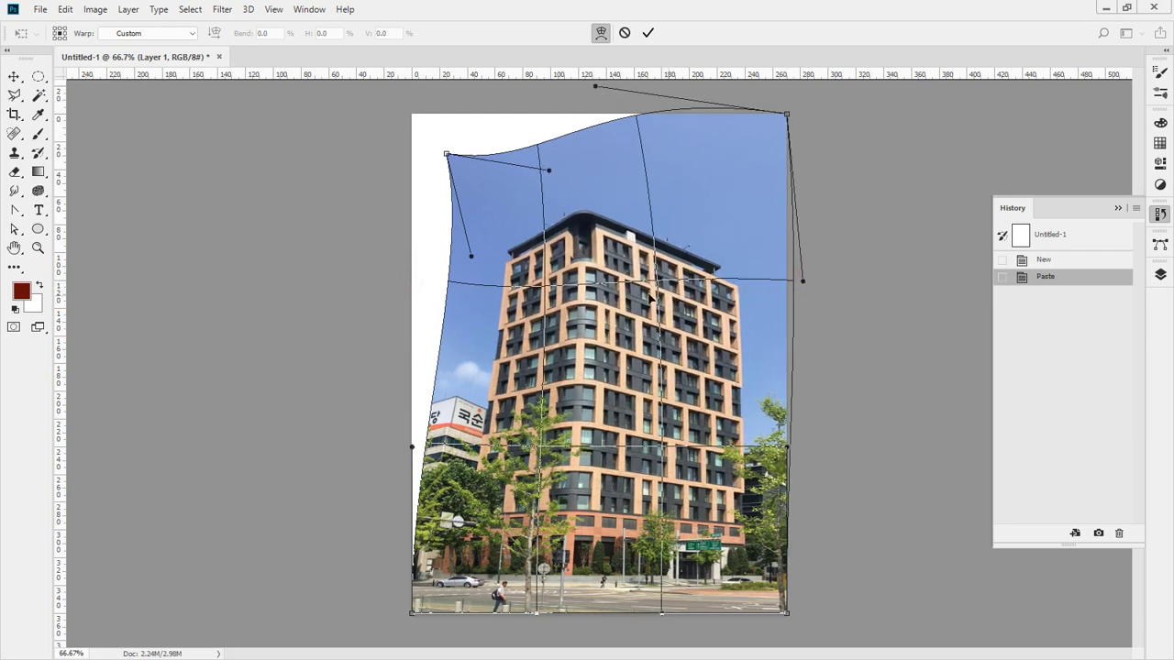
# Reshape the inside of the warp mesh, shifting the building's upper part and bulging its left and right sides outward.
pyautogui.moveTo(655, 285); pyautogui.dragTo(517, 275)
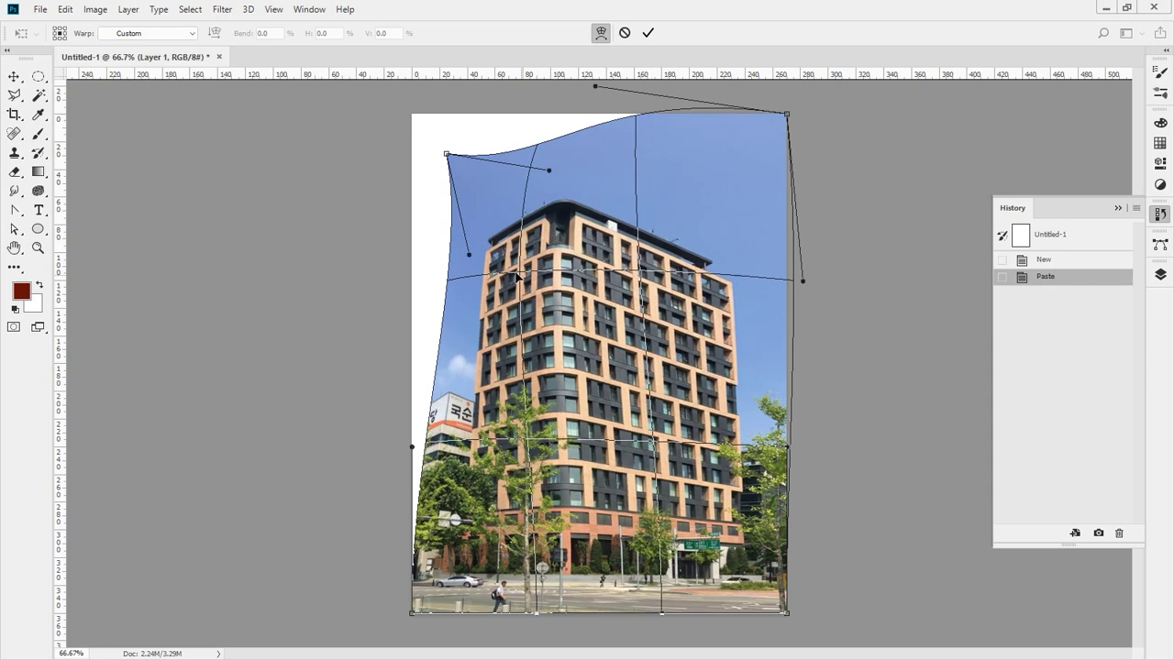
pyautogui.moveTo(657, 447); pyautogui.dragTo(696, 454)
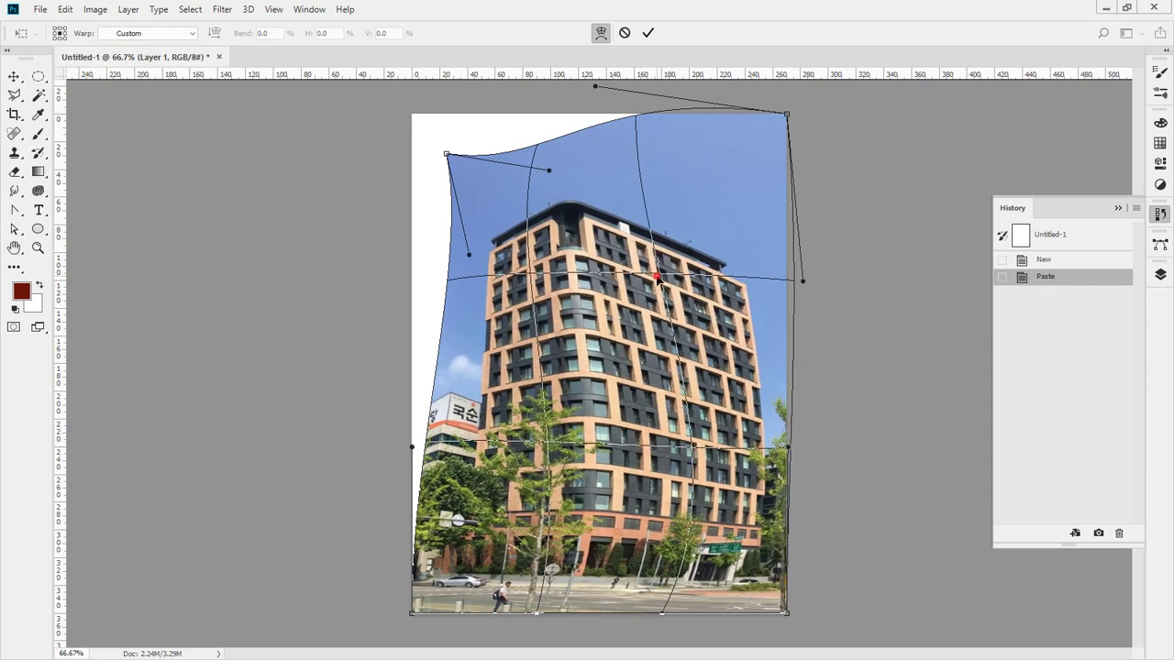
pyautogui.moveTo(656, 277); pyautogui.dragTo(692, 269)
pyautogui.moveTo(511, 289); pyautogui.dragTo(488, 283)
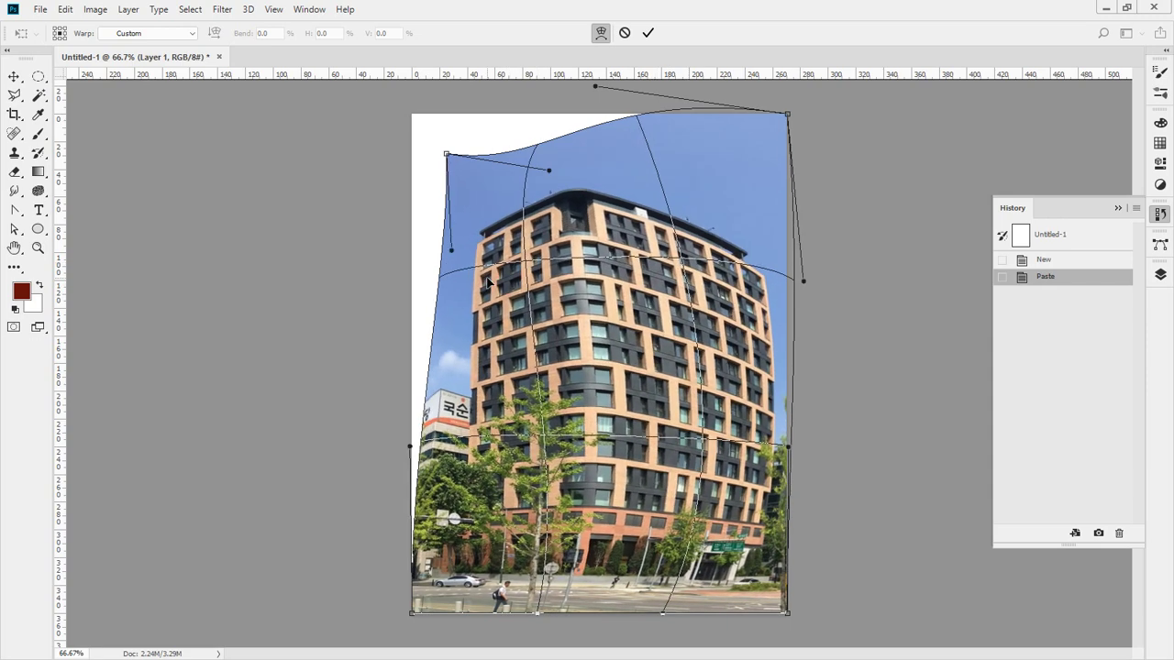
pyautogui.moveTo(481, 437); pyautogui.dragTo(456, 441)
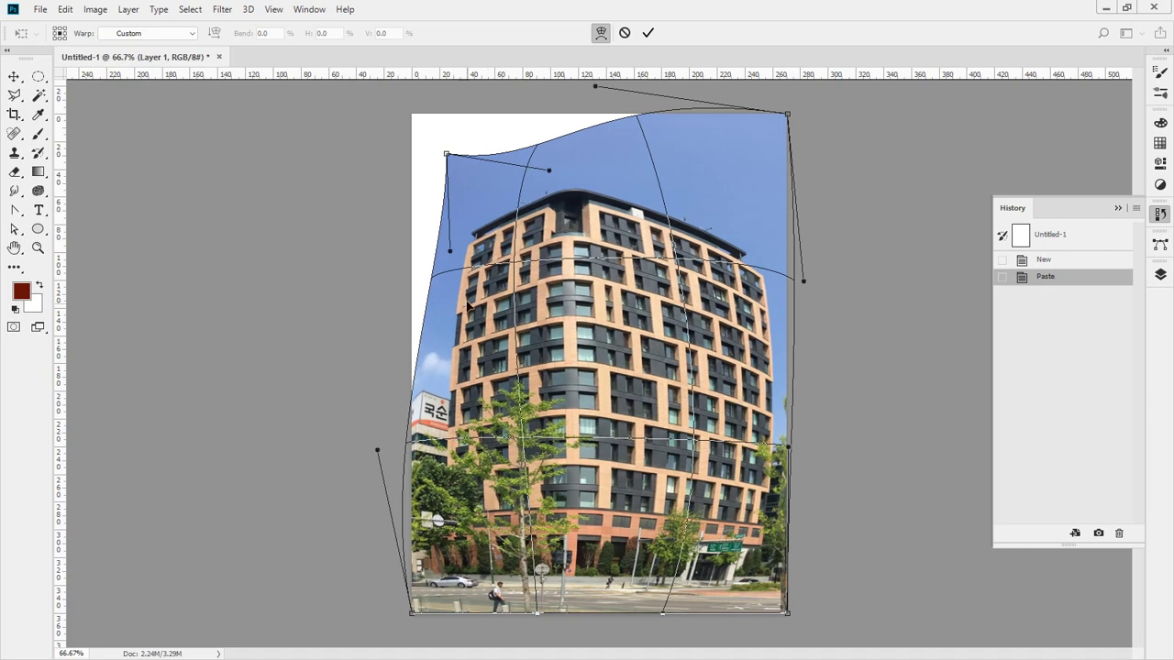
# Move the warp's upper-left corner and its handles outward until the photo covers the canvas, apply the warp, and undo it.
pyautogui.moveTo(449, 250); pyautogui.dragTo(384, 239)
pyautogui.moveTo(446, 154); pyautogui.dragTo(407, 108)
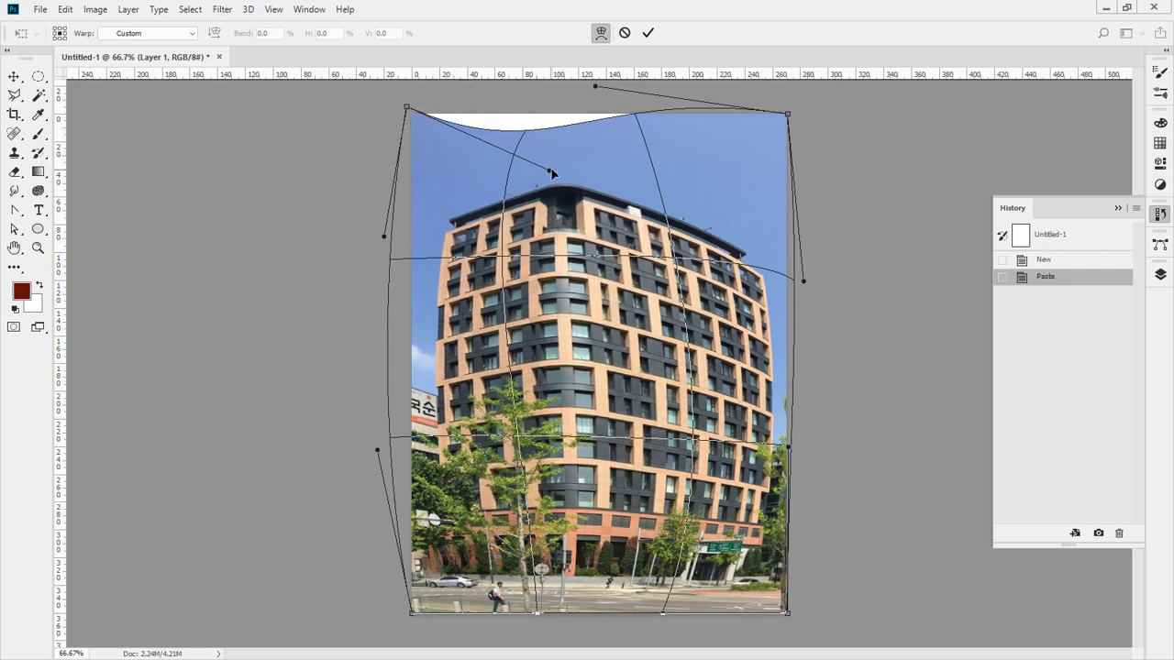
pyautogui.moveTo(551, 169); pyautogui.dragTo(562, 126)
pyautogui.press('Return')
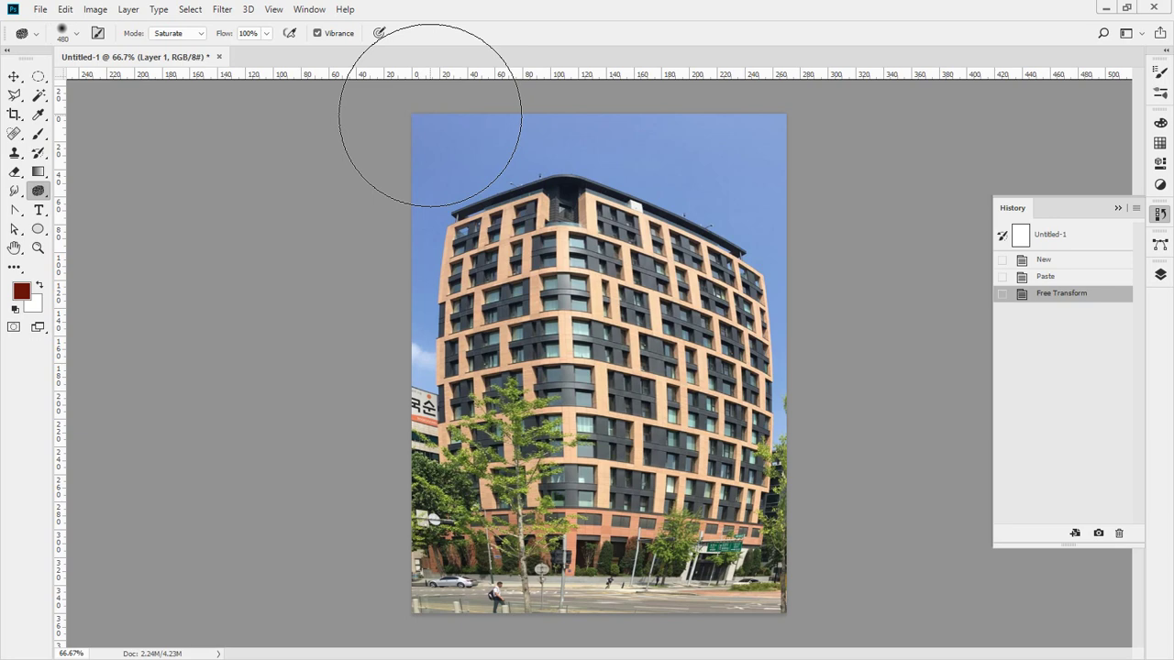
pyautogui.hotkey('ctrl', 'z')
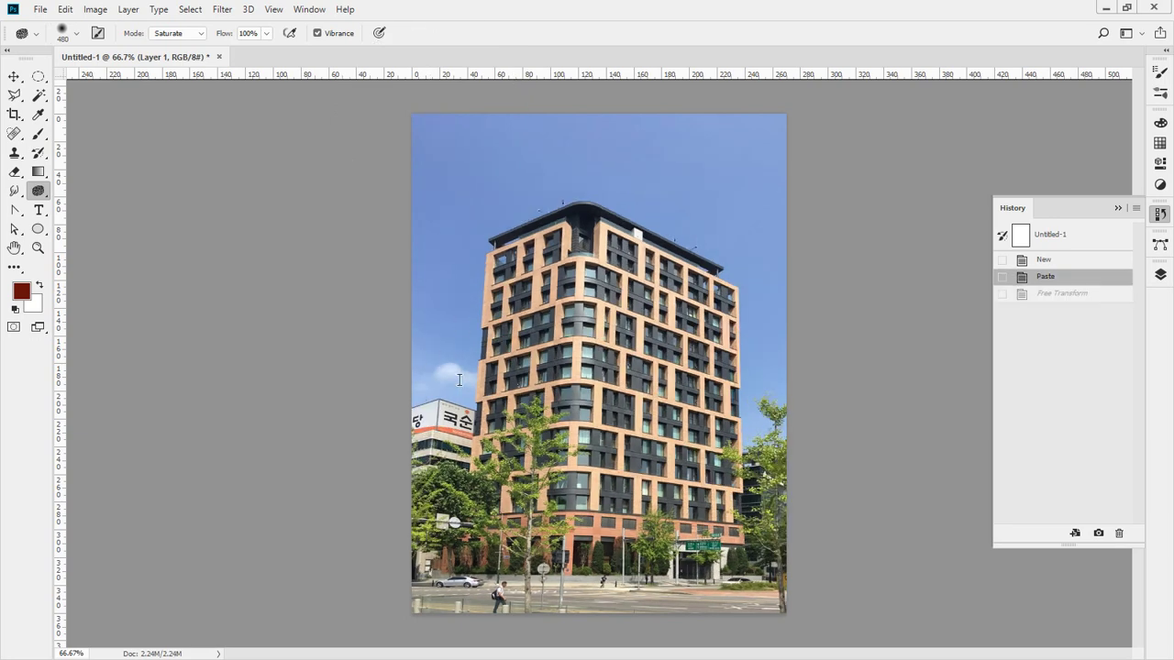
pyautogui.moveTo(486, 276); pyautogui.dragTo(475, 521)
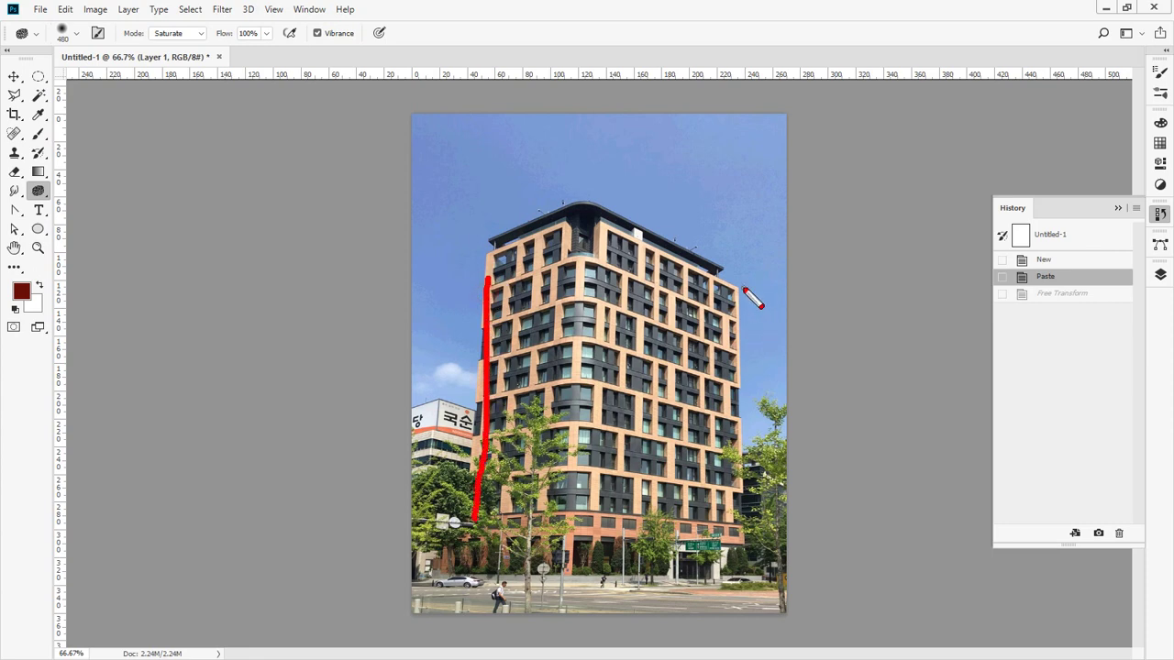
pyautogui.moveTo(744, 291); pyautogui.dragTo(744, 490)
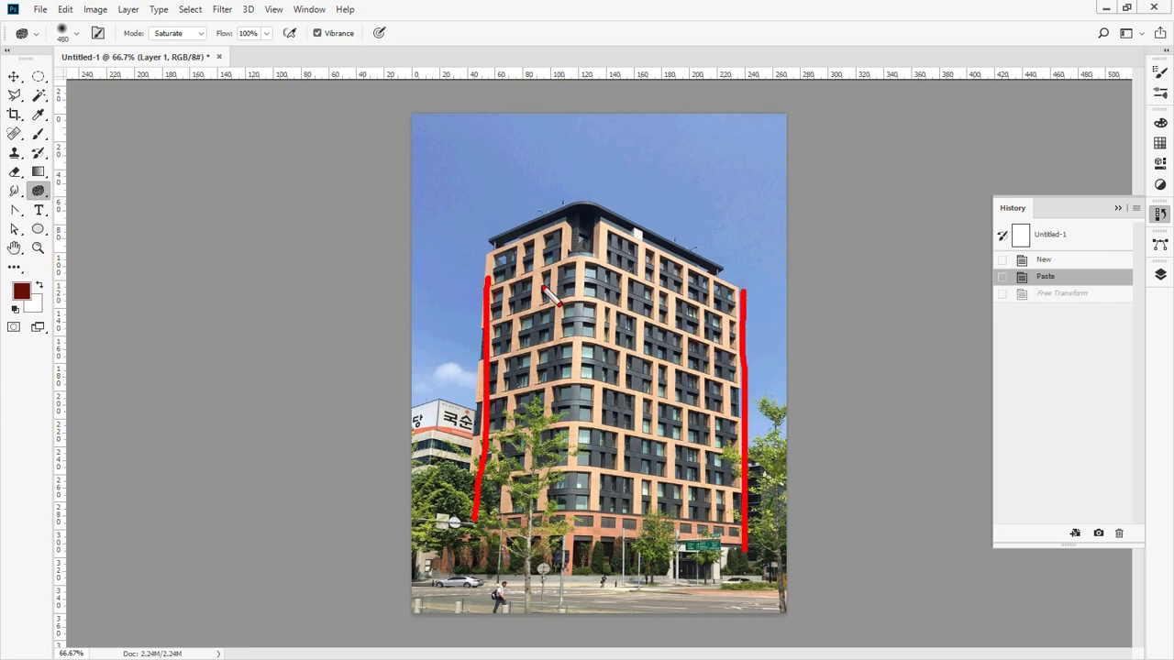
pyautogui.moveTo(469, 560)
pyautogui.mouseDown()
pyautogui.moveTo(454, 179)
pyautogui.moveTo(564, 122)
pyautogui.moveTo(707, 199)
pyautogui.moveTo(701, 560)
pyautogui.mouseUp()
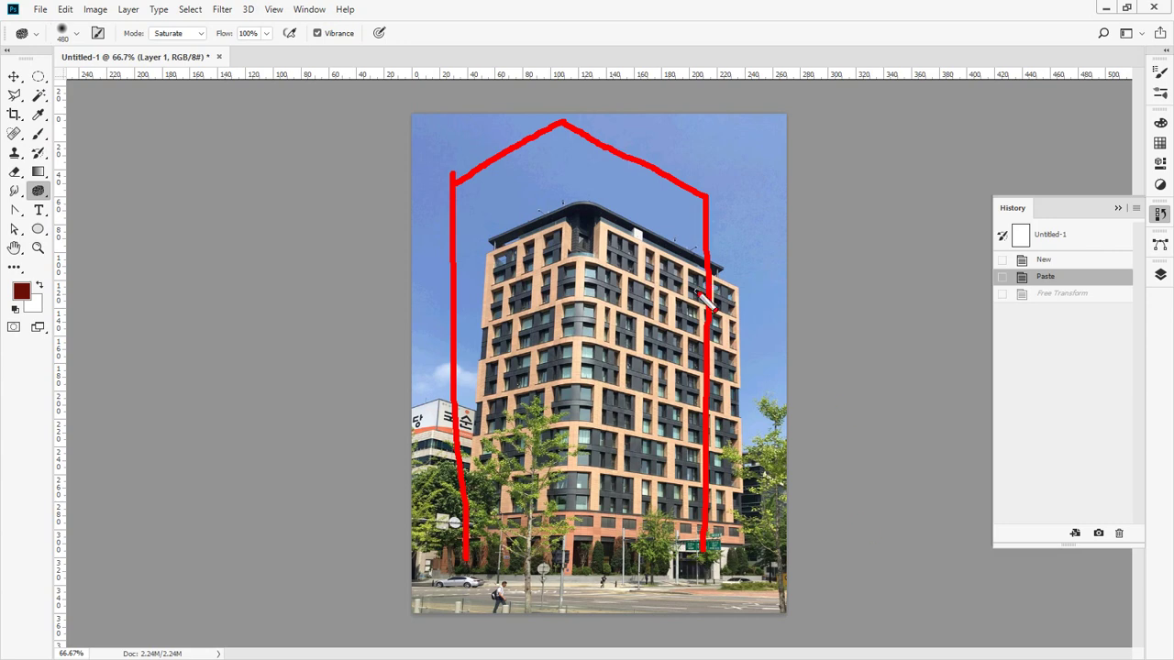
pyautogui.moveTo(446, 105)
pyautogui.mouseDown()
pyautogui.moveTo(475, 61)
pyautogui.moveTo(478, 83)
pyautogui.moveTo(458, 103)
pyautogui.mouseUp()
pyautogui.moveTo(79, 211)
pyautogui.mouseDown()
pyautogui.moveTo(37, 177)
pyautogui.moveTo(78, 171)
pyautogui.moveTo(81, 211)
pyautogui.mouseUp()
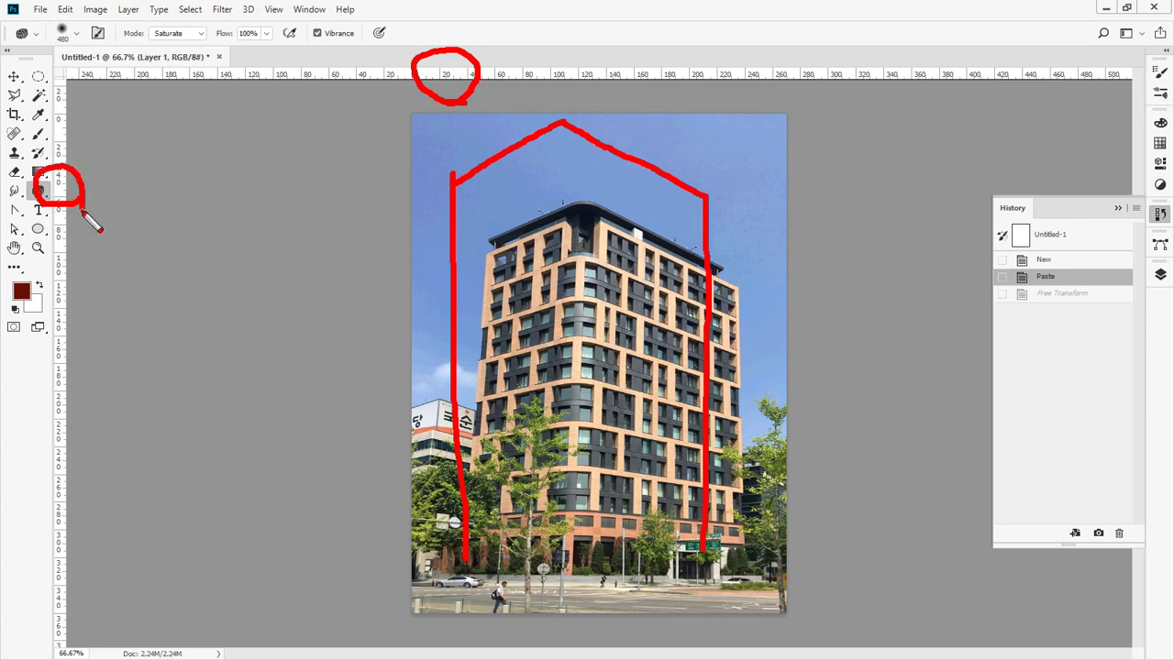
pyautogui.press('Escape')
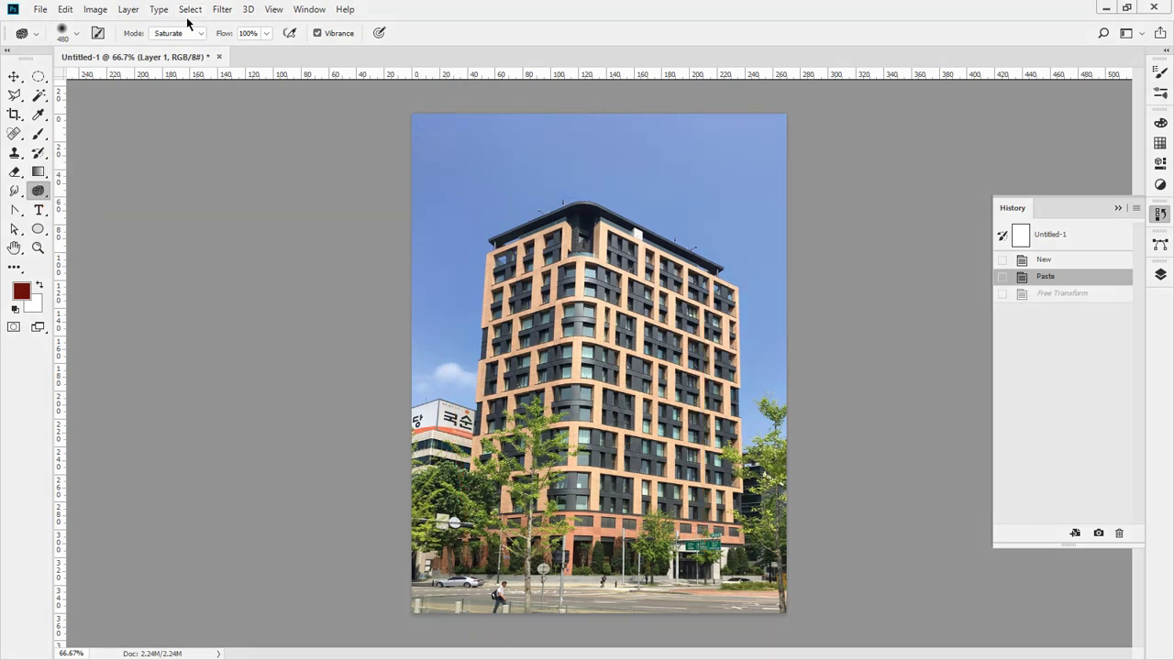
# Hide and show the rulers around the building photo several times, leaving them displayed.
pyautogui.click(265, 9)
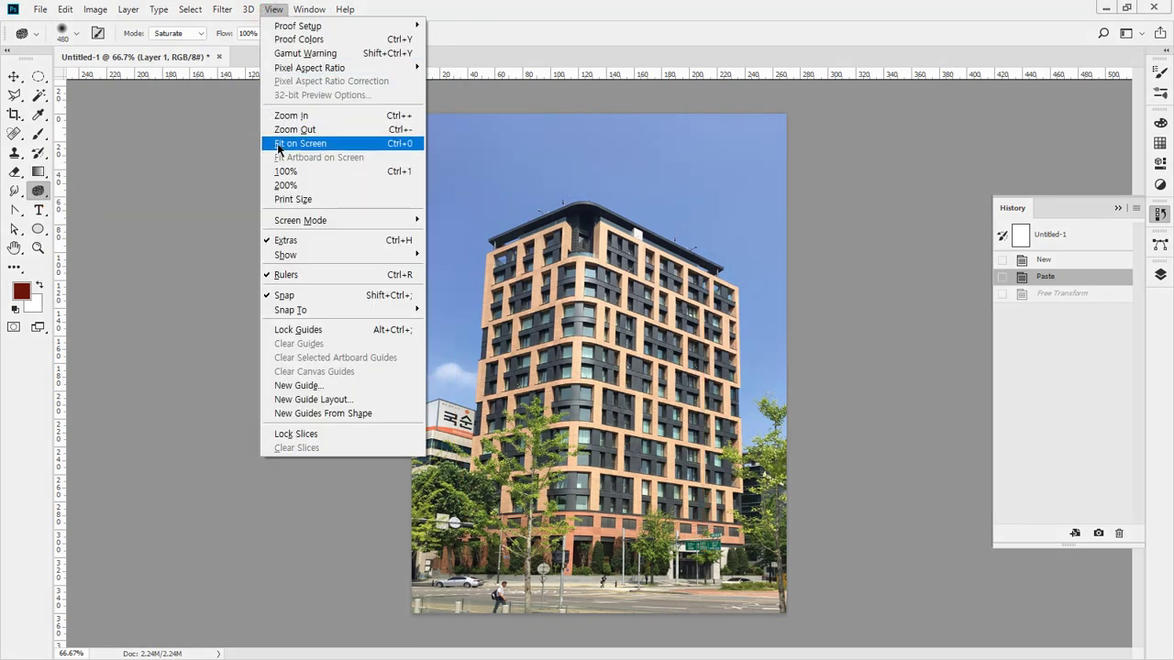
pyautogui.click(323, 275)
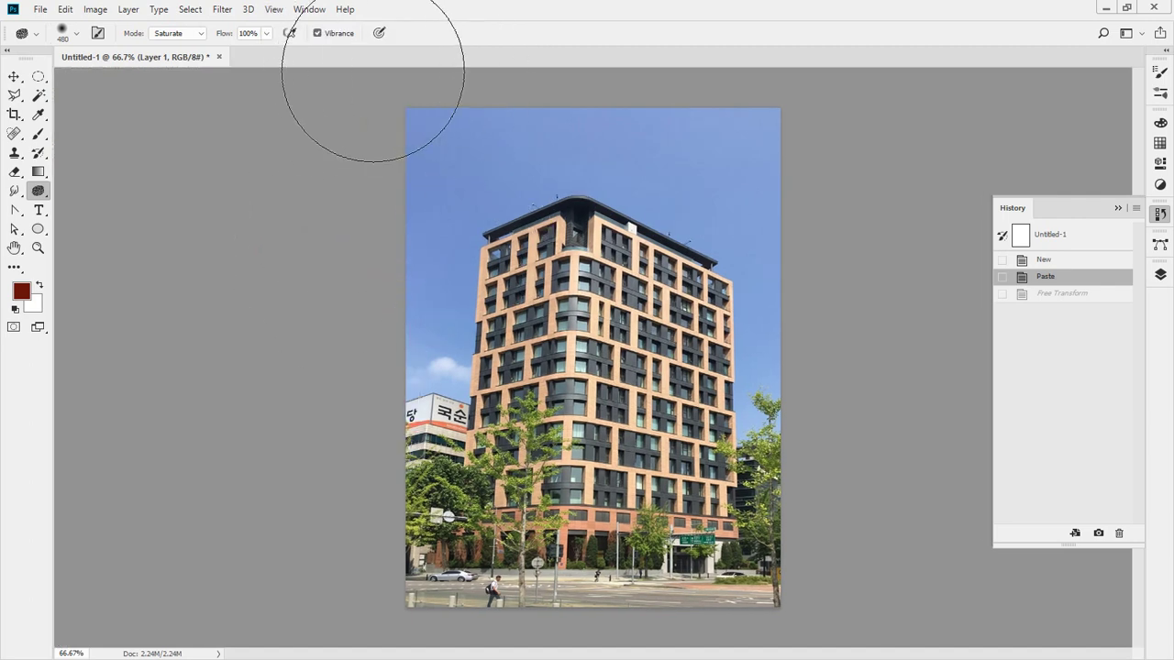
pyautogui.click(273, 9)
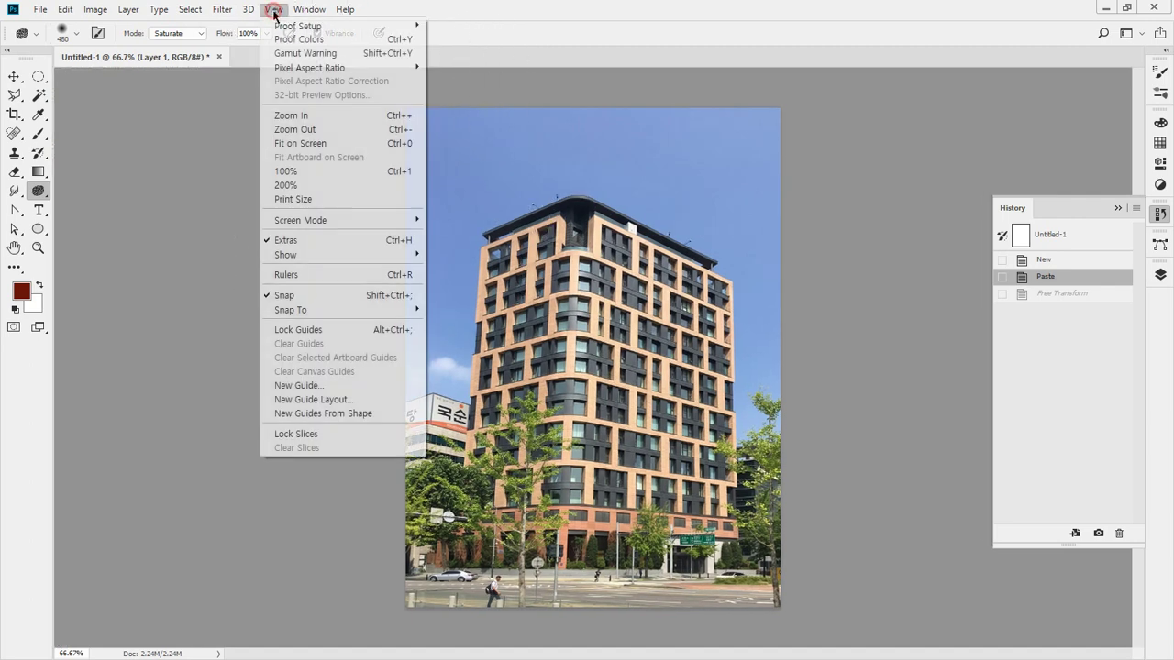
pyautogui.click(287, 275)
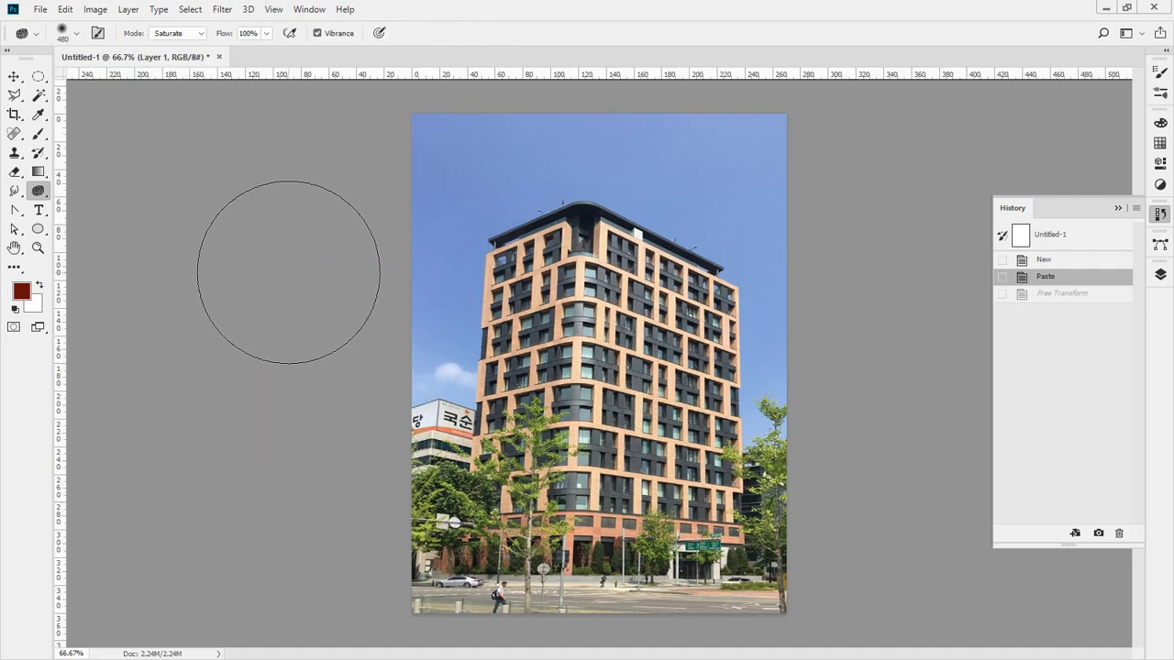
pyautogui.hotkey('ctrl', 'r')
pyautogui.hotkey('ctrl', 'r')
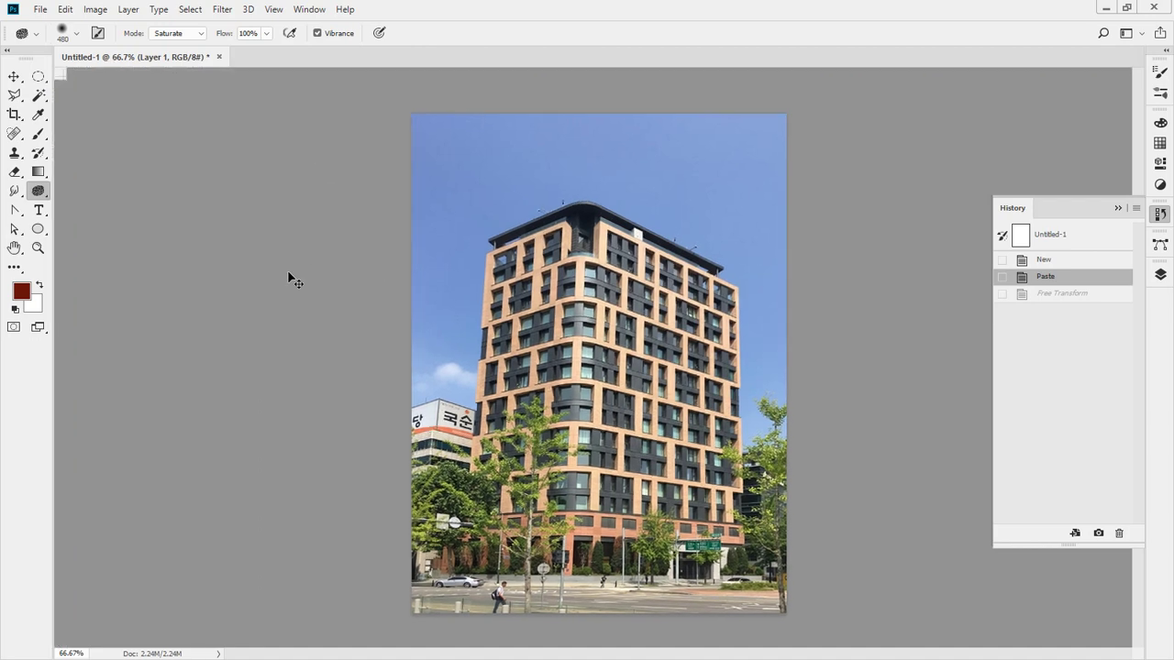
pyautogui.hotkey('ctrl', 'r')
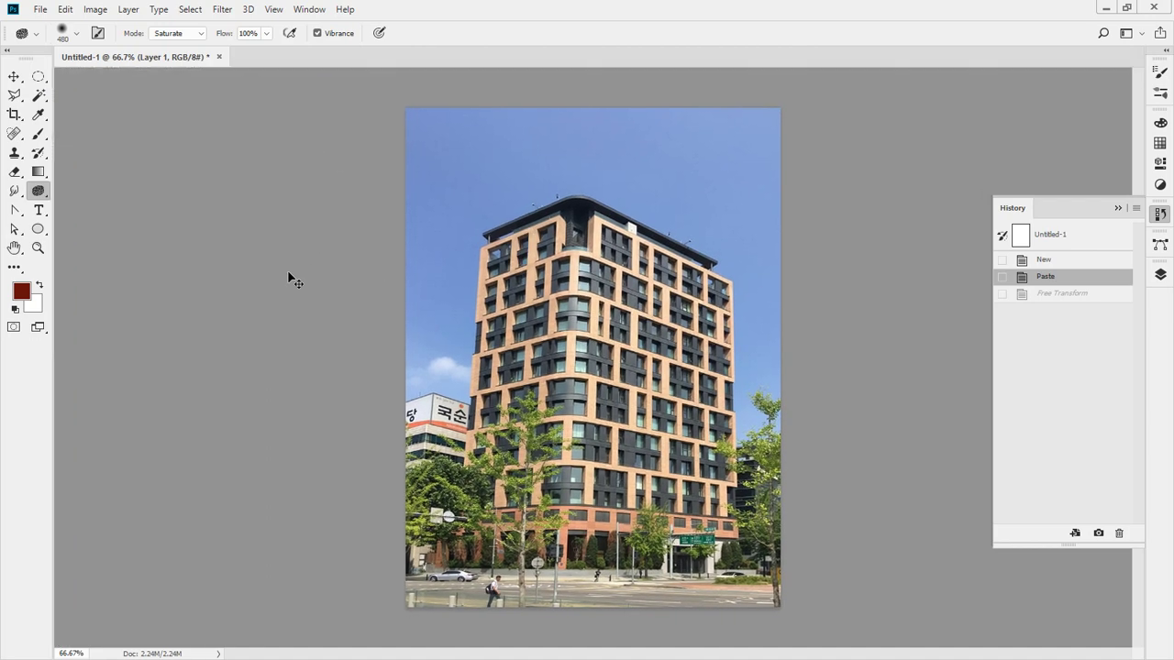
pyautogui.hotkey('ctrl', 'r')
pyautogui.hotkey('ctrl', 'r')
pyautogui.hotkey('ctrl', 'r')
pyautogui.hotkey('ctrl', 'r')
pyautogui.hotkey('ctrl', 'r')
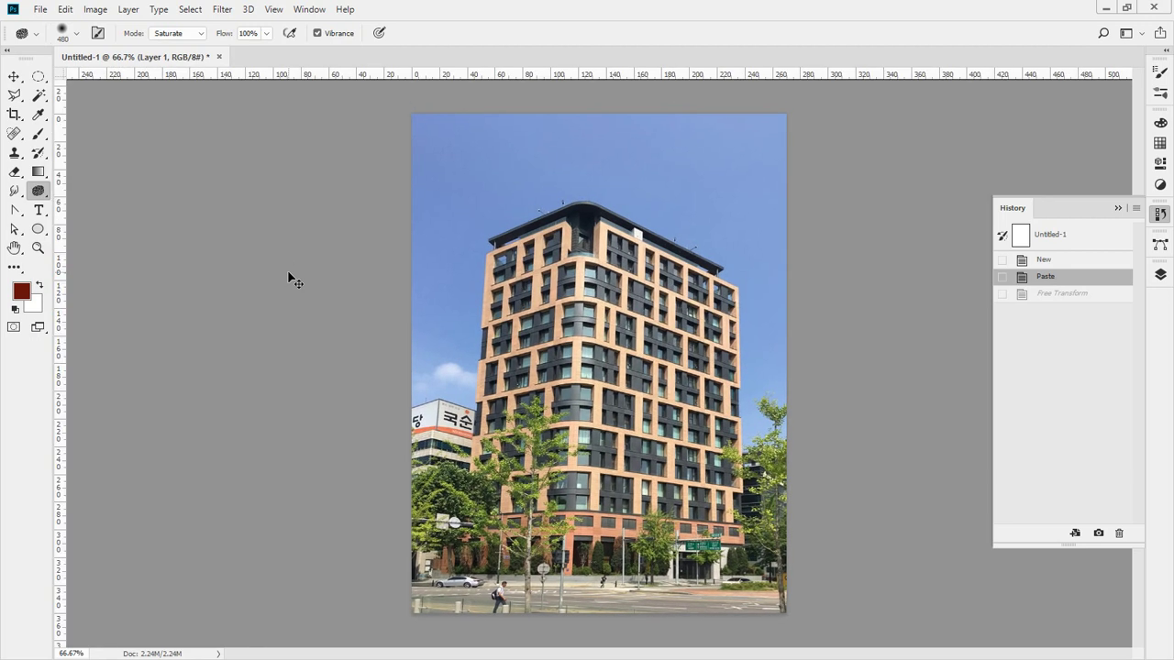
# Place vertical guides at about 32 mm and 240 mm on either side of the building and a horizontal guide along its rooftop.
pyautogui.rightClick(475, 76)
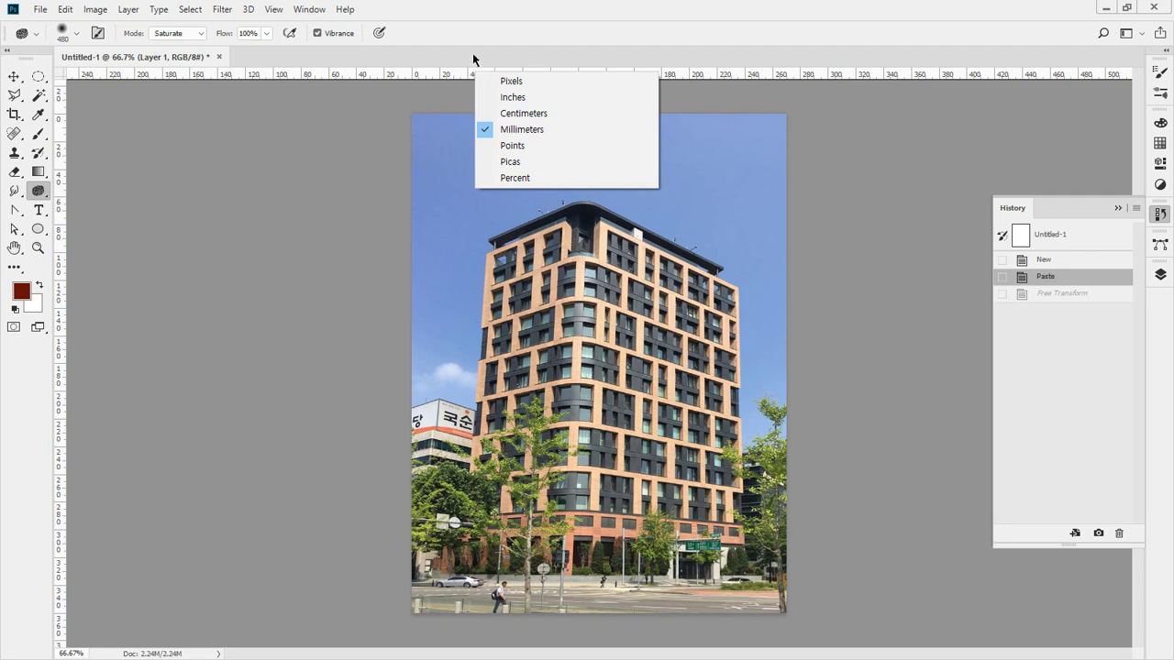
pyautogui.click(441, 26)
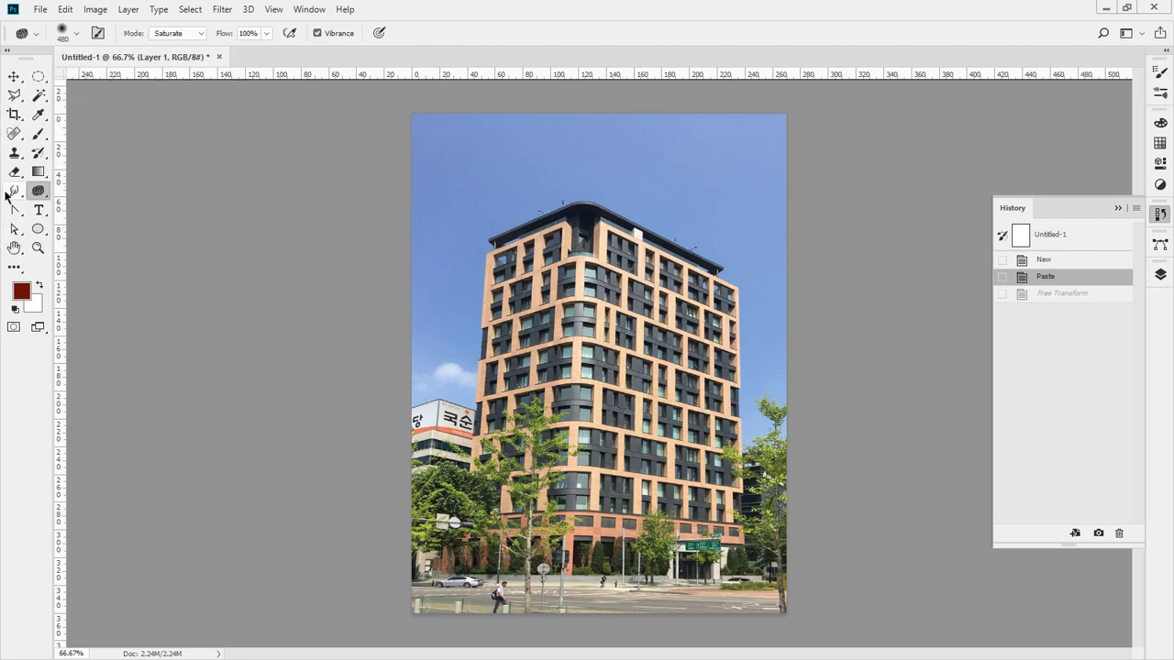
pyautogui.moveTo(60, 195); pyautogui.dragTo(457, 240)
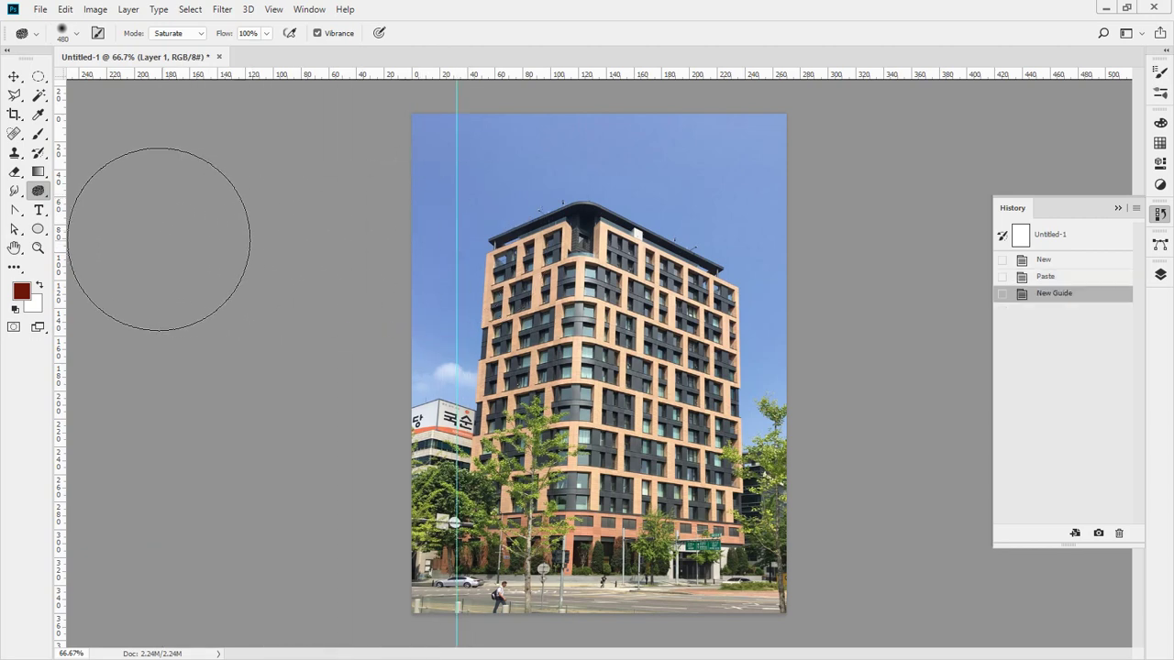
pyautogui.moveTo(56, 234); pyautogui.dragTo(744, 303)
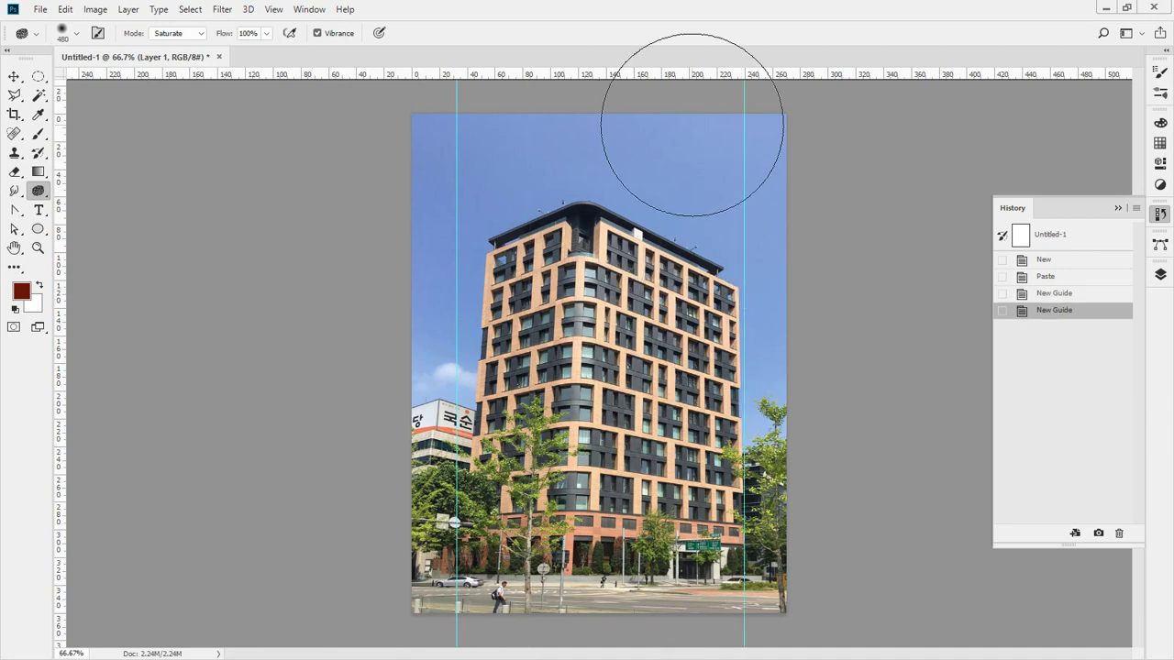
pyautogui.moveTo(592, 74); pyautogui.dragTo(597, 199)
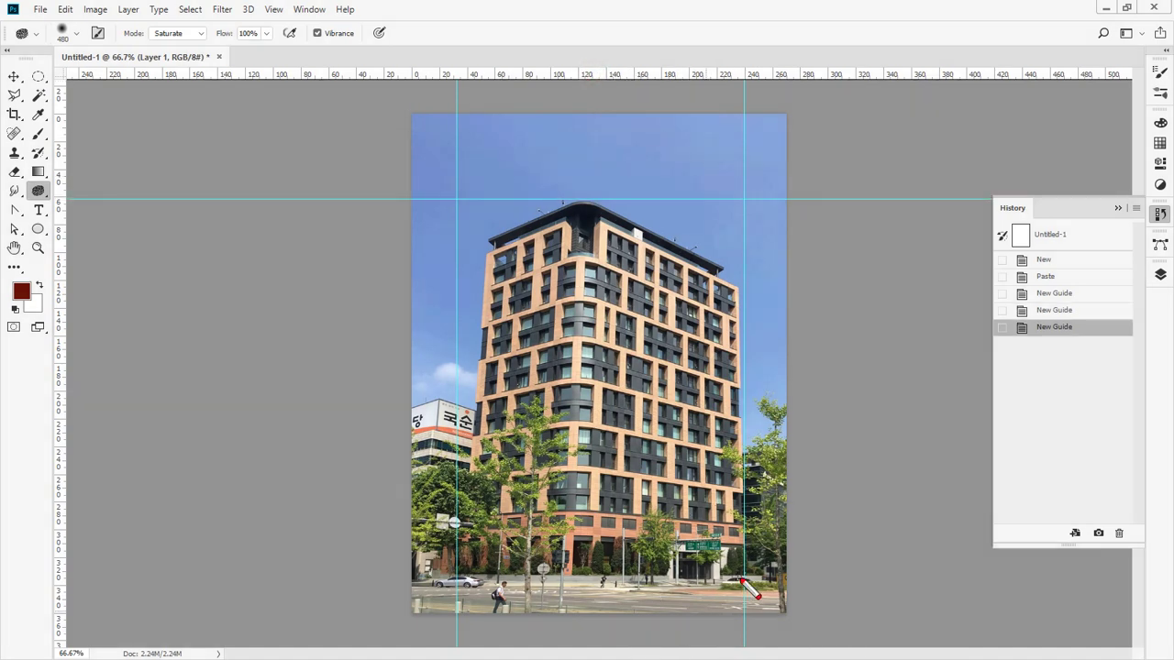
pyautogui.moveTo(745, 576); pyautogui.dragTo(744, 99)
pyautogui.moveTo(451, 577)
pyautogui.mouseDown()
pyautogui.moveTo(475, 449)
pyautogui.moveTo(451, 181)
pyautogui.mouseUp()
pyautogui.moveTo(612, 202)
pyautogui.mouseDown()
pyautogui.moveTo(557, 203)
pyautogui.moveTo(905, 202)
pyautogui.mouseUp()
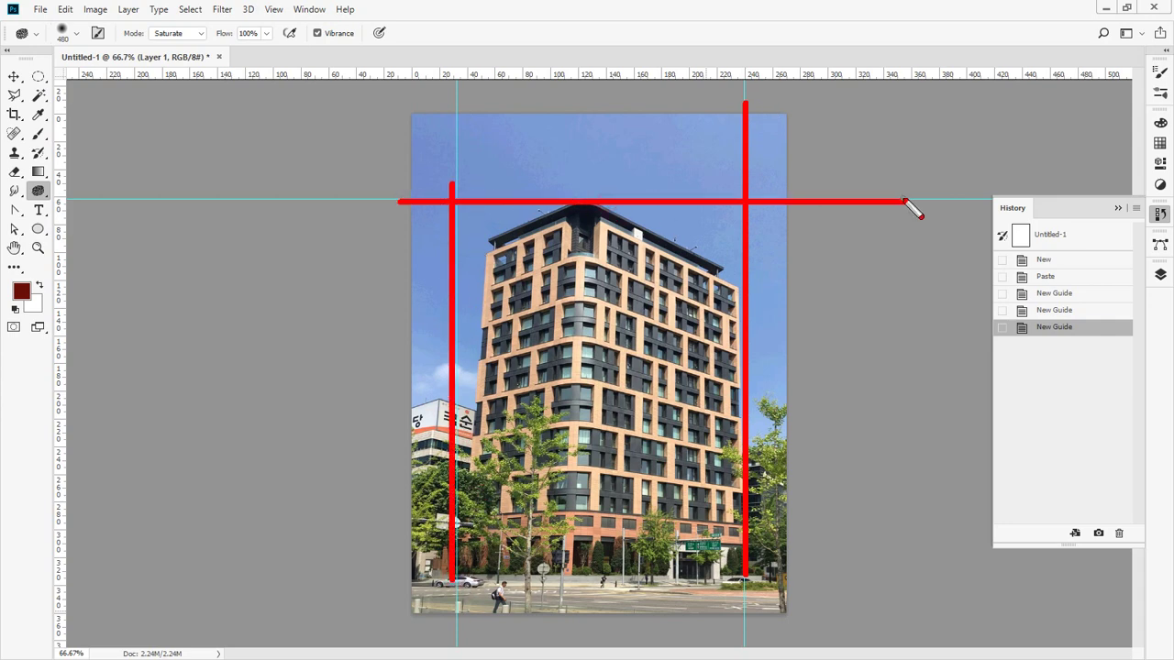
pyautogui.press('Escape')
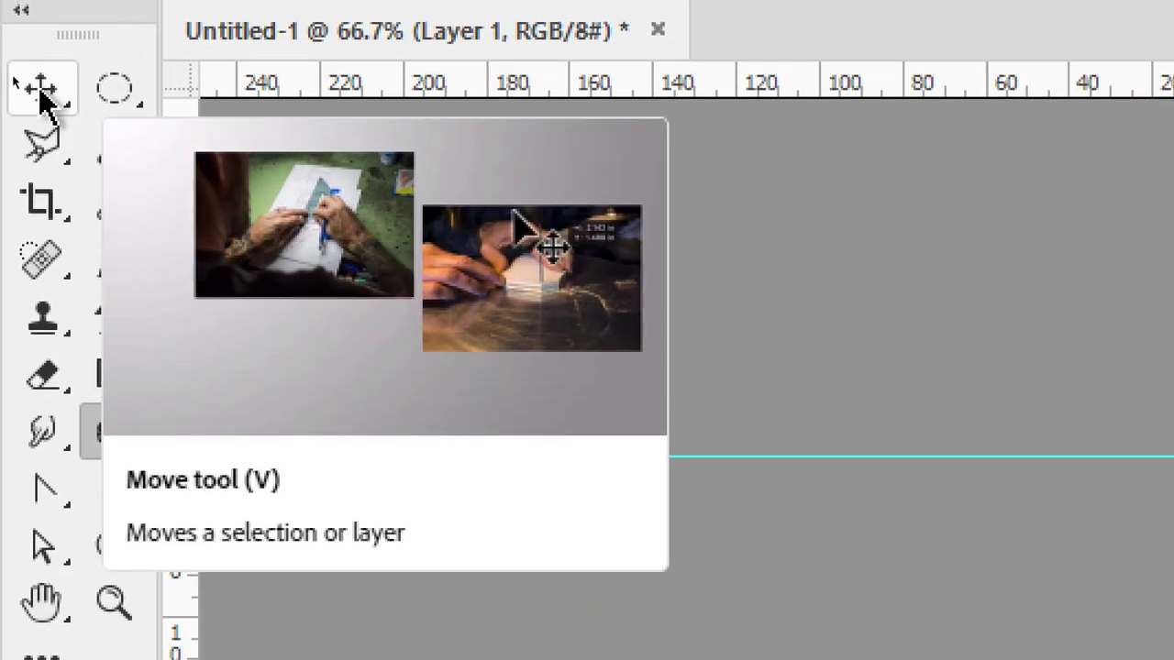
# Delete the horizontal guide with the Move tool and place a new one along the top of the building's roof.
pyautogui.click(42, 96)
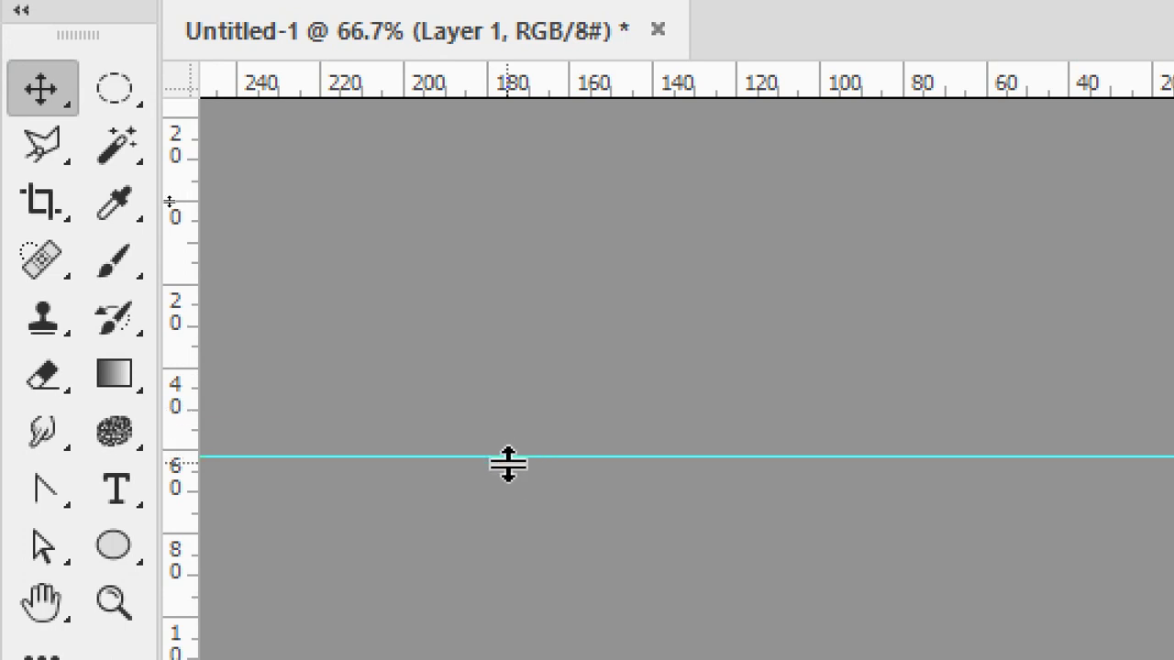
pyautogui.moveTo(510, 467); pyautogui.dragTo(520, 77)
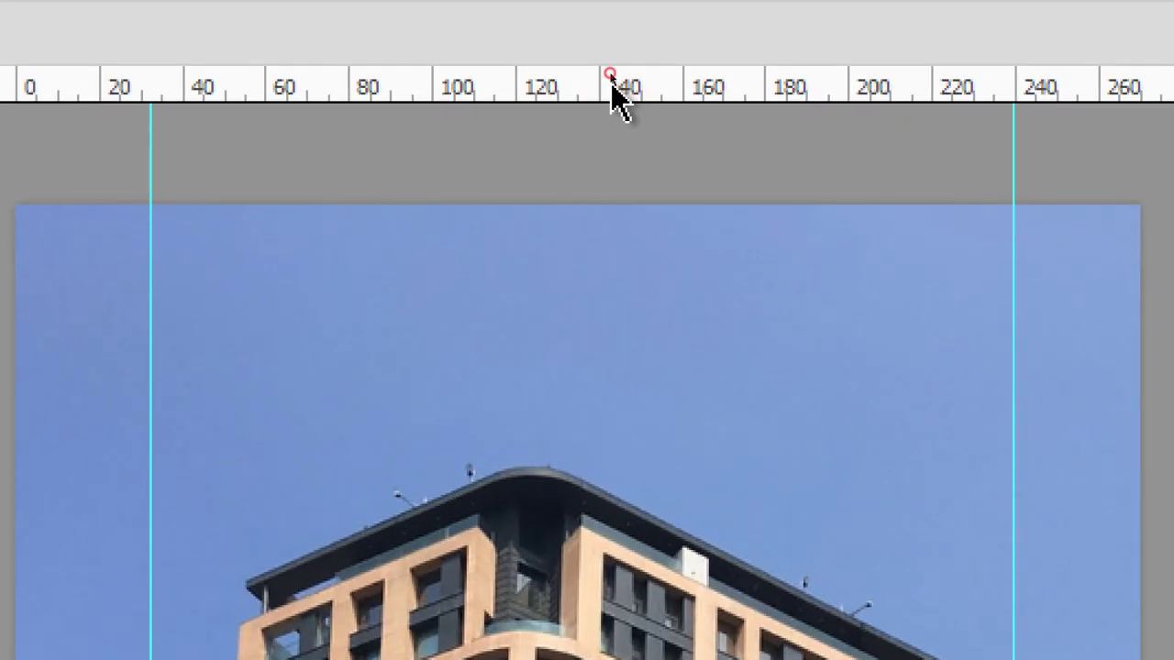
pyautogui.moveTo(612, 74); pyautogui.dragTo(582, 463)
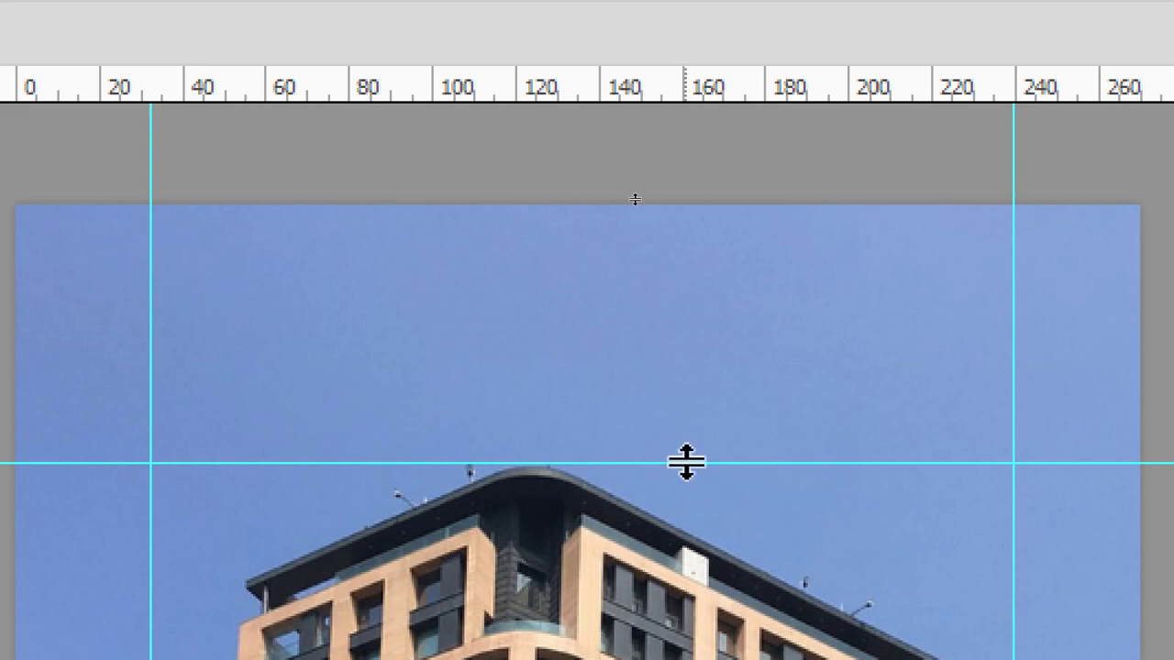
pyautogui.moveTo(686, 462); pyautogui.dragTo(697, 37)
pyautogui.moveTo(608, 149); pyautogui.dragTo(640, 115)
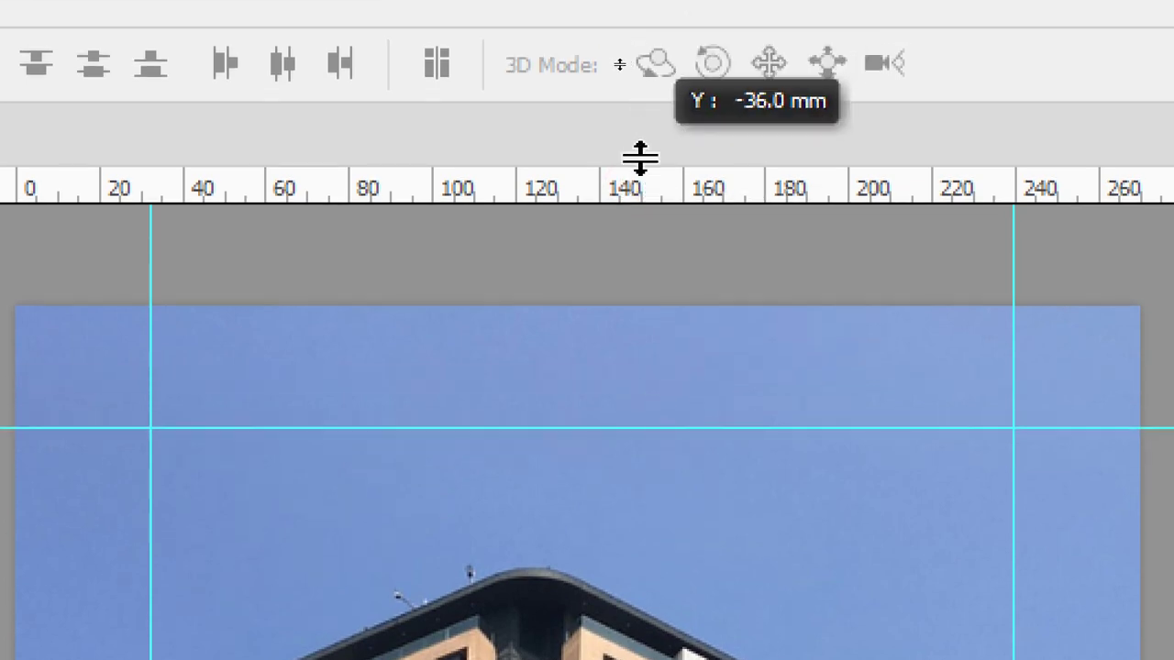
pyautogui.moveTo(641, 158); pyautogui.dragTo(587, 565)
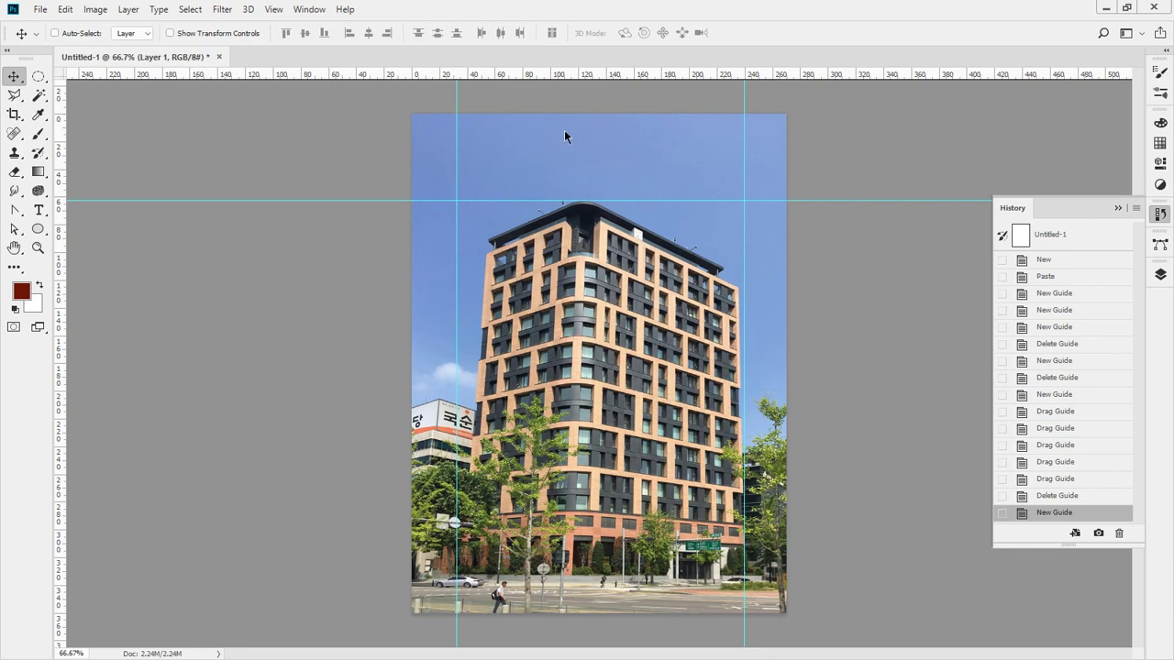
# Distort the building photo by pulling both upper corners outward until the building's sides run parallel to the vertical guides.
pyautogui.press('ctrl')
pyautogui.hotkey('ctrl', 't')
pyautogui.rightClick(547, 148)
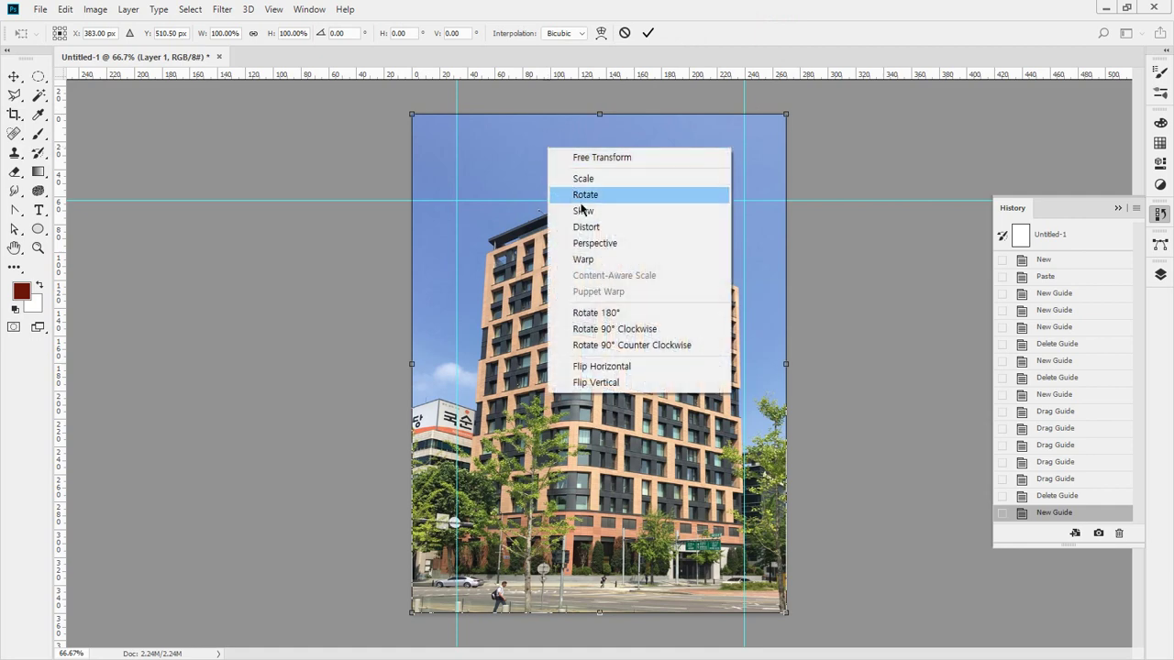
pyautogui.click(636, 229)
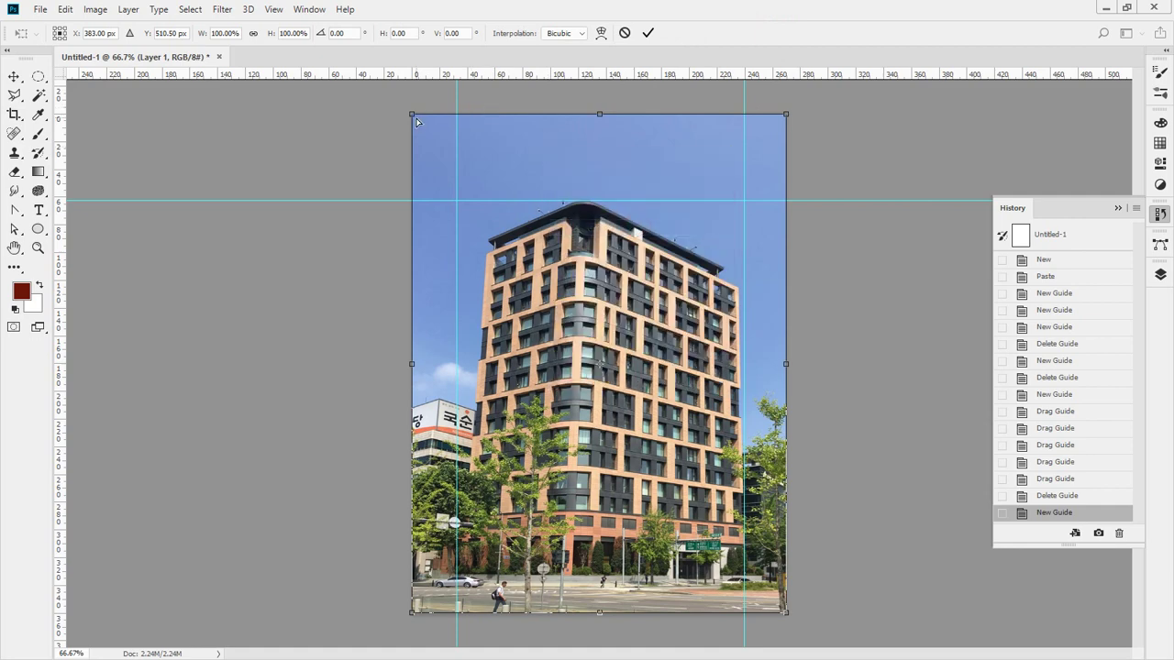
pyautogui.moveTo(416, 122); pyautogui.dragTo(364, 122)
pyautogui.moveTo(785, 115); pyautogui.dragTo(804, 117)
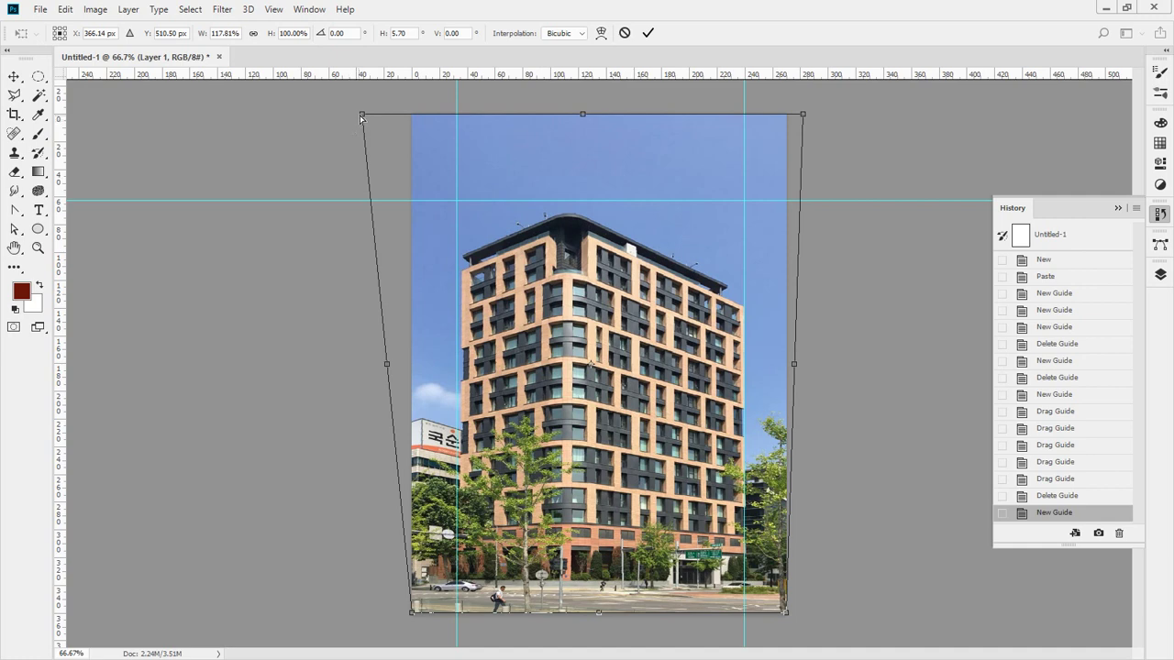
pyautogui.moveTo(362, 117); pyautogui.dragTo(355, 116)
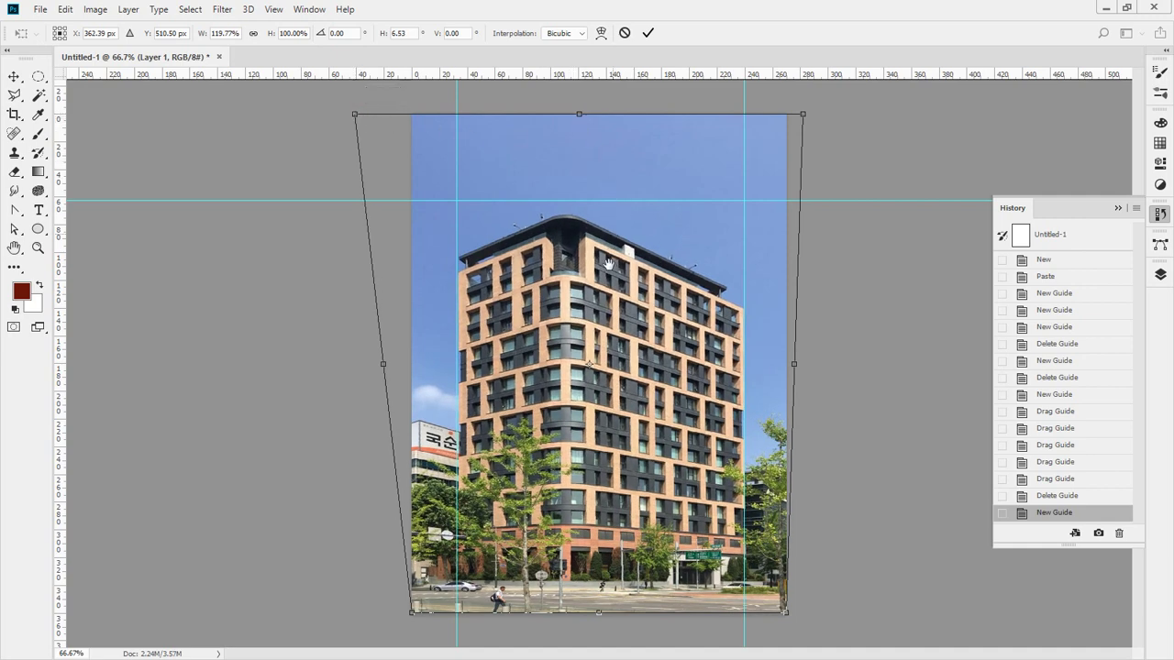
# Stretch the distorted photo upward to a height of 114.29% and apply the transform.
pyautogui.hotkey('ctrl', '-')
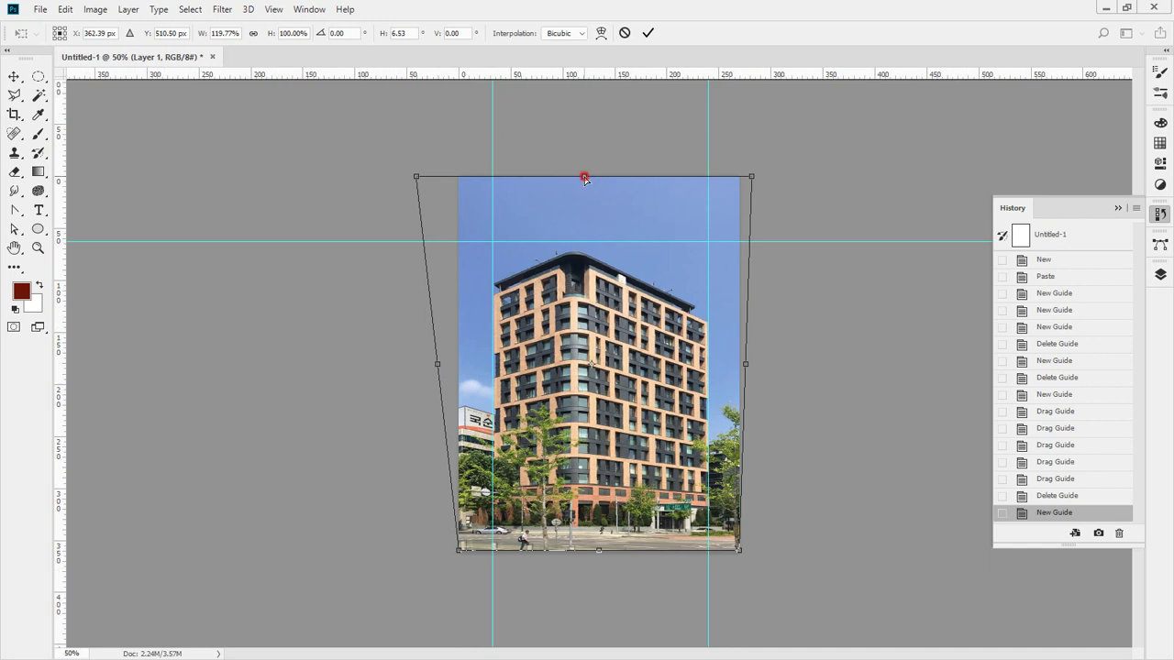
pyautogui.moveTo(585, 177); pyautogui.dragTo(583, 123)
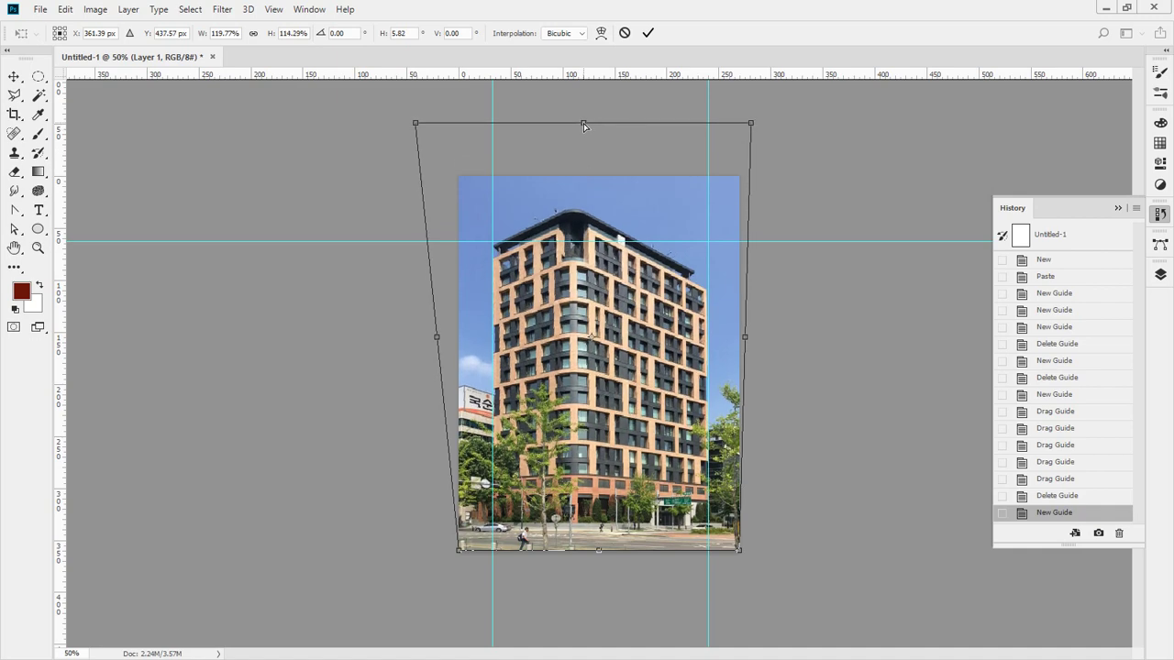
pyautogui.press('Return')
pyautogui.keyDown('ctrl'); pyautogui.click(627, 381); pyautogui.keyUp('ctrl')
pyautogui.keyDown('ctrl'); pyautogui.click(756, 548); pyautogui.keyUp('ctrl')
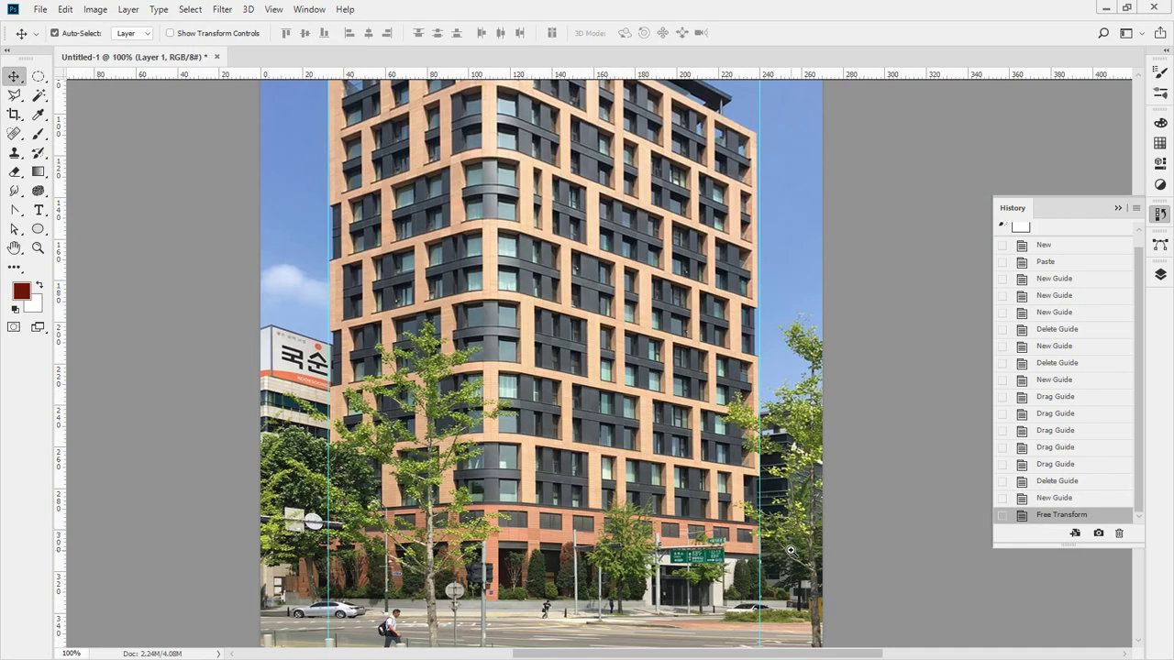
pyautogui.keyDown('alt'); pyautogui.click(690, 496); pyautogui.keyUp('alt')
pyautogui.keyDown('alt'); pyautogui.click(689, 496); pyautogui.keyUp('alt')
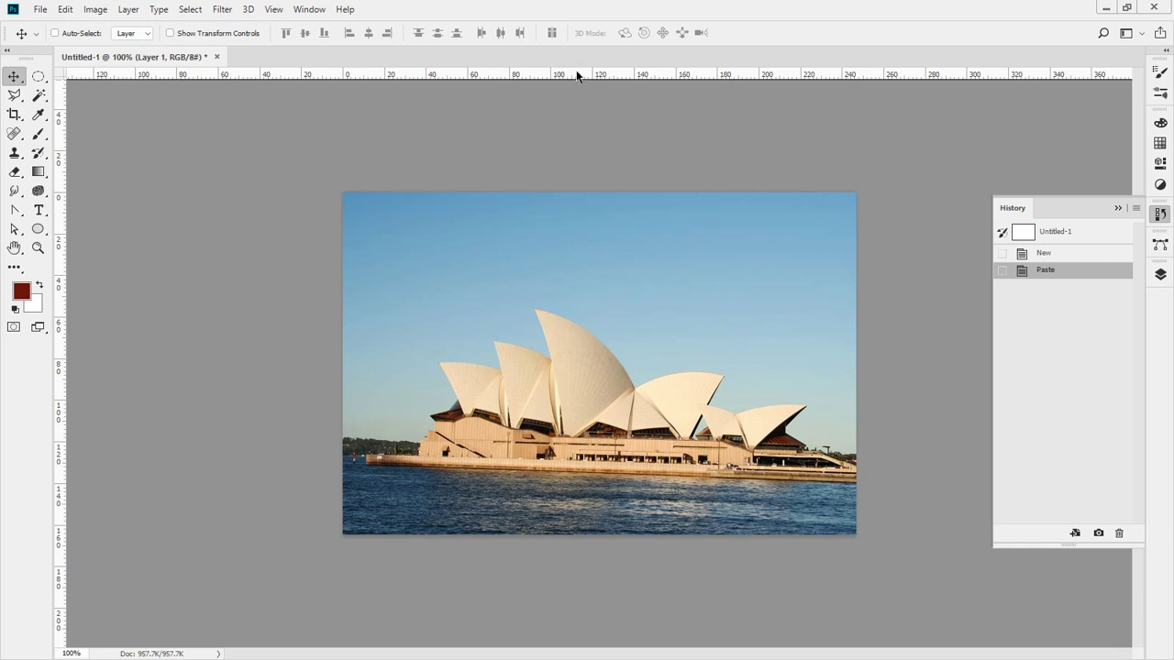
# Place a horizontal guide along the opera house's waterline and rotate the photo about -1.9° with Free Transform.
pyautogui.moveTo(551, 73); pyautogui.dragTo(550, 470)
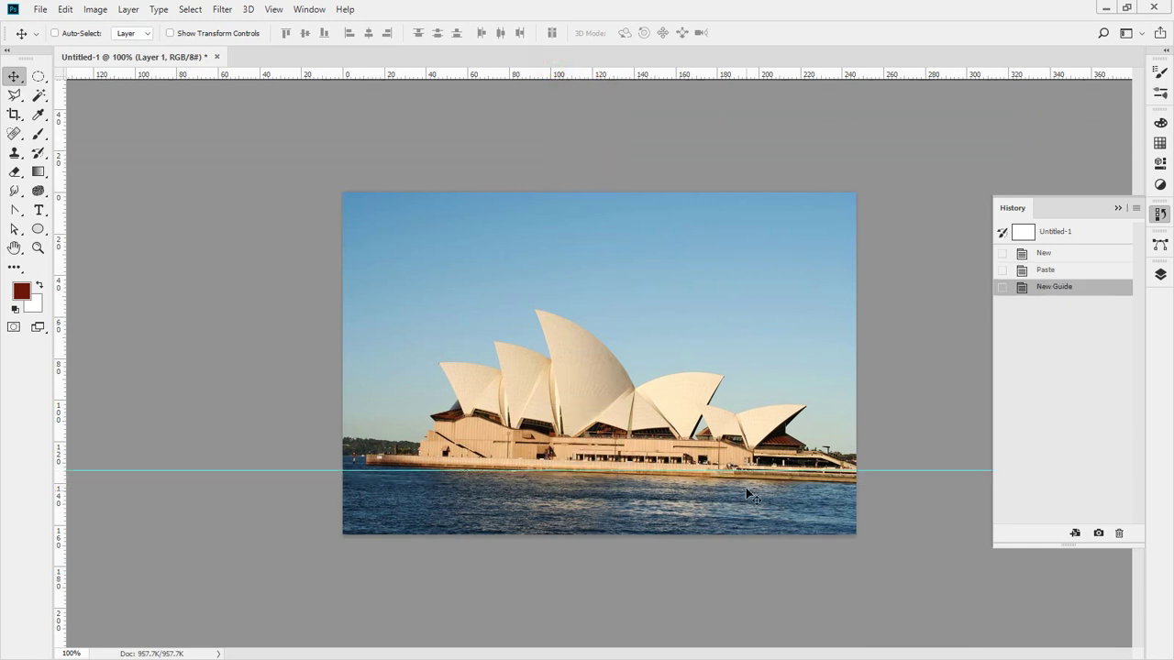
pyautogui.hotkey('ctrl', 't')
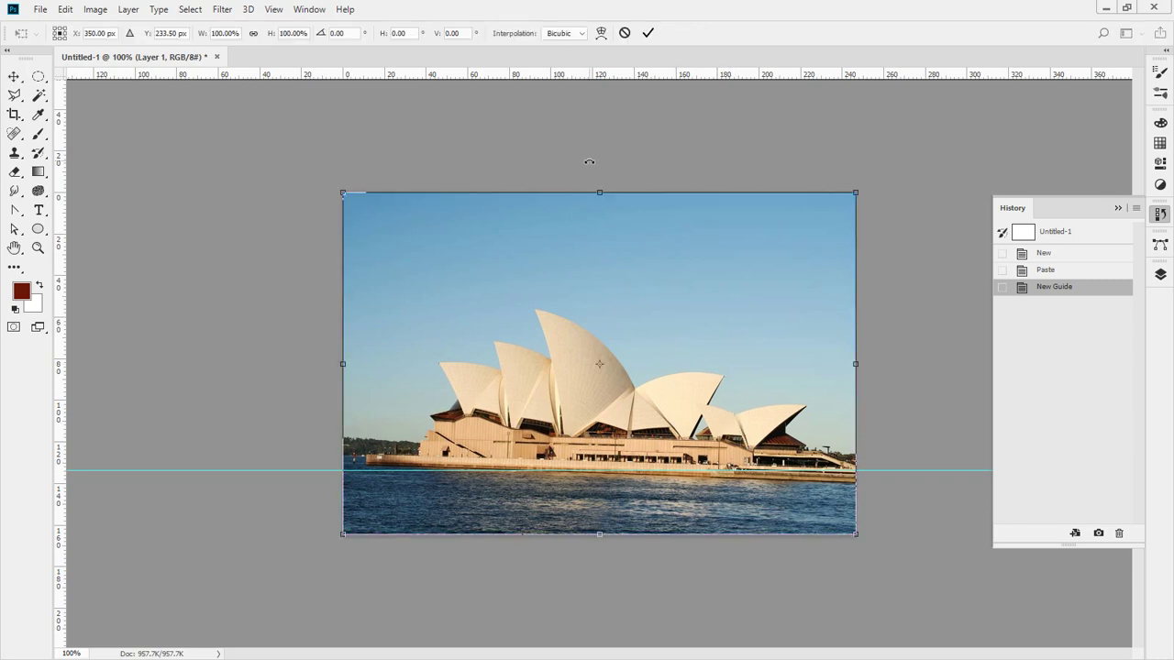
pyautogui.moveTo(589, 161); pyautogui.dragTo(582, 162)
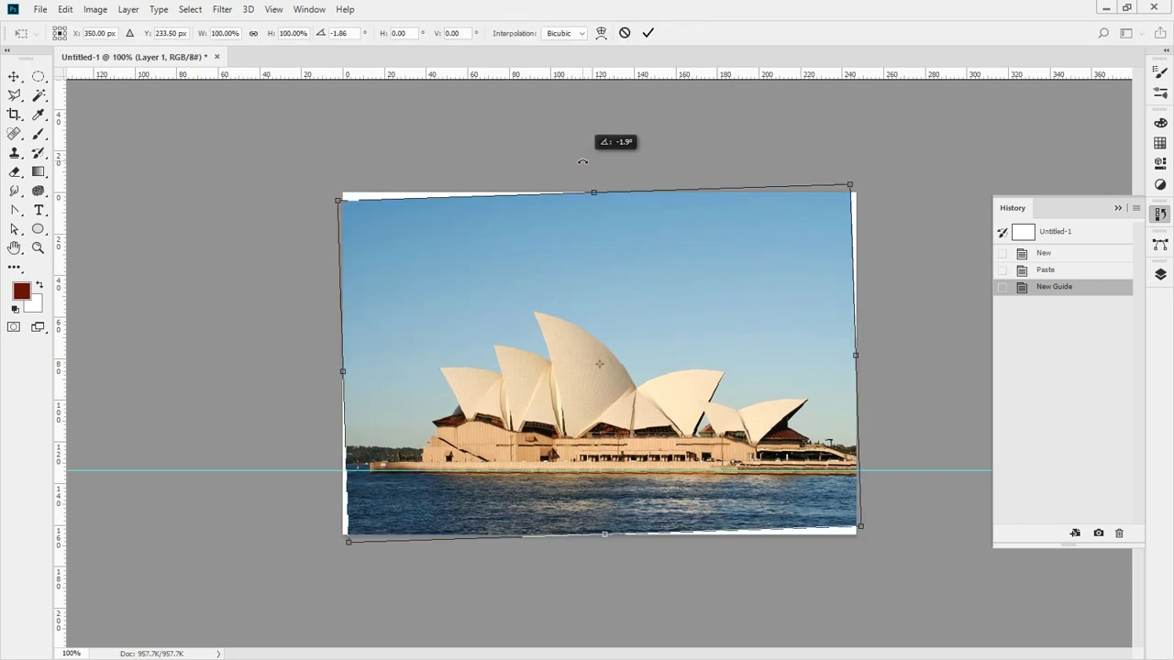
# Refine the opera house photo's rotation to -2.31°, nudge it up 3 px to meet the guide, and apply the transform.
pyautogui.keyDown('ctrl'); pyautogui.click(653, 500); pyautogui.keyUp('ctrl')
pyautogui.moveTo(644, 523); pyautogui.dragTo(561, 416)
pyautogui.keyDown('alt'); pyautogui.click(559, 413); pyautogui.keyUp('alt')
pyautogui.keyDown('ctrl'); pyautogui.click(735, 503); pyautogui.keyUp('ctrl')
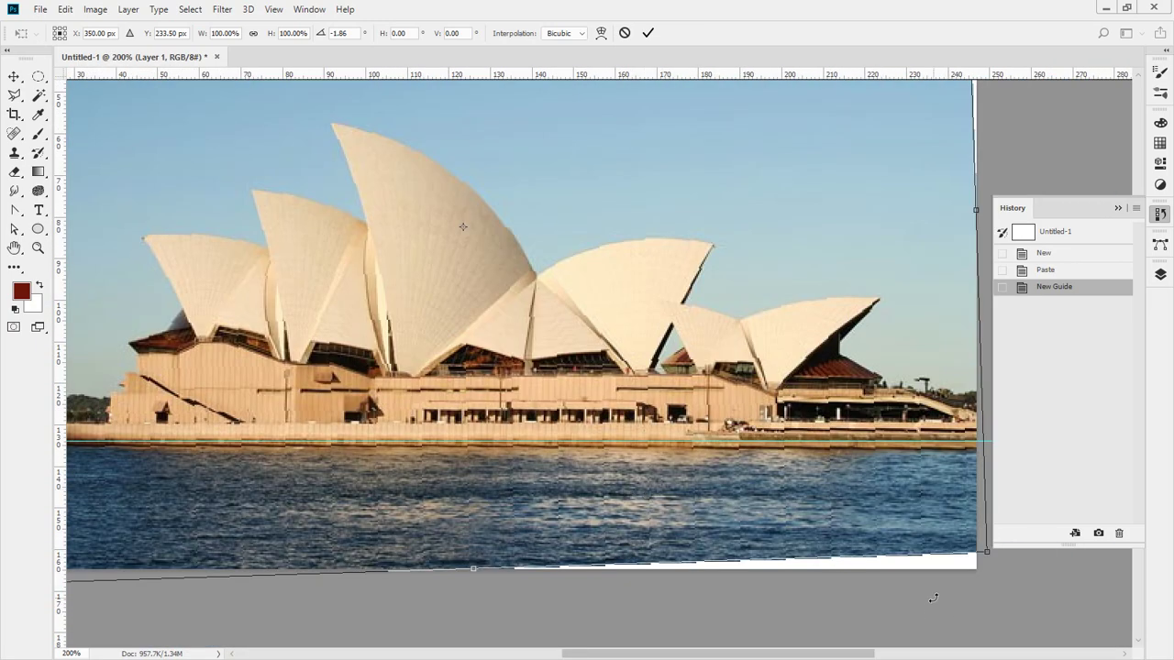
pyautogui.moveTo(933, 598); pyautogui.dragTo(934, 596)
pyautogui.press('Up')
pyautogui.press('Up')
pyautogui.press('Up')
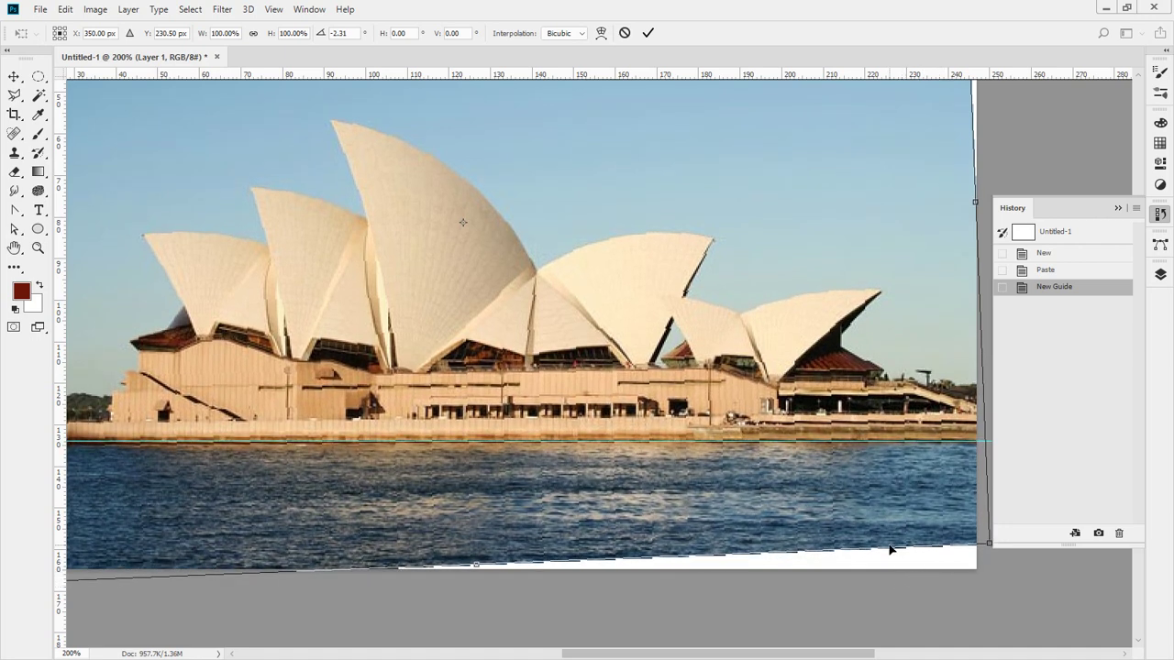
pyautogui.press('Return')
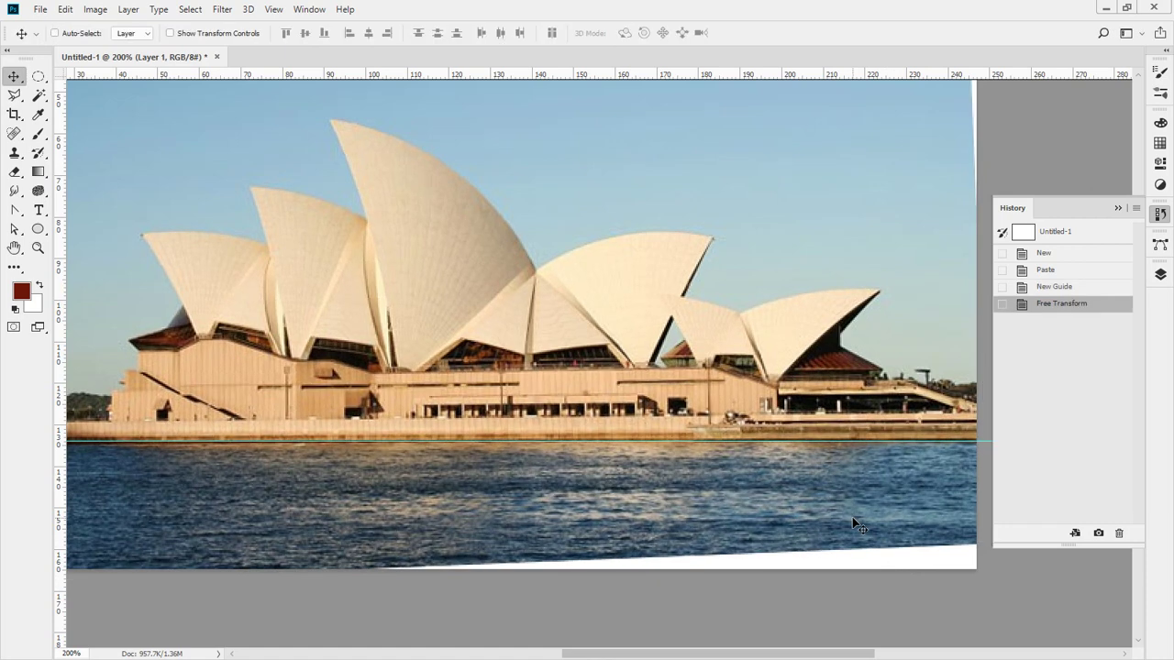
pyautogui.doubleClick(37, 248)
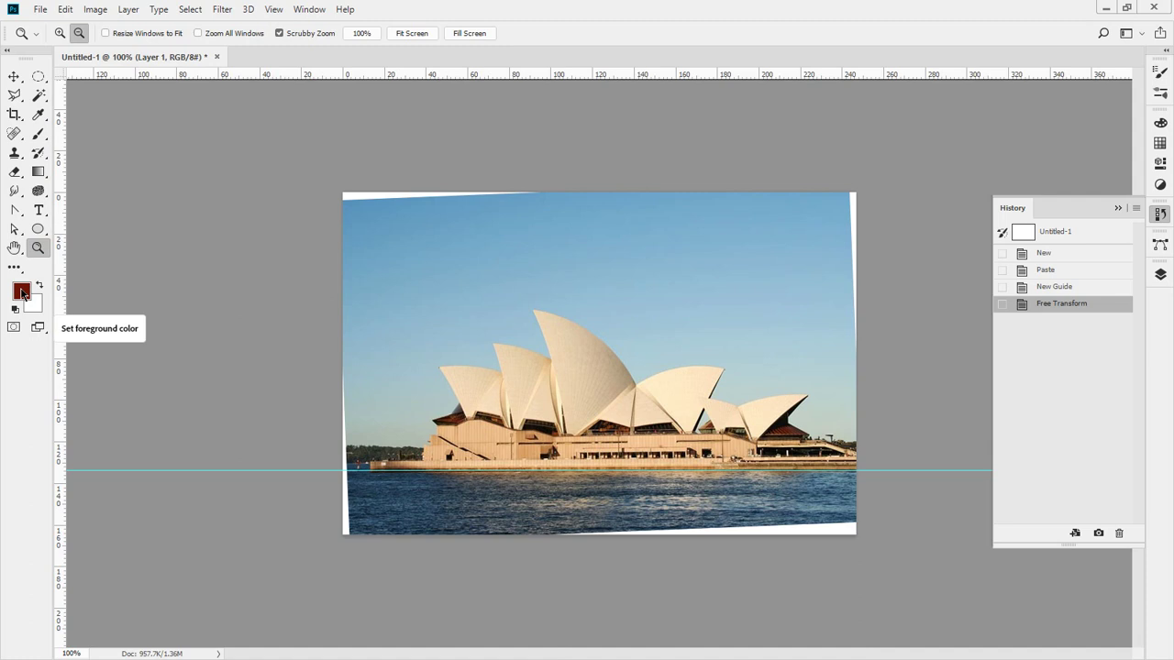
pyautogui.moveTo(491, 200)
pyautogui.mouseDown()
pyautogui.moveTo(358, 203)
pyautogui.moveTo(469, 203)
pyautogui.mouseUp()
pyautogui.moveTo(871, 173)
pyautogui.mouseDown()
pyautogui.moveTo(849, 201)
pyautogui.moveTo(876, 176)
pyautogui.mouseUp()
pyautogui.moveTo(842, 511)
pyautogui.mouseDown()
pyautogui.moveTo(630, 538)
pyautogui.moveTo(871, 513)
pyautogui.moveTo(800, 497)
pyautogui.mouseUp()
pyautogui.moveTo(363, 561)
pyautogui.mouseDown()
pyautogui.moveTo(278, 488)
pyautogui.moveTo(315, 352)
pyautogui.moveTo(379, 487)
pyautogui.moveTo(354, 560)
pyautogui.mouseUp()
pyautogui.press('Escape')
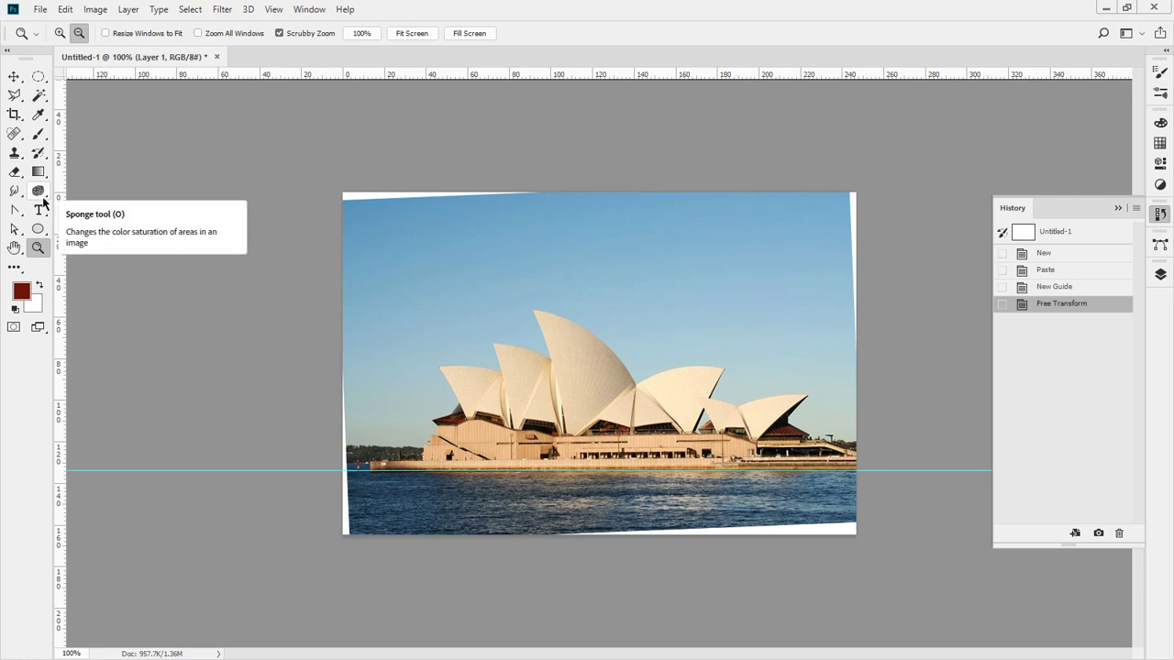
pyautogui.hotkey('ctrl', 't')
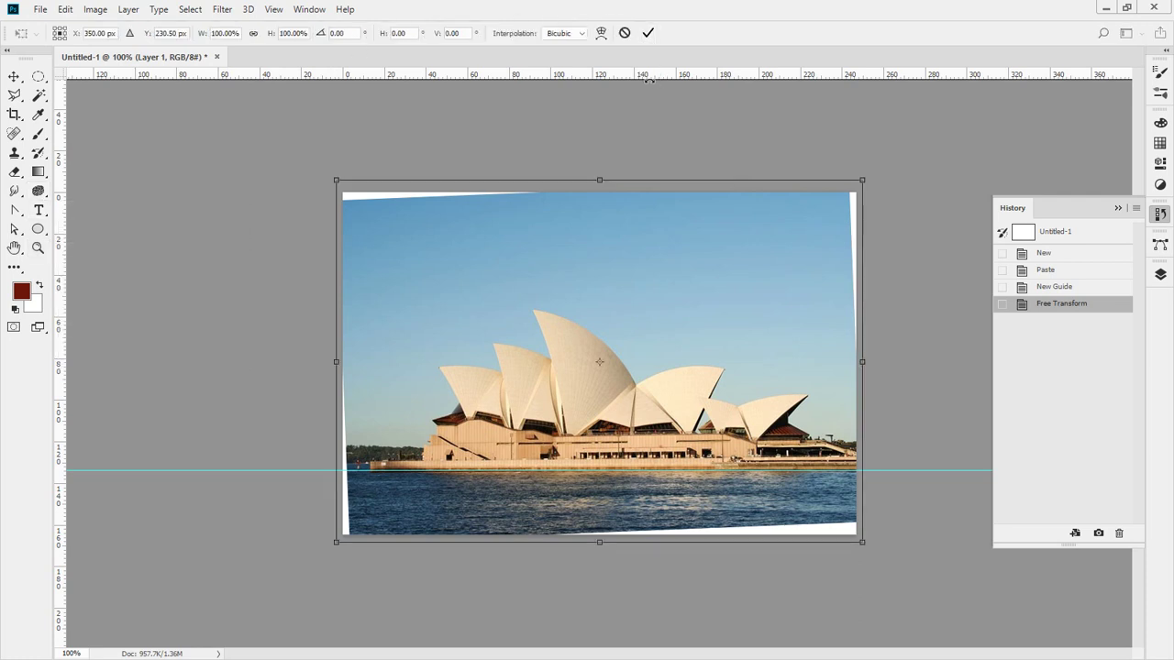
pyautogui.press('Escape')
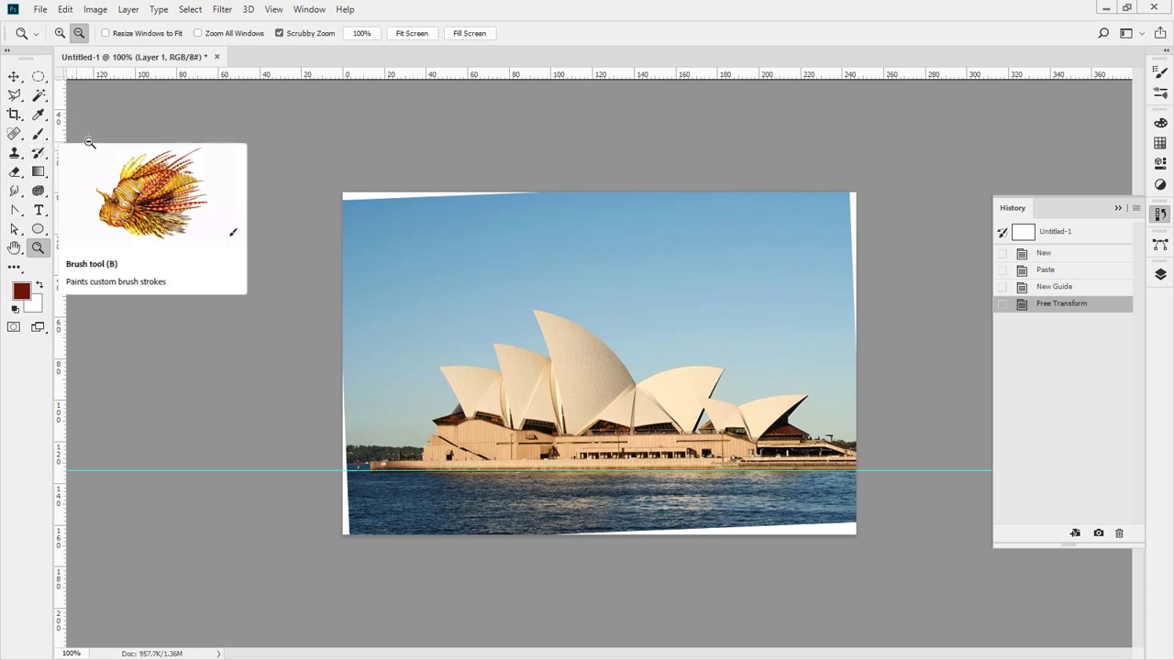
pyautogui.press('alt')
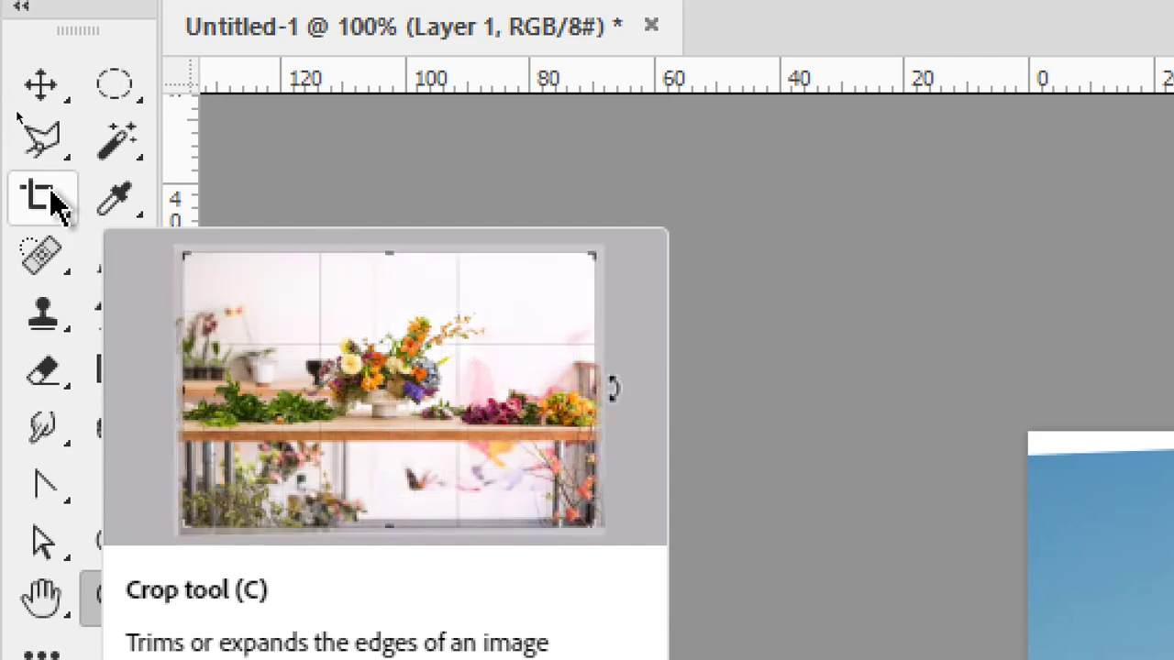
# Crop the rotated opera house photo on all four sides to remove its white edges.
pyautogui.click(40, 198)
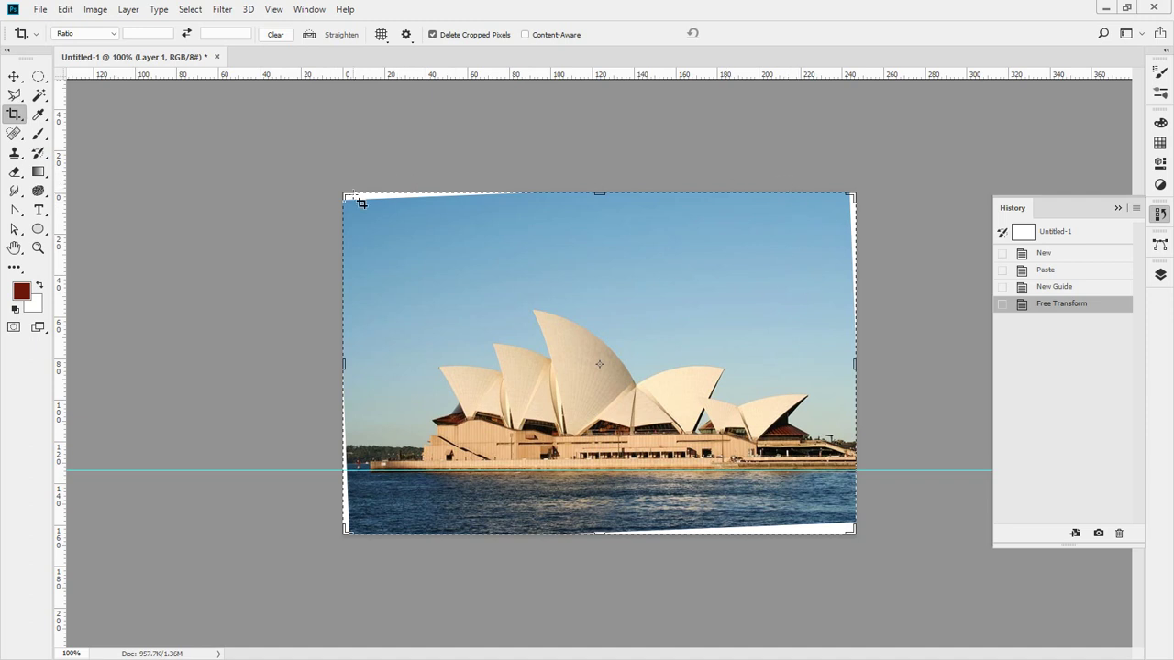
pyautogui.moveTo(346, 195); pyautogui.dragTo(346, 199)
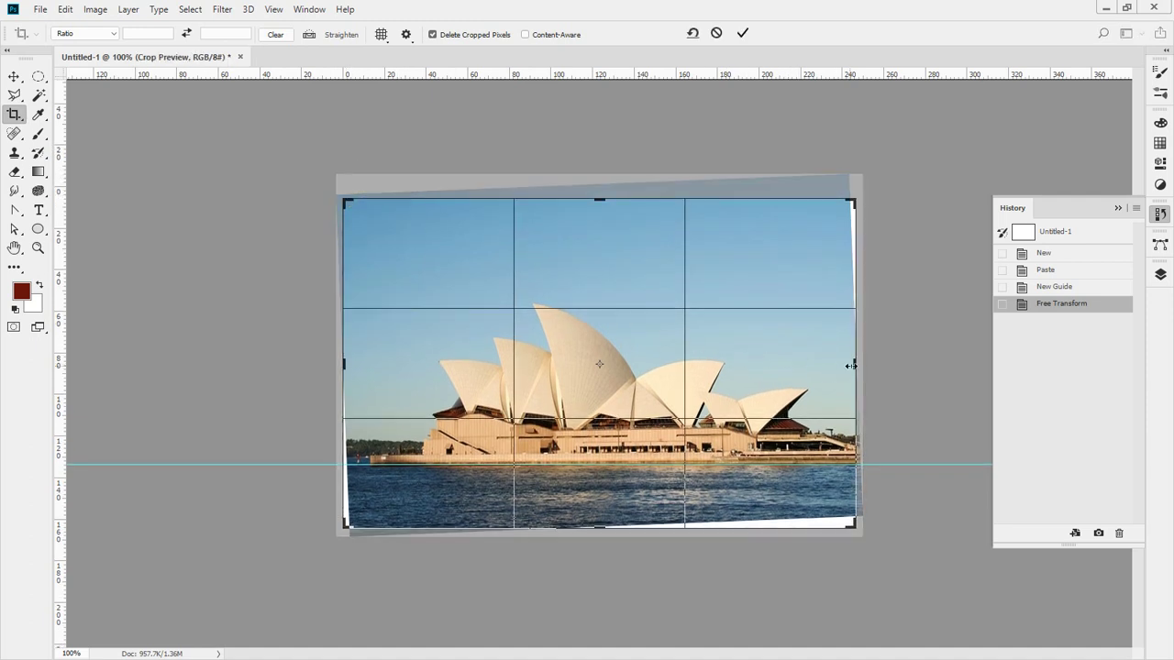
pyautogui.moveTo(851, 365); pyautogui.dragTo(851, 365)
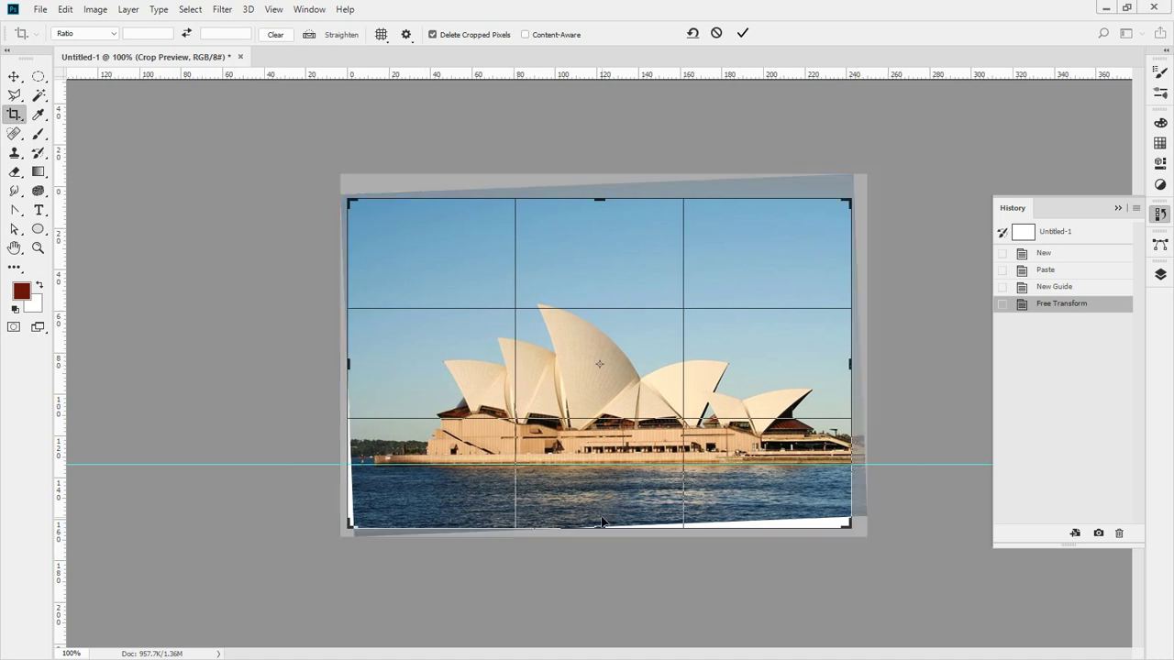
pyautogui.moveTo(597, 527); pyautogui.dragTo(597, 513)
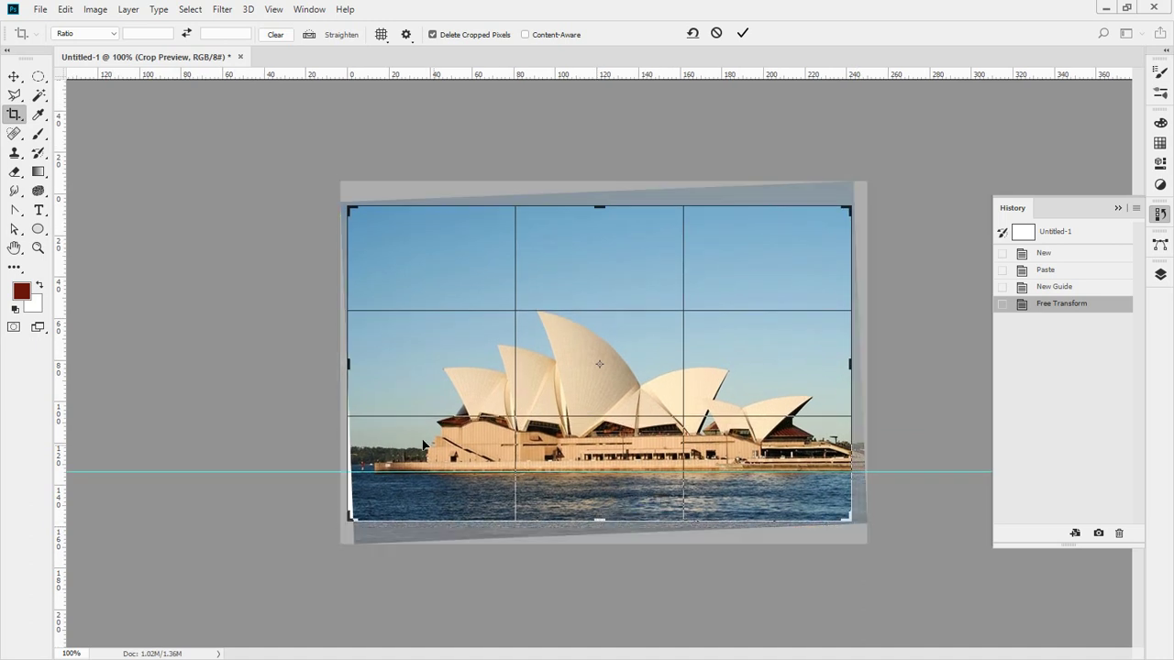
pyautogui.moveTo(343, 366); pyautogui.dragTo(349, 366)
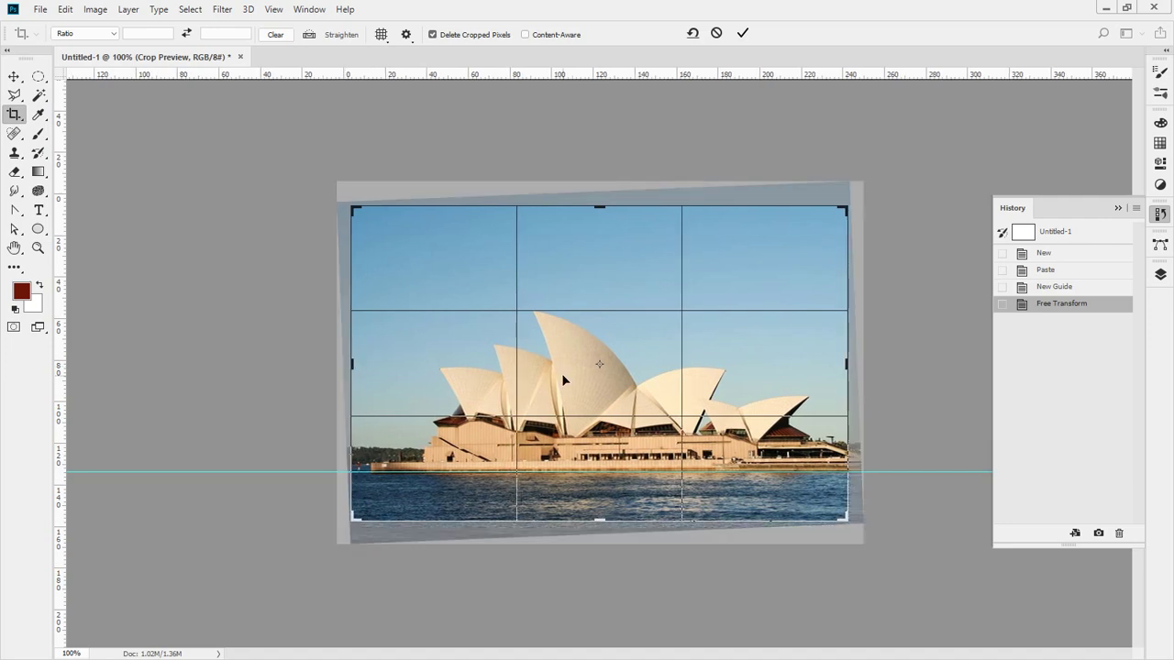
pyautogui.press('Return')
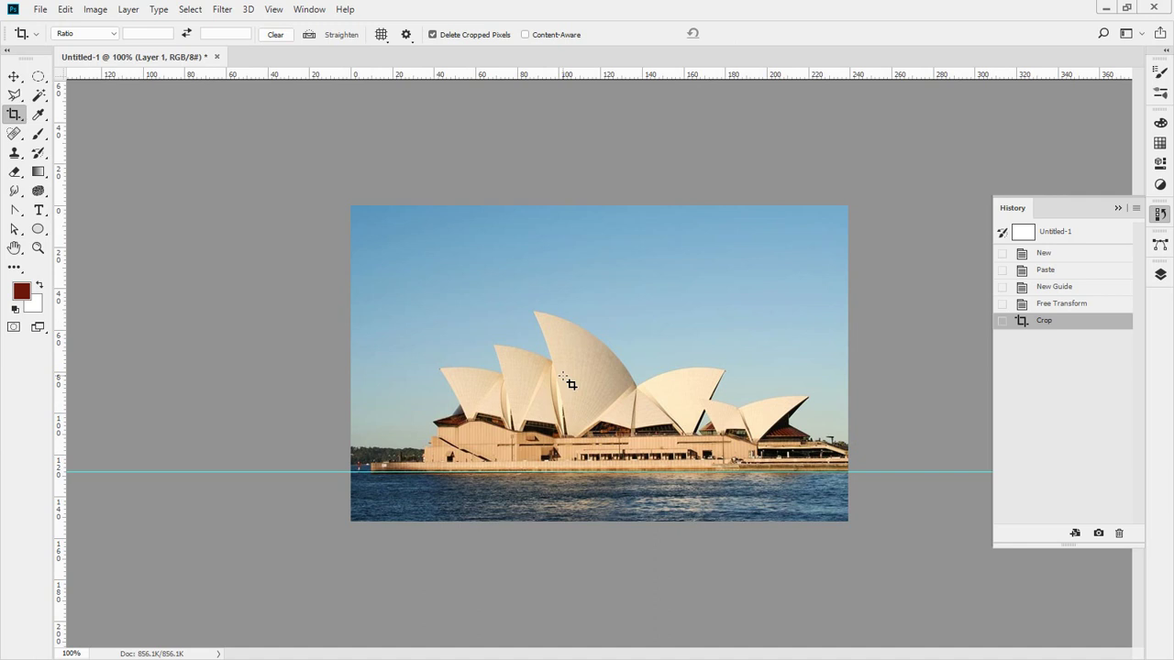
# Revert to the pasted opera house photo and straighten it with the Crop tool's rotation, using a new horizontal guide just below the waterline.
pyautogui.click(1042, 270)
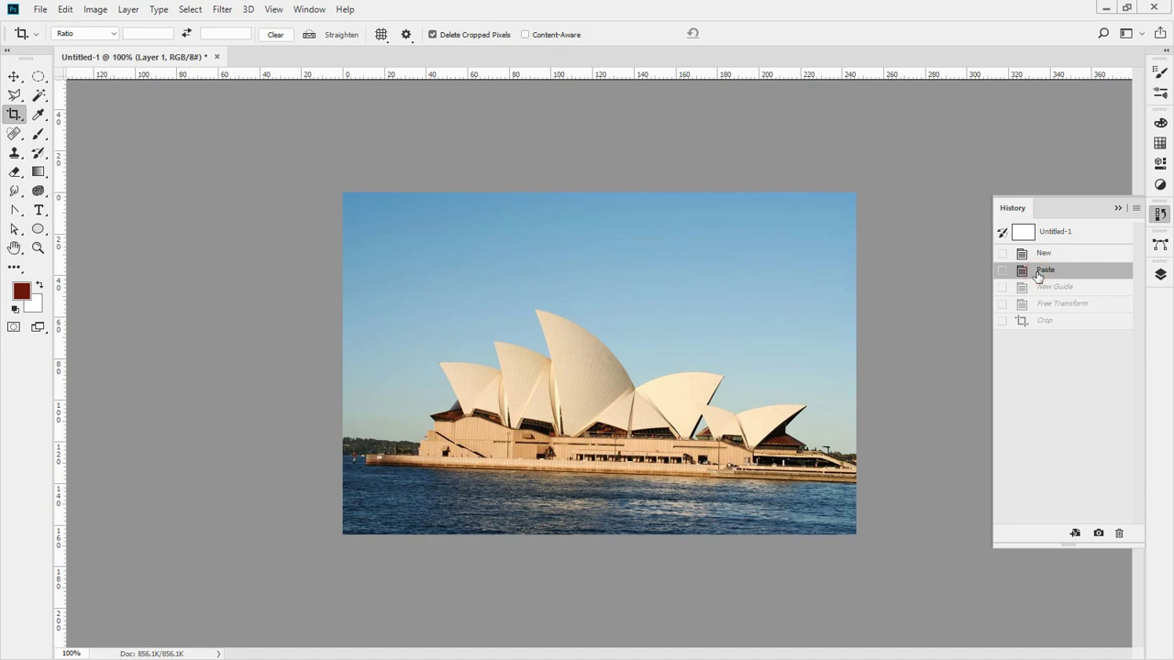
pyautogui.click(13, 113)
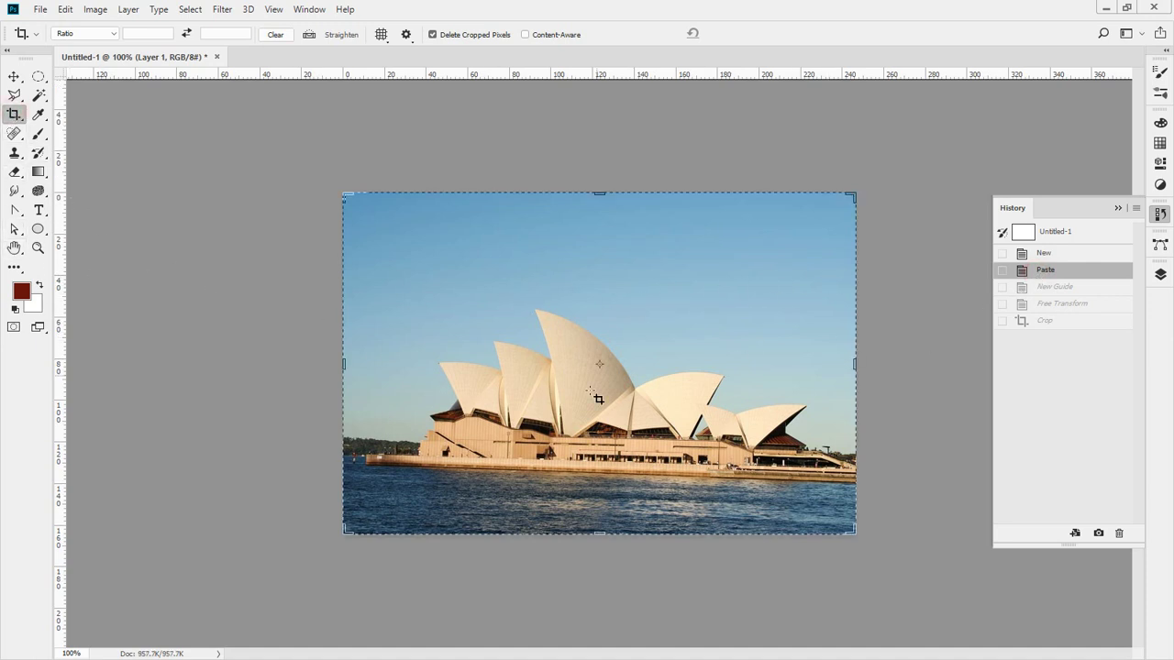
pyautogui.moveTo(617, 75); pyautogui.dragTo(627, 484)
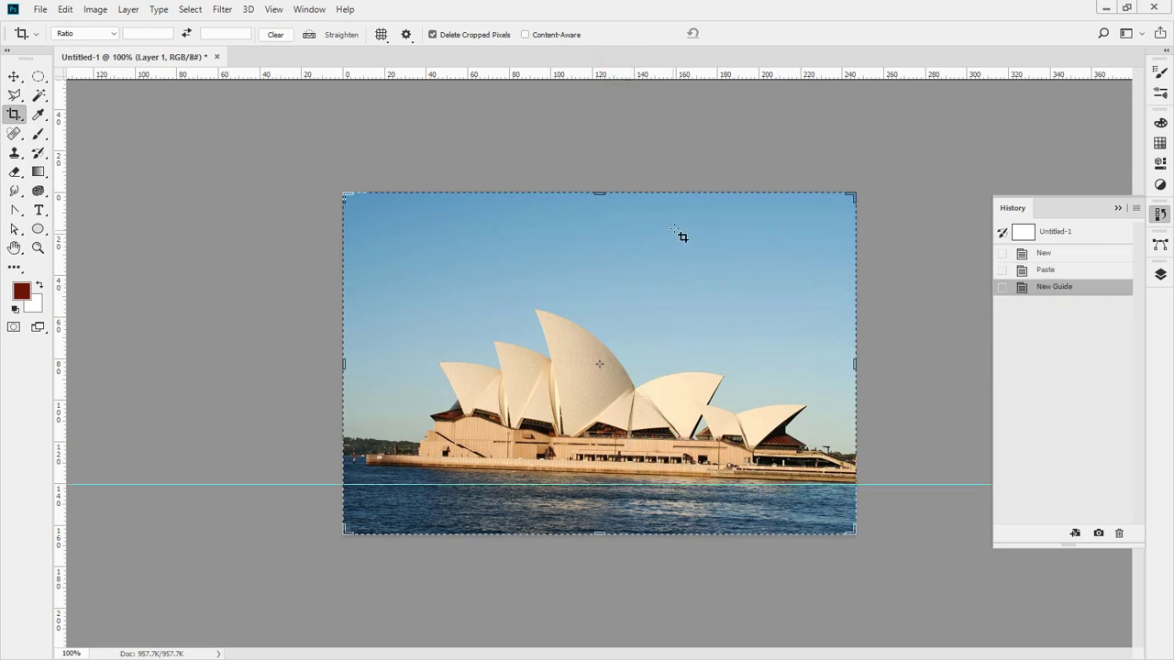
pyautogui.moveTo(716, 169)
pyautogui.mouseDown()
pyautogui.moveTo(704, 168)
pyautogui.moveTo(711, 158)
pyautogui.moveTo(708, 170)
pyautogui.mouseUp()
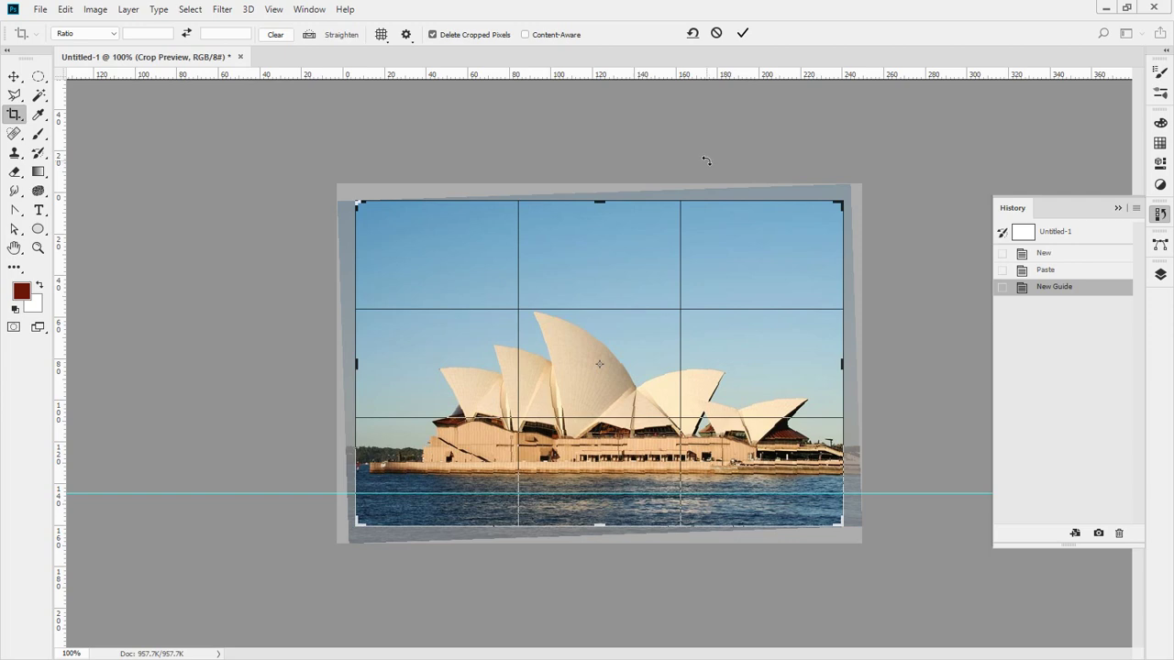
pyautogui.press('Return')
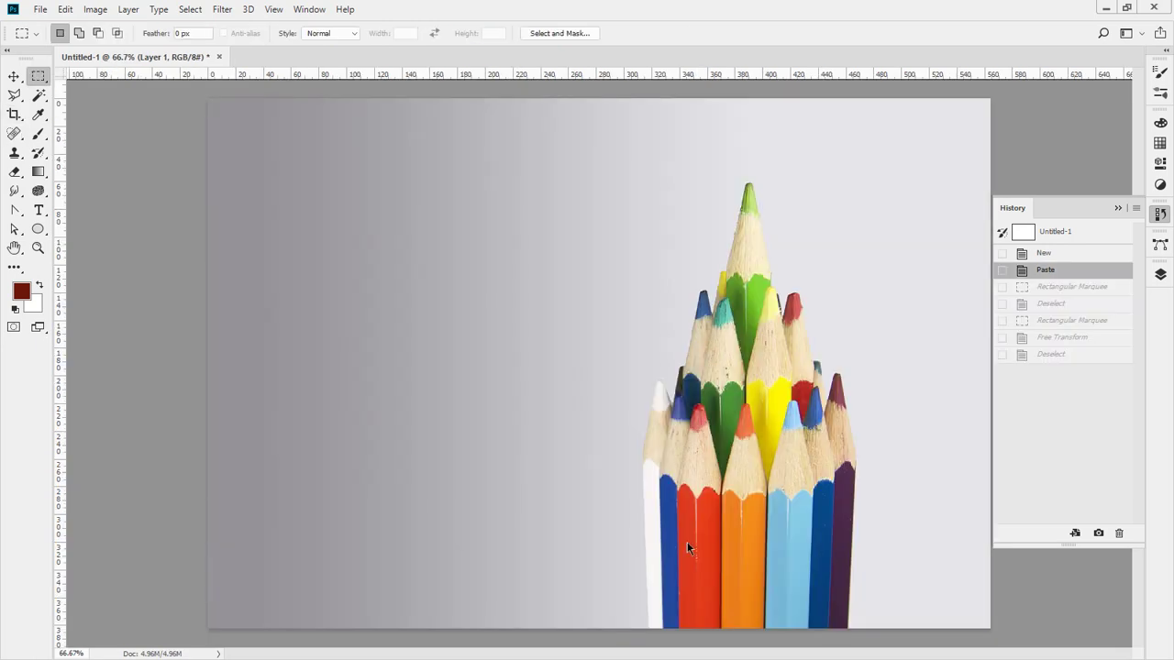
# Marquee-select the lower part of the colored pencils and narrow its base inward with a Perspective transform.
pyautogui.click(538, 447)
pyautogui.moveTo(607, 458); pyautogui.dragTo(888, 657)
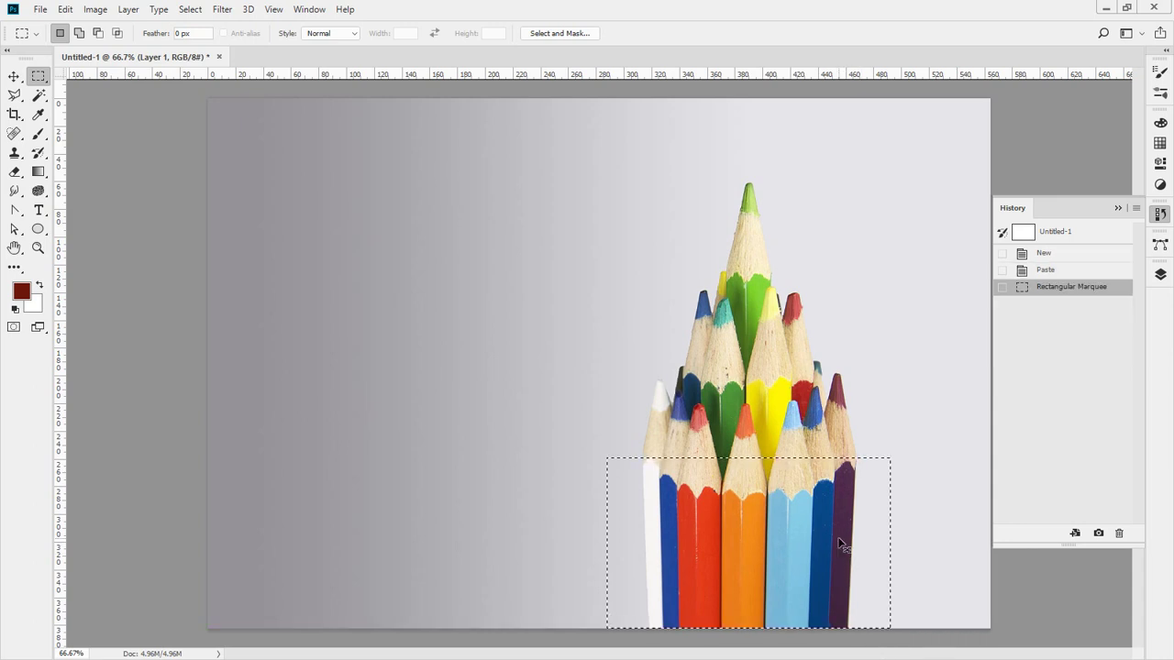
pyautogui.hotkey('ctrl', 't')
pyautogui.rightClick(845, 534)
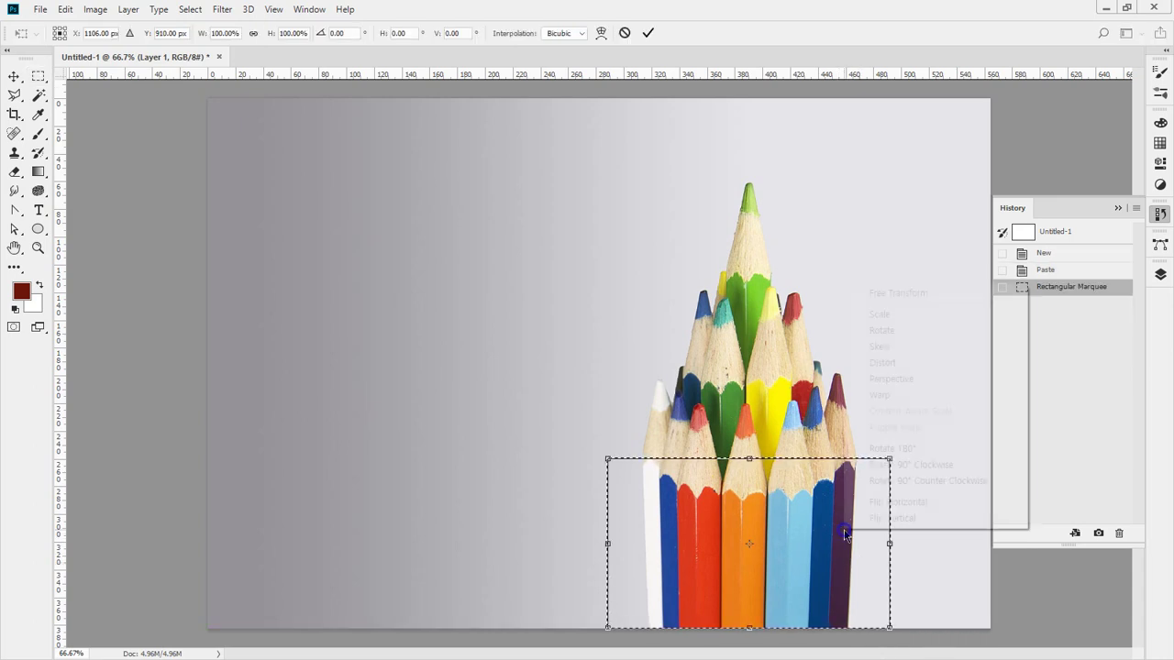
pyautogui.click(930, 379)
pyautogui.moveTo(888, 628); pyautogui.dragTo(843, 629)
pyautogui.press('Return')
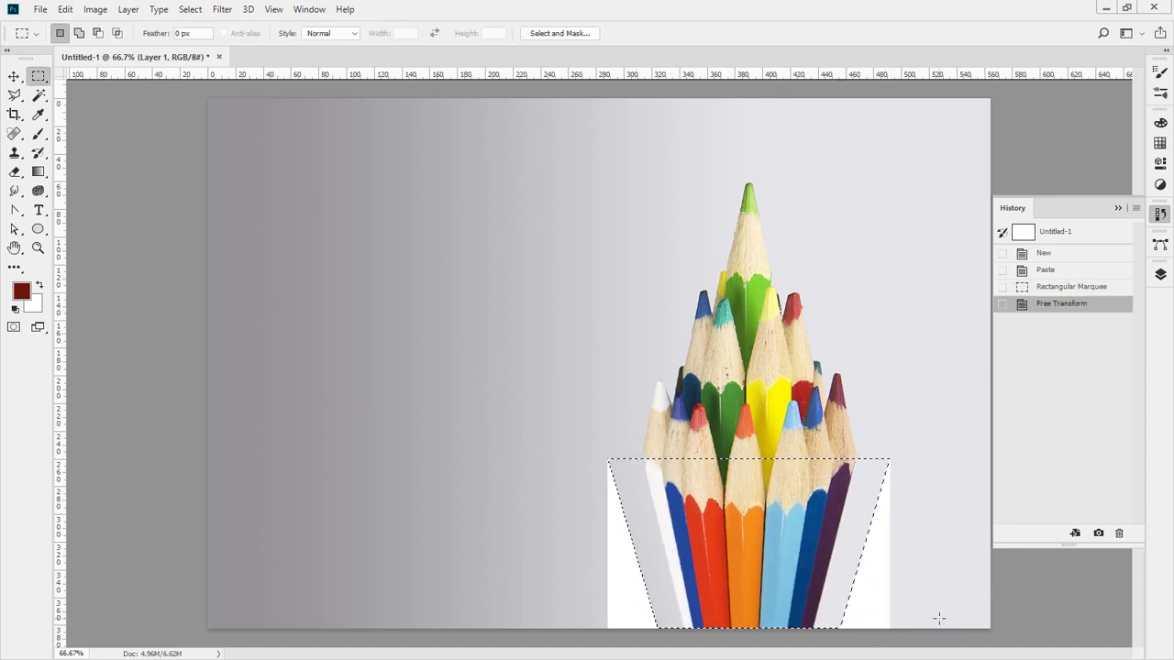
pyautogui.hotkey('ctrl', 'd')
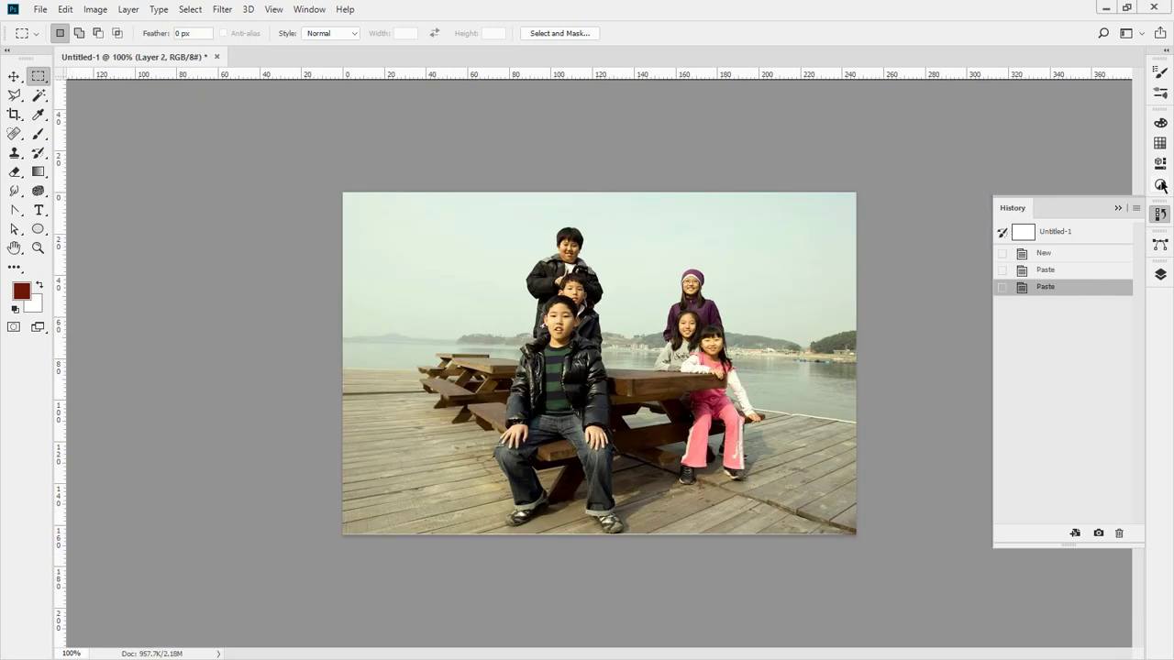
# Show the layer list of the group photo document and float it over the photo's edge.
pyautogui.click(1158, 271)
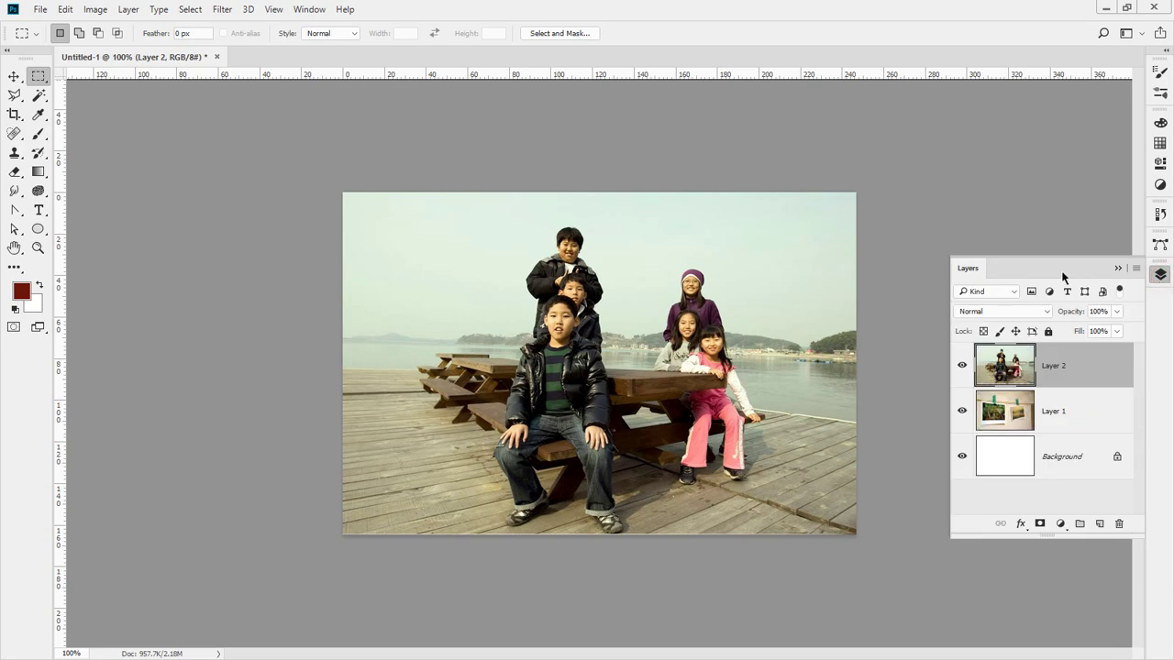
pyautogui.moveTo(1005, 267); pyautogui.dragTo(790, 146)
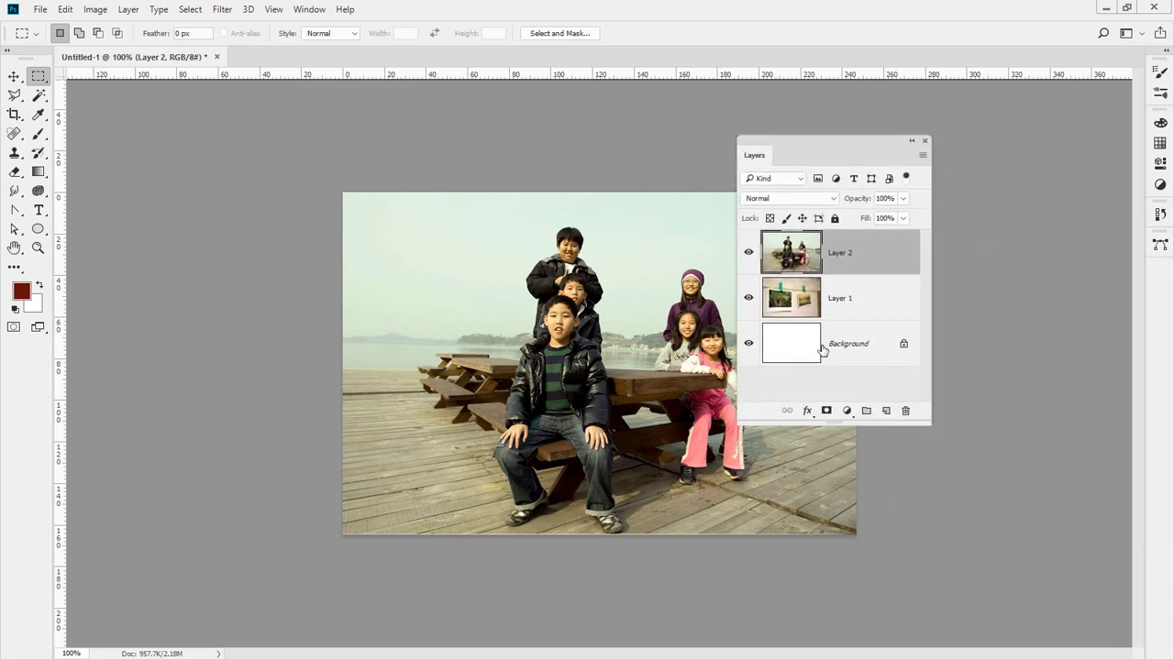
pyautogui.hotkey('ctrl', 'shift', 'd')
pyautogui.moveTo(864, 306); pyautogui.dragTo(843, 306)
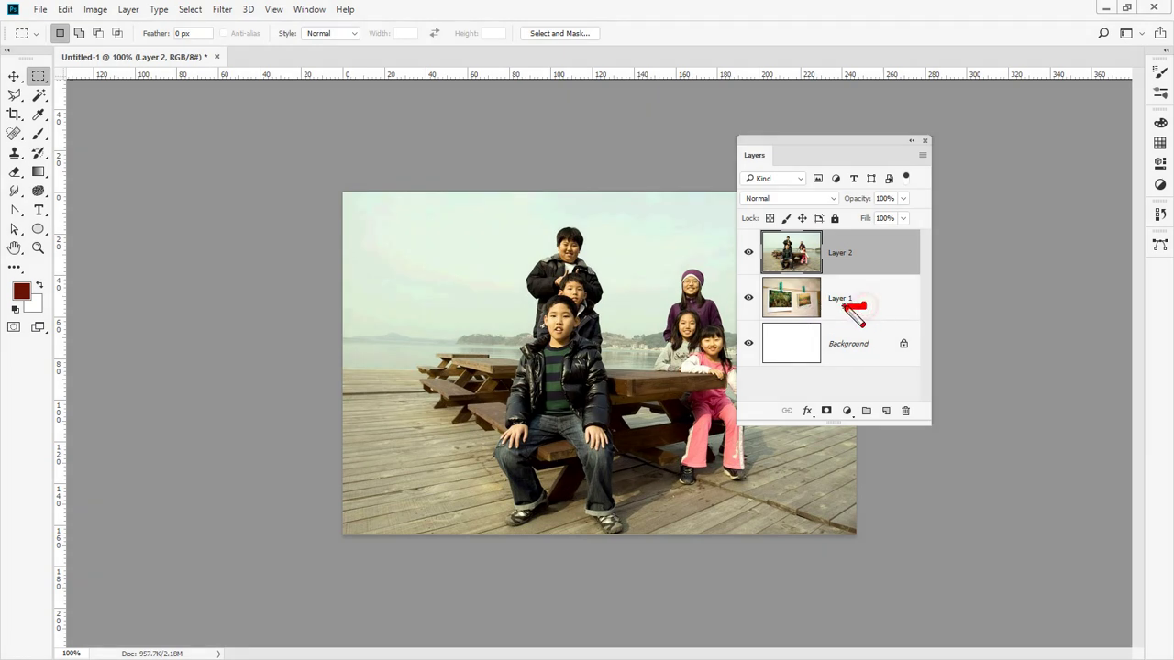
pyautogui.moveTo(879, 246); pyautogui.dragTo(862, 245)
pyautogui.moveTo(866, 315)
pyautogui.mouseDown()
pyautogui.moveTo(769, 365)
pyautogui.moveTo(754, 227)
pyautogui.moveTo(890, 274)
pyautogui.moveTo(852, 342)
pyautogui.mouseUp()
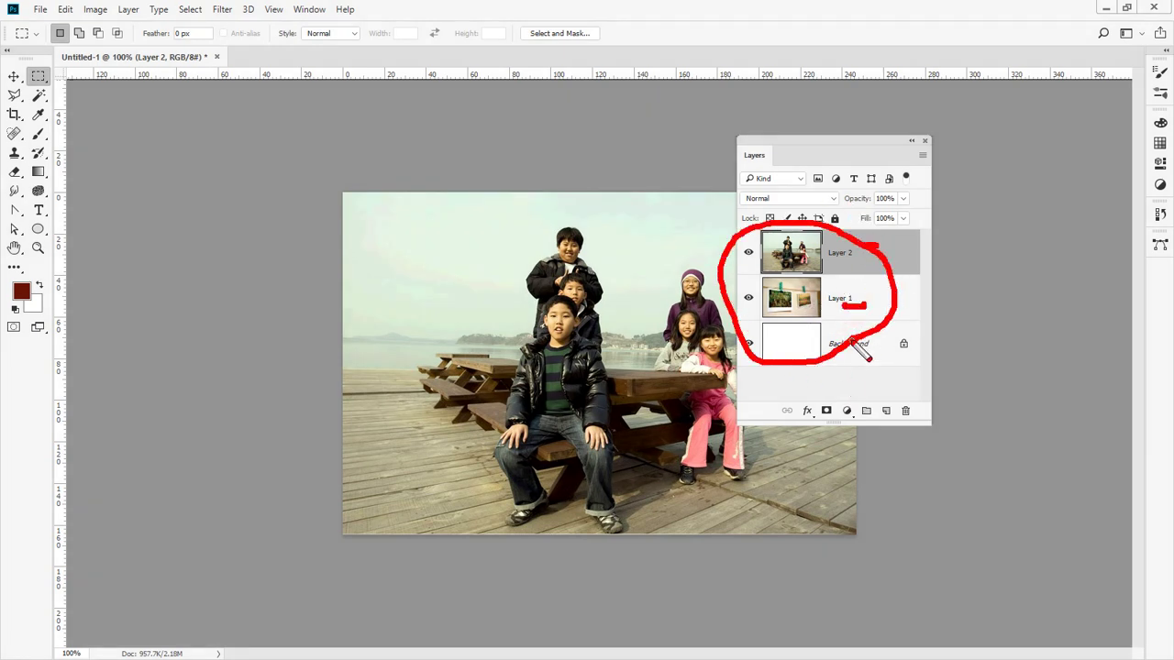
pyautogui.press('Escape')
# Hide and redisplay the floating layer list, and enlarge it in width and height.
pyautogui.press('F7')
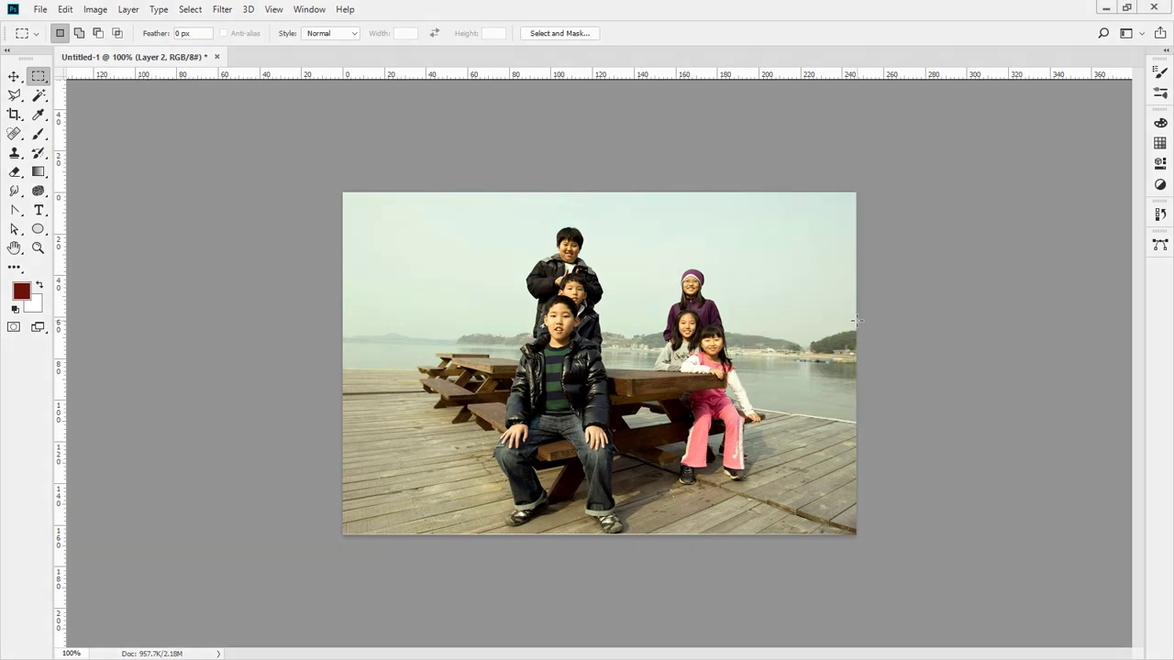
pyautogui.press('F7')
pyautogui.press('F7')
pyautogui.press('F7')
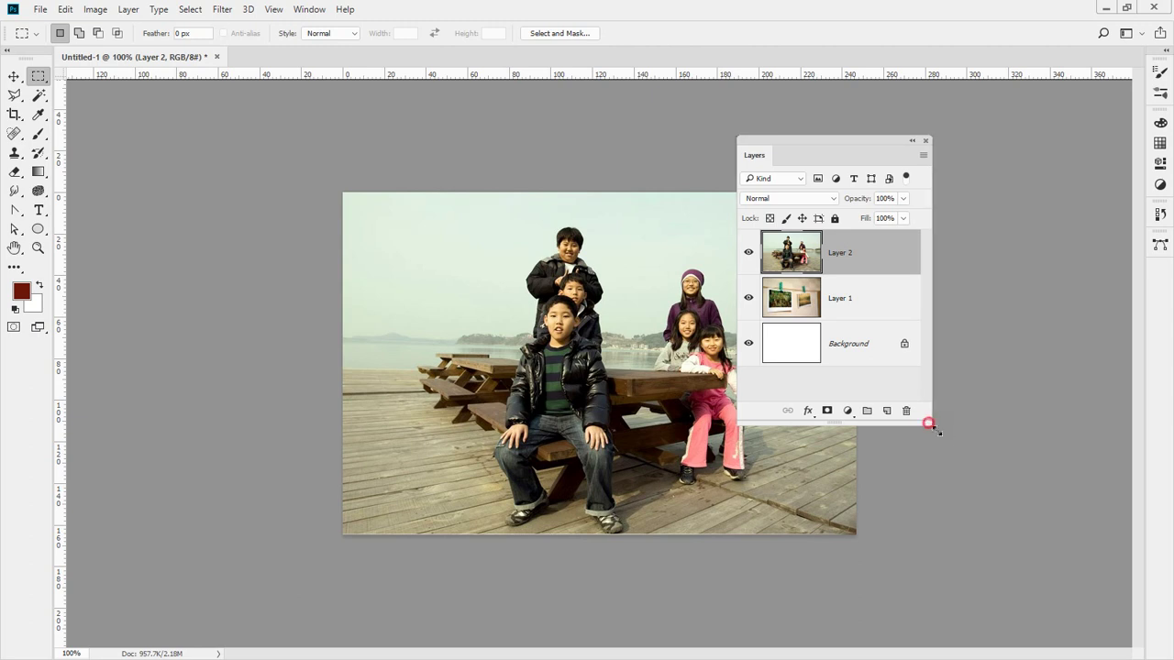
pyautogui.moveTo(930, 425); pyautogui.dragTo(975, 491)
# Make Layer 1 the active layer and switch back to Layer 2.
pyautogui.moveTo(883, 298)
pyautogui.mouseDown()
pyautogui.moveTo(849, 298)
pyautogui.moveTo(863, 319)
pyautogui.mouseUp()
pyautogui.moveTo(894, 256)
pyautogui.mouseDown()
pyautogui.moveTo(866, 246)
pyautogui.moveTo(878, 262)
pyautogui.moveTo(921, 264)
pyautogui.moveTo(933, 240)
pyautogui.moveTo(956, 260)
pyautogui.moveTo(938, 273)
pyautogui.mouseUp()
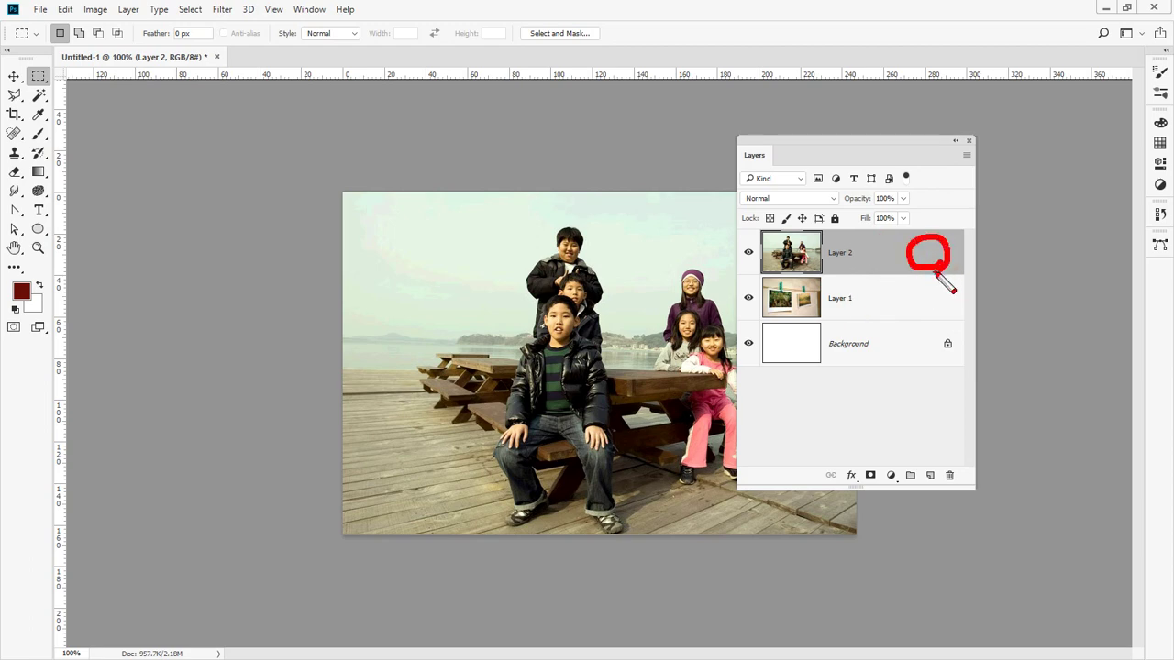
pyautogui.click(917, 297)
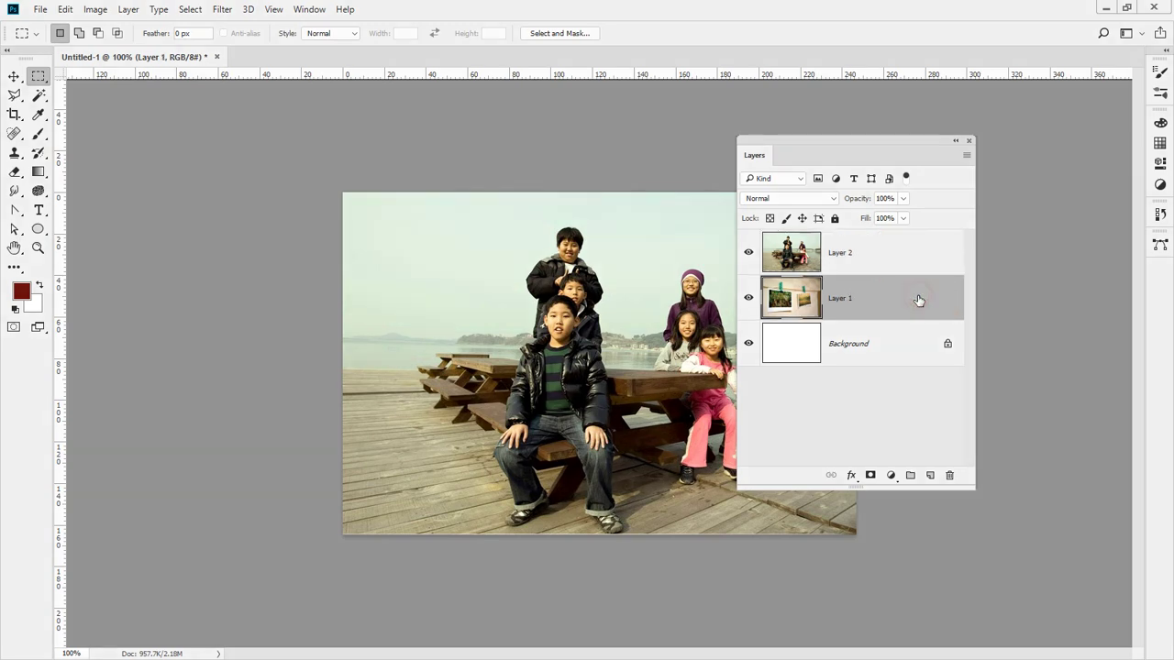
pyautogui.click(896, 264)
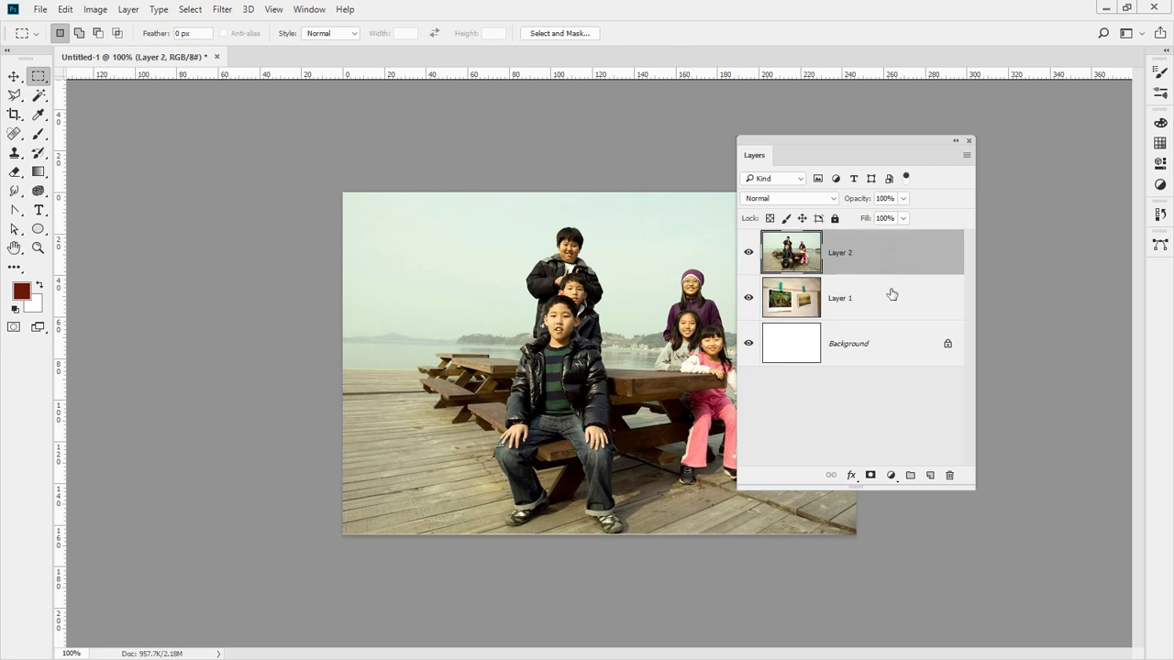
# Activate Layer 1 and the Background layer in turn, and return to Layer 2 by way of Layer 1.
pyautogui.click(891, 294)
pyautogui.click(886, 340)
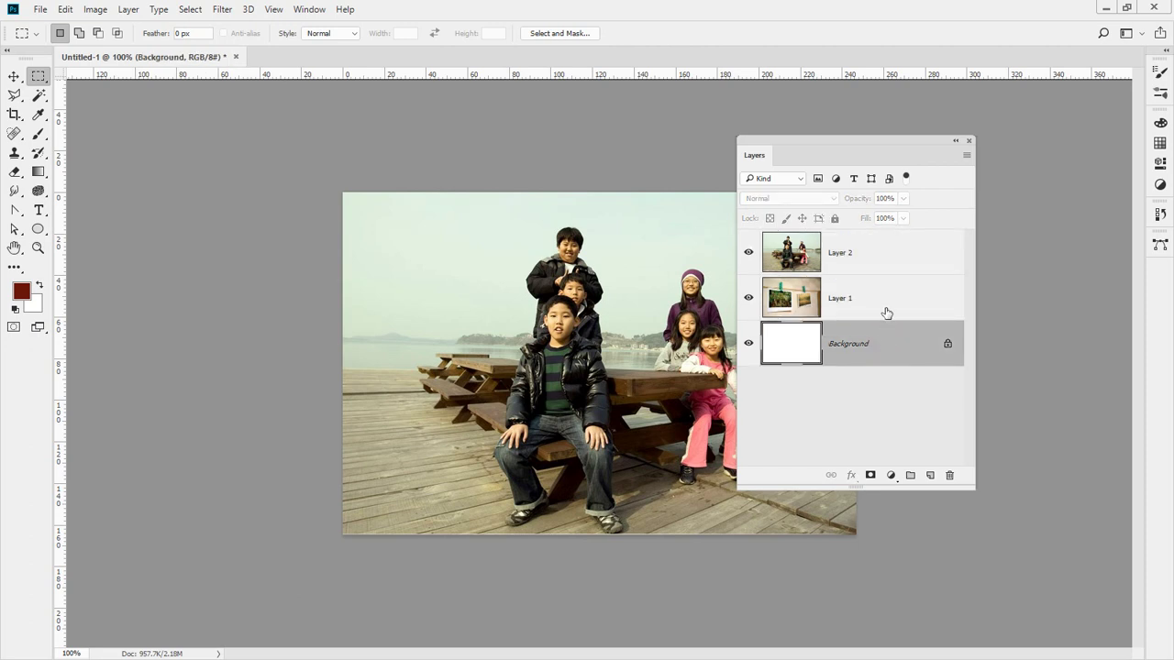
pyautogui.click(886, 299)
pyautogui.click(889, 256)
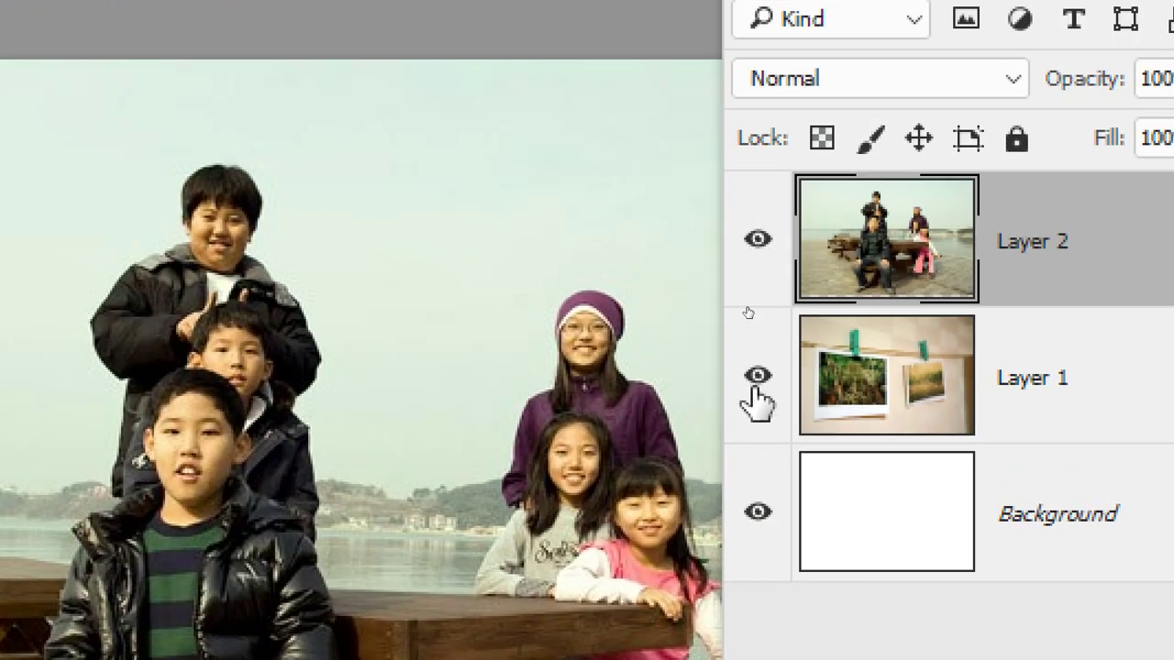
# Hide and redisplay Layer 2 several times to compare it with the hanging-pictures photo on Layer 1.
pyautogui.click(757, 244)
pyautogui.click(757, 244)
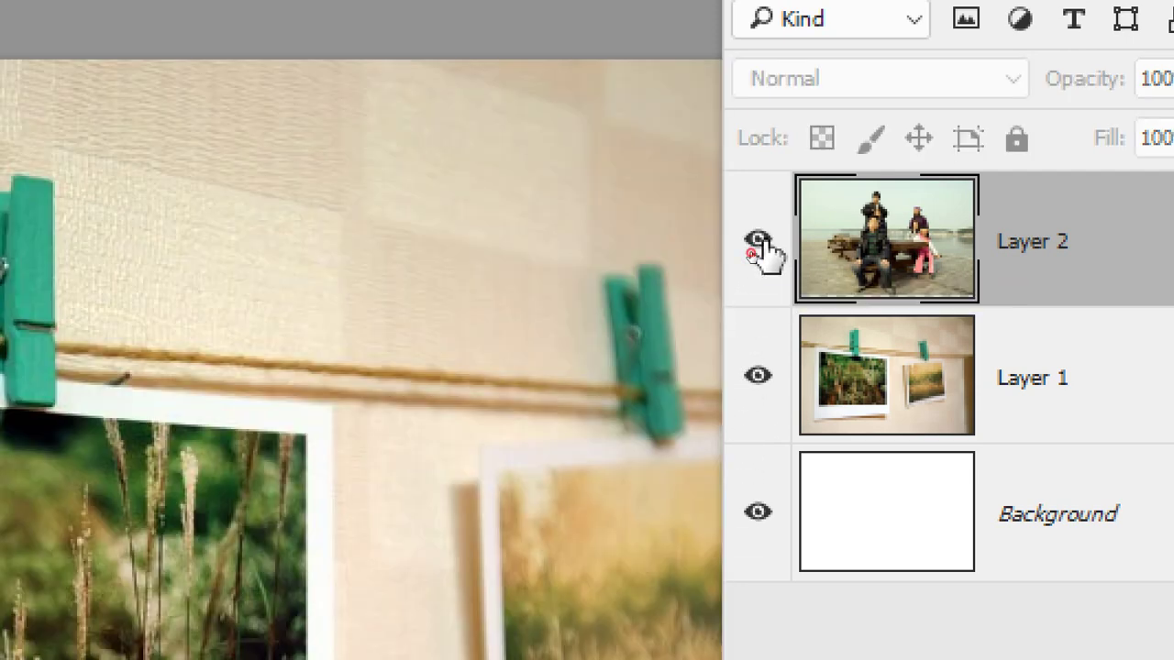
pyautogui.click(758, 244)
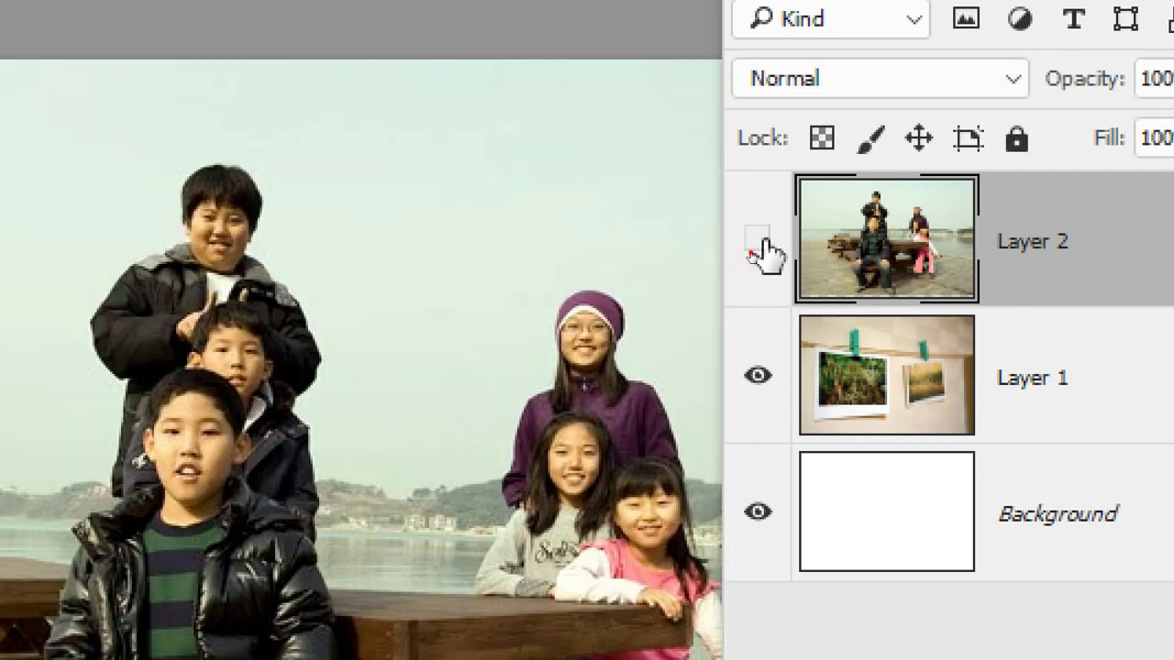
pyautogui.click(758, 244)
pyautogui.click(758, 244)
pyautogui.click(759, 244)
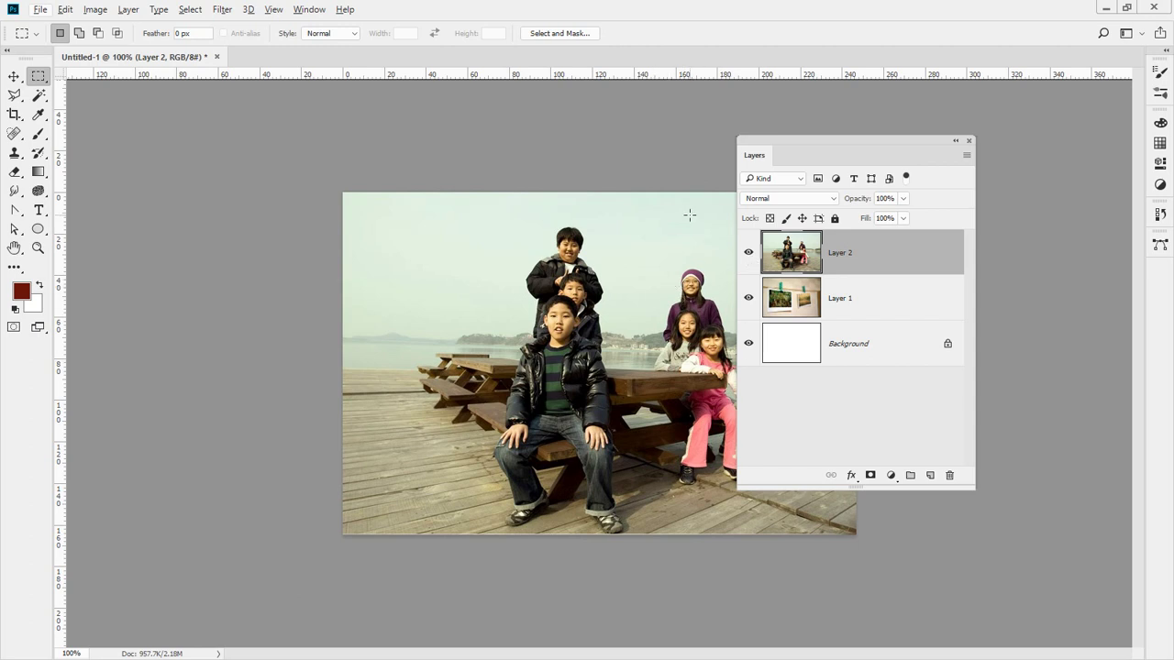
# Toggle Layer 2's visibility off and on, and move the floating layer list off the group photo onto the grey canvas surround.
pyautogui.moveTo(803, 260)
pyautogui.mouseDown()
pyautogui.moveTo(773, 247)
pyautogui.moveTo(788, 240)
pyautogui.mouseUp()
pyautogui.moveTo(574, 303); pyautogui.dragTo(579, 311)
pyautogui.click(748, 253)
pyautogui.moveTo(399, 299)
pyautogui.mouseDown()
pyautogui.moveTo(398, 460)
pyautogui.moveTo(544, 458)
pyautogui.moveTo(599, 440)
pyautogui.moveTo(602, 322)
pyautogui.moveTo(381, 295)
pyautogui.mouseUp()
pyautogui.press('Escape')
pyautogui.moveTo(828, 148); pyautogui.dragTo(954, 129)
pyautogui.click(874, 234)
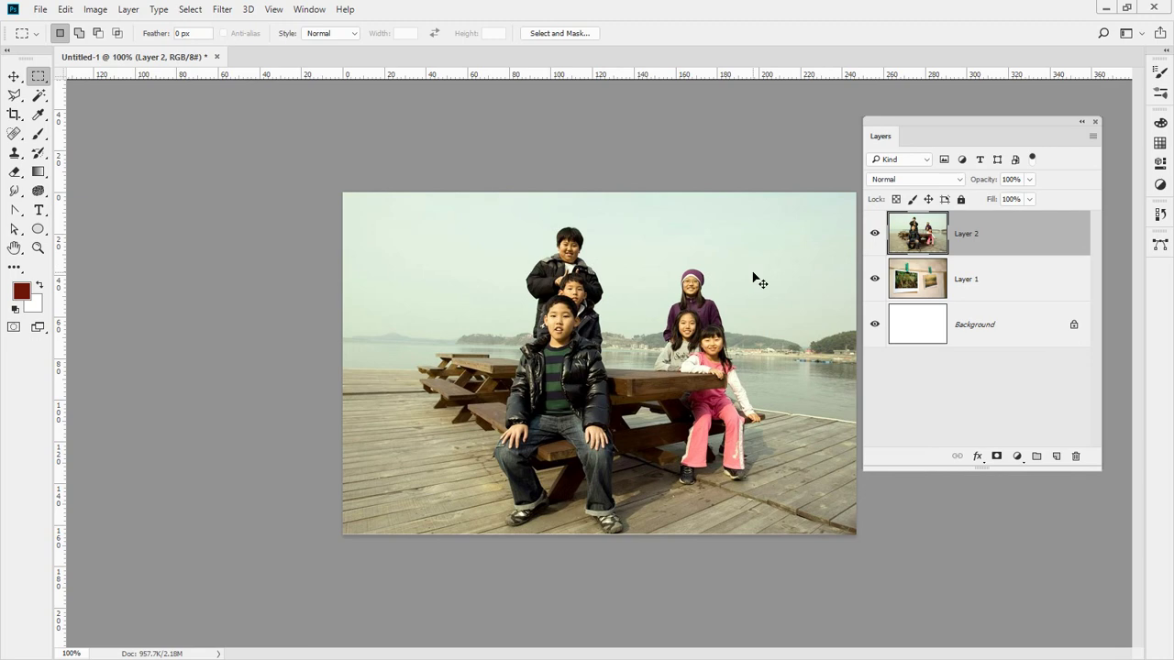
# Scale Layer 2's group photo with Free Transform to about 28% so it sits over the larger hanging picture.
pyautogui.hotkey('ctrl', 't')
pyautogui.moveTo(853, 192); pyautogui.dragTo(536, 359)
pyautogui.keyDown('ctrl'); pyautogui.click(534, 369); pyautogui.keyUp('ctrl')
pyautogui.keyDown('ctrl'); pyautogui.click(543, 408); pyautogui.keyUp('ctrl')
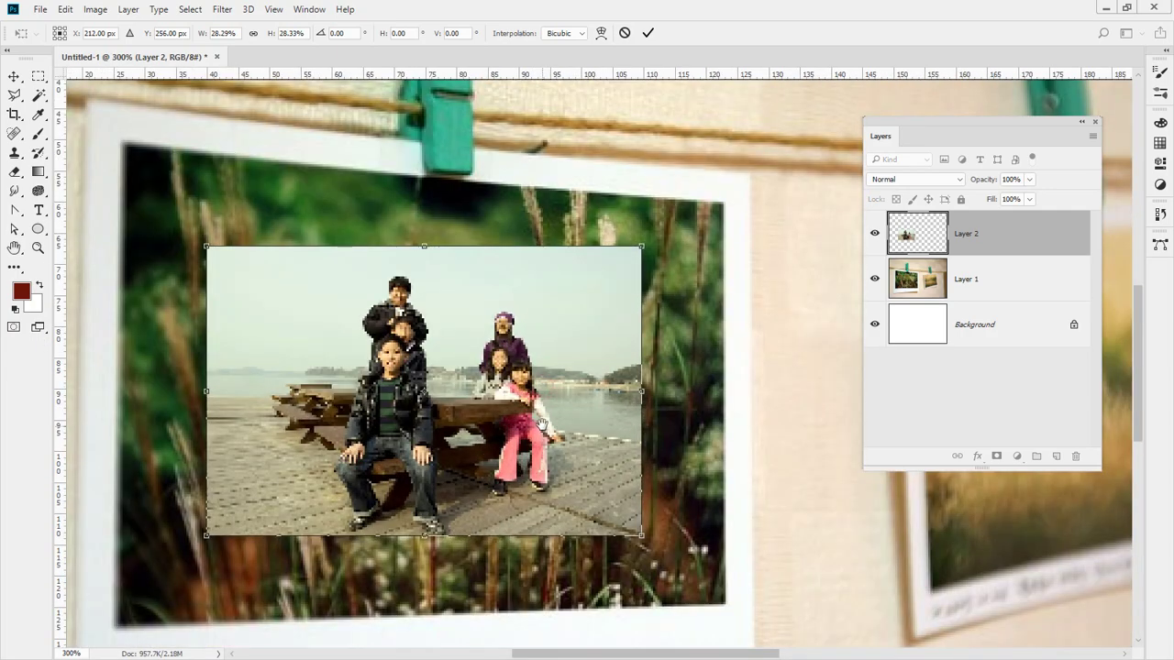
pyautogui.keyDown('alt'); pyautogui.click(543, 419); pyautogui.keyUp('alt')
pyautogui.moveTo(541, 420); pyautogui.dragTo(473, 301)
# Distort the group photo so its four corners match the larger hanging picture's image area, and apply the transformation.
pyautogui.rightClick(475, 281)
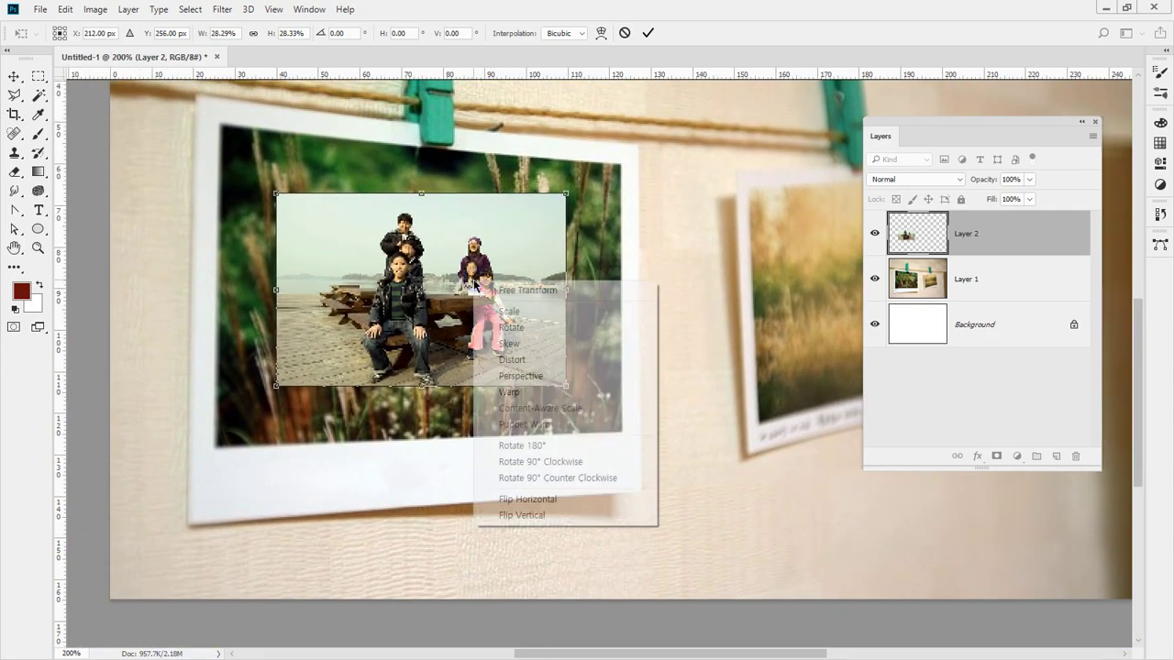
pyautogui.click(550, 362)
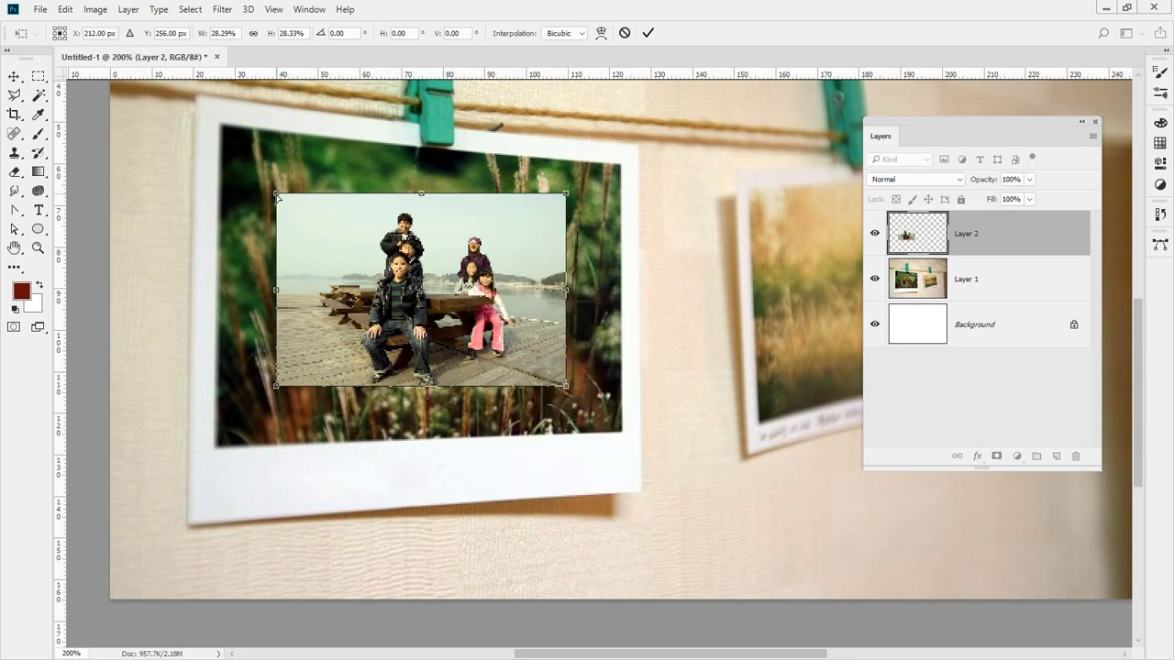
pyautogui.moveTo(276, 195); pyautogui.dragTo(222, 128)
pyautogui.moveTo(567, 195); pyautogui.dragTo(623, 166)
pyautogui.moveTo(565, 389); pyautogui.dragTo(623, 430)
pyautogui.moveTo(277, 389); pyautogui.dragTo(213, 447)
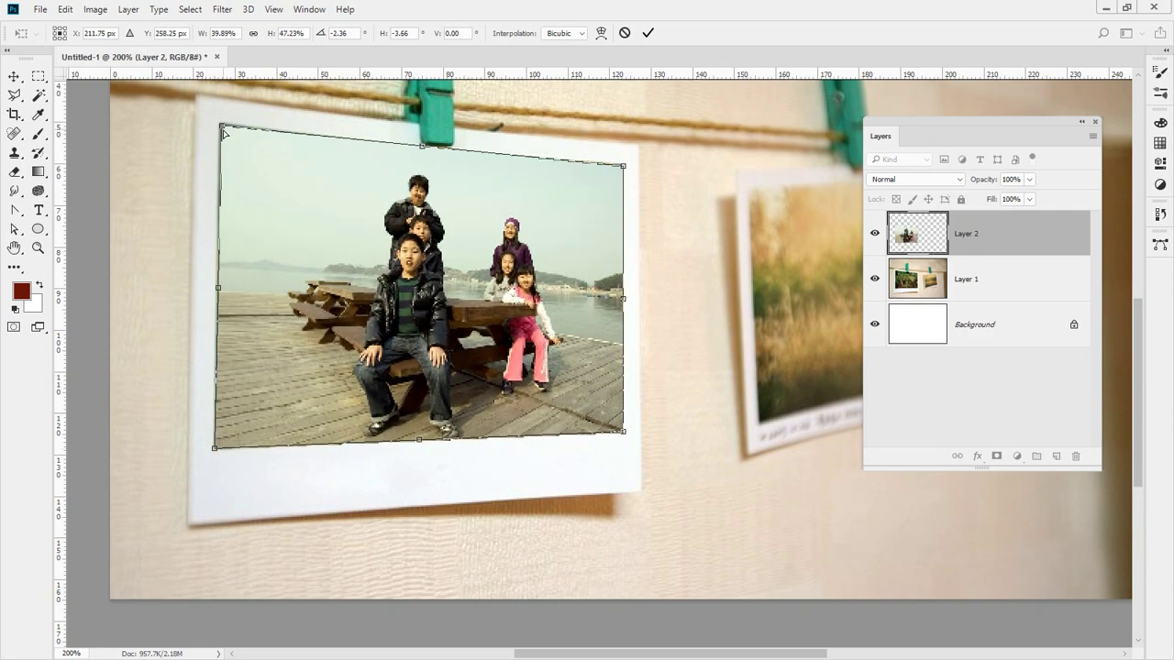
pyautogui.moveTo(221, 125); pyautogui.dragTo(218, 123)
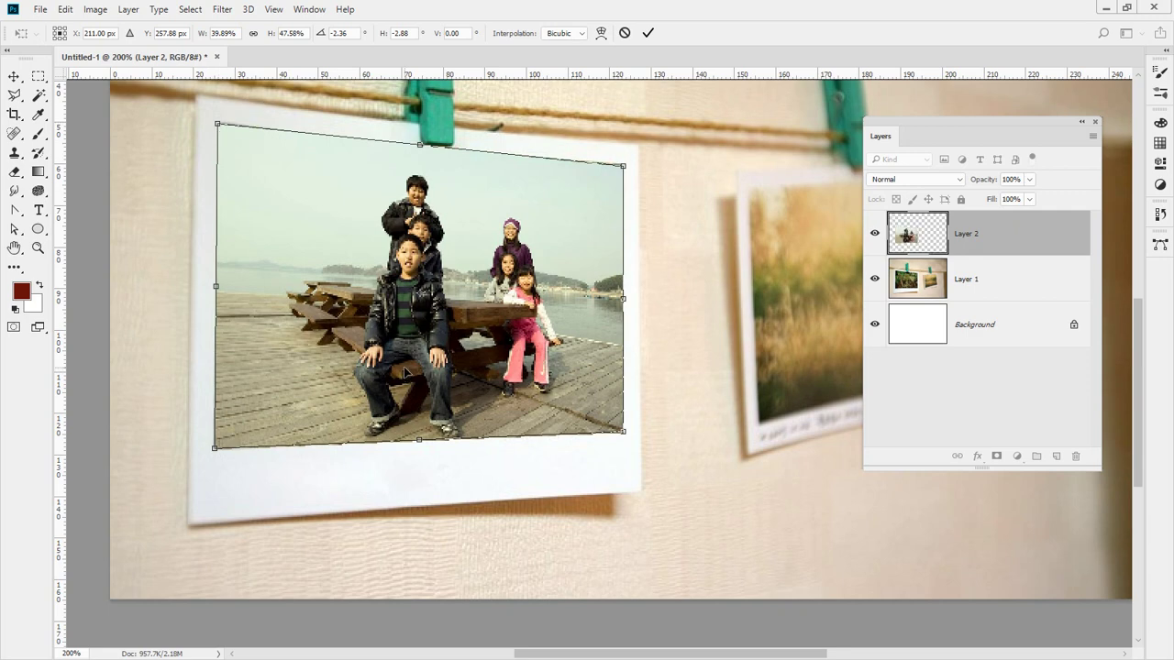
pyautogui.press('Return')
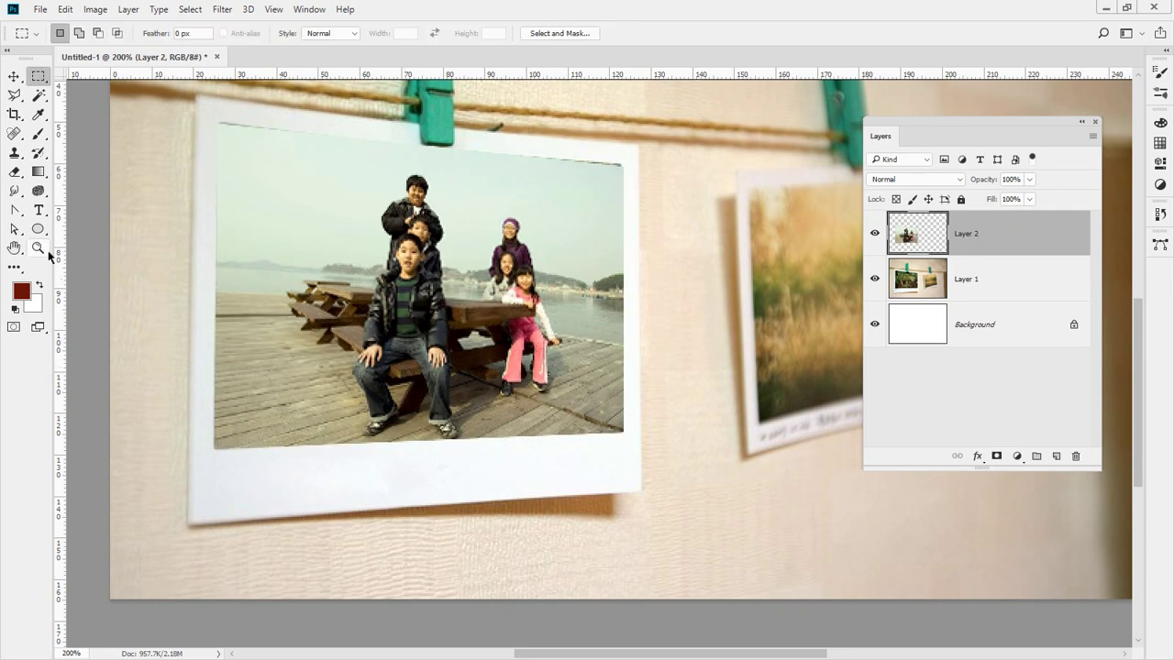
pyautogui.doubleClick(40, 248)
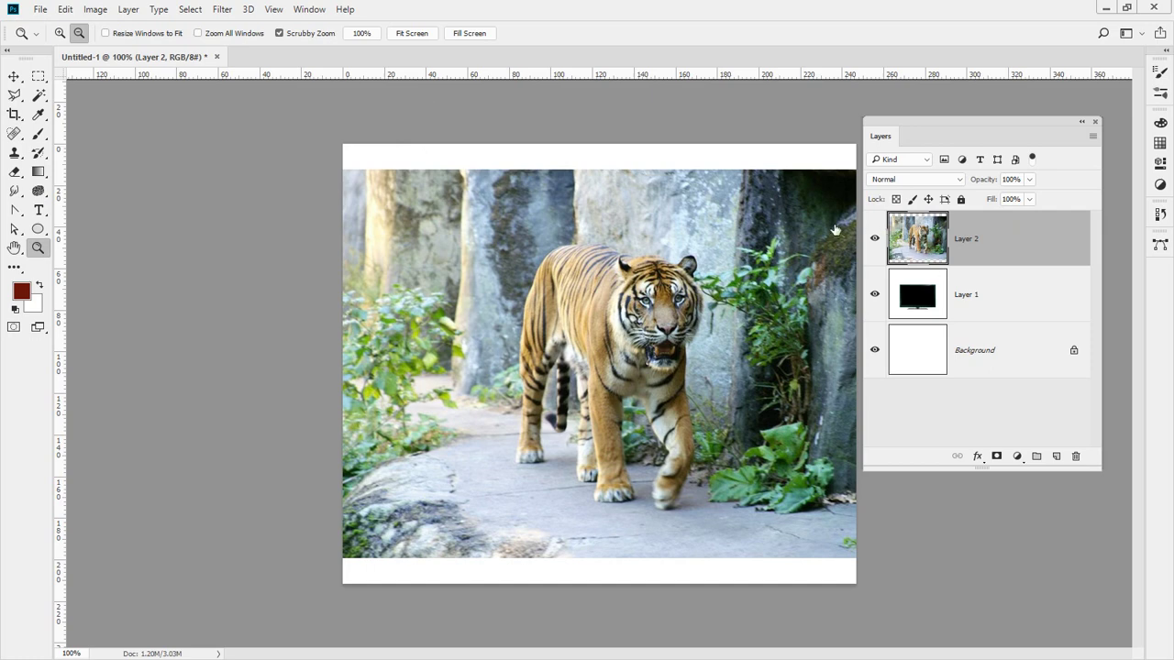
pyautogui.hotkey('ctrl', 't')
pyautogui.moveTo(343, 171); pyautogui.dragTo(511, 283)
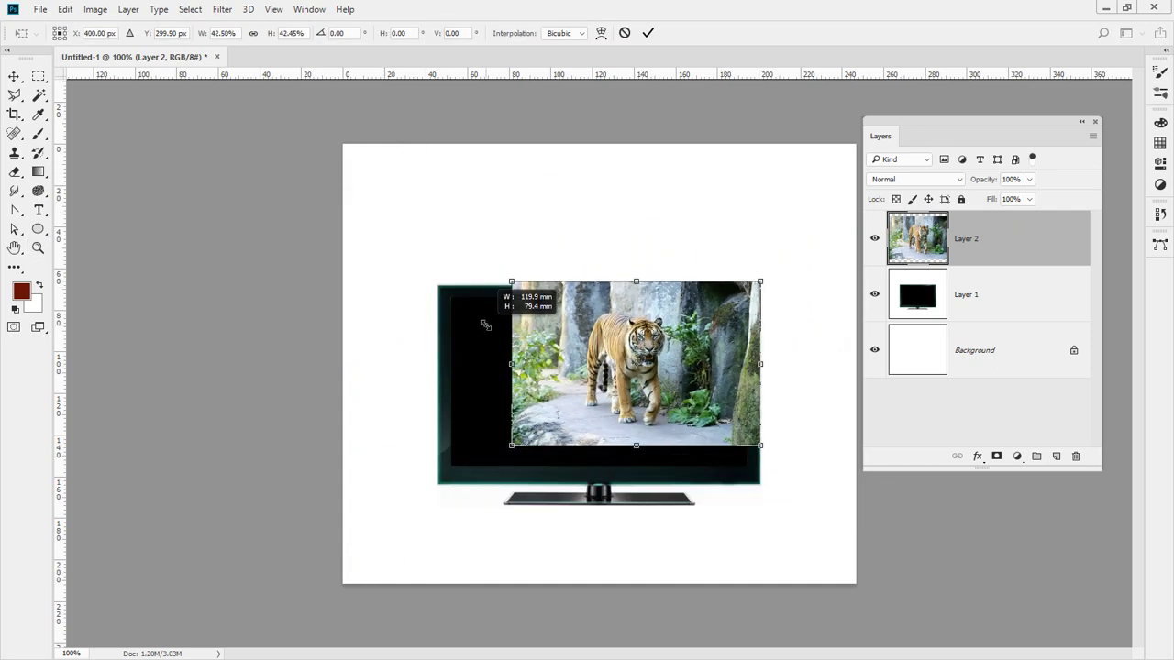
pyautogui.moveTo(695, 324); pyautogui.dragTo(635, 340)
pyautogui.moveTo(702, 468); pyautogui.dragTo(715, 471)
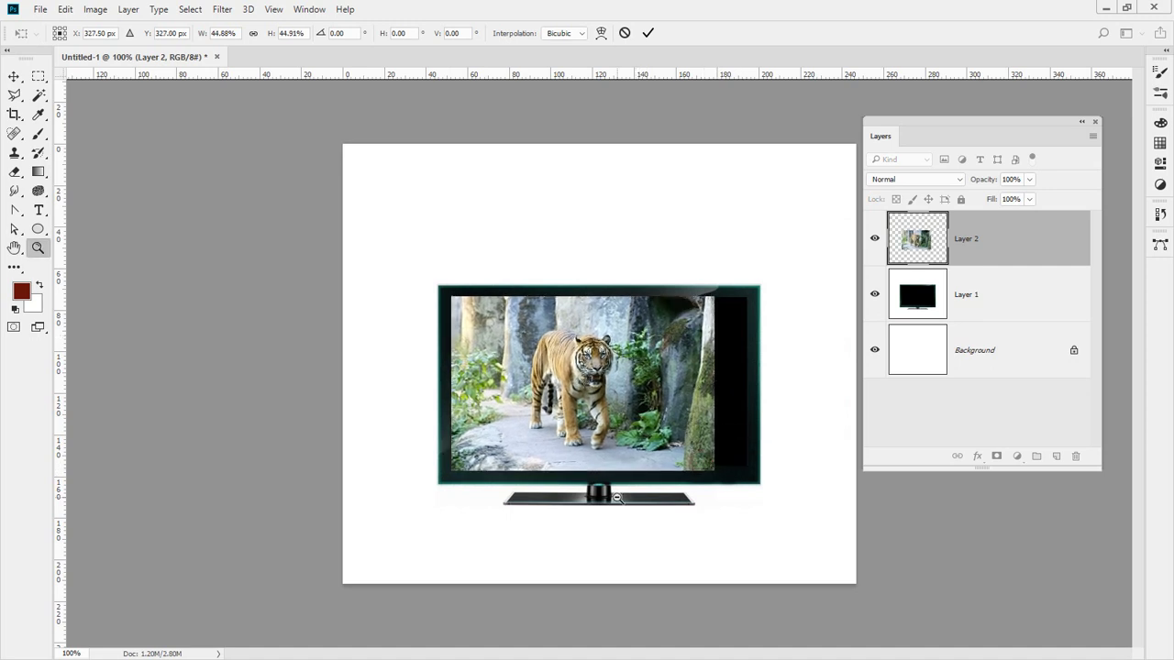
pyautogui.press('Escape')
pyautogui.press('z')
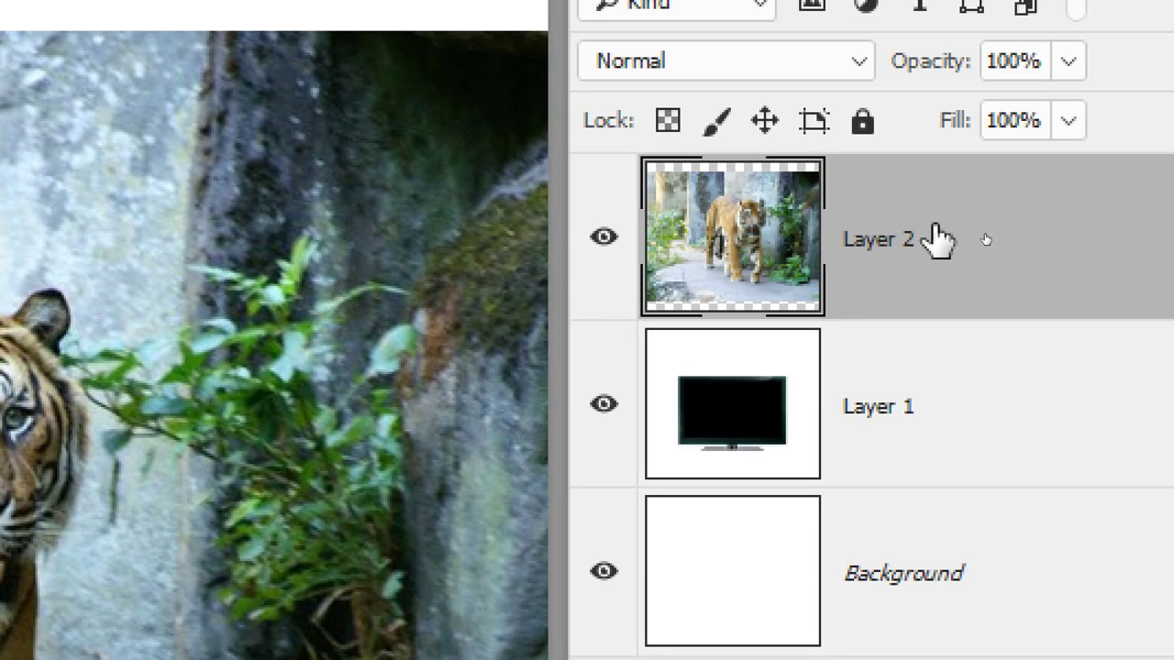
# Reorder the layers so the tiger photo on Layer 2 lies between the TV on Layer 1 and the Background.
pyautogui.moveTo(938, 240); pyautogui.dragTo(933, 491)
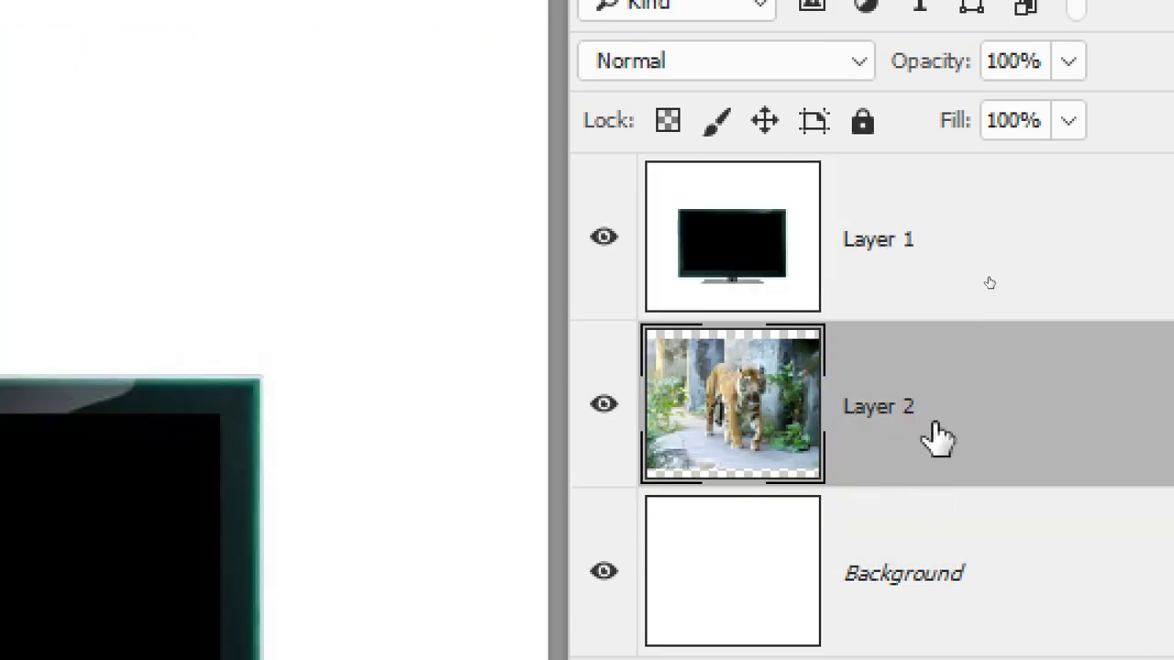
pyautogui.moveTo(949, 214); pyautogui.dragTo(962, 445)
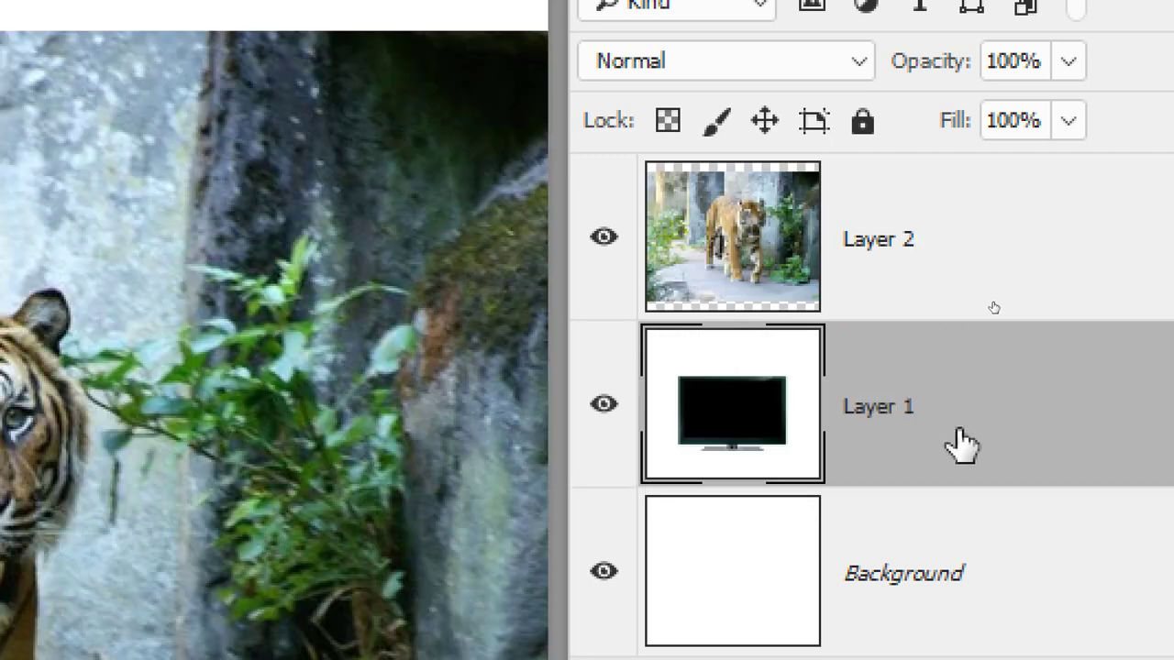
pyautogui.moveTo(948, 254); pyautogui.dragTo(945, 447)
# Select the TV's black screen area by outlining its four corners with the Polygonal Lasso tool.
pyautogui.keyDown('alt'); pyautogui.click(153, 435); pyautogui.keyUp('alt')
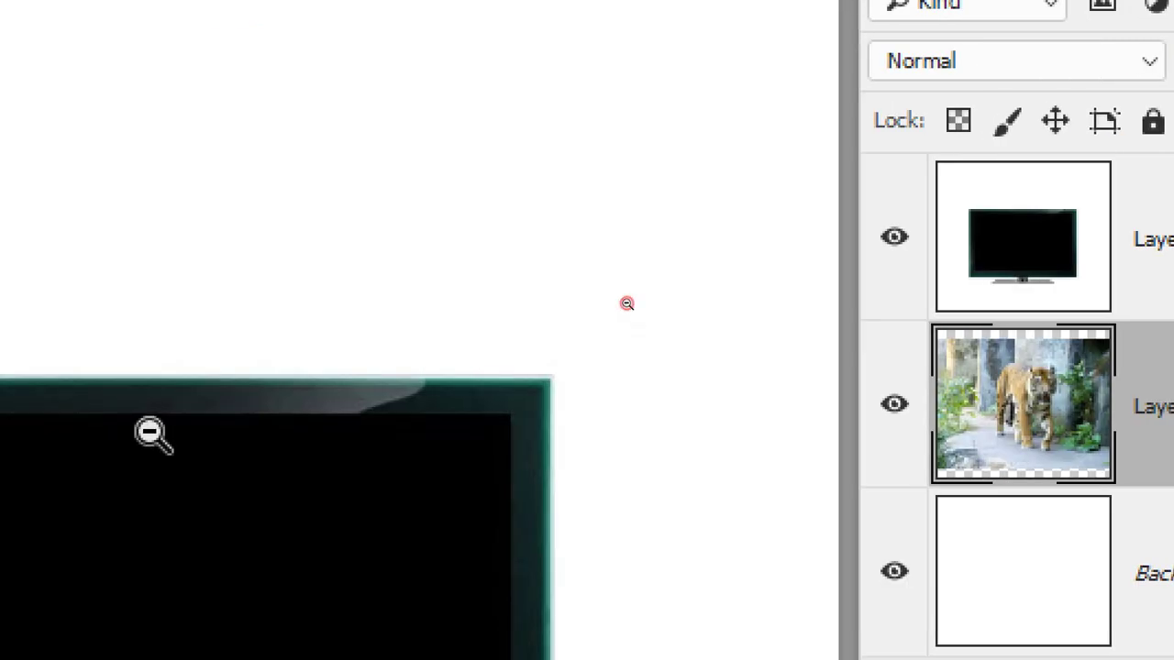
pyautogui.keyDown('alt'); pyautogui.click(388, 515); pyautogui.keyUp('alt')
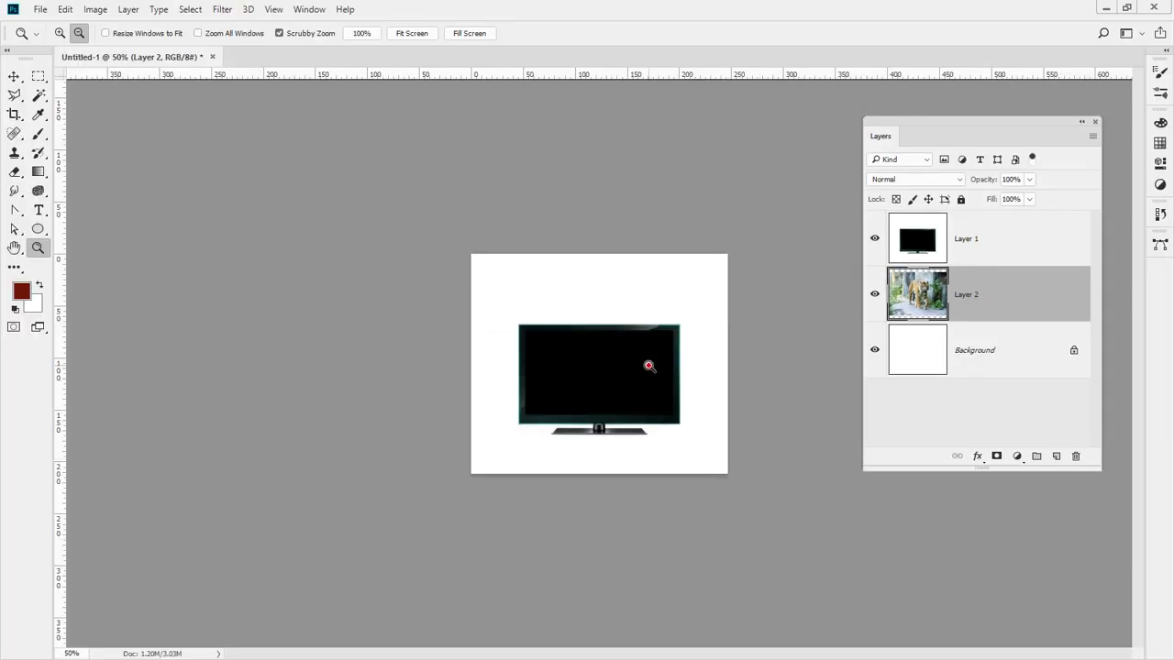
pyautogui.moveTo(647, 367); pyautogui.dragTo(639, 318)
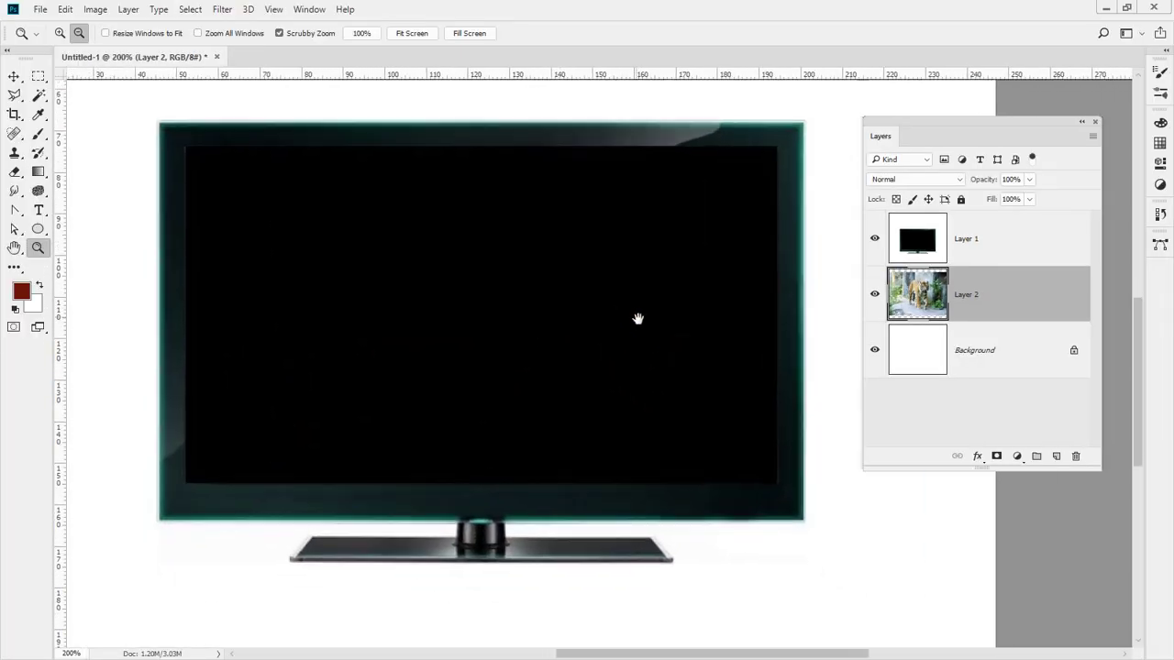
pyautogui.press('l')
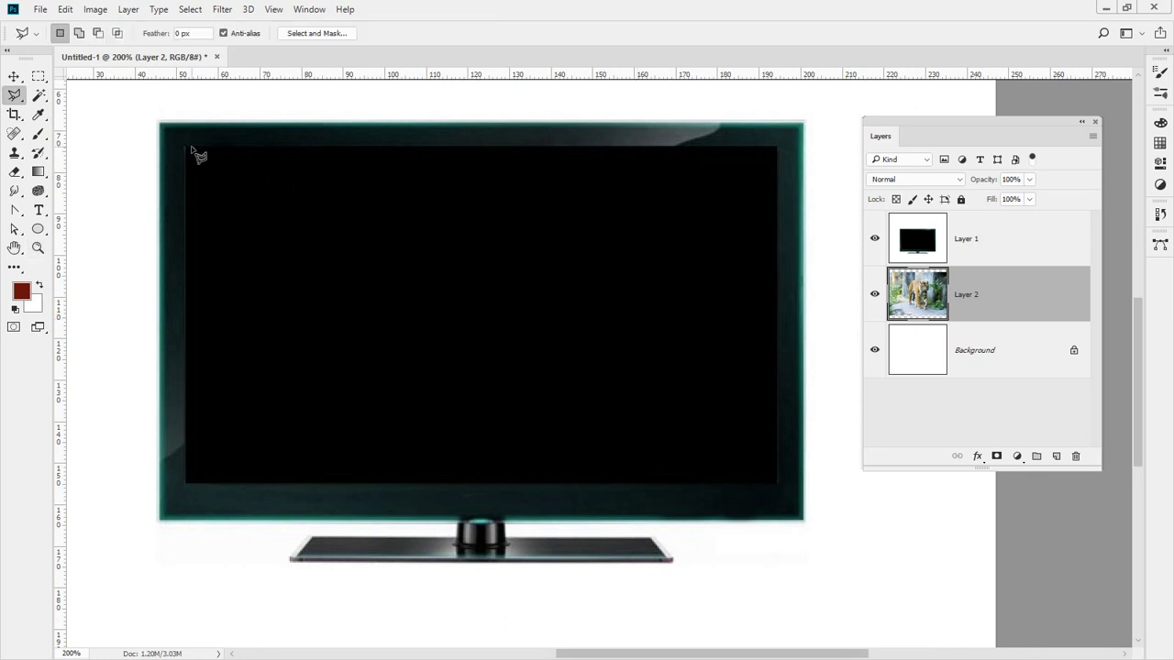
pyautogui.click(187, 149)
pyautogui.click(188, 483)
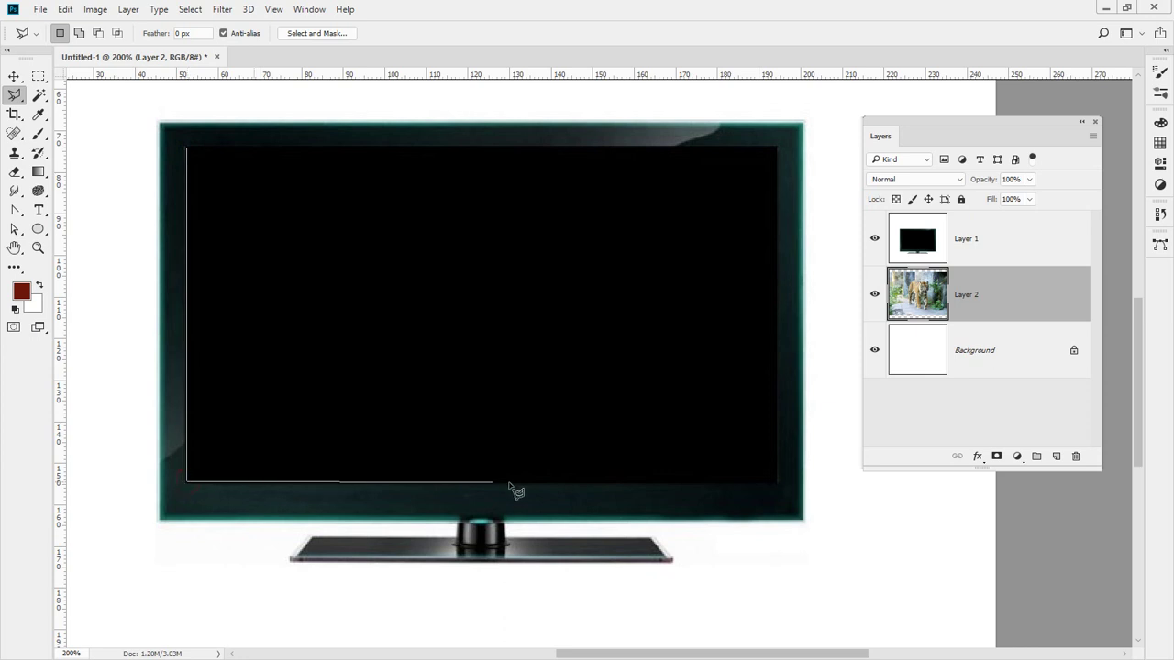
pyautogui.click(778, 483)
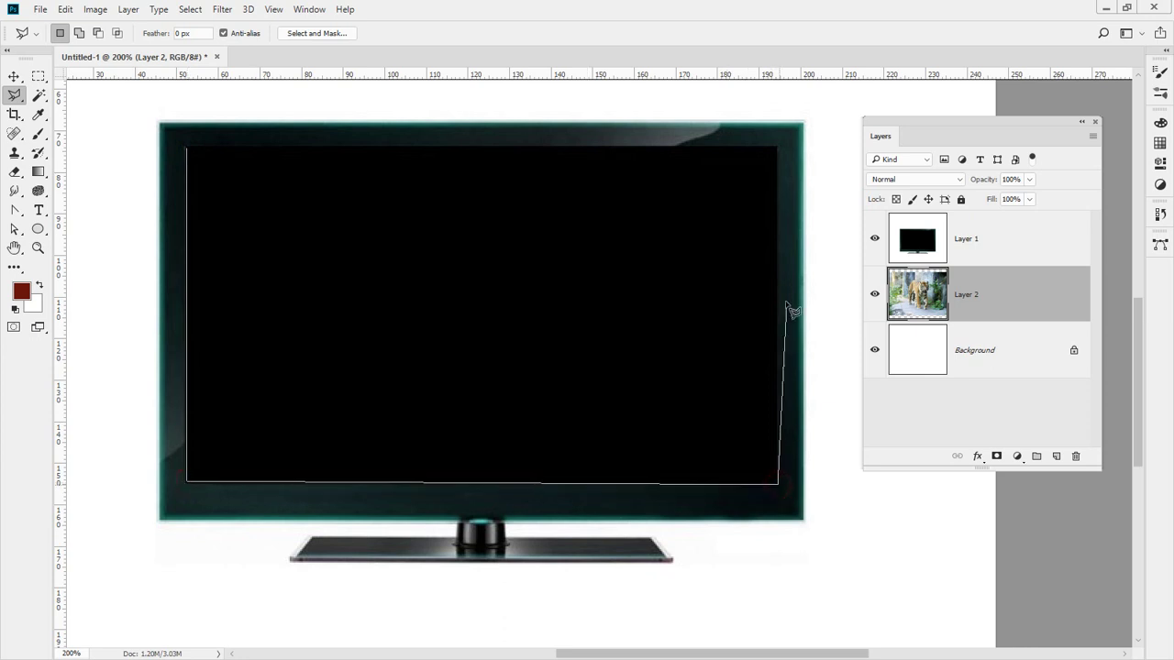
pyautogui.click(778, 148)
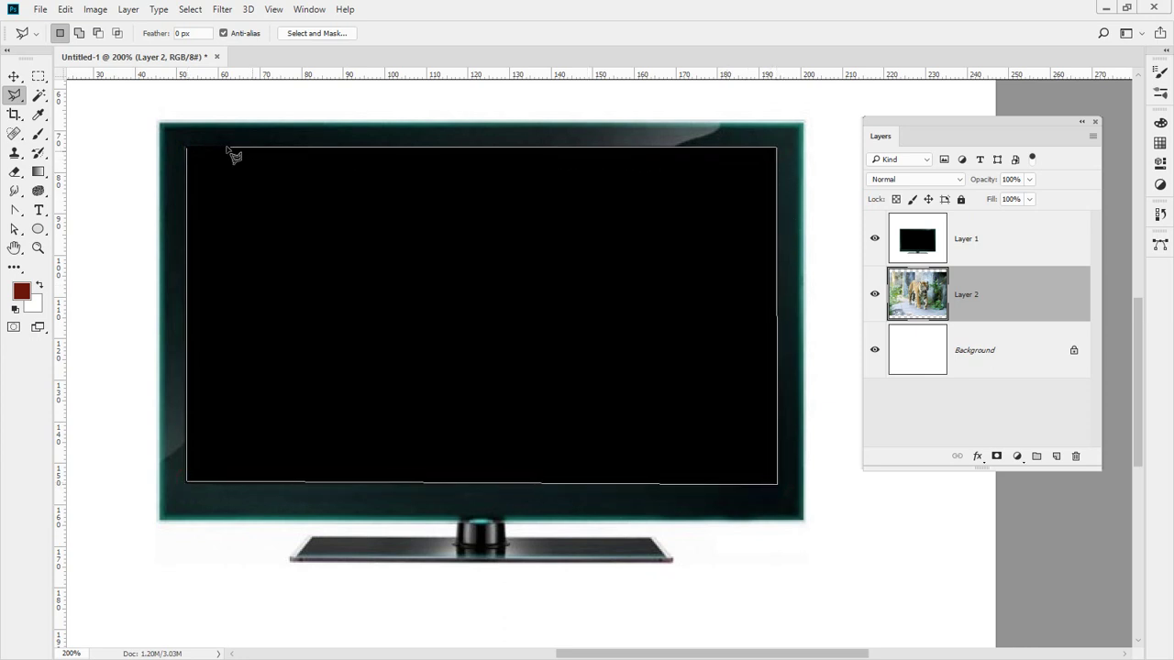
pyautogui.click(187, 149)
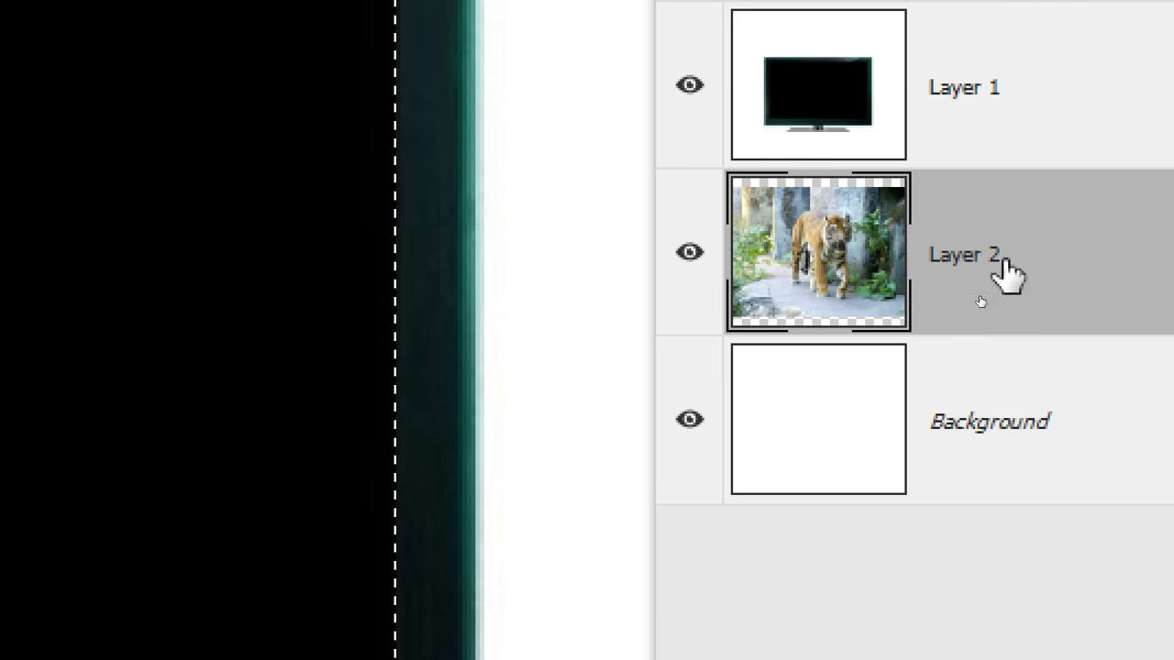
# Undo a trial deletion of the selected area on Layer 2, and delete the black TV screen from Layer 1 instead.
pyautogui.press('Delete')
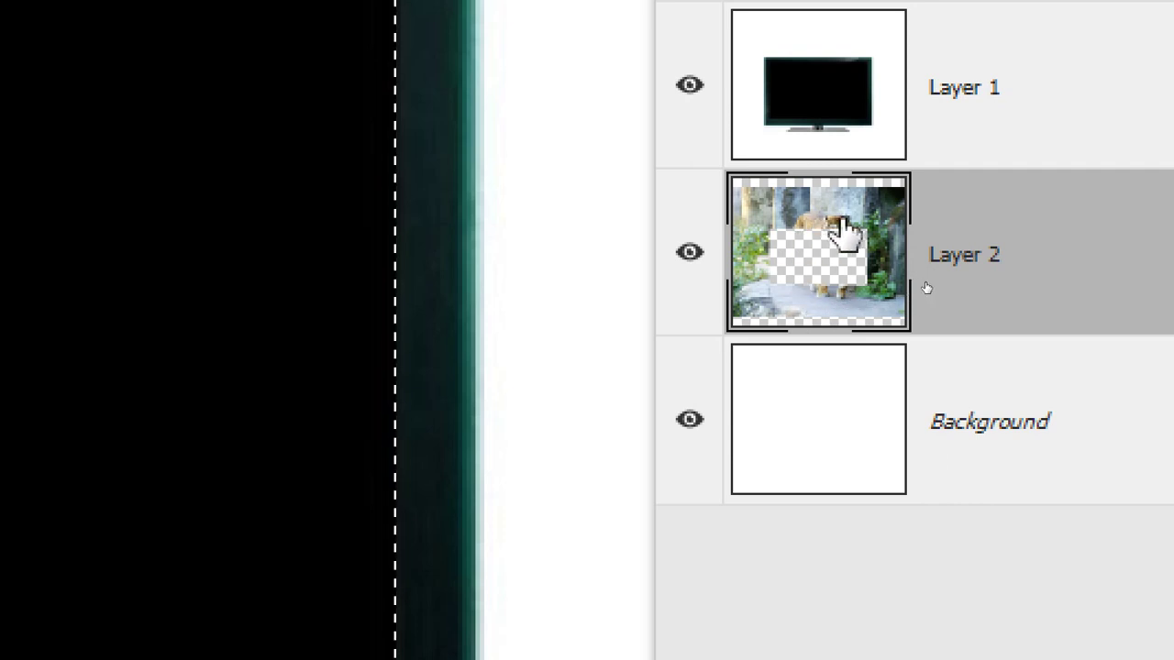
pyautogui.hotkey('ctrl', 'z')
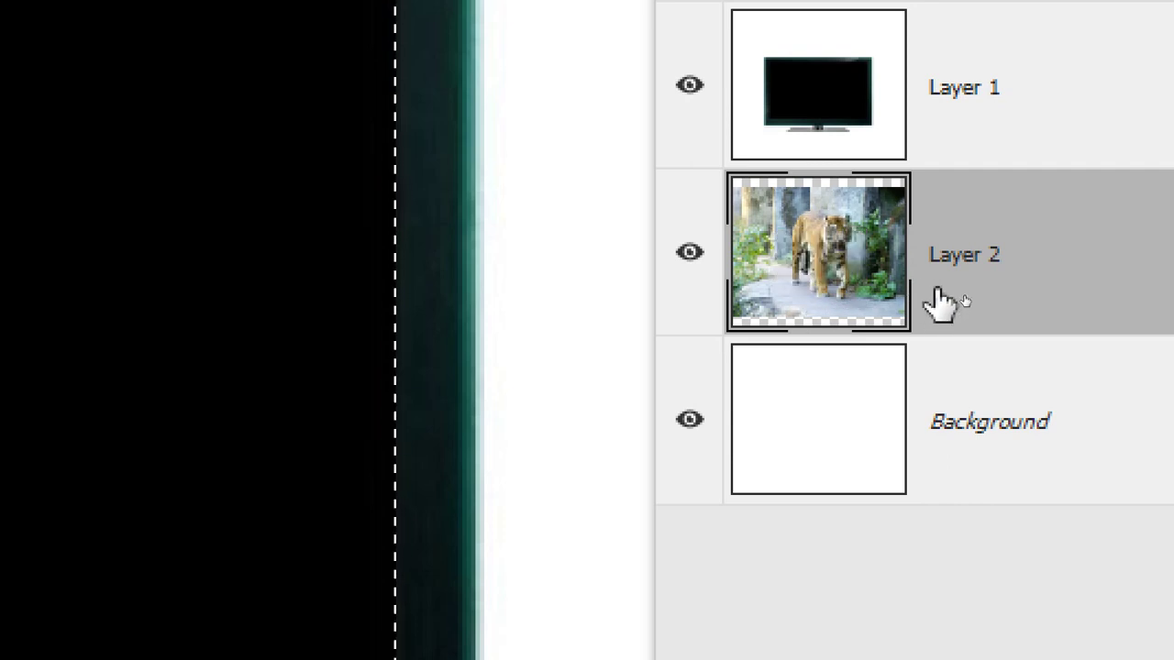
pyautogui.click(995, 122)
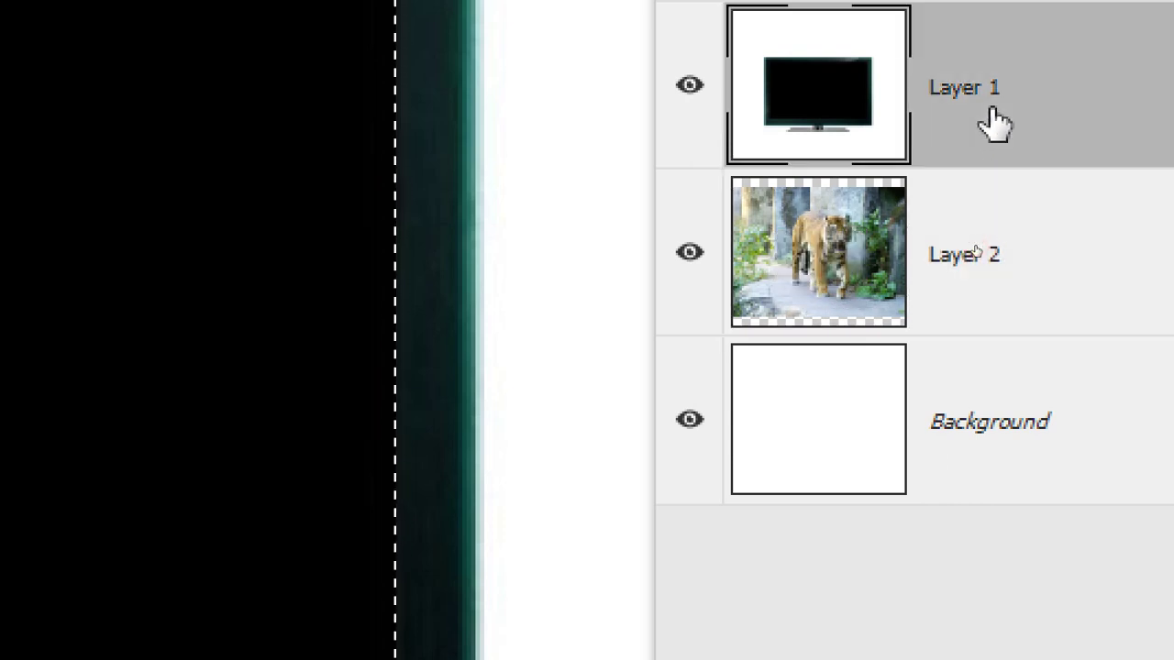
pyautogui.press('Delete')
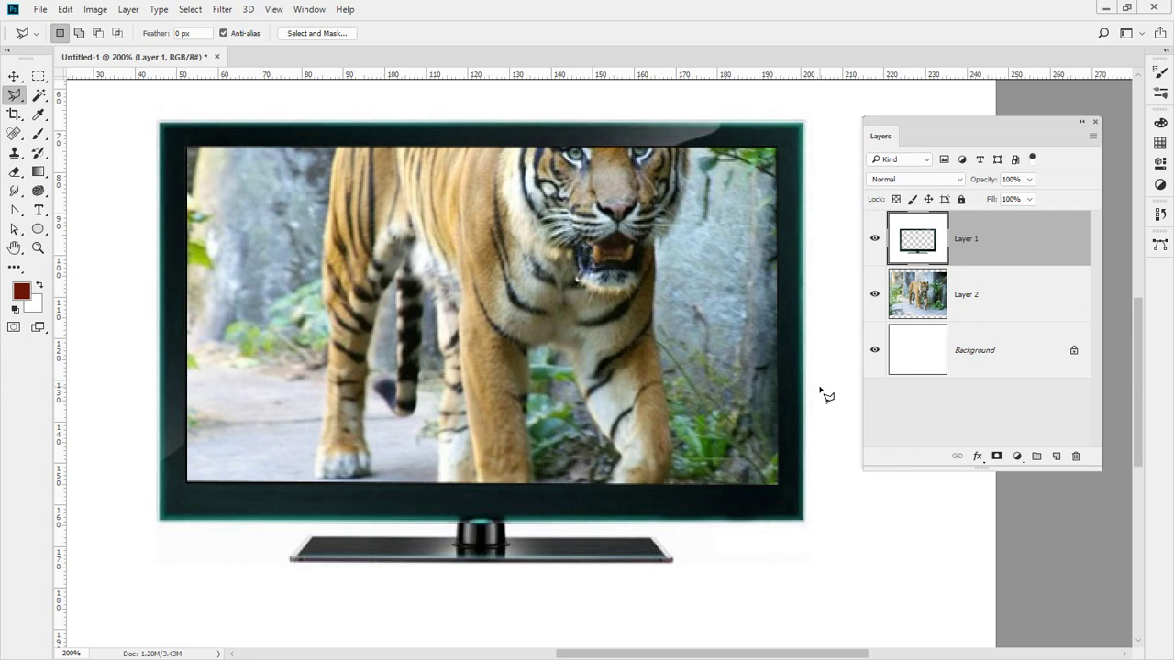
# Scale down Layer 2's tiger photo with Free Transform and position it so the tiger's head and body fill the TV screen opening.
pyautogui.click(967, 296)
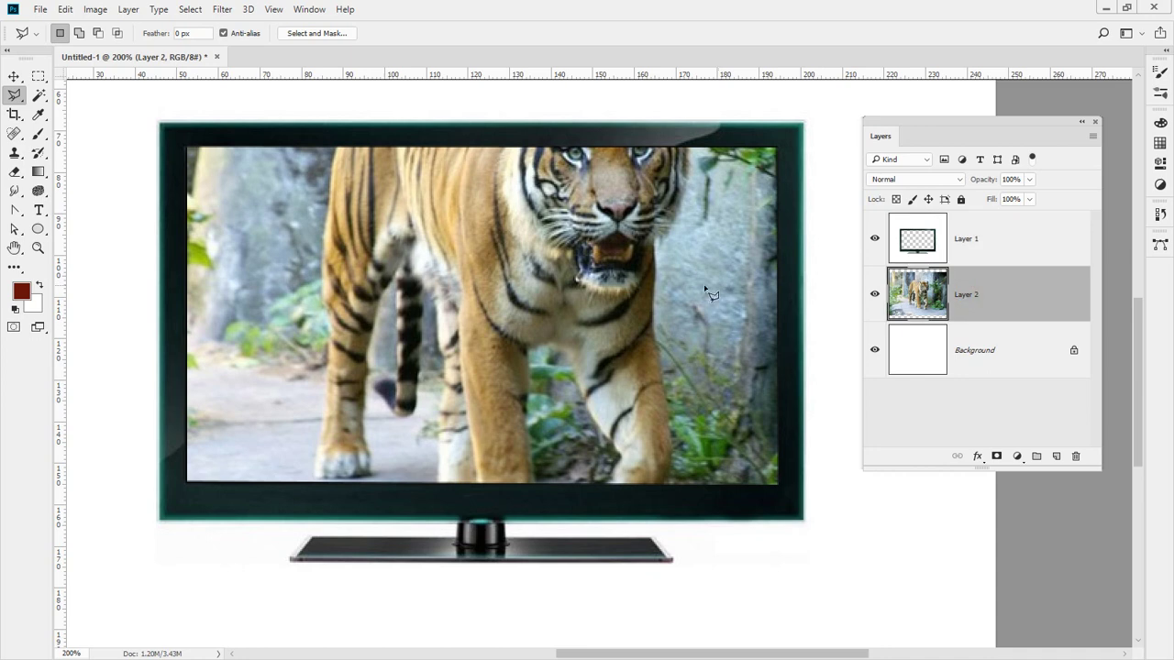
pyautogui.hotkey('ctrl', 't')
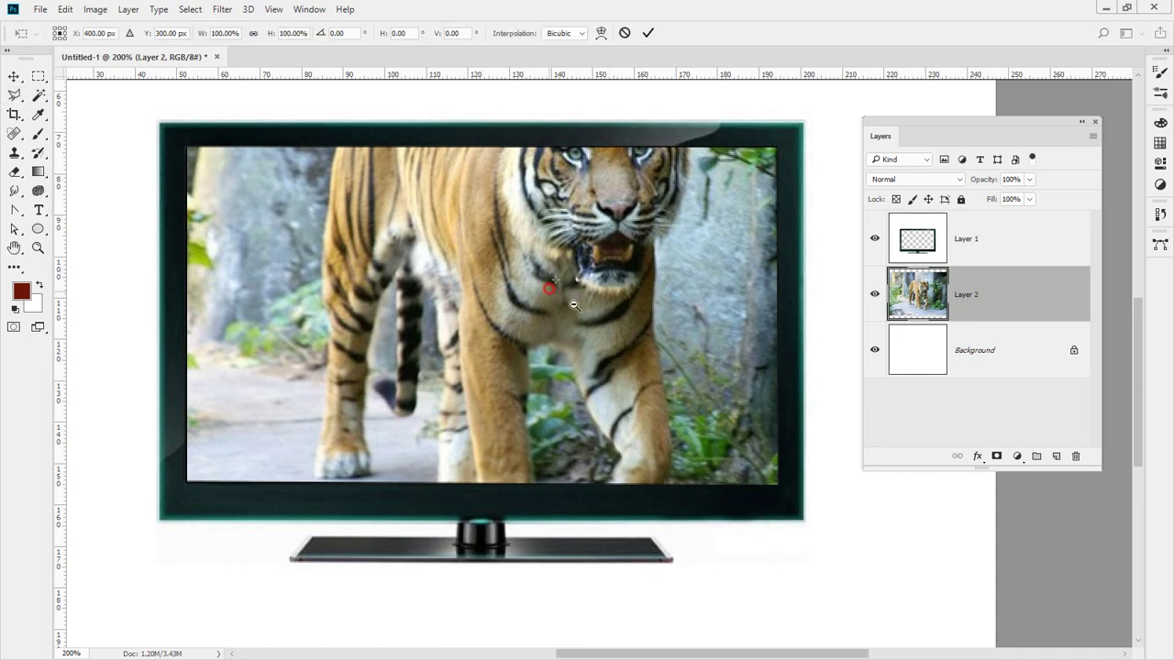
pyautogui.hotkey('ctrl', '-')
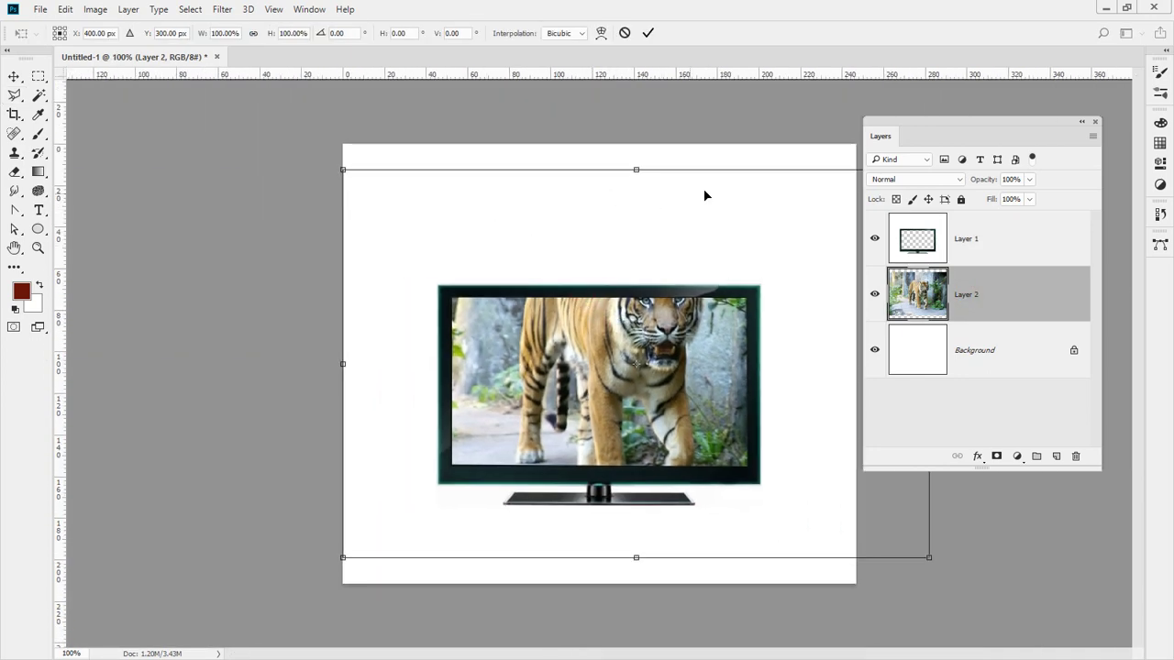
pyautogui.moveTo(342, 170); pyautogui.dragTo(425, 226)
pyautogui.moveTo(589, 338); pyautogui.dragTo(577, 388)
pyautogui.press('l')
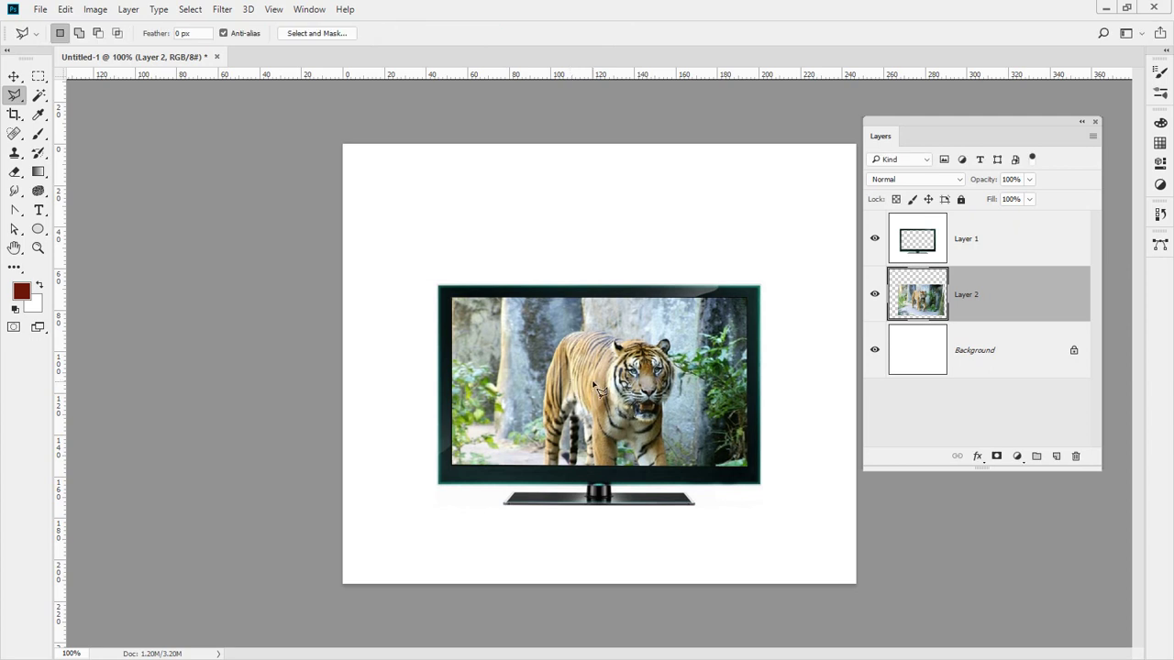
pyautogui.press('v')
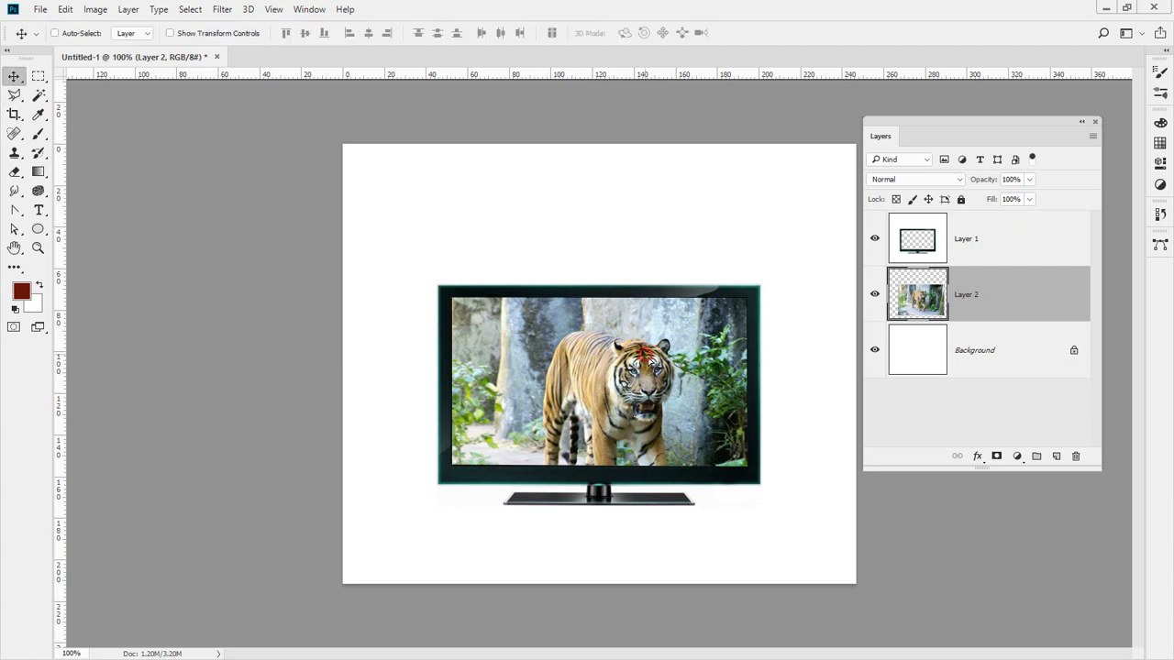
# Move the tiger photo on Layer 2 slightly lower inside the TV screen opening.
pyautogui.moveTo(649, 362); pyautogui.dragTo(653, 378)
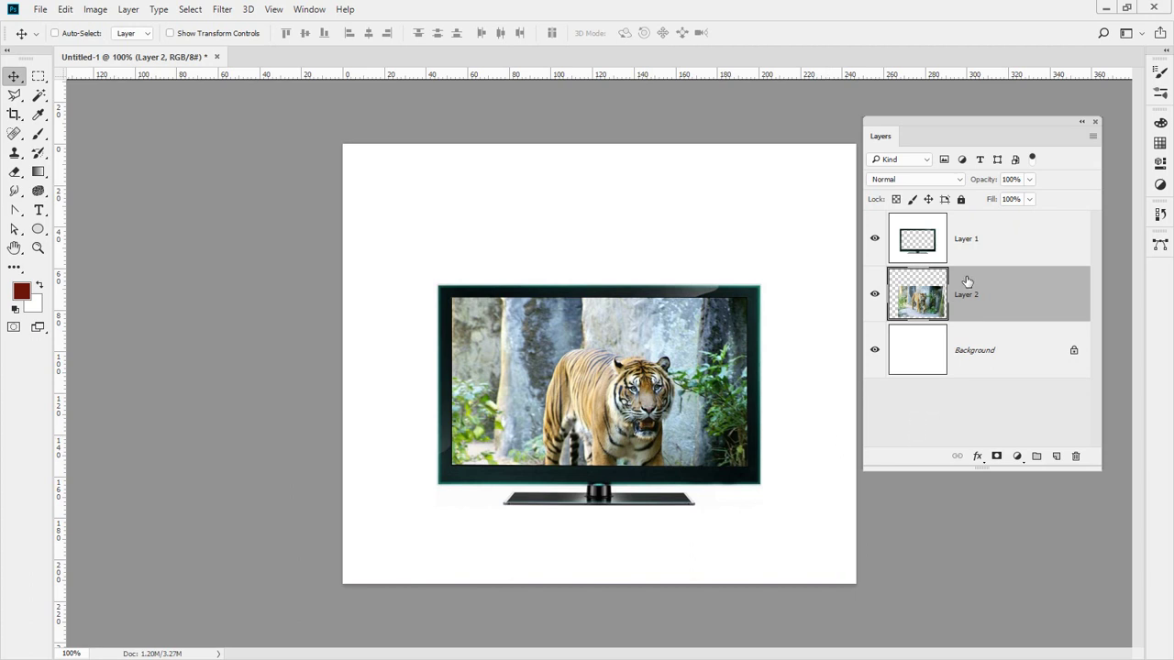
# Try stacking the TV on Layer 1 below the tiger photo on Layer 2, and restore the original order.
pyautogui.click(991, 236)
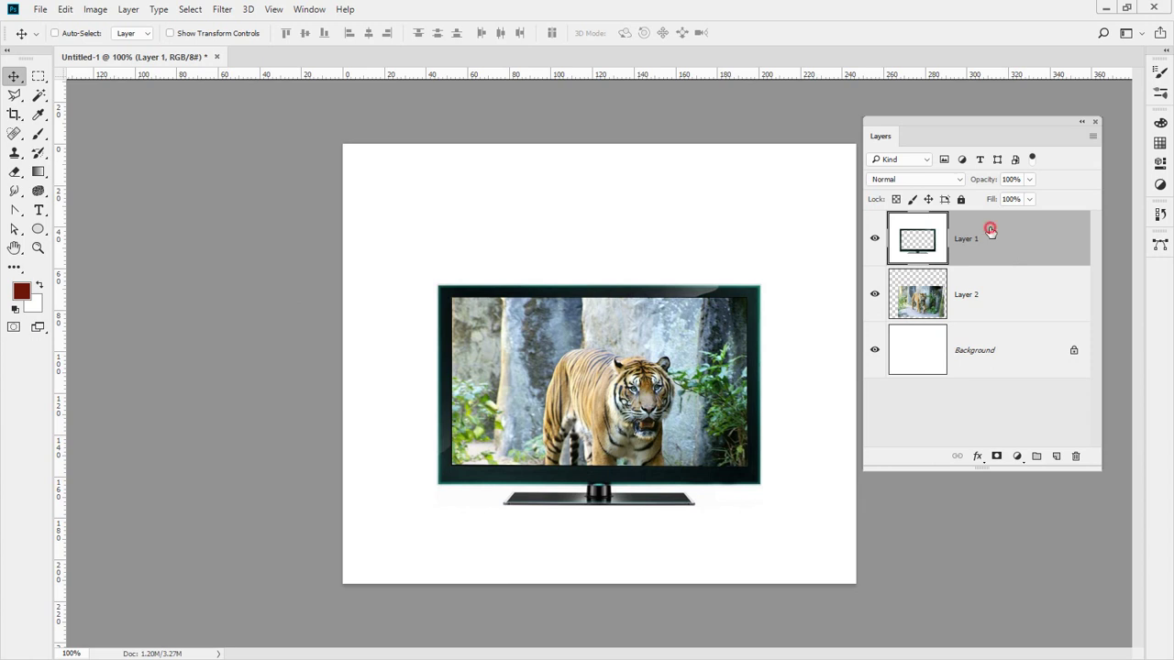
pyautogui.moveTo(991, 230); pyautogui.dragTo(991, 304)
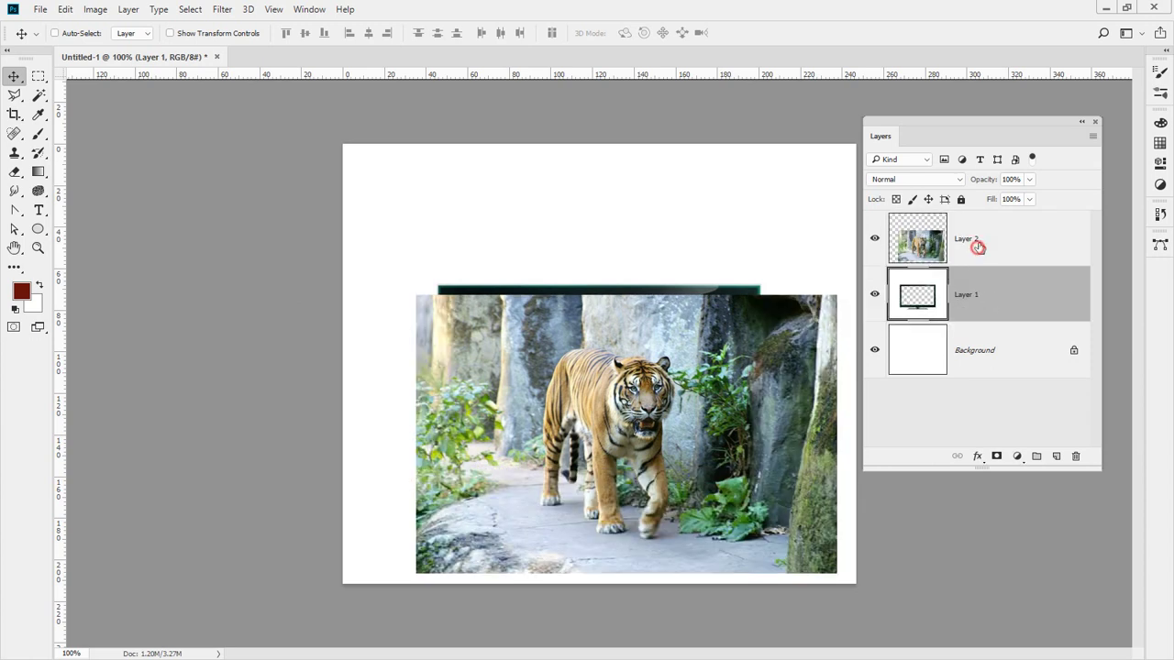
pyautogui.moveTo(975, 244); pyautogui.dragTo(984, 311)
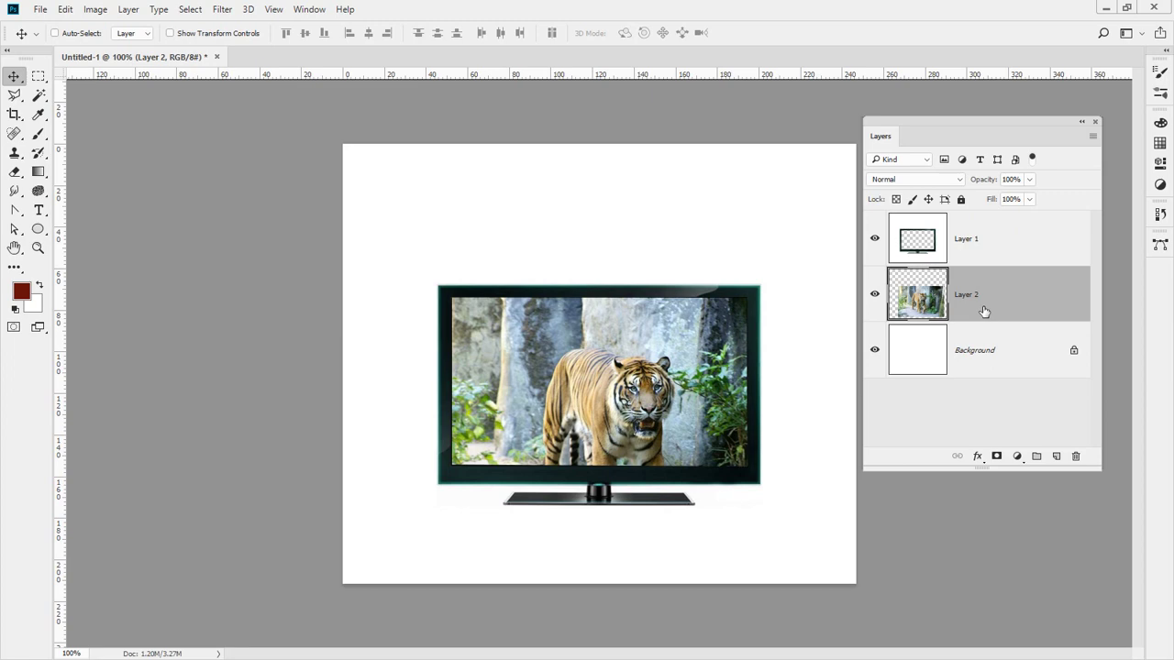
# Examine the tiger's legs along the TV's lower edge by hiding and showing Layer 1.
pyautogui.keyDown('ctrl'); pyautogui.click(631, 459); pyautogui.keyUp('ctrl')
pyautogui.moveTo(655, 511); pyautogui.dragTo(515, 285)
pyautogui.click(874, 239)
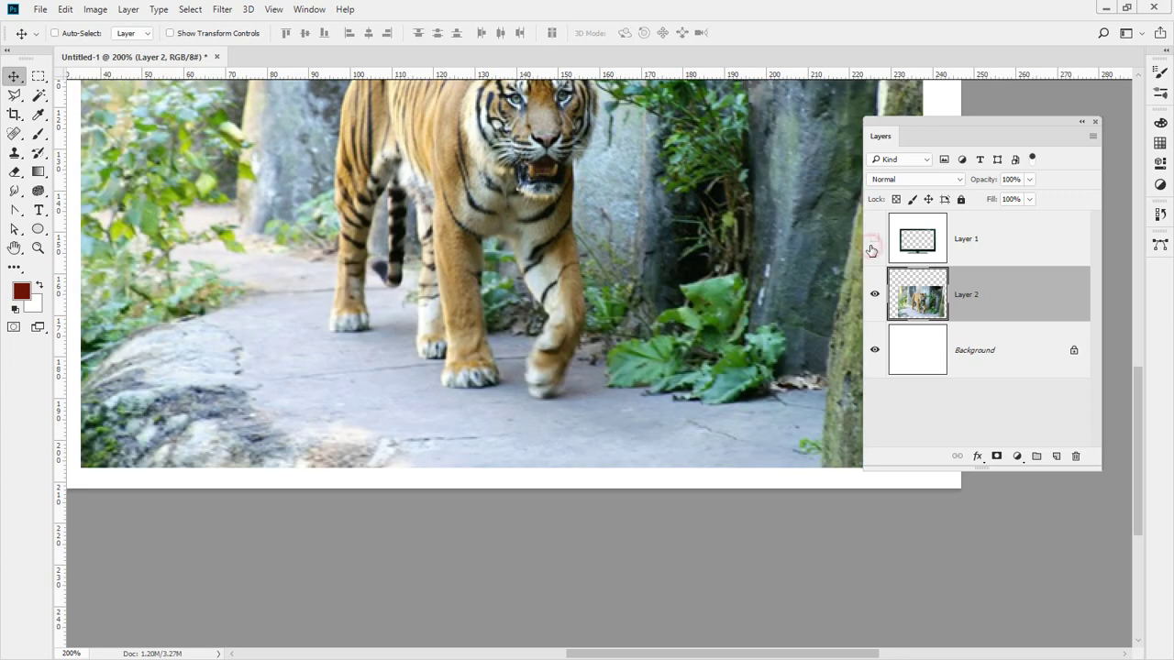
pyautogui.click(874, 240)
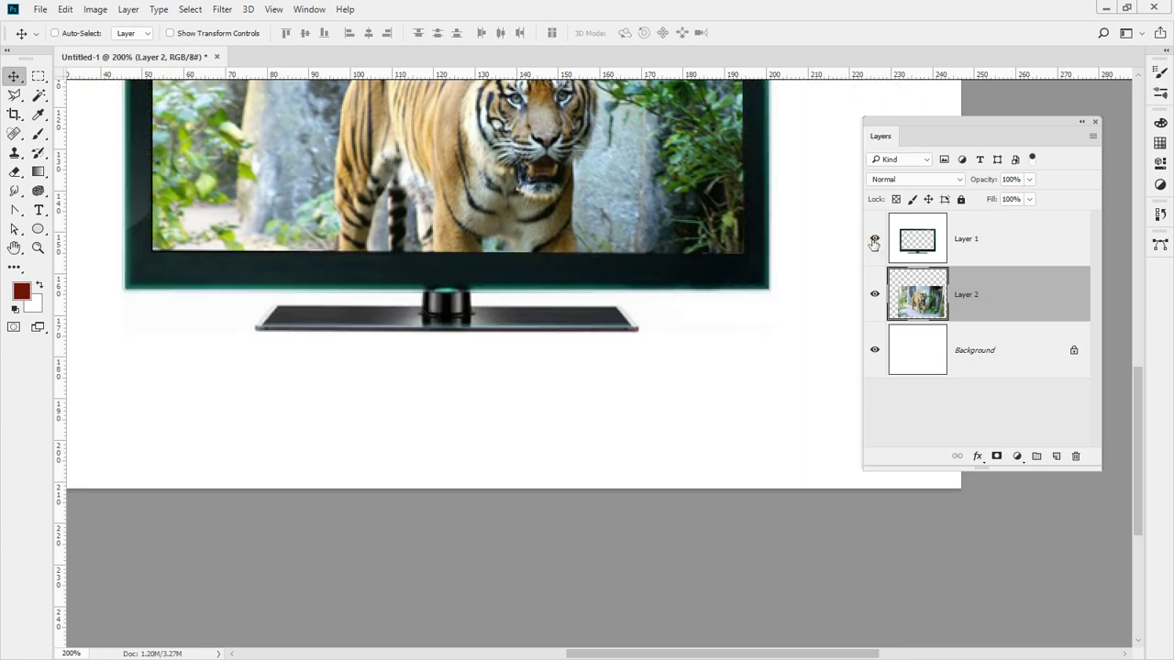
pyautogui.click(874, 239)
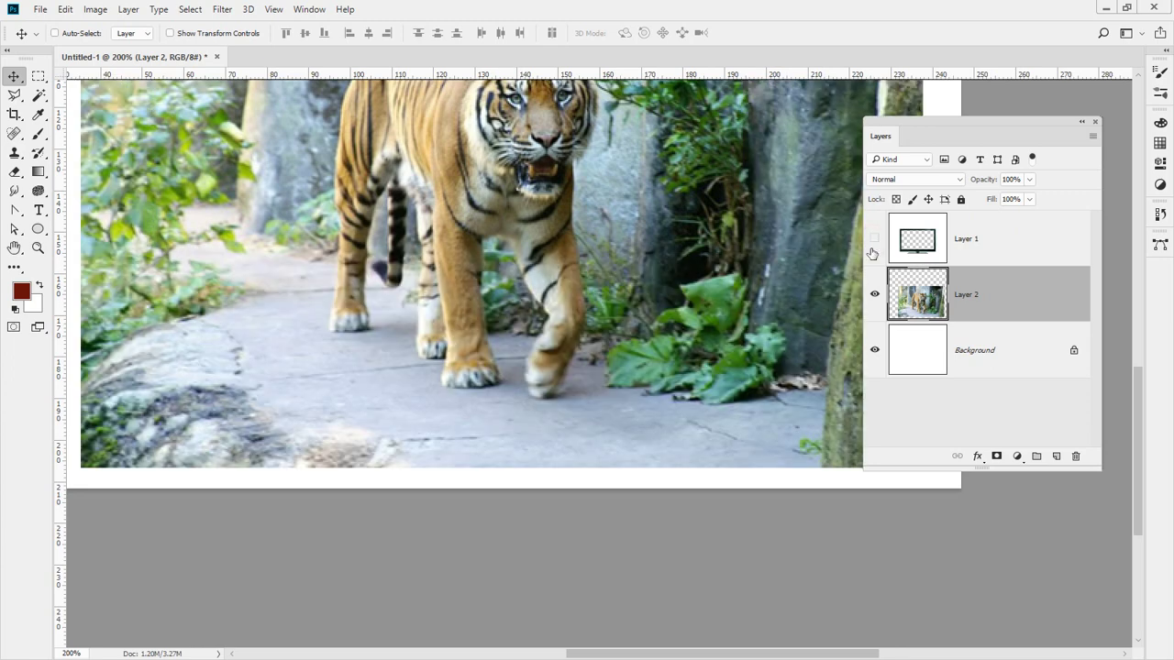
pyautogui.click(873, 240)
pyautogui.moveTo(424, 254); pyautogui.dragTo(584, 256)
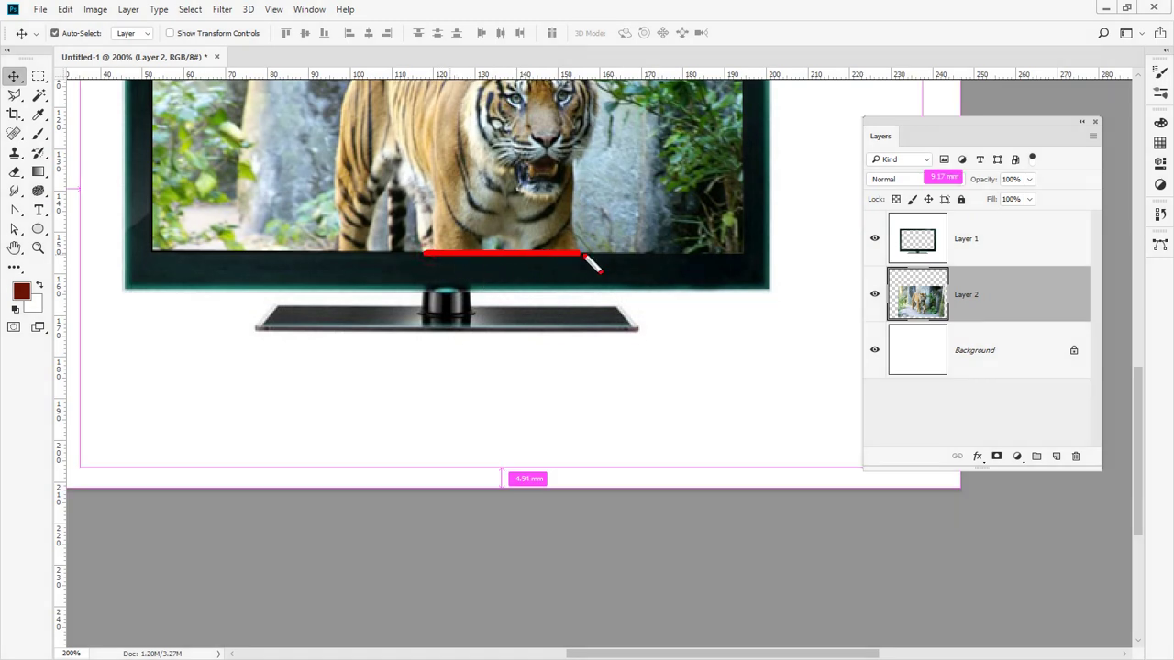
pyautogui.press('Escape')
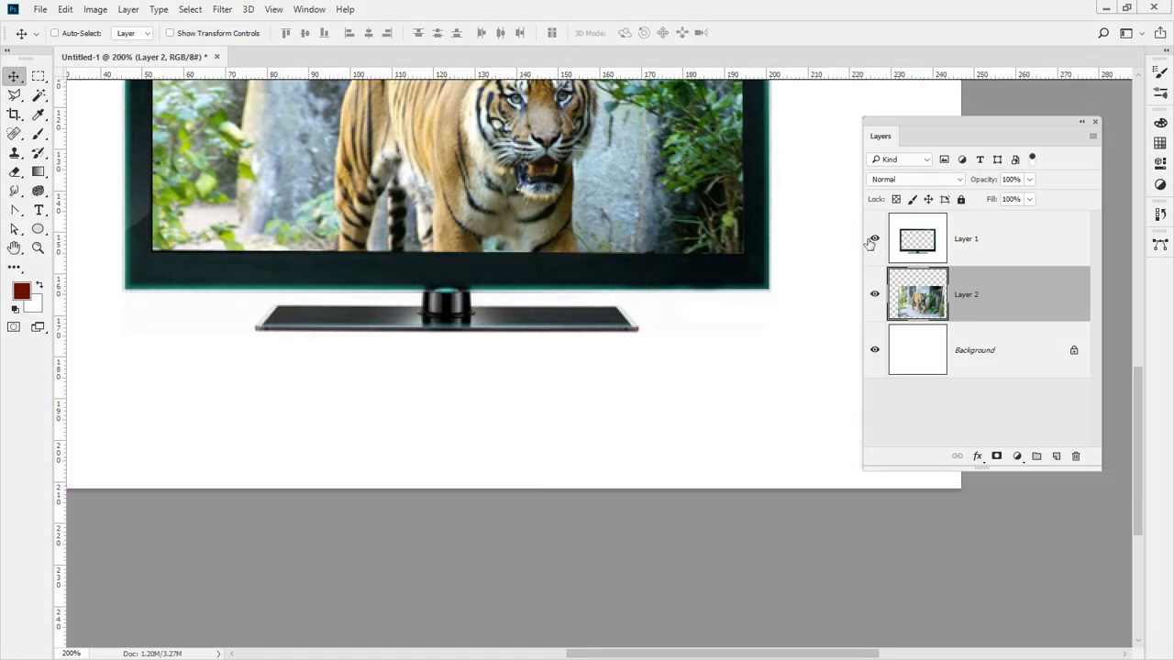
# Hide Layer 1 and outline the tiger's two front legs up to the lower chest with the Polygonal Lasso tool.
pyautogui.click(874, 240)
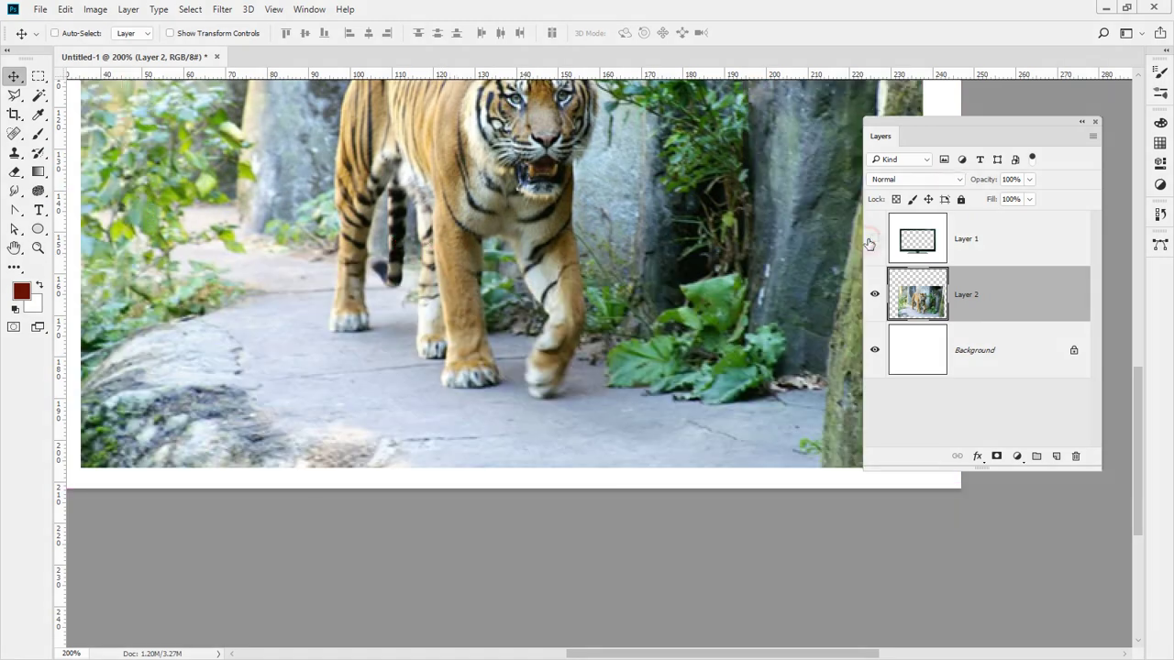
pyautogui.keyDown('ctrl'); pyautogui.click(487, 330); pyautogui.keyUp('ctrl')
pyautogui.keyDown('ctrl'); pyautogui.click(494, 352); pyautogui.keyUp('ctrl')
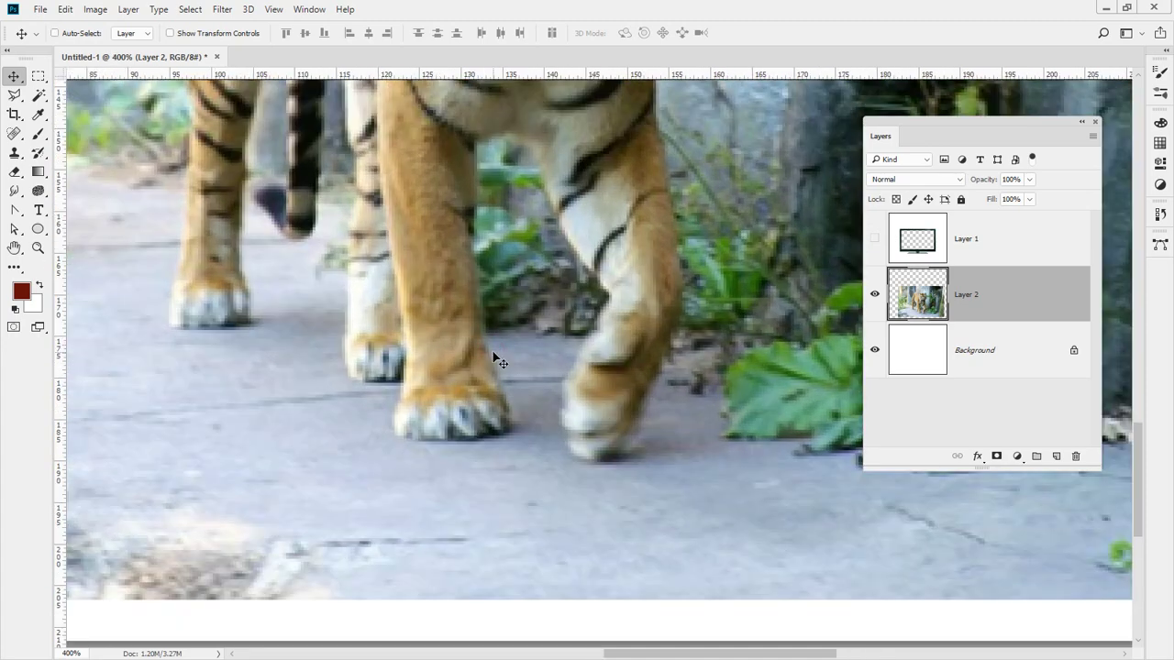
pyautogui.press('l')
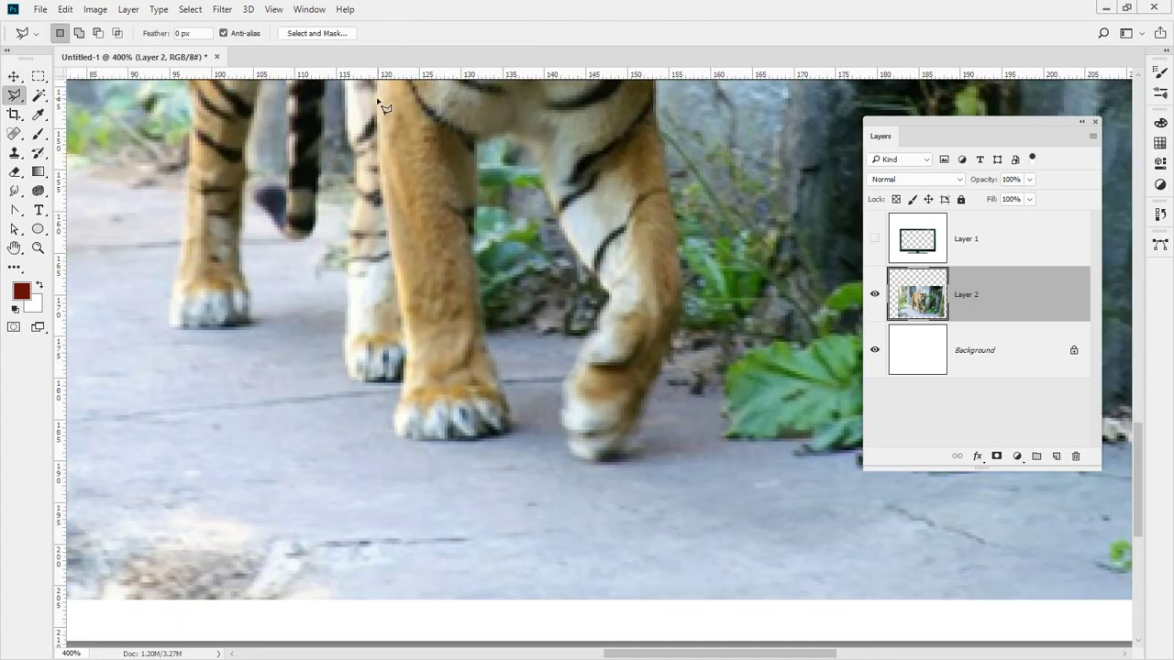
pyautogui.scroll(2, 389, 156)
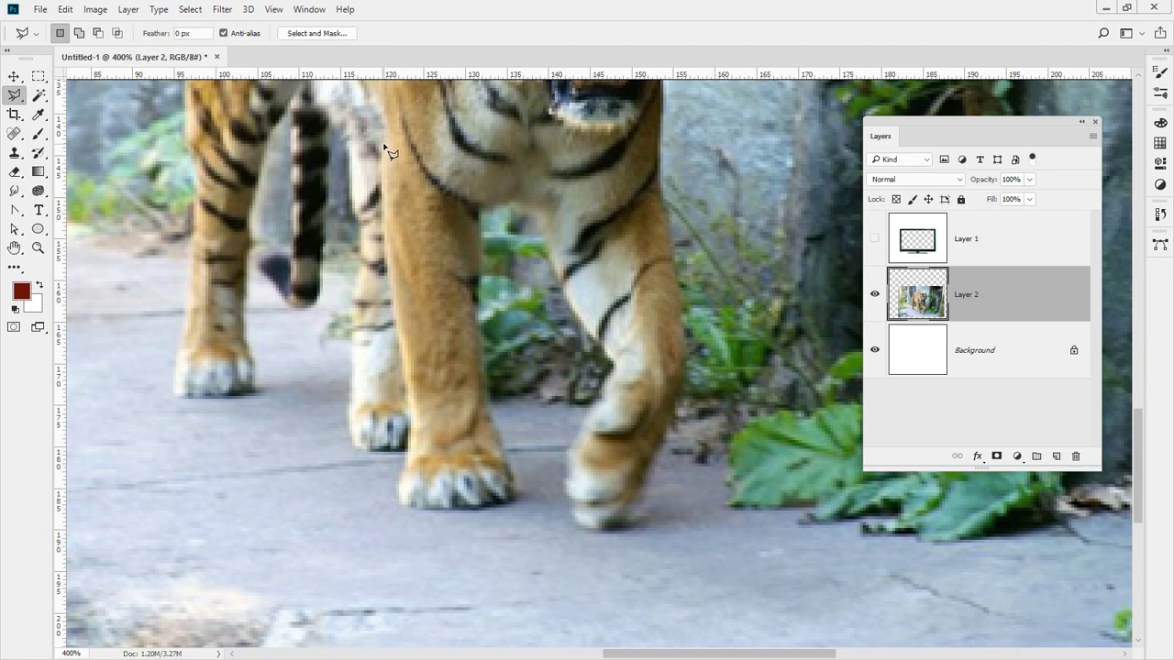
pyautogui.click(384, 145)
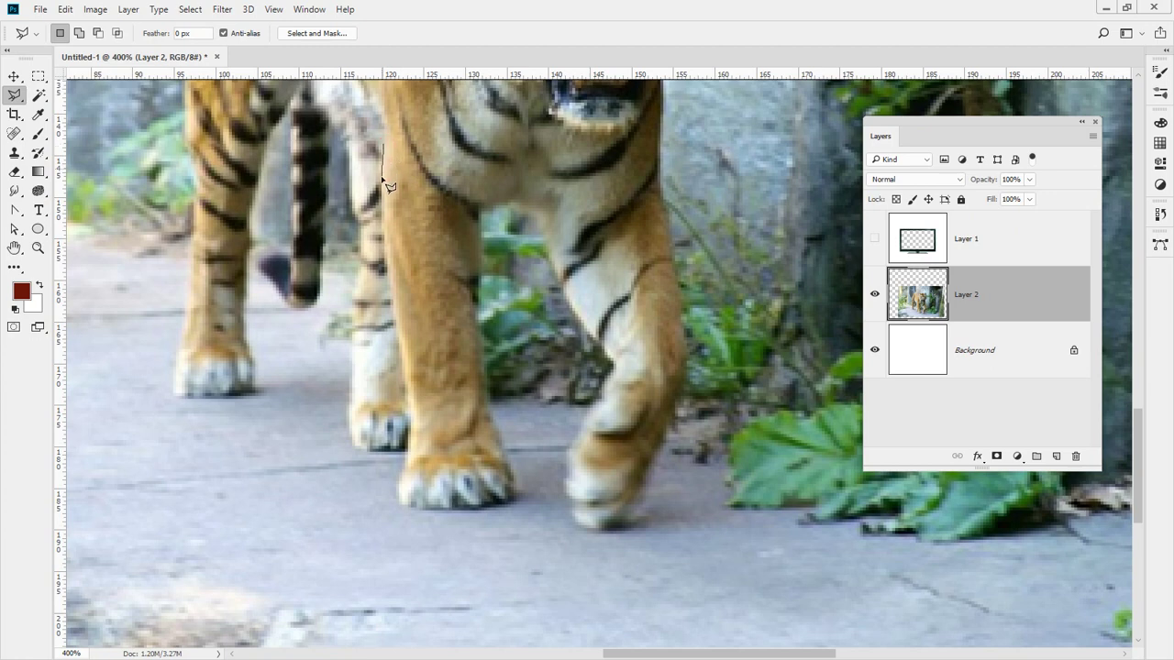
pyautogui.click(389, 266)
pyautogui.click(413, 418)
pyautogui.click(406, 458)
pyautogui.click(397, 482)
pyautogui.click(437, 509)
pyautogui.click(515, 490)
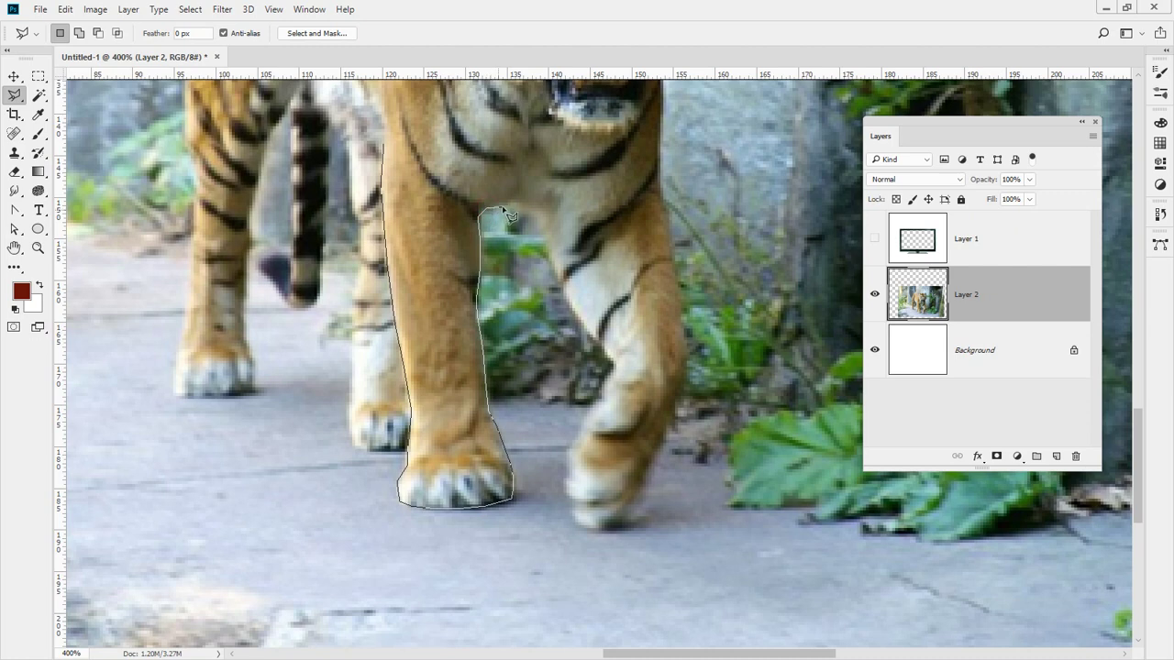
pyautogui.click(534, 210)
pyautogui.click(612, 368)
pyautogui.click(587, 421)
pyautogui.click(569, 453)
pyautogui.click(570, 493)
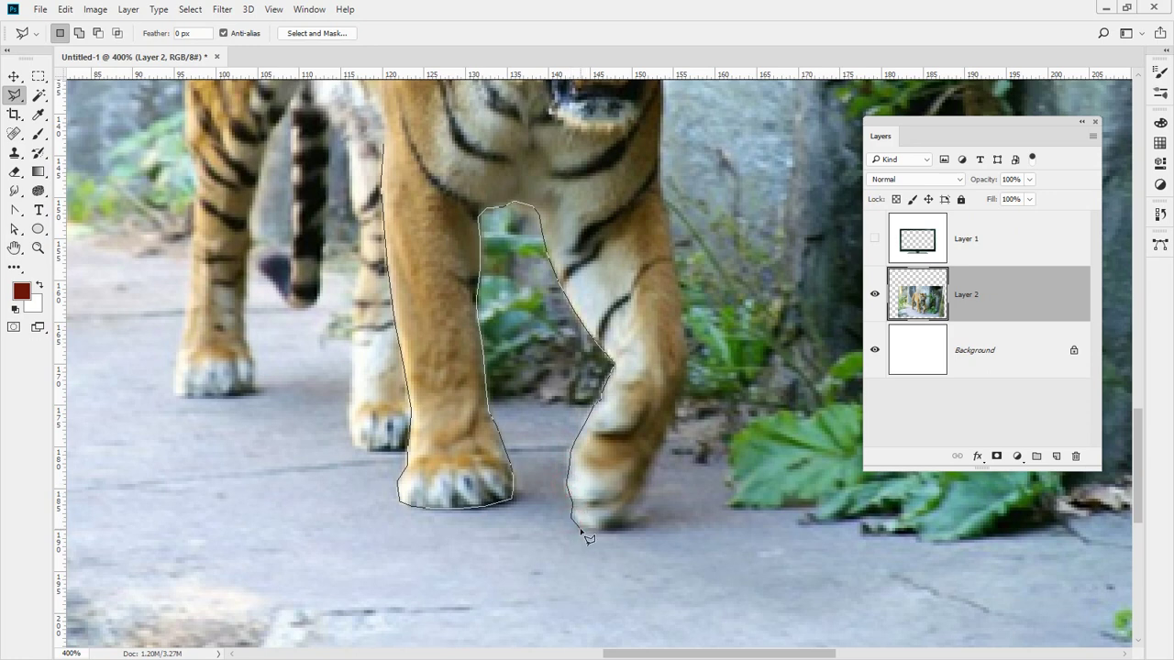
pyautogui.click(577, 524)
pyautogui.click(613, 532)
pyautogui.click(687, 364)
pyautogui.click(670, 214)
pyautogui.click(660, 119)
pyautogui.click(518, 141)
pyautogui.click(400, 123)
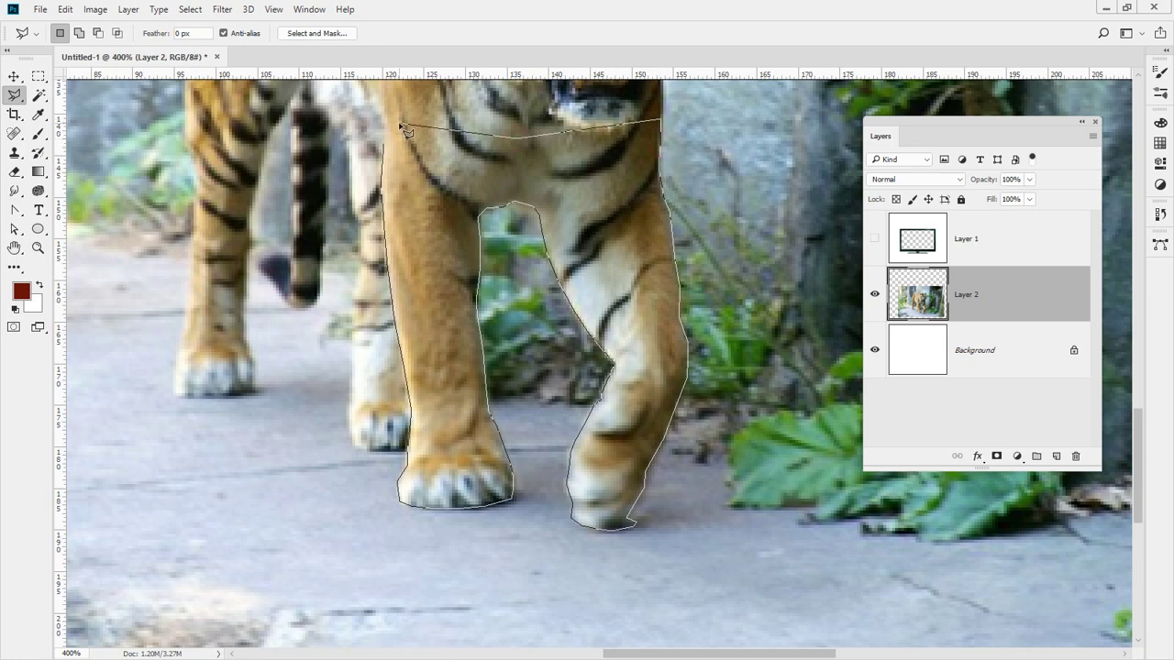
pyautogui.click(385, 143)
pyautogui.moveTo(466, 475)
pyautogui.mouseDown()
pyautogui.moveTo(383, 181)
pyautogui.moveTo(414, 138)
pyautogui.moveTo(567, 130)
pyautogui.moveTo(662, 174)
pyautogui.moveTo(665, 408)
pyautogui.moveTo(582, 467)
pyautogui.moveTo(569, 258)
pyautogui.moveTo(453, 207)
pyautogui.moveTo(452, 376)
pyautogui.moveTo(448, 440)
pyautogui.mouseUp()
# Show Layer 1 and delete the leg-shaped selection from it so the tiger's front legs step out of the TV.
pyautogui.click(871, 236)
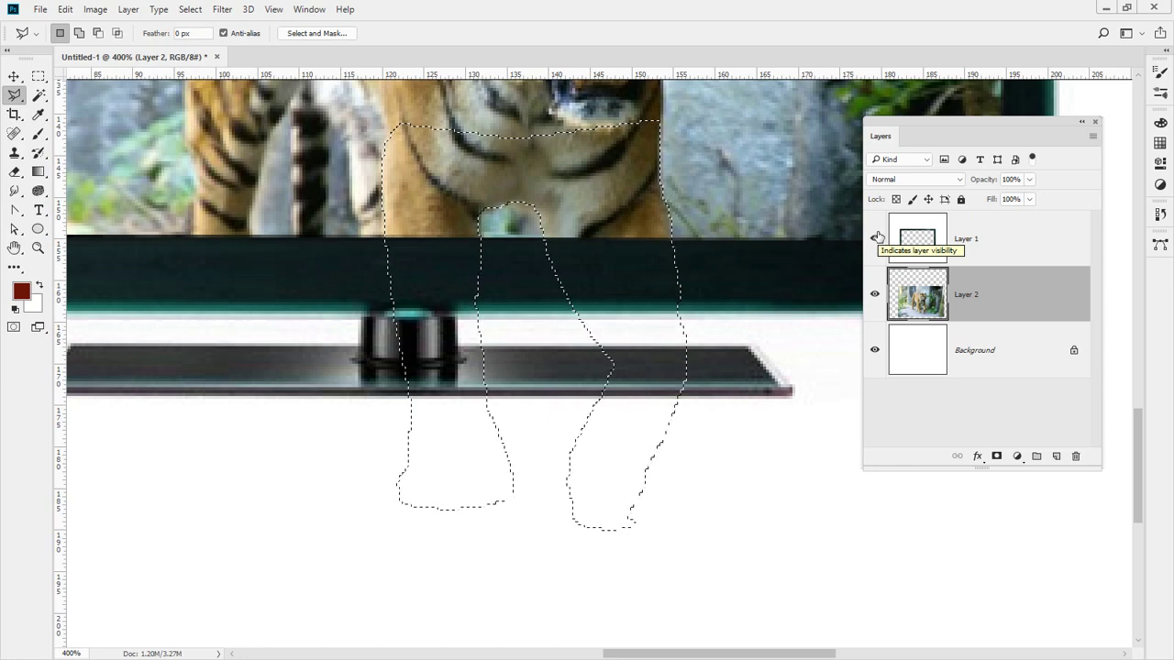
pyautogui.hotkey('ctrl', 'd')
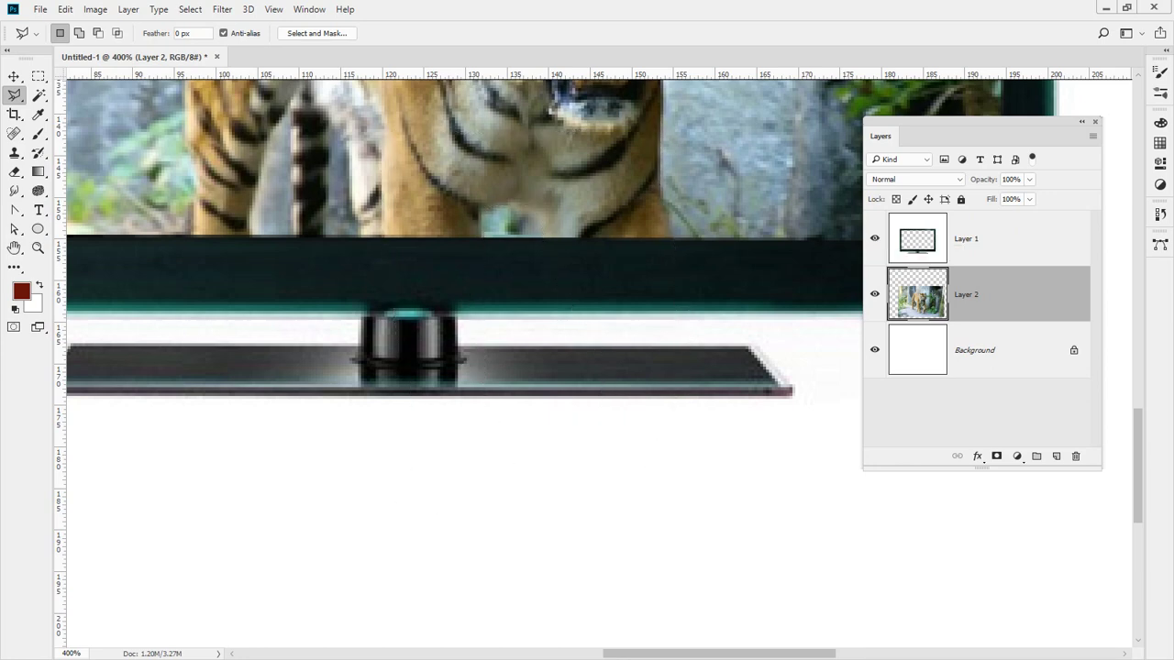
pyautogui.hotkey('ctrl', 'shift', 'd')
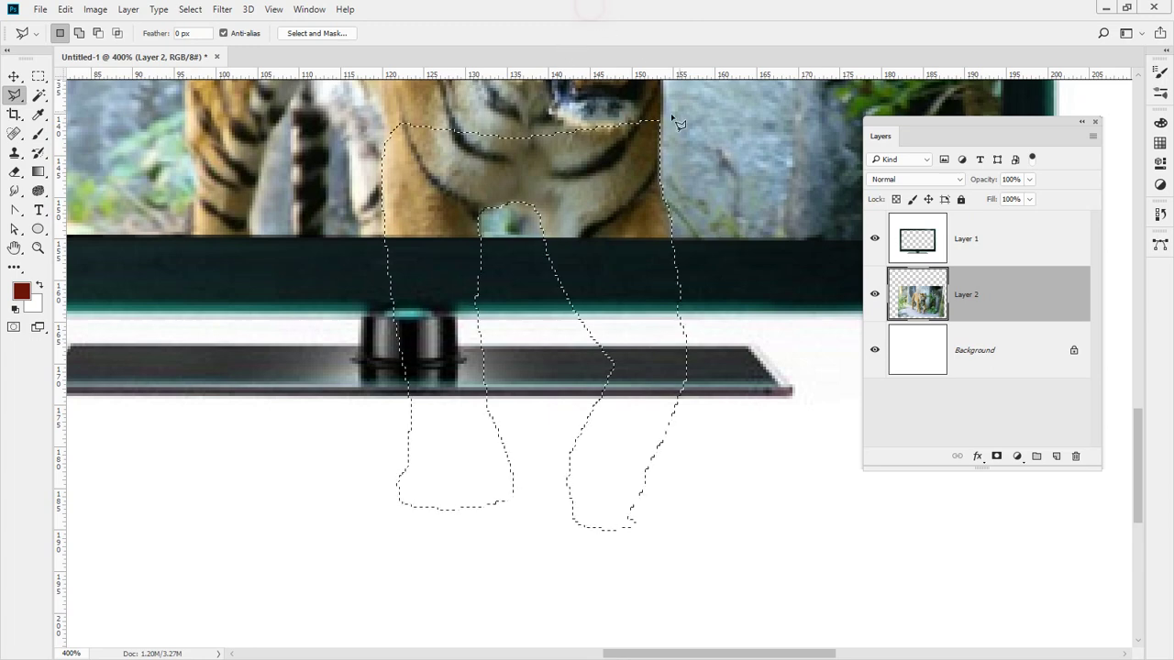
pyautogui.moveTo(979, 252)
pyautogui.mouseDown()
pyautogui.moveTo(941, 259)
pyautogui.moveTo(933, 221)
pyautogui.moveTo(1000, 221)
pyautogui.moveTo(1005, 246)
pyautogui.moveTo(956, 259)
pyautogui.moveTo(930, 235)
pyautogui.moveTo(983, 211)
pyautogui.moveTo(1006, 243)
pyautogui.moveTo(983, 272)
pyautogui.mouseUp()
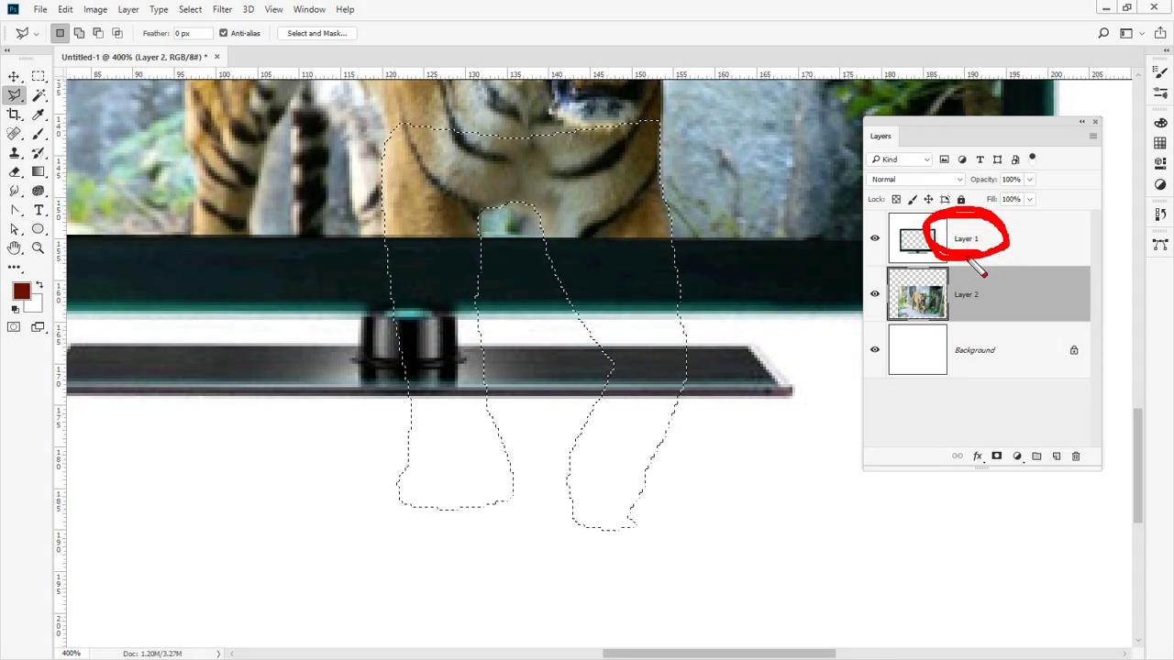
pyautogui.click(980, 246)
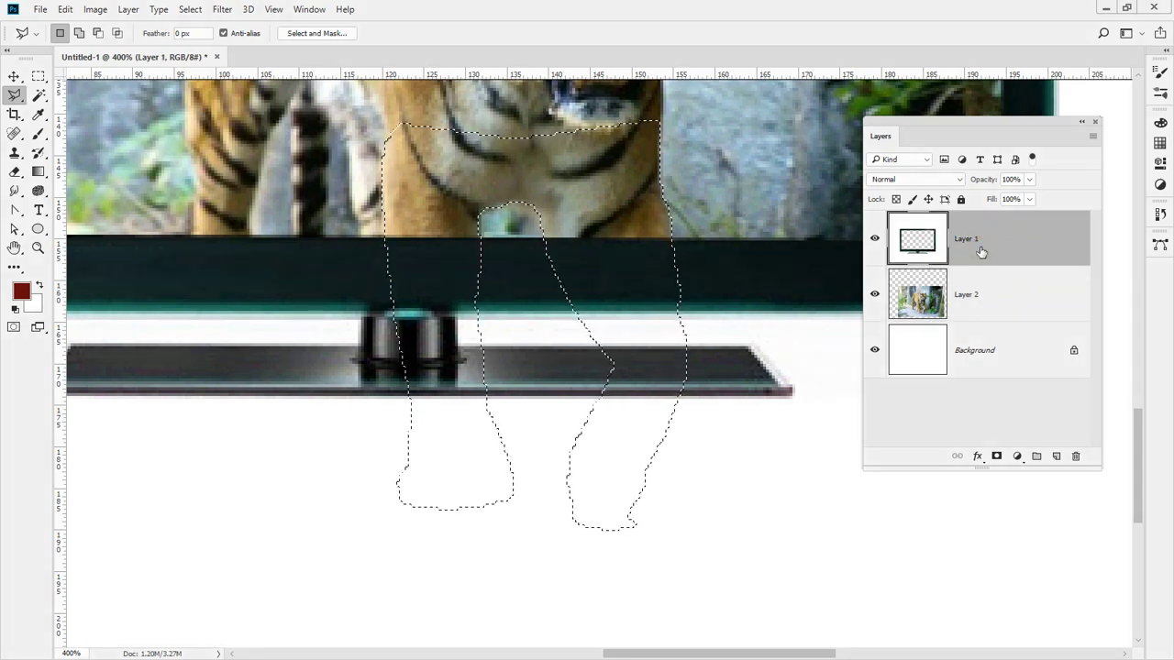
pyautogui.press('Delete')
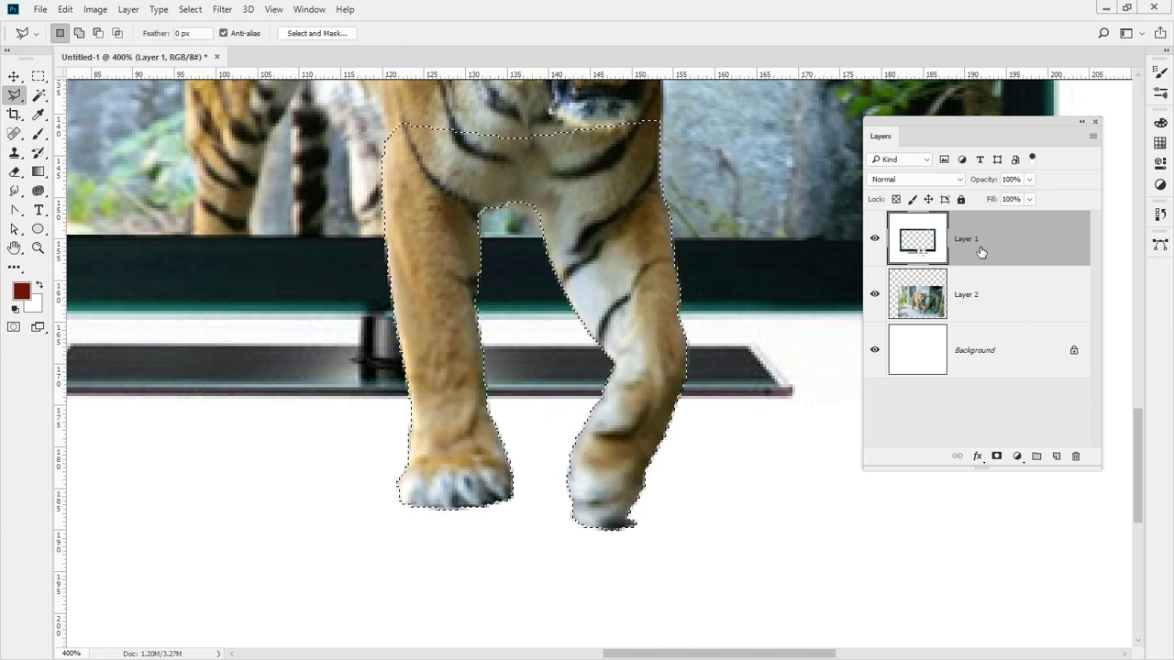
pyautogui.click(33, 252)
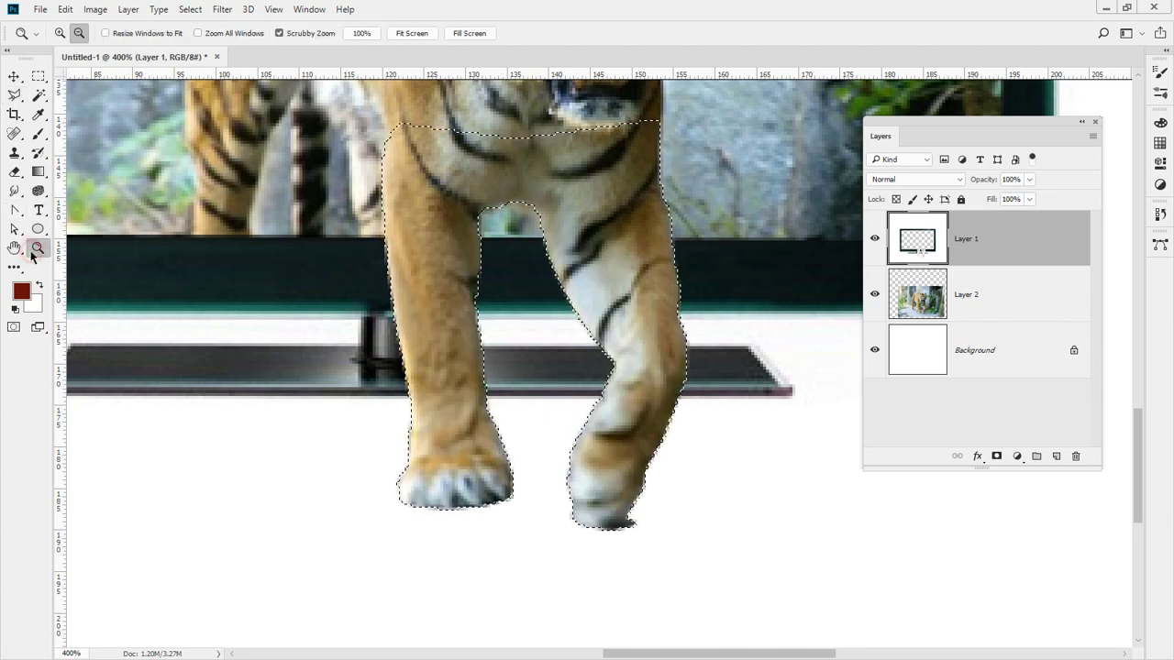
pyautogui.doubleClick(33, 252)
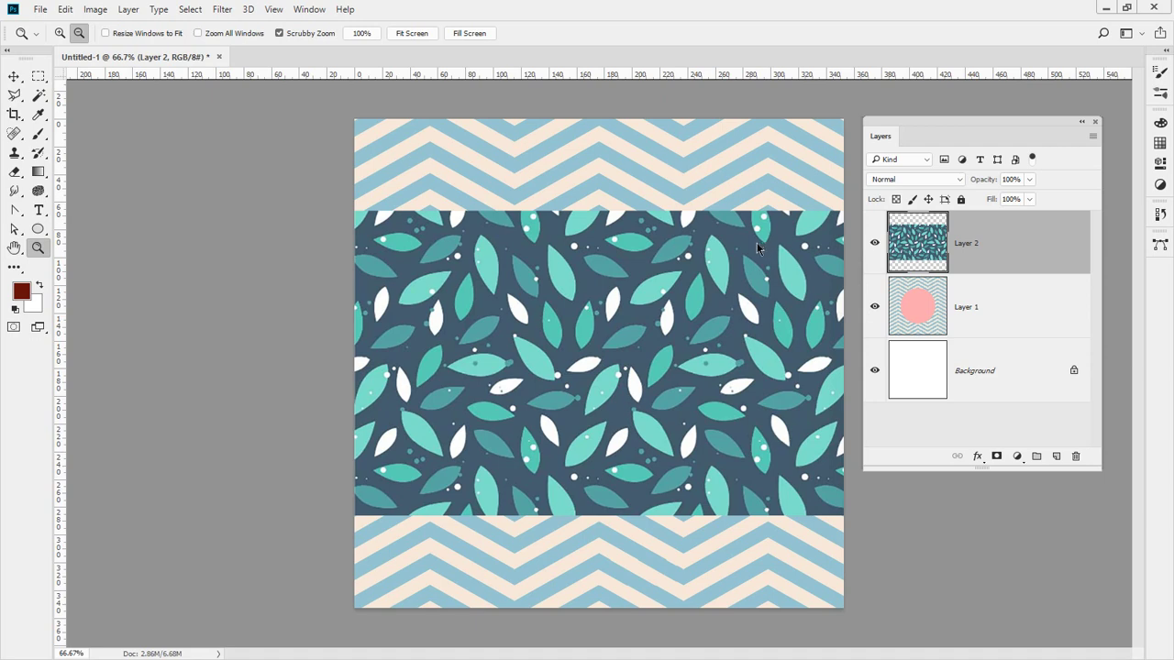
# Move Layer 2 below Layer 1 and delete the Magic Wand-selected pink circle from Layer 1 to reveal the leaf pattern.
pyautogui.click(874, 242)
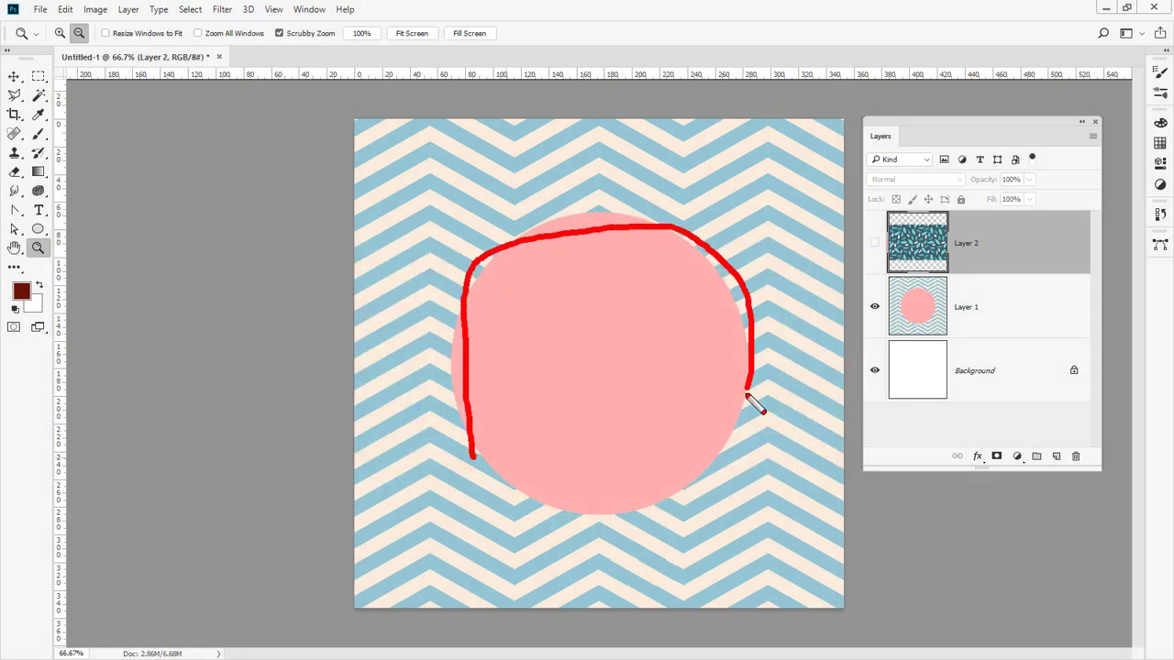
pyautogui.moveTo(1004, 244); pyautogui.dragTo(974, 332)
pyautogui.press('w')
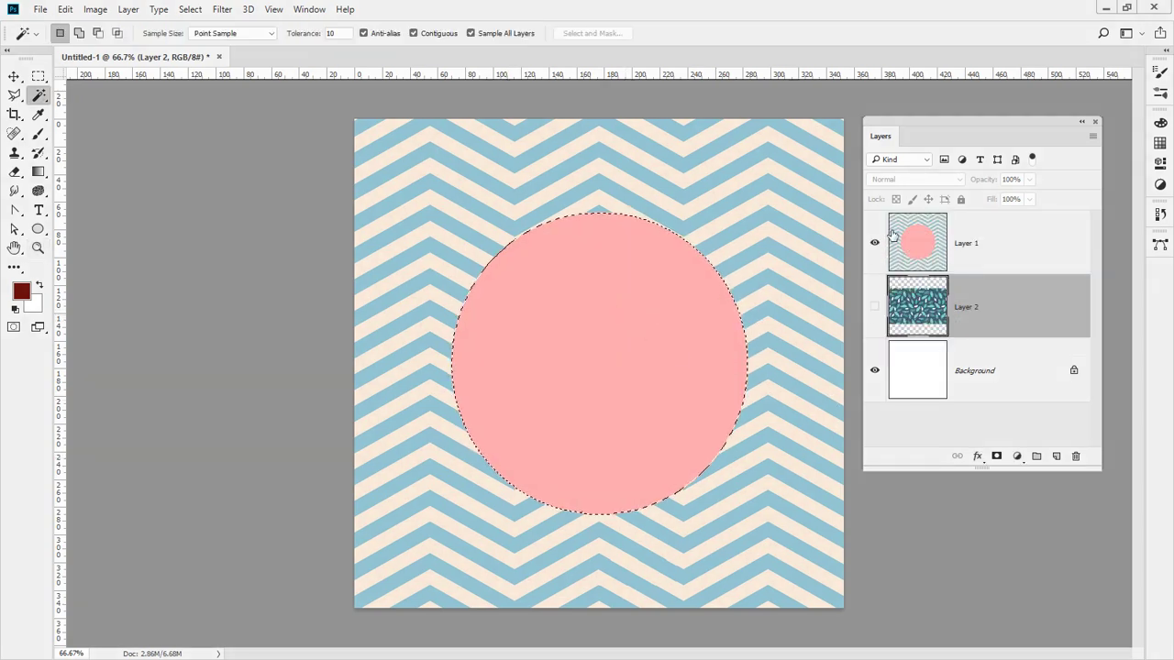
pyautogui.click(978, 241)
pyautogui.press('Delete')
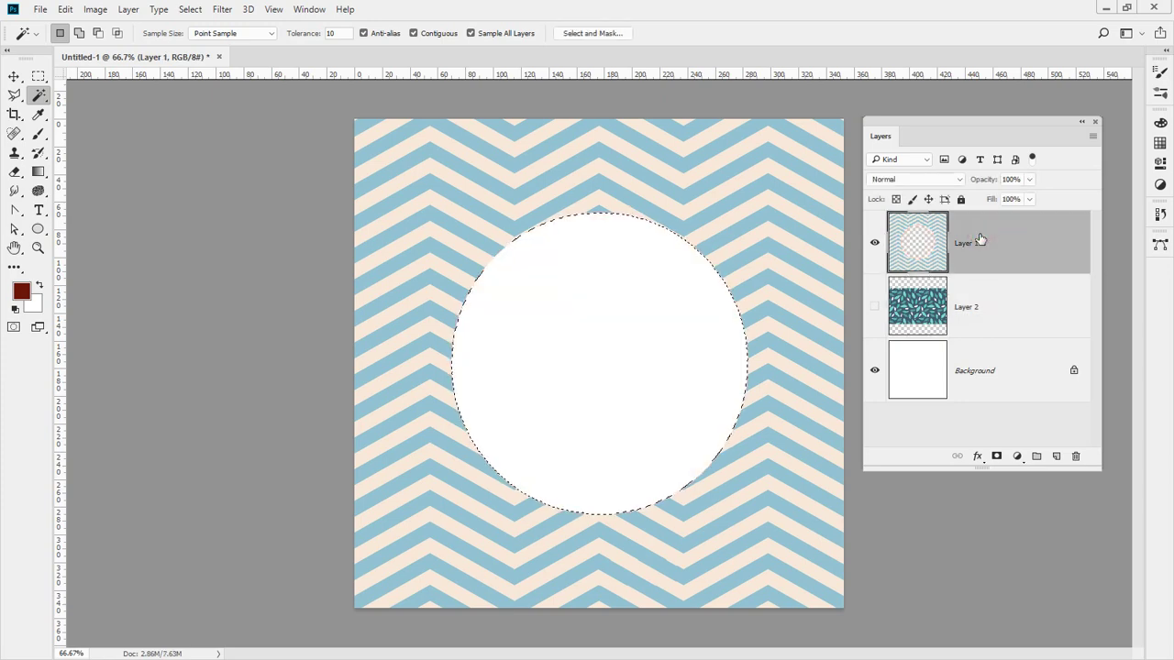
pyautogui.click(874, 307)
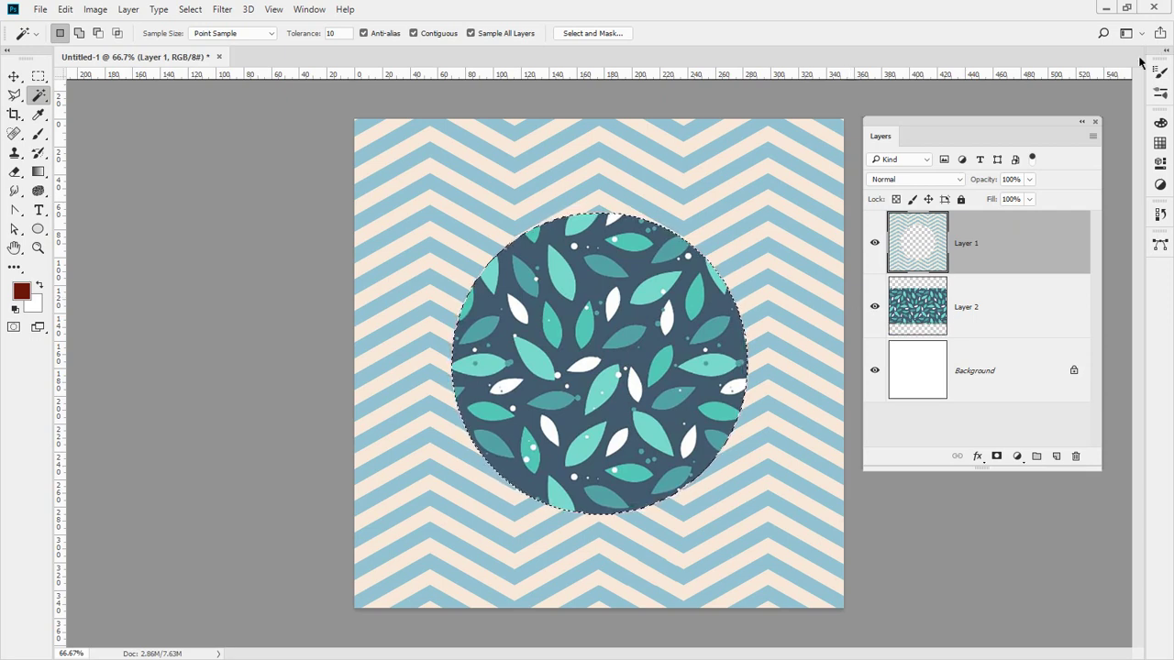
# Revert the document to the second Paste state in its history.
pyautogui.click(1161, 215)
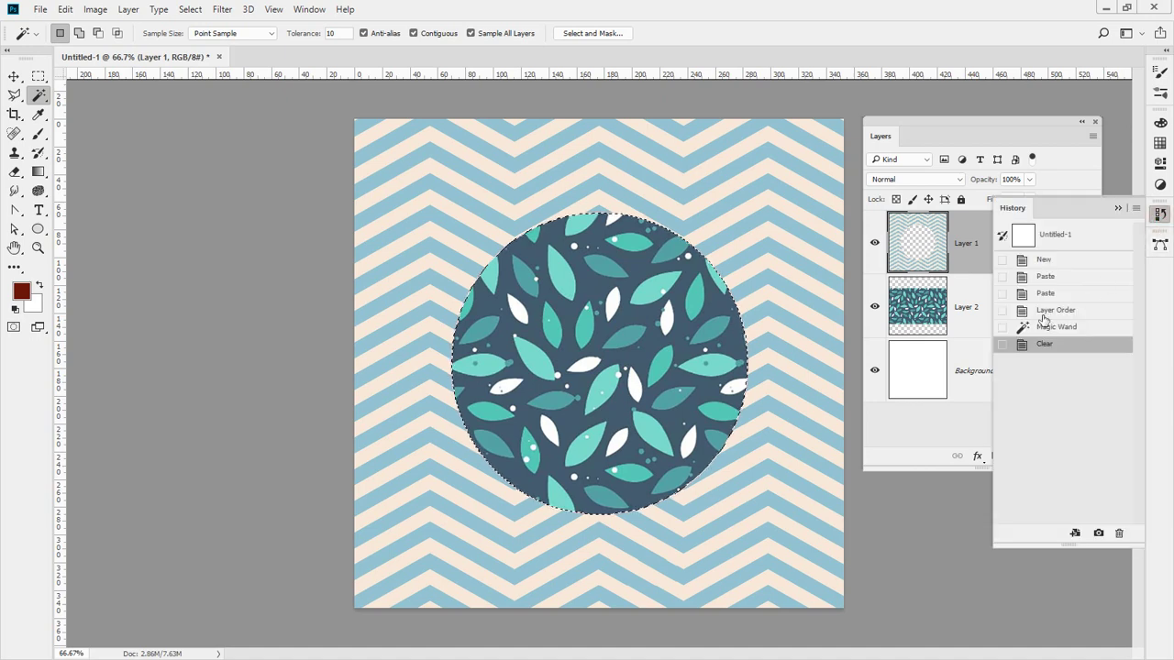
pyautogui.click(1065, 295)
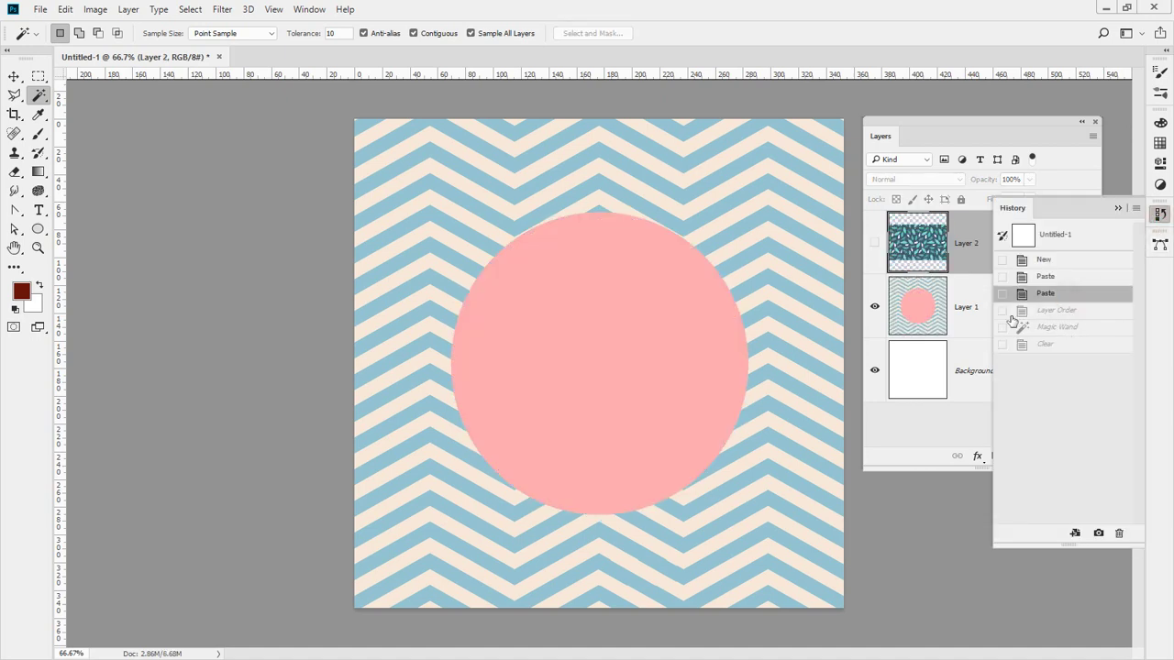
# With Layer 2 hidden, select Layer 1's pink circle with the Magic Wand, and make Layer 2 visible and active.
pyautogui.click(875, 242)
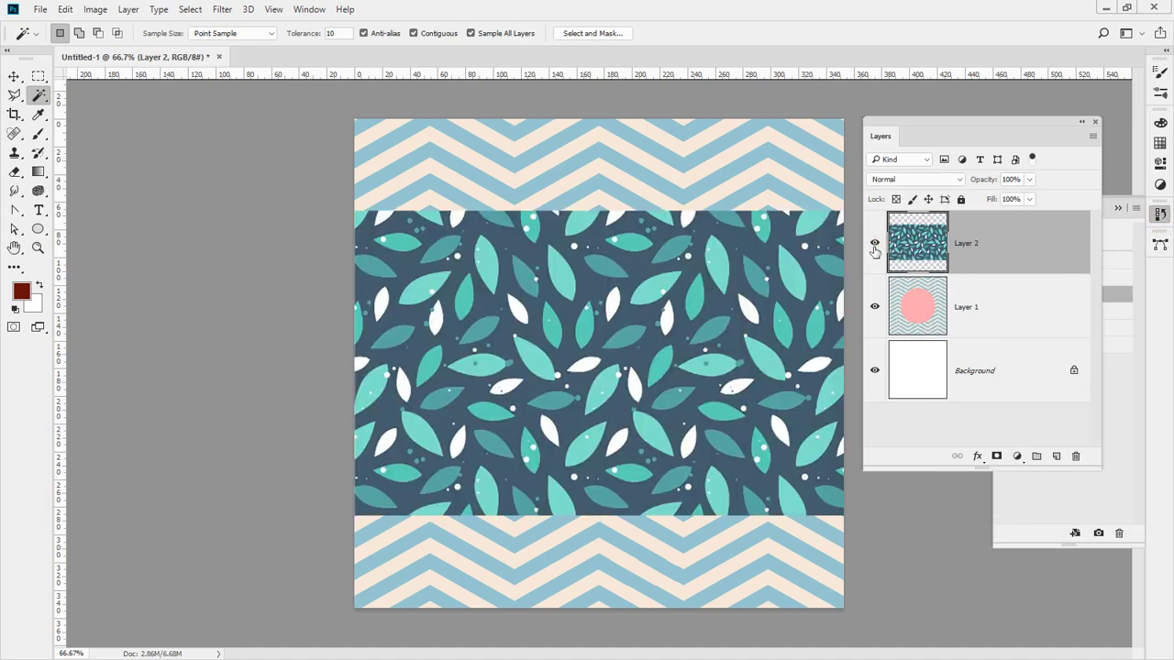
pyautogui.click(875, 243)
pyautogui.click(918, 307)
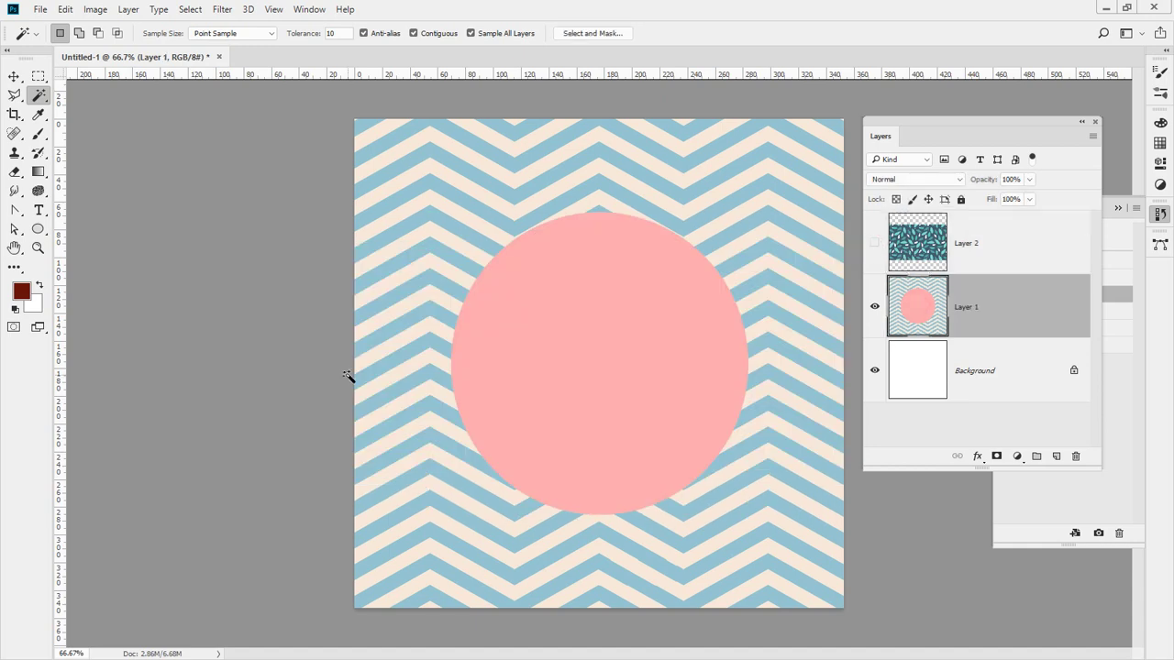
pyautogui.click(582, 364)
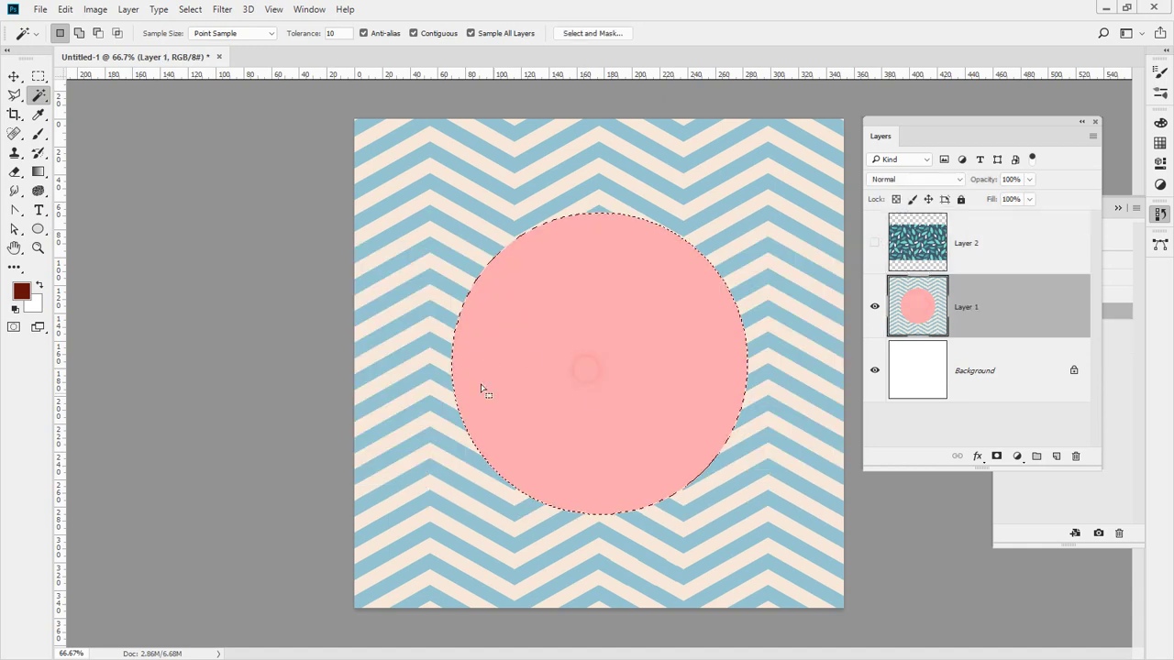
pyautogui.click(874, 241)
pyautogui.click(929, 244)
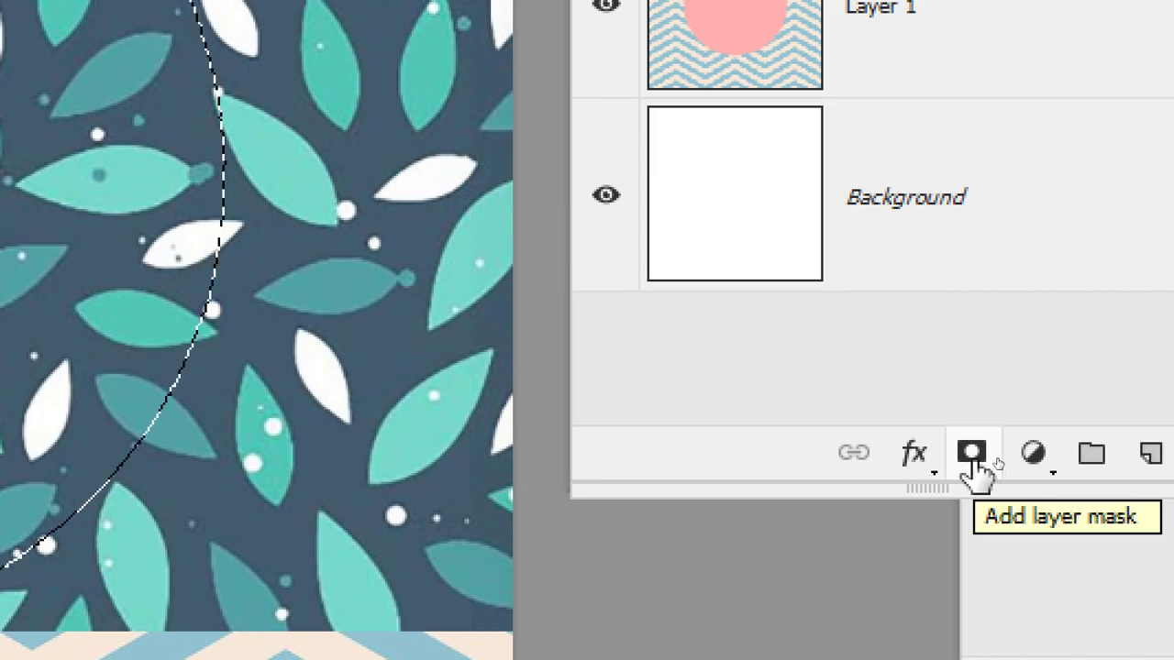
pyautogui.click(972, 455)
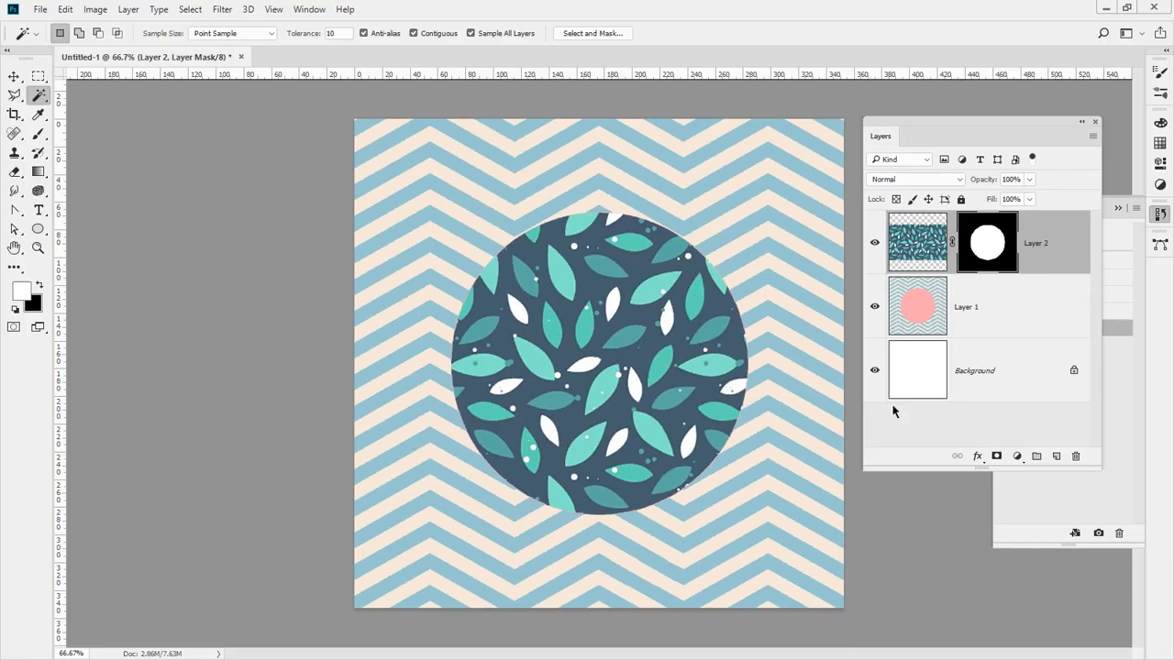
pyautogui.hotkey('ctrl', 'z')
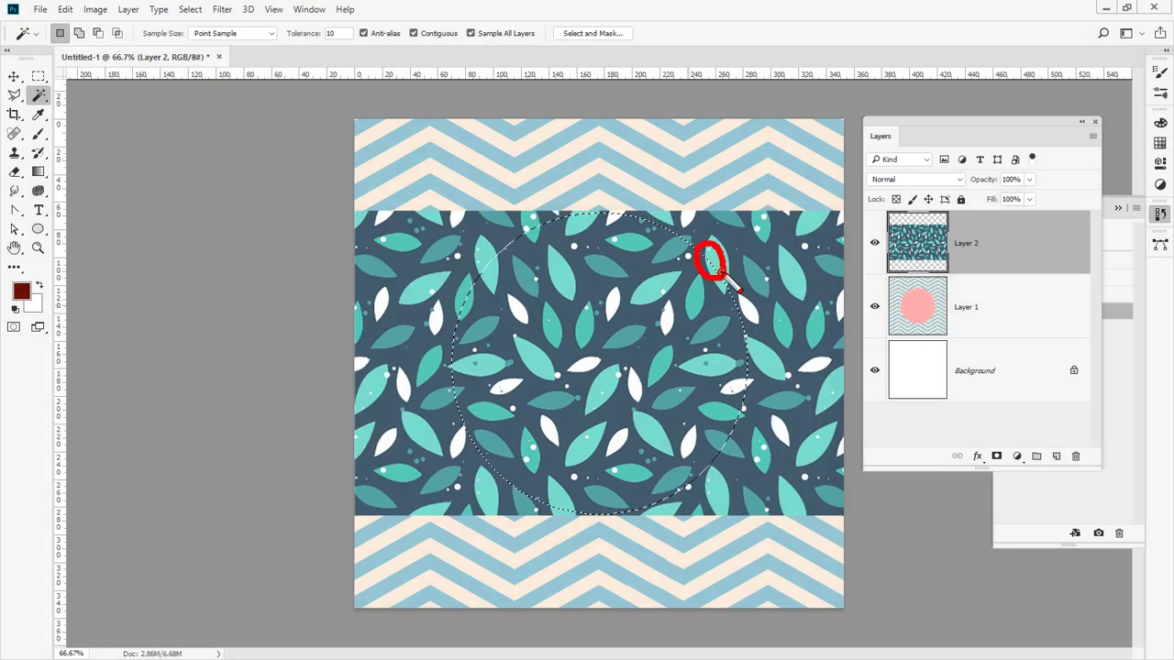
pyautogui.moveTo(630, 369)
pyautogui.mouseDown()
pyautogui.moveTo(576, 354)
pyautogui.moveTo(640, 355)
pyautogui.mouseUp()
pyautogui.moveTo(812, 264)
pyautogui.mouseDown()
pyautogui.moveTo(786, 274)
pyautogui.moveTo(809, 282)
pyautogui.mouseUp()
pyautogui.press('Escape')
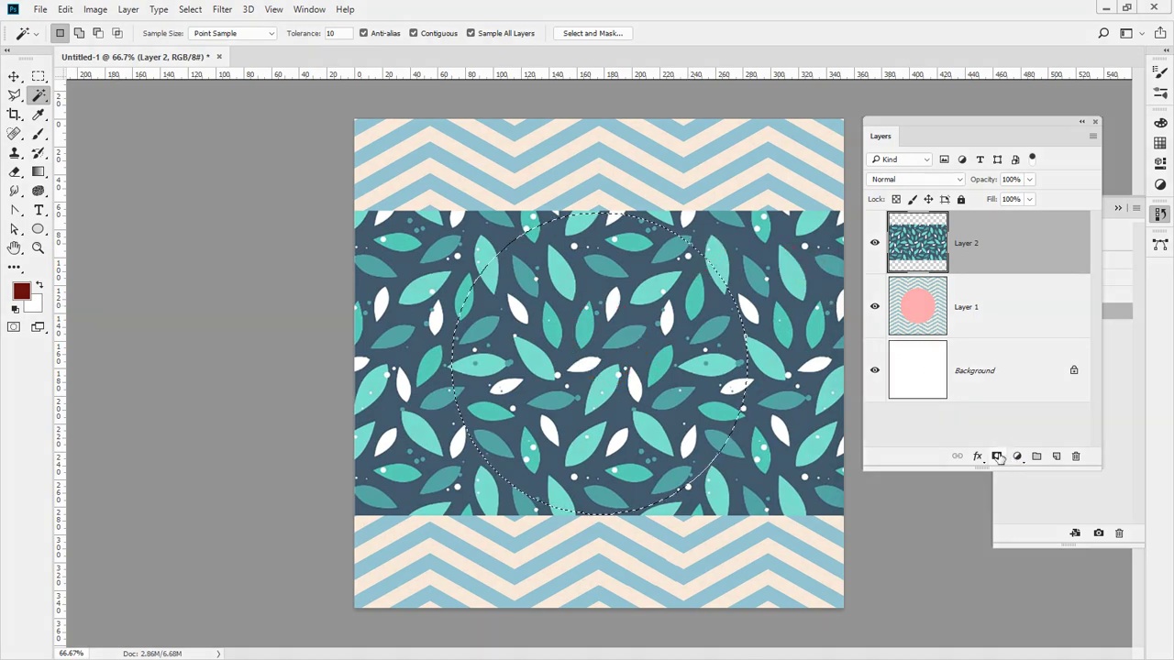
# Add a layer mask to Layer 2 from the circular selection so the leaf pattern fits into the circle.
pyautogui.click(998, 457)
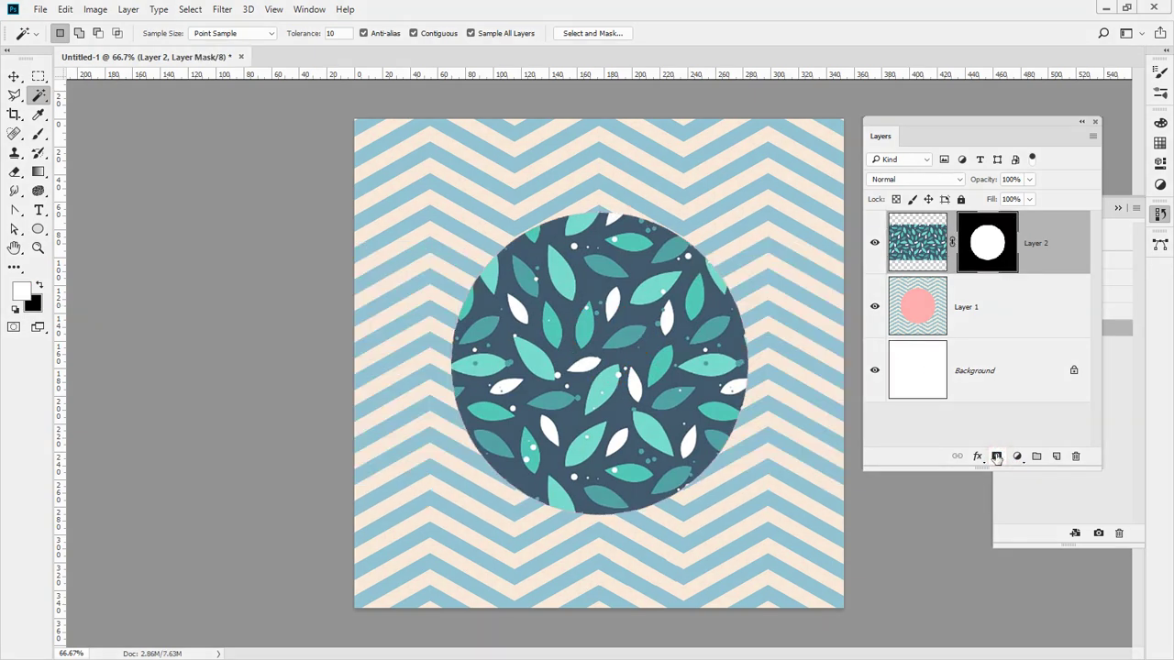
pyautogui.hotkey('ctrl', '2')
pyautogui.moveTo(772, 205); pyautogui.dragTo(737, 234)
pyautogui.moveTo(734, 206); pyautogui.dragTo(770, 235)
pyautogui.moveTo(606, 314)
pyautogui.mouseDown()
pyautogui.moveTo(629, 341)
pyautogui.moveTo(607, 312)
pyautogui.mouseUp()
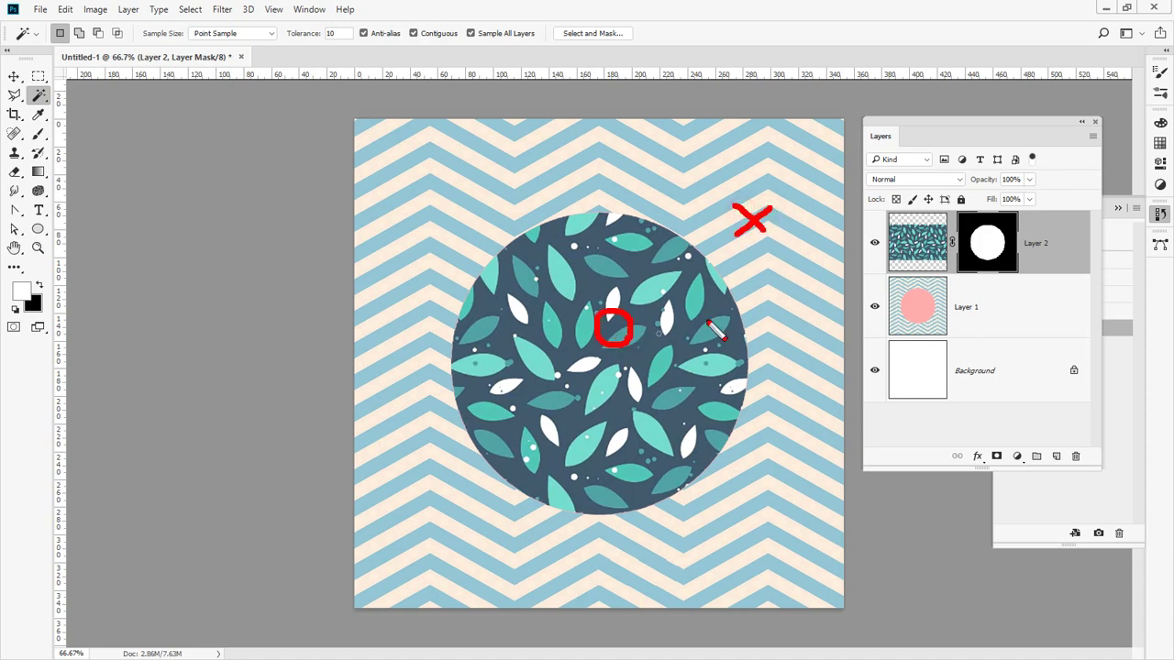
pyautogui.moveTo(1050, 292)
pyautogui.mouseDown()
pyautogui.moveTo(961, 295)
pyautogui.moveTo(950, 217)
pyautogui.moveTo(1024, 206)
pyautogui.moveTo(1071, 253)
pyautogui.moveTo(1046, 299)
pyautogui.mouseUp()
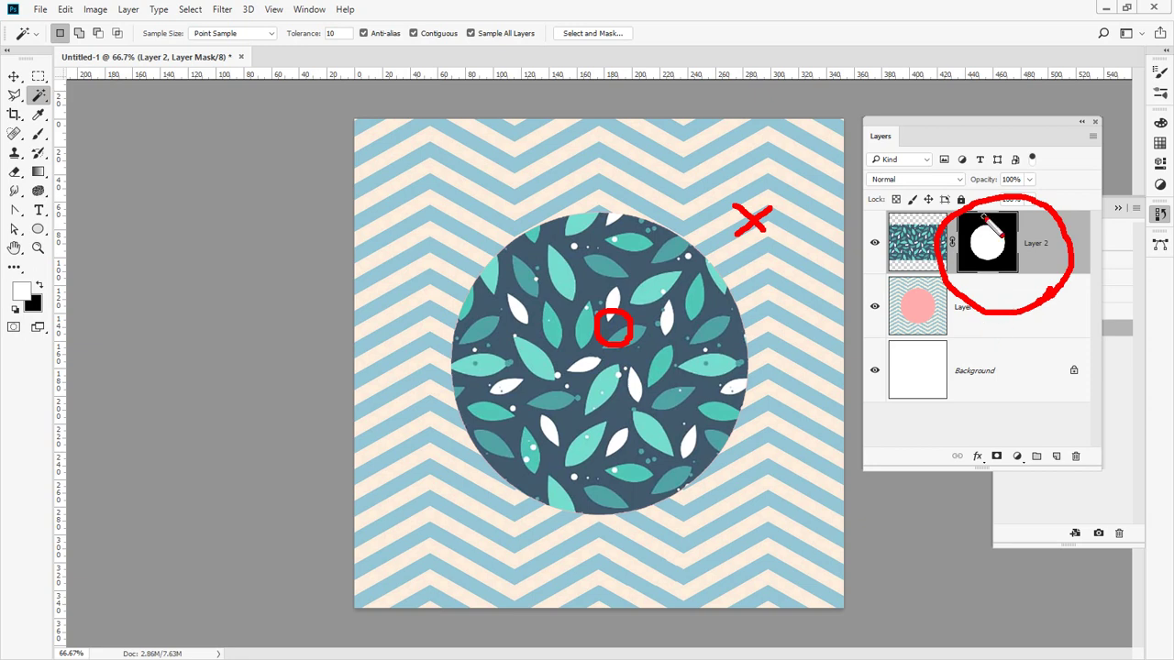
pyautogui.press('Escape')
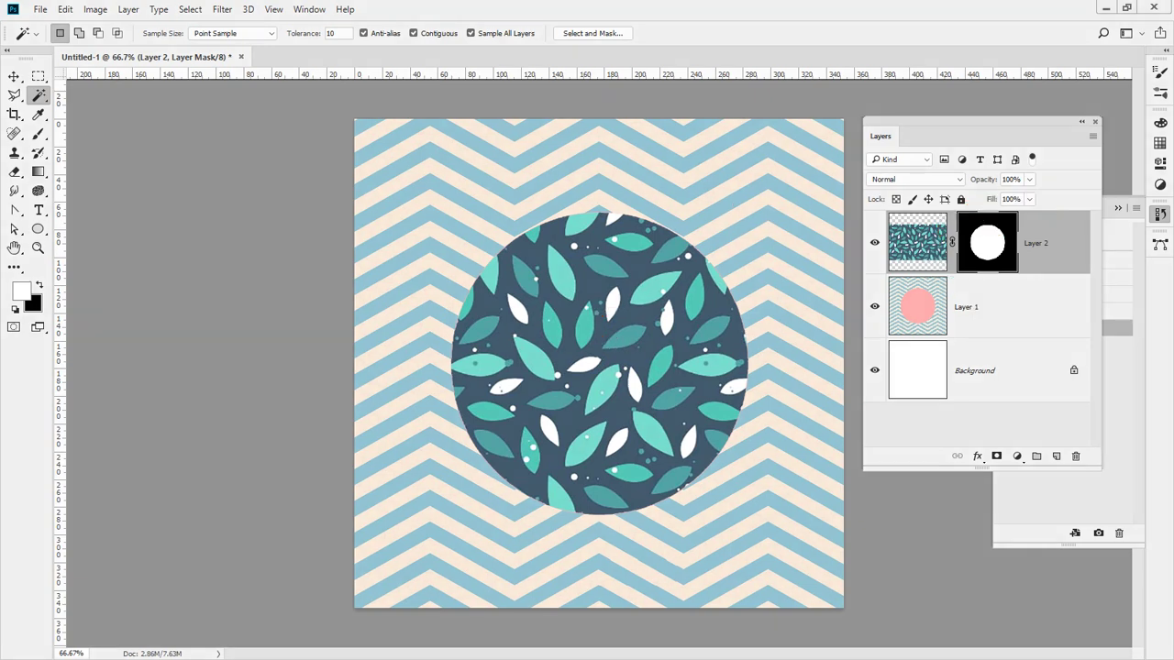
# Fill Layer 2's mask entirely with black, and refill it with white to show the whole leaf pattern.
pyautogui.click(993, 241)
pyautogui.hotkey('ctrl', 'BackSpace')
pyautogui.hotkey('alt', 'BackSpace')
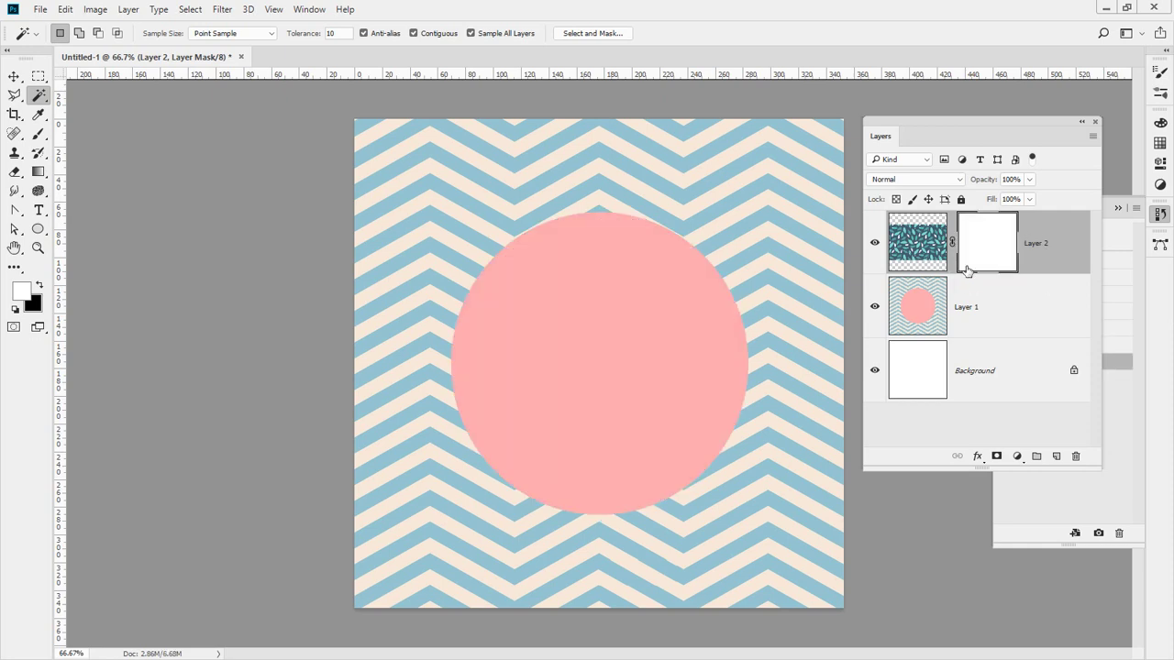
# Switch repeatedly between Layer 2's image and its layer mask to compare how the active one is framed.
pyautogui.click(981, 245)
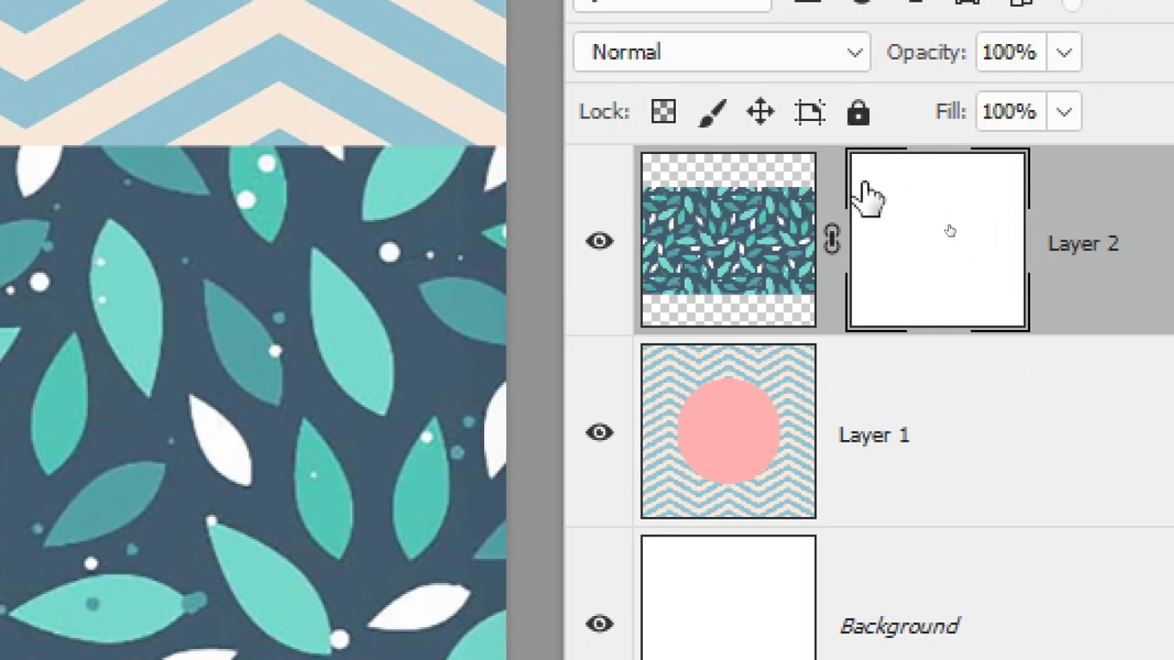
pyautogui.click(786, 205)
pyautogui.click(936, 203)
pyautogui.click(779, 205)
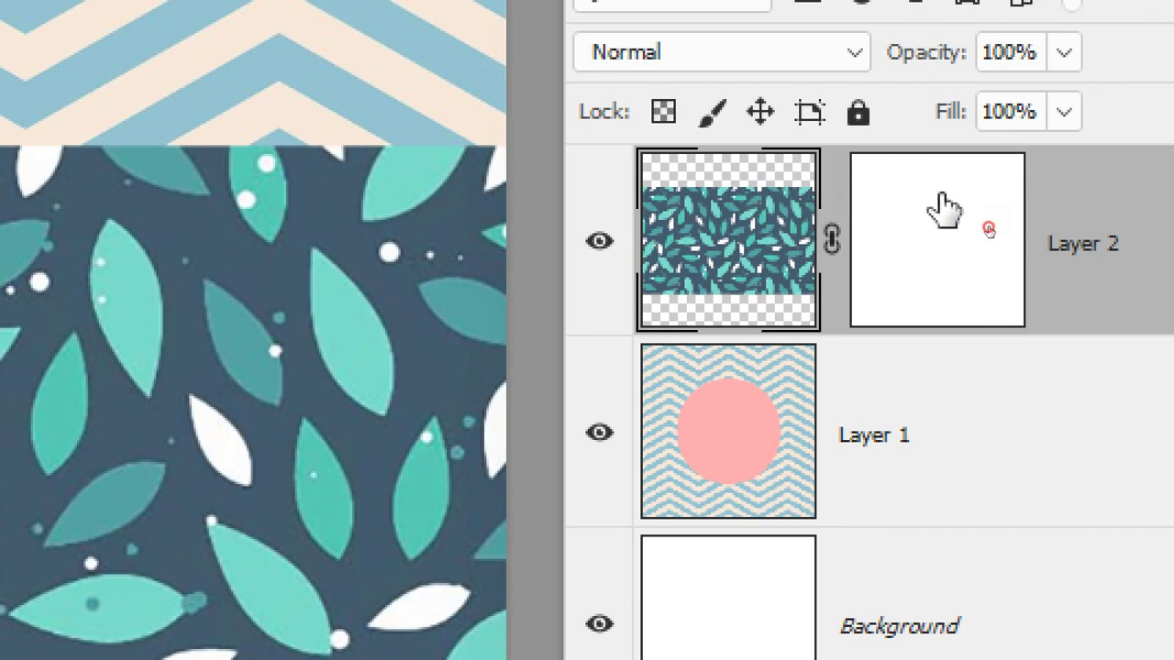
pyautogui.click(894, 208)
pyautogui.click(747, 206)
pyautogui.click(914, 205)
pyautogui.click(778, 205)
pyautogui.click(938, 204)
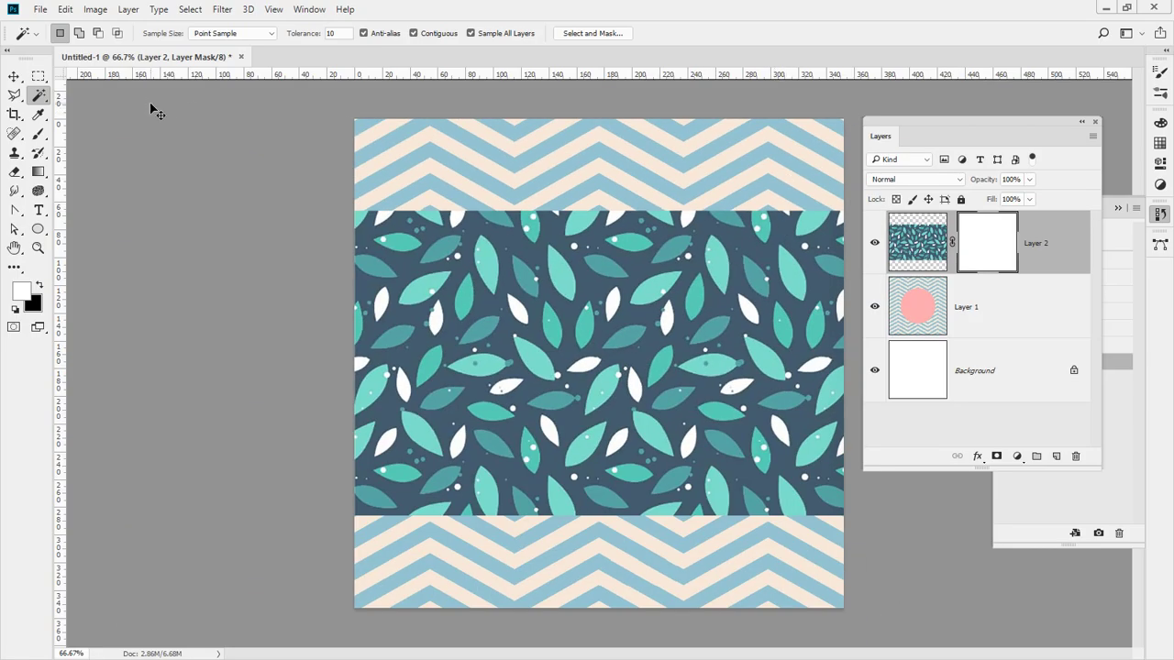
# Compare the document title's target readout while switching between Layer 2's image and mask, ending with the mask active.
pyautogui.hotkey('ctrl', '2')
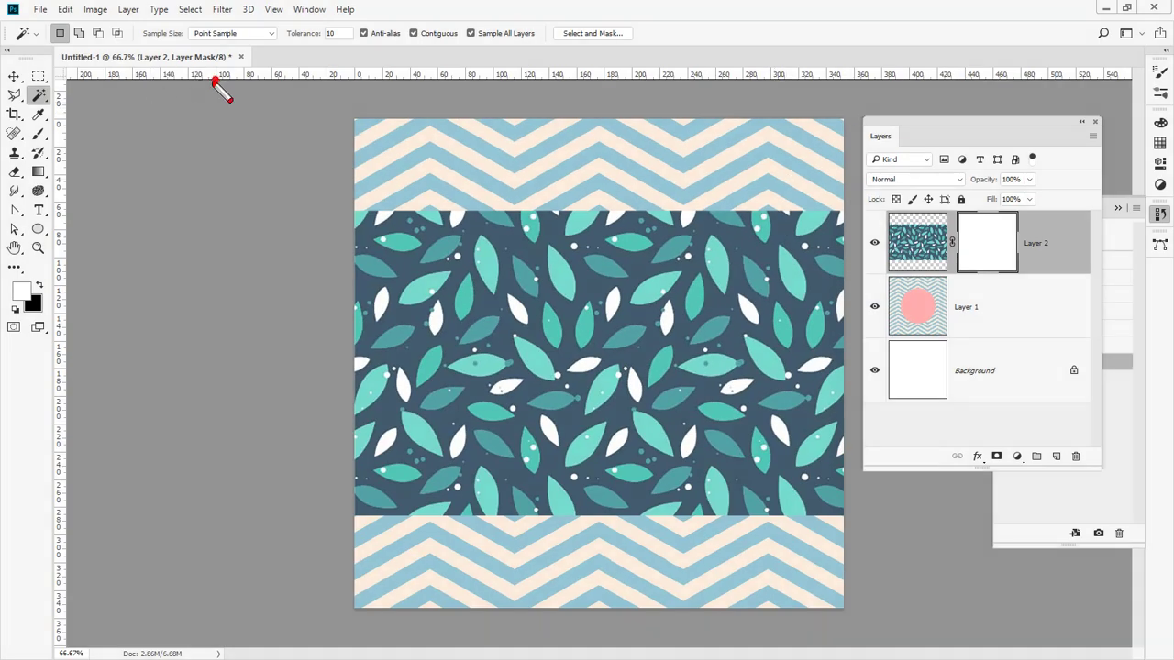
pyautogui.moveTo(211, 81)
pyautogui.mouseDown()
pyautogui.moveTo(136, 80)
pyautogui.moveTo(171, 38)
pyautogui.moveTo(241, 58)
pyautogui.moveTo(197, 87)
pyautogui.mouseUp()
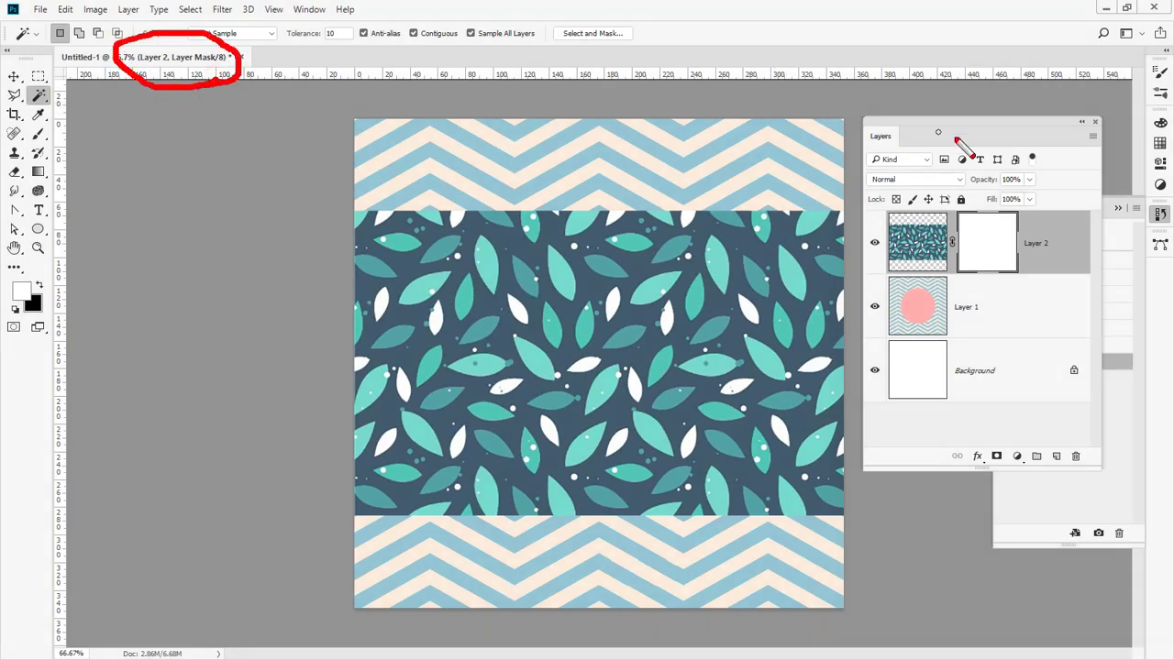
pyautogui.press('Escape')
pyautogui.moveTo(967, 128); pyautogui.dragTo(190, 107)
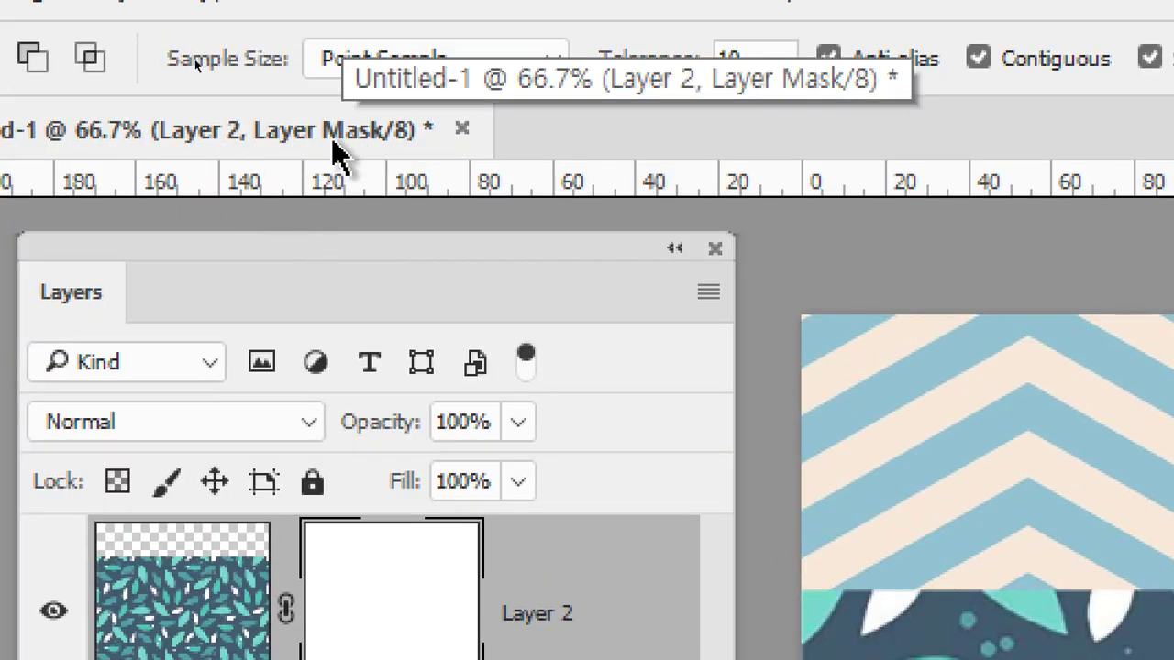
pyautogui.click(179, 561)
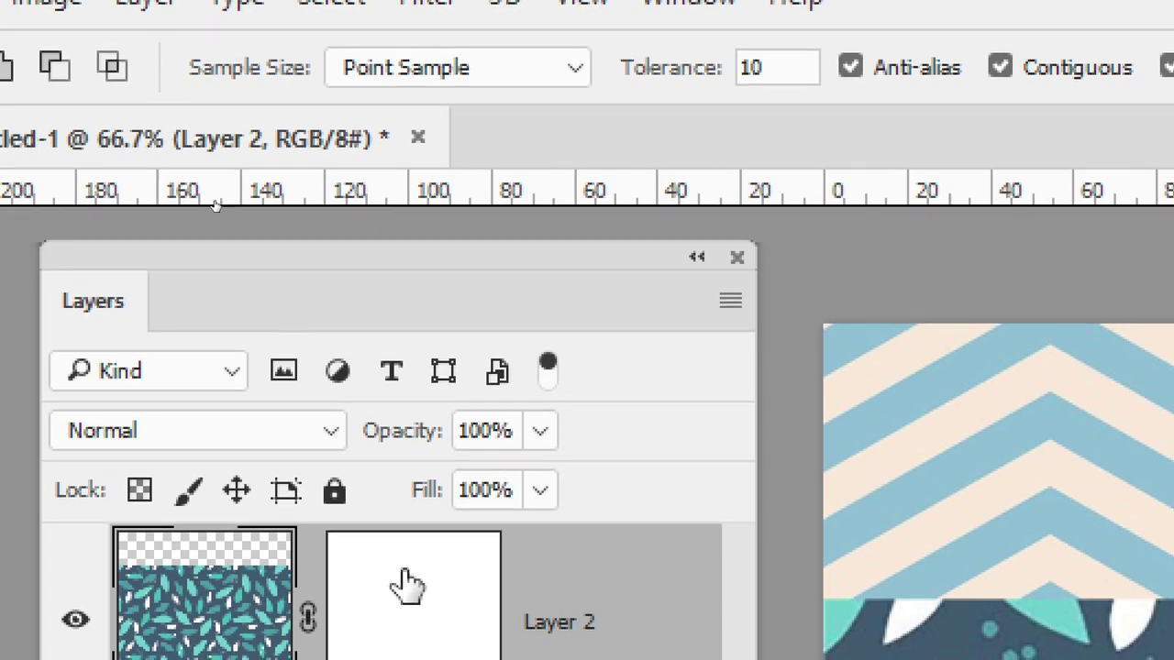
pyautogui.click(406, 580)
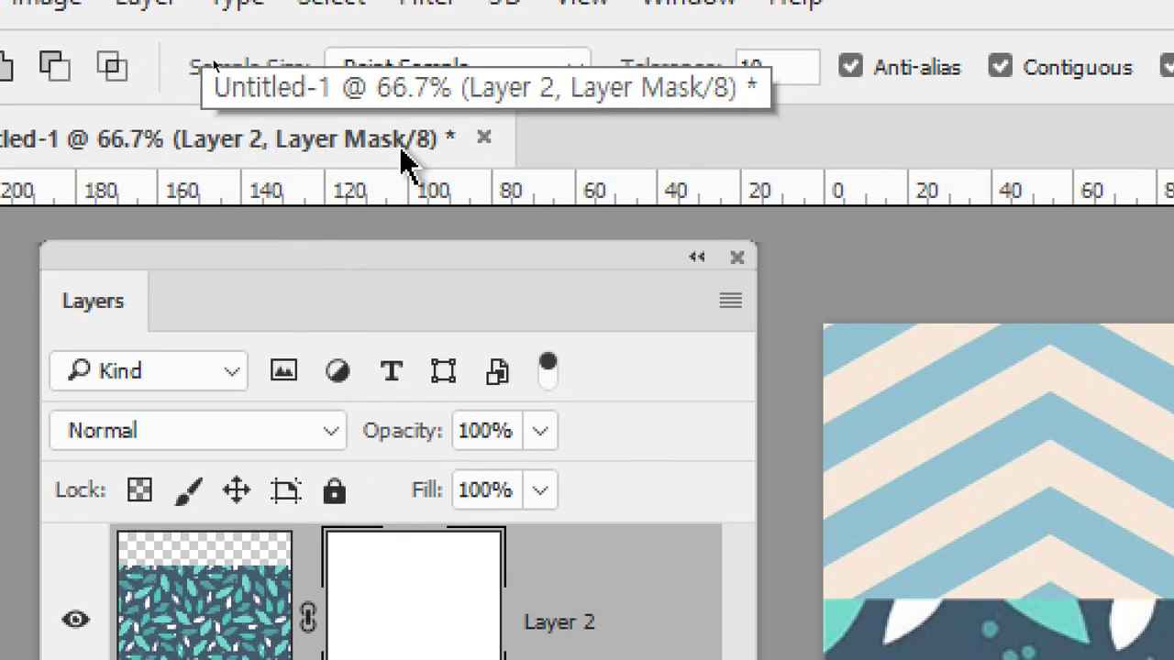
pyautogui.click(209, 561)
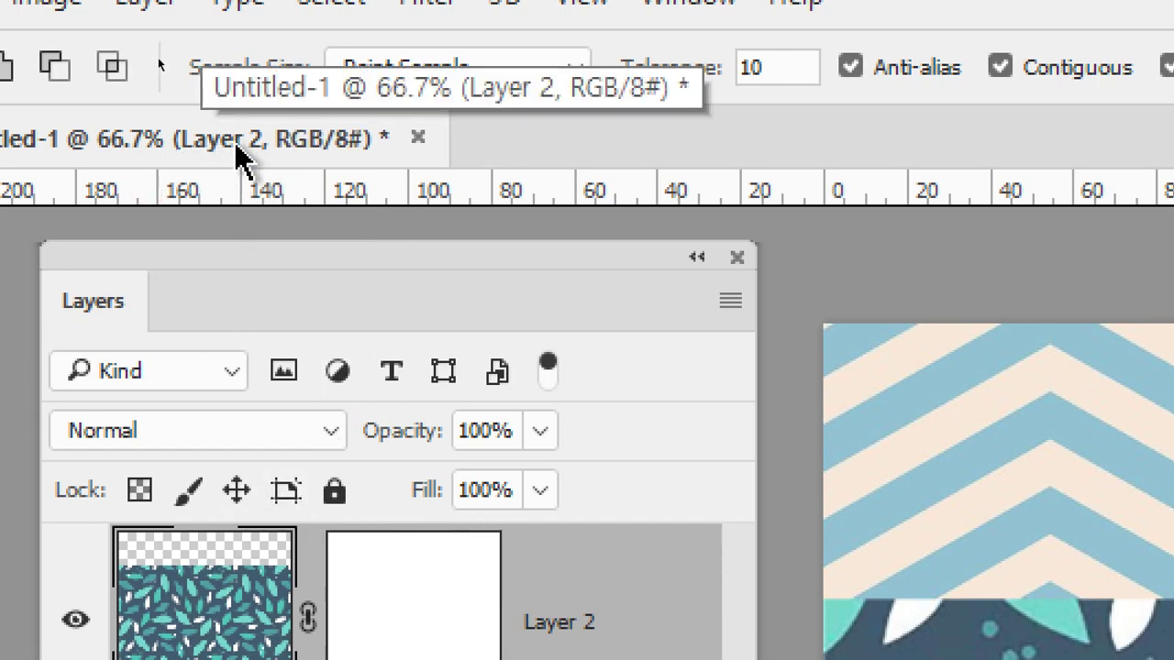
pyautogui.click(385, 557)
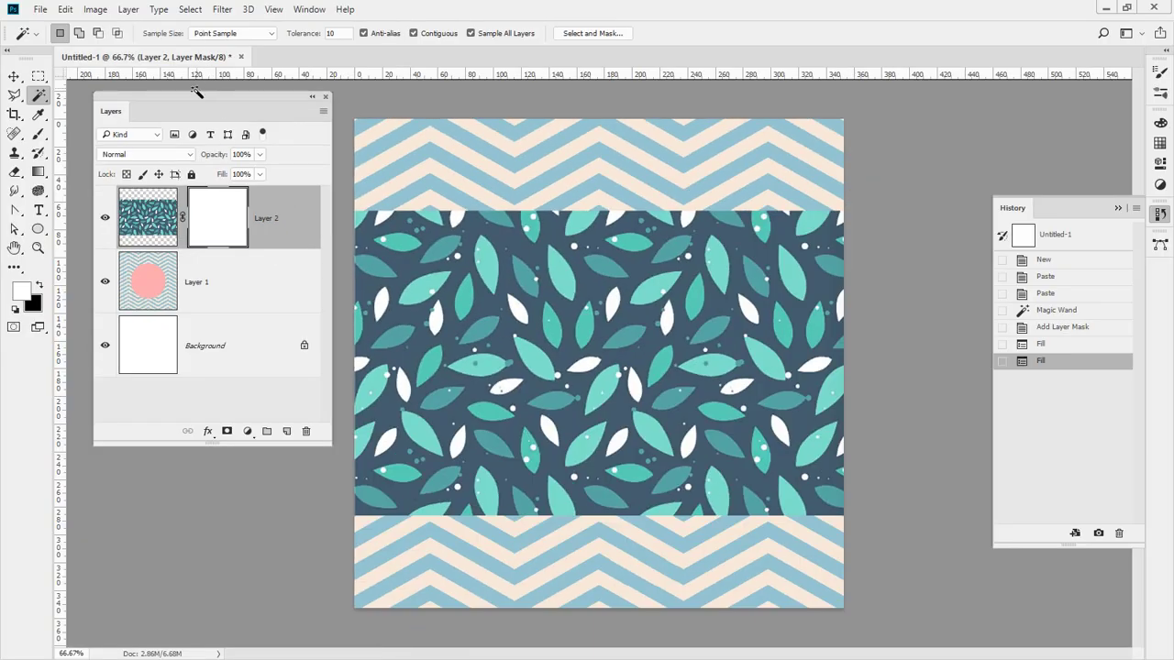
pyautogui.moveTo(196, 91); pyautogui.dragTo(993, 103)
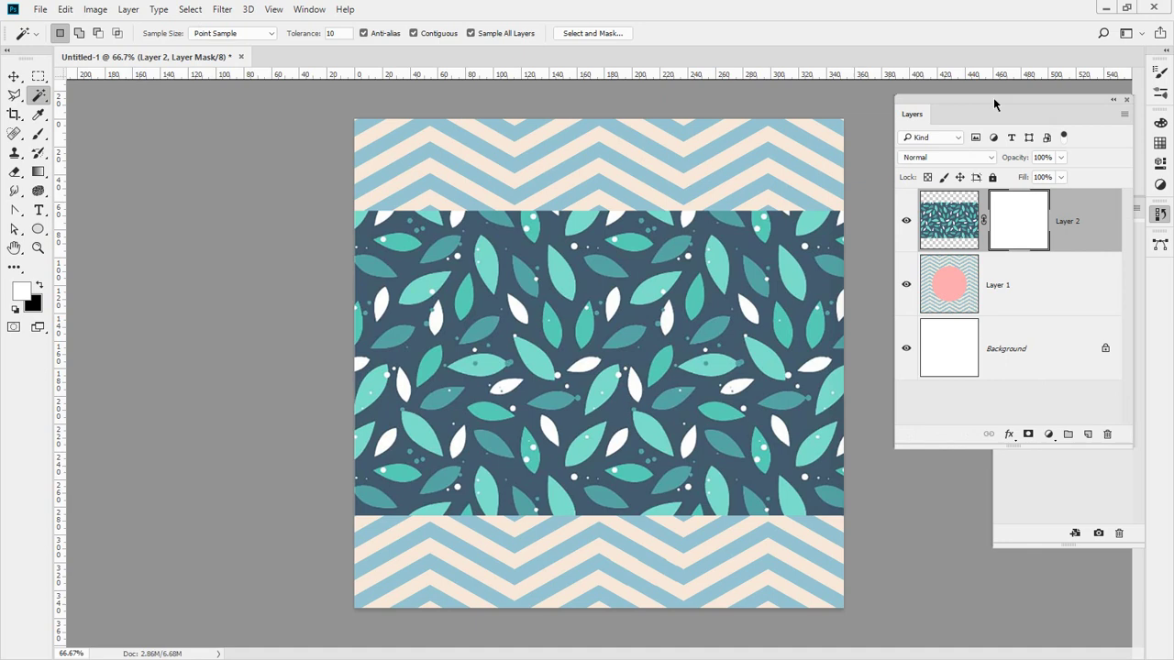
# Prepare the Brush tool with black as the foreground color, undo a trial stroke, and set the brush opacity to 100%.
pyautogui.click(39, 285)
pyautogui.click(38, 133)
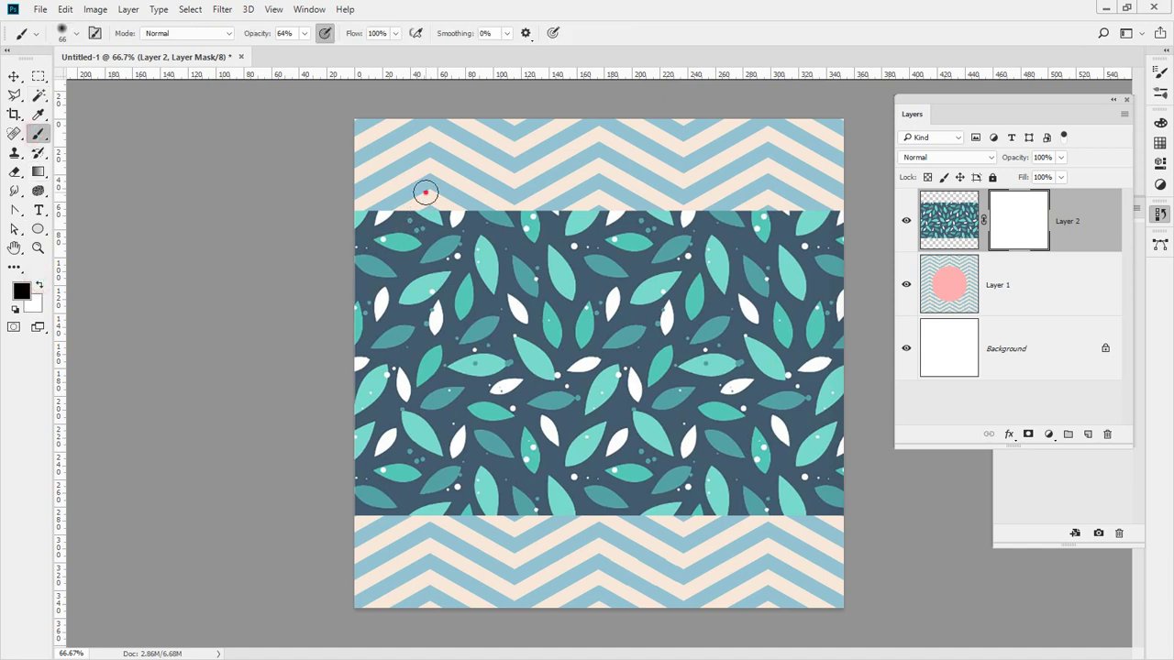
pyautogui.moveTo(426, 193)
pyautogui.mouseDown()
pyautogui.moveTo(387, 221)
pyautogui.moveTo(324, 322)
pyautogui.moveTo(450, 181)
pyautogui.moveTo(330, 371)
pyautogui.mouseUp()
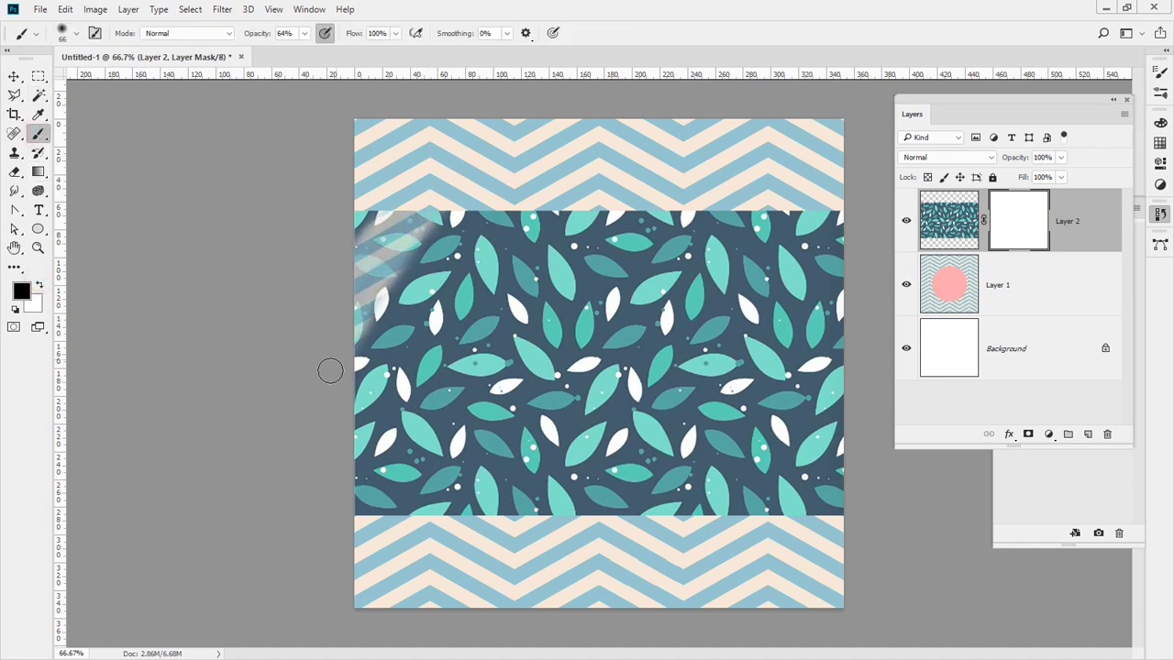
pyautogui.hotkey('ctrl', 'z')
pyautogui.click(305, 33)
pyautogui.moveTo(303, 50); pyautogui.dragTo(349, 57)
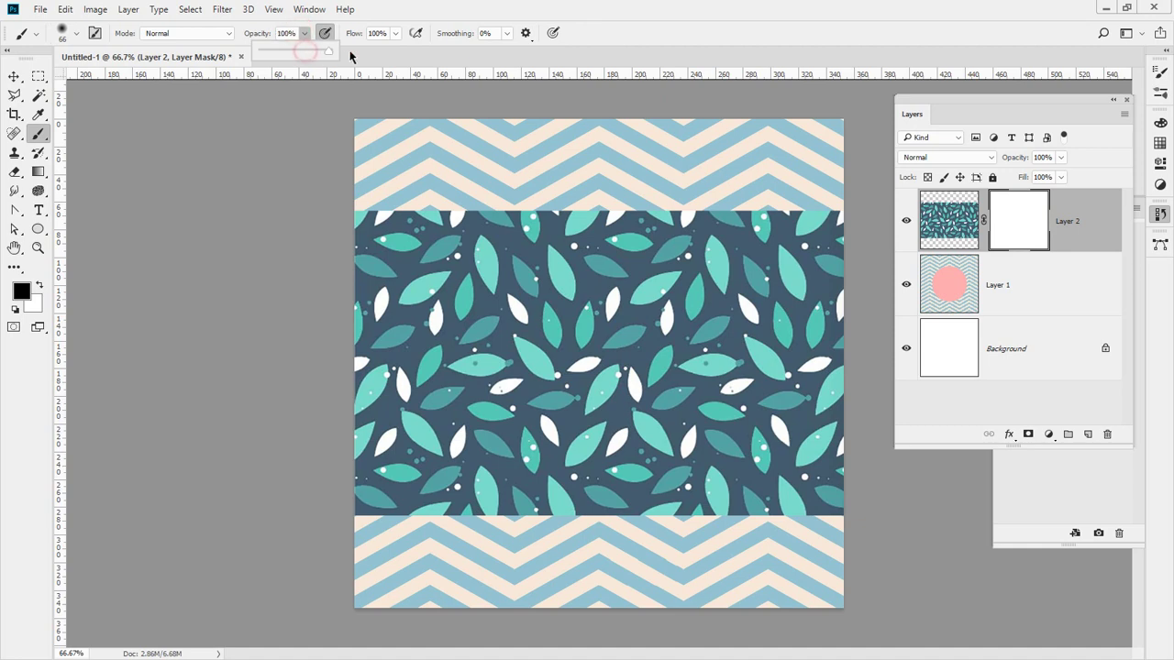
# Paint black on Layer 2's mask along the left edge of the leaf pattern to hide that area.
pyautogui.moveTo(395, 204)
pyautogui.mouseDown()
pyautogui.moveTo(316, 500)
pyautogui.moveTo(457, 159)
pyautogui.moveTo(368, 327)
pyautogui.moveTo(356, 380)
pyautogui.moveTo(431, 152)
pyautogui.moveTo(363, 354)
pyautogui.moveTo(402, 166)
pyautogui.moveTo(322, 312)
pyautogui.mouseUp()
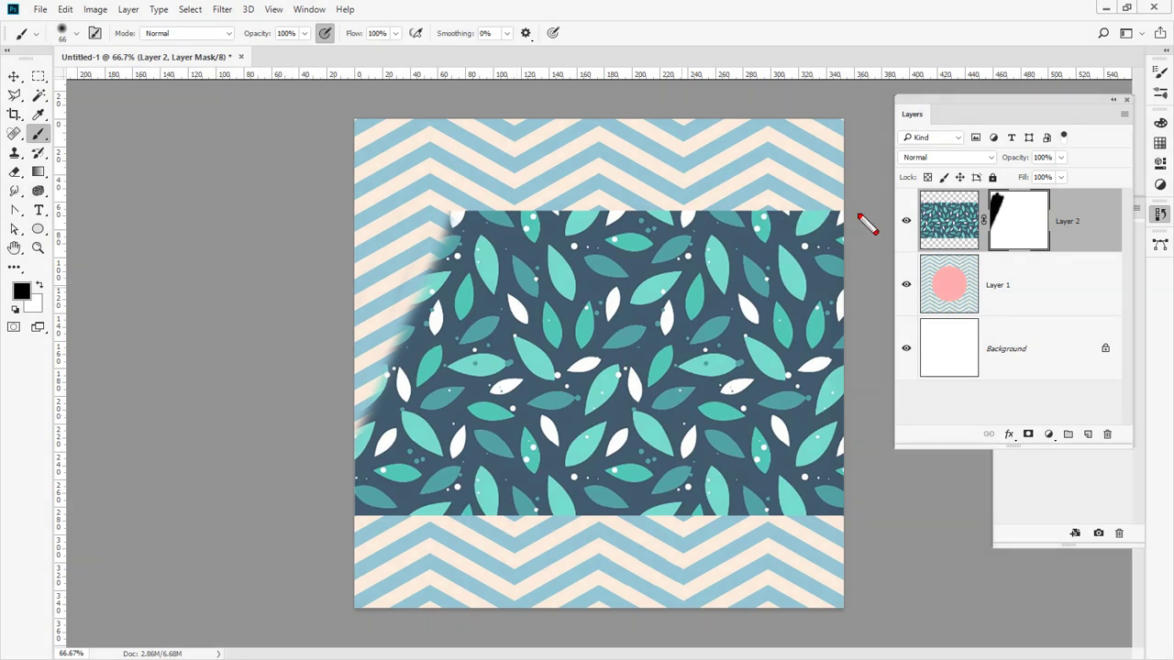
pyautogui.moveTo(926, 195)
pyautogui.mouseDown()
pyautogui.moveTo(917, 232)
pyautogui.moveTo(924, 194)
pyautogui.moveTo(923, 235)
pyautogui.moveTo(965, 220)
pyautogui.moveTo(997, 242)
pyautogui.moveTo(1002, 189)
pyautogui.moveTo(1012, 269)
pyautogui.mouseUp()
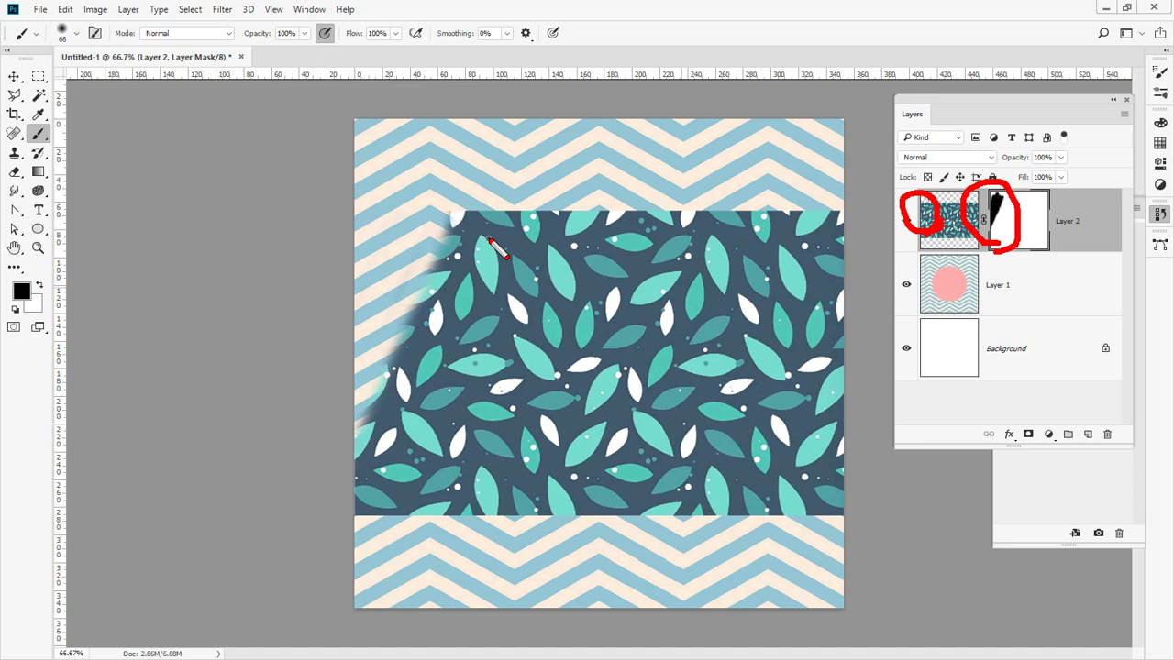
pyautogui.press('Escape')
pyautogui.moveTo(428, 270)
pyautogui.mouseDown()
pyautogui.moveTo(471, 542)
pyautogui.moveTo(414, 297)
pyautogui.moveTo(417, 344)
pyautogui.moveTo(480, 549)
pyautogui.moveTo(421, 437)
pyautogui.moveTo(393, 302)
pyautogui.moveTo(424, 519)
pyautogui.moveTo(365, 317)
pyautogui.moveTo(409, 526)
pyautogui.moveTo(348, 336)
pyautogui.moveTo(382, 551)
pyautogui.moveTo(343, 341)
pyautogui.moveTo(339, 490)
pyautogui.moveTo(365, 441)
pyautogui.moveTo(372, 523)
pyautogui.moveTo(394, 281)
pyautogui.moveTo(400, 552)
pyautogui.moveTo(397, 367)
pyautogui.moveTo(434, 476)
pyautogui.moveTo(389, 308)
pyautogui.moveTo(383, 451)
pyautogui.mouseUp()
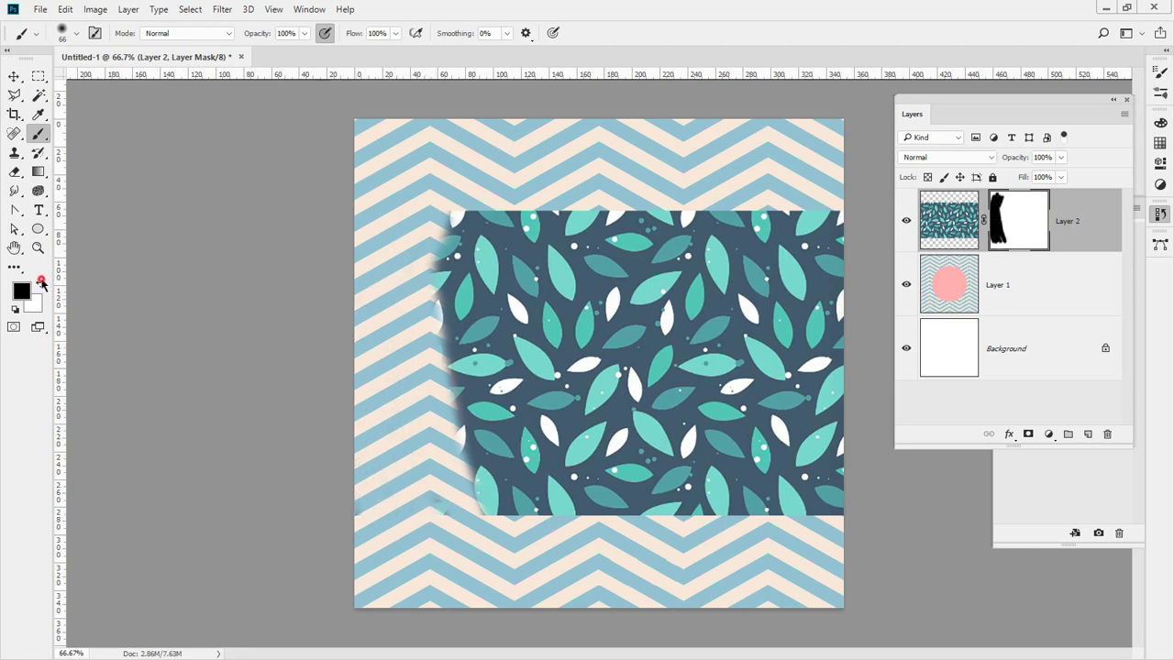
# With a white brush at 149 px and 100% hardness, paint over the mask's black area to restore the leaf pattern.
pyautogui.click(40, 284)
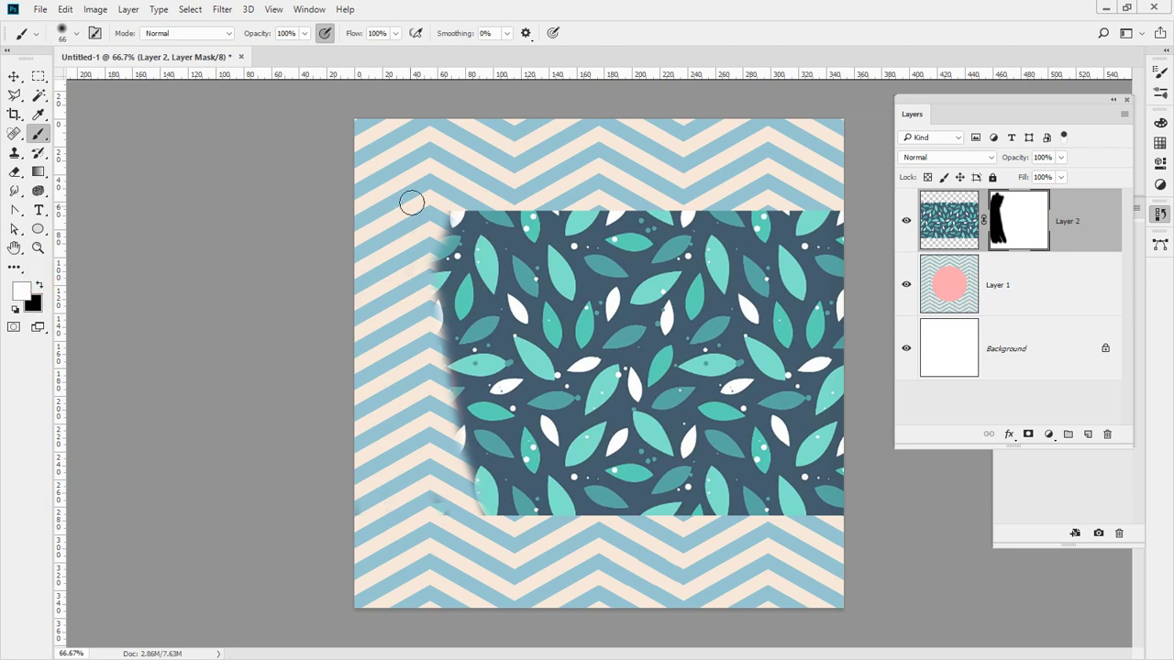
pyautogui.click(77, 34)
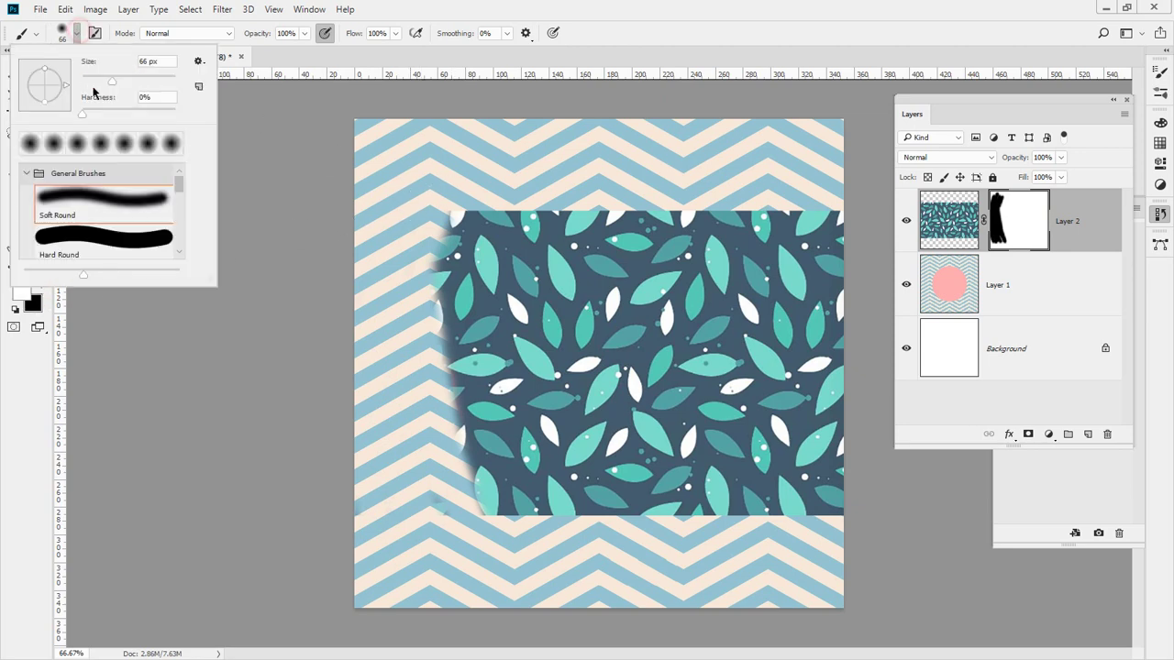
pyautogui.click(129, 81)
pyautogui.click(146, 114)
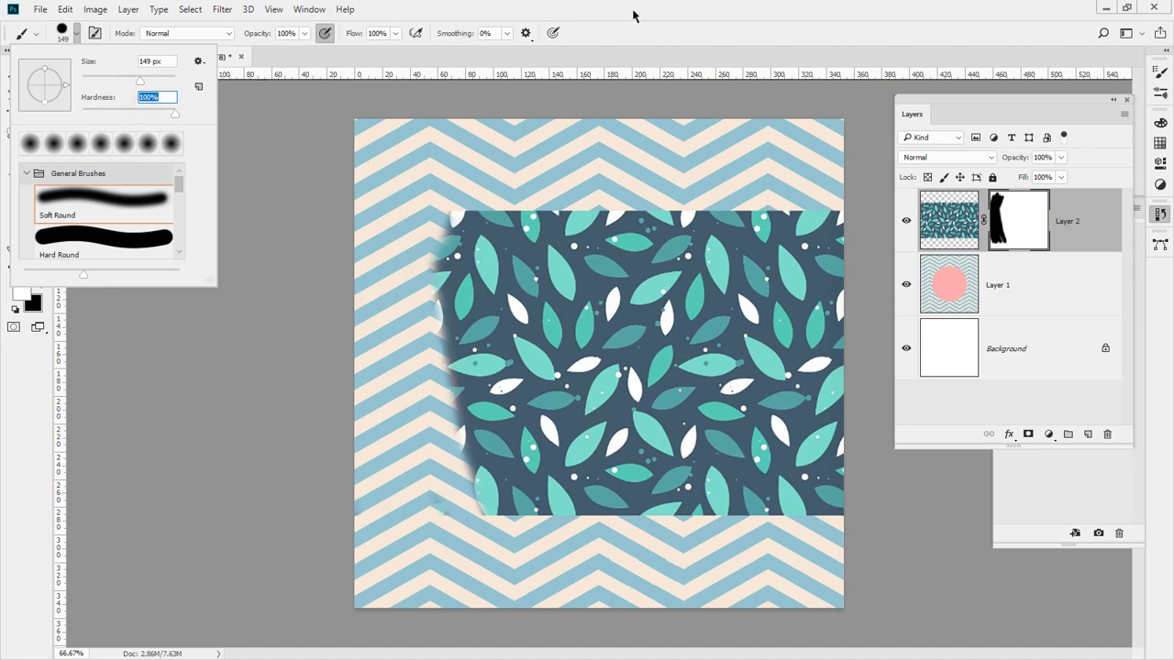
pyautogui.press('Return')
pyautogui.moveTo(450, 196)
pyautogui.mouseDown()
pyautogui.moveTo(443, 515)
pyautogui.moveTo(453, 570)
pyautogui.moveTo(402, 352)
pyautogui.moveTo(384, 177)
pyautogui.moveTo(360, 552)
pyautogui.mouseUp()
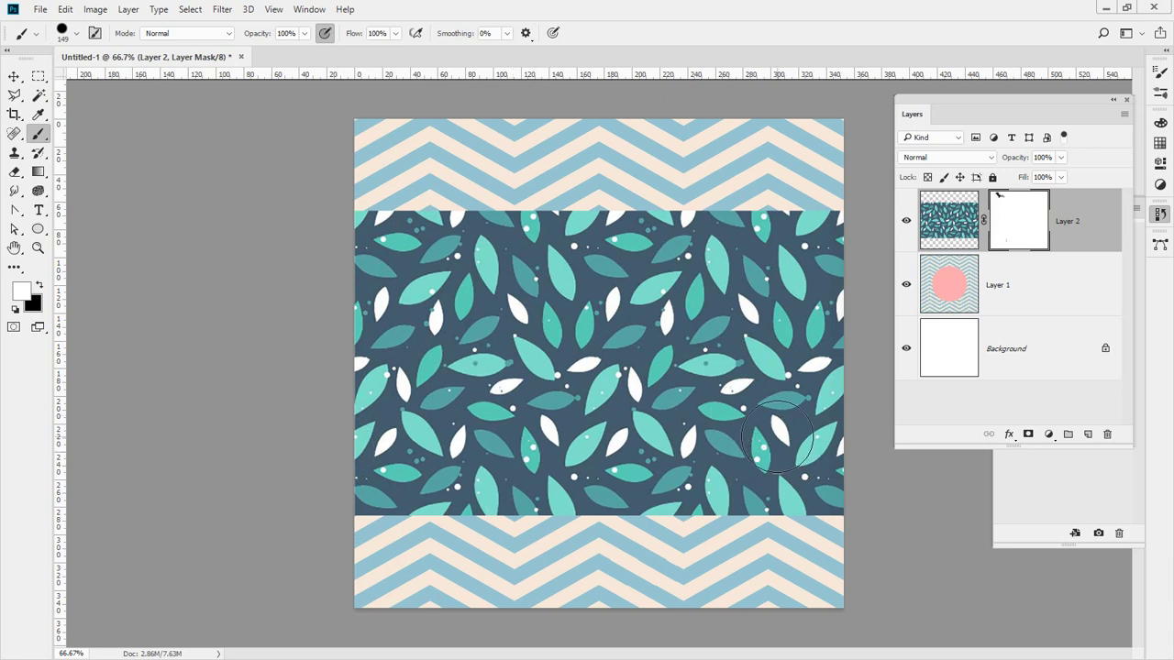
# Paint black on Layer 2's mask across the pattern's middle left to reveal Layer 1, and paint it back with white.
pyautogui.click(40, 285)
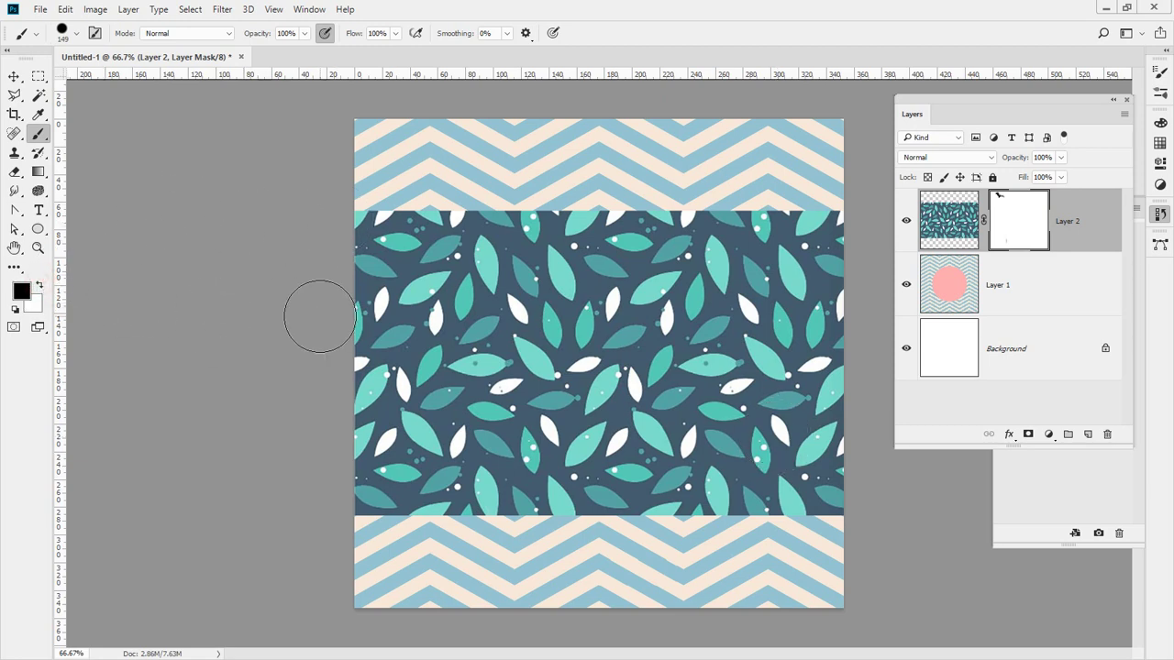
pyautogui.moveTo(320, 316)
pyautogui.mouseDown()
pyautogui.moveTo(592, 334)
pyautogui.moveTo(538, 354)
pyautogui.moveTo(403, 354)
pyautogui.moveTo(343, 385)
pyautogui.moveTo(622, 405)
pyautogui.moveTo(344, 433)
pyautogui.mouseUp()
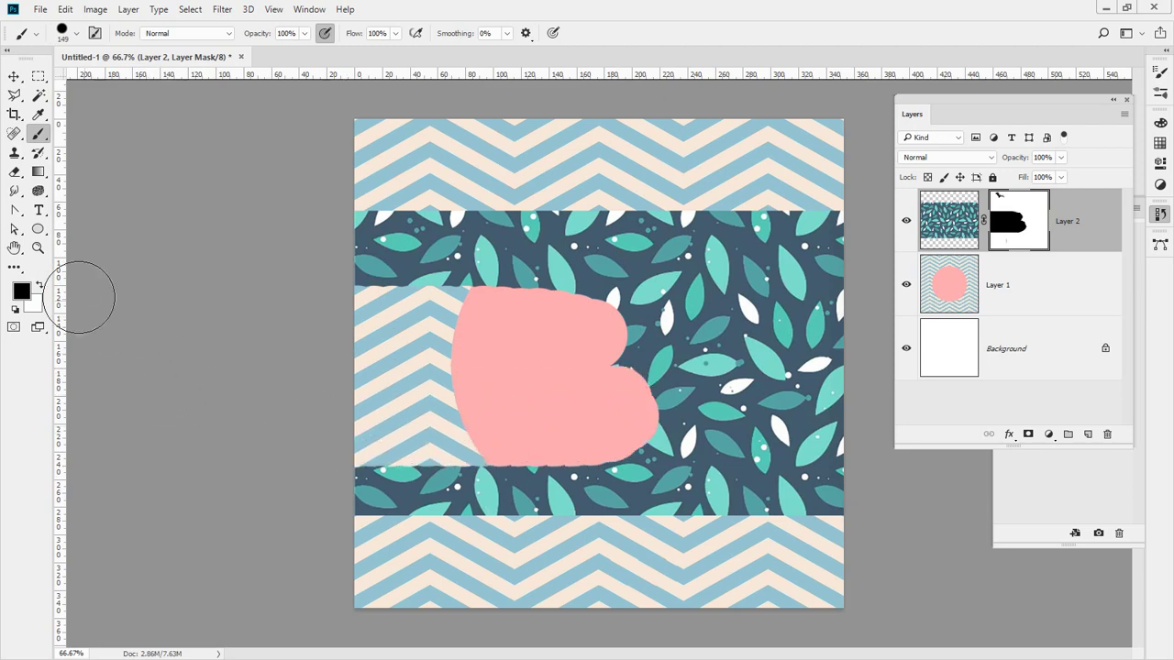
pyautogui.click(40, 286)
pyautogui.moveTo(283, 446)
pyautogui.mouseDown()
pyautogui.moveTo(686, 444)
pyautogui.moveTo(320, 391)
pyautogui.moveTo(712, 378)
pyautogui.moveTo(296, 337)
pyautogui.moveTo(681, 325)
pyautogui.moveTo(306, 272)
pyautogui.mouseUp()
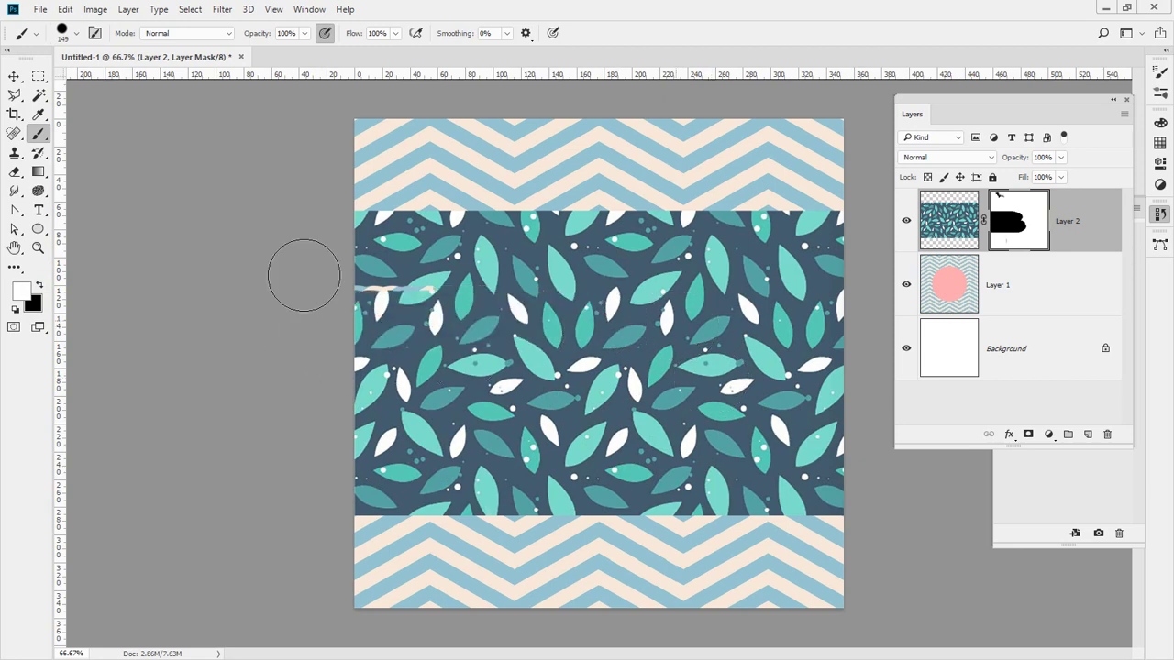
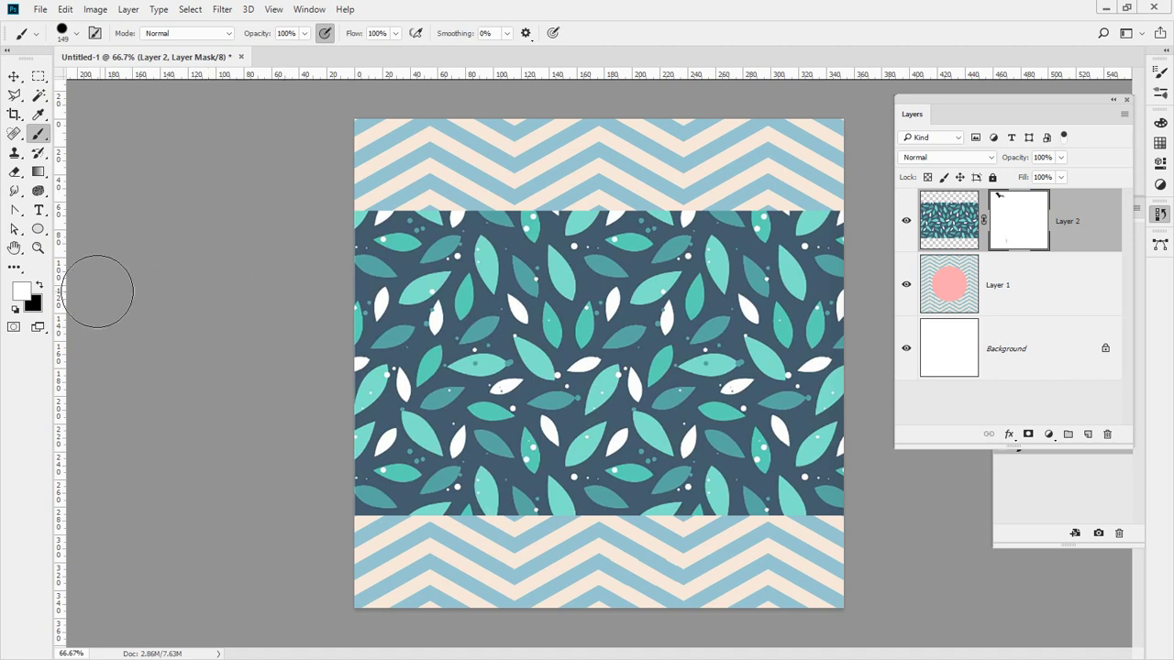
# Hide Layer 2 to expose the full pink circle on Layer 1.
pyautogui.click(906, 221)
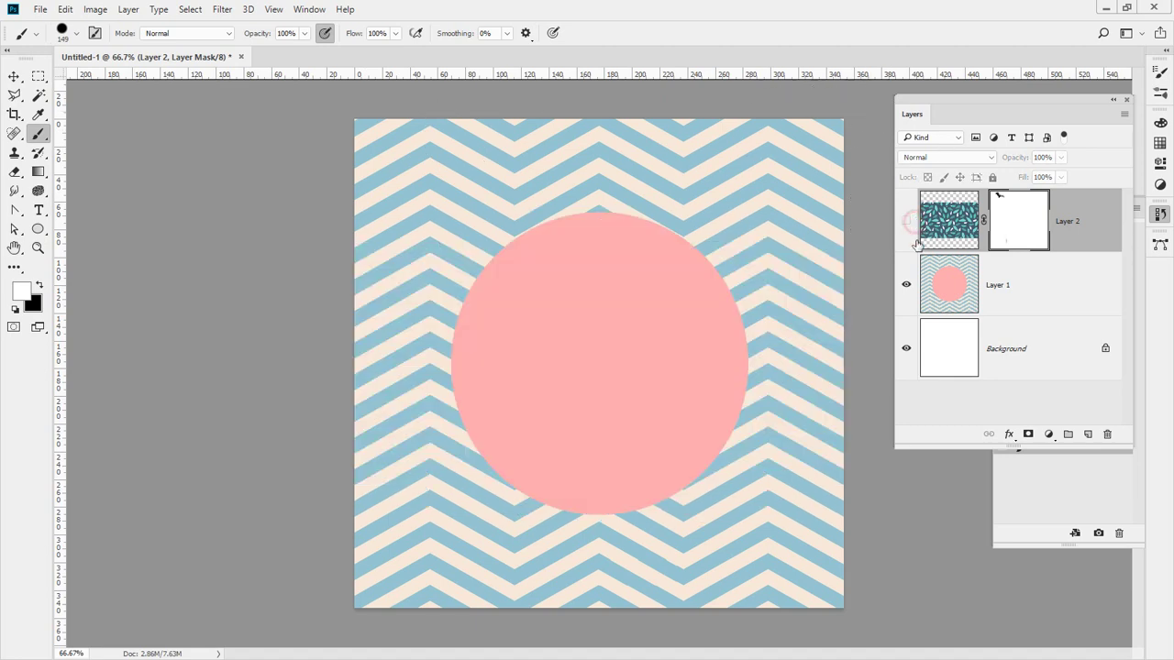
pyautogui.click(575, 287)
pyautogui.click(542, 279)
pyautogui.moveTo(597, 215)
pyautogui.mouseDown()
pyautogui.moveTo(561, 221)
pyautogui.moveTo(505, 251)
pyautogui.moveTo(470, 293)
pyautogui.moveTo(456, 347)
pyautogui.moveTo(454, 423)
pyautogui.moveTo(486, 475)
pyautogui.moveTo(567, 511)
pyautogui.moveTo(645, 505)
pyautogui.moveTo(732, 450)
pyautogui.moveTo(729, 330)
pyautogui.moveTo(685, 245)
pyautogui.moveTo(601, 221)
pyautogui.mouseUp()
pyautogui.moveTo(600, 228); pyautogui.dragTo(501, 309)
pyautogui.moveTo(629, 255)
pyautogui.mouseDown()
pyautogui.moveTo(541, 349)
pyautogui.moveTo(560, 344)
pyautogui.mouseUp()
pyautogui.moveTo(684, 287); pyautogui.dragTo(559, 443)
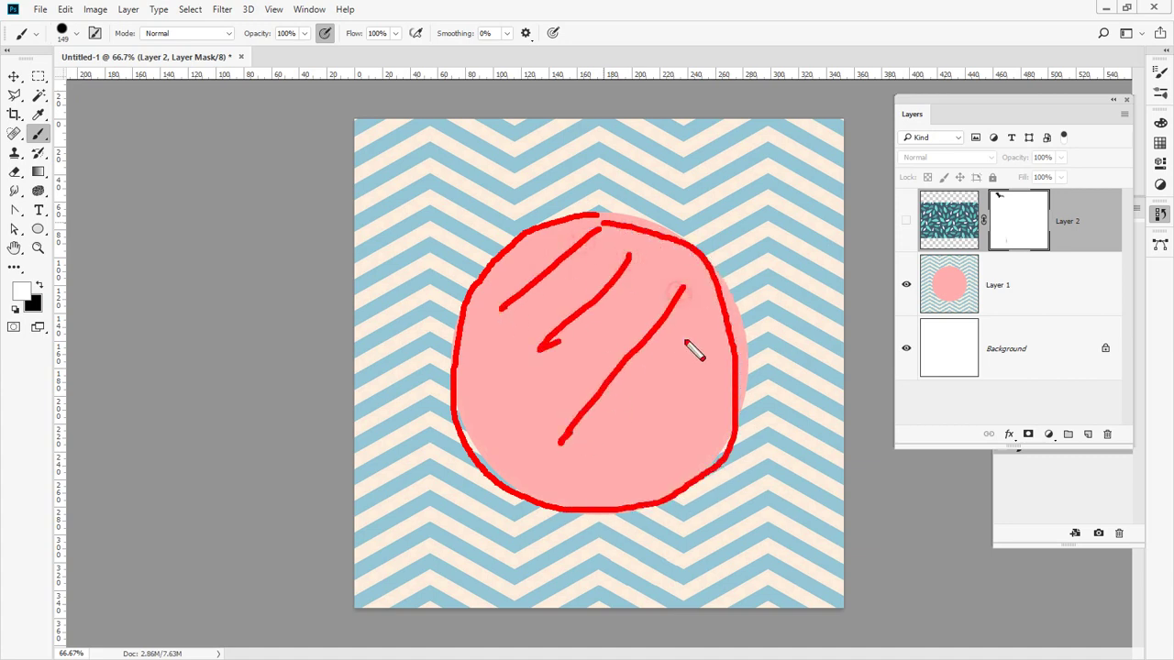
pyautogui.moveTo(683, 345); pyautogui.dragTo(616, 446)
pyautogui.moveTo(730, 199); pyautogui.dragTo(805, 168)
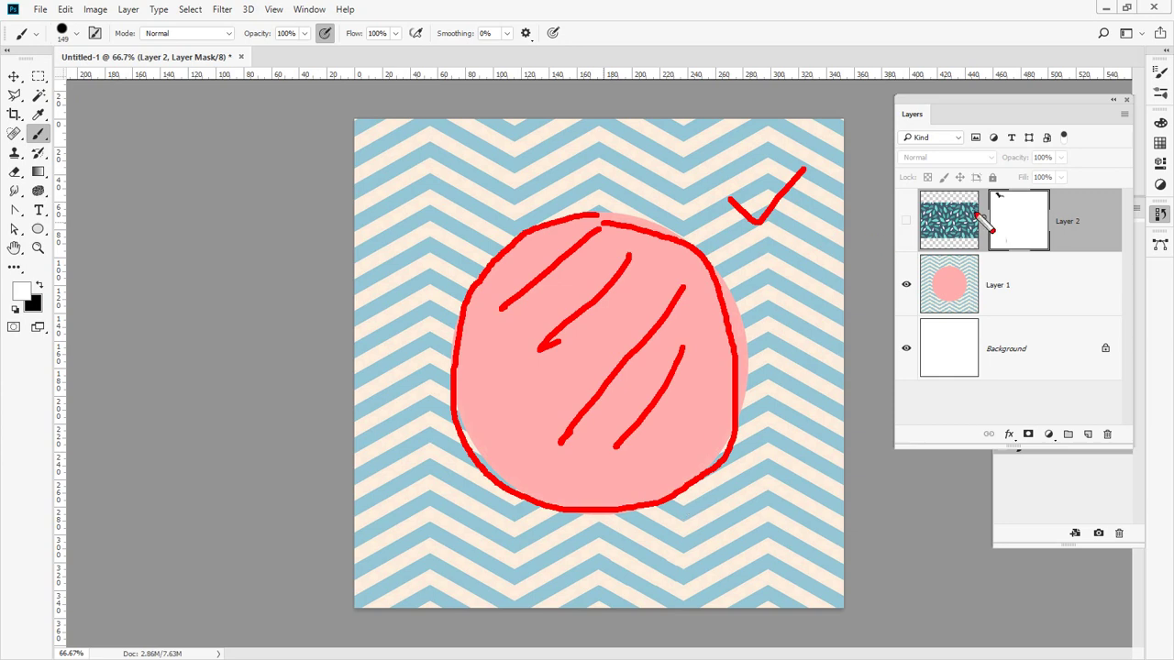
# Show Layer 2 and paint black on its mask all around the circle to hide the leaf pattern outside it.
pyautogui.click(906, 221)
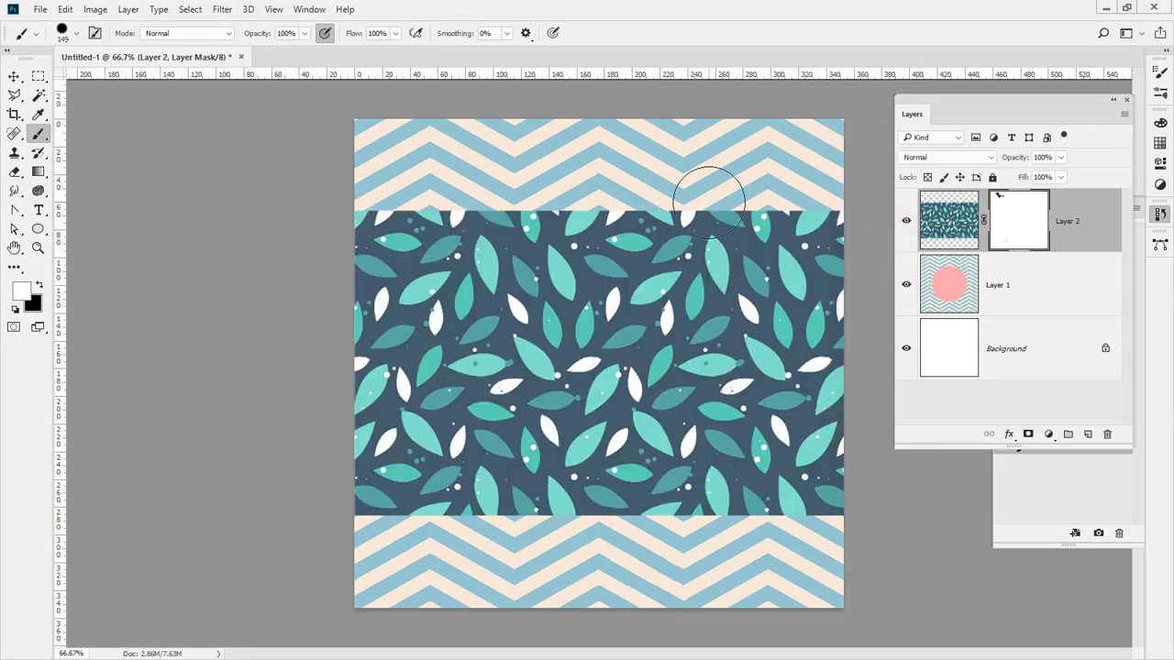
pyautogui.press('x')
pyautogui.moveTo(770, 200)
pyautogui.mouseDown()
pyautogui.moveTo(848, 312)
pyautogui.moveTo(678, 220)
pyautogui.moveTo(754, 292)
pyautogui.moveTo(783, 294)
pyautogui.moveTo(751, 211)
pyautogui.moveTo(788, 304)
pyautogui.moveTo(785, 444)
pyautogui.moveTo(743, 527)
pyautogui.moveTo(778, 339)
pyautogui.moveTo(763, 519)
pyautogui.moveTo(809, 552)
pyautogui.moveTo(831, 463)
pyautogui.moveTo(636, 492)
pyautogui.moveTo(725, 496)
pyautogui.moveTo(583, 516)
pyautogui.moveTo(377, 508)
pyautogui.moveTo(333, 345)
pyautogui.moveTo(379, 352)
pyautogui.moveTo(456, 456)
pyautogui.moveTo(447, 457)
pyautogui.moveTo(408, 309)
pyautogui.moveTo(465, 198)
pyautogui.moveTo(374, 200)
pyautogui.moveTo(377, 287)
pyautogui.moveTo(518, 178)
pyautogui.moveTo(453, 223)
pyautogui.moveTo(427, 271)
pyautogui.moveTo(546, 192)
pyautogui.moveTo(694, 177)
pyautogui.moveTo(534, 187)
pyautogui.moveTo(729, 210)
pyautogui.moveTo(755, 275)
pyautogui.mouseUp()
# Paint white on Layer 2's mask along the circle's upper and upper-left edge to extend the leaf pattern to the rim.
pyautogui.keyDown('ctrl'); pyautogui.click(675, 252); pyautogui.keyUp('ctrl')
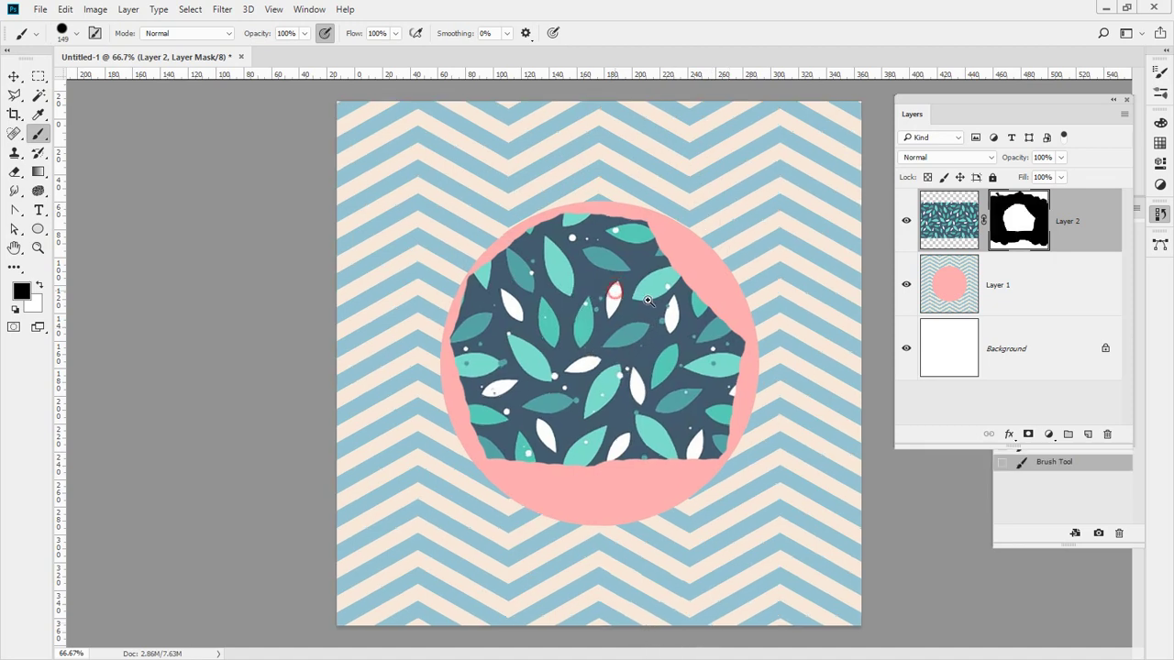
pyautogui.keyDown('ctrl'); pyautogui.click(674, 252); pyautogui.keyUp('ctrl')
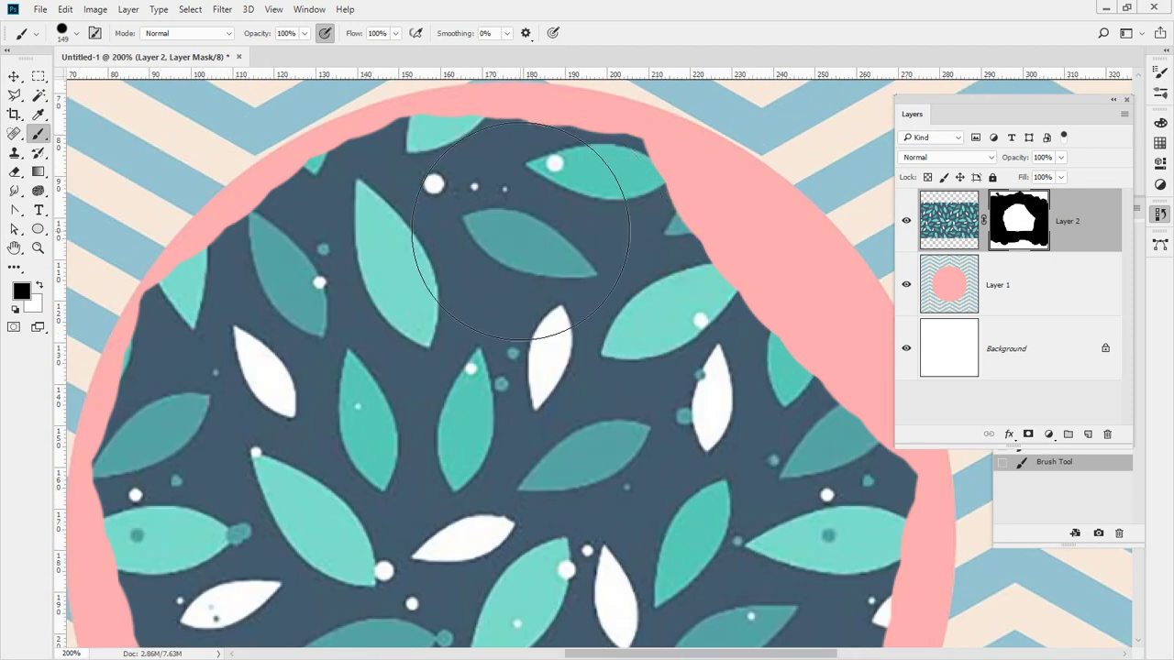
pyautogui.press('x')
pyautogui.moveTo(564, 227); pyautogui.dragTo(583, 277)
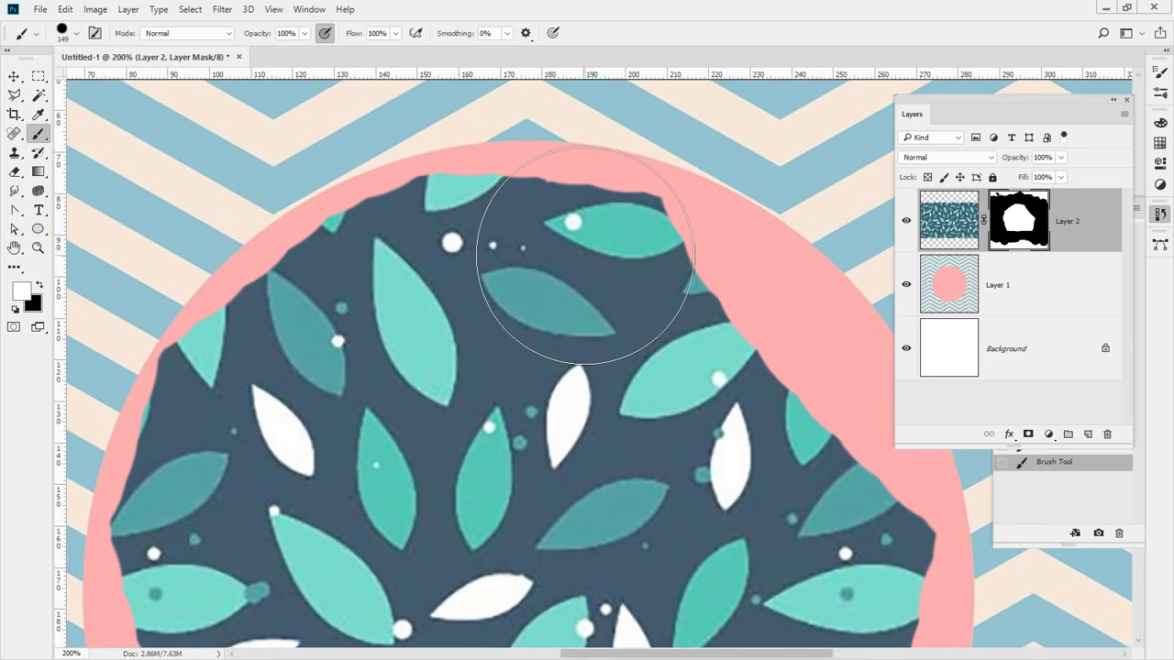
pyautogui.click(583, 257)
pyautogui.click(532, 261)
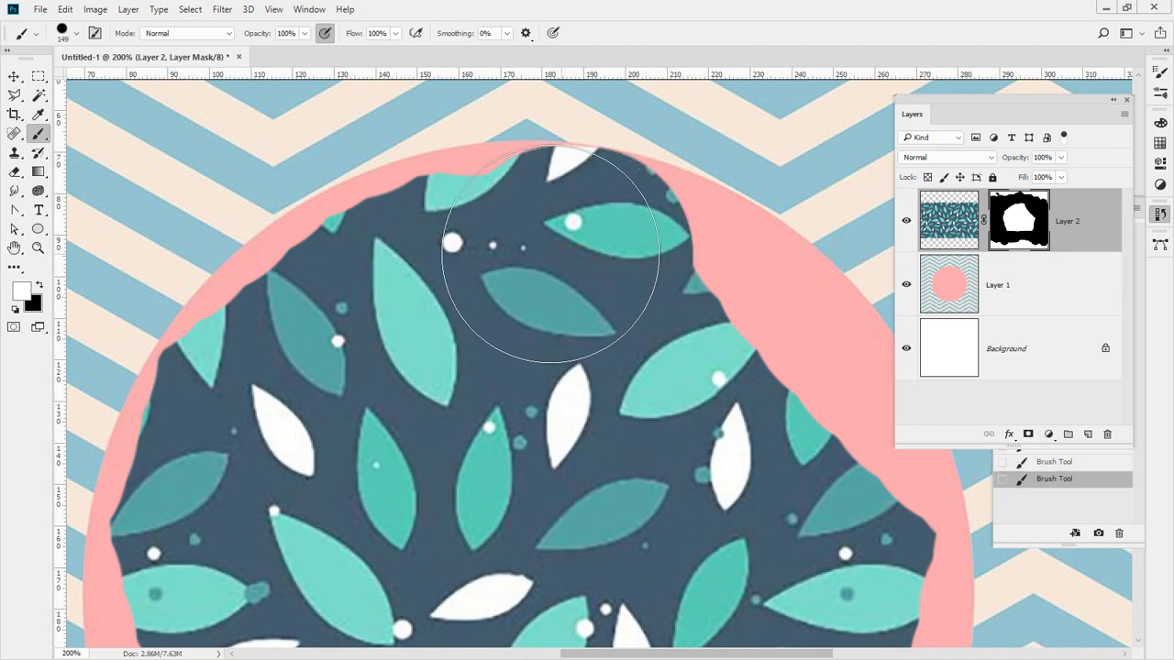
pyautogui.click(519, 254)
pyautogui.click(500, 254)
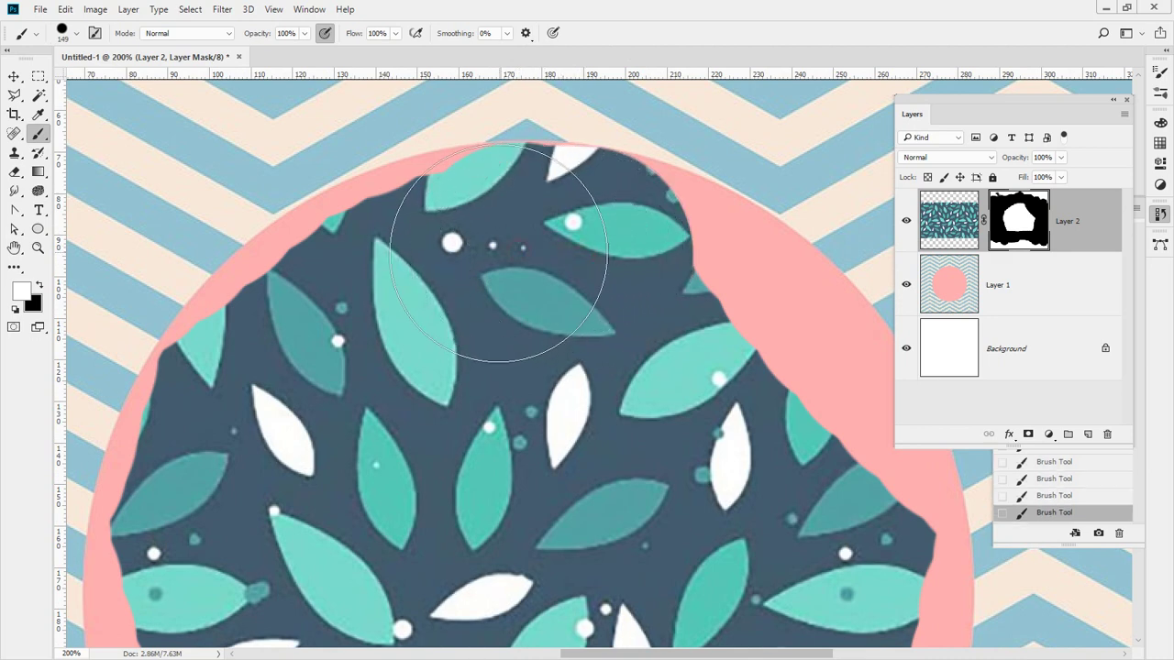
pyautogui.click(463, 257)
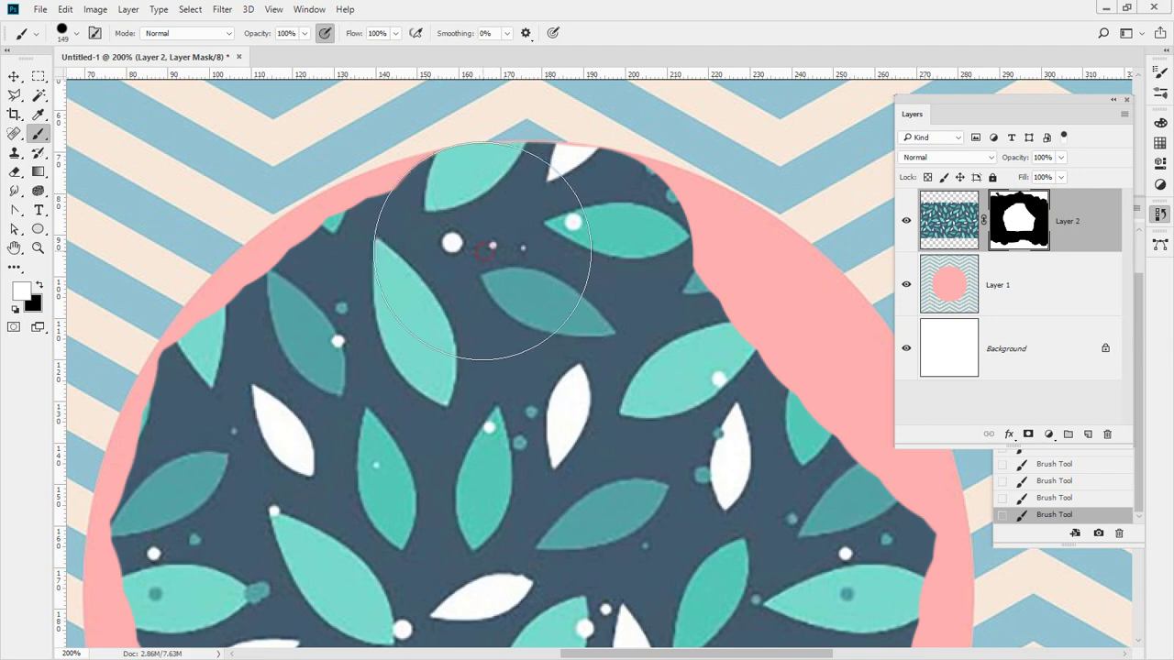
pyautogui.click(447, 259)
pyautogui.click(420, 268)
pyautogui.click(395, 278)
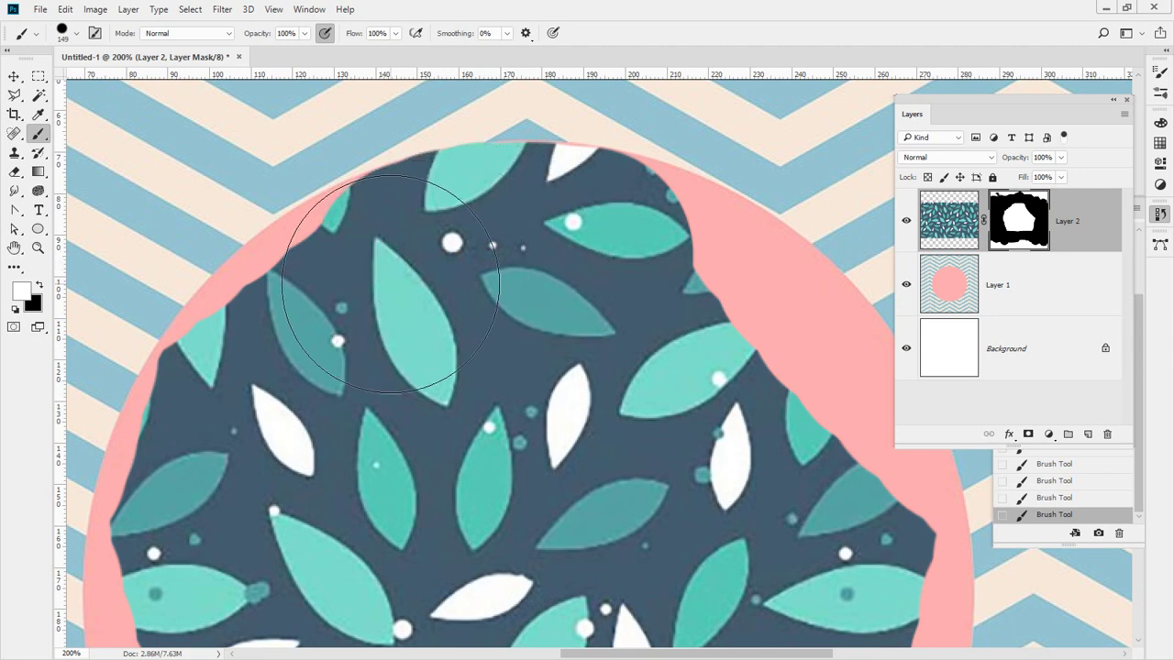
pyautogui.click(372, 289)
pyautogui.click(340, 340)
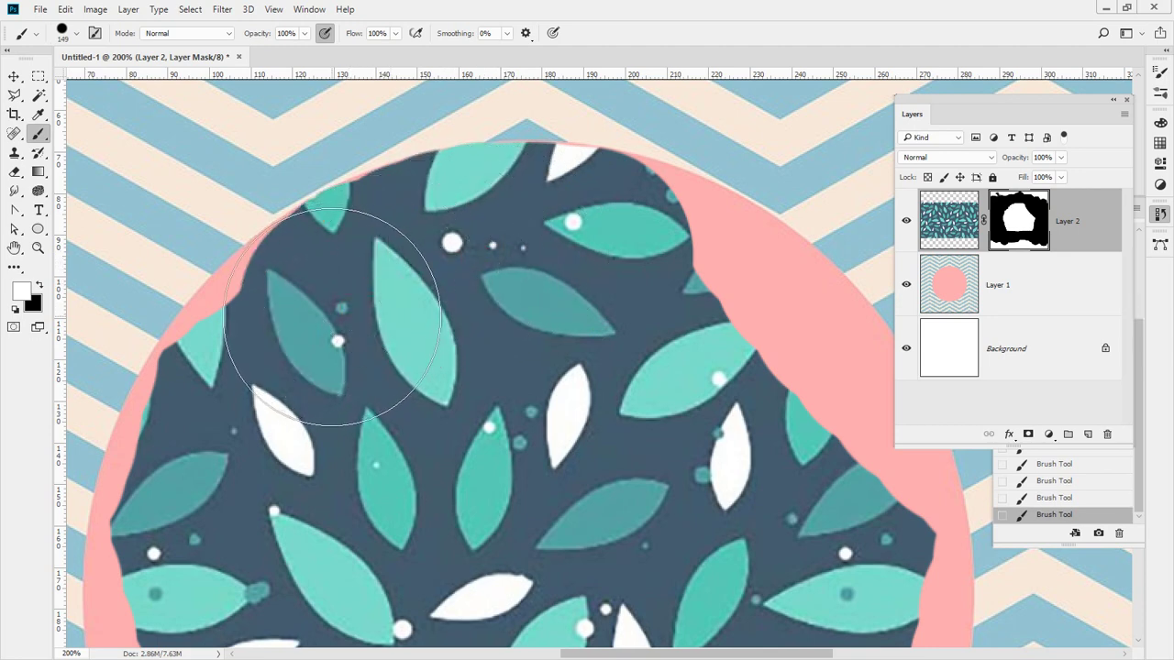
pyautogui.click(317, 332)
pyautogui.click(310, 335)
pyautogui.click(296, 342)
pyautogui.click(281, 355)
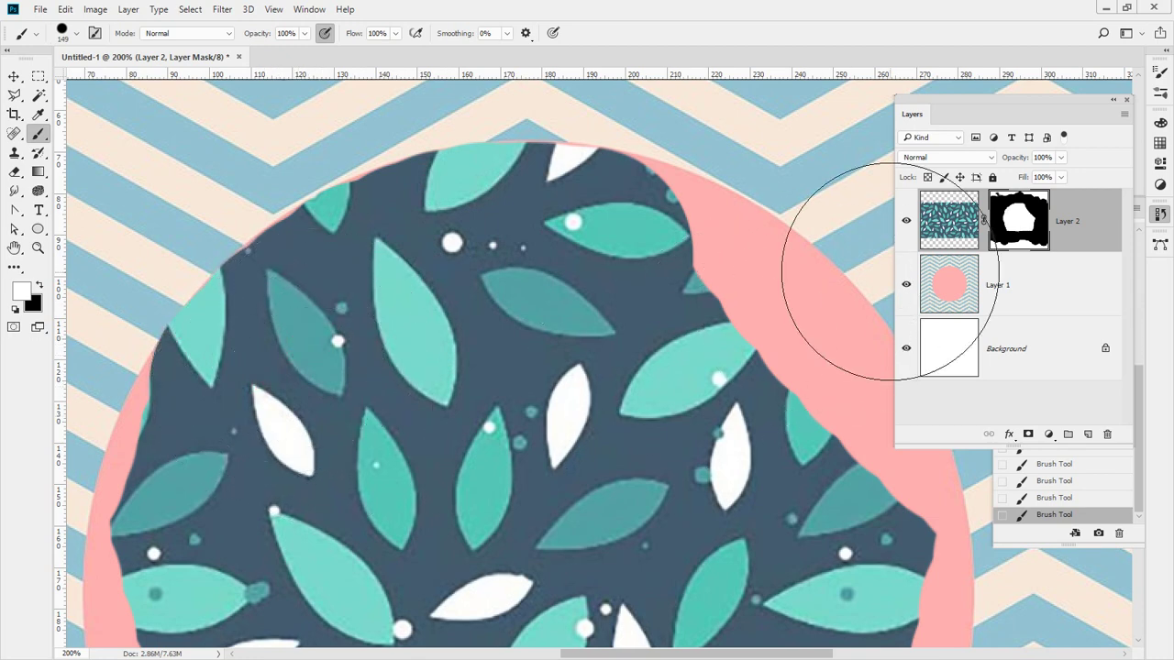
# Hide Layer 2, select the pink circle on Layer 1 with the Magic Wand, and show Layer 2 again.
pyautogui.click(906, 221)
pyautogui.press('w')
pyautogui.click(596, 270)
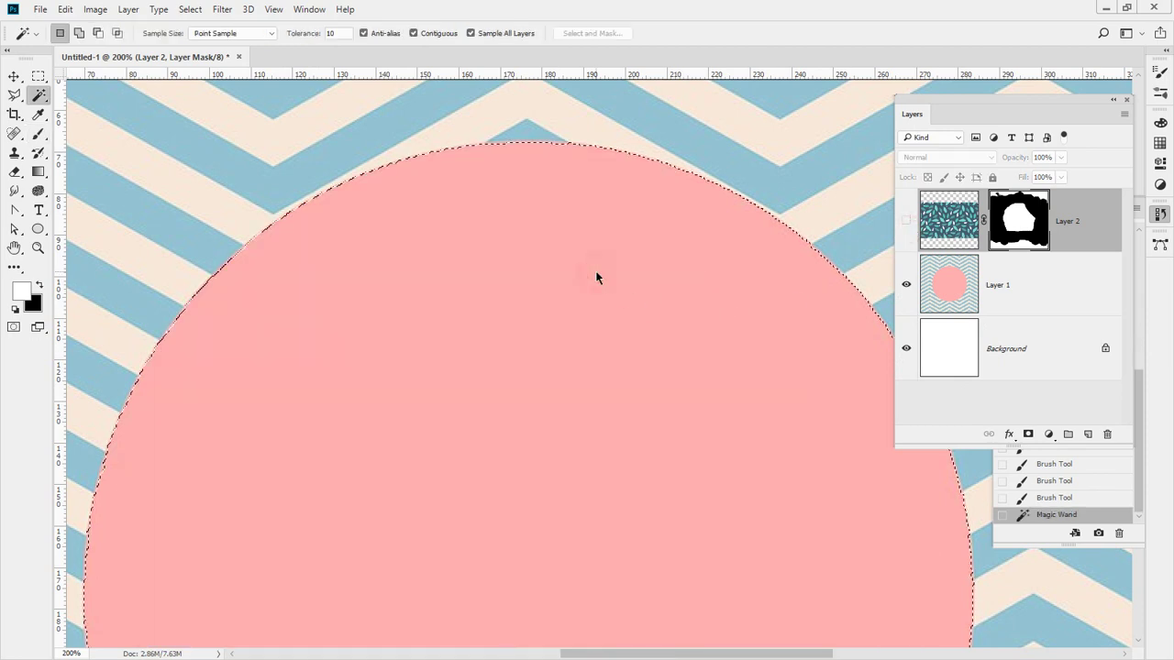
pyautogui.click(906, 221)
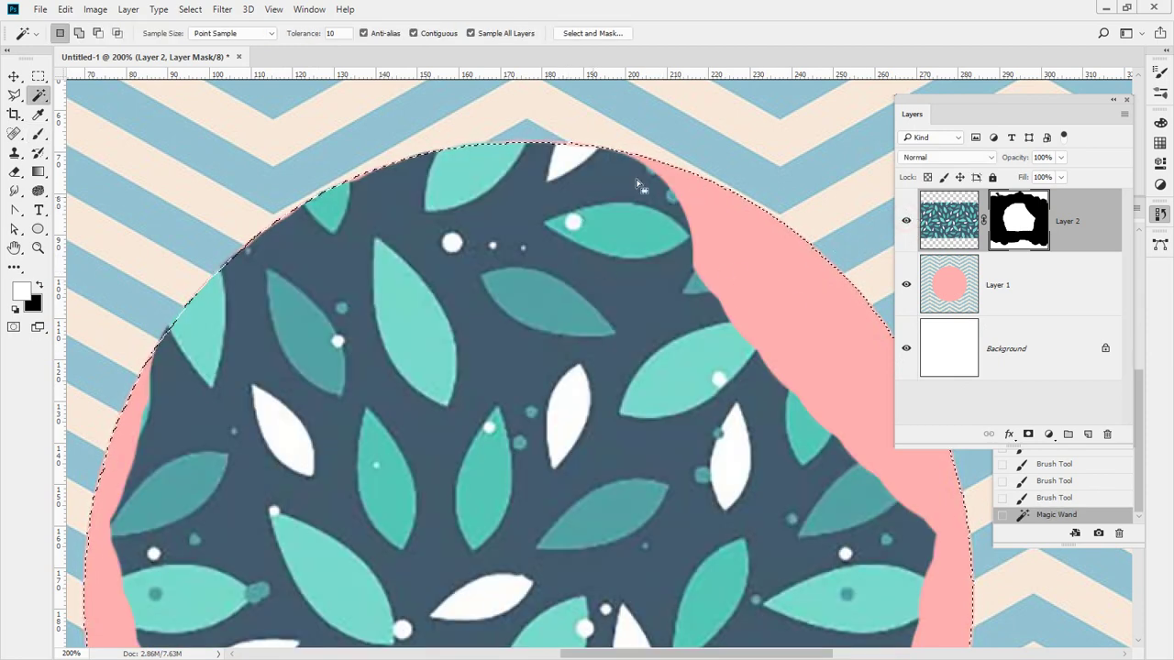
# Brush white on Layer 2's mask inside the circular selection until the leaf pattern fills the whole circle.
pyautogui.press('b')
pyautogui.moveTo(679, 250)
pyautogui.mouseDown()
pyautogui.moveTo(835, 124)
pyautogui.moveTo(507, 114)
pyautogui.moveTo(275, 367)
pyautogui.moveTo(110, 587)
pyautogui.mouseUp()
pyautogui.scroll(-5, 204, 642)
pyautogui.hscroll(-1, 204, 642)
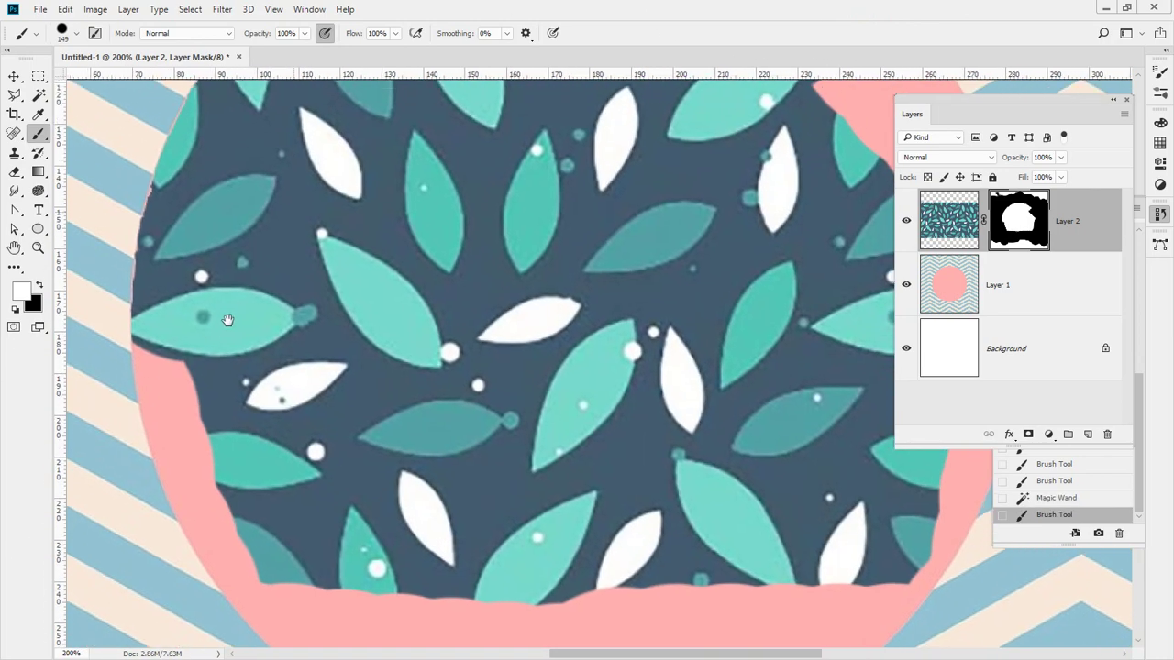
pyautogui.moveTo(213, 640)
pyautogui.mouseDown()
pyautogui.moveTo(285, 498)
pyautogui.moveTo(383, 505)
pyautogui.moveTo(495, 613)
pyautogui.mouseUp()
pyautogui.moveTo(532, 467); pyautogui.dragTo(384, 223)
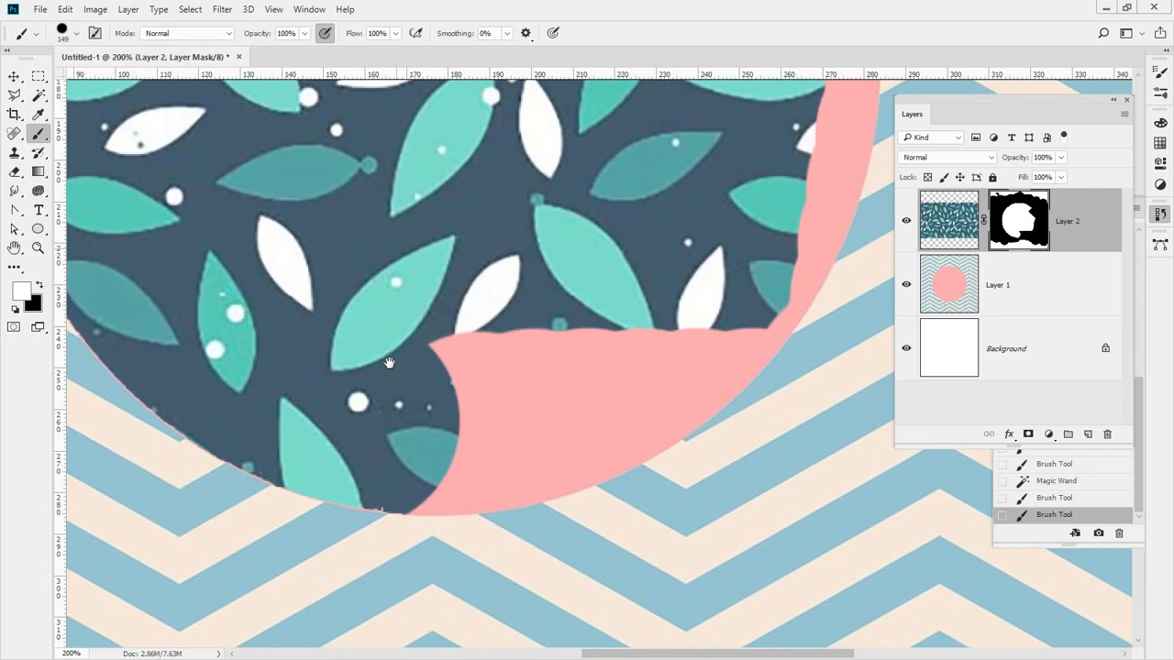
pyautogui.moveTo(392, 336)
pyautogui.mouseDown()
pyautogui.moveTo(633, 501)
pyautogui.moveTo(786, 222)
pyautogui.moveTo(668, 550)
pyautogui.moveTo(635, 287)
pyautogui.moveTo(694, 263)
pyautogui.moveTo(596, 128)
pyautogui.moveTo(601, 248)
pyautogui.moveTo(612, 266)
pyautogui.mouseUp()
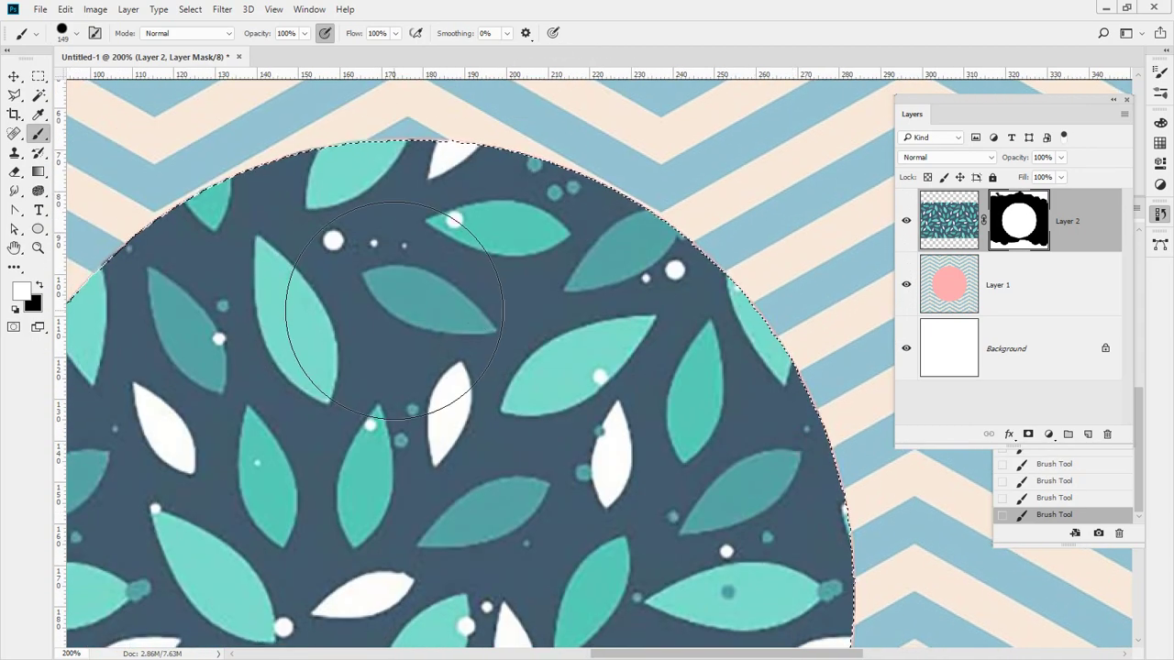
pyautogui.doubleClick(37, 247)
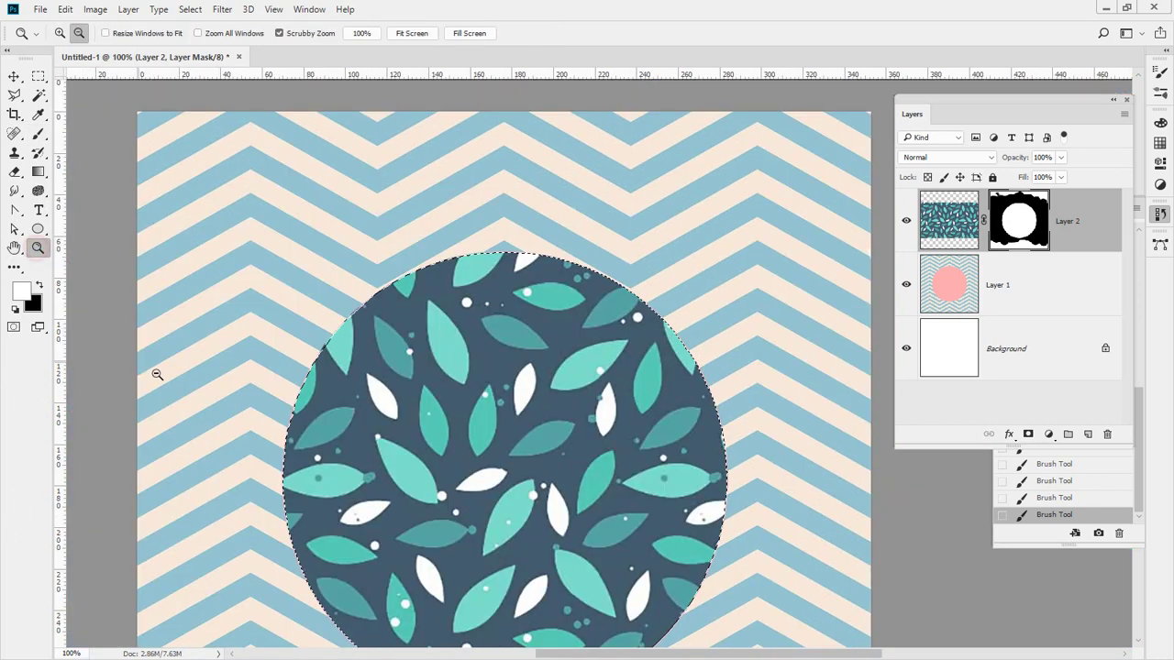
pyautogui.moveTo(516, 456); pyautogui.dragTo(502, 294)
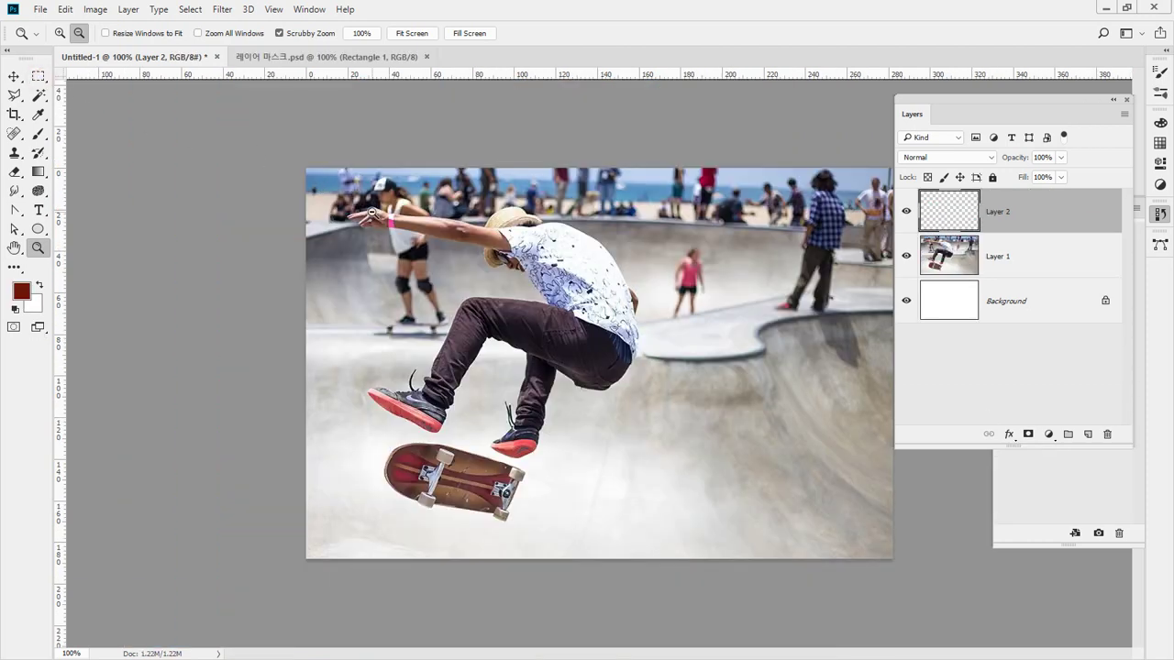
# In the skateboarder document, draw a rectangular selection around the jumping skater, reaching down to the middle of the skateboard.
pyautogui.click(39, 76)
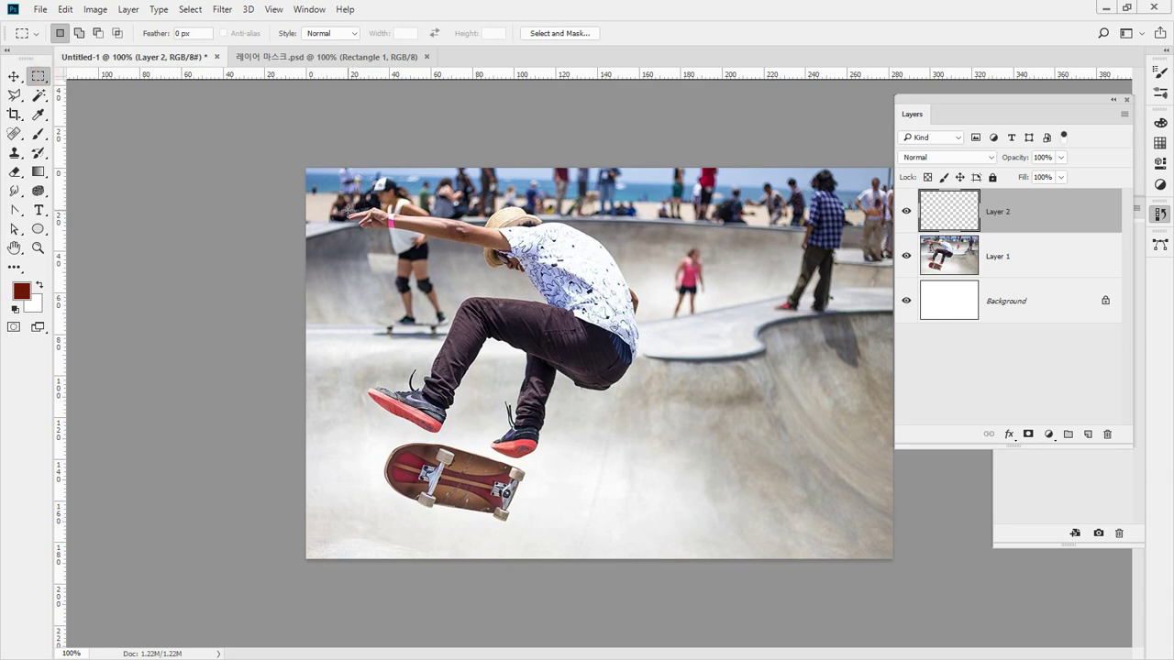
pyautogui.moveTo(349, 213); pyautogui.dragTo(641, 483)
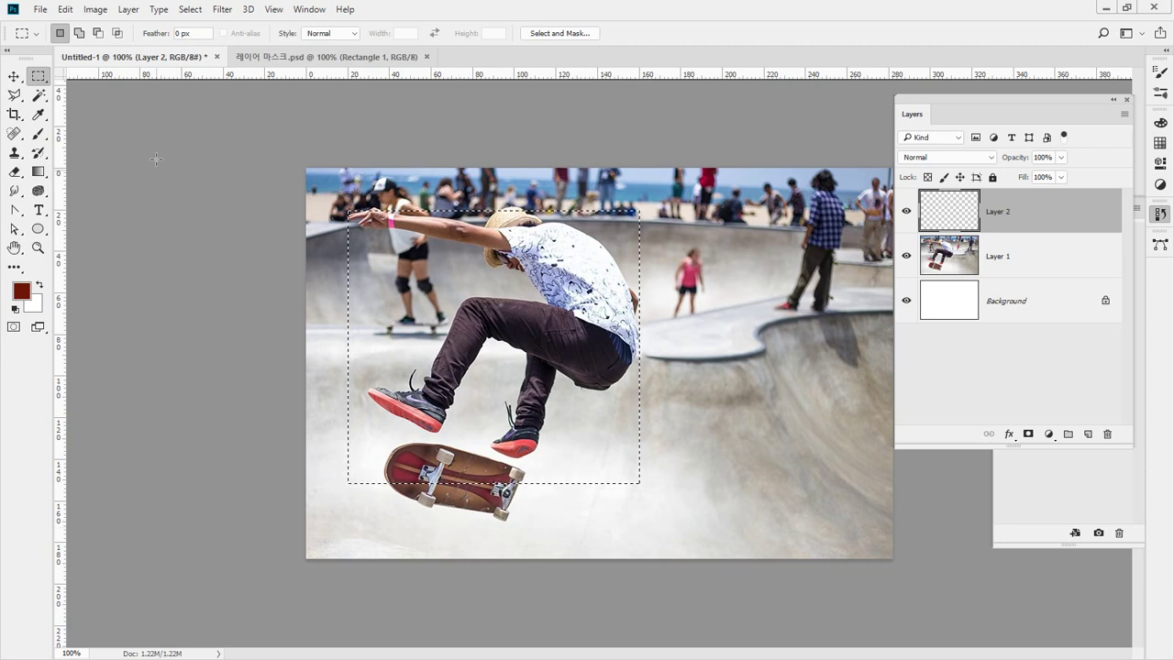
# Try modifying the rectangular selection into a border 10 pixels wide.
pyautogui.click(188, 10)
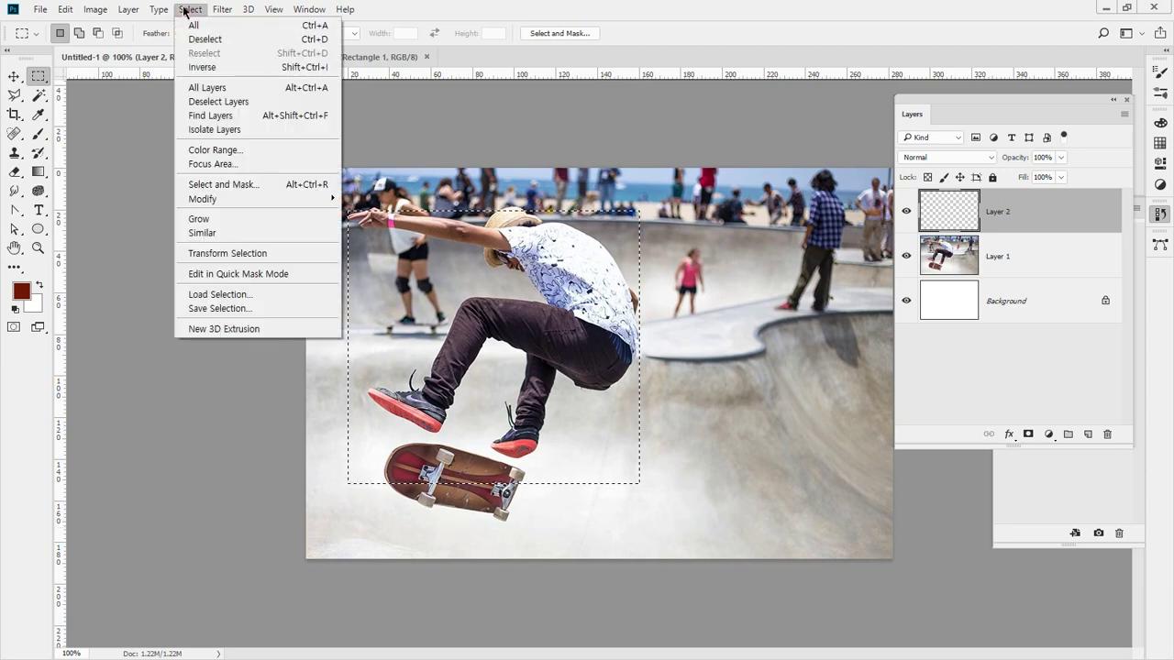
pyautogui.moveTo(207, 204)
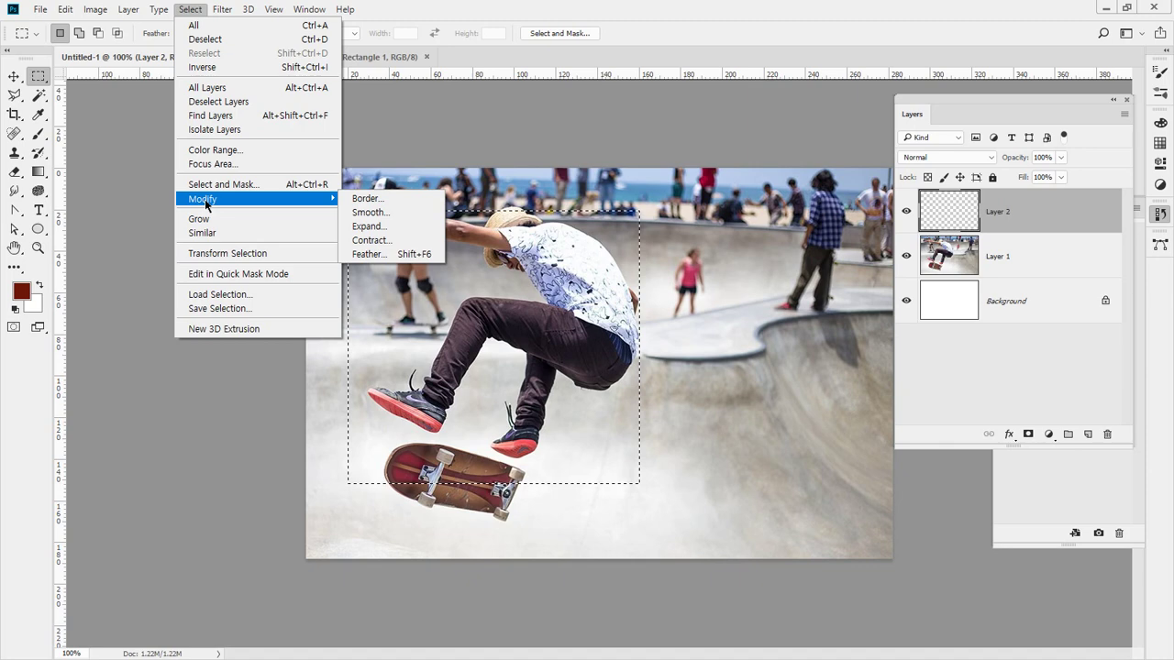
pyautogui.click(403, 200)
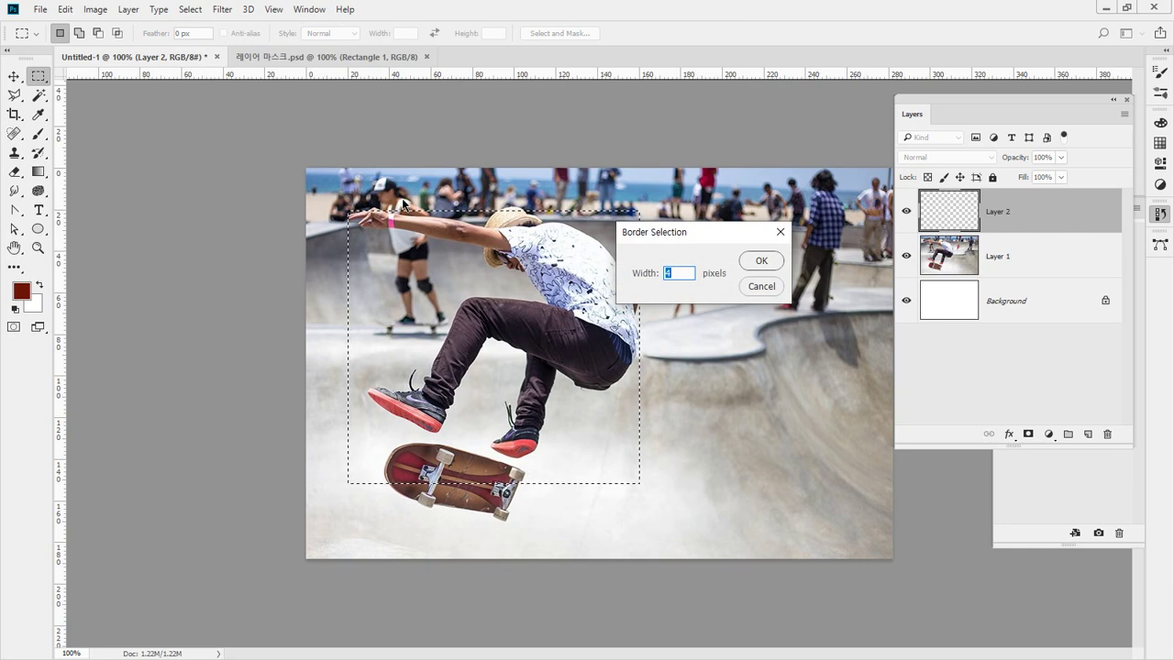
pyautogui.write('10')
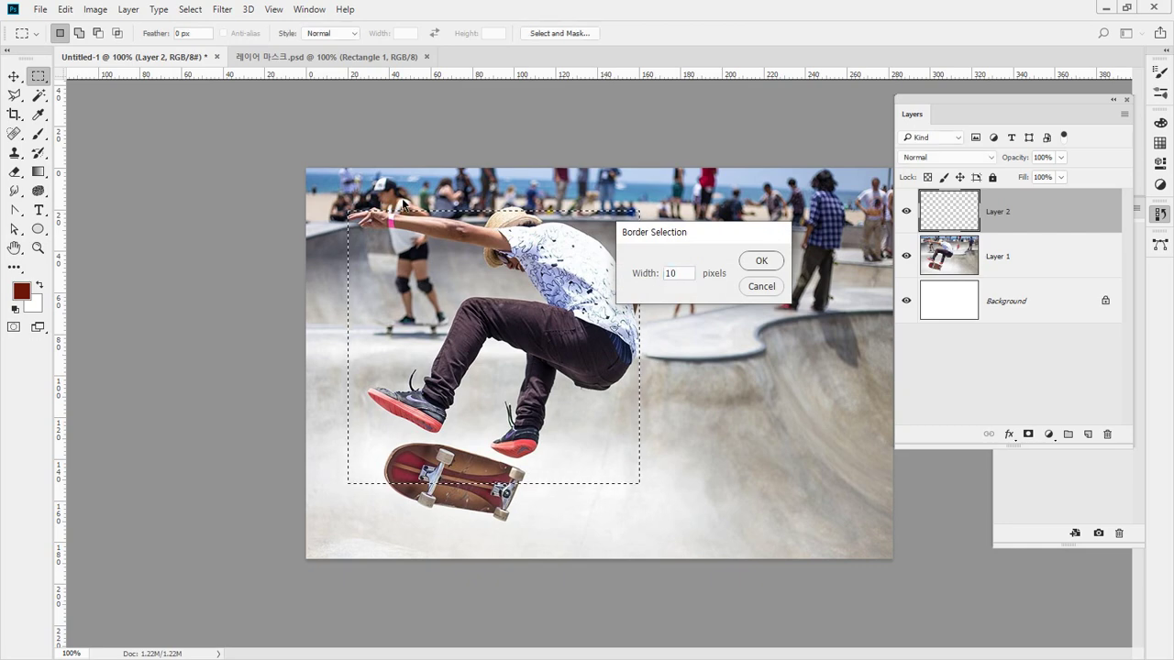
pyautogui.press('Return')
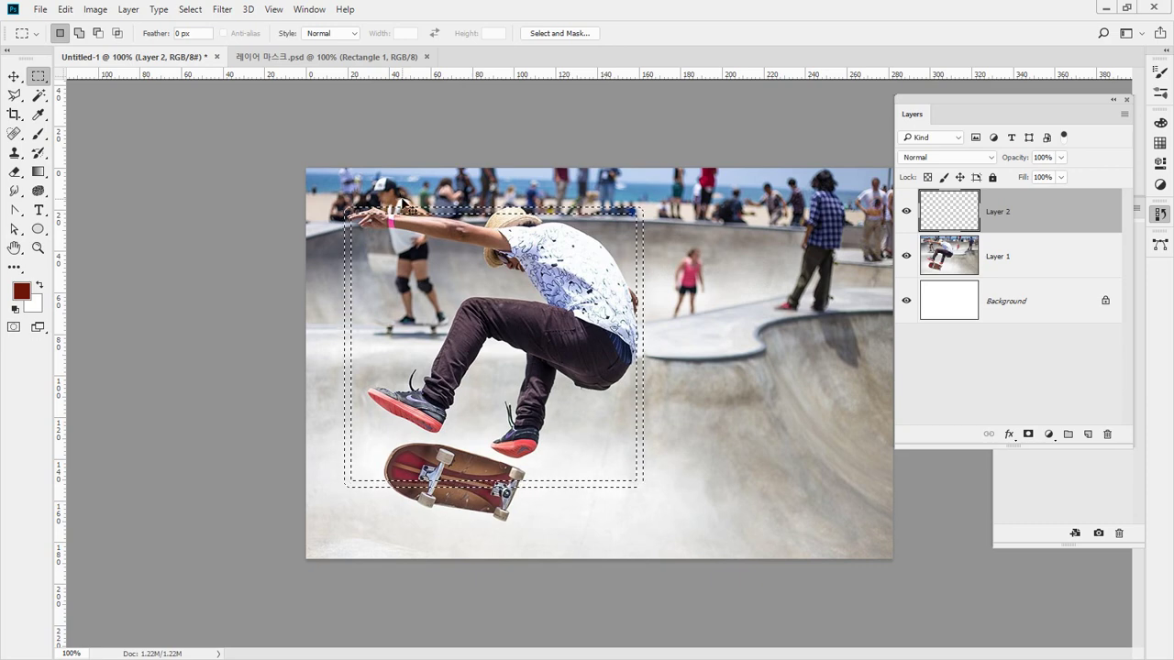
pyautogui.click(192, 10)
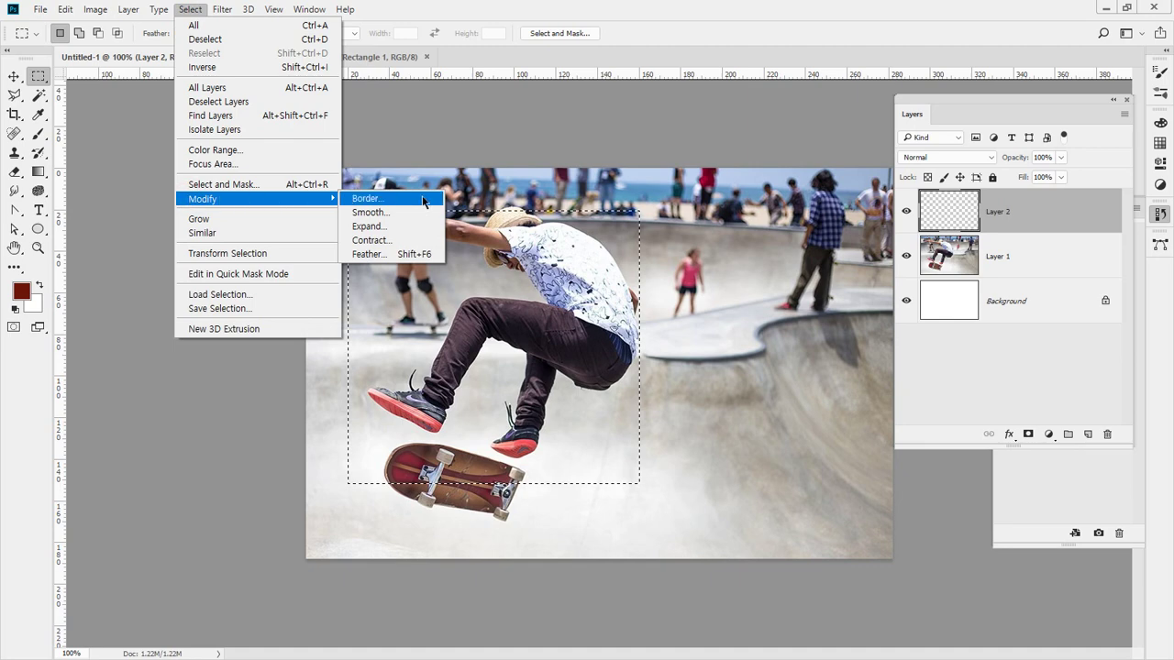
pyautogui.click(367, 199)
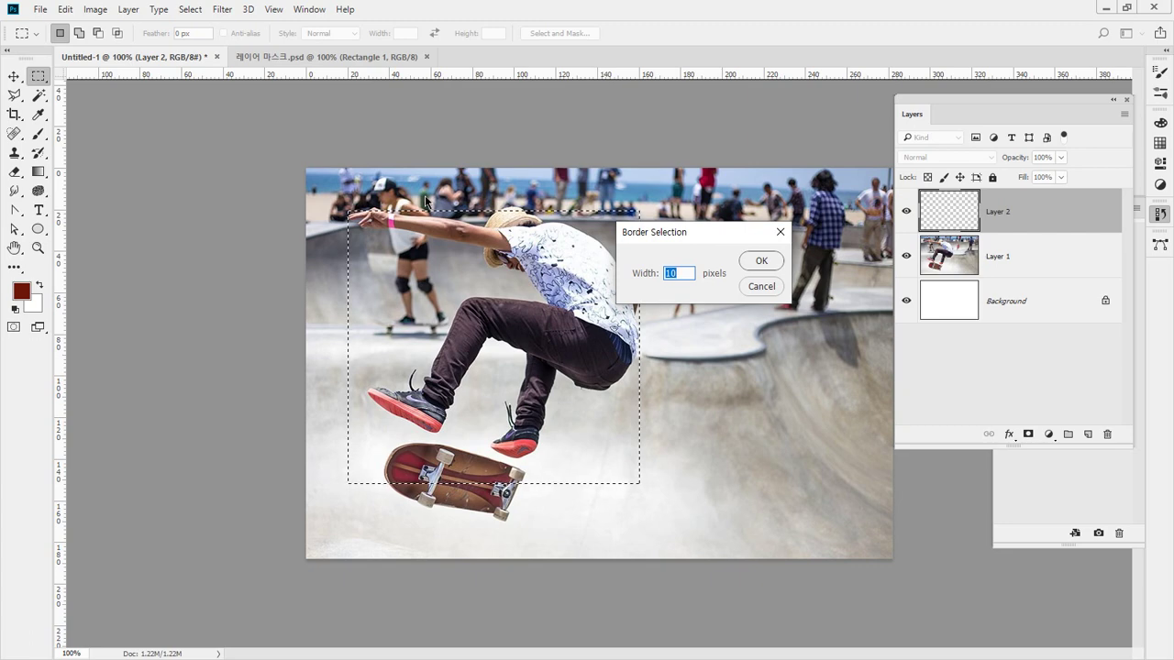
pyautogui.press('Return')
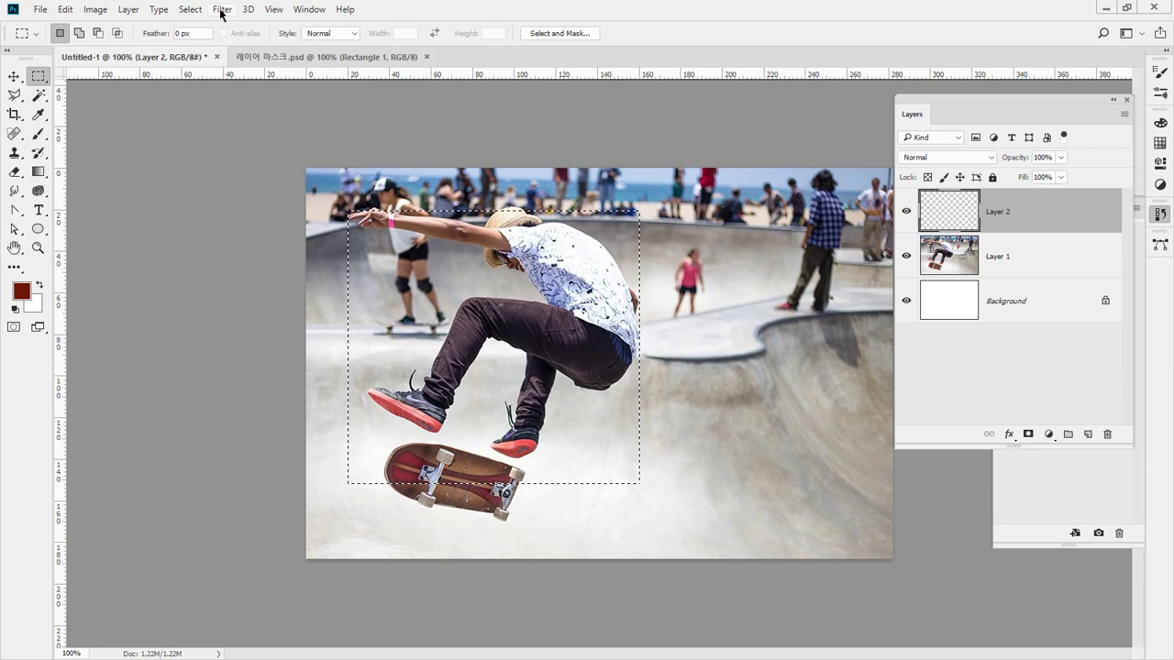
# Look at the red frame example in 레이어 마스크.psd and return to the untitled skateboarder document.
pyautogui.hotkey('ctrl', 'Tab')
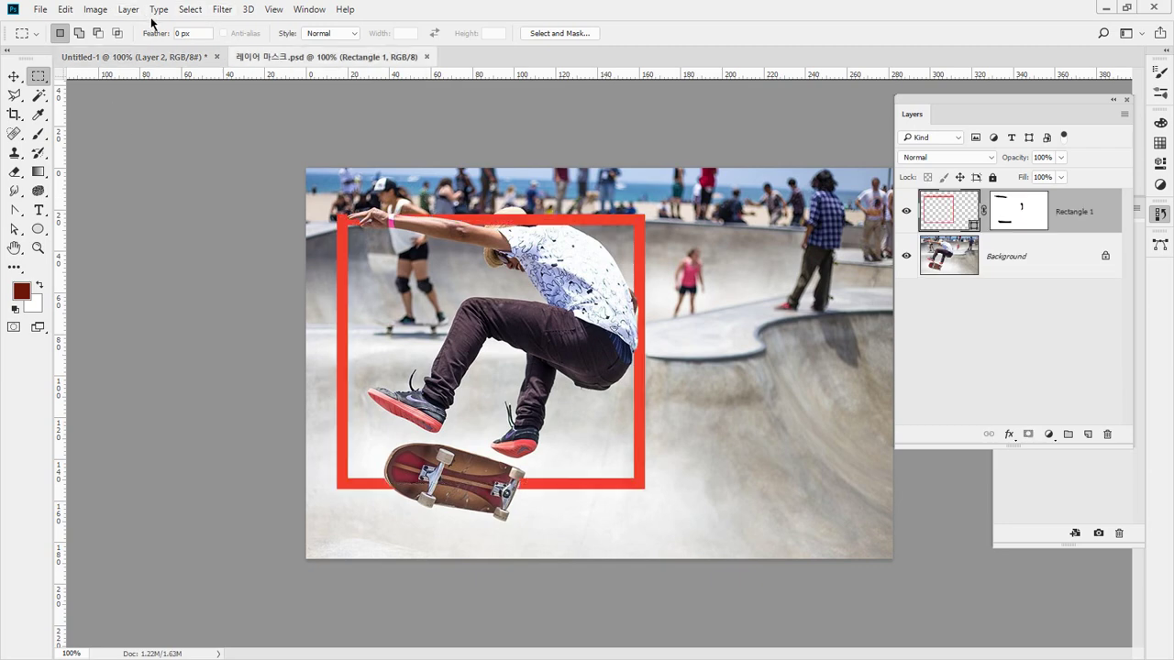
pyautogui.click(187, 11)
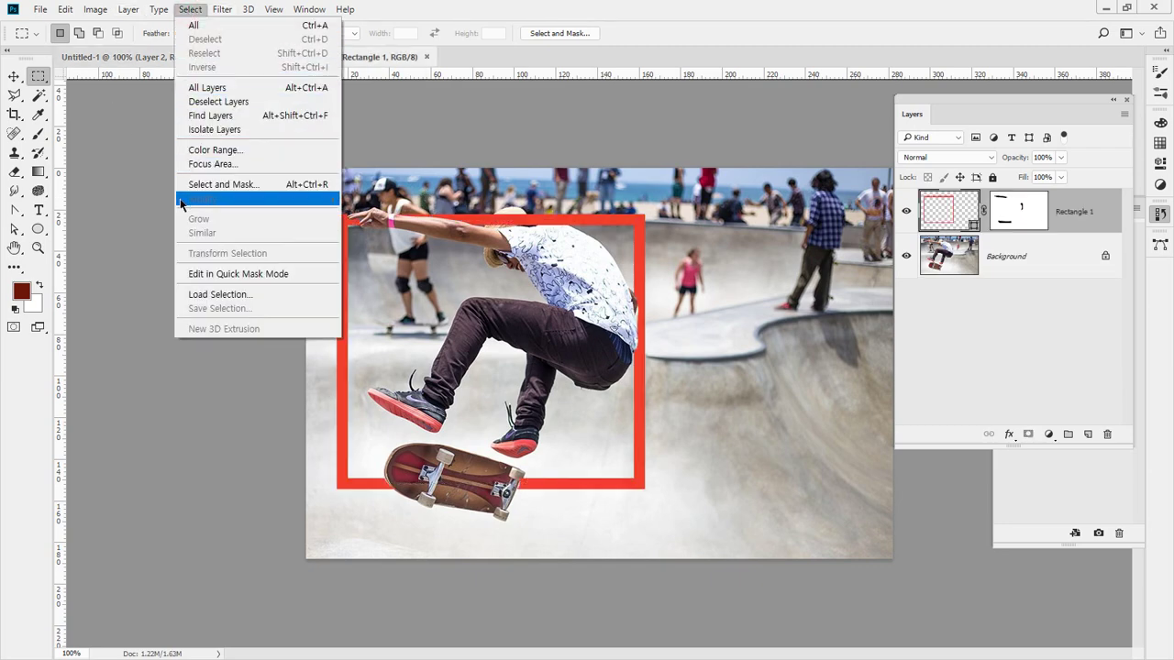
pyautogui.click(642, 41)
pyautogui.click(134, 57)
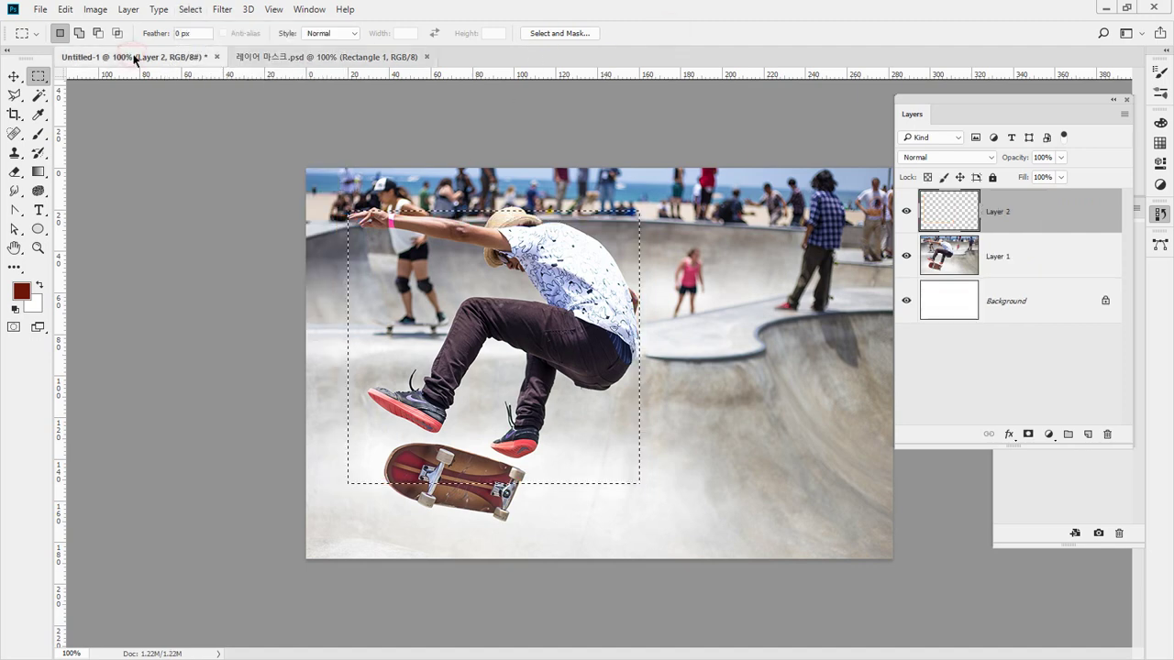
# Smooth the rectangular selection's corners with a sample radius of 10 pixels.
pyautogui.click(185, 10)
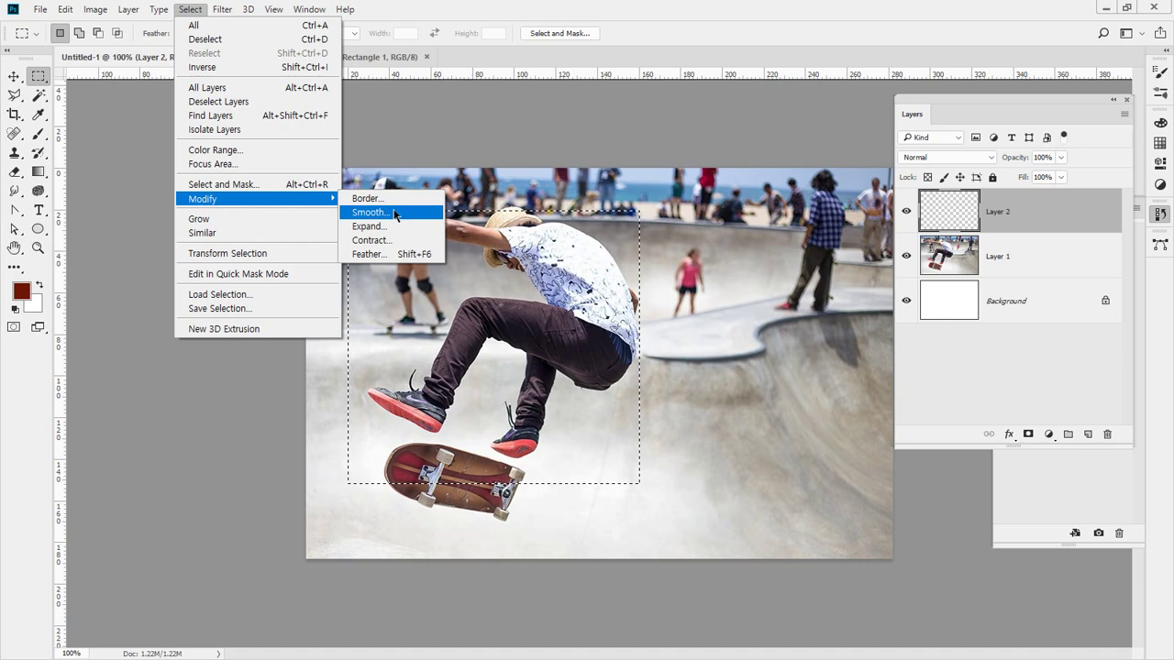
pyautogui.click(394, 212)
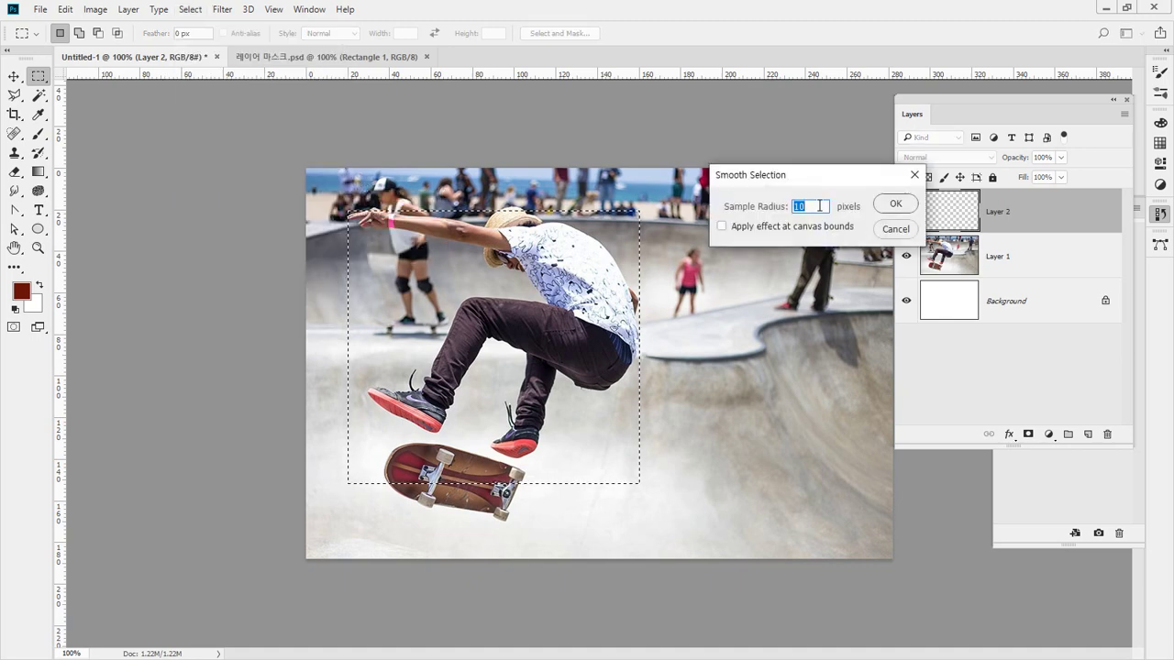
pyautogui.click(894, 205)
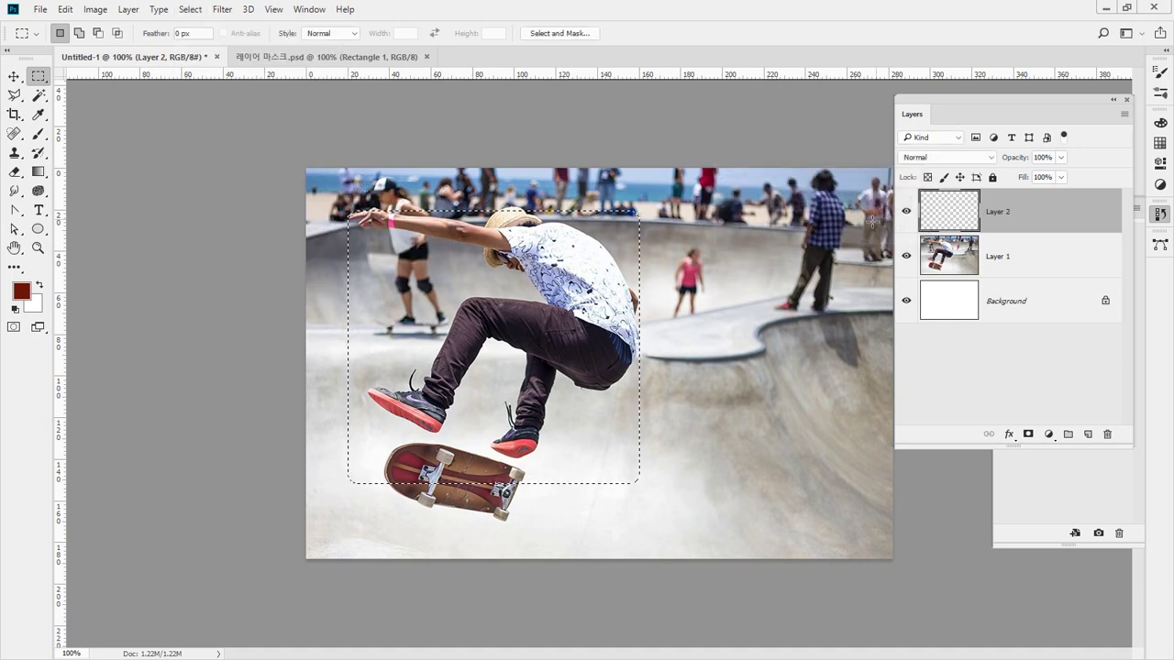
# Brush dark red on Layer 2 into the selection's upper-right corner to examine its smoothed edge up close.
pyautogui.click(37, 134)
pyautogui.moveTo(645, 247)
pyautogui.mouseDown()
pyautogui.moveTo(637, 182)
pyautogui.moveTo(655, 248)
pyautogui.mouseUp()
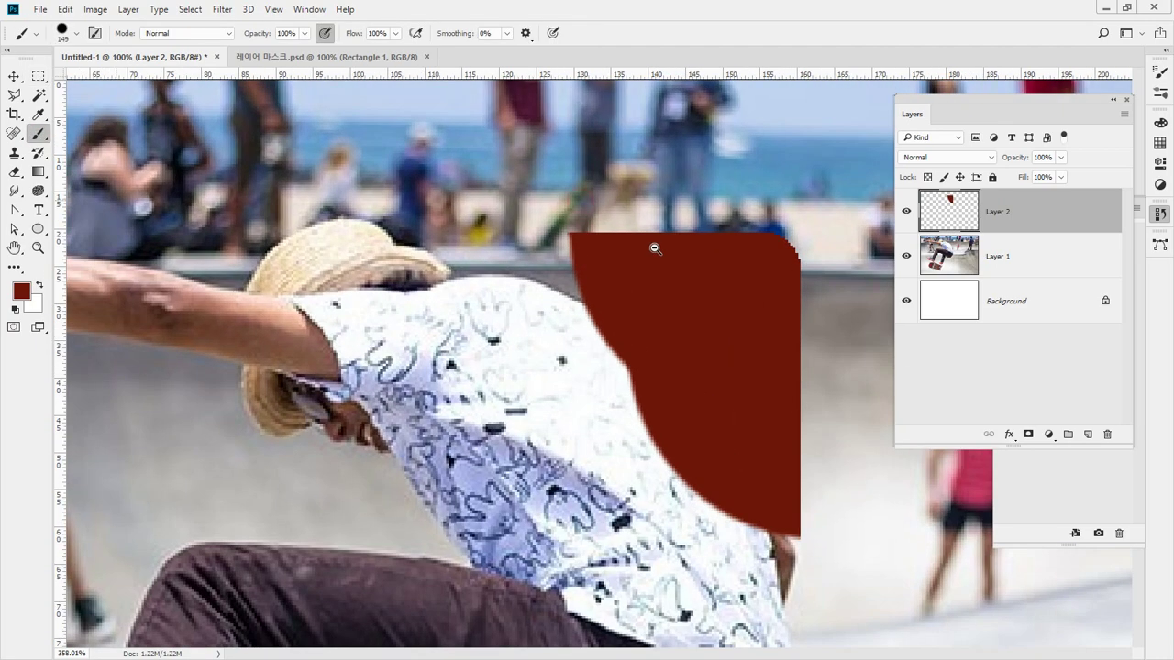
# Revert the brush stroke and the smoothing to restore the plain rectangular marquee, and close 레이어 마스크.psd.
pyautogui.moveTo(762, 243)
pyautogui.mouseDown()
pyautogui.moveTo(727, 230)
pyautogui.moveTo(783, 275)
pyautogui.moveTo(721, 229)
pyautogui.moveTo(712, 238)
pyautogui.moveTo(735, 255)
pyautogui.mouseUp()
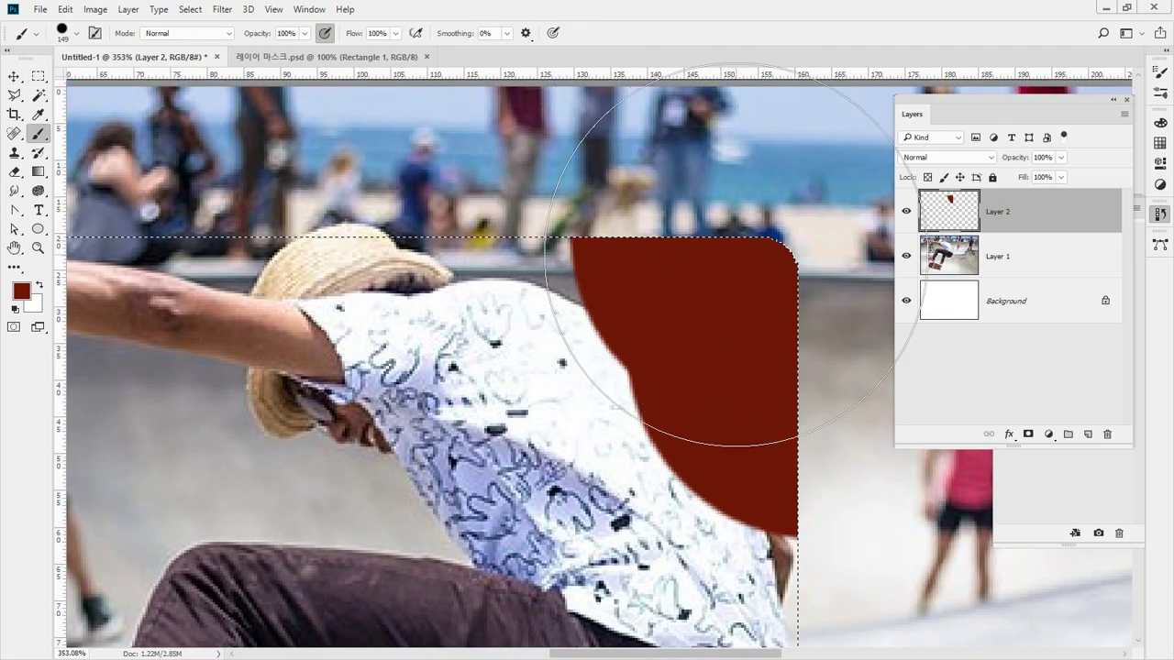
pyautogui.press('Delete')
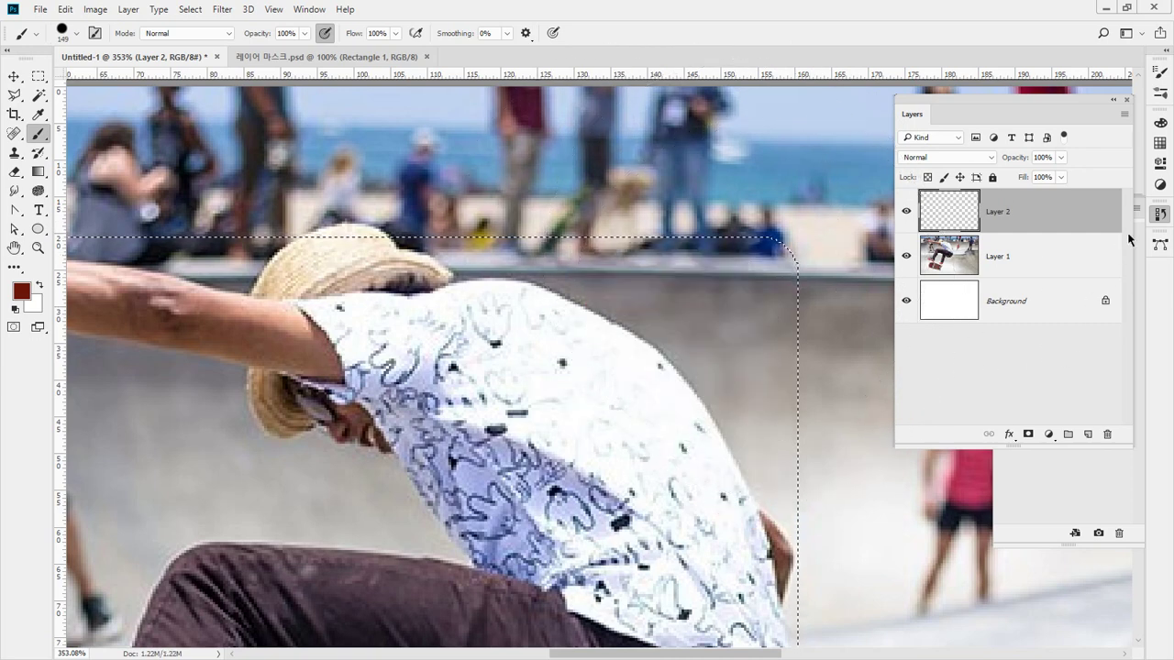
pyautogui.click(1161, 215)
pyautogui.click(1161, 216)
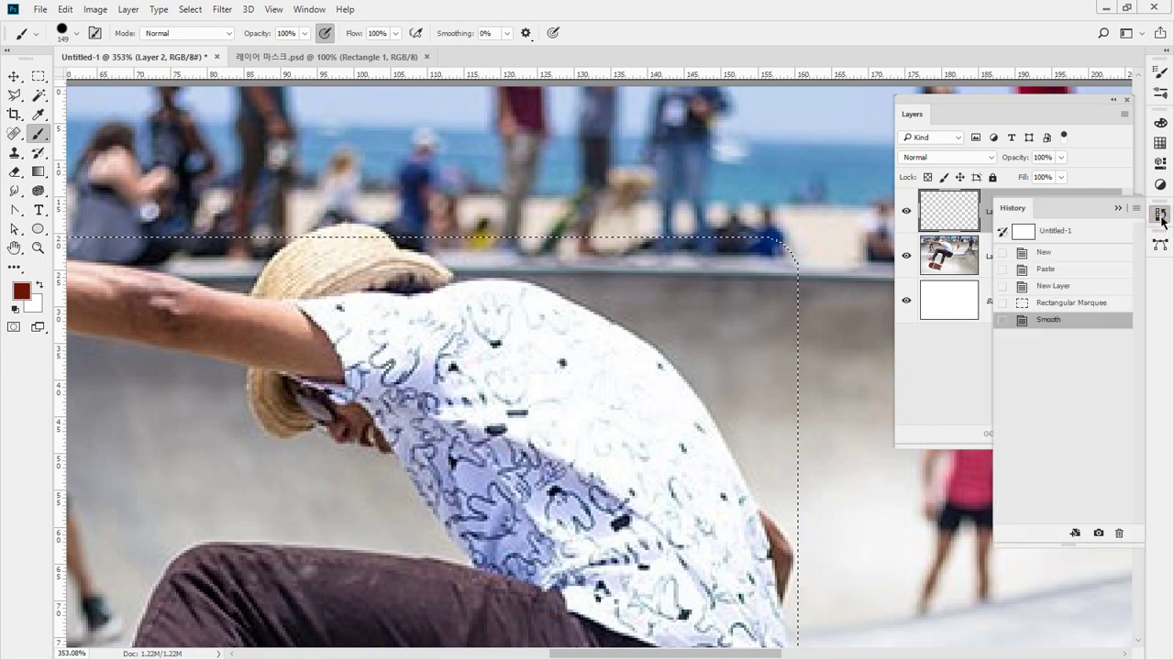
pyautogui.click(1058, 307)
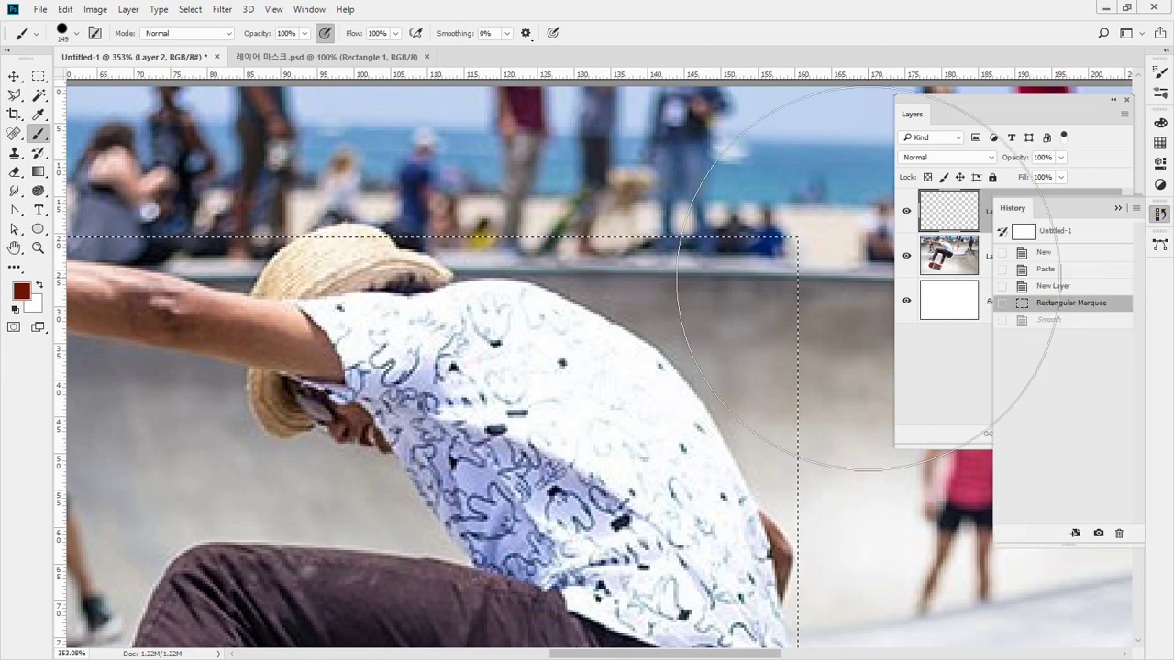
pyautogui.hotkey('ctrl', 'Tab')
pyautogui.hotkey('ctrl', 'w')
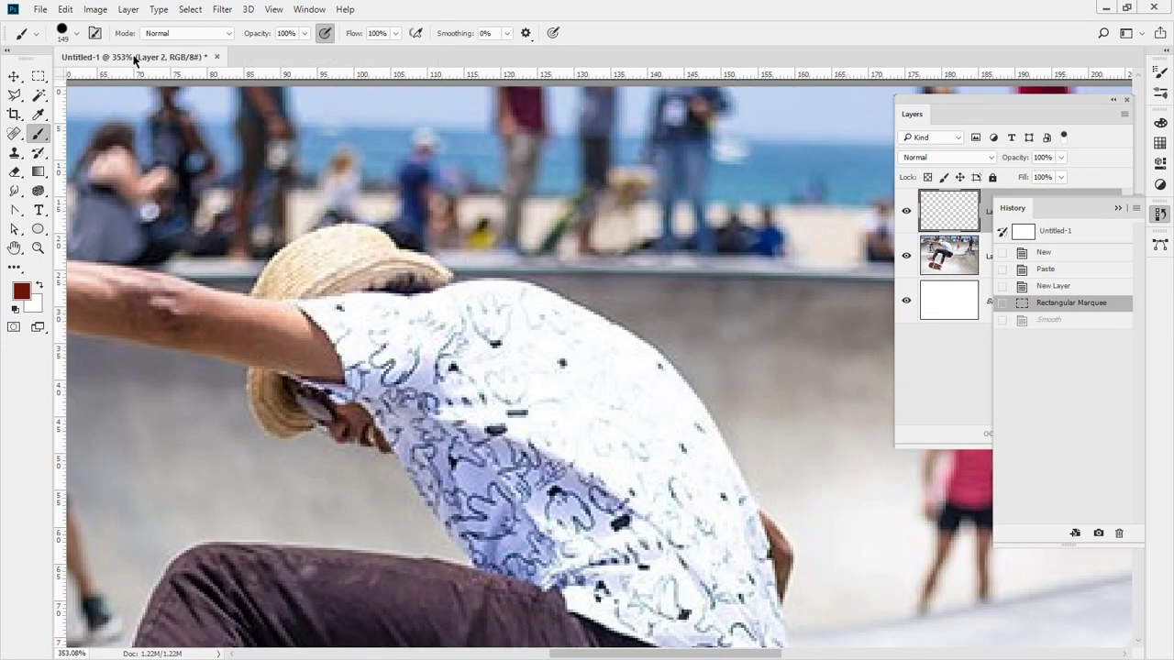
# Try expanding the rectangular selection by 15 pixels and undo the expansion.
pyautogui.click(191, 10)
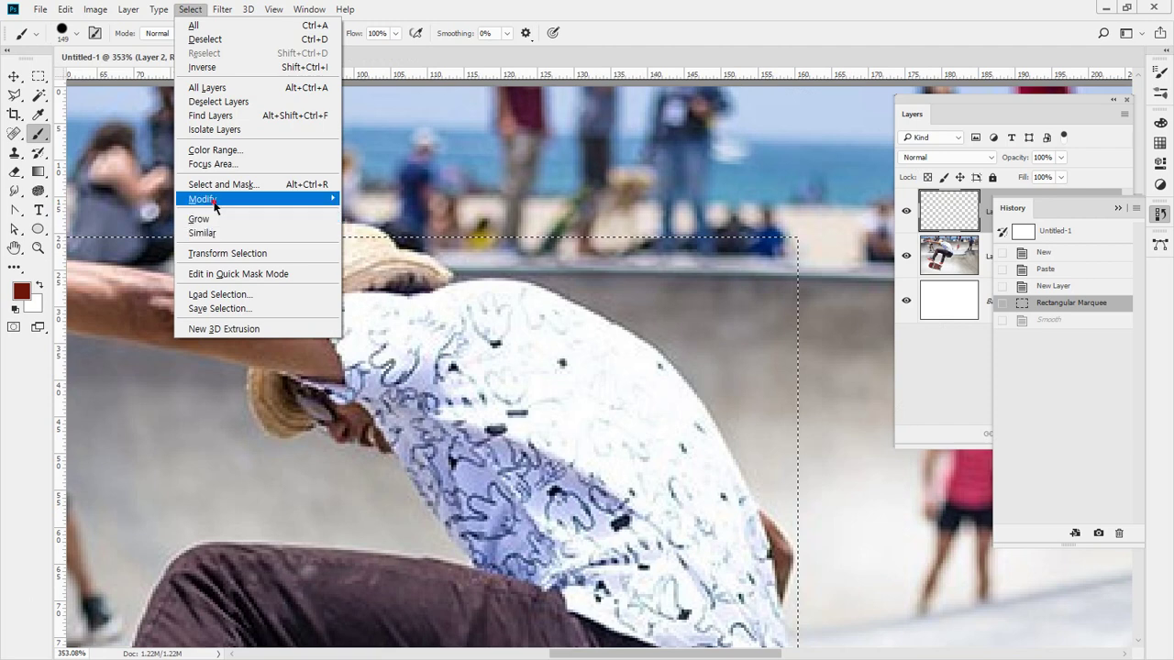
pyautogui.moveTo(312, 199)
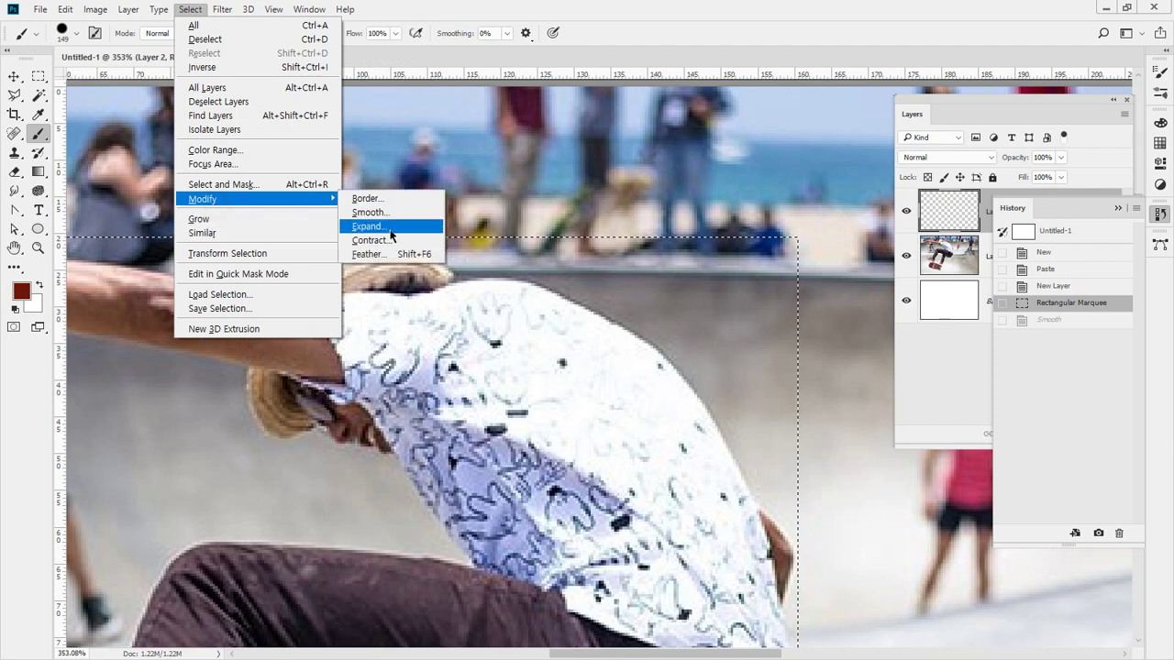
pyautogui.click(368, 226)
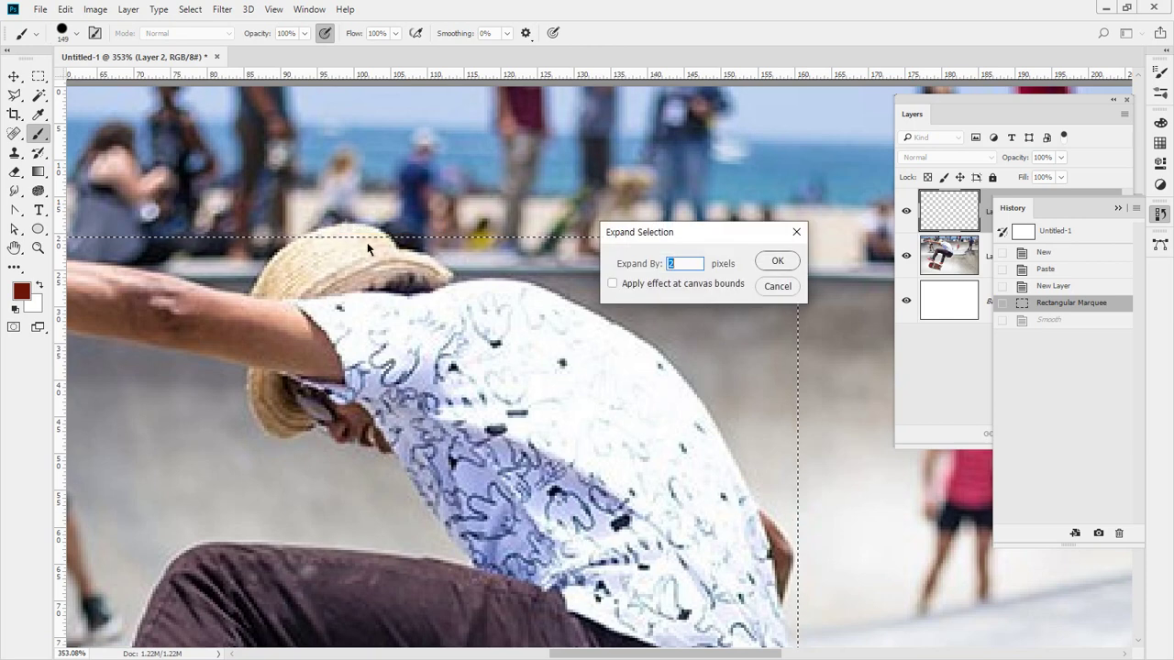
pyautogui.moveTo(293, 237); pyautogui.dragTo(398, 239)
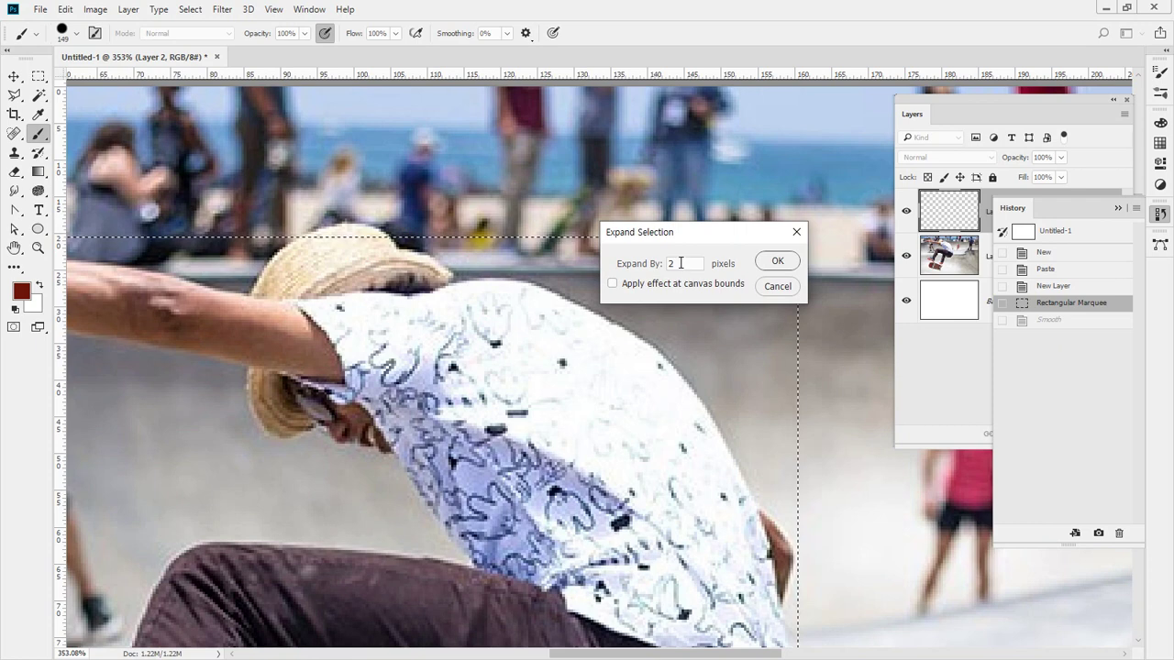
pyautogui.moveTo(699, 264); pyautogui.dragTo(606, 263)
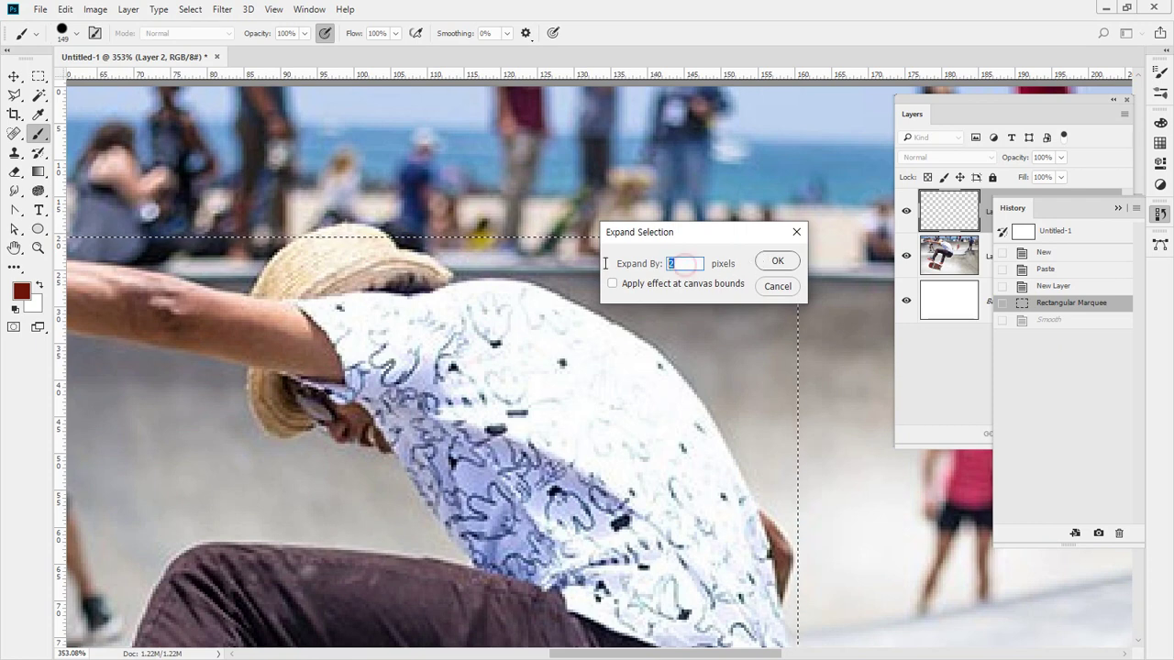
pyautogui.write('15')
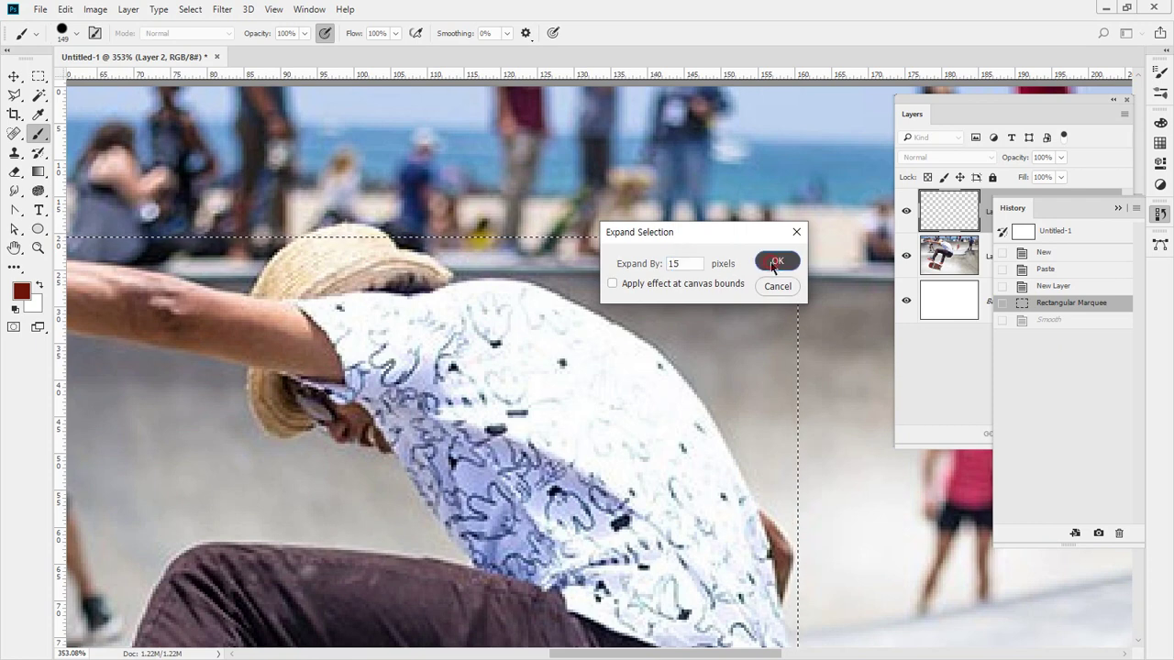
pyautogui.click(772, 261)
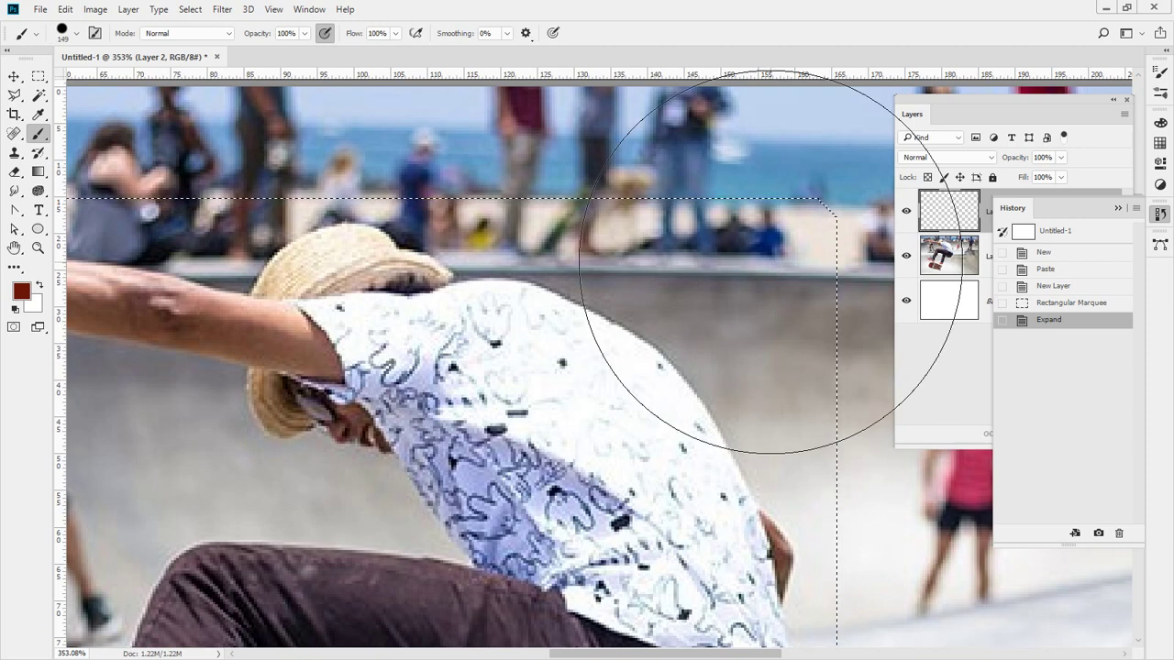
pyautogui.hotkey('ctrl', 'z')
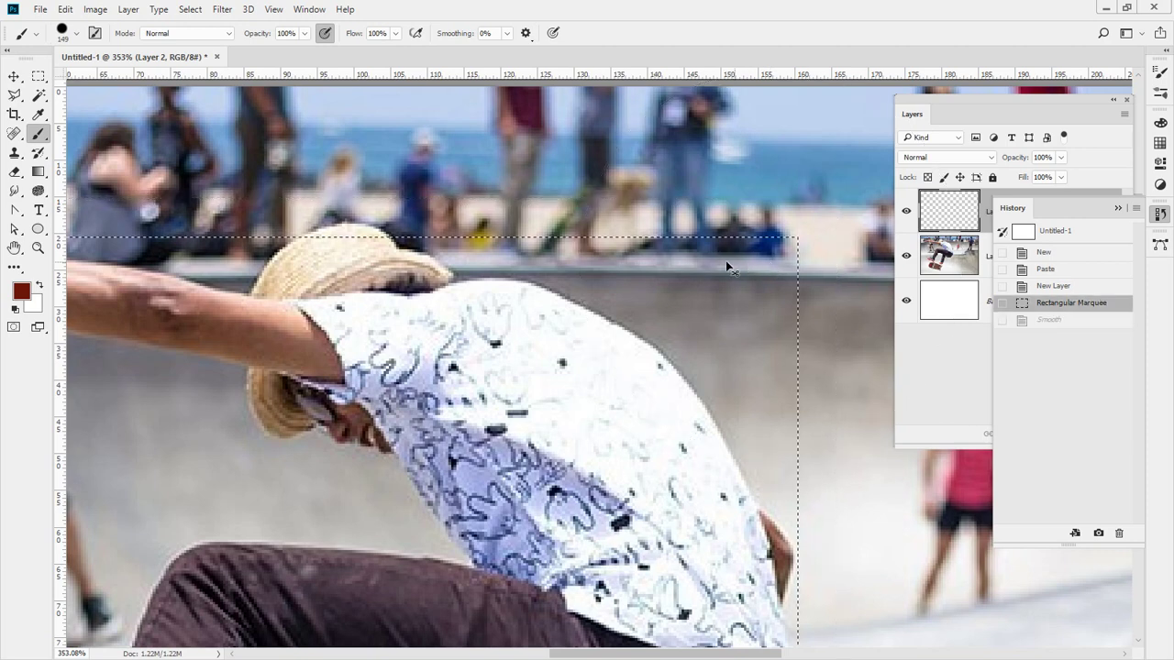
# Contract the rectangular selection by 15 pixels.
pyautogui.click(192, 11)
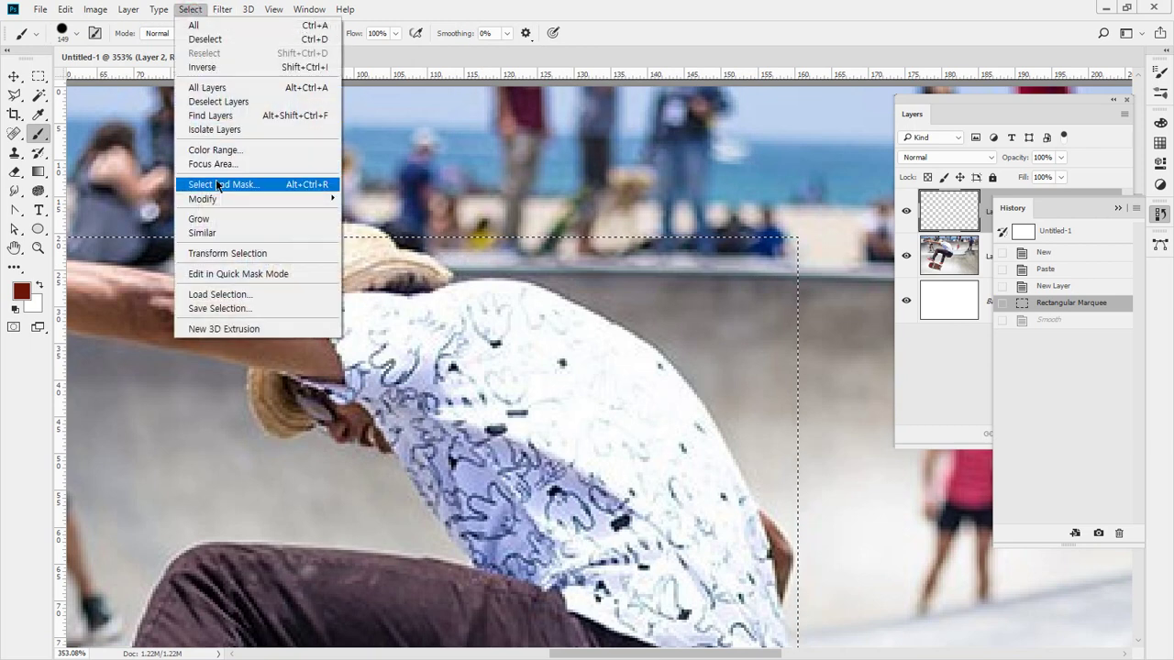
pyautogui.moveTo(212, 199)
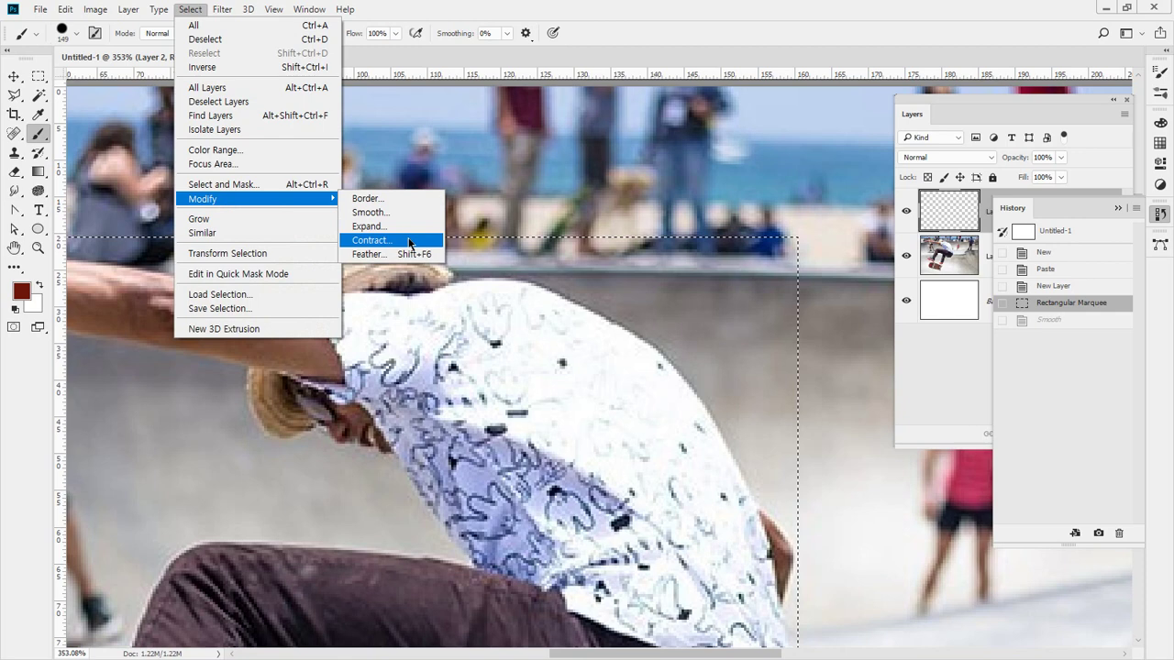
pyautogui.click(410, 241)
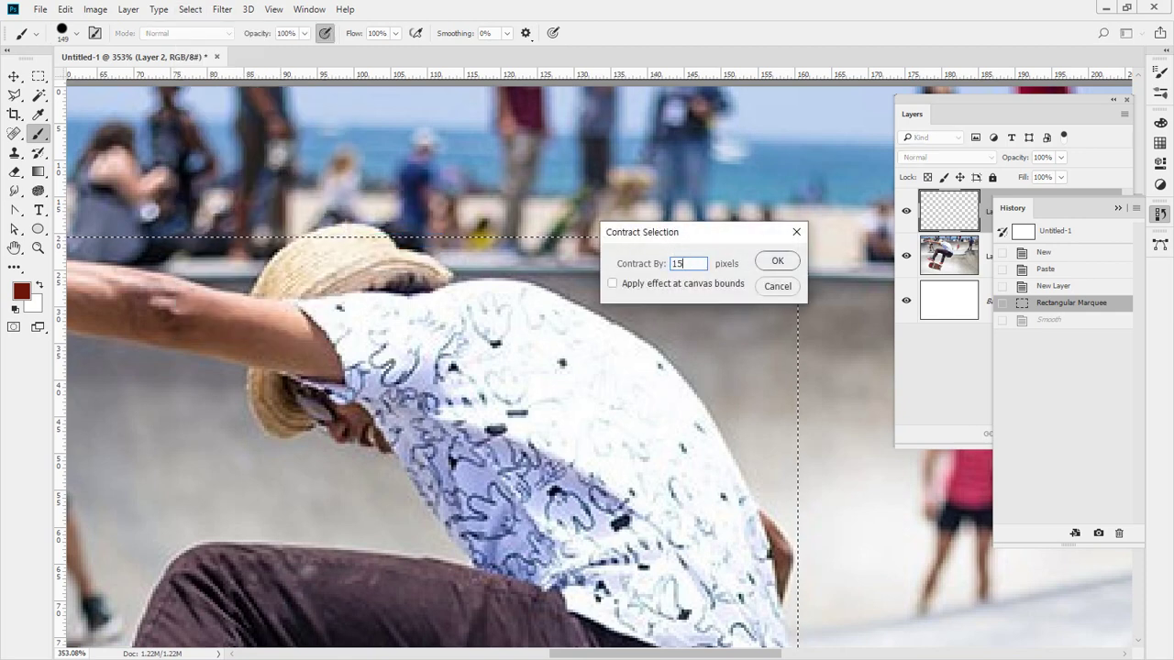
pyautogui.write('15')
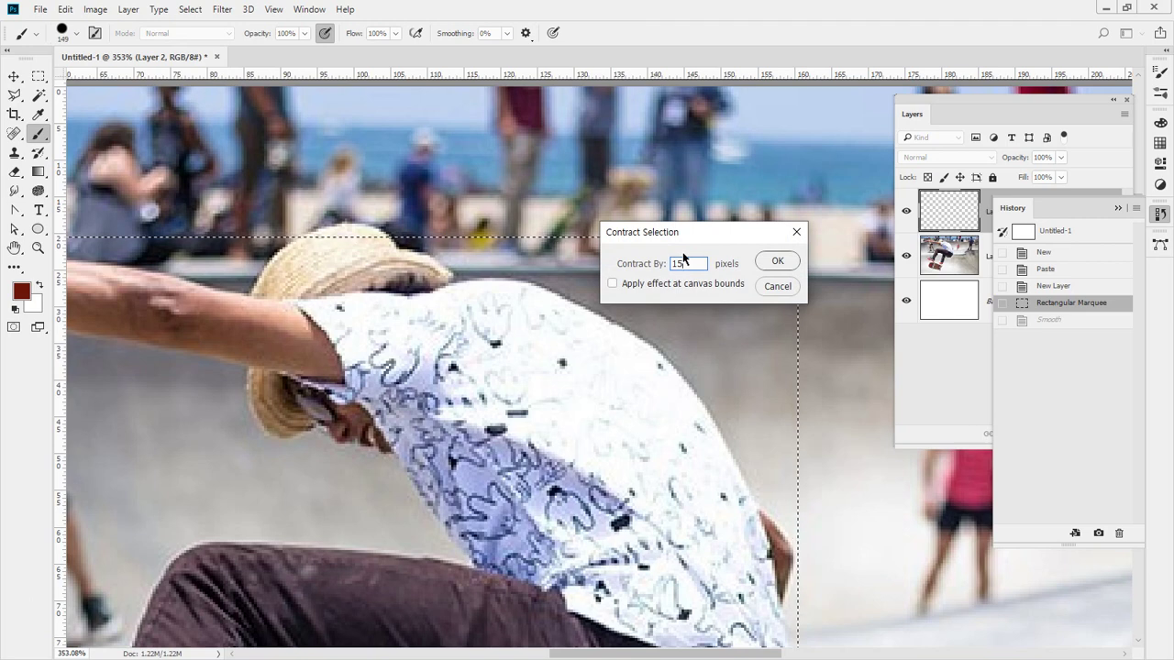
pyautogui.press('Return')
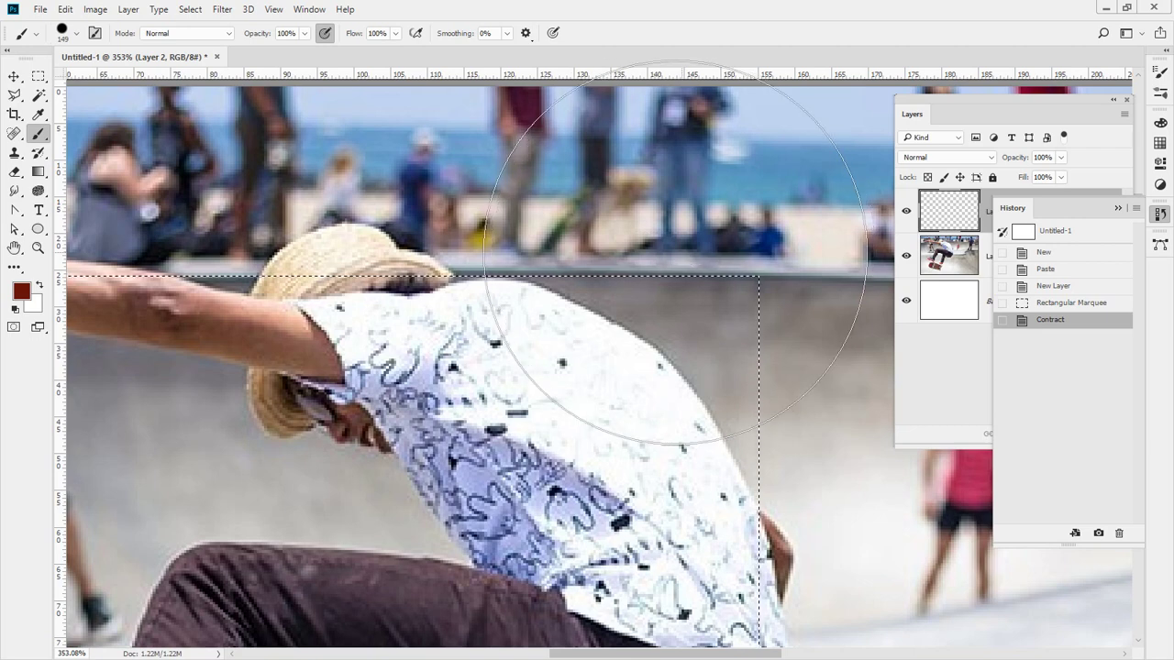
pyautogui.hotkey('ctrl', 'h')
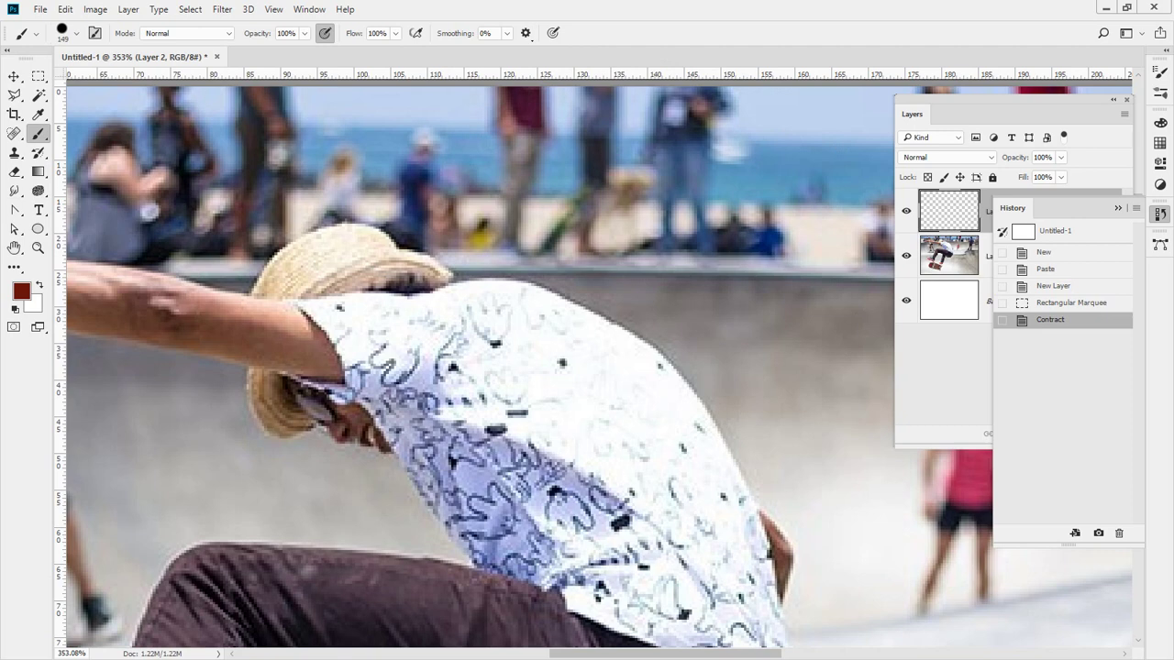
# Feather the contracted rectangular selection with a radius of 5 pixels.
pyautogui.click(181, 10)
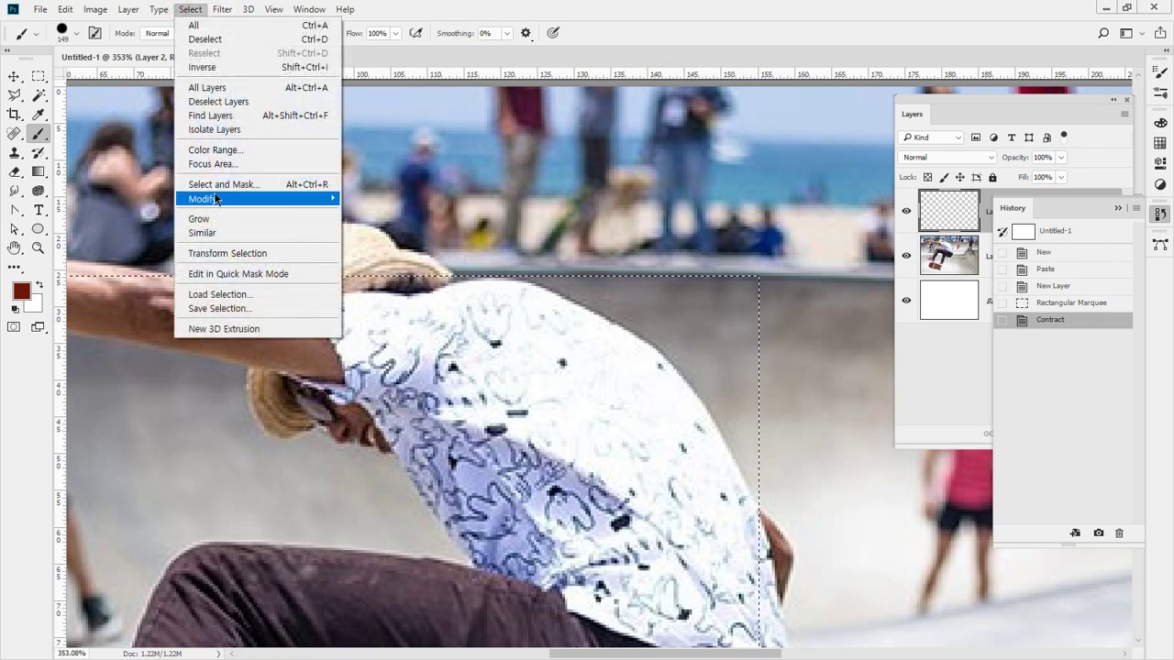
pyautogui.moveTo(217, 199)
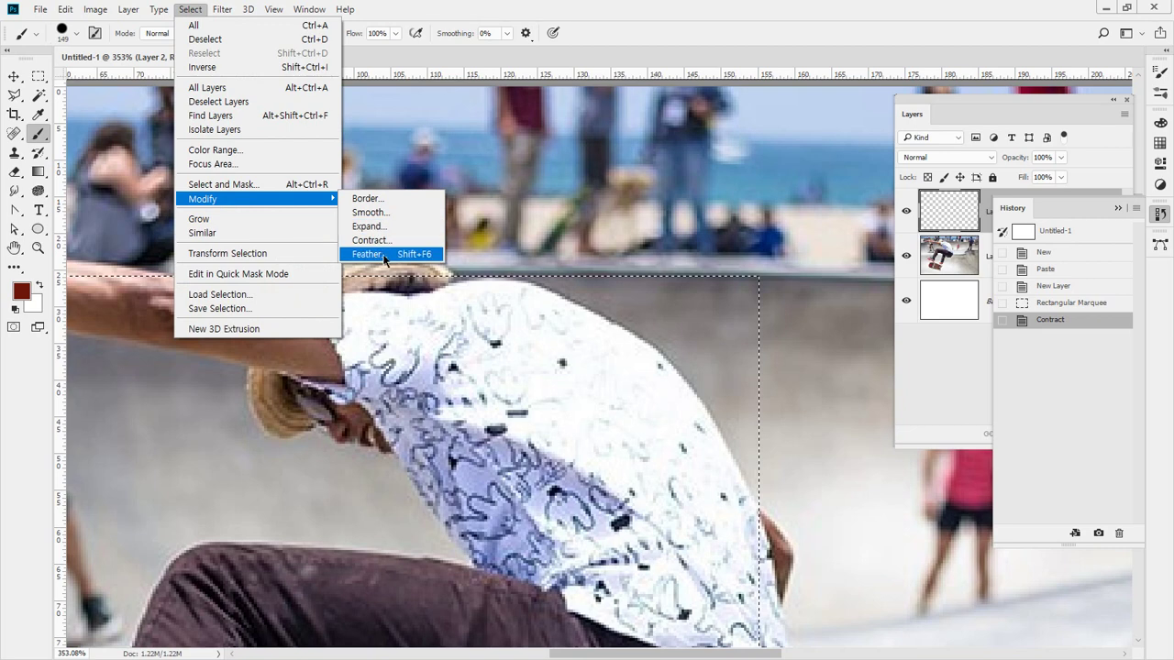
pyautogui.click(660, 14)
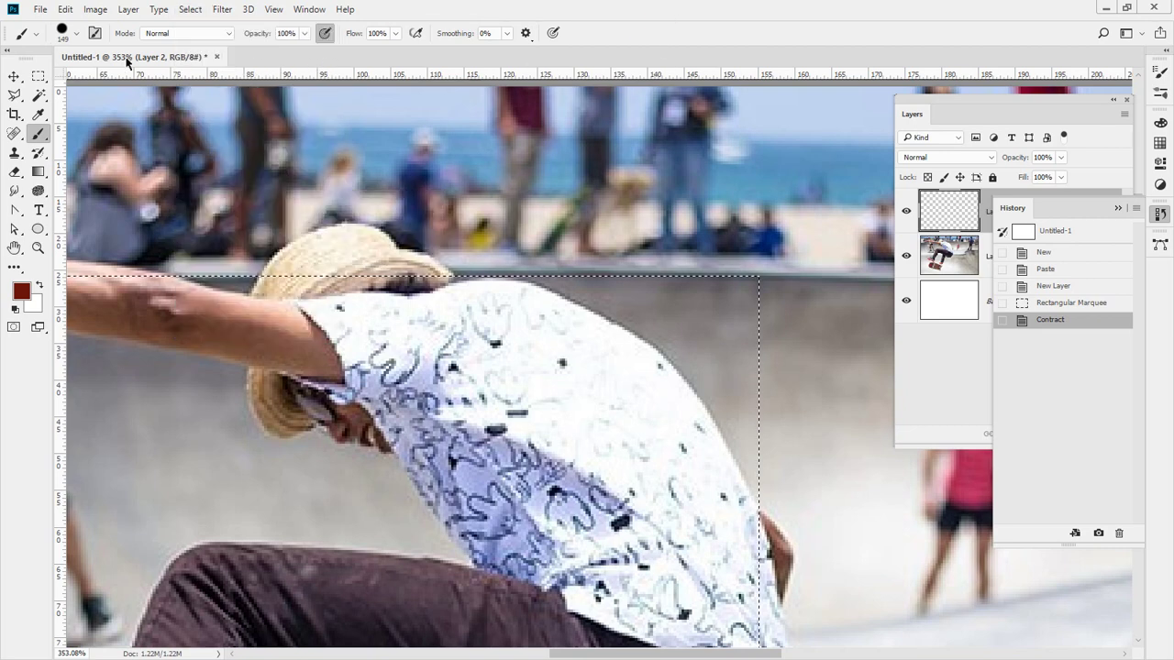
pyautogui.press('m')
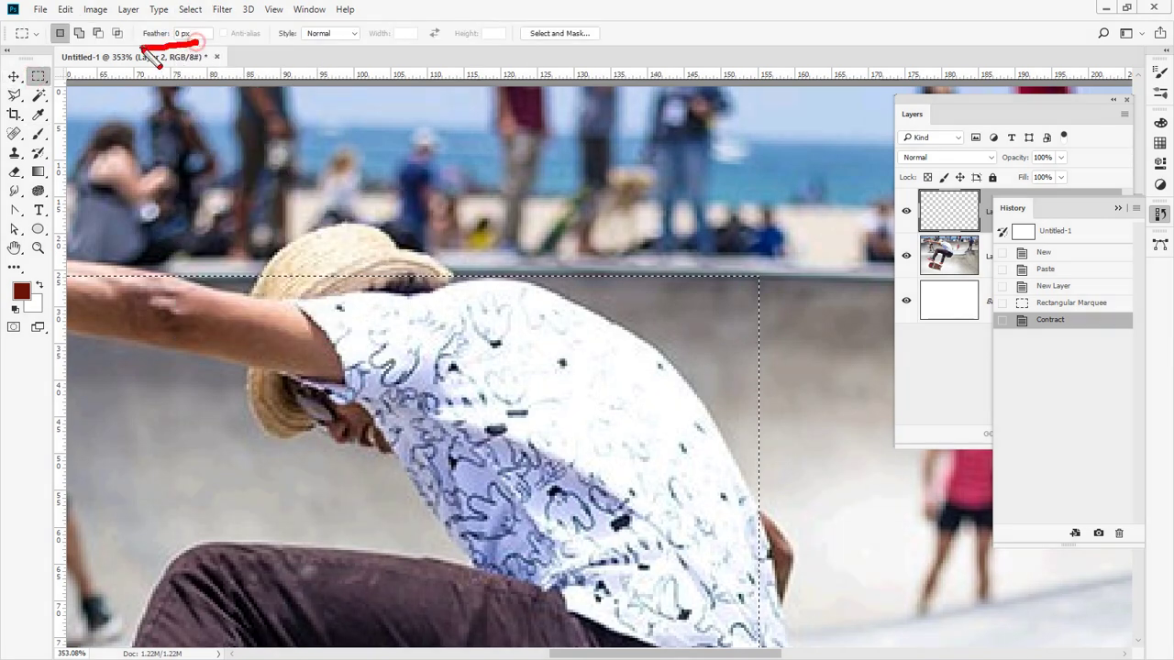
pyautogui.moveTo(155, 57)
pyautogui.mouseDown()
pyautogui.moveTo(197, 11)
pyautogui.moveTo(194, 50)
pyautogui.mouseUp()
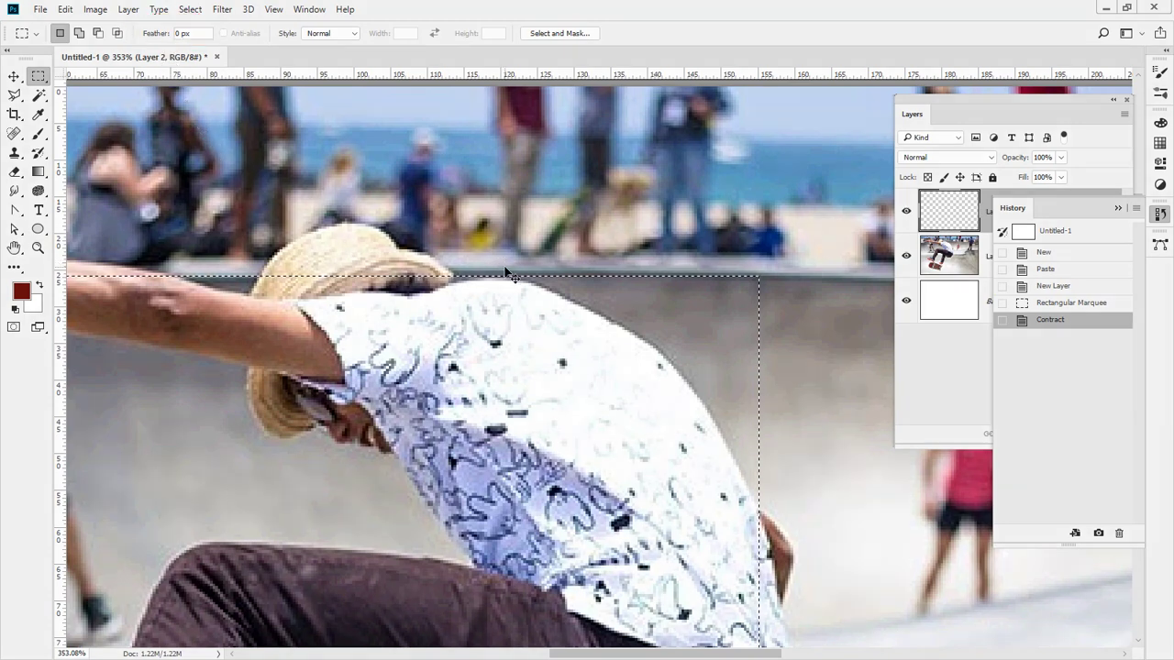
pyautogui.click(190, 11)
pyautogui.moveTo(260, 200)
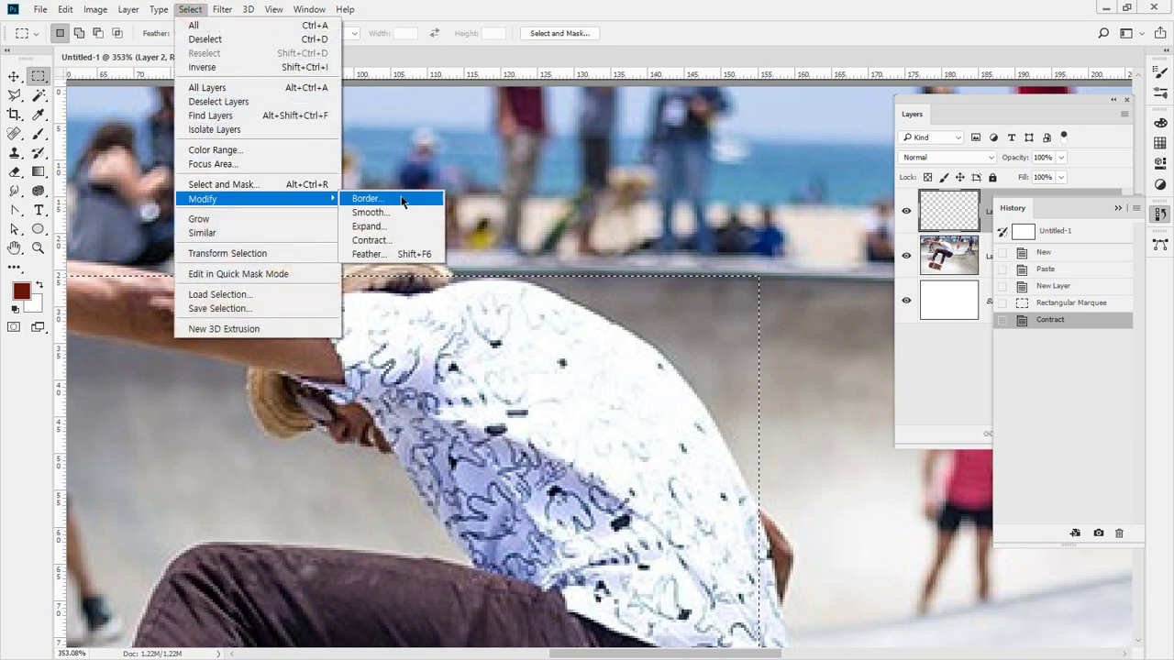
pyautogui.click(391, 254)
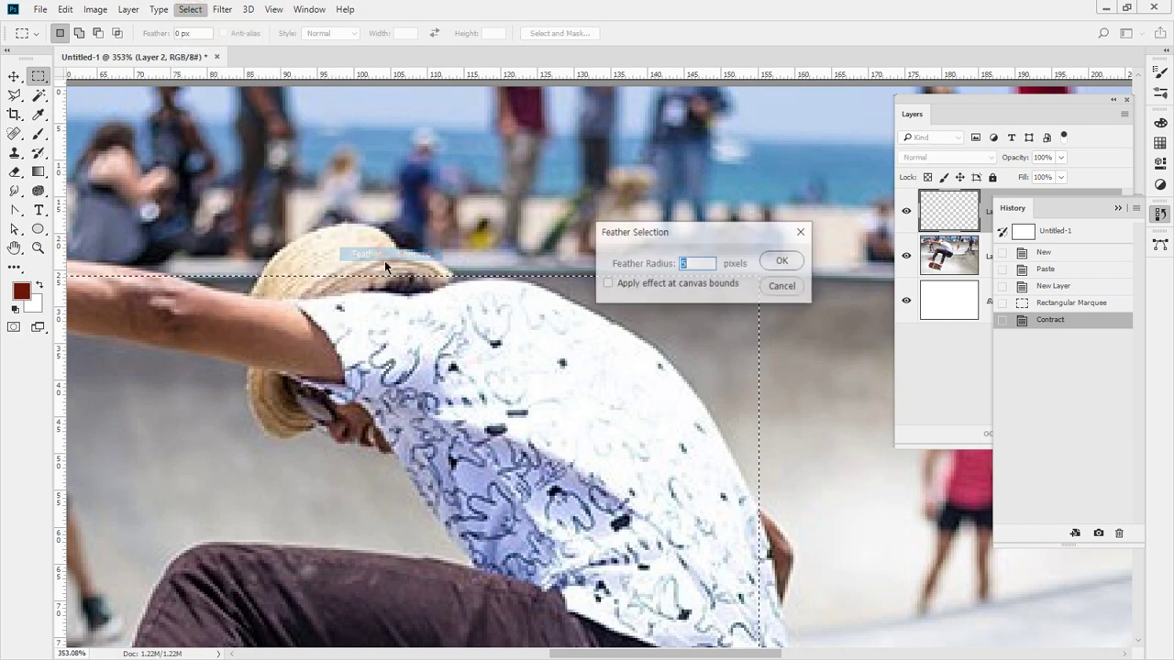
pyautogui.click(778, 262)
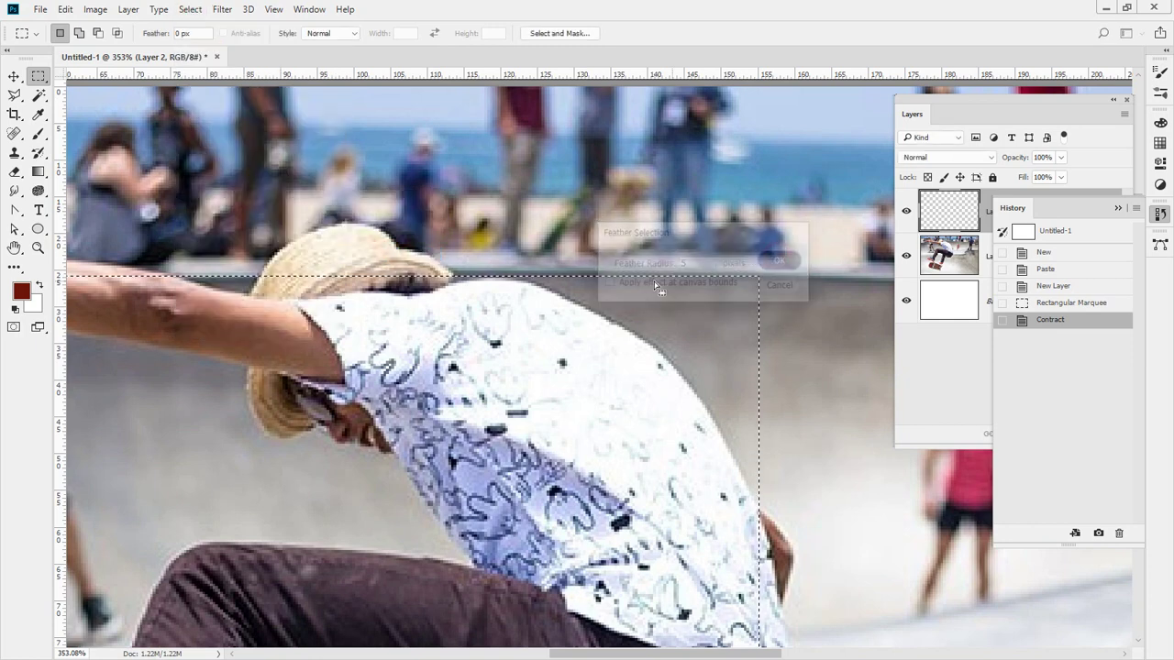
# Brush dark red on Layer 2 inside the feathered selection to test its soft edge, and revert to the original rectangular marquee.
pyautogui.click(39, 134)
pyautogui.moveTo(647, 299)
pyautogui.mouseDown()
pyautogui.moveTo(624, 321)
pyautogui.moveTo(422, 307)
pyautogui.moveTo(294, 328)
pyautogui.moveTo(456, 367)
pyautogui.moveTo(687, 364)
pyautogui.moveTo(801, 406)
pyautogui.moveTo(515, 463)
pyautogui.mouseUp()
pyautogui.hotkey('ctrl', 'z')
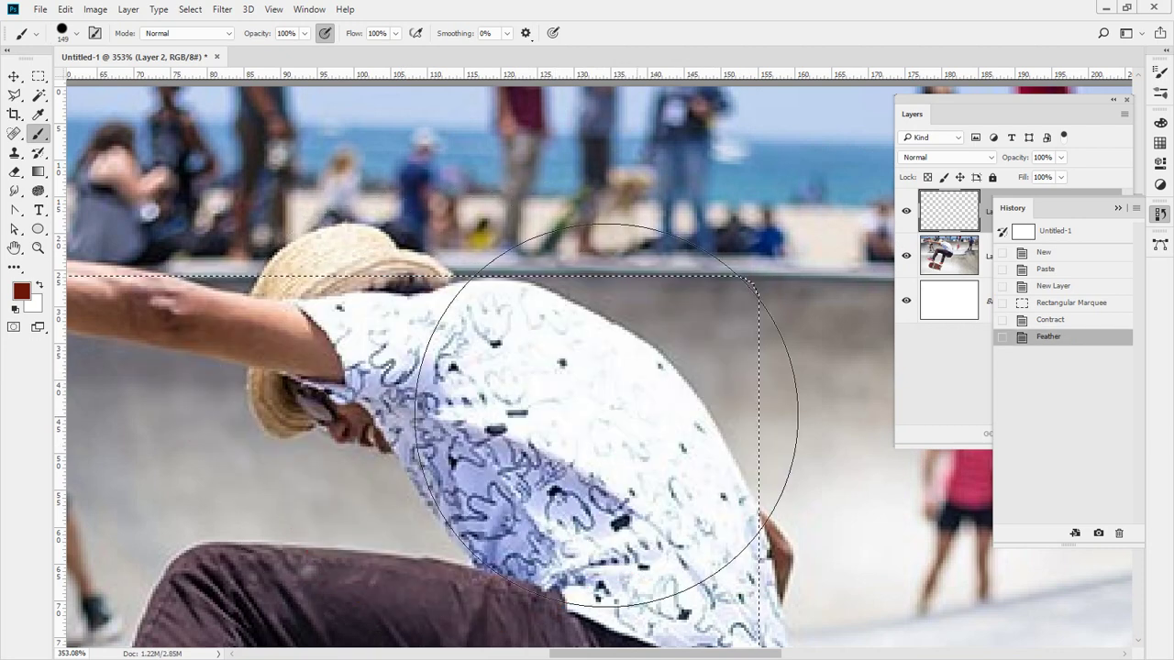
pyautogui.hotkey('ctrl', 'shift', 'z')
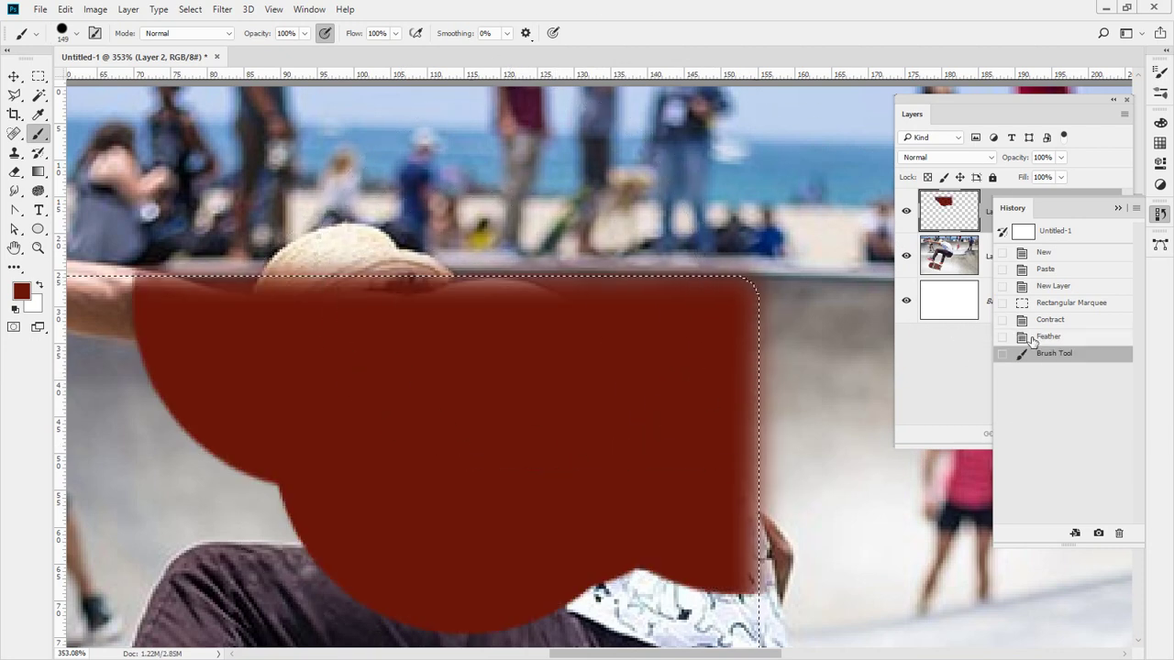
pyautogui.click(1048, 337)
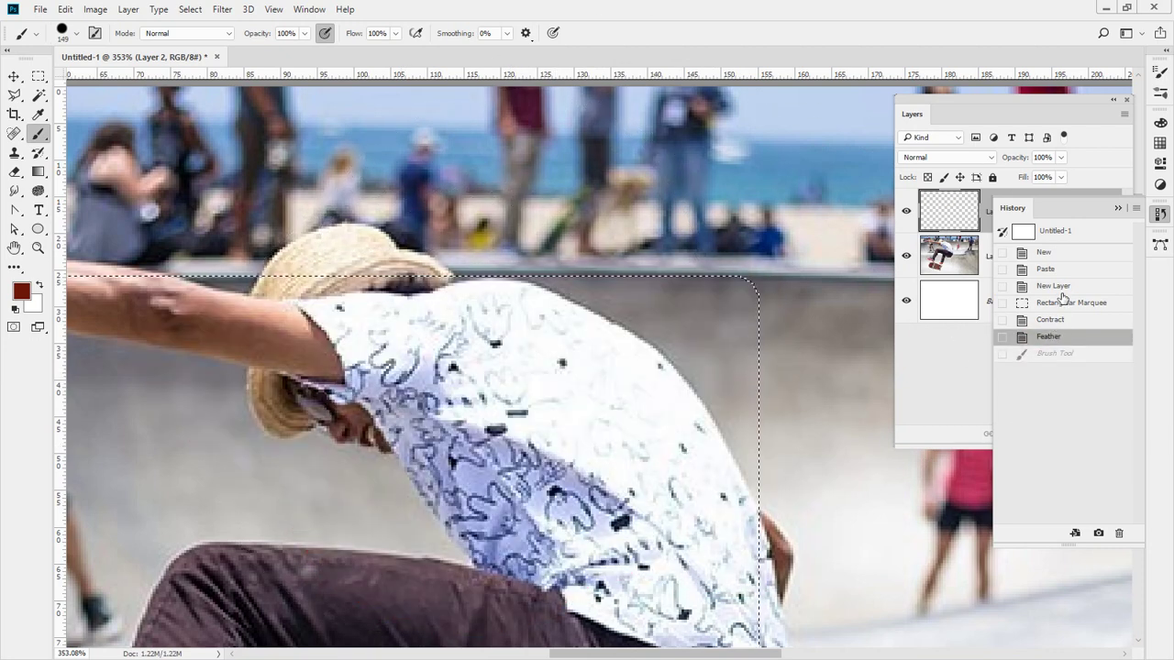
pyautogui.click(1071, 303)
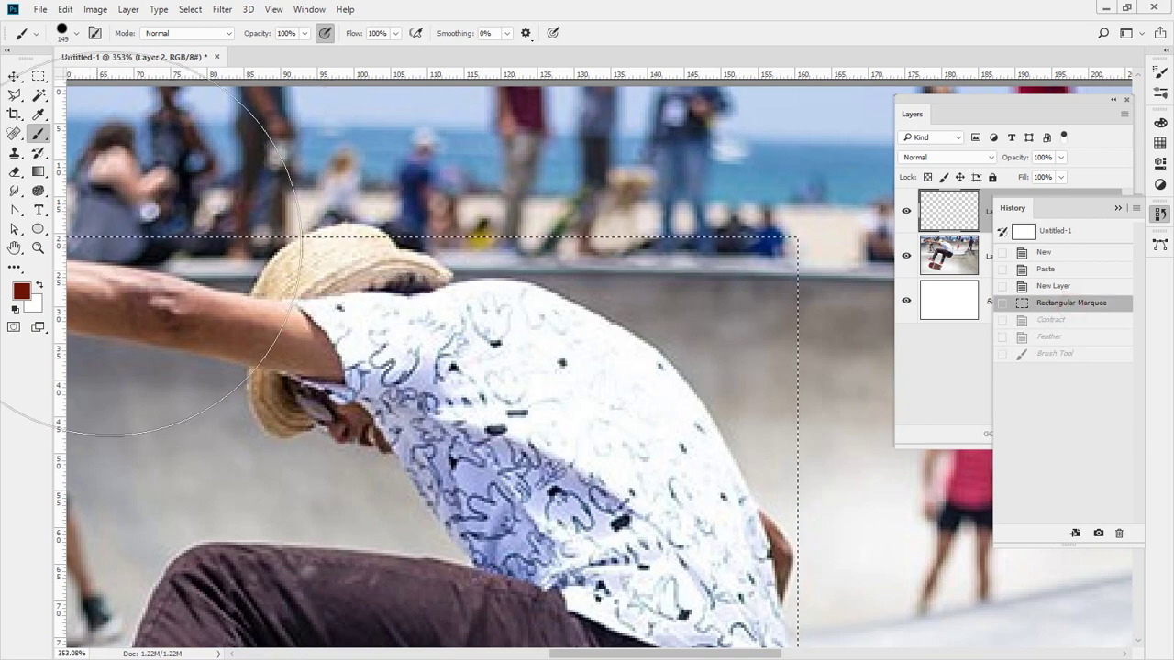
# Paint the whole rectangular selection dark red on Layer 2 with the Brush tool, viewing the image at 100%.
pyautogui.doubleClick(38, 251)
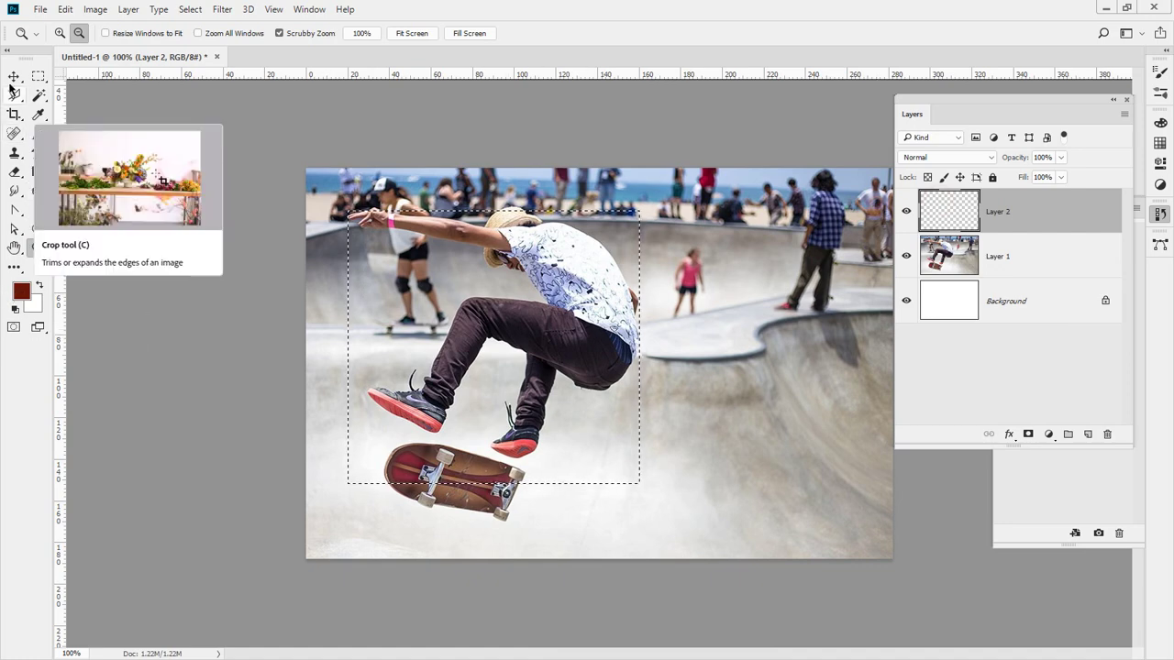
pyautogui.click(39, 133)
pyautogui.moveTo(442, 149)
pyautogui.mouseDown()
pyautogui.moveTo(294, 323)
pyautogui.moveTo(537, 177)
pyautogui.moveTo(276, 477)
pyautogui.moveTo(647, 184)
pyautogui.moveTo(343, 527)
pyautogui.moveTo(647, 287)
pyautogui.moveTo(598, 393)
pyautogui.moveTo(496, 530)
pyautogui.moveTo(771, 313)
pyautogui.moveTo(655, 498)
pyautogui.mouseUp()
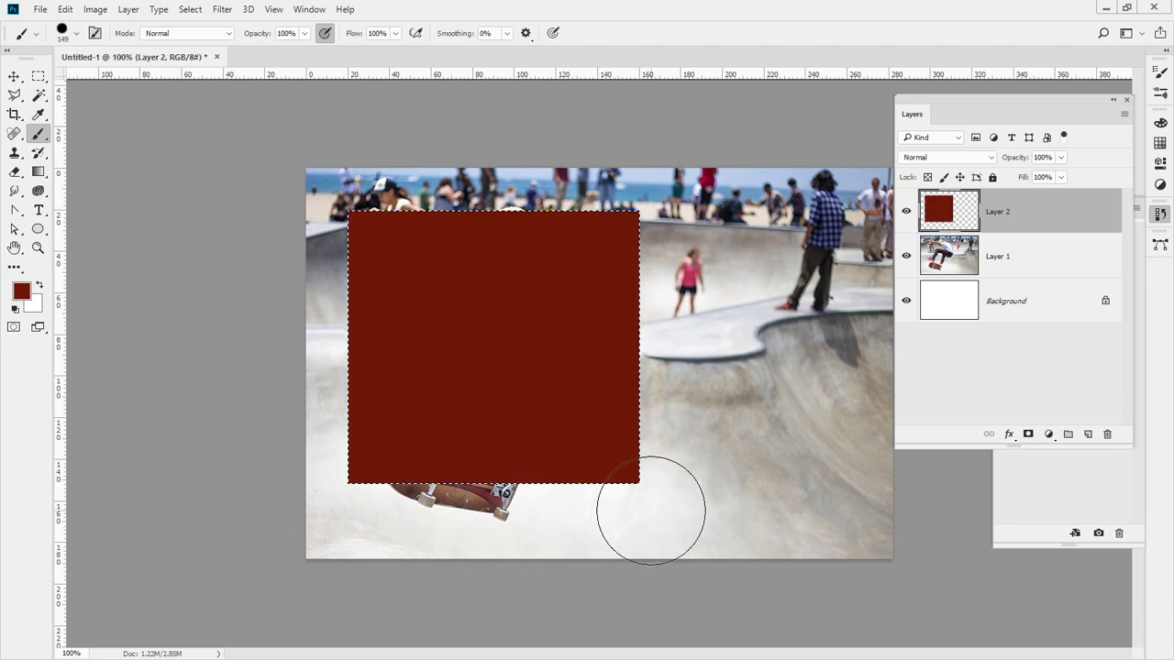
# Contract the rectangular selection by 15 pixels and delete the dark red inside it on Layer 2, leaving a frame.
pyautogui.click(199, 14)
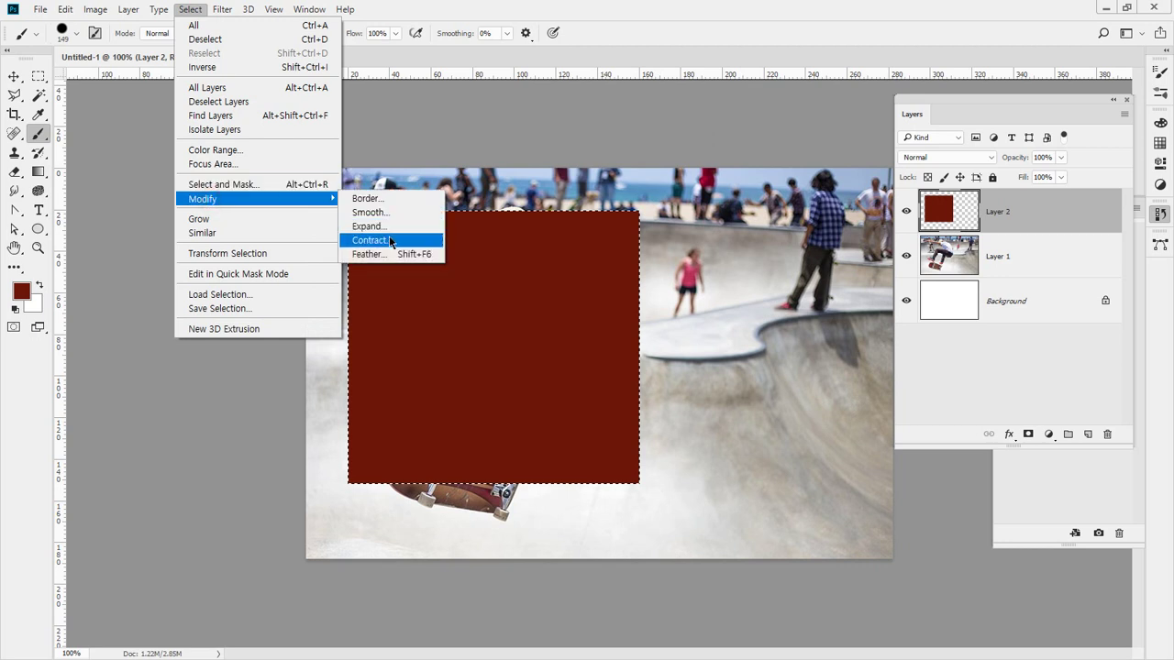
pyautogui.click(399, 241)
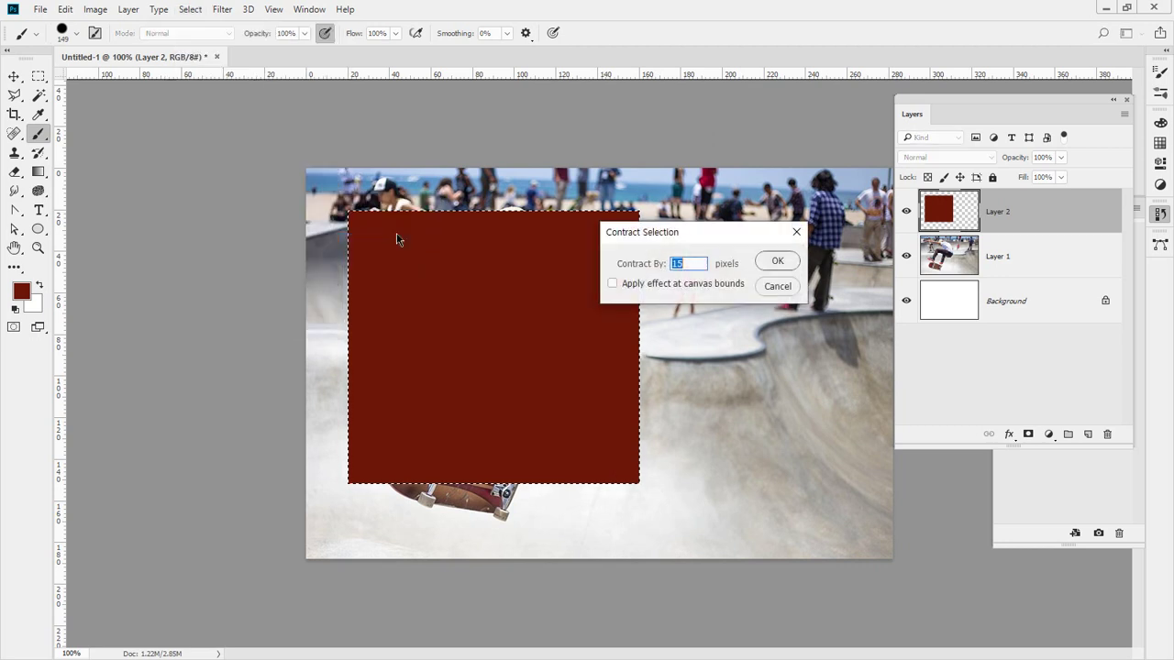
pyautogui.press('Return')
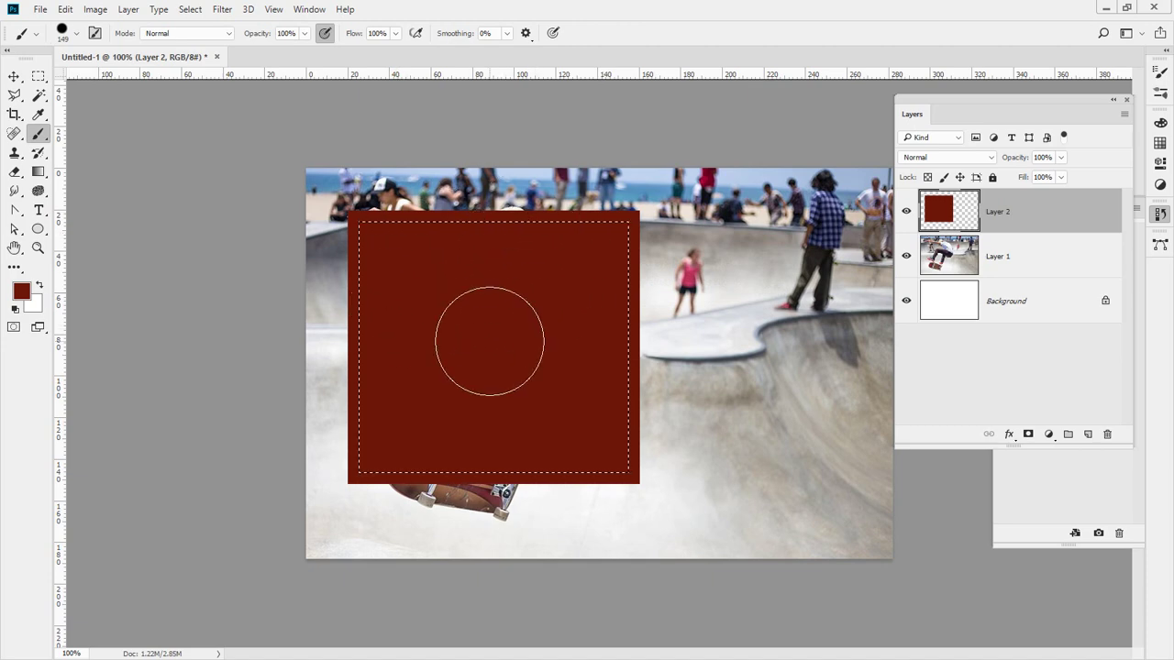
pyautogui.press('Delete')
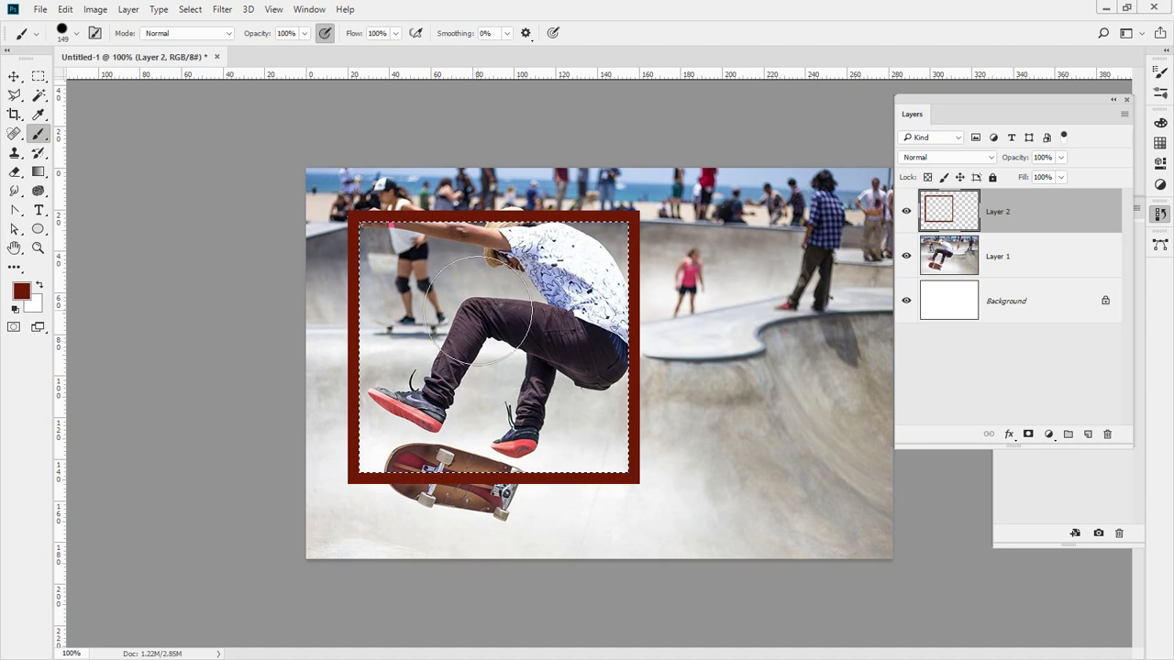
# Deselect the inside of the frame and add a white layer mask to Layer 2.
pyautogui.scroll(3, 607, 197)
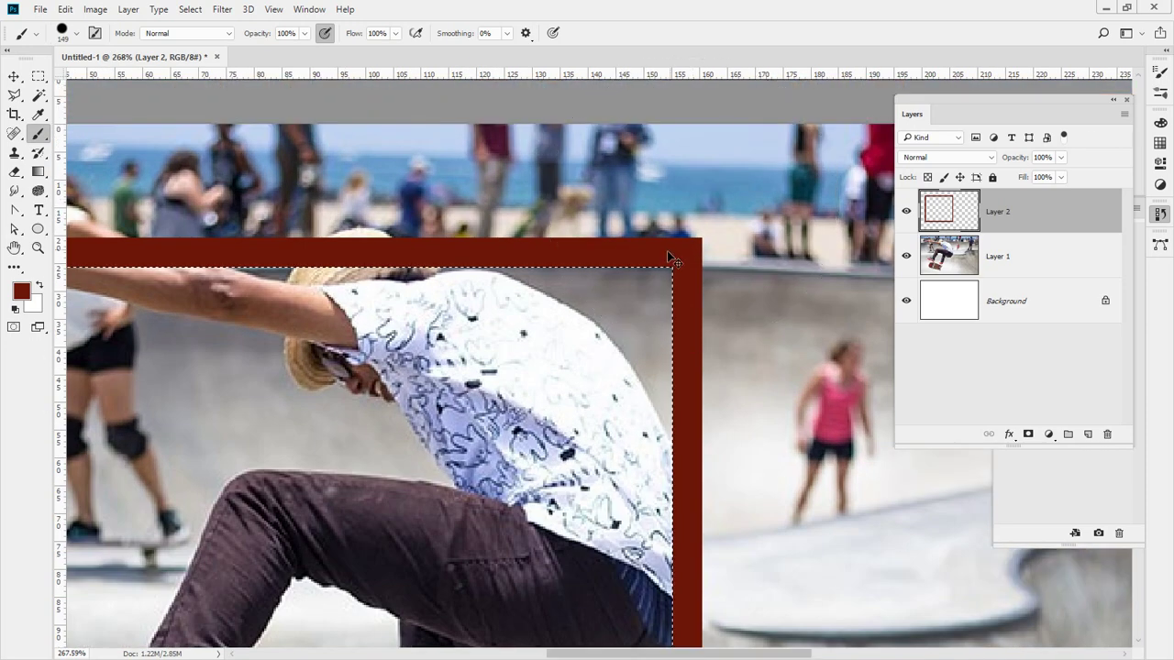
pyautogui.moveTo(649, 236)
pyautogui.mouseDown()
pyautogui.moveTo(681, 242)
pyautogui.moveTo(752, 310)
pyautogui.mouseUp()
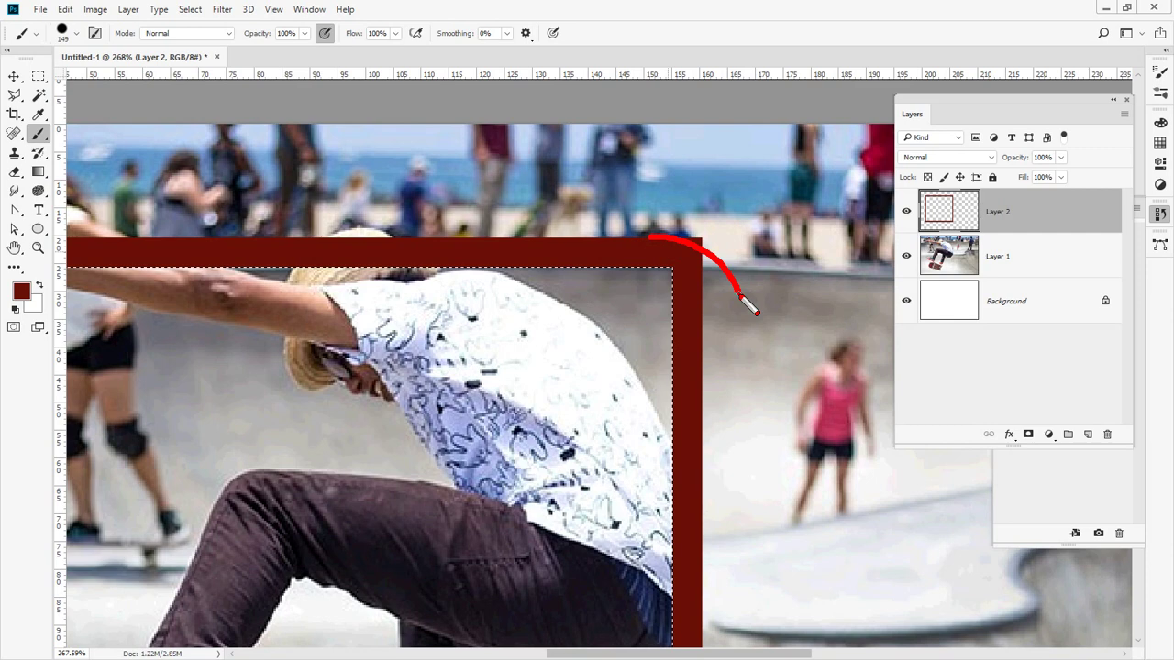
pyautogui.hotkey('ctrl', 'z')
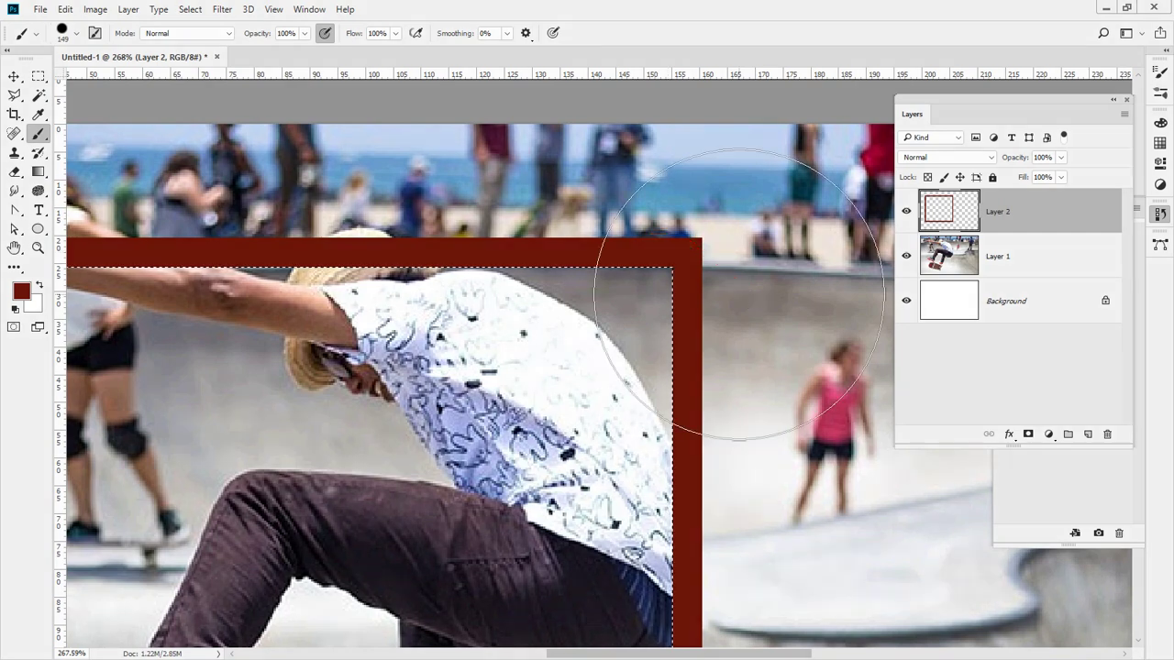
pyautogui.click(37, 249)
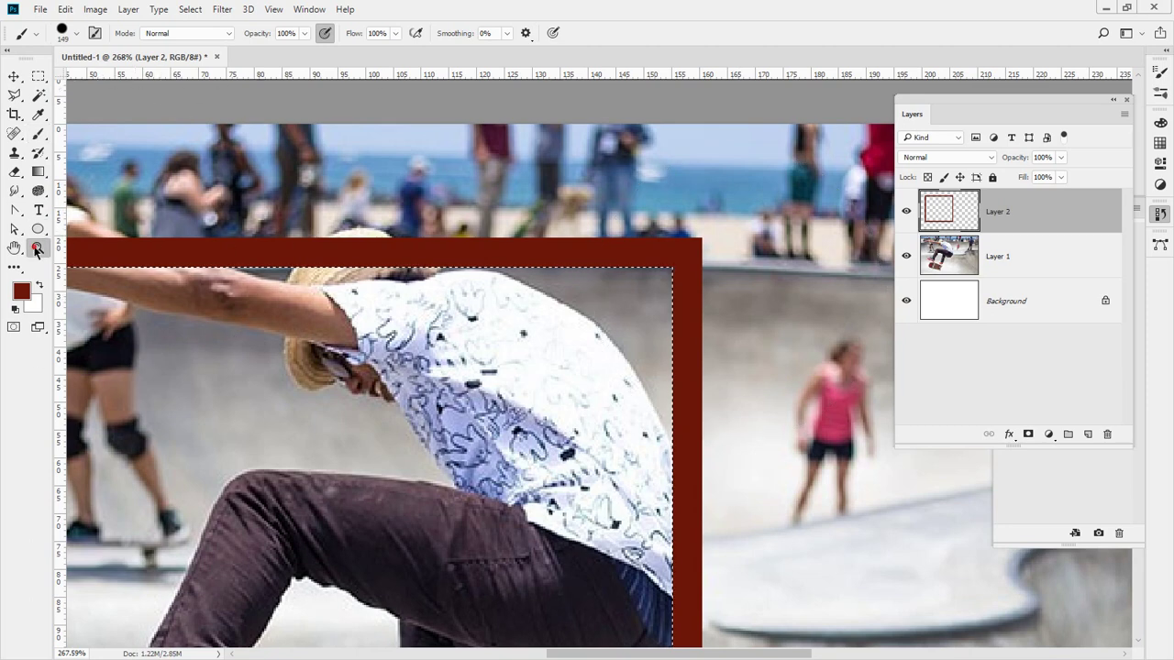
pyautogui.doubleClick(36, 248)
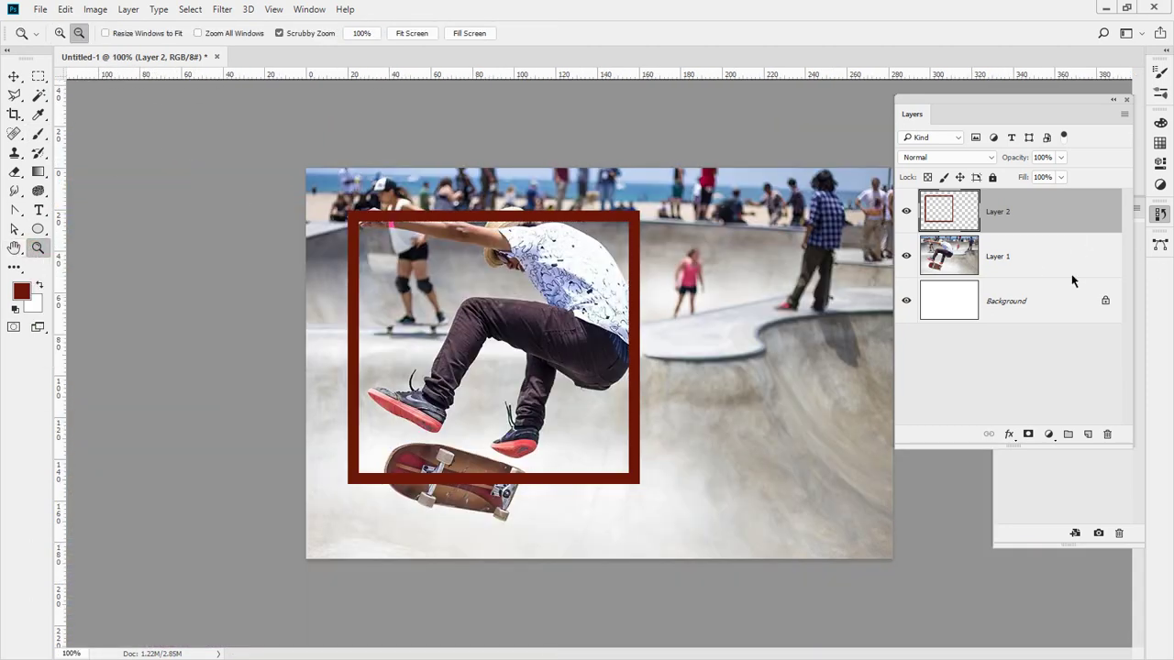
pyautogui.click(1028, 435)
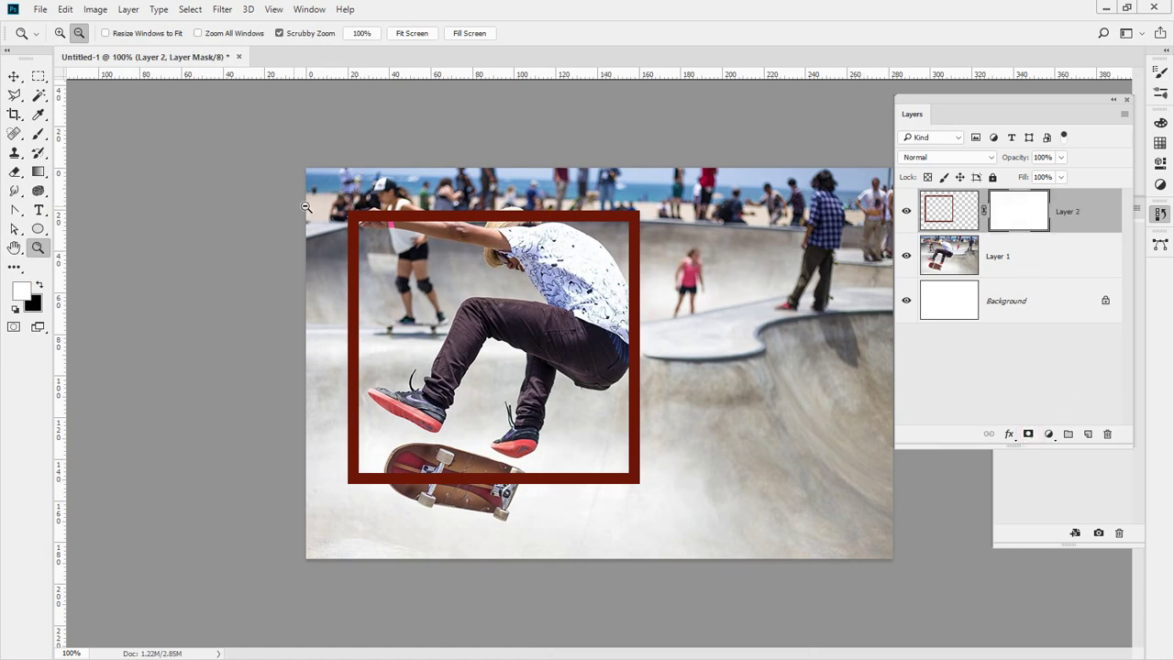
# Lower Layer 2's opacity to 50% so the skateboarder's hand shows through the frame's upper-left corner.
pyautogui.moveTo(356, 234); pyautogui.dragTo(455, 318)
pyautogui.moveTo(531, 308); pyautogui.dragTo(283, 238)
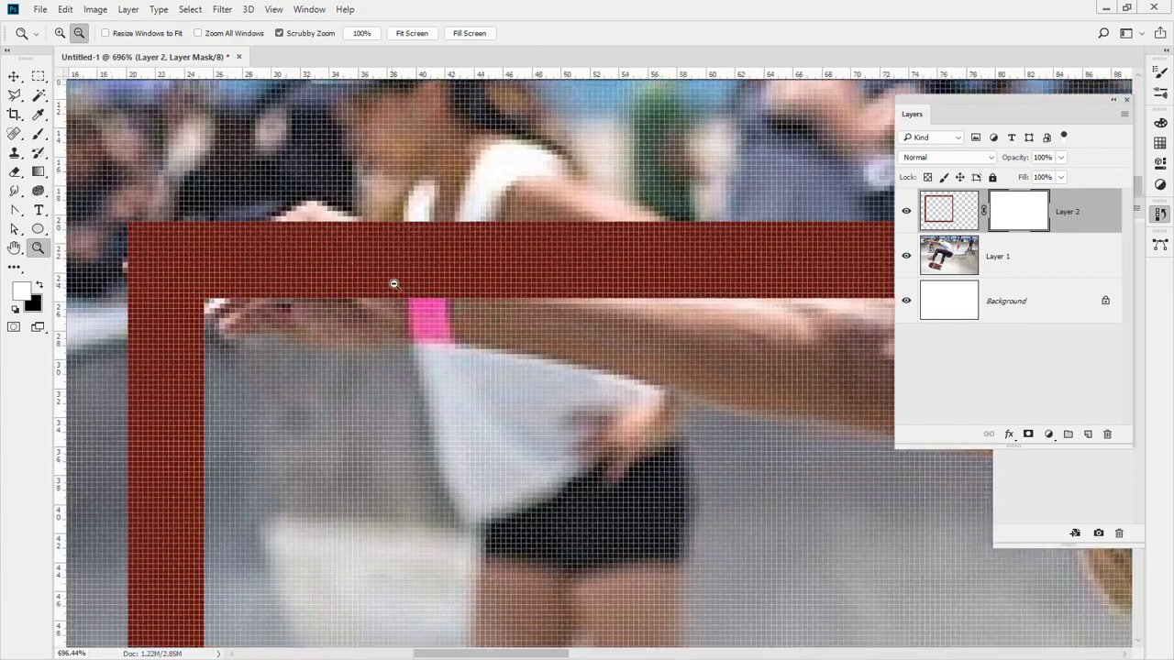
pyautogui.moveTo(493, 287)
pyautogui.mouseDown()
pyautogui.moveTo(336, 205)
pyautogui.moveTo(287, 196)
pyautogui.moveTo(115, 261)
pyautogui.moveTo(130, 285)
pyautogui.moveTo(205, 292)
pyautogui.moveTo(203, 324)
pyautogui.moveTo(267, 334)
pyautogui.moveTo(502, 324)
pyautogui.moveTo(496, 282)
pyautogui.mouseUp()
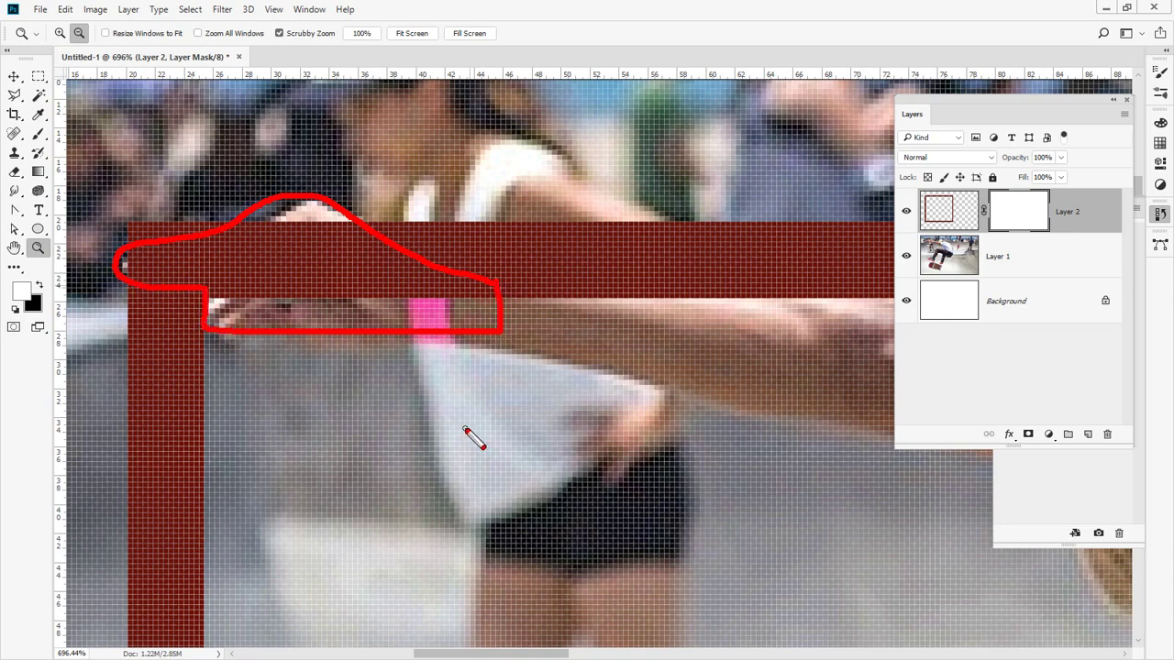
pyautogui.press('Escape')
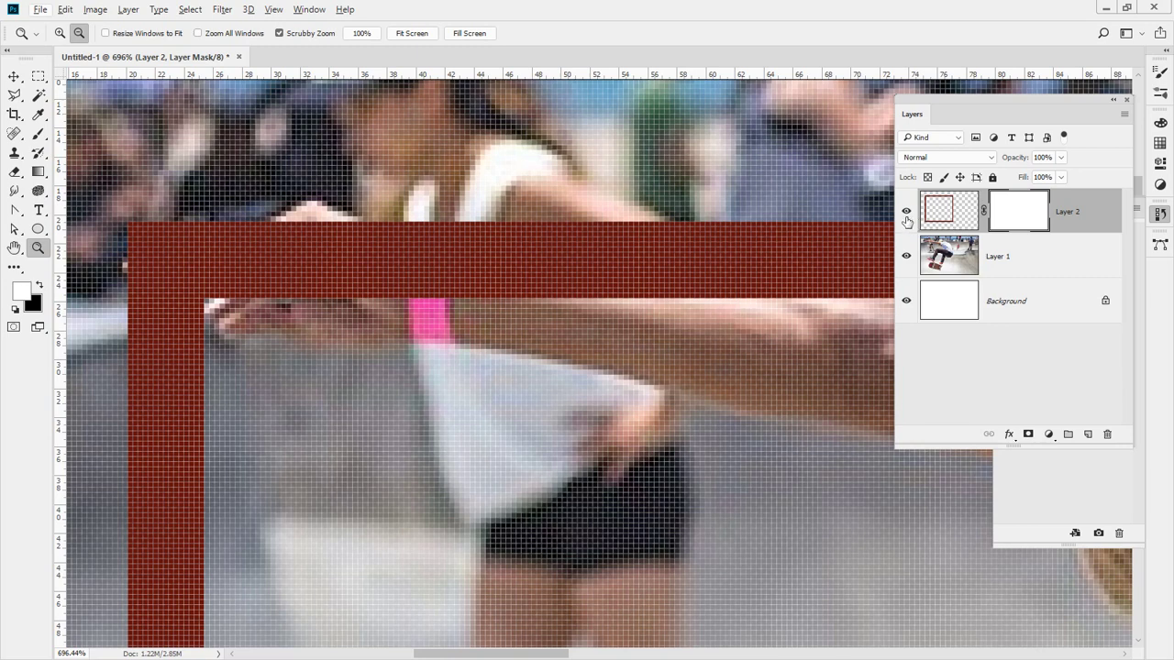
pyautogui.click(906, 211)
pyautogui.click(906, 217)
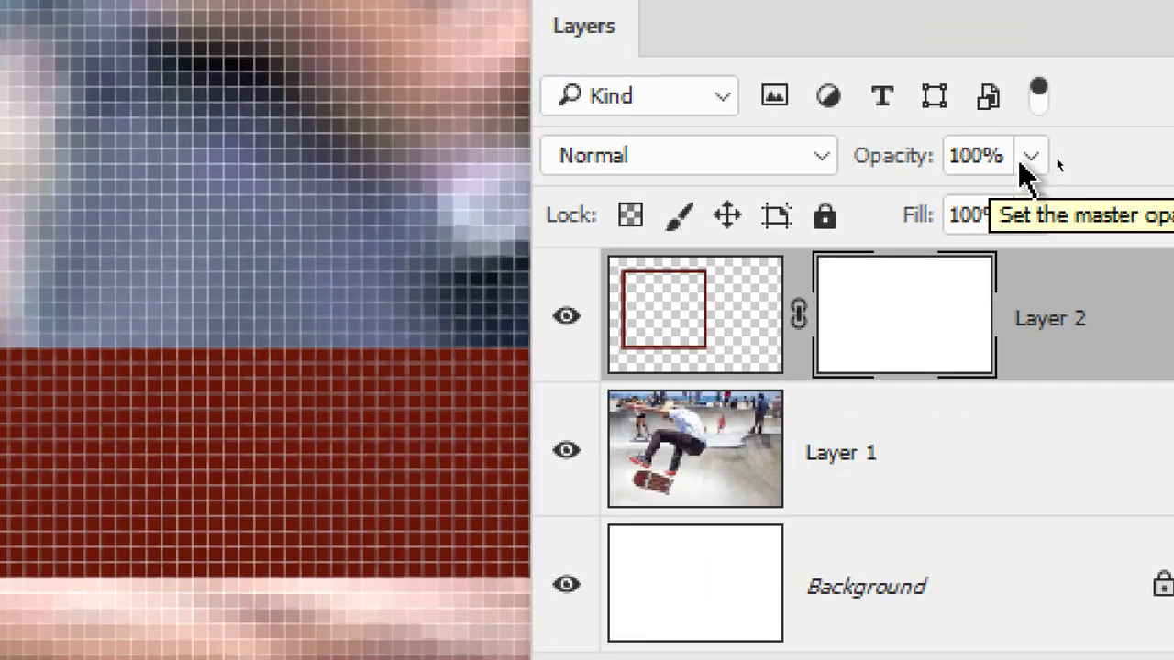
pyautogui.click(1030, 157)
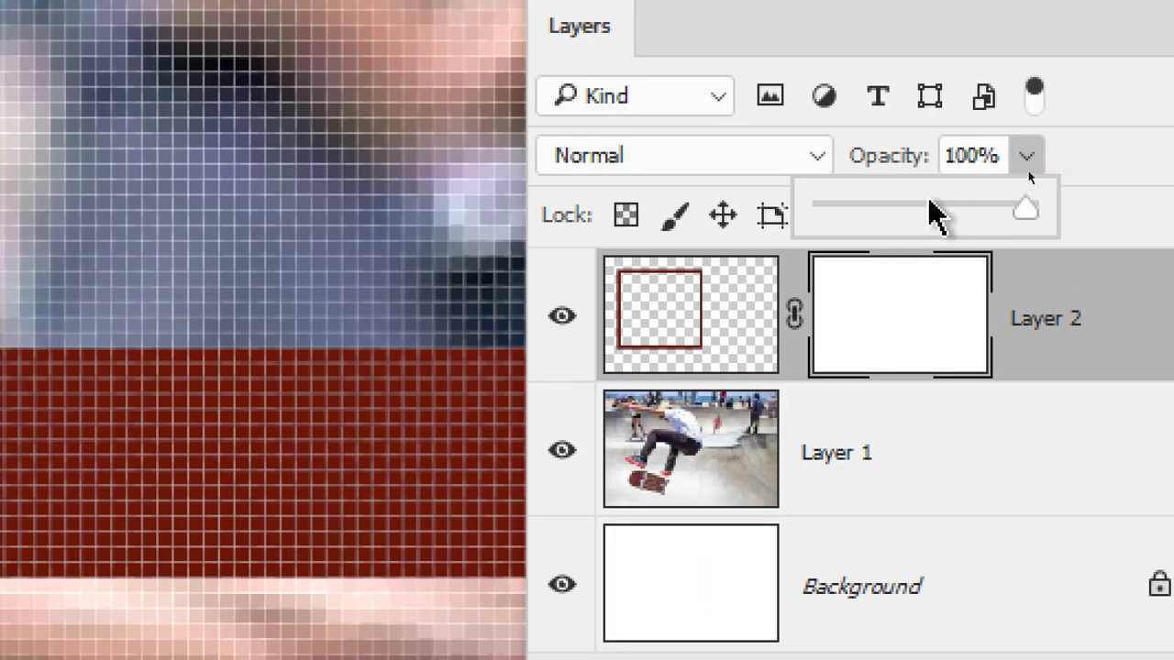
pyautogui.moveTo(929, 199); pyautogui.dragTo(899, 210)
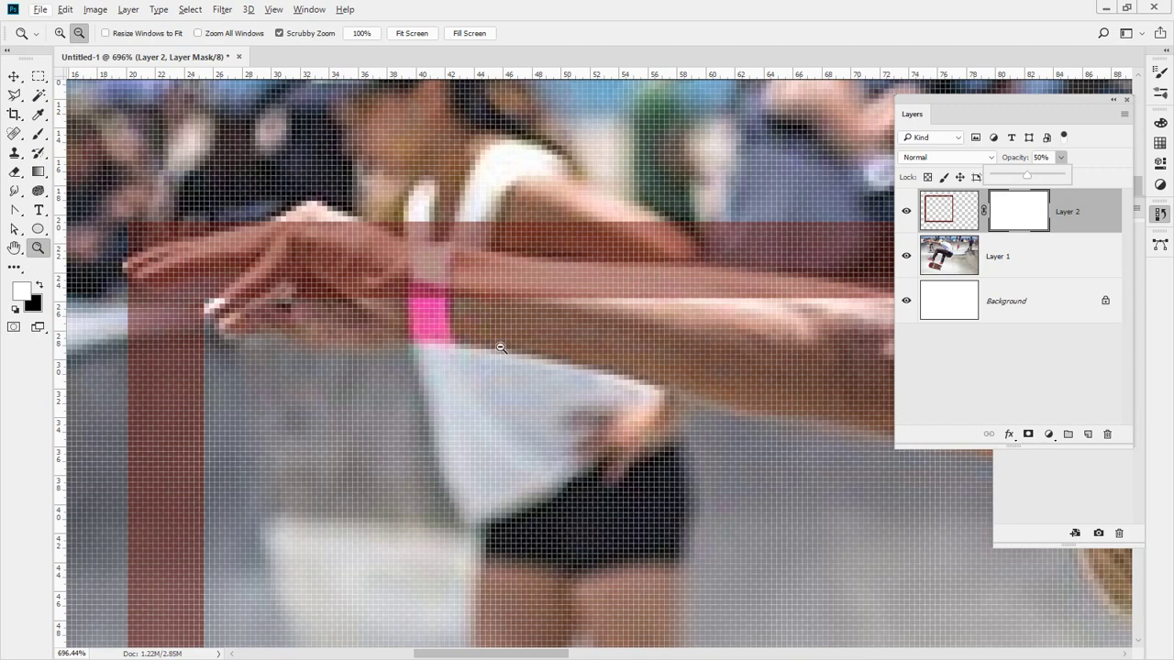
# Outline the skateboarder's hand and forearm where they overlap the frame with the Polygonal Lasso tool and close the selection.
pyautogui.moveTo(638, 340); pyautogui.dragTo(346, 309)
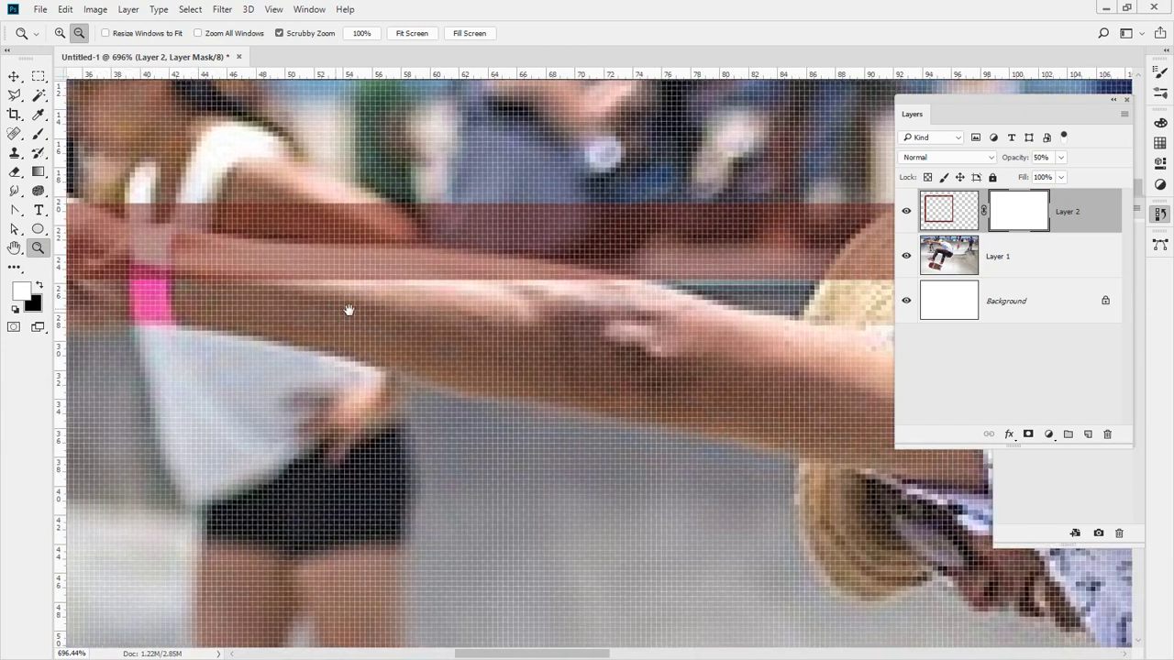
pyautogui.press('l')
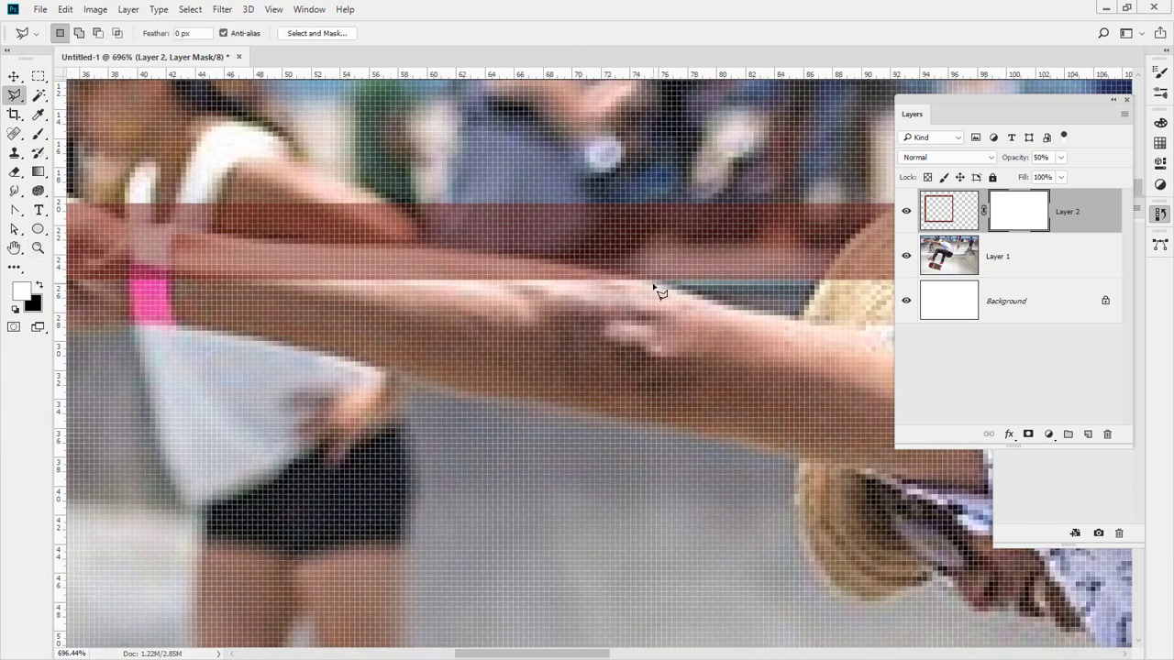
pyautogui.click(653, 285)
pyautogui.moveTo(504, 255)
pyautogui.mouseDown()
pyautogui.moveTo(237, 240)
pyautogui.moveTo(115, 220)
pyautogui.moveTo(324, 242)
pyautogui.moveTo(242, 209)
pyautogui.moveTo(146, 238)
pyautogui.moveTo(253, 229)
pyautogui.moveTo(155, 269)
pyautogui.moveTo(180, 261)
pyautogui.moveTo(165, 275)
pyautogui.moveTo(192, 293)
pyautogui.moveTo(263, 270)
pyautogui.moveTo(288, 280)
pyautogui.moveTo(245, 305)
pyautogui.moveTo(253, 332)
pyautogui.mouseUp()
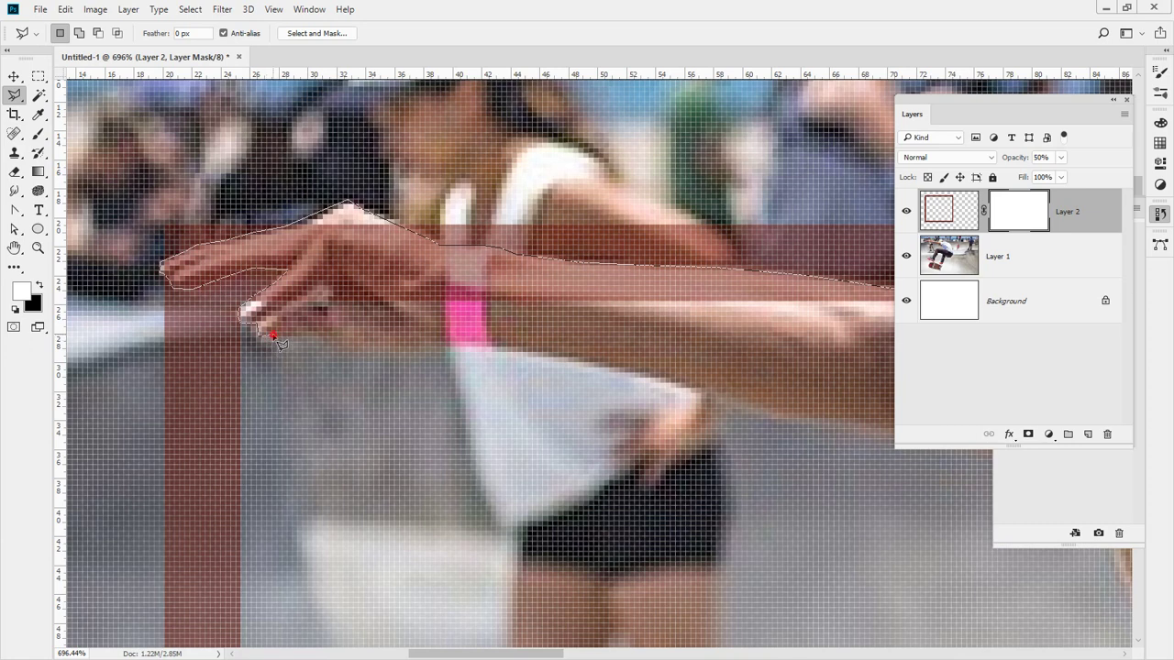
pyautogui.moveTo(272, 336); pyautogui.dragTo(293, 333)
pyautogui.moveTo(298, 342)
pyautogui.mouseDown()
pyautogui.moveTo(369, 348)
pyautogui.moveTo(580, 369)
pyautogui.mouseUp()
pyautogui.click(580, 361)
pyautogui.moveTo(786, 382)
pyautogui.mouseDown()
pyautogui.moveTo(527, 339)
pyautogui.moveTo(486, 361)
pyautogui.moveTo(569, 377)
pyautogui.moveTo(673, 376)
pyautogui.moveTo(747, 320)
pyautogui.moveTo(710, 266)
pyautogui.mouseUp()
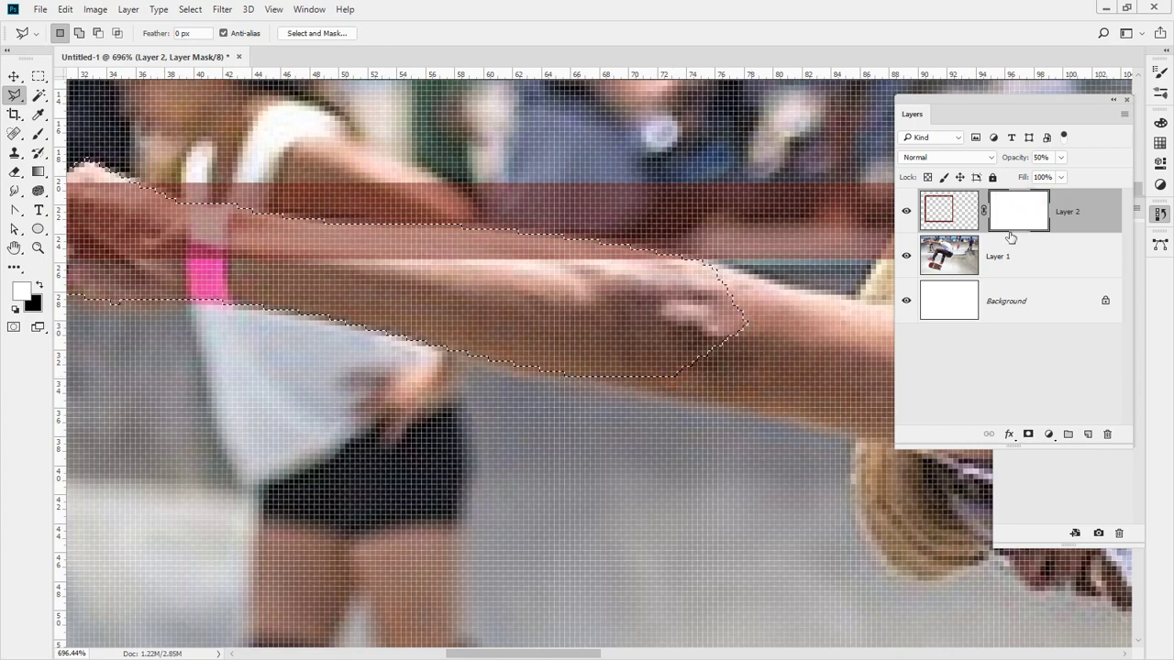
# Make black the foreground color, try brushing it over the selected arm on Layer 2's mask at 200% view, and undo the stroke.
pyautogui.doubleClick(37, 247)
pyautogui.click(414, 197)
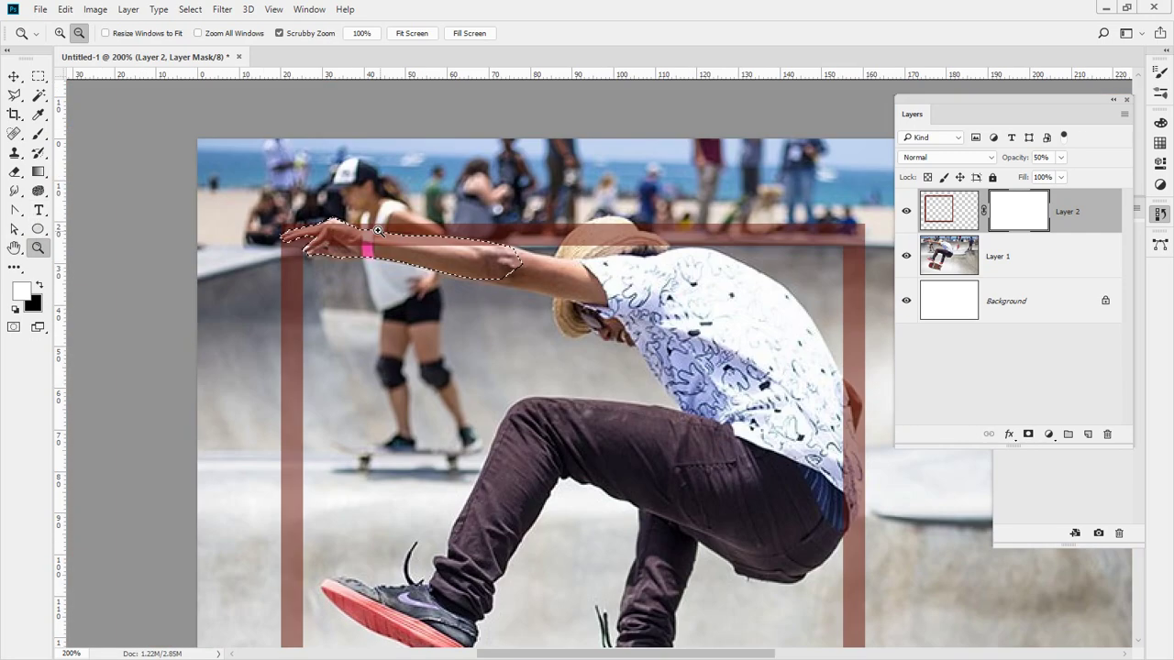
pyautogui.click(37, 136)
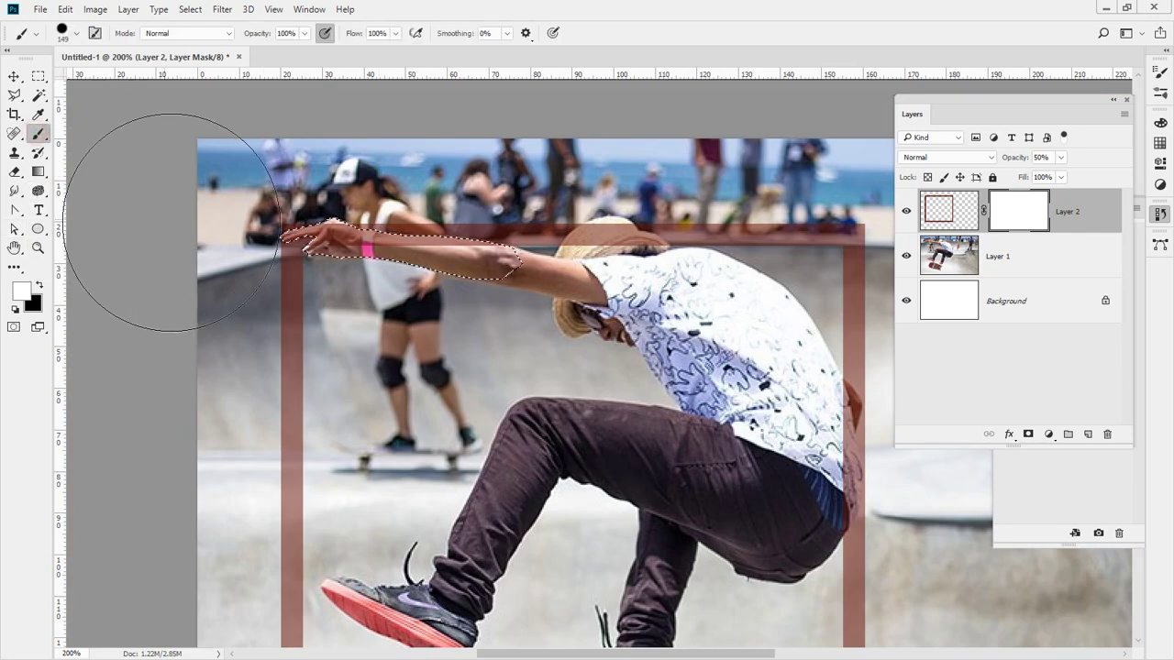
pyautogui.press('x')
pyautogui.moveTo(207, 252)
pyautogui.mouseDown()
pyautogui.moveTo(531, 280)
pyautogui.moveTo(583, 297)
pyautogui.mouseUp()
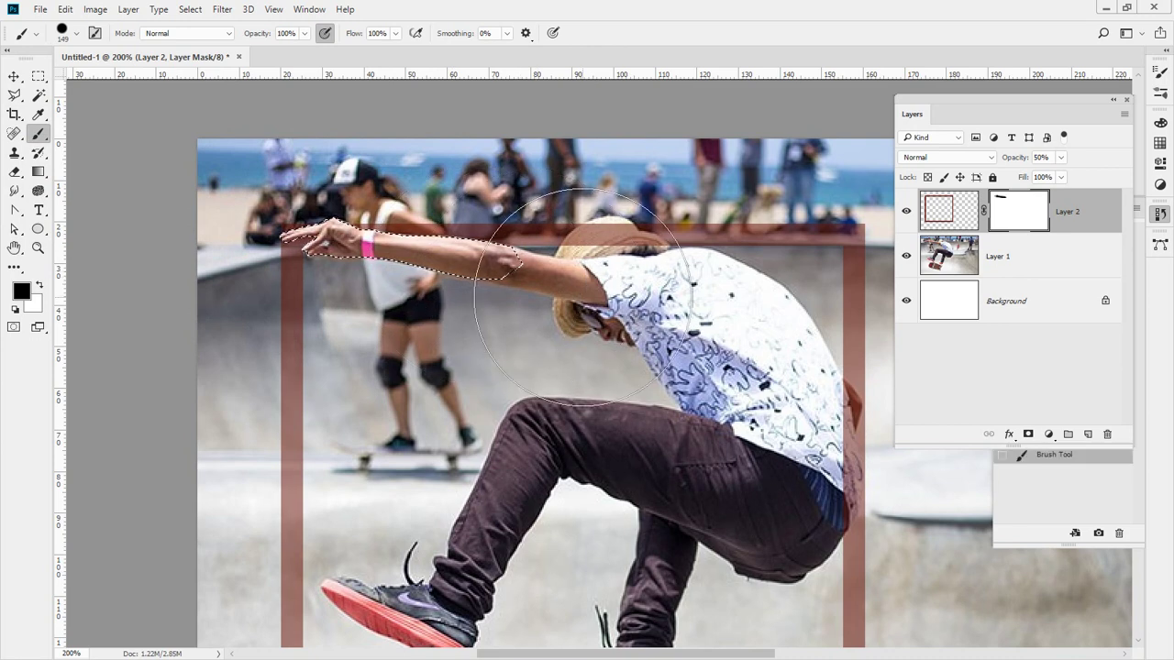
pyautogui.hotkey('ctrl', 'z')
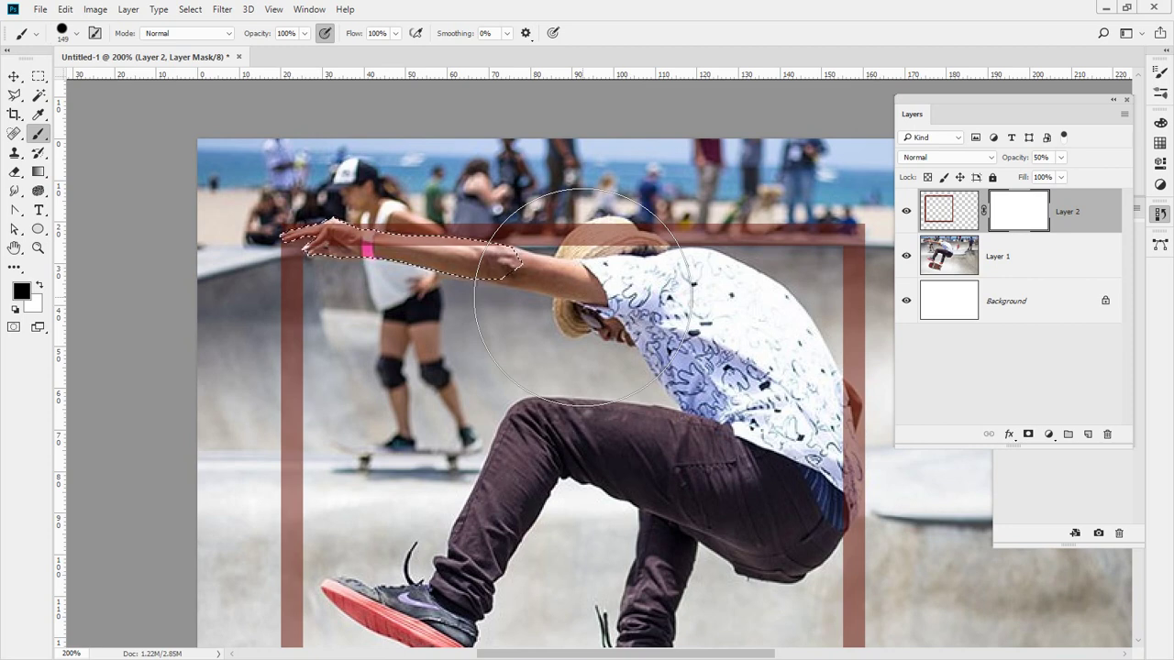
# Alternate black and white fills in the arm selection on Layer 2's mask, keep the black fill, and deselect.
pyautogui.hotkey('alt', 'BackSpace')
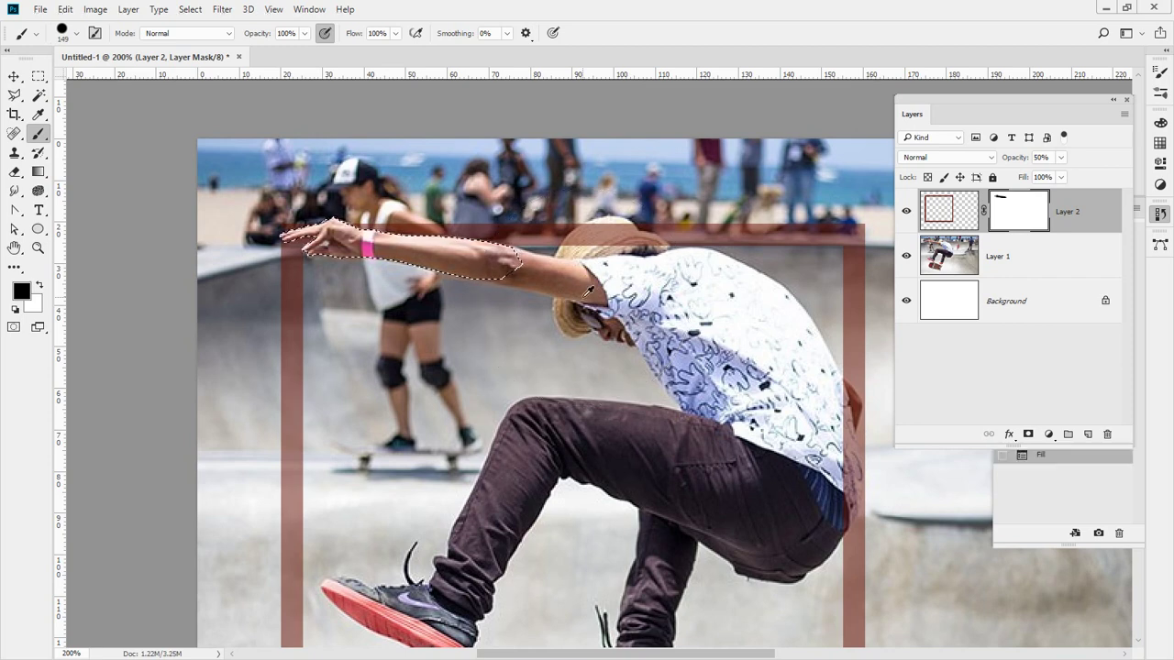
pyautogui.hotkey('ctrl', 'z')
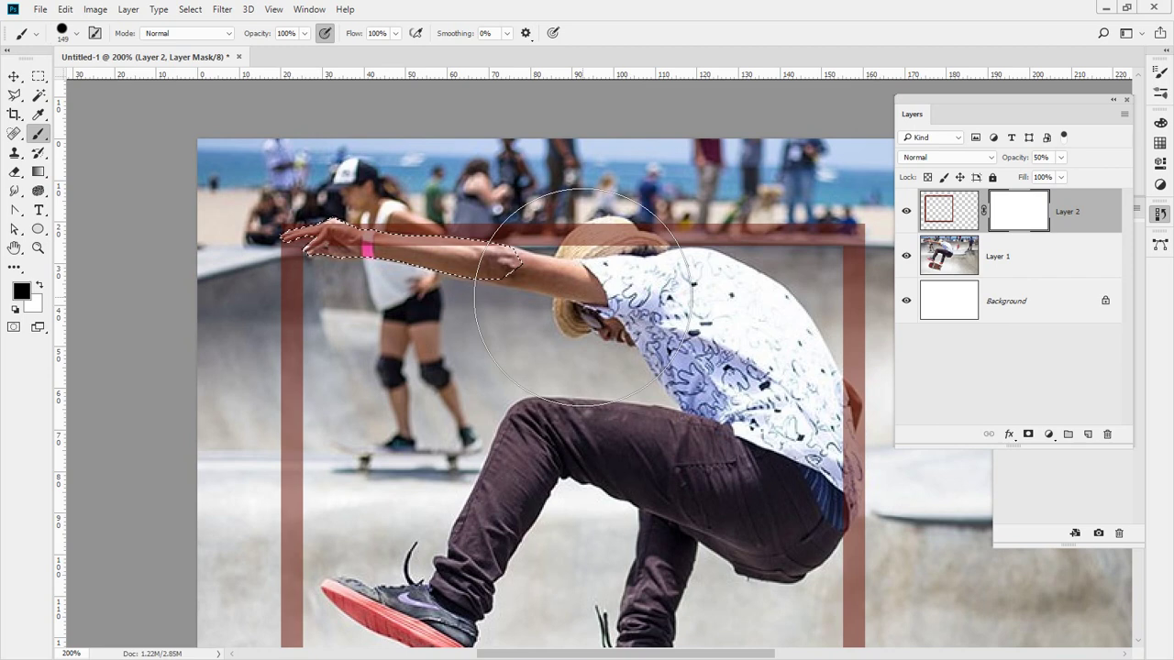
pyautogui.hotkey('ctrl', 'shift', 'z')
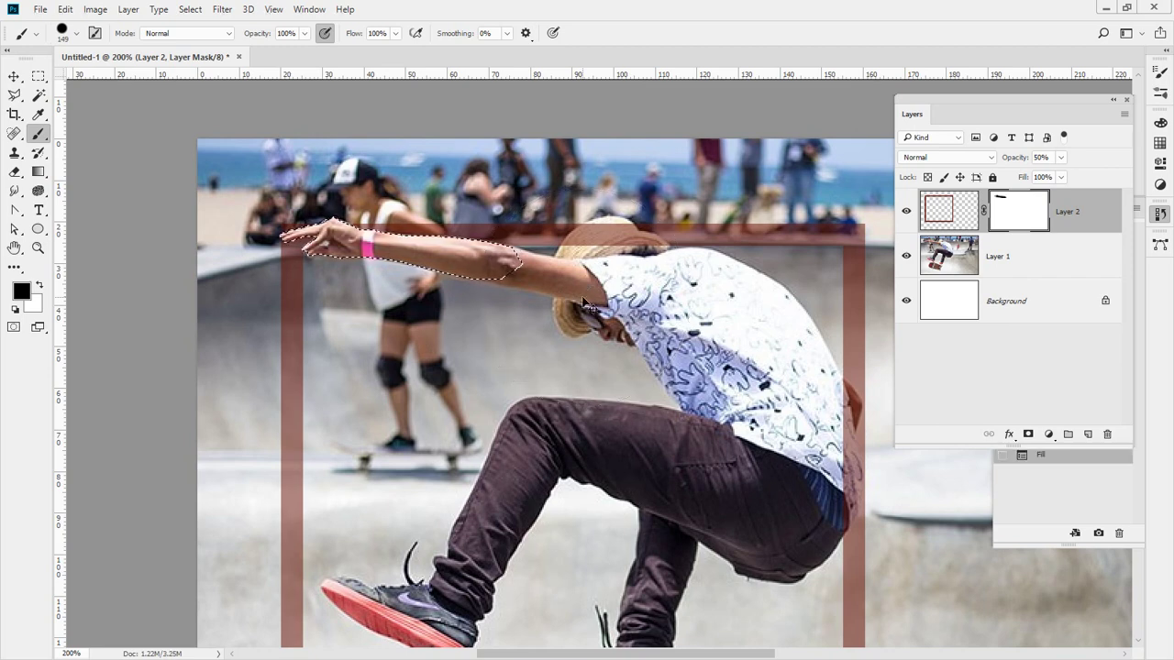
pyautogui.hotkey('ctrl', 'BackSpace')
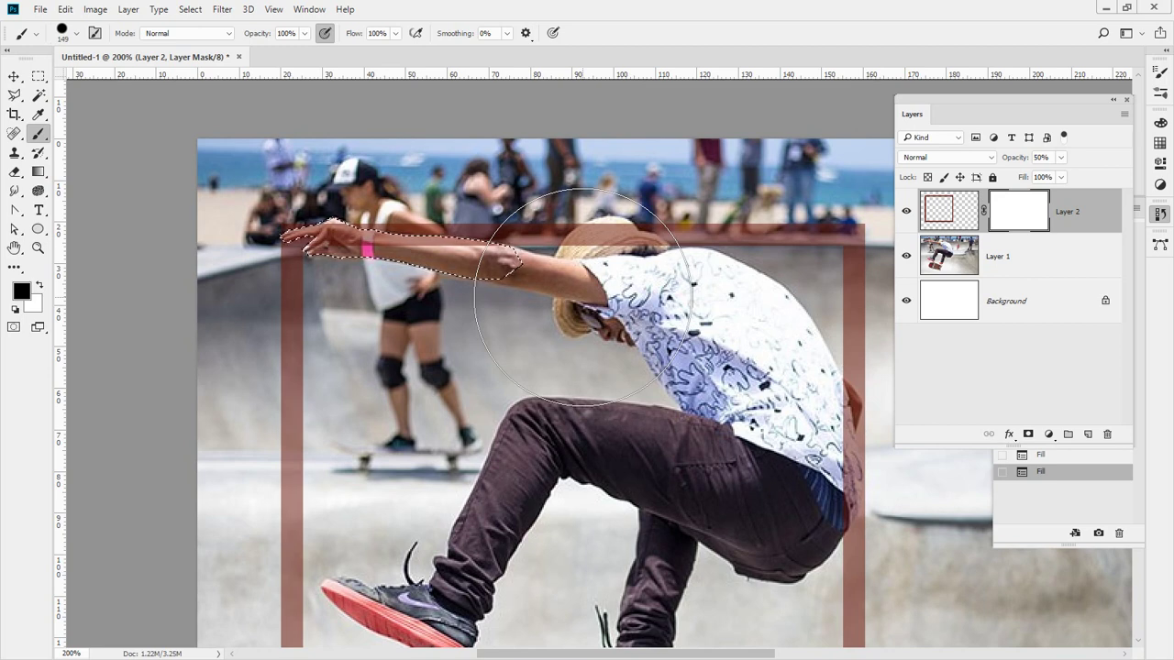
pyautogui.hotkey('alt', 'BackSpace')
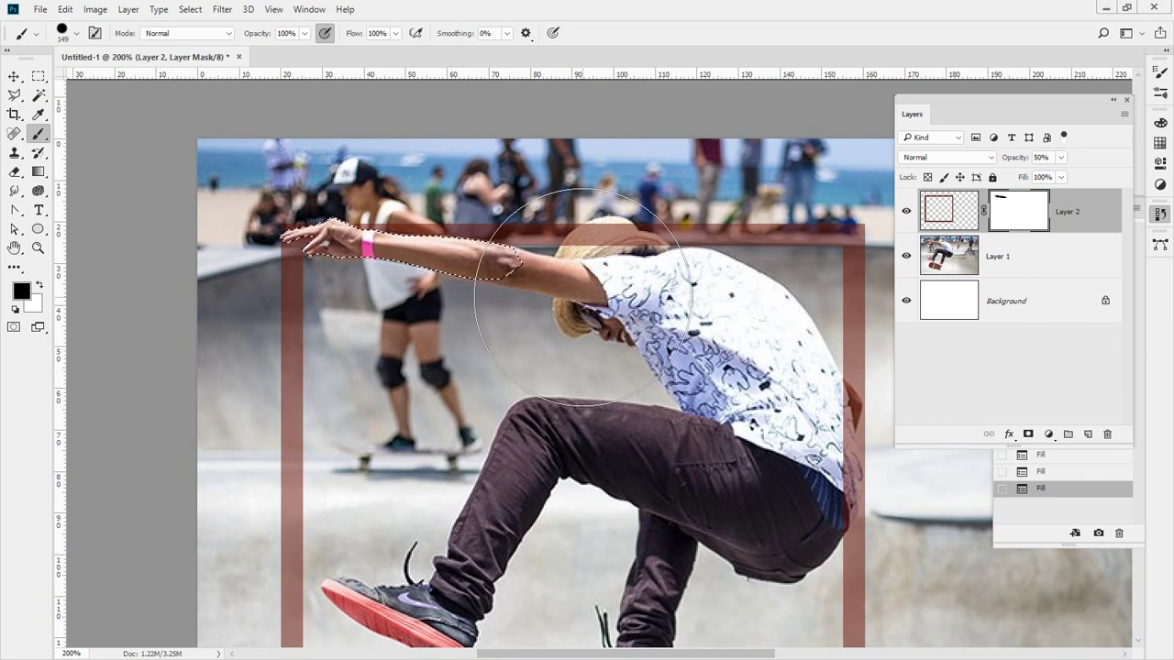
pyautogui.hotkey('ctrl', 'BackSpace')
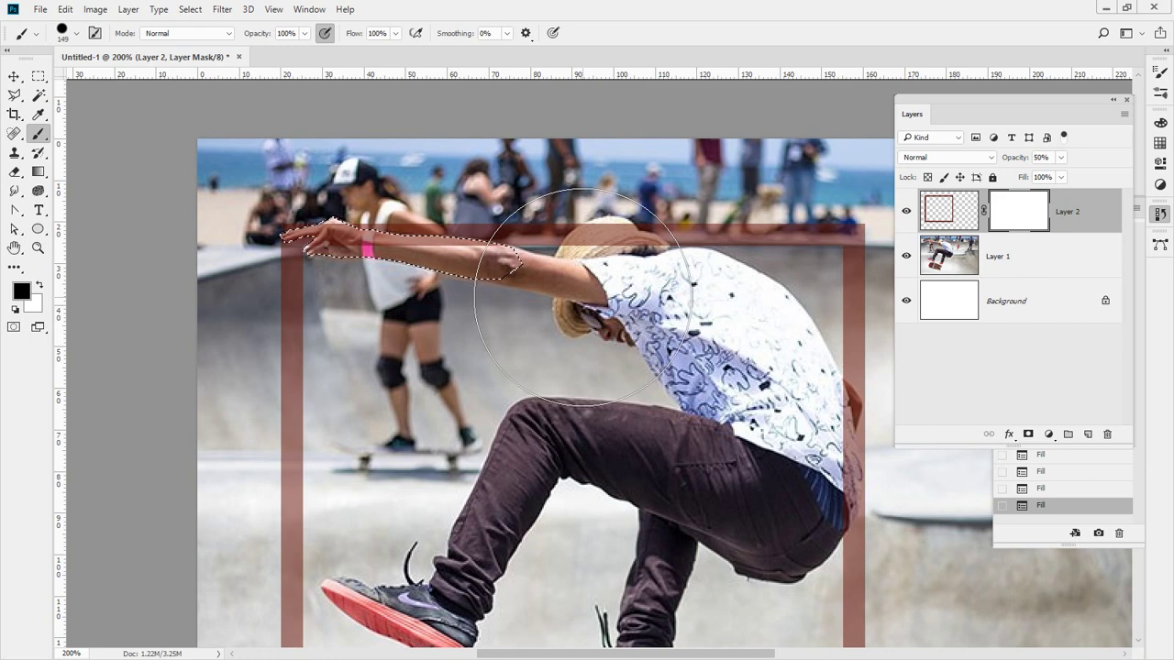
pyautogui.moveTo(587, 291); pyautogui.dragTo(582, 296)
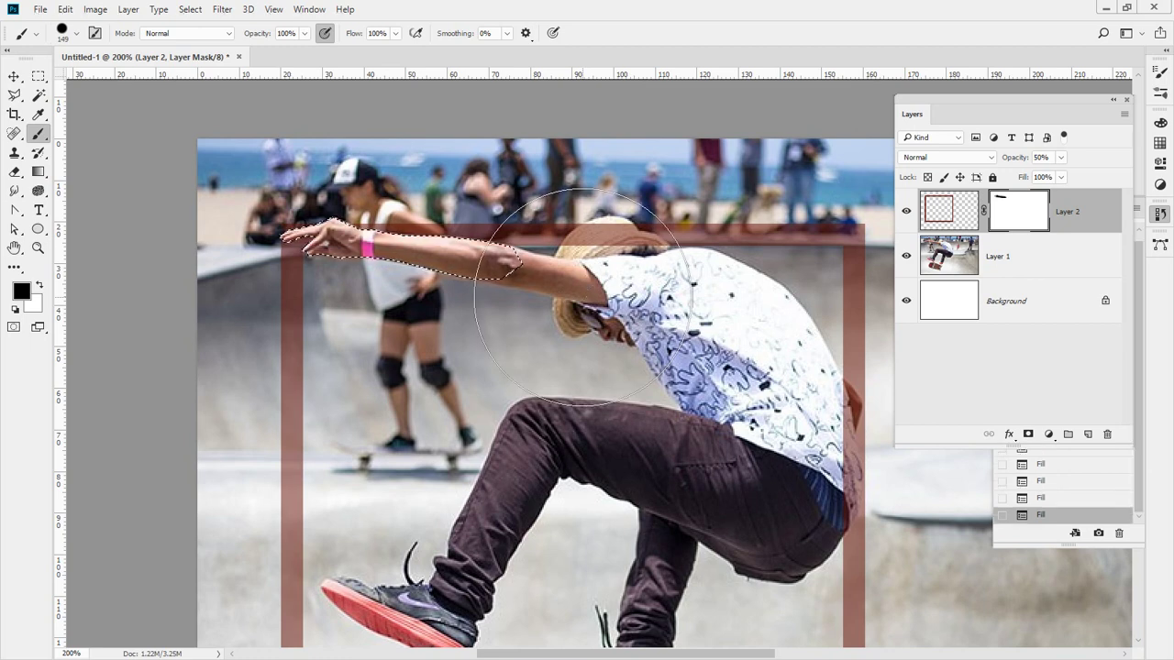
pyautogui.hotkey('ctrl', 'z')
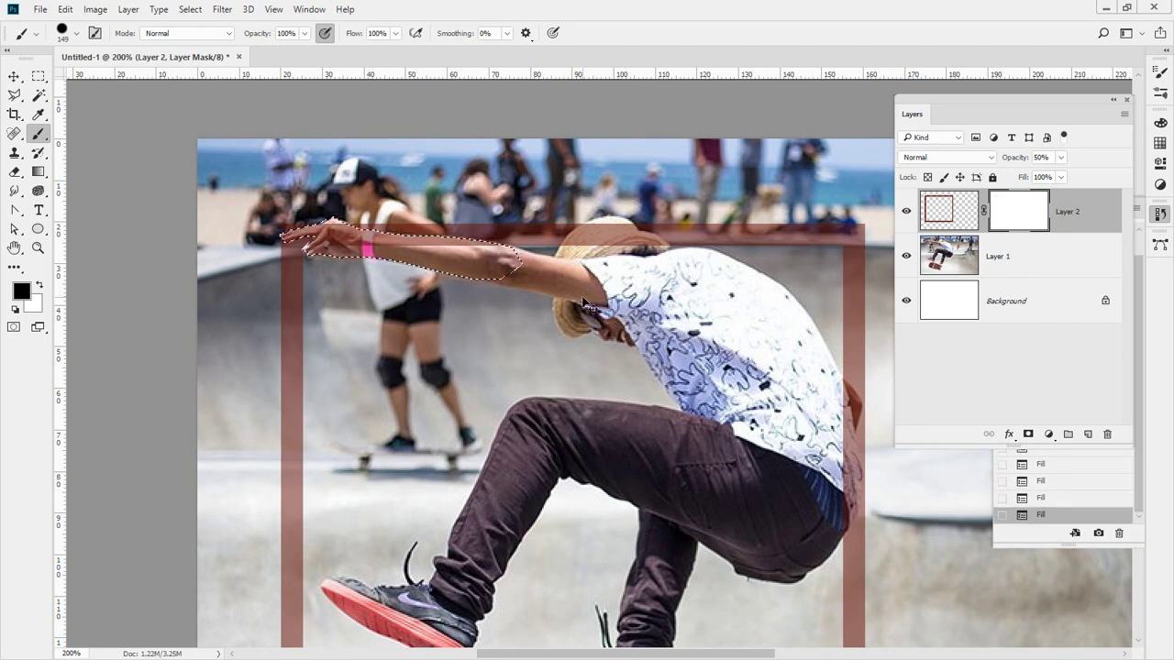
pyautogui.hotkey('ctrl', 'd')
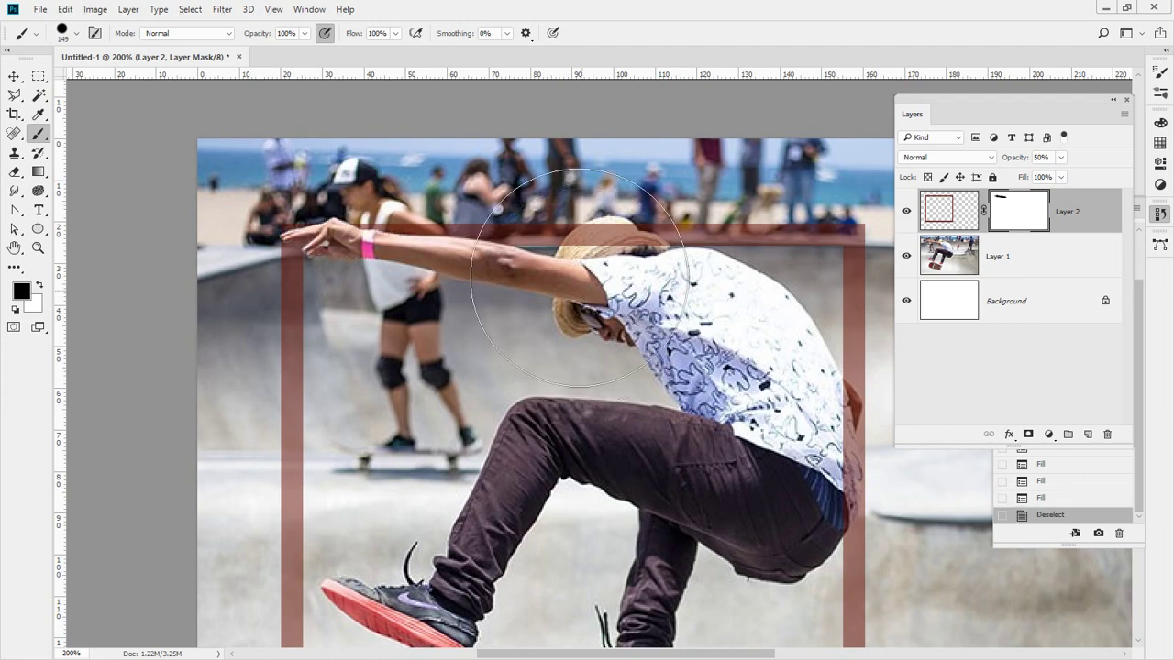
# Select the skateboarder's back and hip where they overlap the frame with the Polygonal Lasso, fill Layer 2's mask there with black, and deselect.
pyautogui.scroll(1, 610, 255)
pyautogui.moveTo(688, 323)
pyautogui.mouseDown()
pyautogui.moveTo(495, 341)
pyautogui.moveTo(472, 334)
pyautogui.moveTo(467, 253)
pyautogui.moveTo(437, 268)
pyautogui.mouseUp()
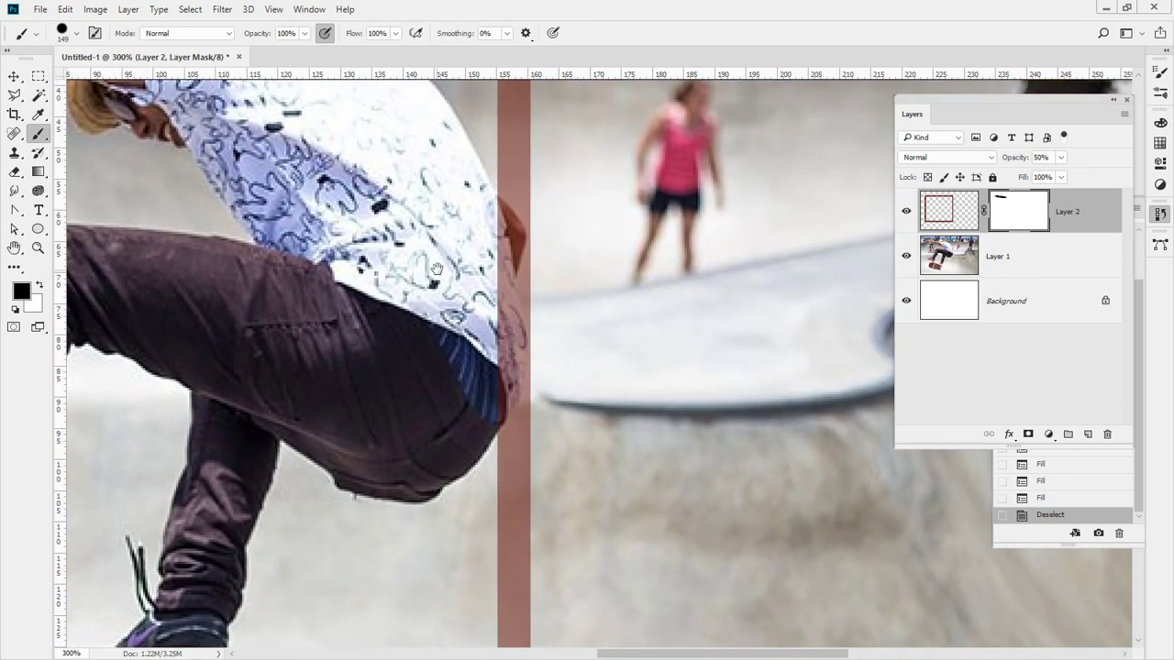
pyautogui.press('l')
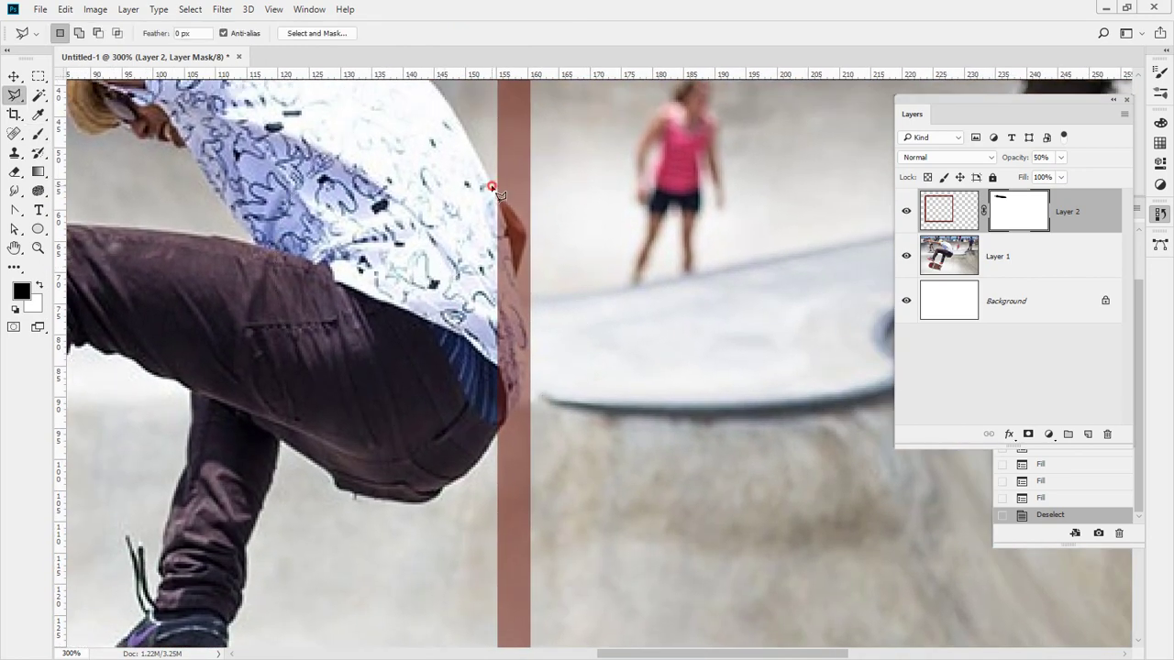
pyautogui.click(492, 187)
pyautogui.click(518, 221)
pyautogui.click(522, 242)
pyautogui.click(519, 279)
pyautogui.click(529, 325)
pyautogui.click(522, 377)
pyautogui.click(487, 450)
pyautogui.click(408, 395)
pyautogui.doubleClick(406, 232)
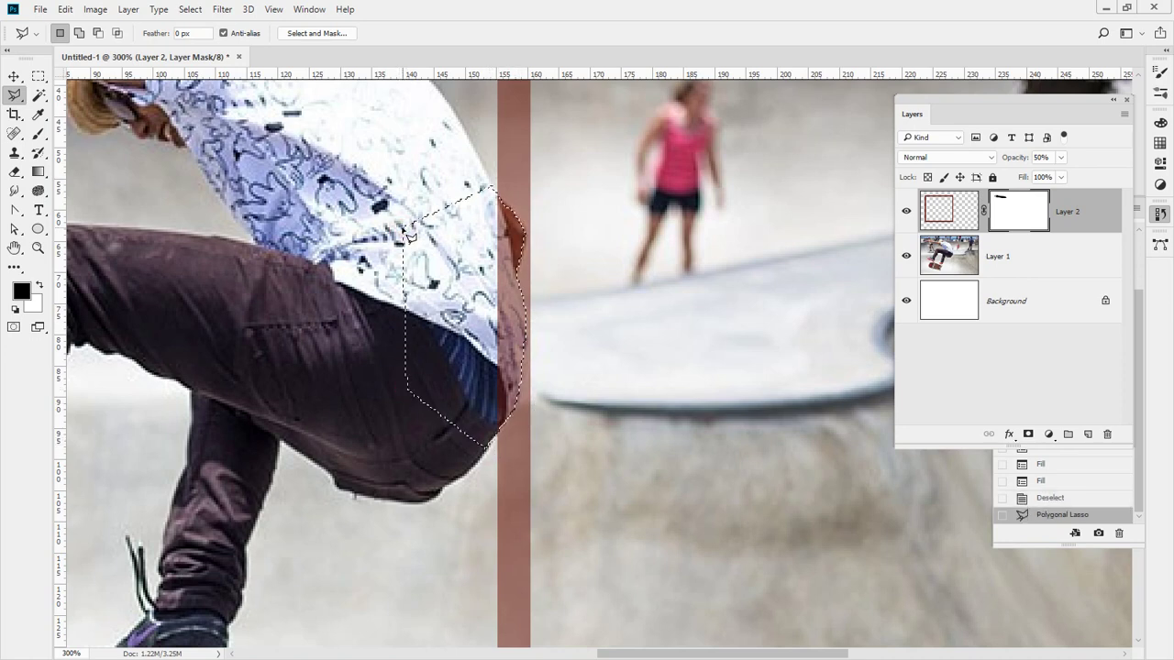
pyautogui.hotkey('alt', 'BackSpace')
pyautogui.hotkey('ctrl', 'd')
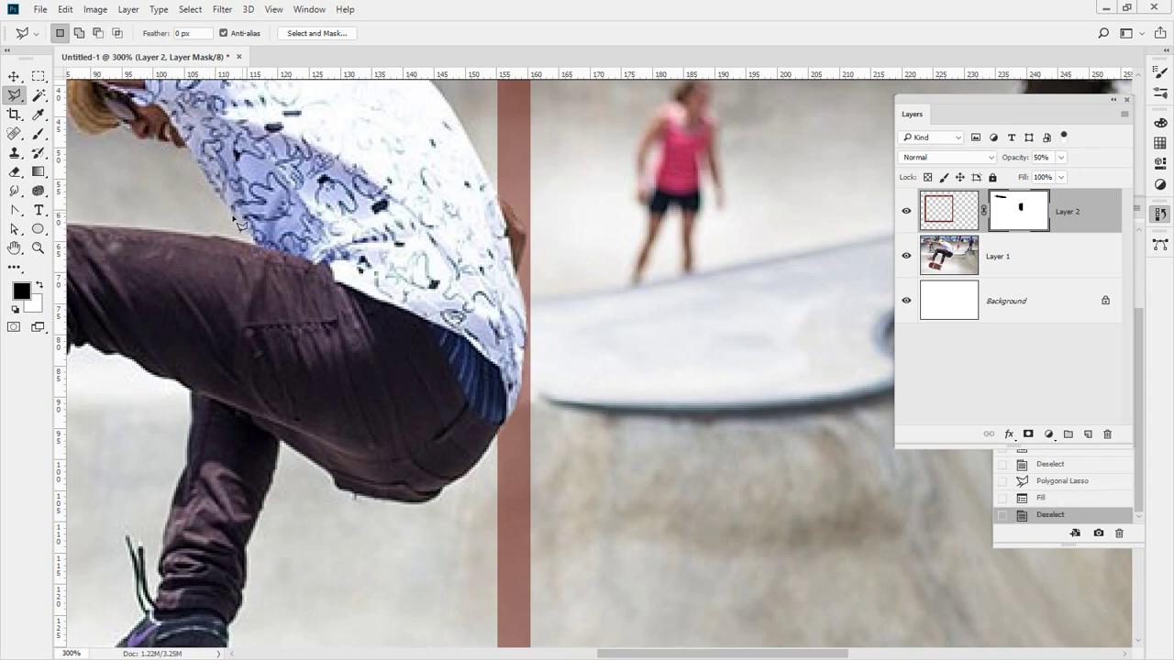
# Select the part of the skateboard crossed by the frame's lower edge with the Polygonal Lasso, fill Layer 2's mask there with black, and deselect.
pyautogui.doubleClick(39, 246)
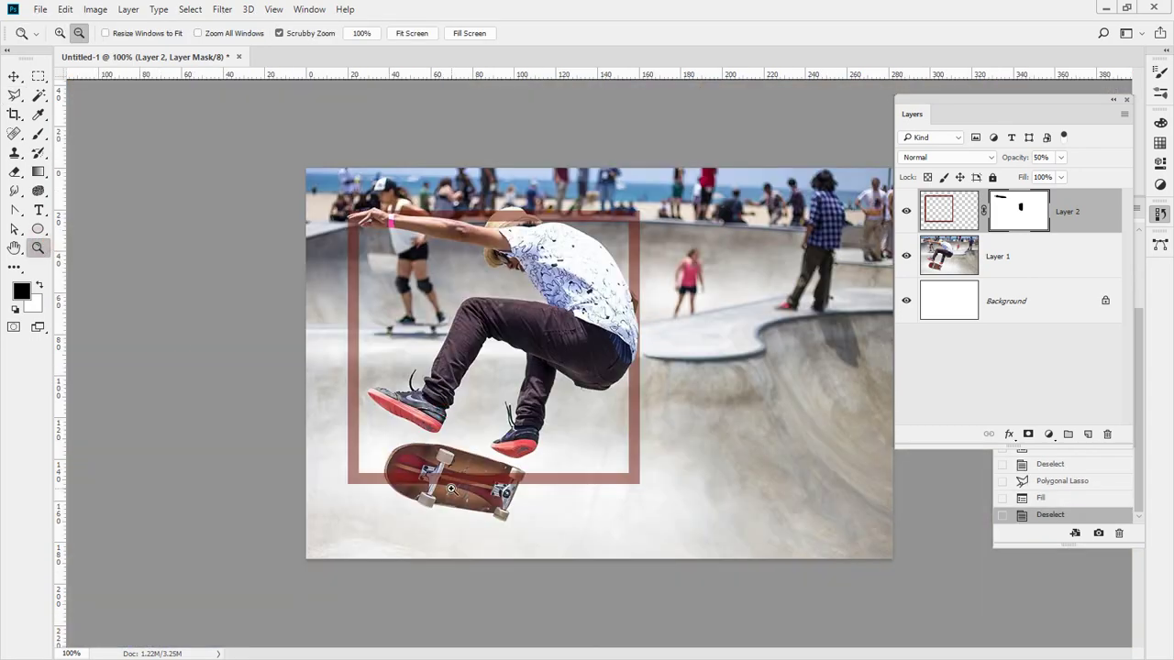
pyautogui.click(450, 488)
pyautogui.click(327, 478)
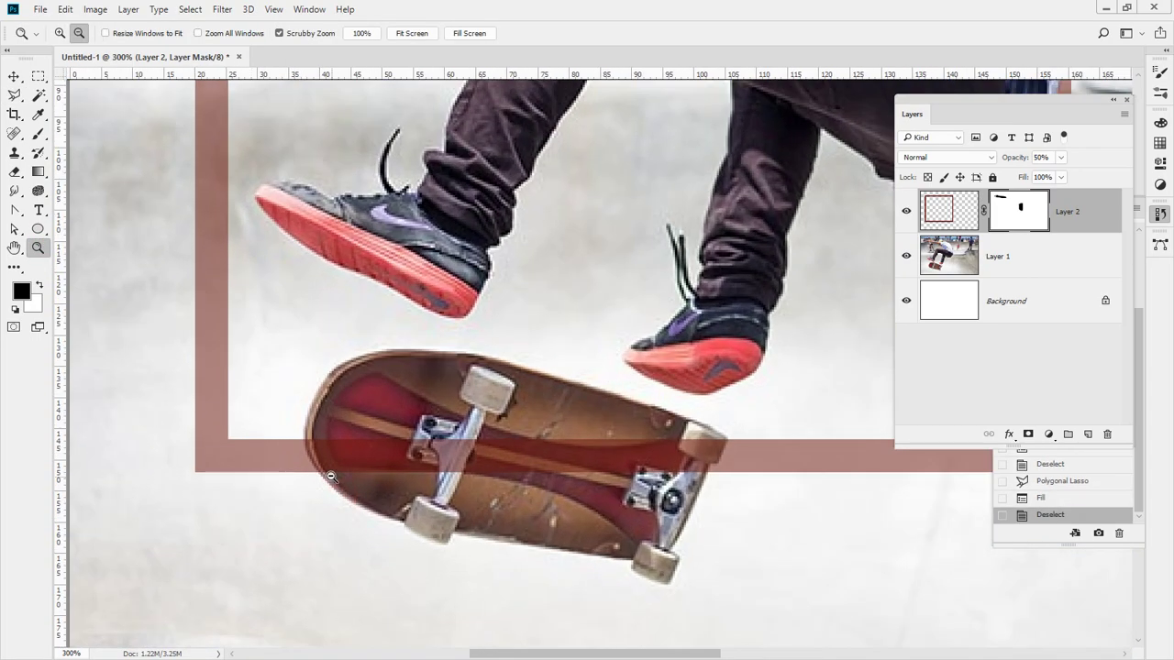
pyautogui.press('l')
pyautogui.click(304, 431)
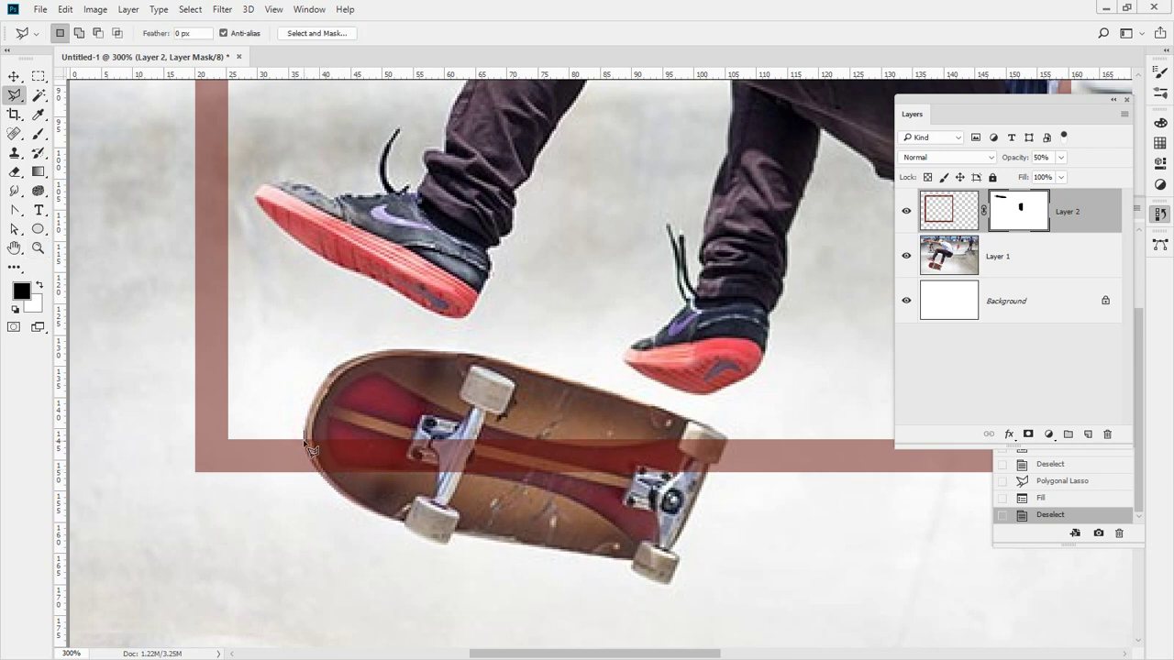
pyautogui.click(306, 445)
pyautogui.click(330, 483)
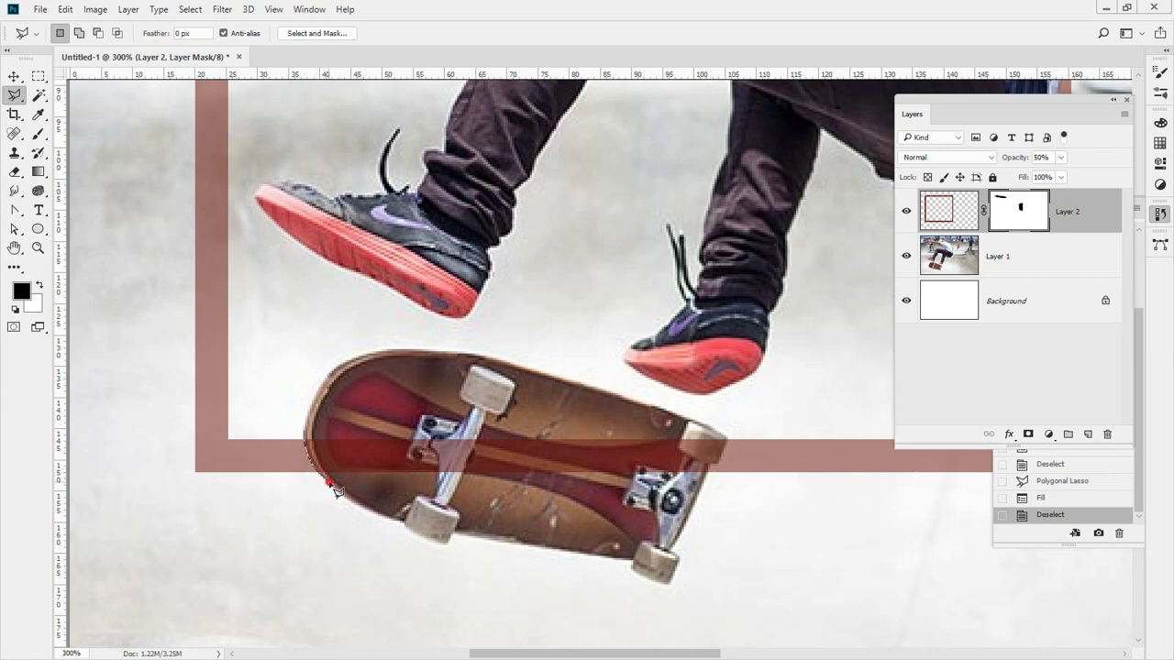
pyautogui.click(709, 465)
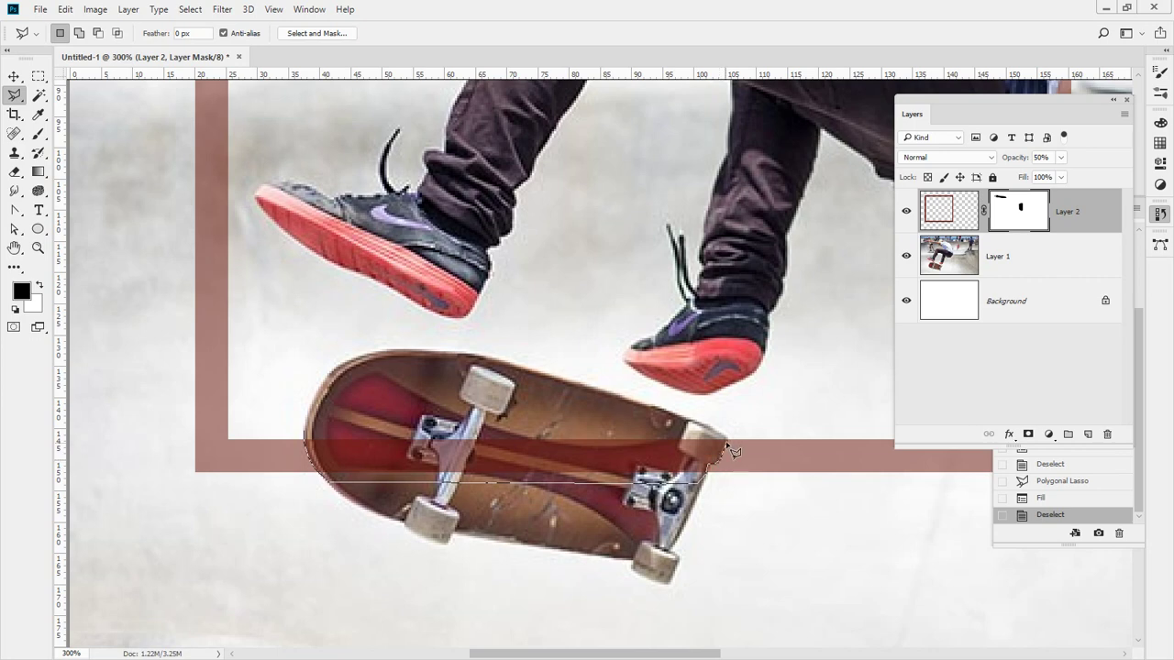
pyautogui.click(722, 437)
pyautogui.doubleClick(513, 420)
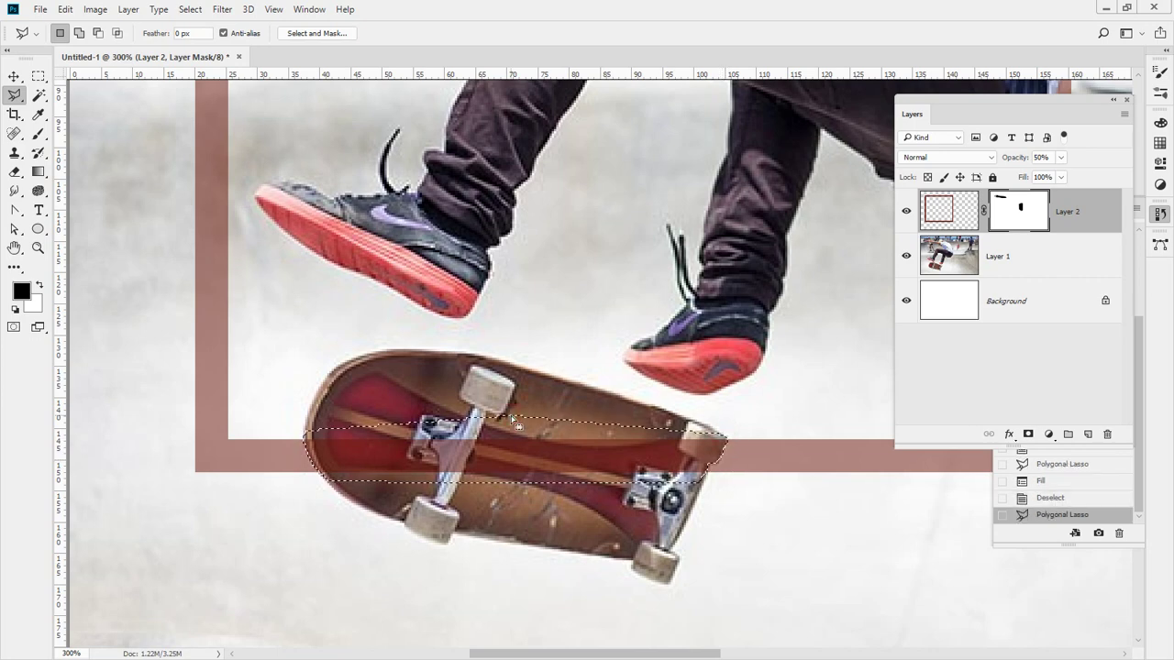
pyautogui.hotkey('alt', 'BackSpace')
pyautogui.hotkey('ctrl', 'd')
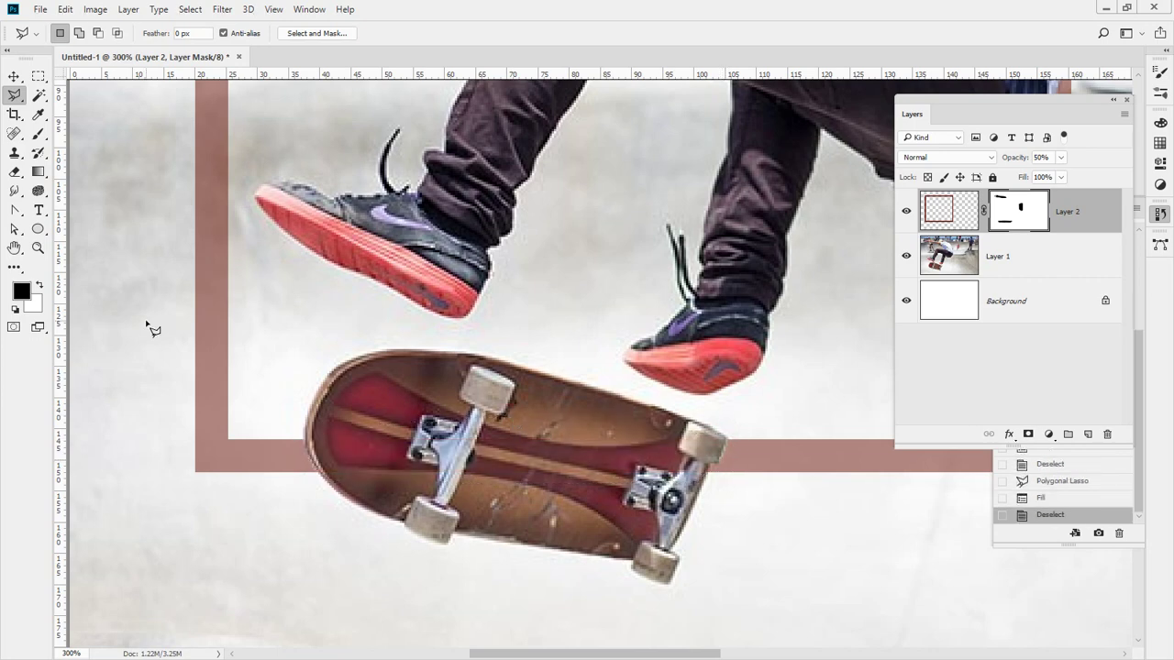
# Return the view to 100% and raise Layer 2's opacity to 100%.
pyautogui.click(38, 248)
pyautogui.doubleClick(37, 247)
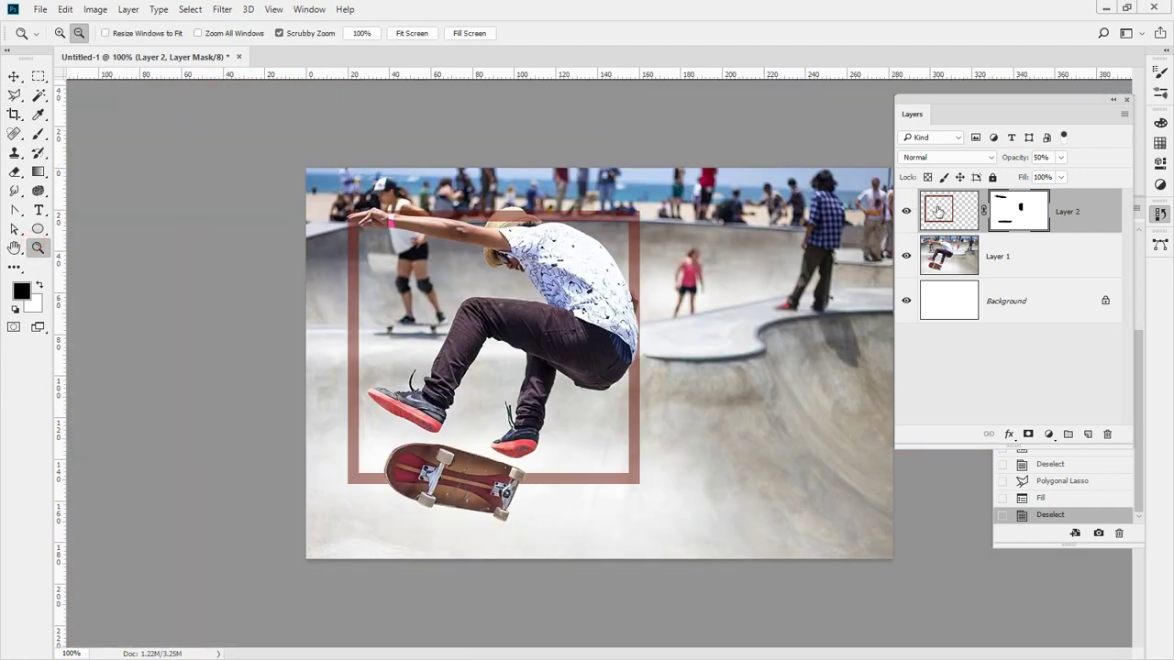
pyautogui.click(1059, 158)
pyautogui.moveTo(1086, 173); pyautogui.dragTo(1145, 172)
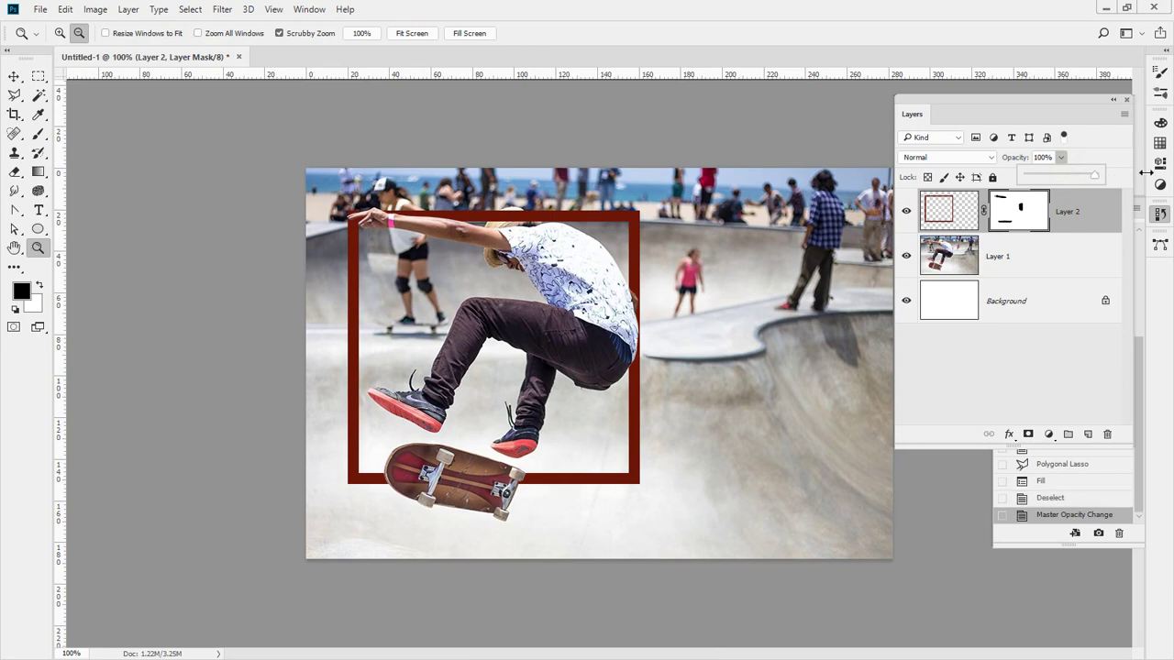